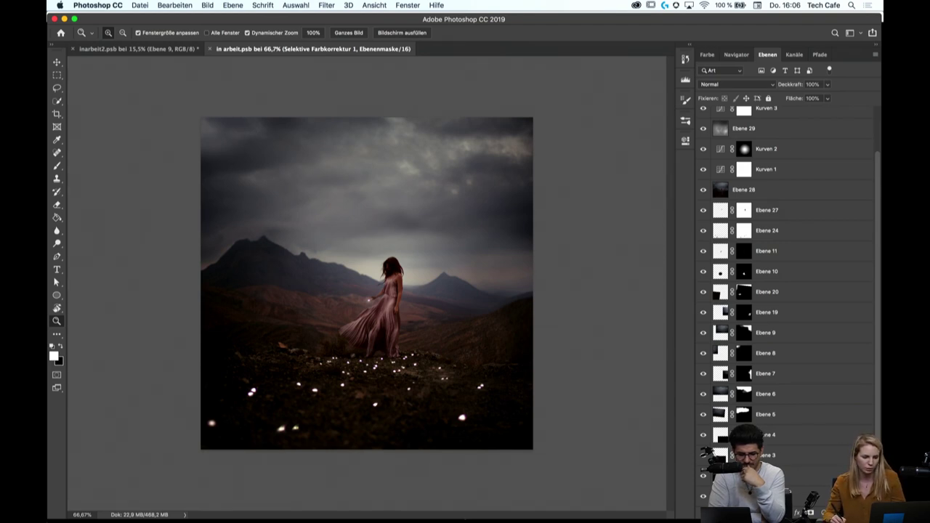
# Solo the dark bottom layer of in arbeit.psb, zooming in on the woman and back out
pyautogui.keyDown('alt'); pyautogui.click(703, 496); pyautogui.keyUp('alt')
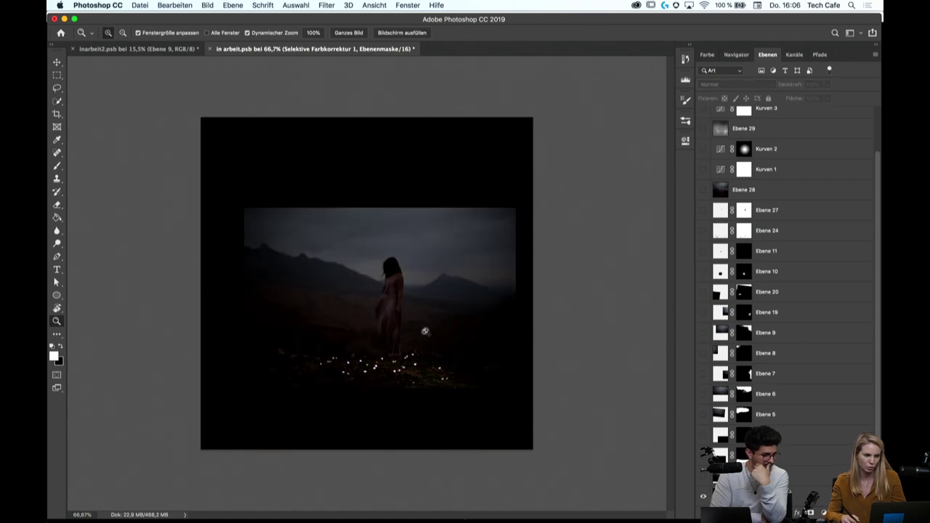
pyautogui.moveTo(386, 343); pyautogui.dragTo(538, 363)
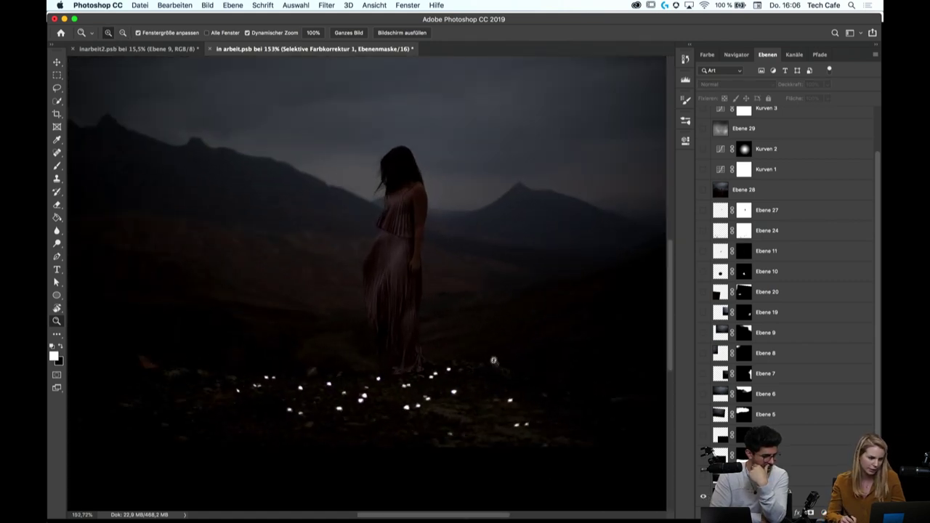
pyautogui.keyDown('alt'); pyautogui.click(493, 360); pyautogui.keyUp('alt')
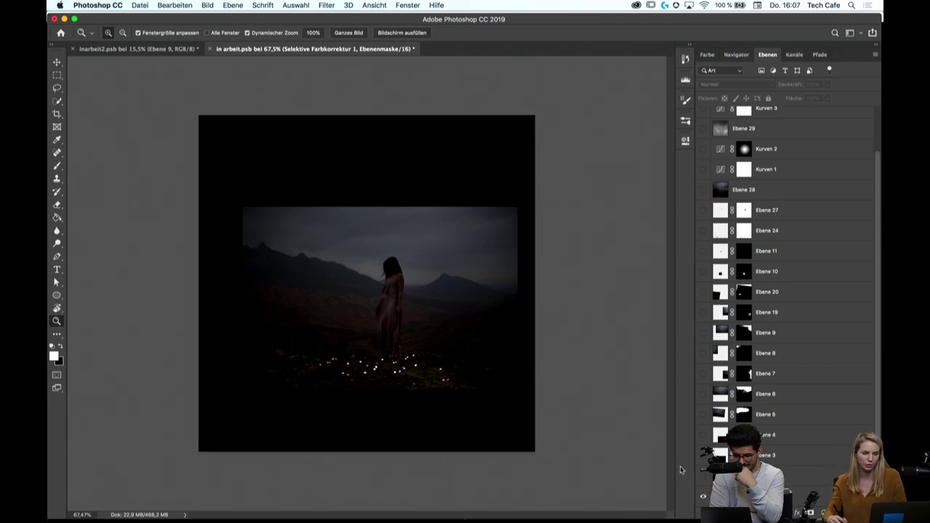
# Turn the lower layers back on: the left-edge mountains, Ebene 3–9, 19, 20 and dress layer Ebene 10
pyautogui.click(704, 476)
pyautogui.click(703, 456)
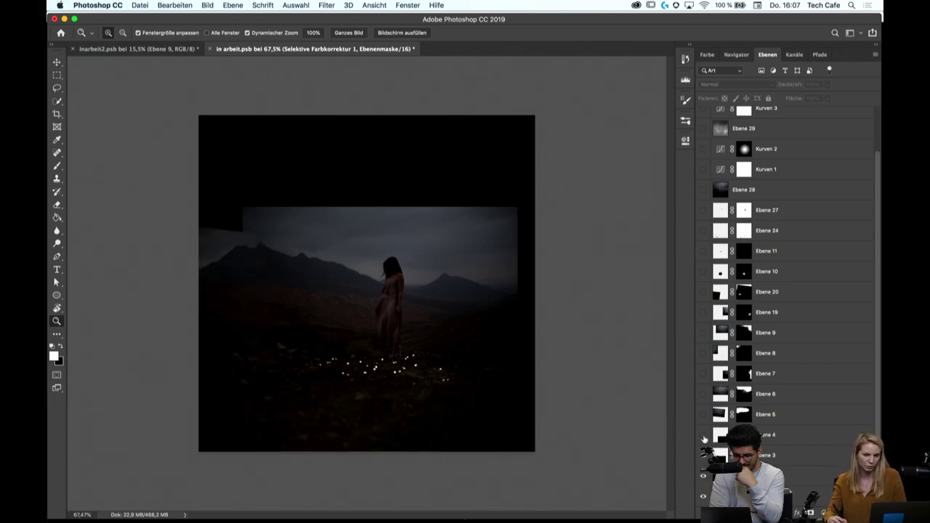
pyautogui.click(703, 435)
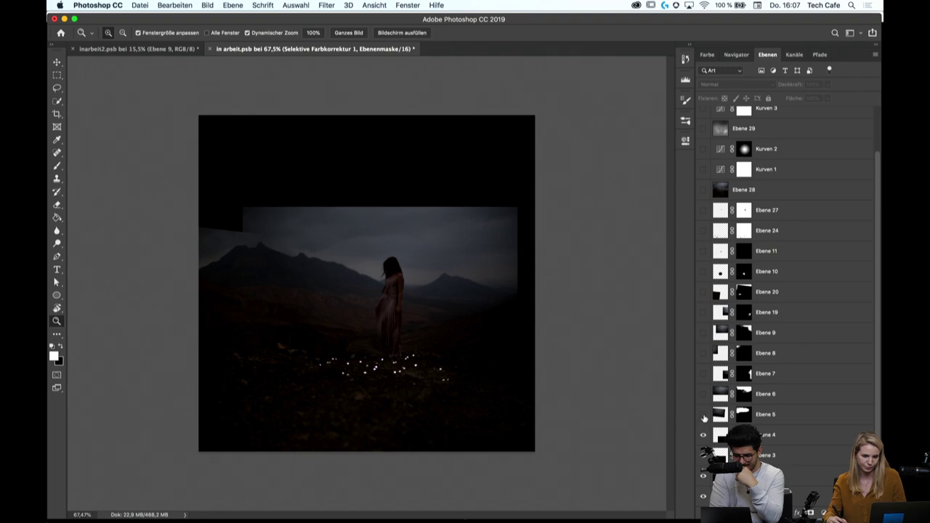
pyautogui.click(703, 415)
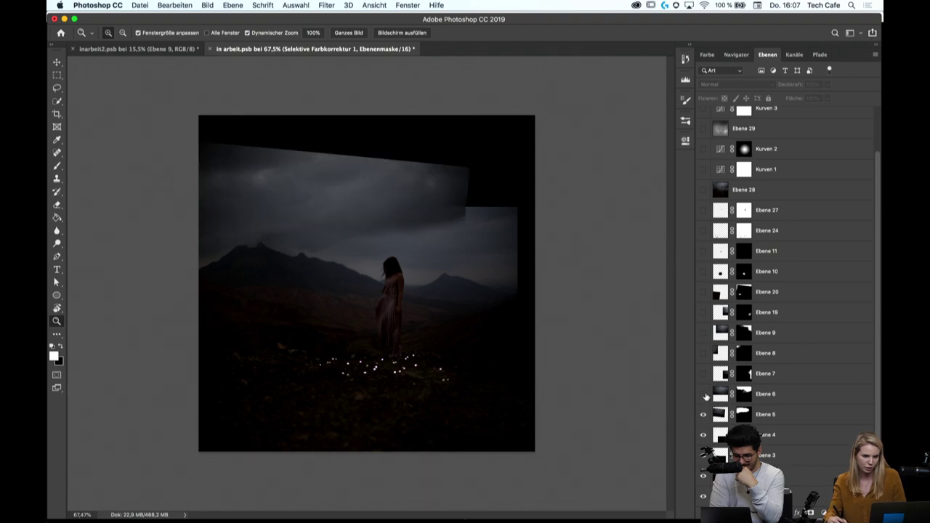
pyautogui.click(704, 395)
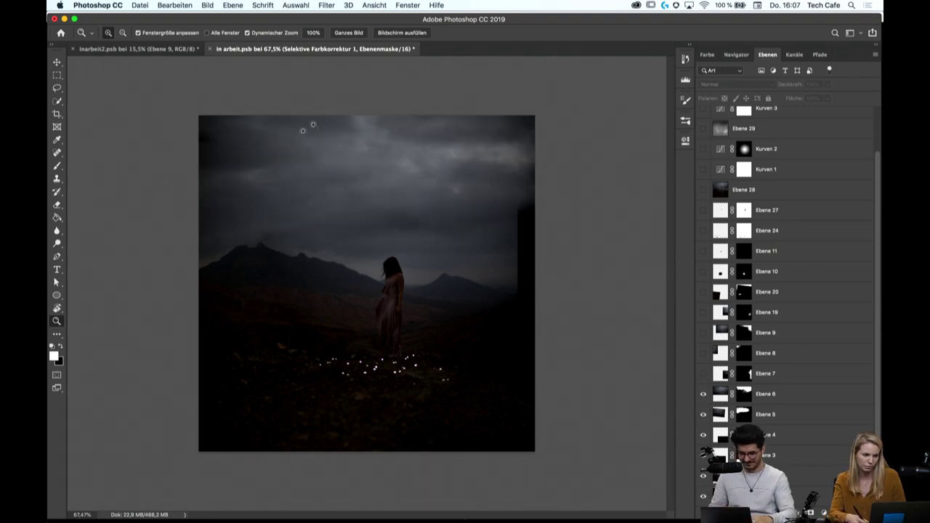
pyautogui.click(703, 373)
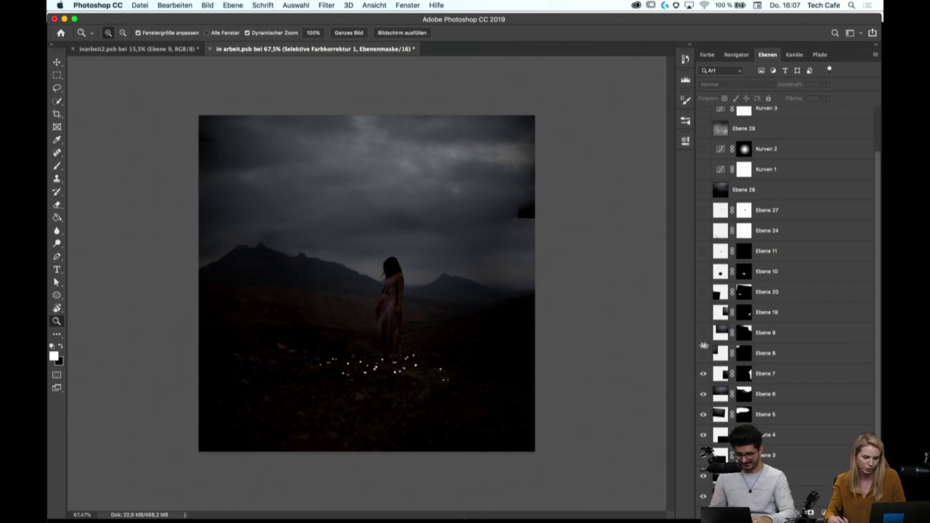
pyautogui.click(703, 353)
pyautogui.click(704, 333)
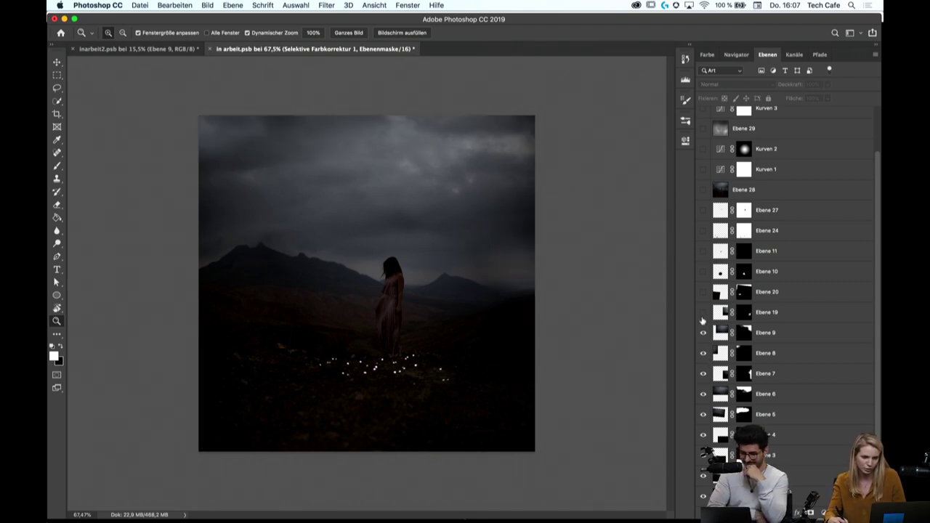
pyautogui.click(702, 313)
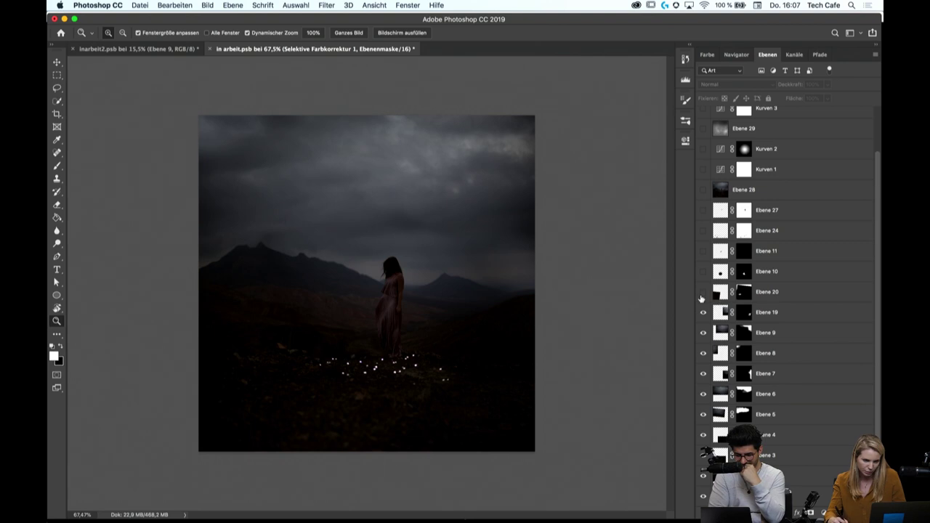
pyautogui.click(702, 293)
pyautogui.click(703, 272)
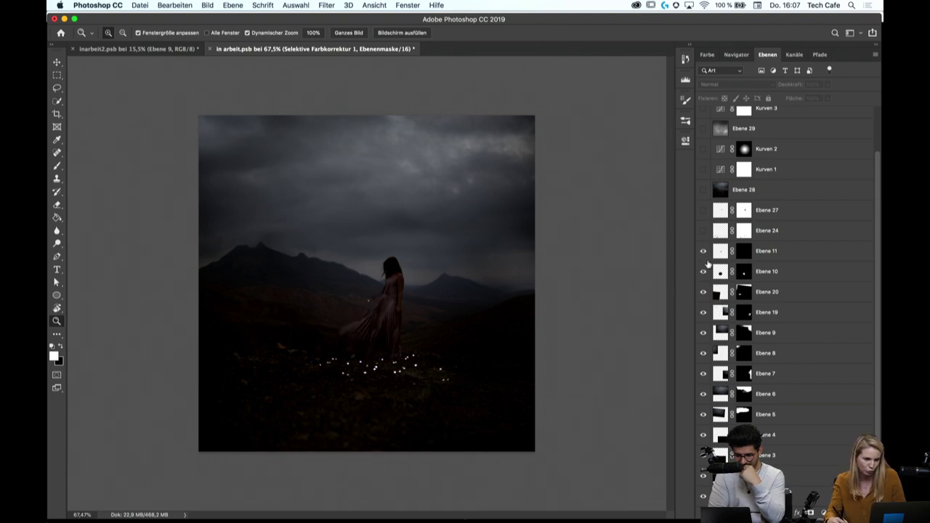
# Show Ebene 24, 27 and 28, then enable the Kurven 1 and Kurven 2 brightening curves
pyautogui.click(703, 231)
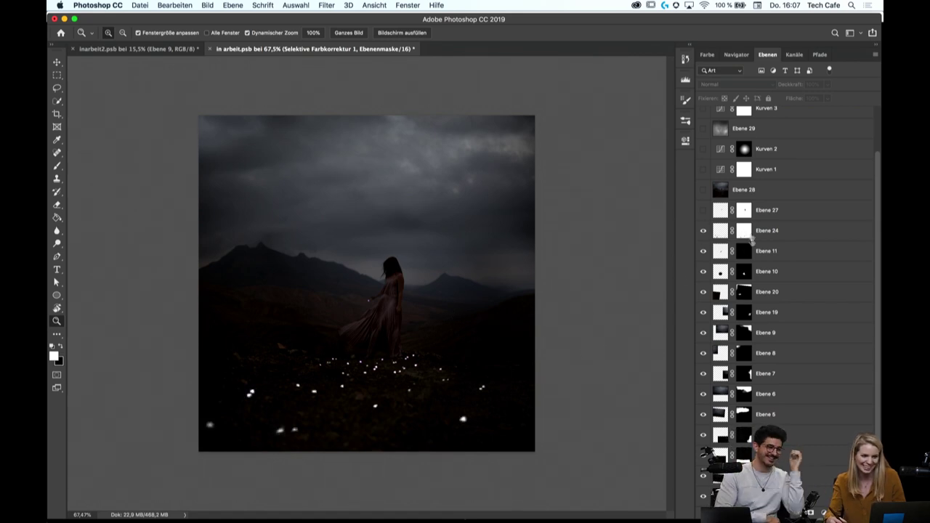
pyautogui.click(703, 210)
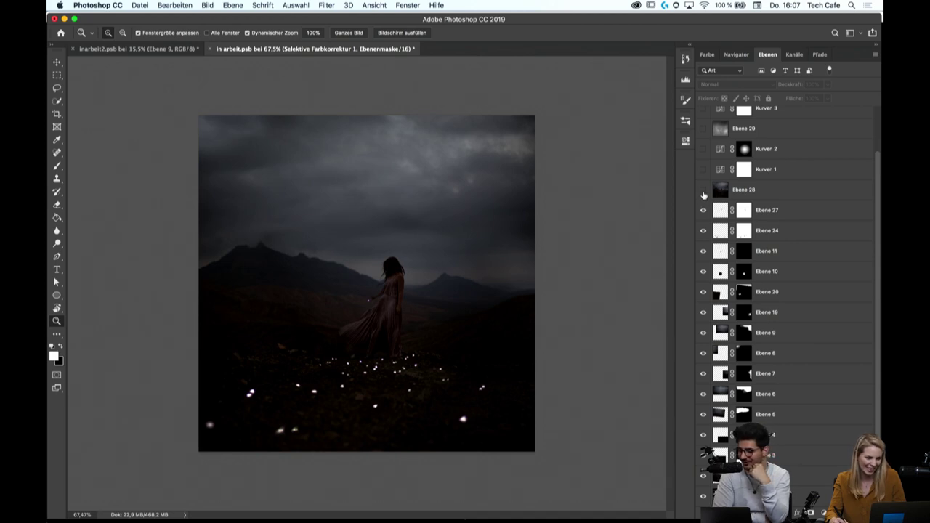
pyautogui.click(703, 190)
pyautogui.click(703, 190)
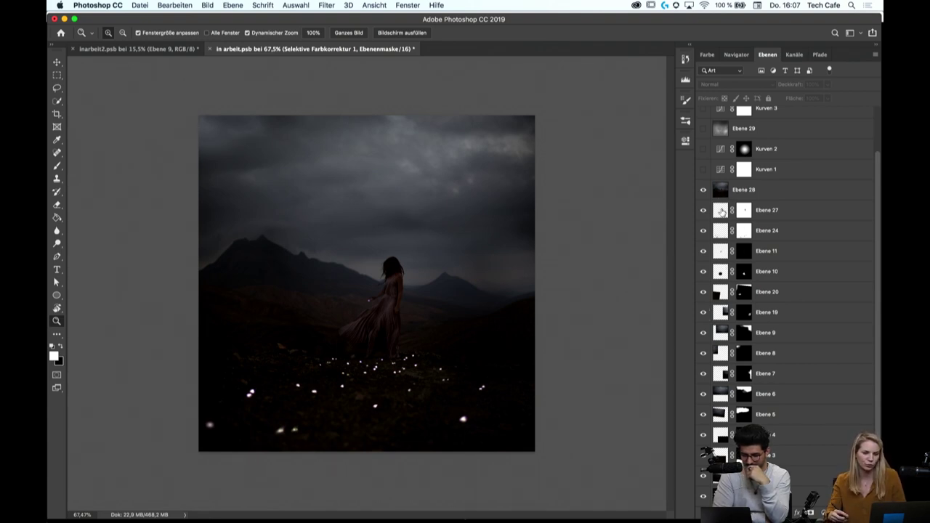
pyautogui.click(704, 170)
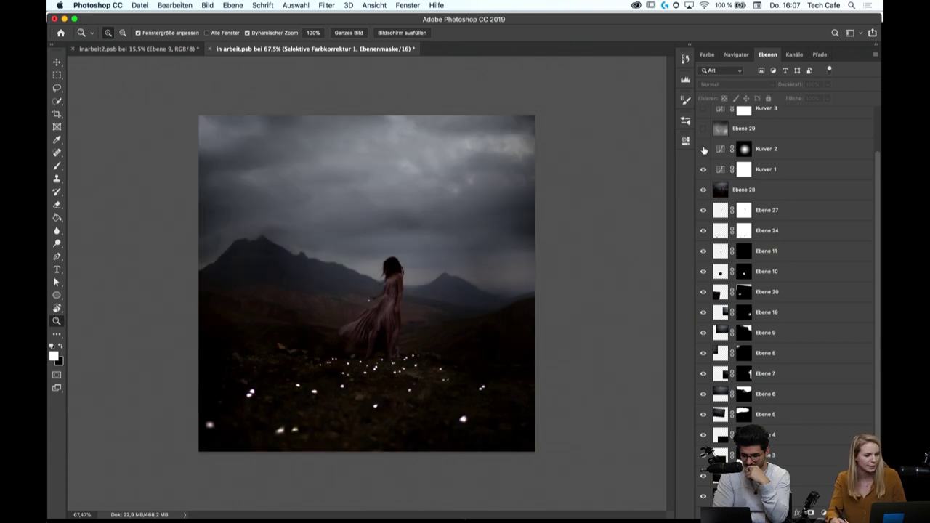
pyautogui.click(703, 149)
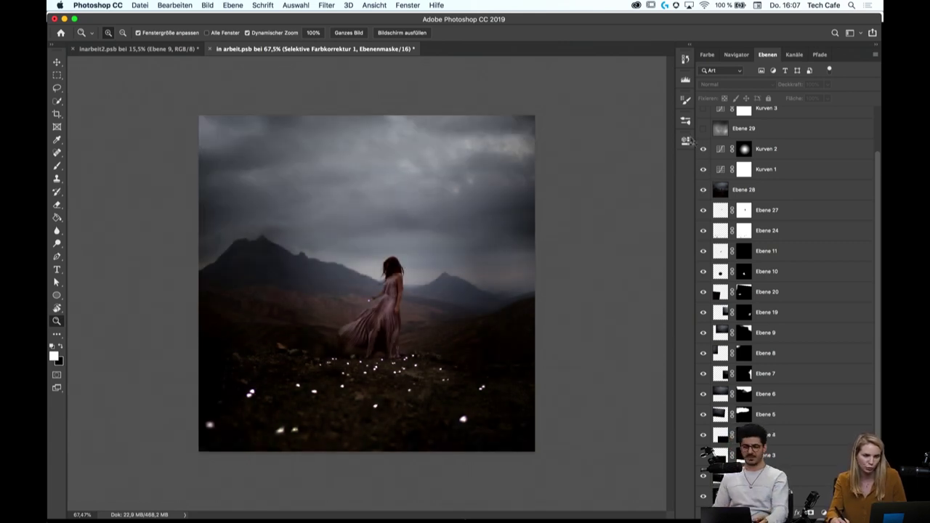
# Show the Ebene 29 cloud layer, toggling it to compare the darker sky
pyautogui.click(703, 129)
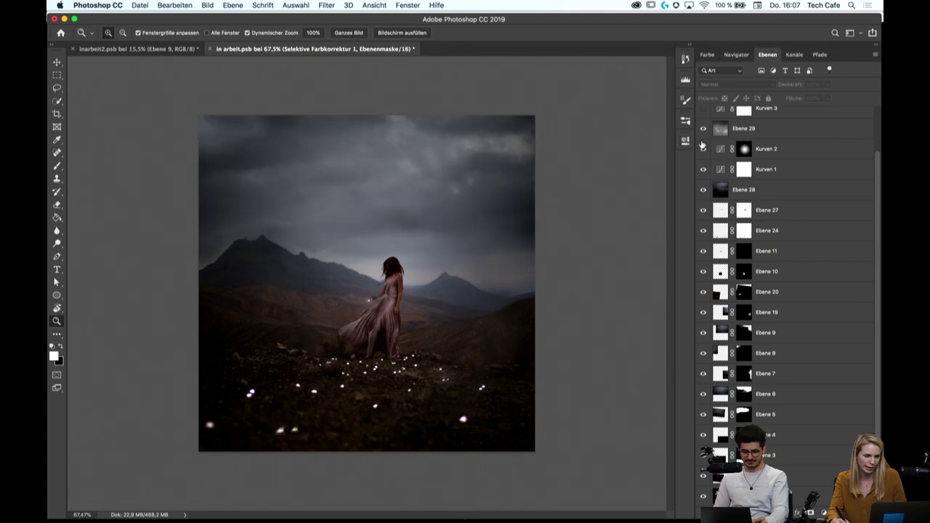
pyautogui.click(703, 129)
pyautogui.click(704, 130)
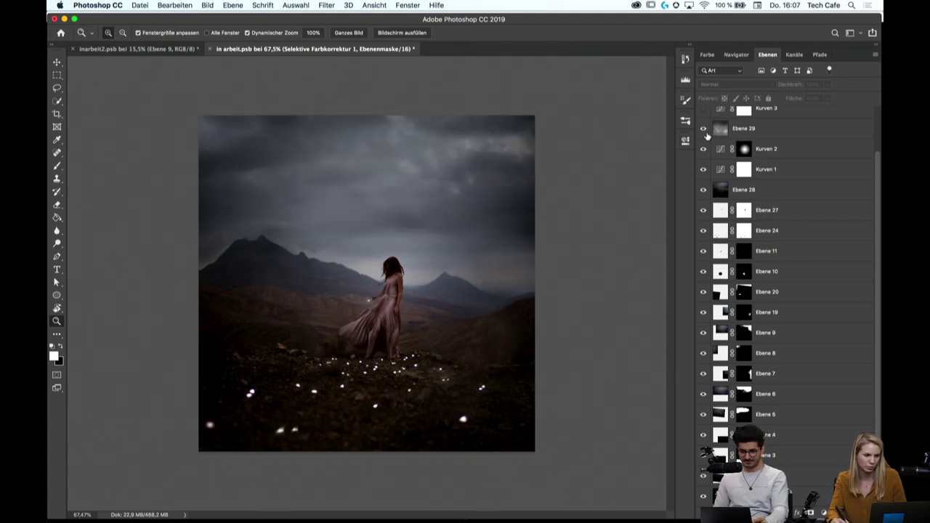
pyautogui.click(703, 129)
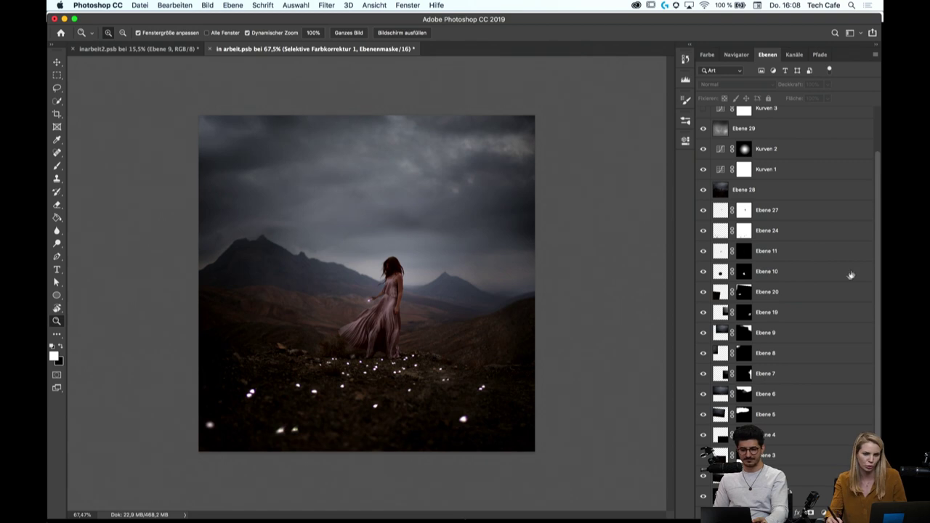
pyautogui.scroll(3, 879, 234)
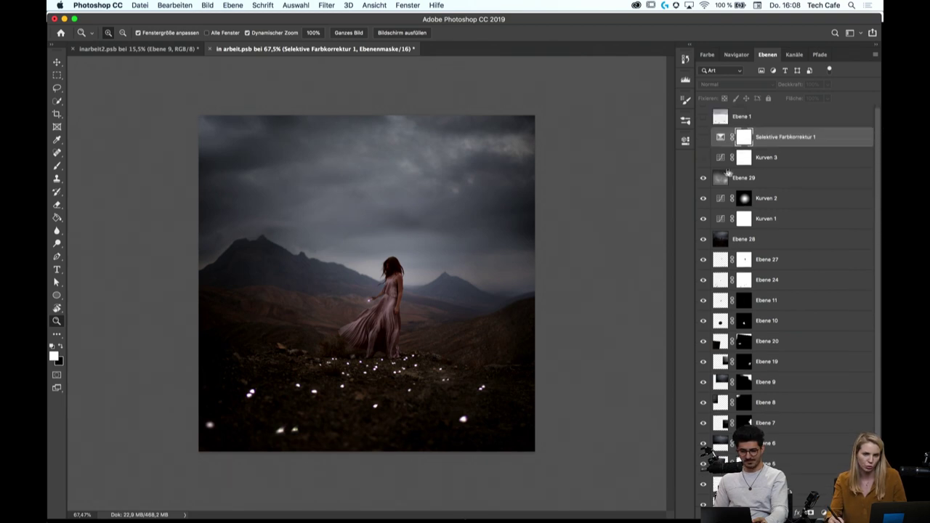
# Enable Kurven 3 and Selektive Farbkorrektur 1, comparing the image with and without Kurven 3
pyautogui.click(704, 158)
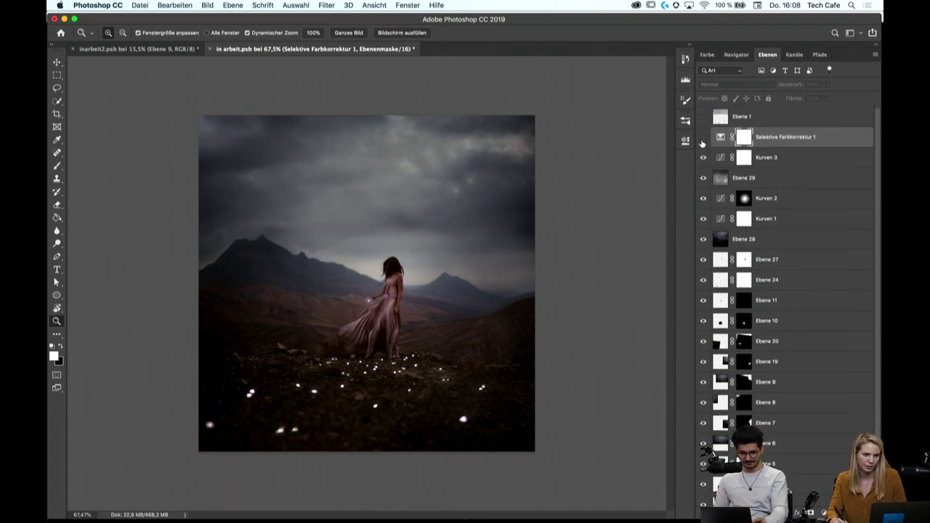
pyautogui.click(703, 138)
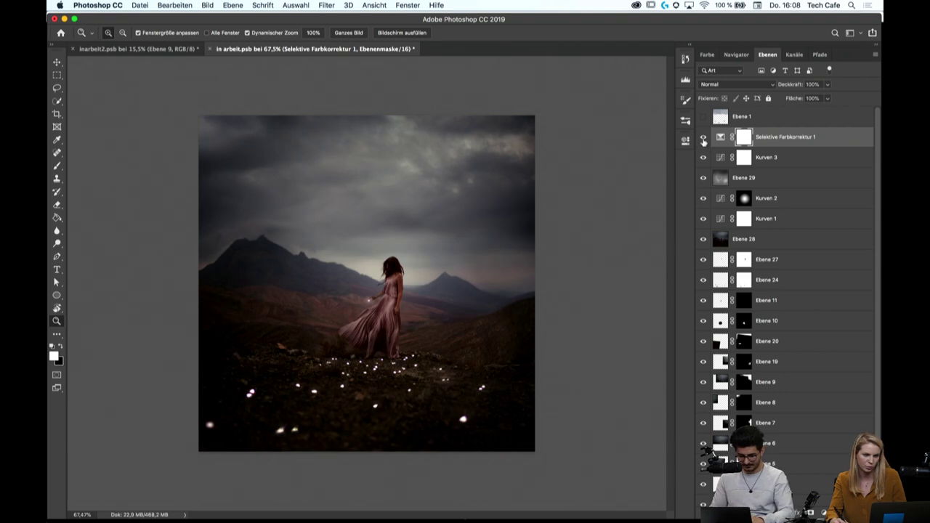
pyautogui.click(704, 157)
pyautogui.click(704, 158)
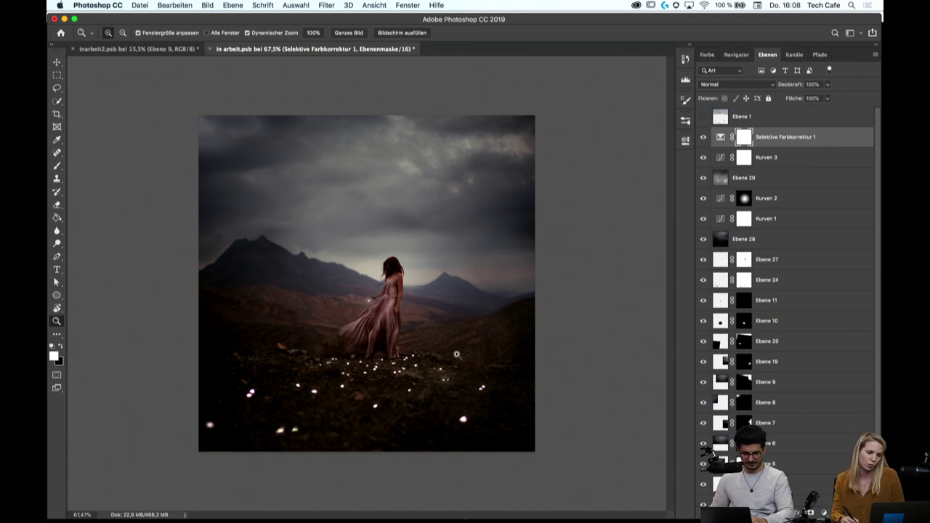
pyautogui.scroll(-3, 462, 367)
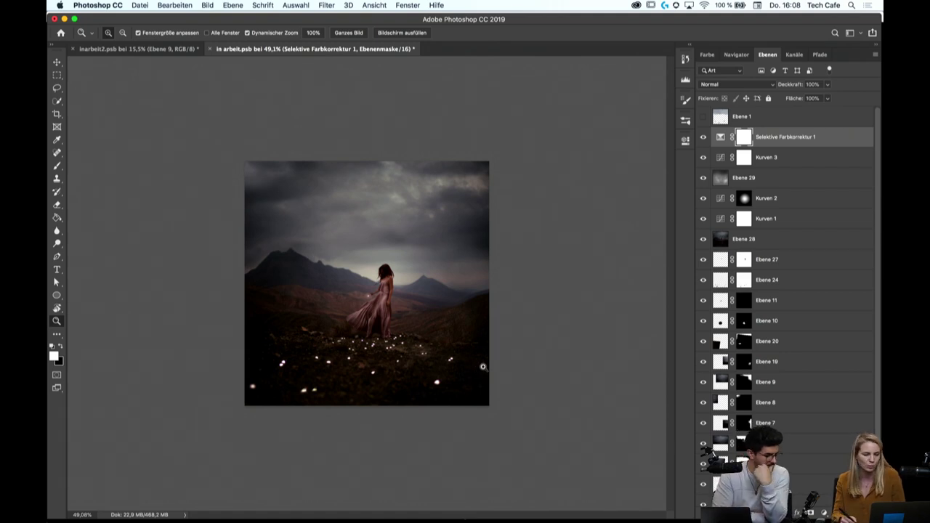
pyautogui.scroll(2, 461, 348)
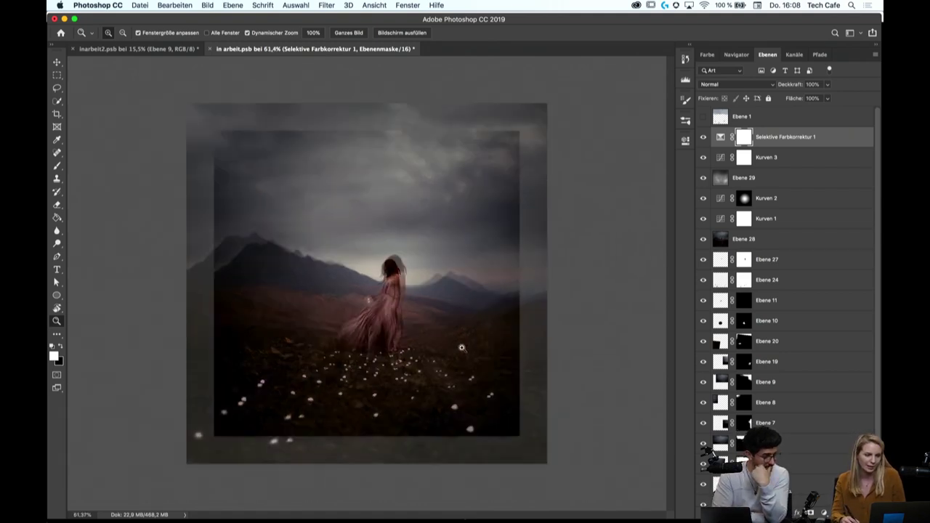
pyautogui.scroll(2, 476, 369)
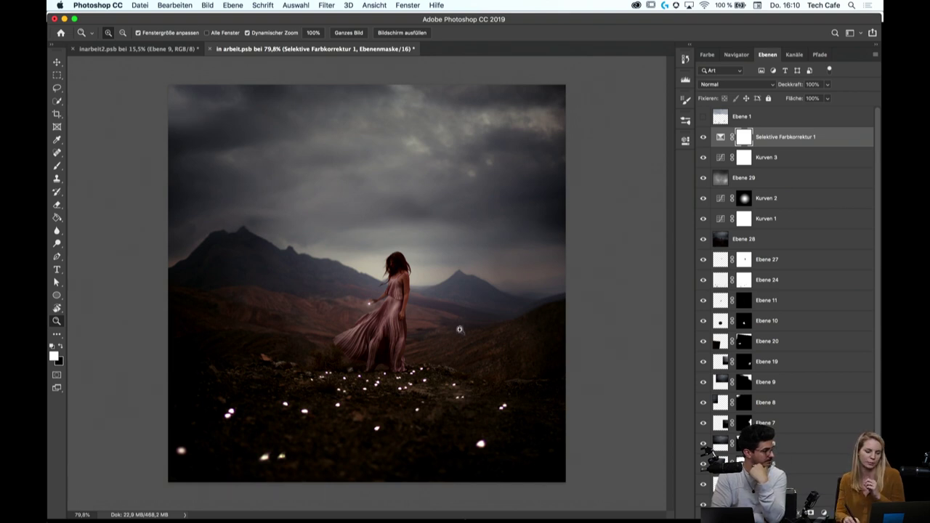
pyautogui.moveTo(460, 326); pyautogui.dragTo(455, 327)
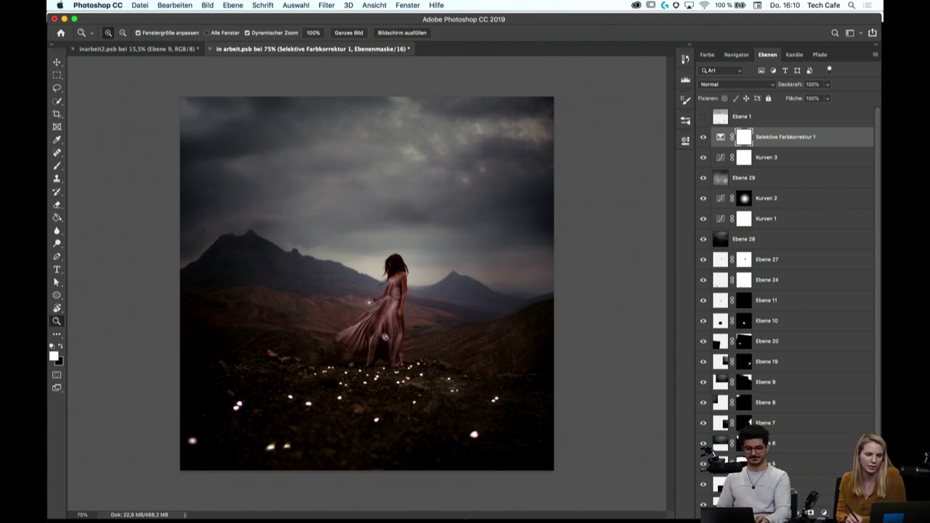
pyautogui.moveTo(449, 379); pyautogui.dragTo(421, 327)
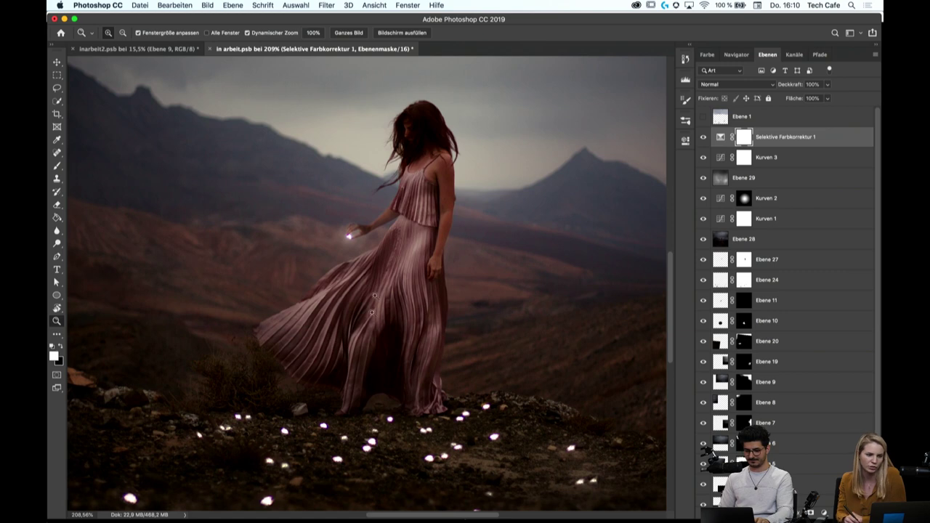
pyautogui.scroll(2, 502, 358)
pyautogui.scroll(-3, 503, 358)
pyautogui.scroll(-3, 480, 320)
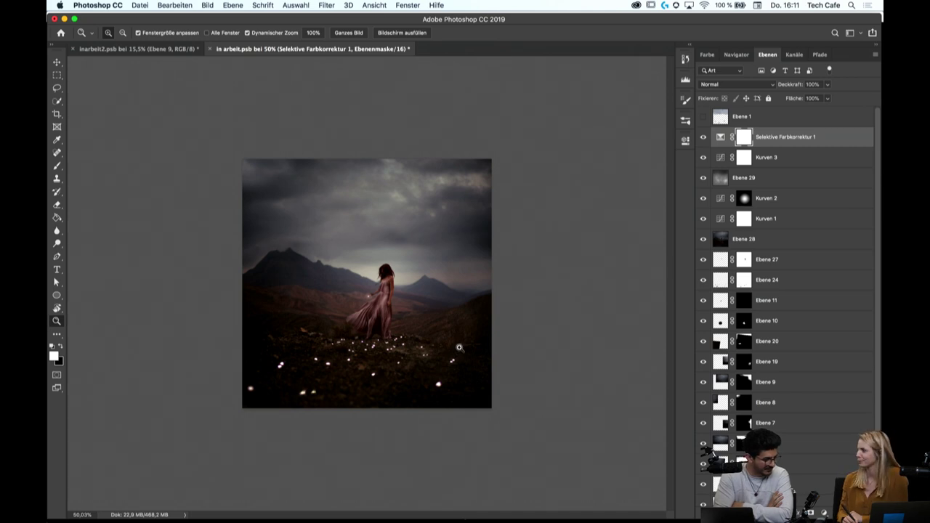
# Zoom in on the dress and back out, then switch to the inarbeit2.psb document
pyautogui.moveTo(377, 301); pyautogui.dragTo(648, 365)
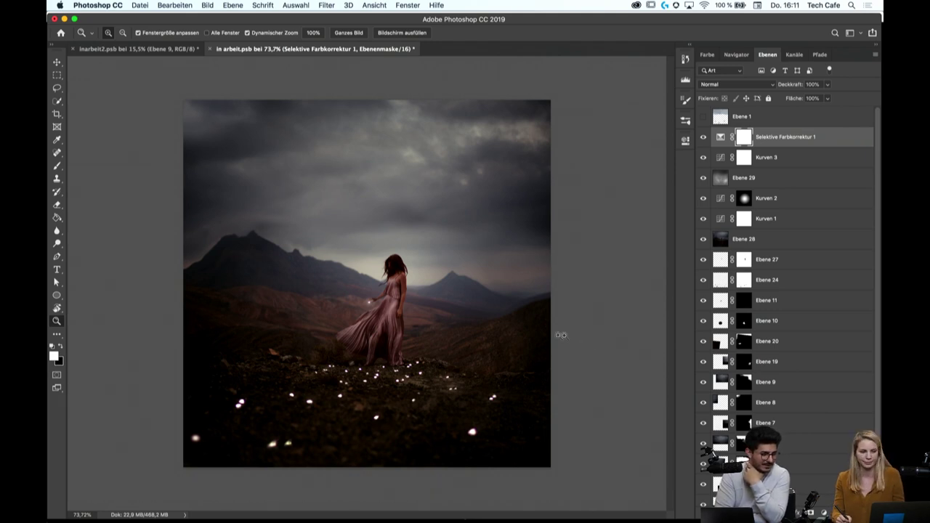
pyautogui.keyDown('alt'); pyautogui.click(452, 305); pyautogui.keyUp('alt')
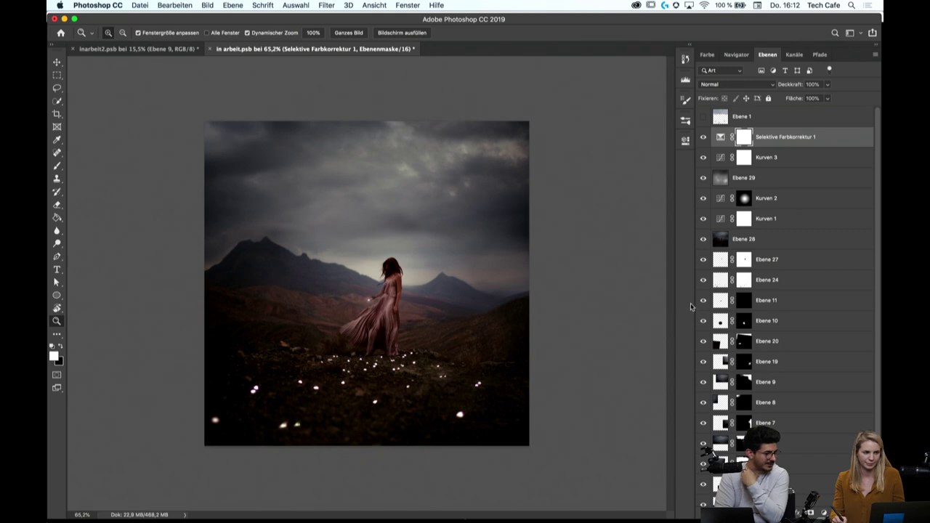
pyautogui.click(123, 49)
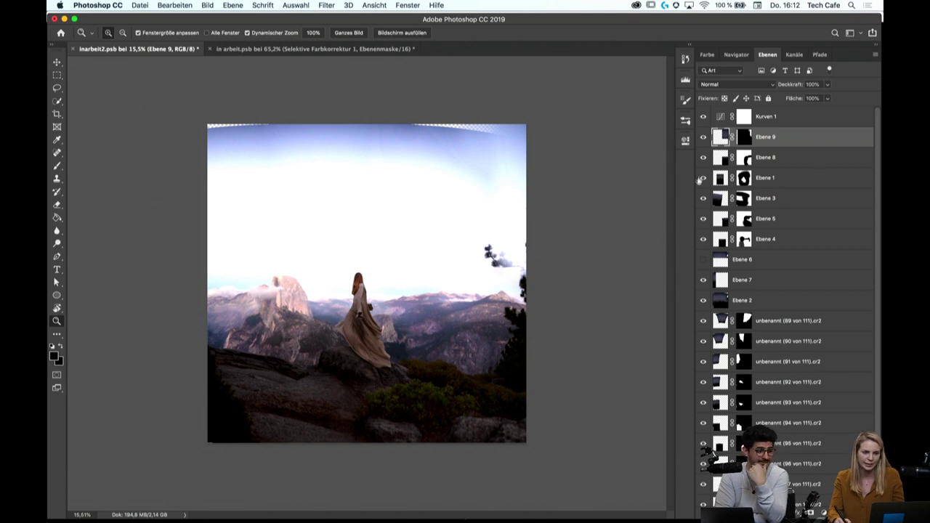
pyautogui.click(703, 118)
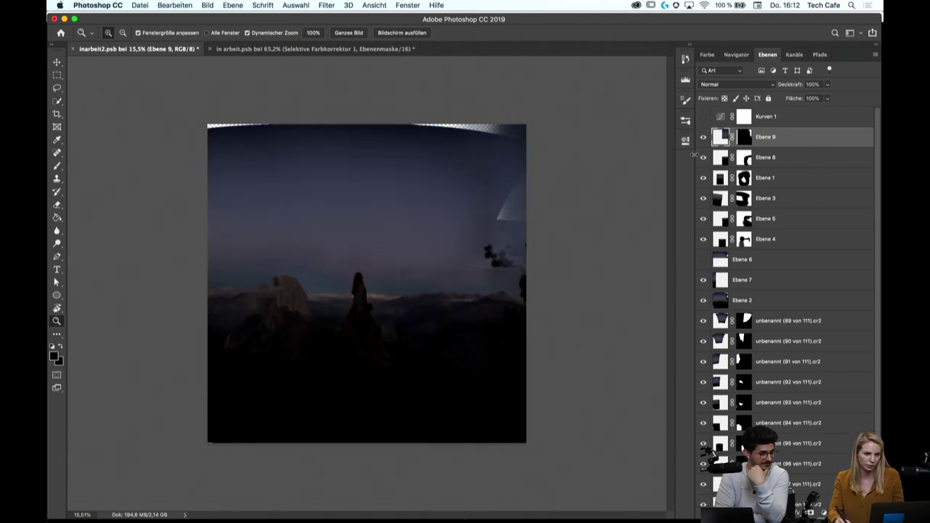
pyautogui.moveTo(379, 348); pyautogui.dragTo(392, 350)
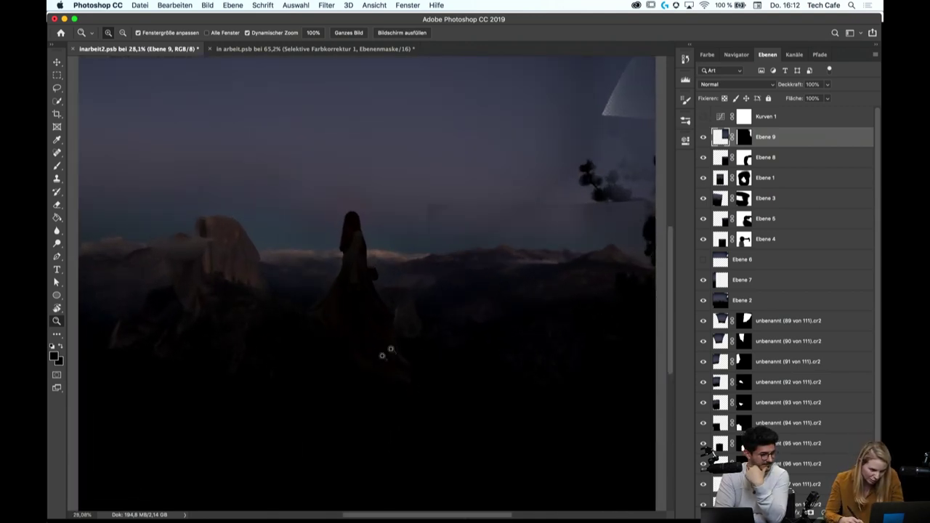
pyautogui.click(703, 118)
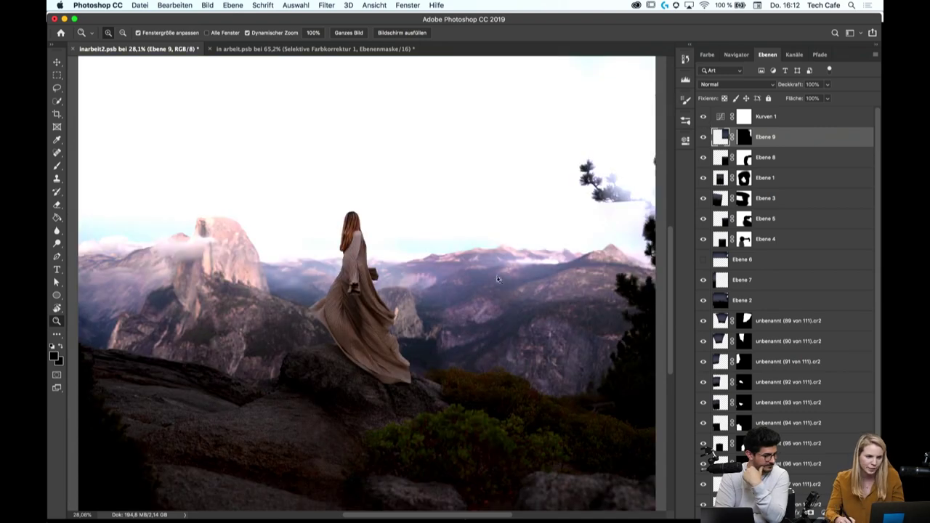
pyautogui.moveTo(502, 279); pyautogui.dragTo(465, 280)
pyautogui.click(703, 118)
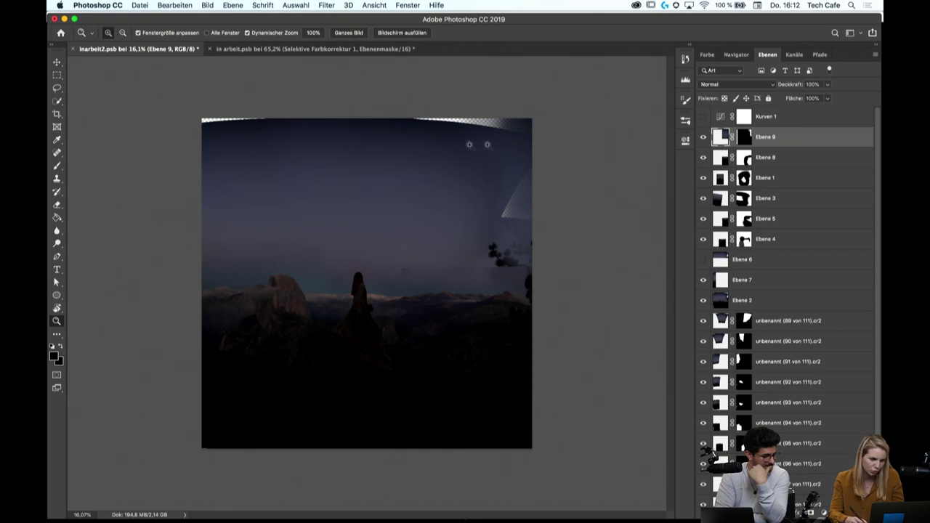
pyautogui.click(703, 117)
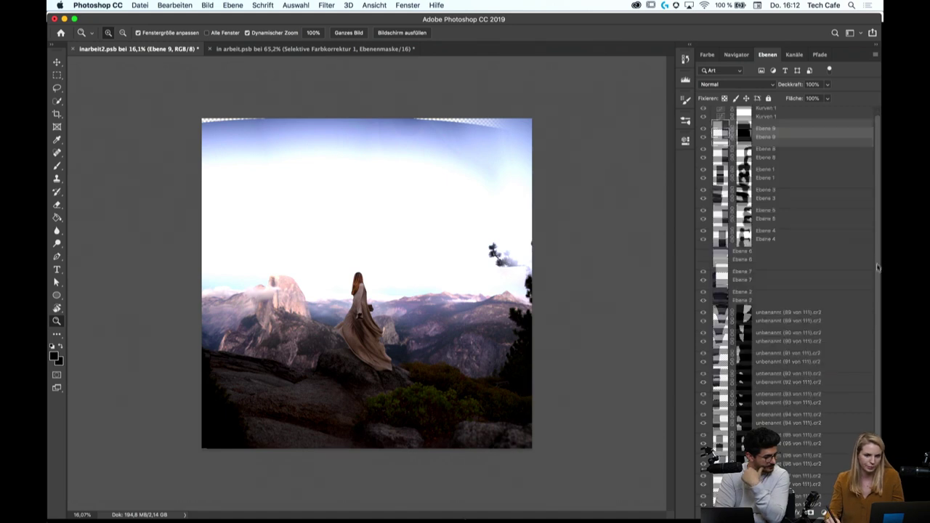
pyautogui.scroll(-1, 877, 256)
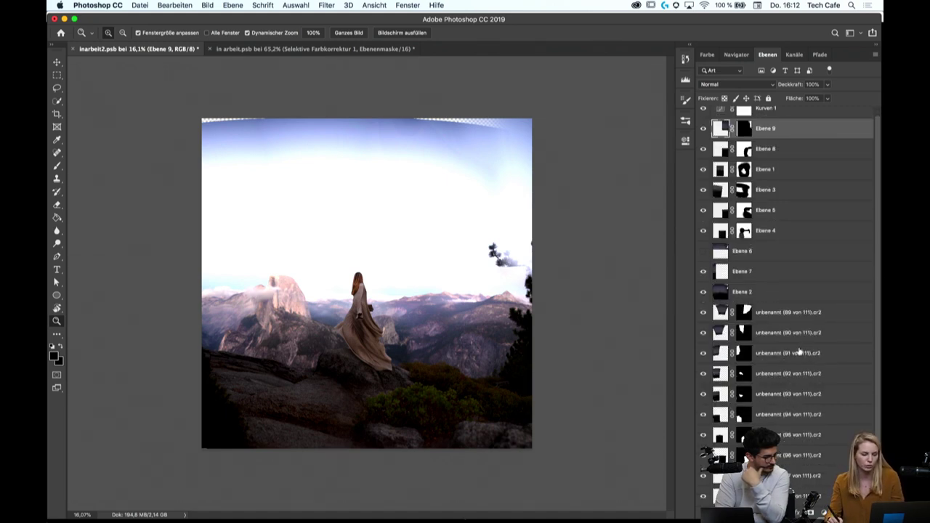
# Solo Ebene 2, then hide it and show the ten unbenannt panorama frame layers
pyautogui.keyDown('alt'); pyautogui.click(702, 292); pyautogui.keyUp('alt')
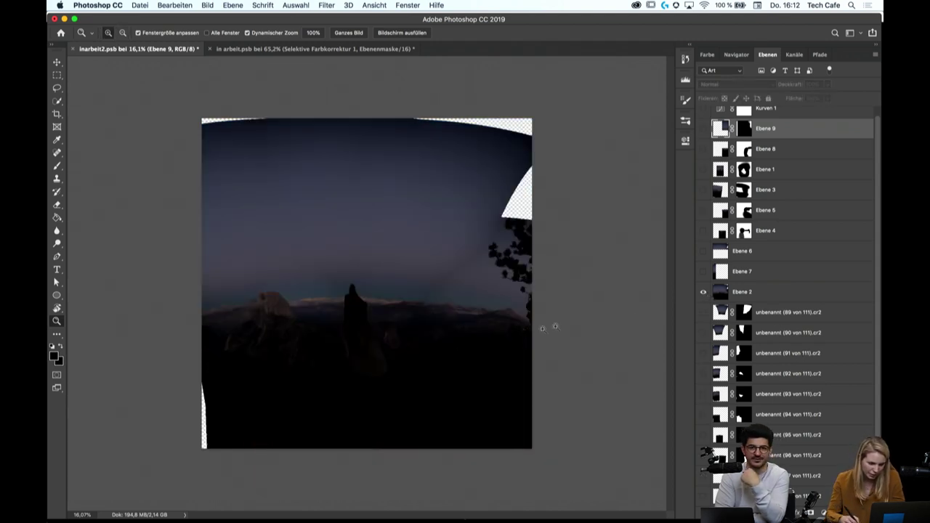
pyautogui.click(703, 292)
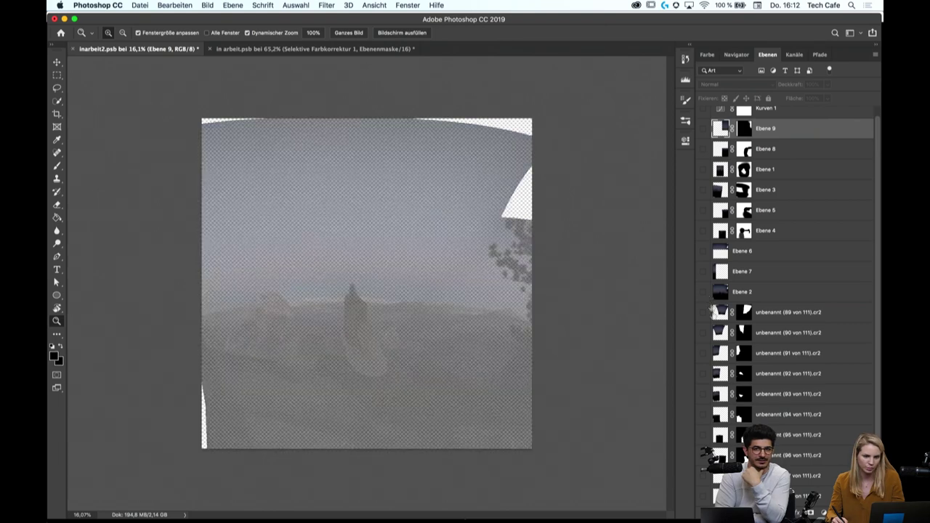
pyautogui.click(703, 495)
pyautogui.click(702, 475)
pyautogui.click(703, 455)
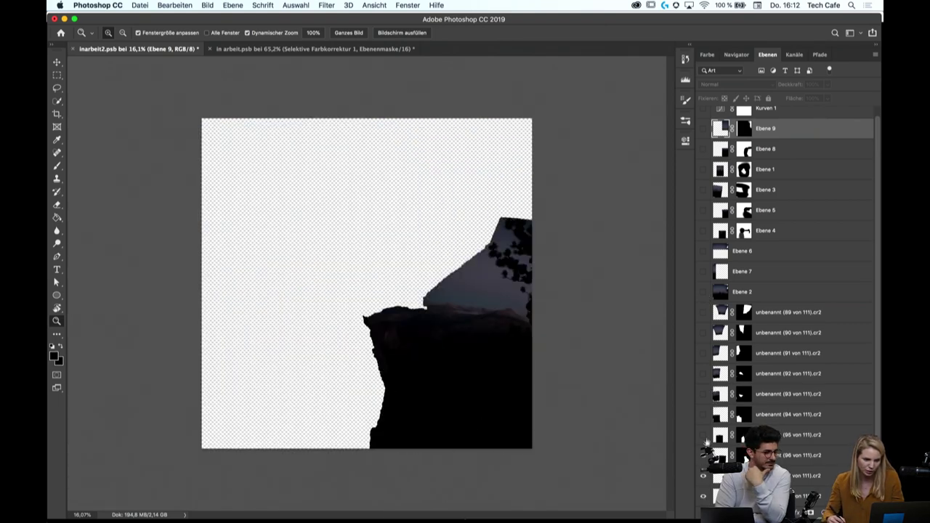
pyautogui.click(703, 434)
pyautogui.click(703, 415)
pyautogui.click(703, 394)
pyautogui.click(703, 374)
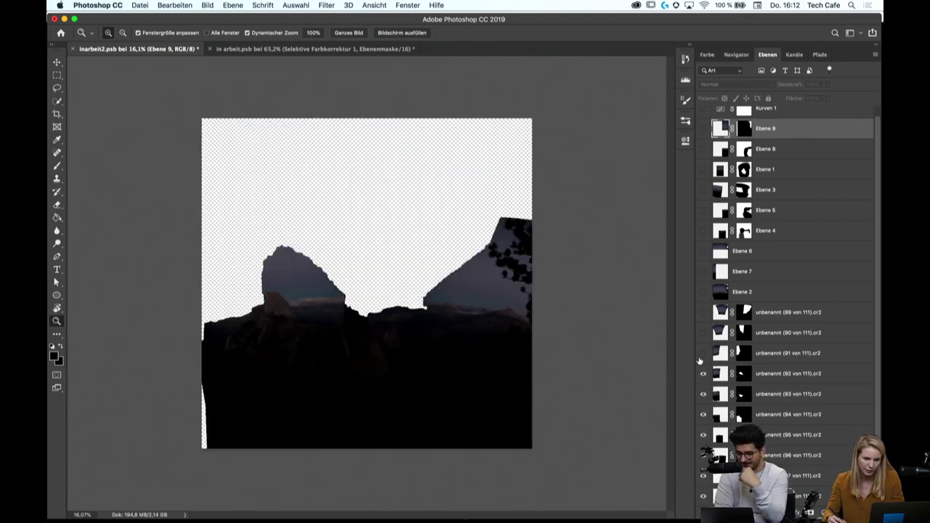
pyautogui.click(703, 354)
pyautogui.click(703, 333)
pyautogui.click(703, 312)
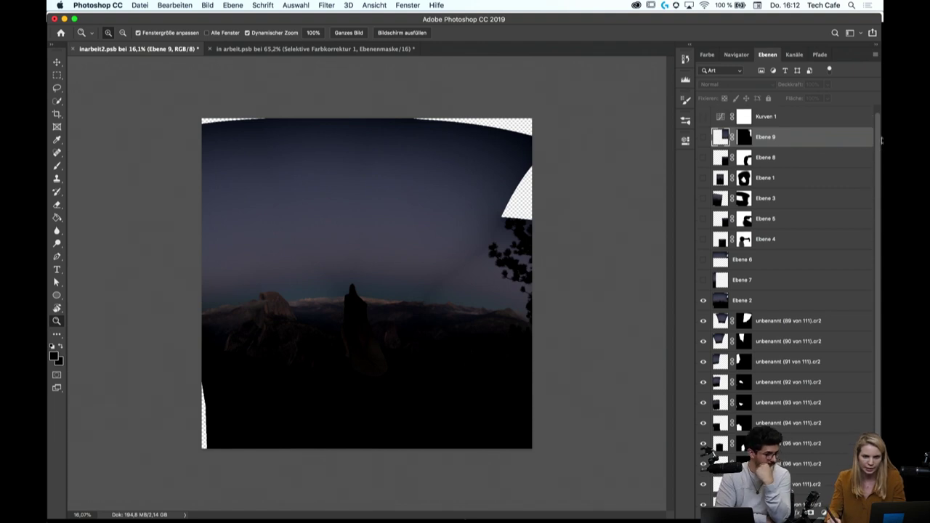
# Enable Kurven 1 over the panorama and zoom in briefly to inspect it
pyautogui.scroll(1, 785, 167)
pyautogui.click(703, 117)
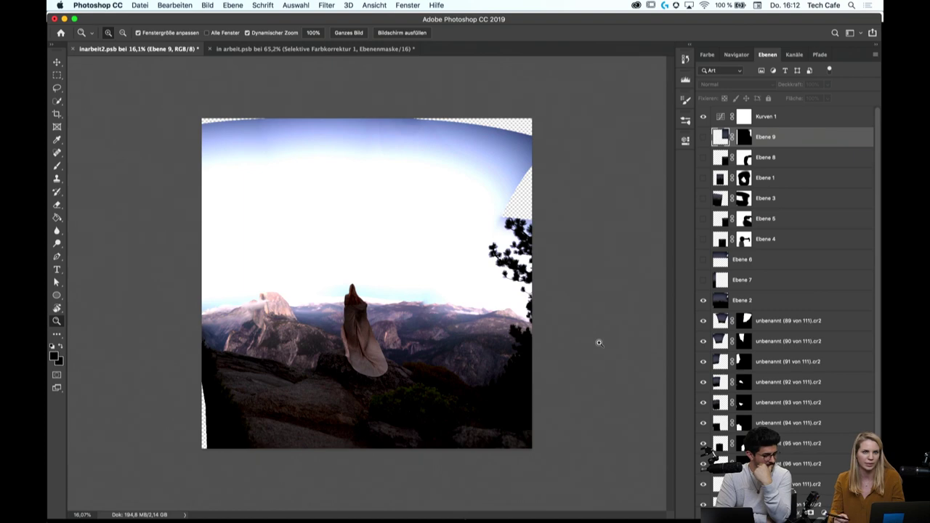
pyautogui.click(599, 342)
pyautogui.keyDown('alt'); pyautogui.click(450, 325); pyautogui.keyUp('alt')
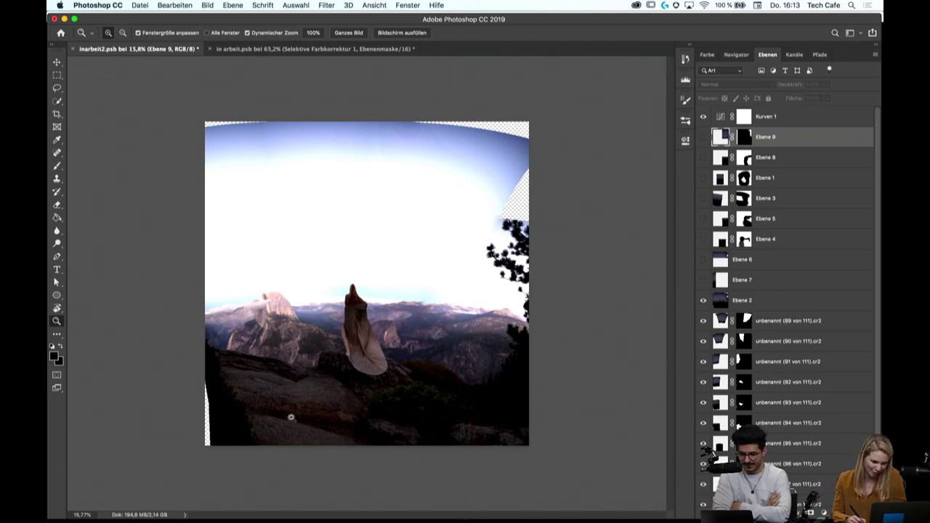
pyautogui.moveTo(311, 424); pyautogui.dragTo(340, 425)
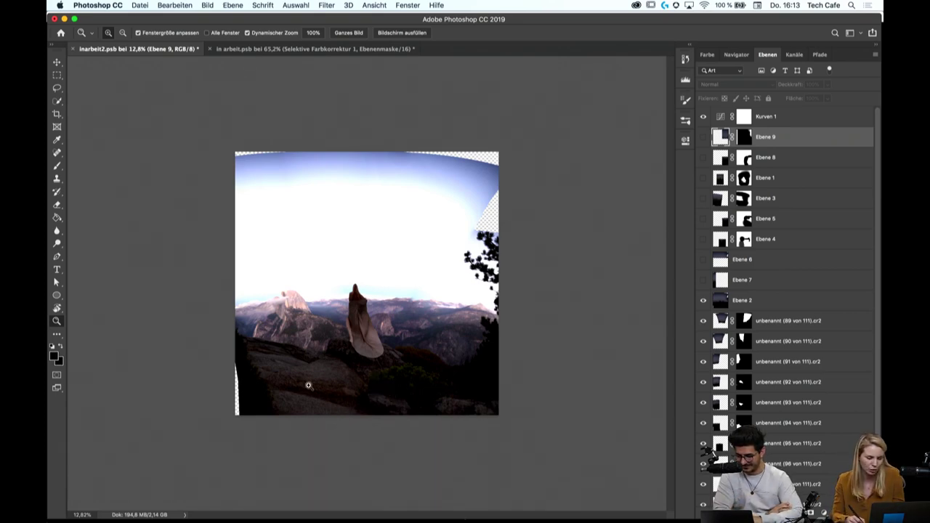
pyautogui.moveTo(307, 386); pyautogui.dragTo(338, 435)
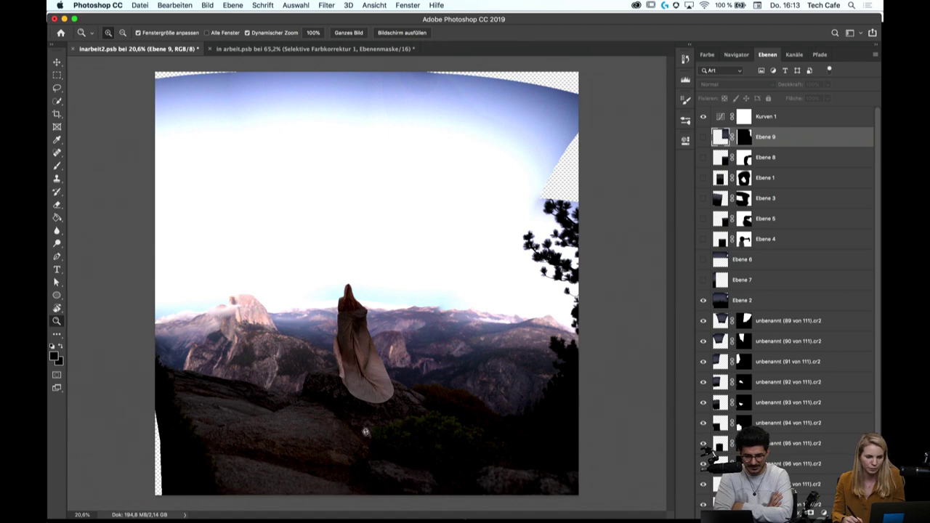
pyautogui.scroll(3, 459, 327)
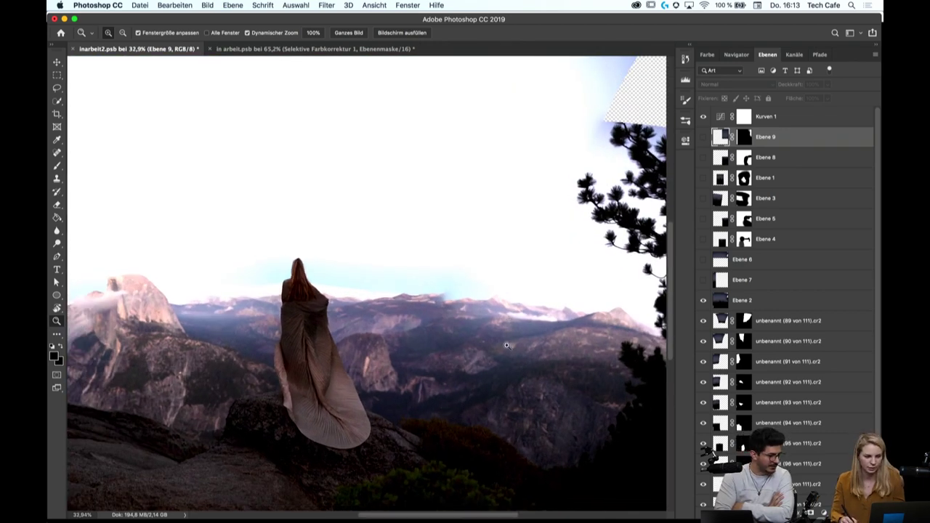
pyautogui.scroll(-4, 507, 345)
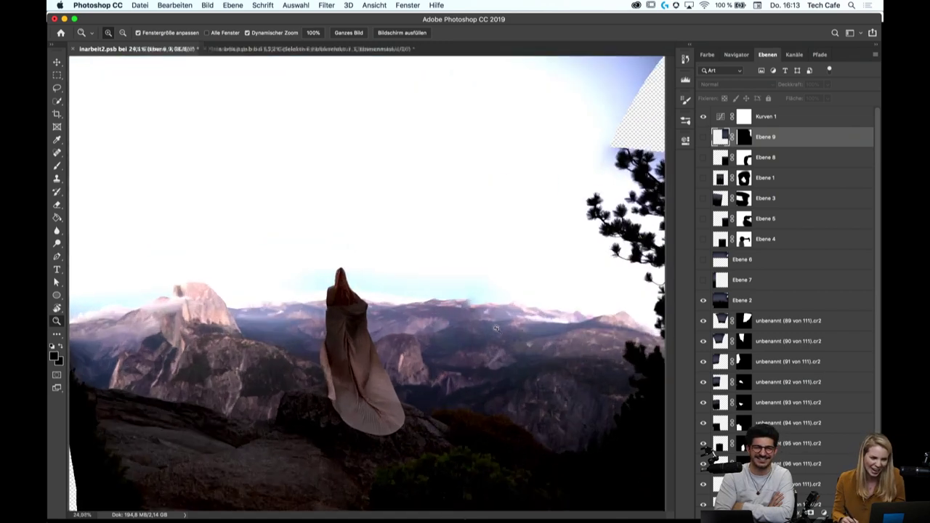
pyautogui.moveTo(463, 312); pyautogui.dragTo(328, 323)
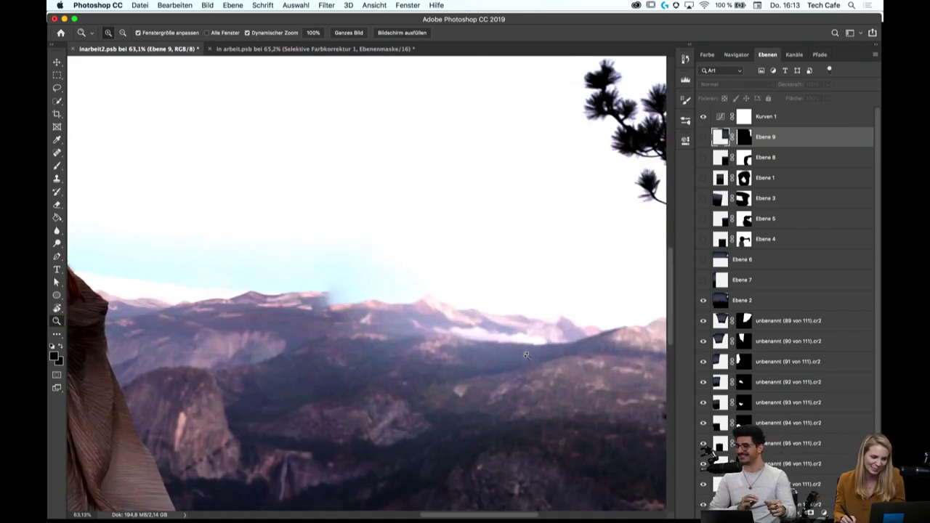
pyautogui.moveTo(511, 362)
pyautogui.mouseDown()
pyautogui.moveTo(370, 354)
pyautogui.moveTo(501, 225)
pyautogui.mouseUp()
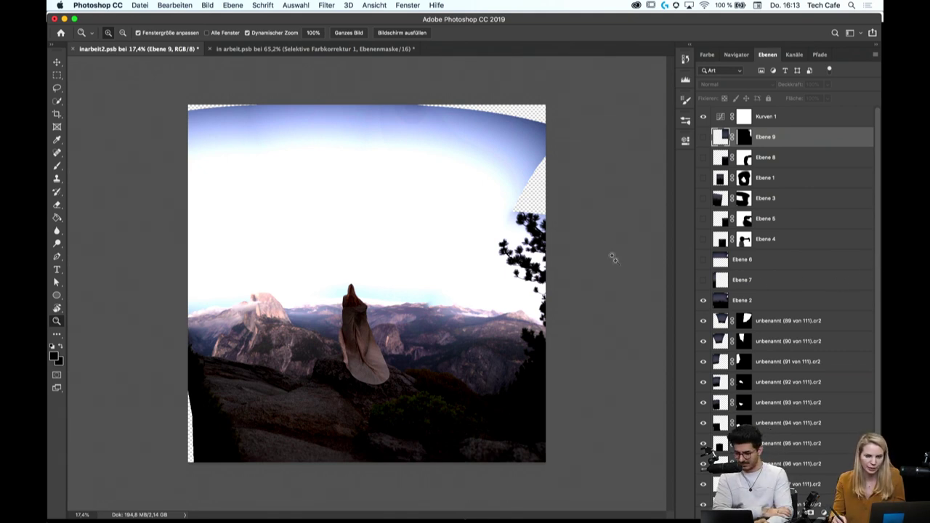
# Show retouch layers Ebene 7, 6, 4, 5 and 3 to fill the left gaps
pyautogui.click(704, 280)
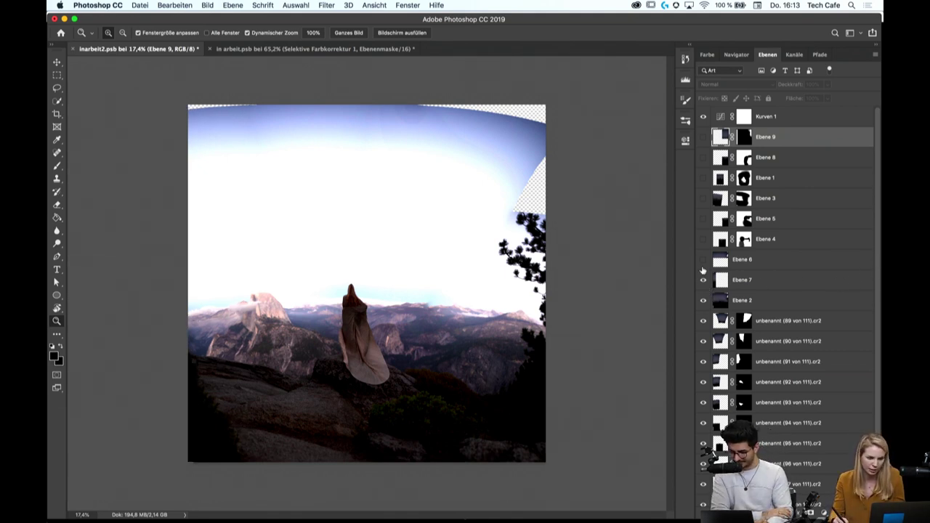
pyautogui.click(703, 260)
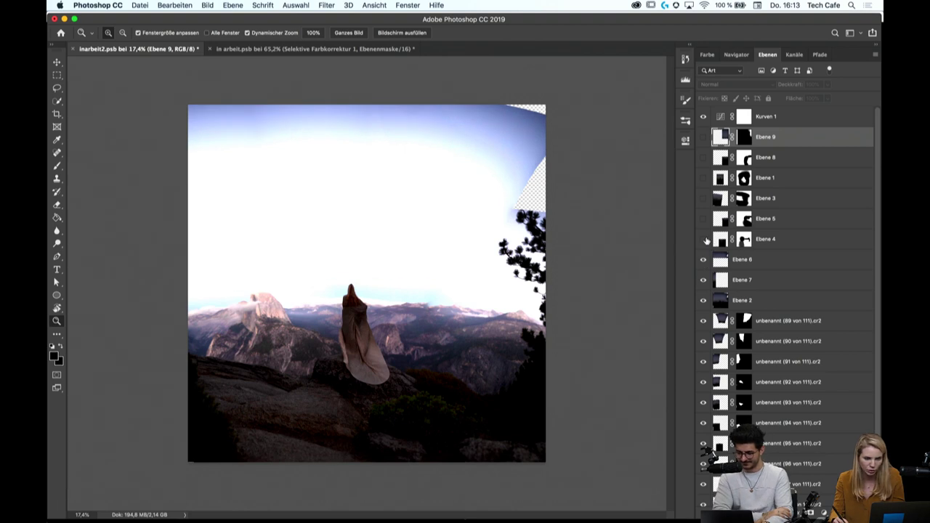
pyautogui.click(703, 240)
pyautogui.click(704, 219)
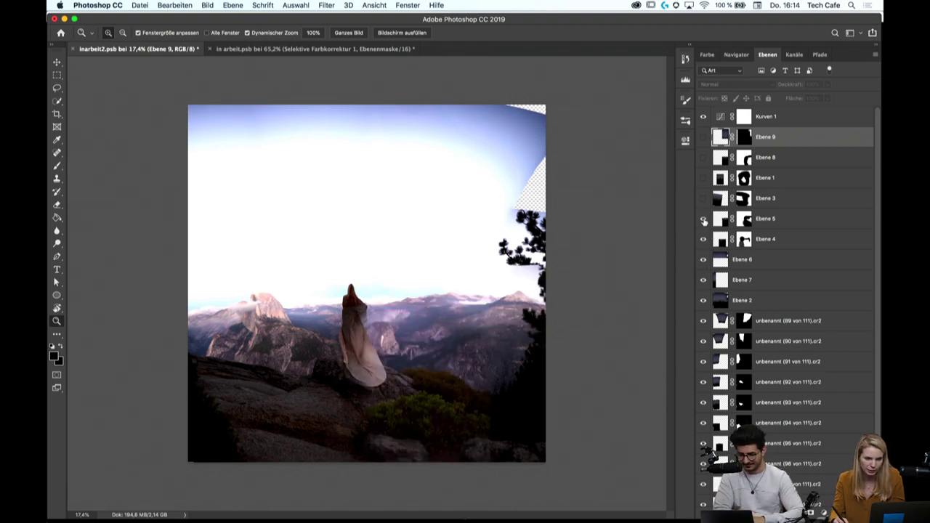
pyautogui.click(703, 199)
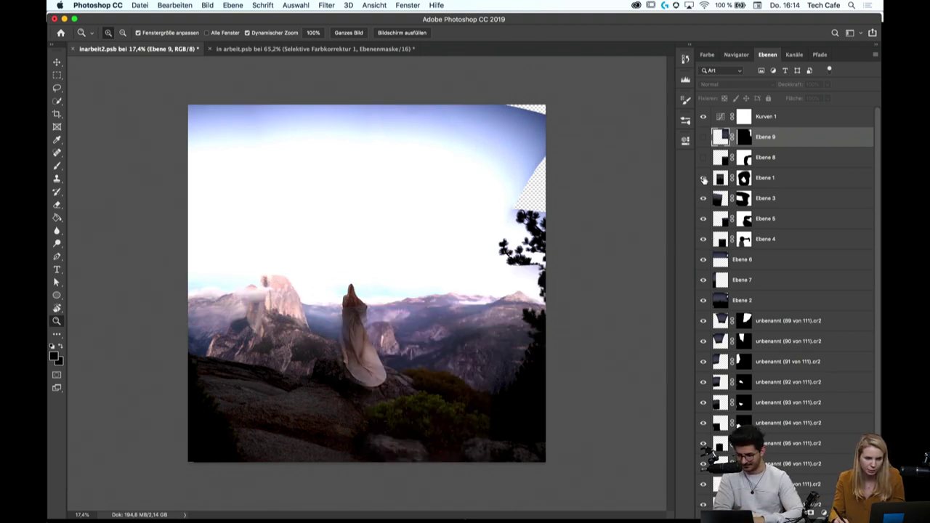
# Show the flowing-dress layer Ebene 1, comparing it on and off, then Ebene 8 and 9
pyautogui.click(703, 179)
pyautogui.click(703, 181)
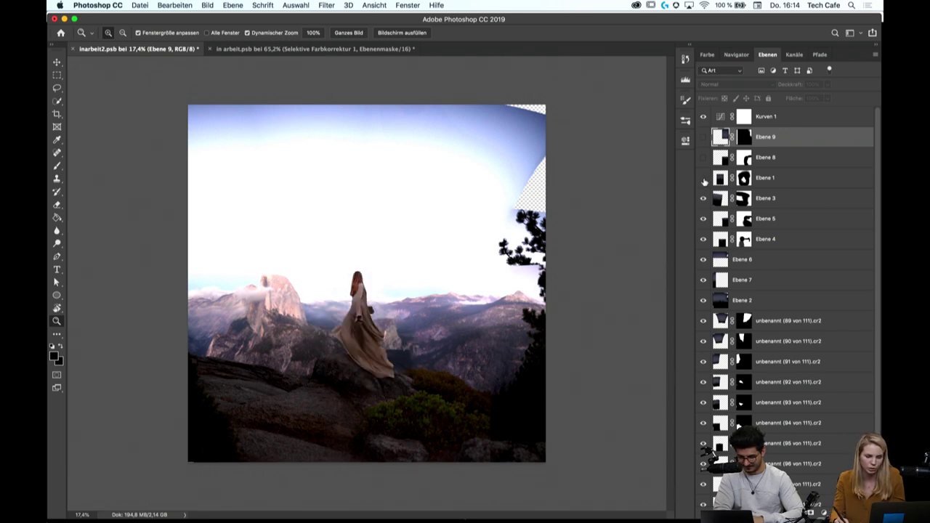
pyautogui.click(703, 179)
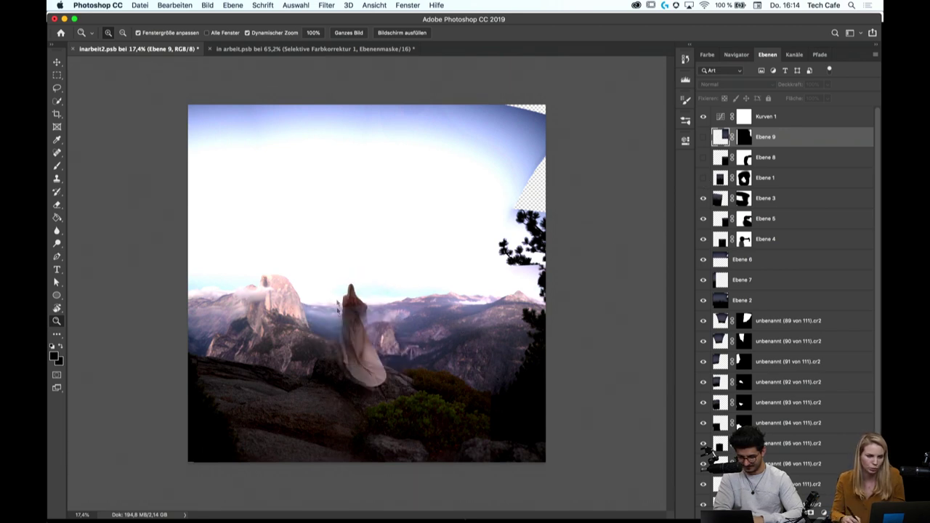
pyautogui.click(704, 179)
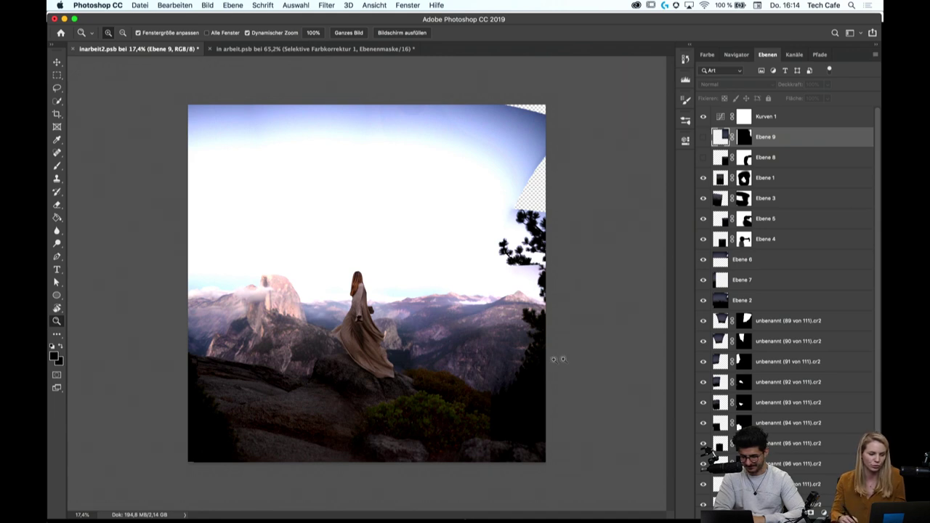
pyautogui.click(703, 158)
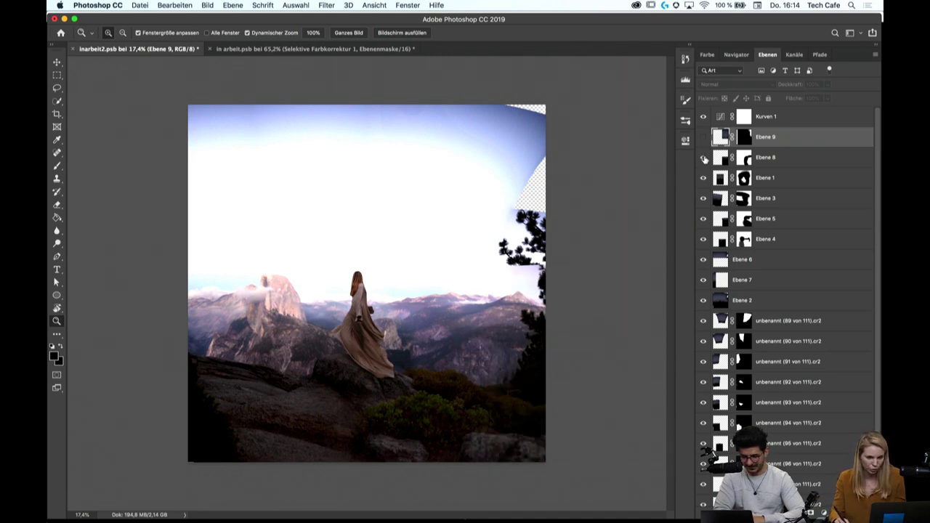
pyautogui.click(704, 137)
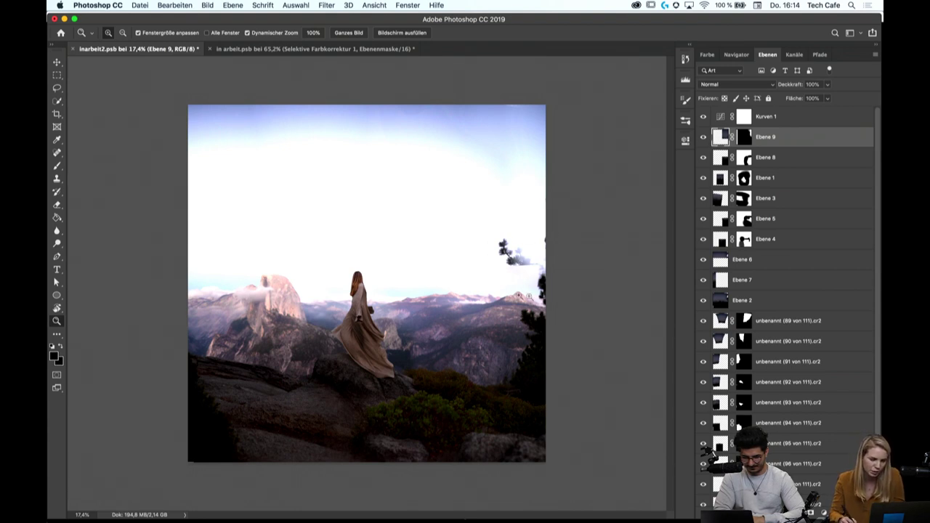
pyautogui.moveTo(339, 435)
pyautogui.mouseDown()
pyautogui.moveTo(377, 361)
pyautogui.moveTo(491, 278)
pyautogui.moveTo(447, 325)
pyautogui.moveTo(393, 289)
pyautogui.moveTo(480, 233)
pyautogui.moveTo(477, 344)
pyautogui.mouseUp()
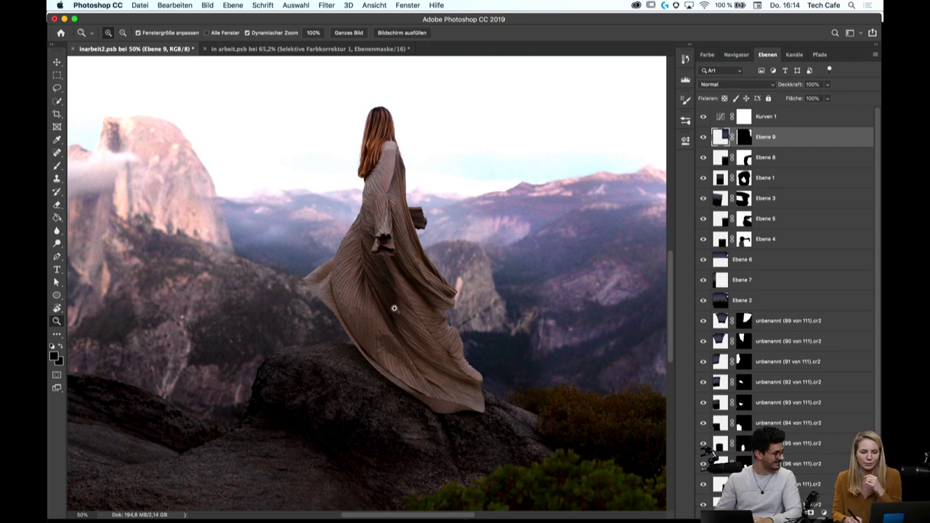
pyautogui.press('super+0')
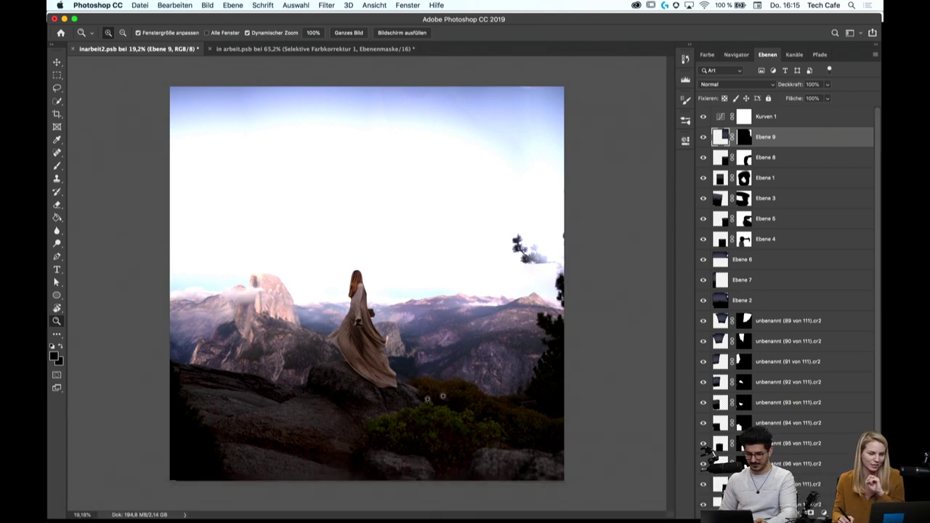
pyautogui.scroll(3, 585, 284)
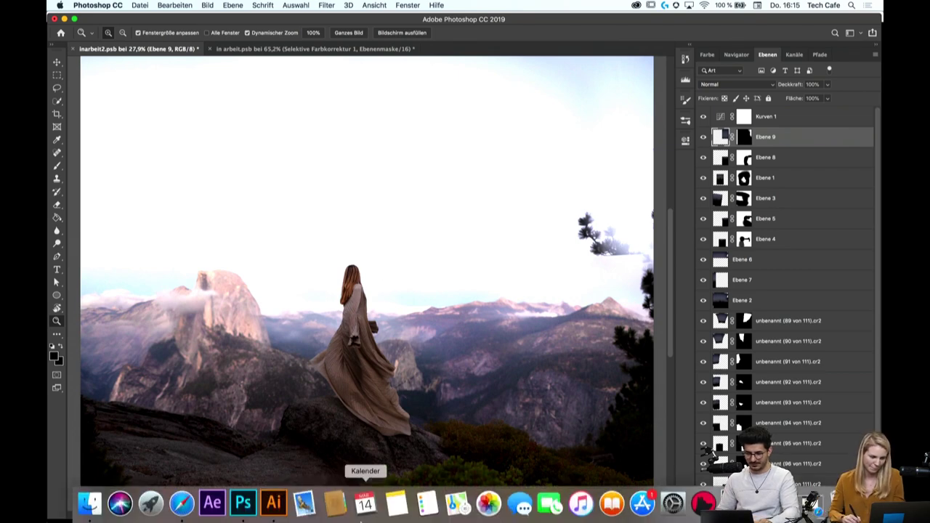
# In Lightroom, step to the plain sky photo and compare it with the composite's sky
pyautogui.click(704, 502)
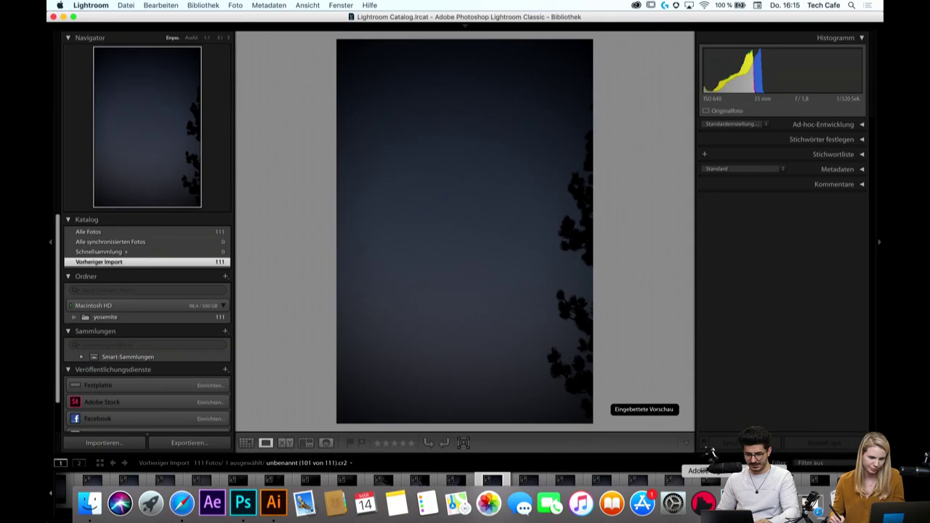
pyautogui.press('Right')
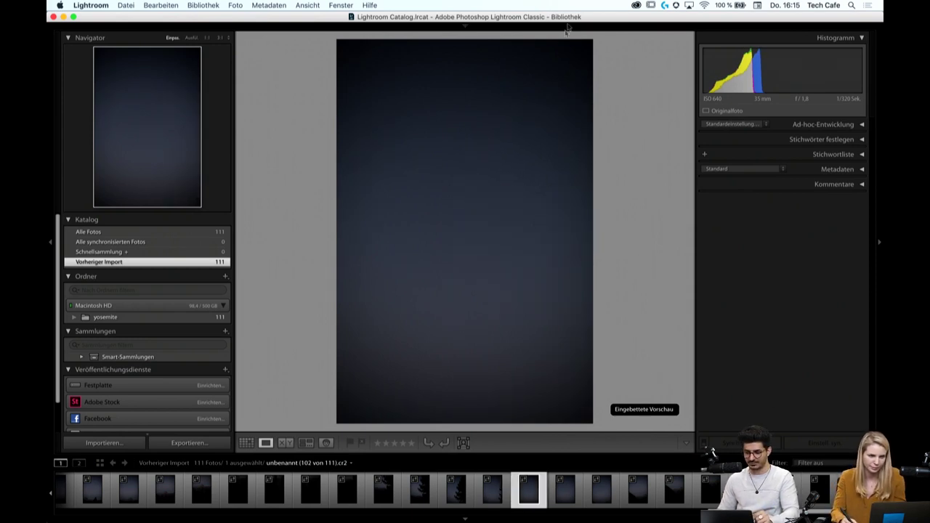
pyautogui.moveTo(335, 503)
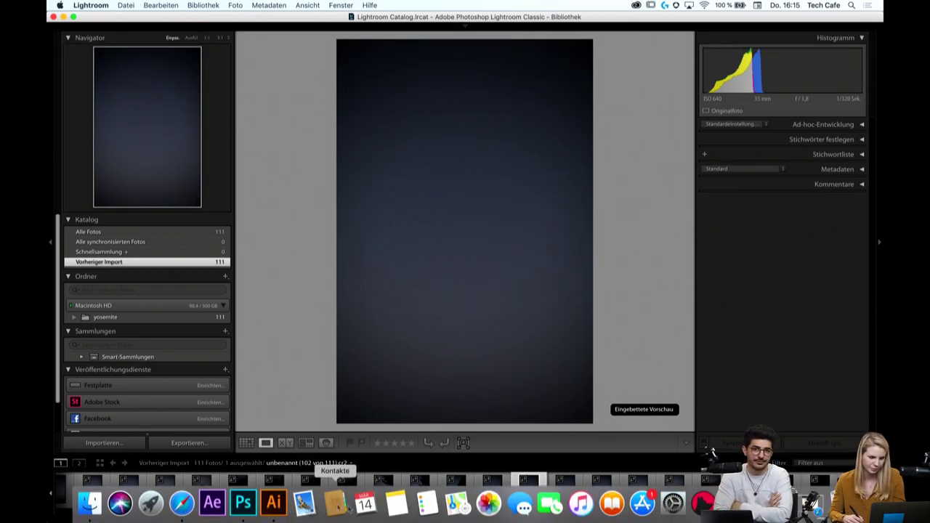
pyautogui.click(246, 506)
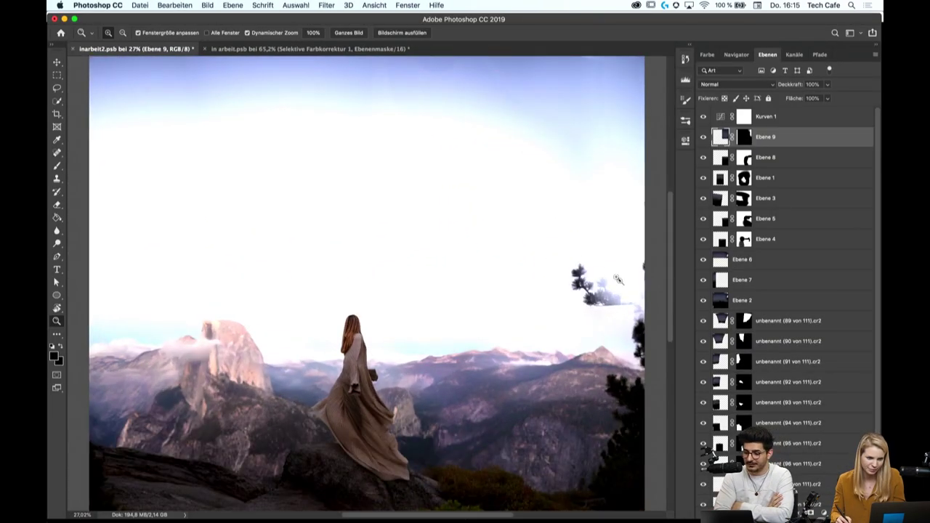
pyautogui.scroll(3, 457, 257)
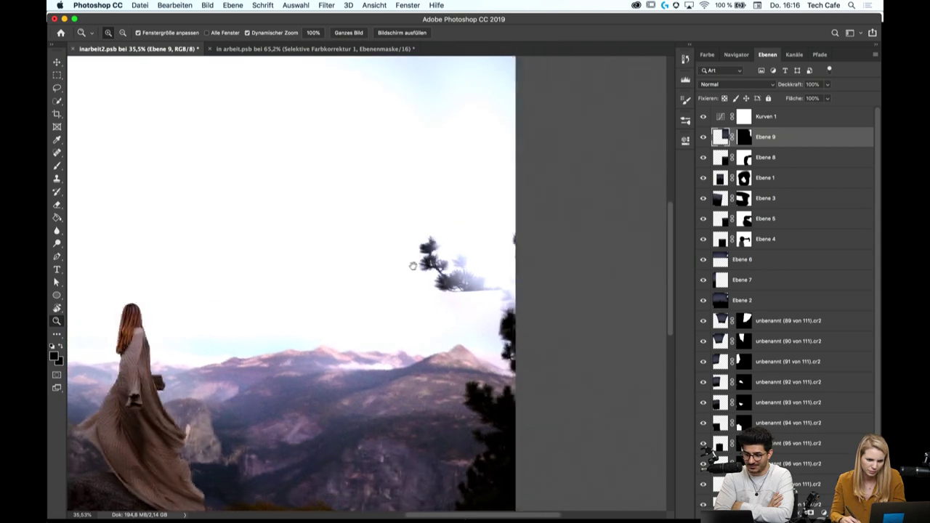
pyautogui.moveTo(412, 266); pyautogui.dragTo(455, 331)
pyautogui.scroll(-3, 447, 308)
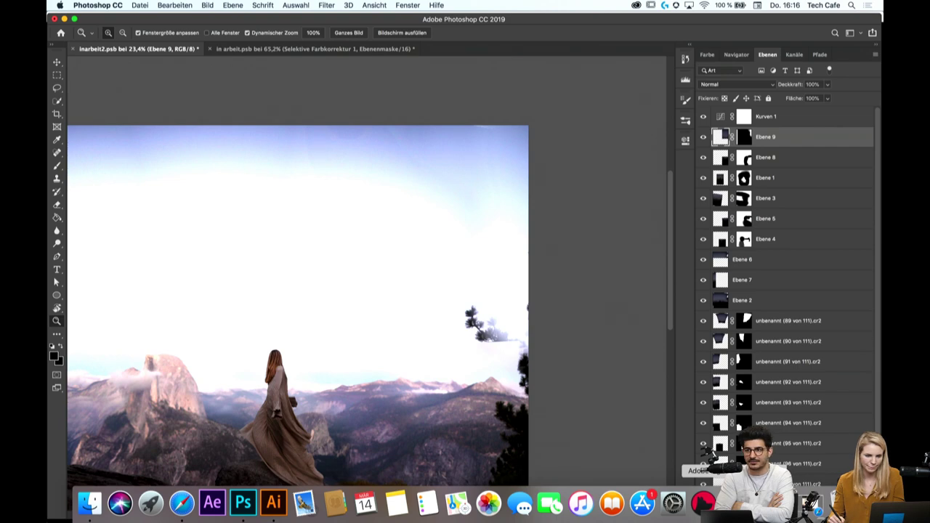
pyautogui.click(734, 501)
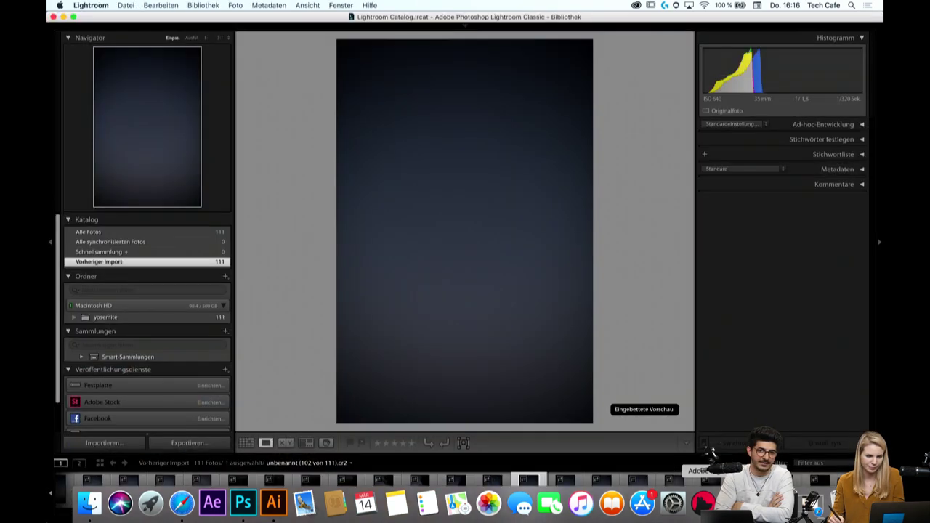
# Send sky photo 102 to Photoshop CC 2019 via Bearbeiten in and open it despite the warning
pyautogui.rightClick(537, 496)
pyautogui.click(565, 339)
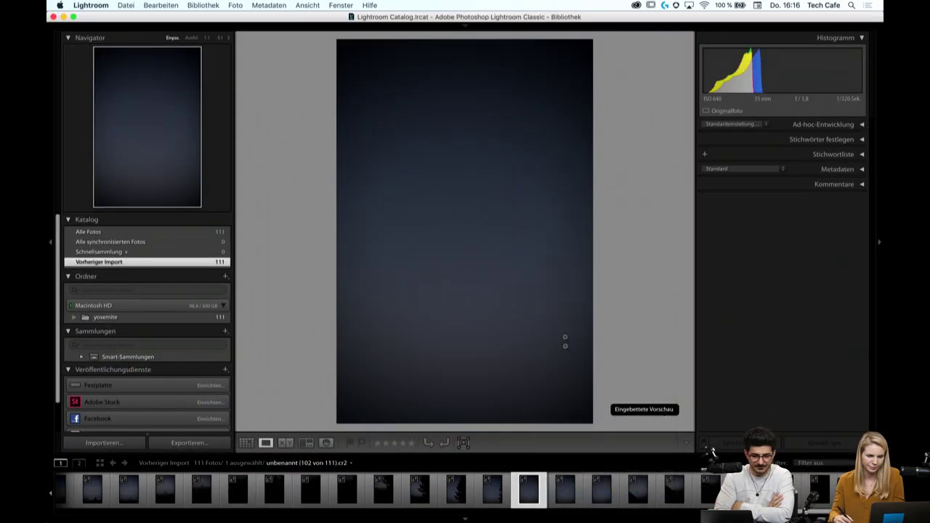
pyautogui.click(520, 190)
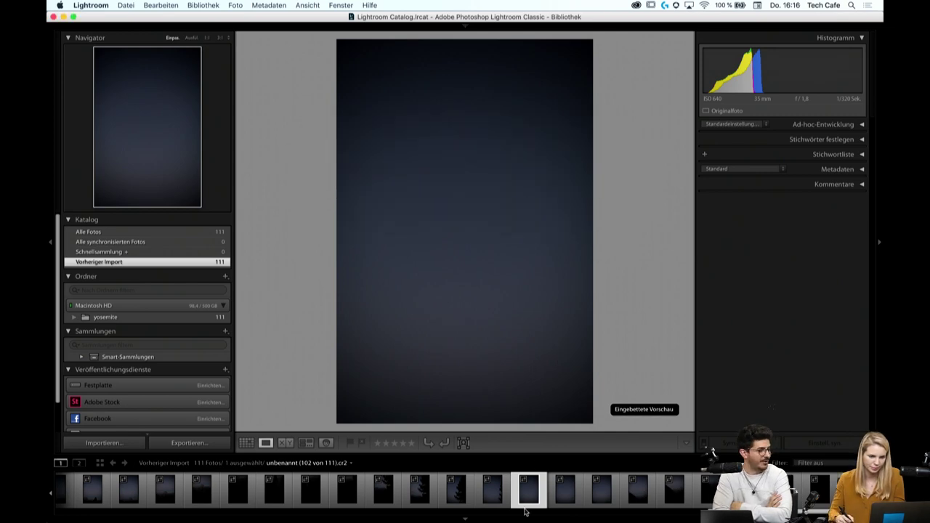
pyautogui.rightClick(523, 214)
pyautogui.click(542, 406)
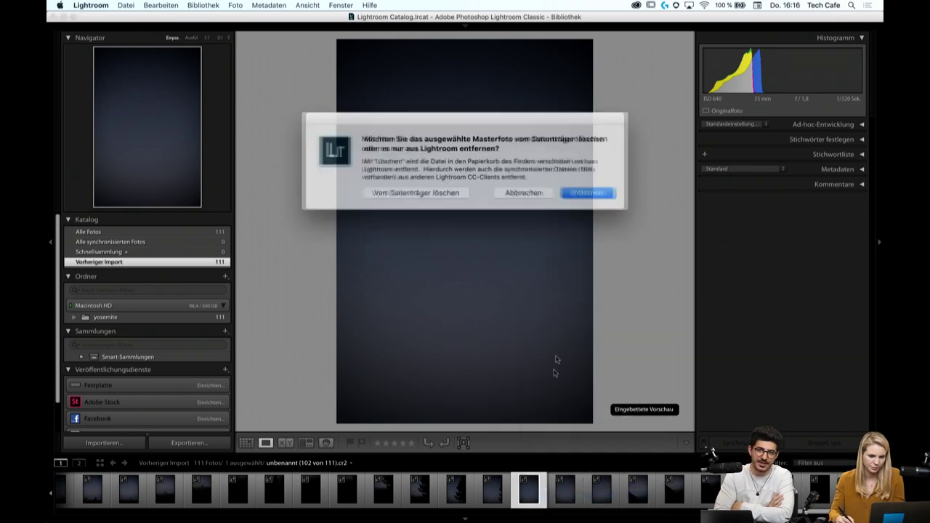
pyautogui.click(520, 190)
pyautogui.rightClick(529, 483)
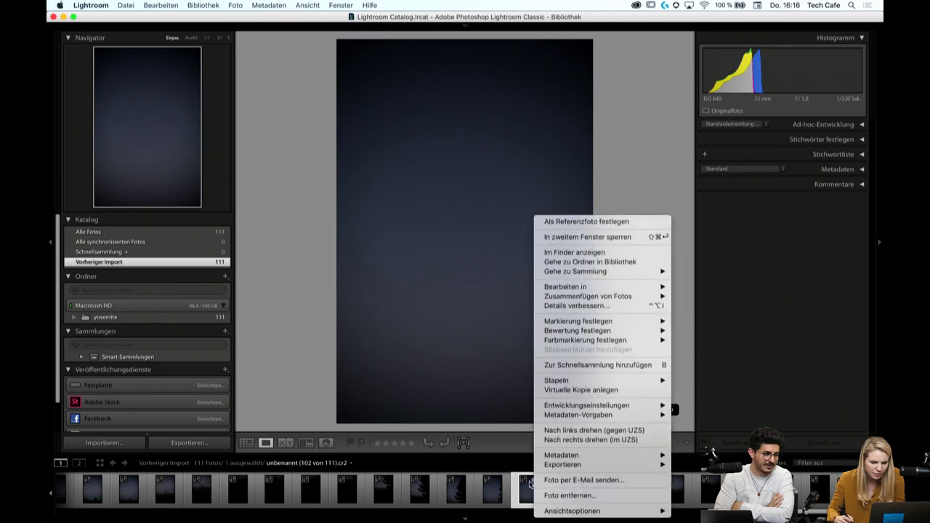
pyautogui.moveTo(565, 287)
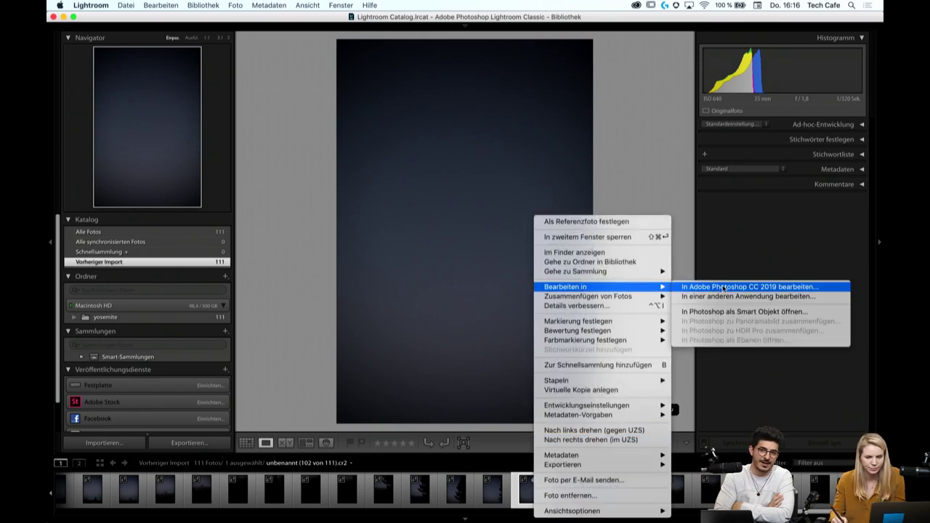
pyautogui.click(723, 288)
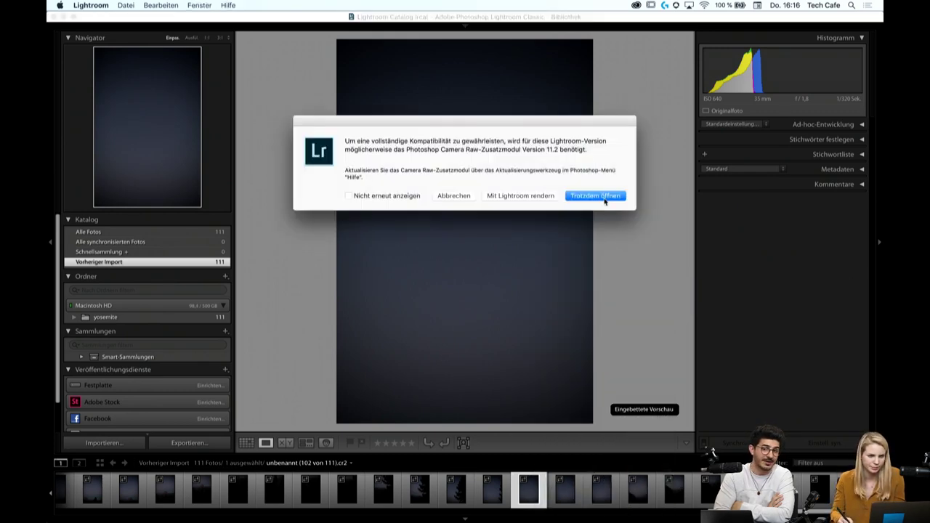
pyautogui.click(605, 196)
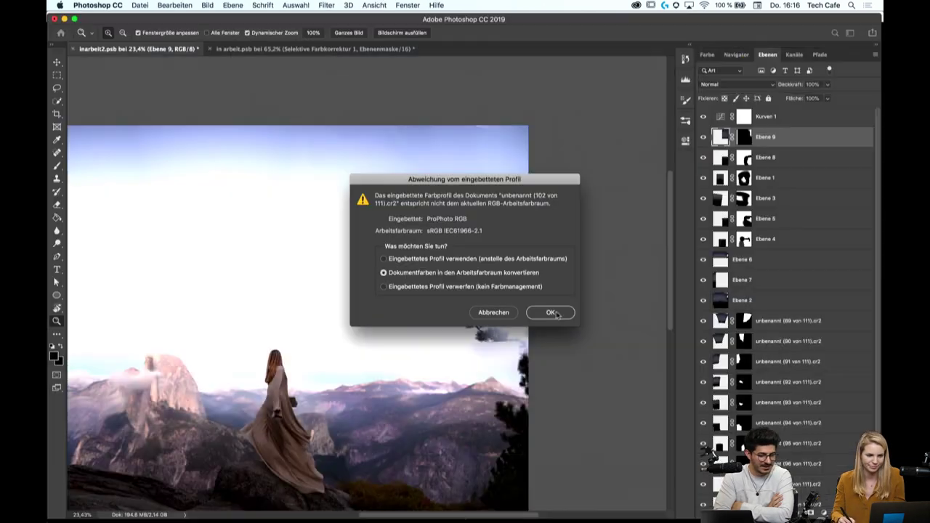
# Convert the sky photo's profile, select all of it, and close in arbeit.psb without saving
pyautogui.press('Return')
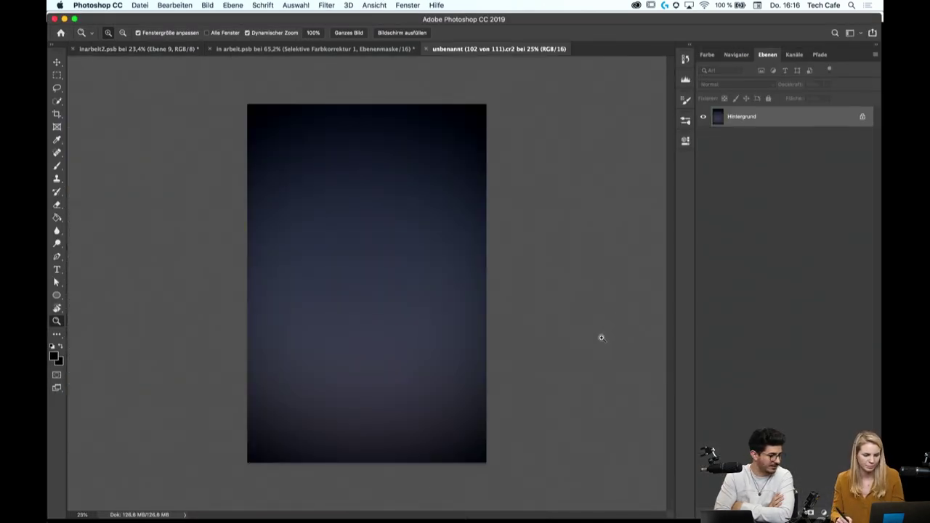
pyautogui.press('super+a')
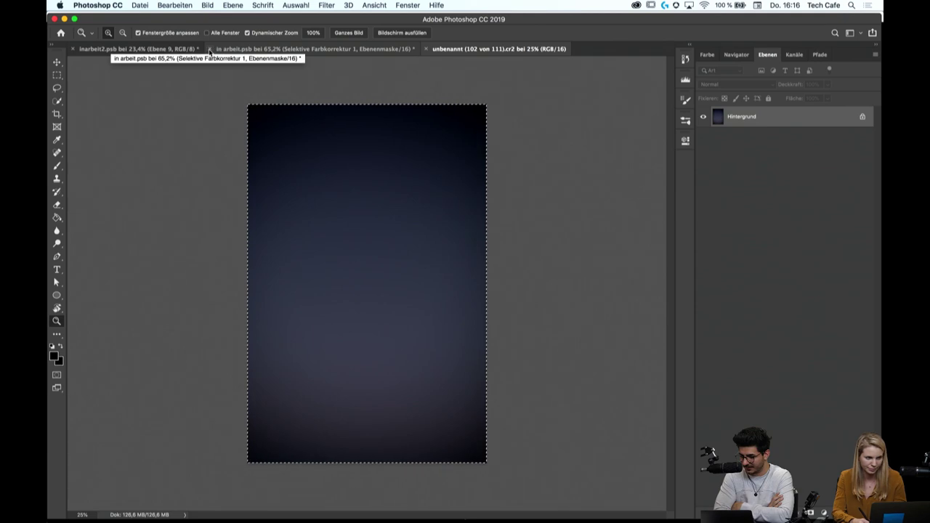
pyautogui.click(210, 49)
pyautogui.click(429, 182)
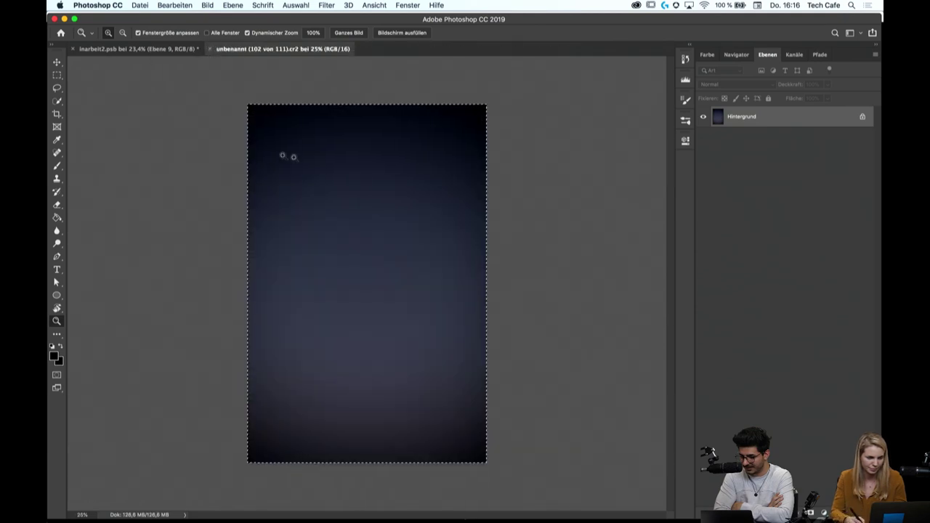
# Copy the sky photo and paste it into inarbeit2.psb as a new layer
pyautogui.click(302, 148)
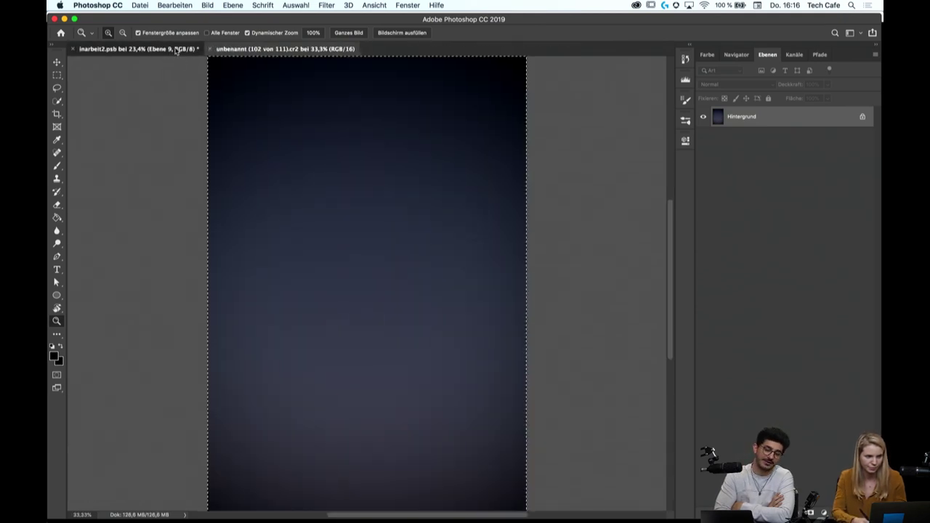
pyautogui.hotkey('ctrl', 'Tab')
pyautogui.hotkey('ctrl', 'v')
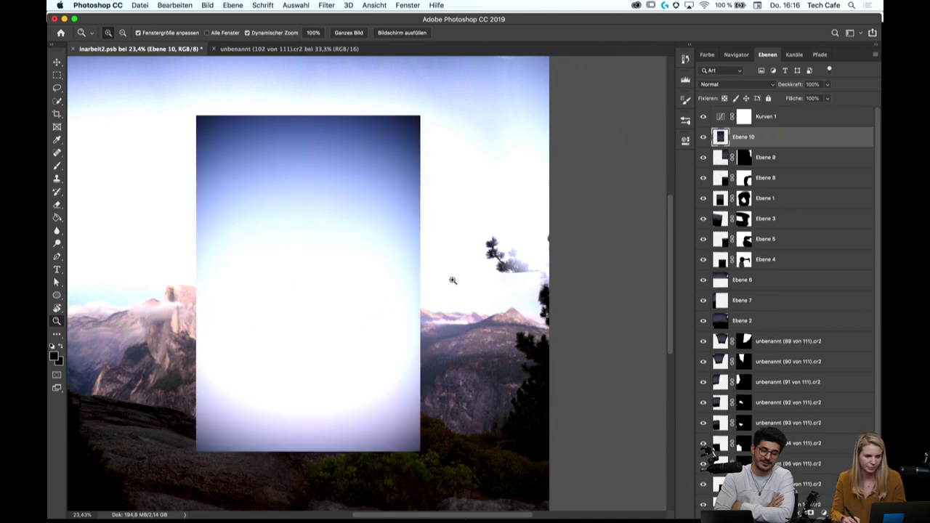
# Move the pasted sky layer Ebene 10 to the upper right of the canvas
pyautogui.moveTo(452, 280); pyautogui.dragTo(141, 132)
pyautogui.click(57, 62)
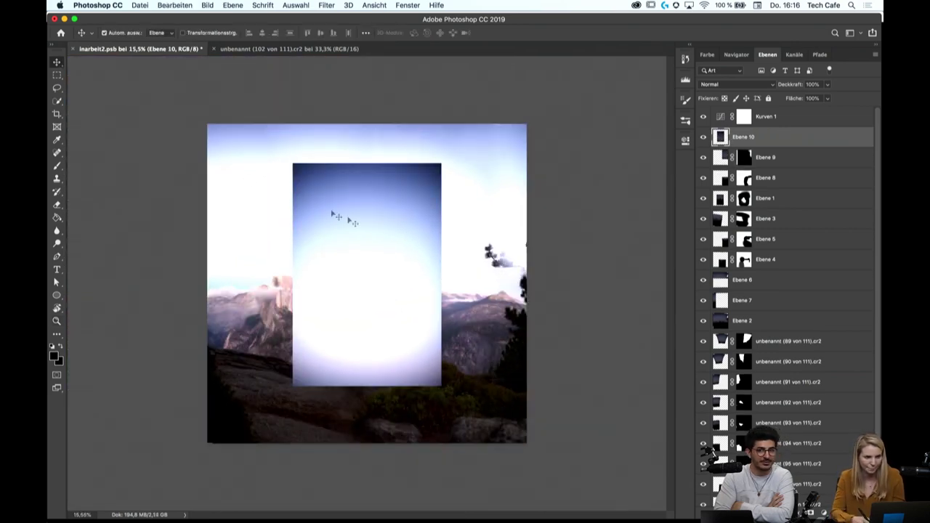
pyautogui.hotkey('ctrl', 't')
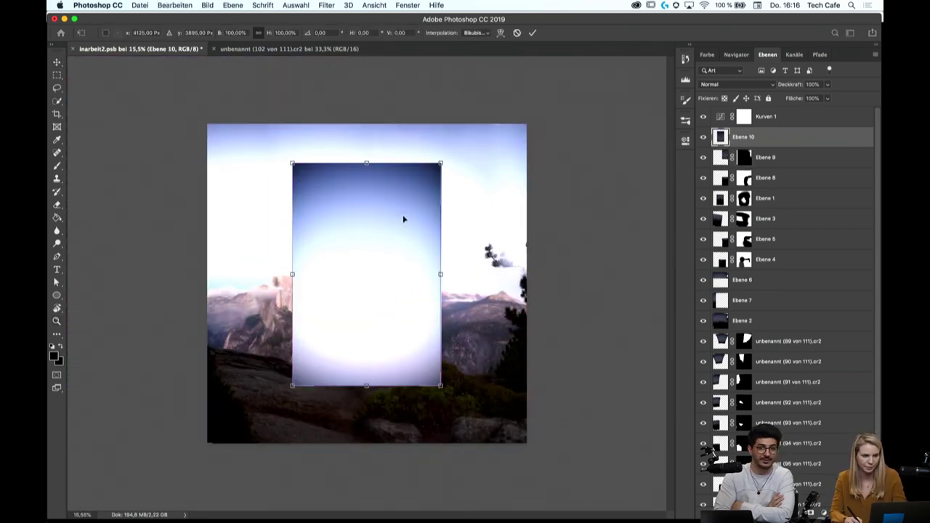
pyautogui.moveTo(399, 217)
pyautogui.mouseDown()
pyautogui.moveTo(511, 175)
pyautogui.moveTo(488, 204)
pyautogui.moveTo(486, 180)
pyautogui.mouseUp()
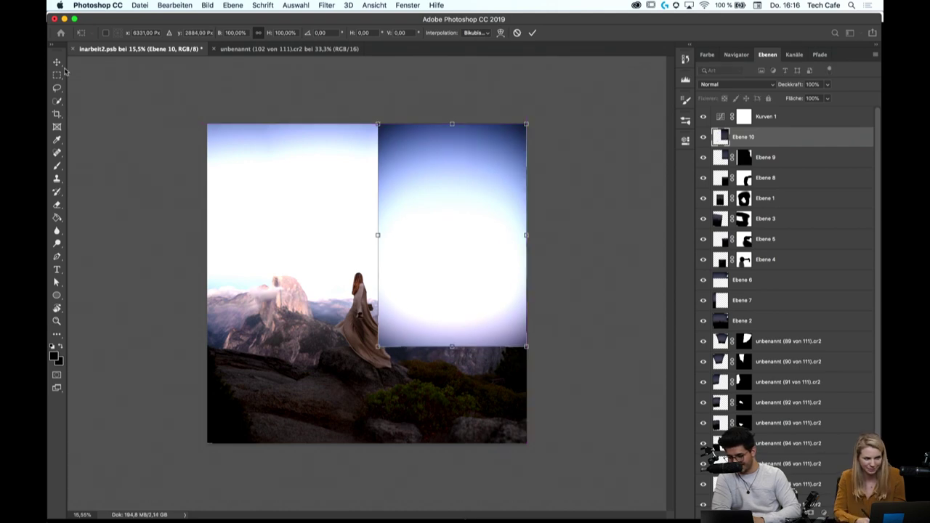
pyautogui.press('Return')
# Nudge Ebene 10 up to the top edge with a second transform, then zoom out
pyautogui.click(57, 320)
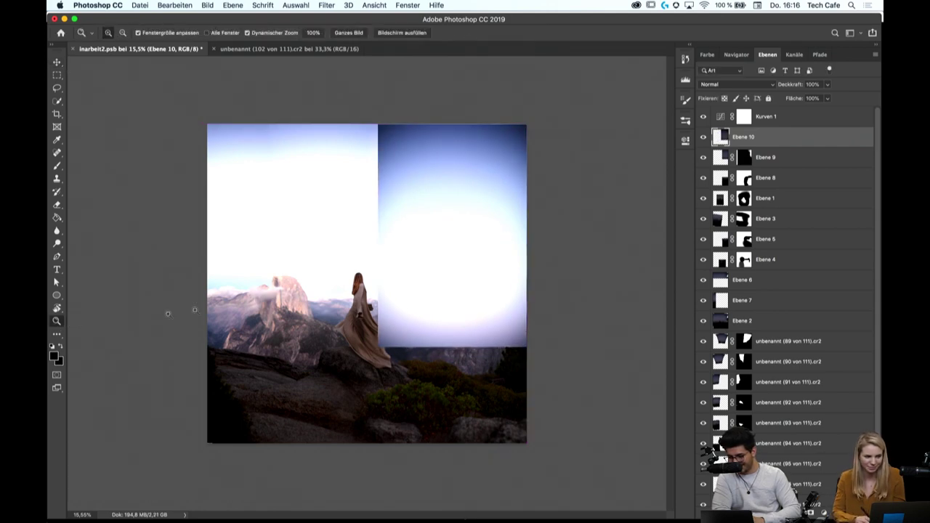
pyautogui.moveTo(543, 215); pyautogui.dragTo(578, 235)
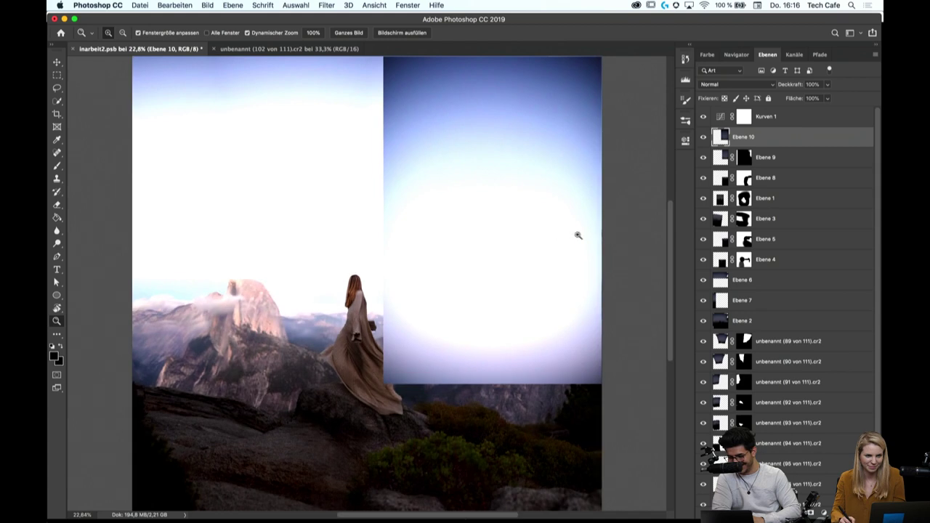
pyautogui.click(57, 62)
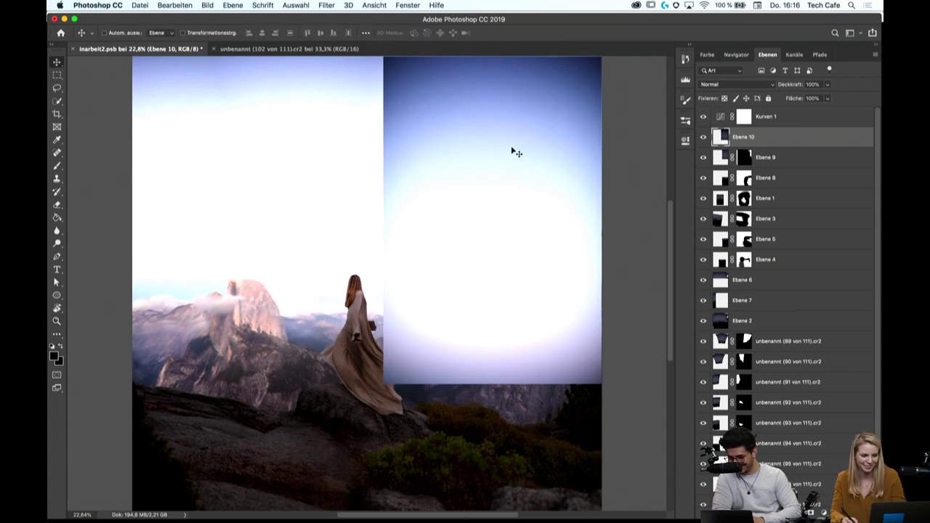
pyautogui.hotkey('ctrl', 't')
pyautogui.moveTo(545, 154); pyautogui.dragTo(546, 121)
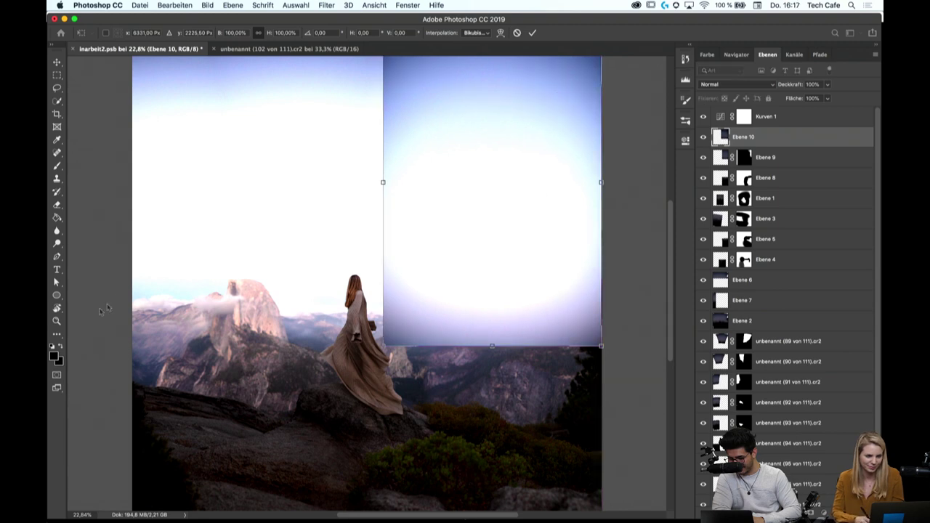
pyautogui.press('Return')
pyautogui.press('z')
pyautogui.moveTo(492, 237)
pyautogui.mouseDown()
pyautogui.moveTo(570, 244)
pyautogui.moveTo(581, 225)
pyautogui.moveTo(607, 233)
pyautogui.moveTo(579, 234)
pyautogui.moveTo(627, 240)
pyautogui.mouseUp()
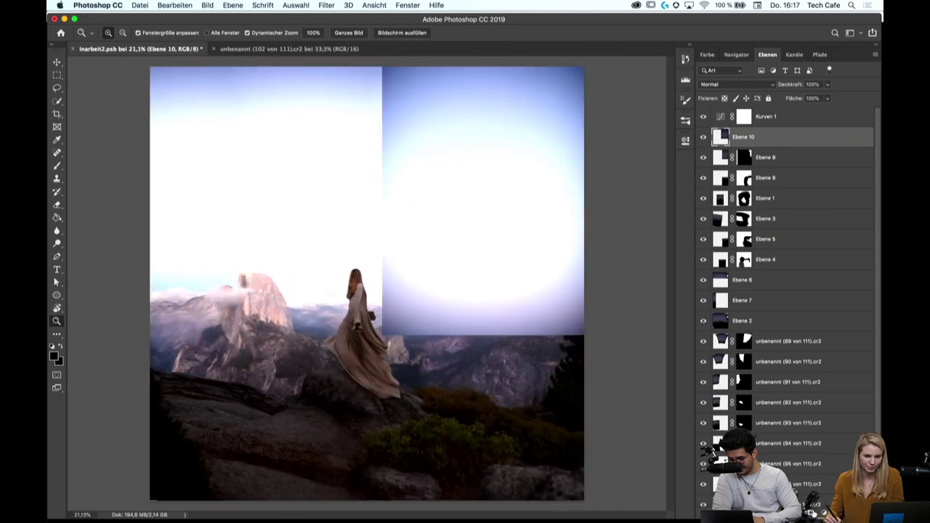
# Add a layer mask to Ebene 10 and fill it black with the Paint Bucket
pyautogui.click(767, 513)
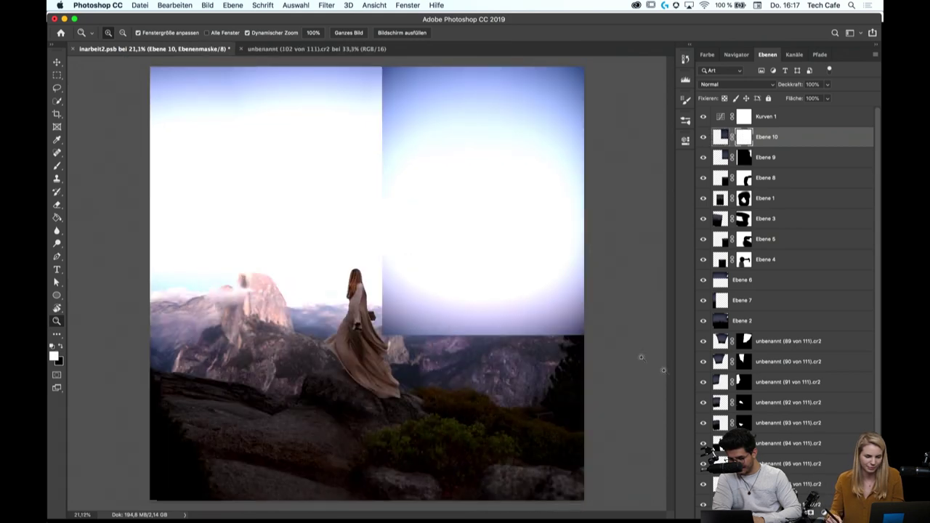
pyautogui.click(58, 218)
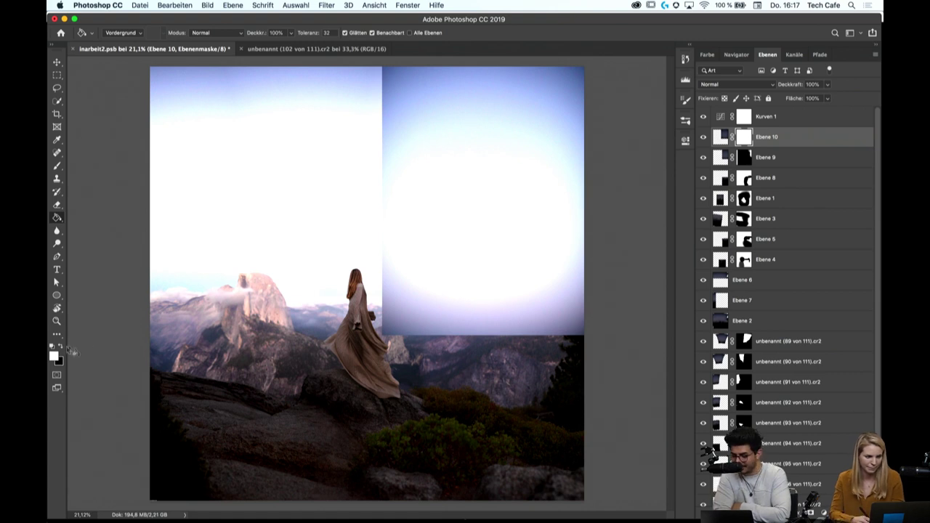
pyautogui.click(61, 348)
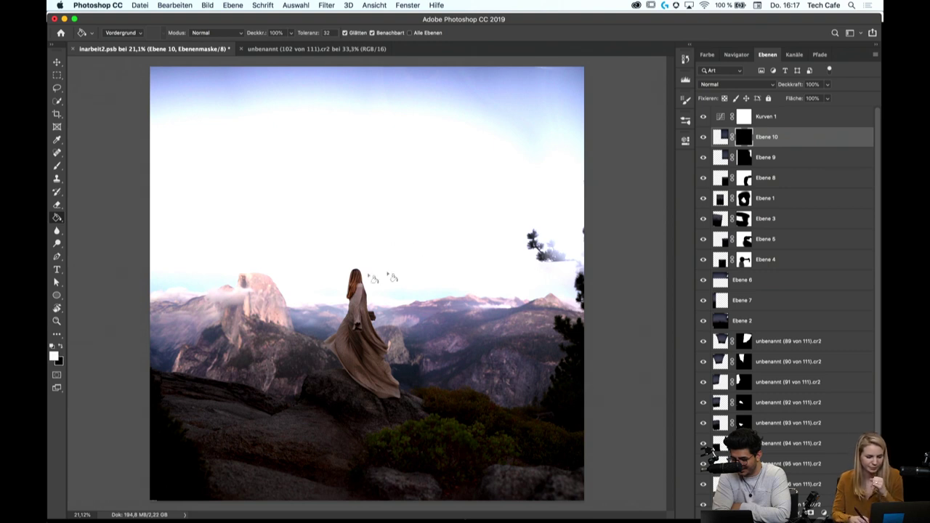
pyautogui.press('b')
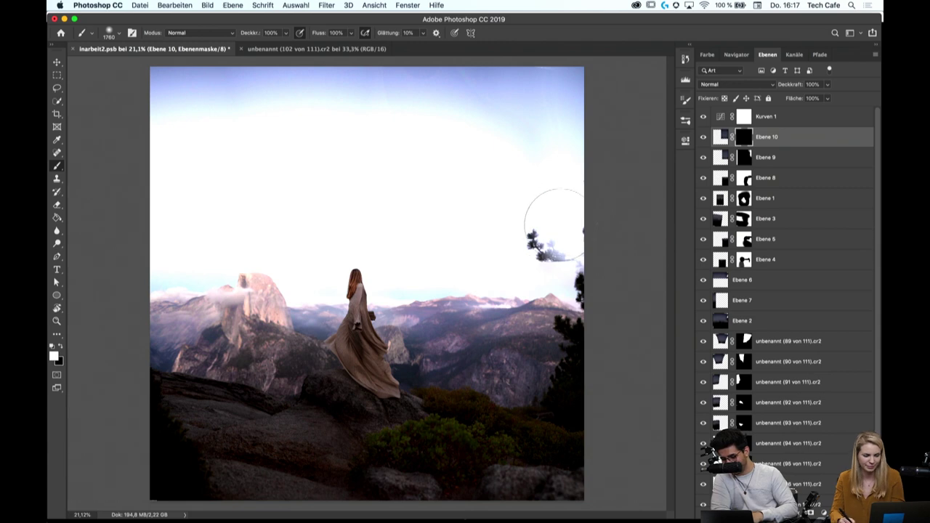
# Zoom in on the right-hand tree and brush the new sky into the gap beside it
pyautogui.press('z')
pyautogui.moveTo(607, 249)
pyautogui.mouseDown()
pyautogui.moveTo(620, 247)
pyautogui.moveTo(609, 243)
pyautogui.mouseUp()
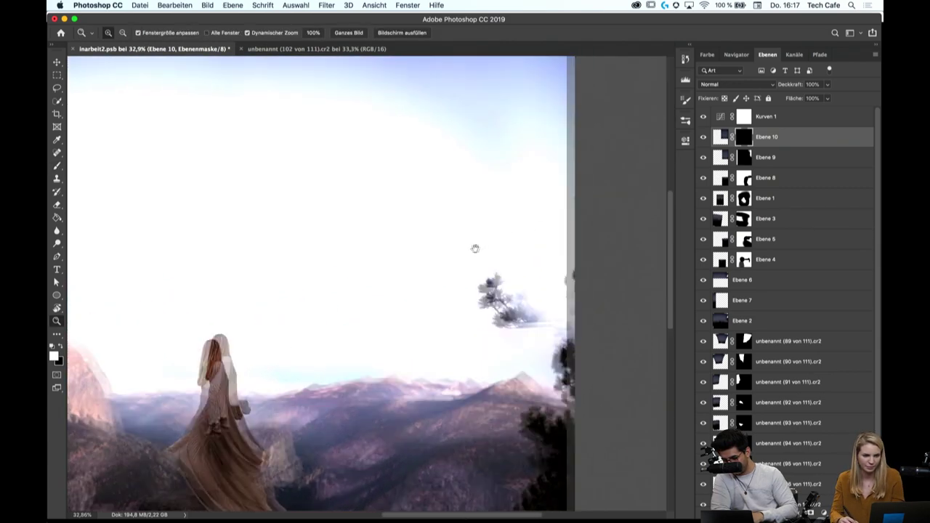
pyautogui.moveTo(577, 200); pyautogui.dragTo(393, 192)
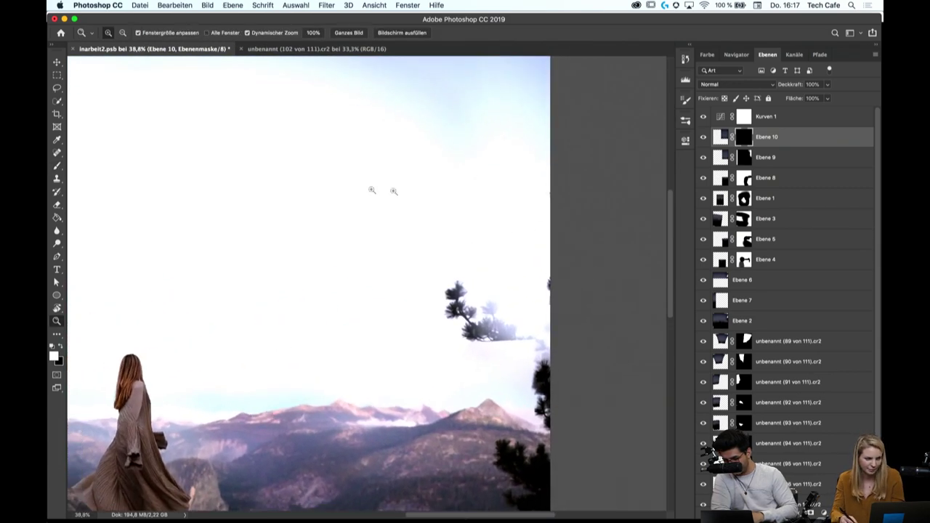
pyautogui.press('b')
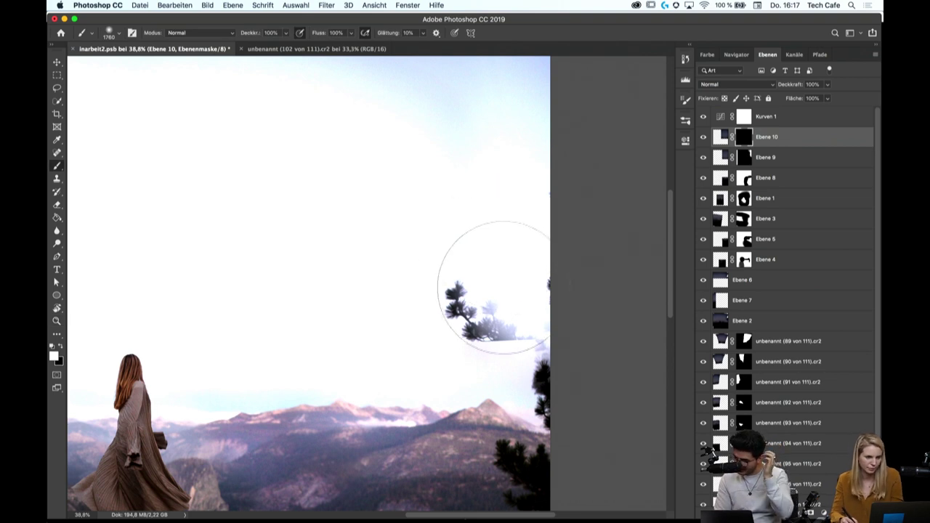
pyautogui.moveTo(482, 281)
pyautogui.mouseDown()
pyautogui.moveTo(469, 283)
pyautogui.moveTo(488, 250)
pyautogui.mouseUp()
# Enlarge the brush to about 1760 px and mask out the bluish cloud and tree remnant
pyautogui.rightClick(488, 249)
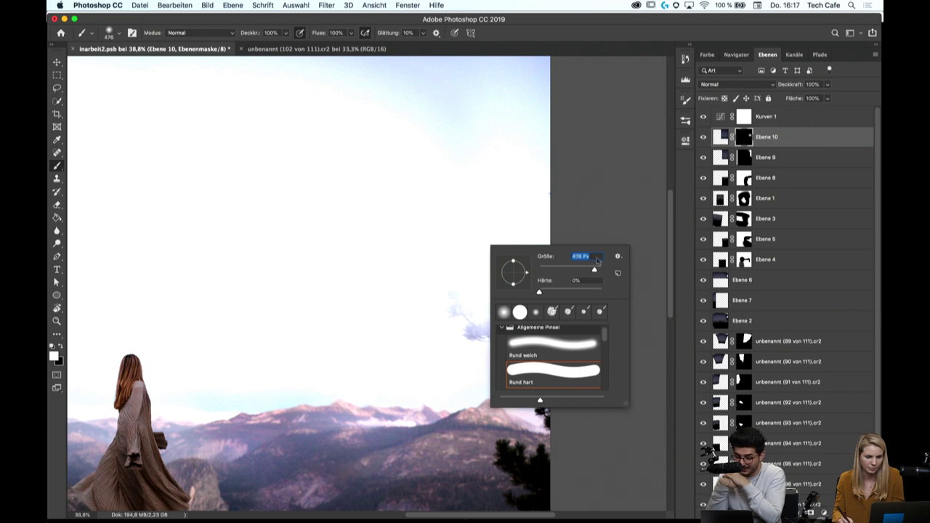
pyautogui.moveTo(595, 269); pyautogui.dragTo(598, 269)
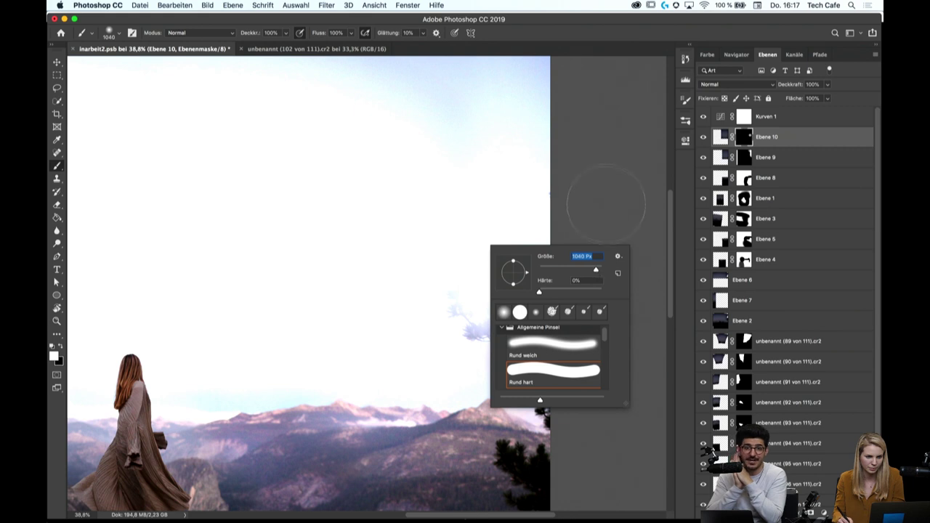
pyautogui.press('Return')
pyautogui.moveTo(469, 309)
pyautogui.mouseDown()
pyautogui.moveTo(513, 326)
pyautogui.moveTo(502, 322)
pyautogui.moveTo(530, 214)
pyautogui.mouseUp()
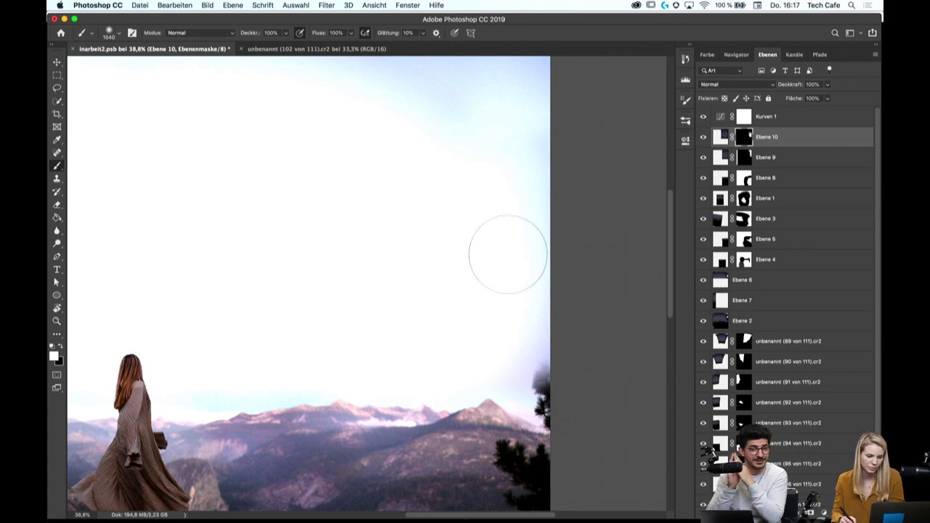
pyautogui.press('z')
pyautogui.moveTo(499, 264); pyautogui.dragTo(495, 259)
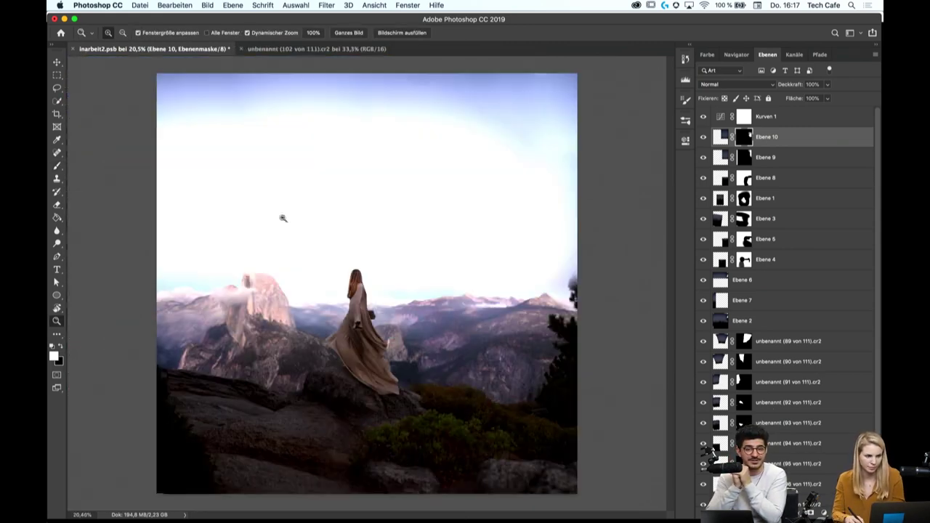
# Paint on Ebene 10's mask with a larger soft brush to reveal more bright sky
pyautogui.press('b')
pyautogui.rightClick(510, 216)
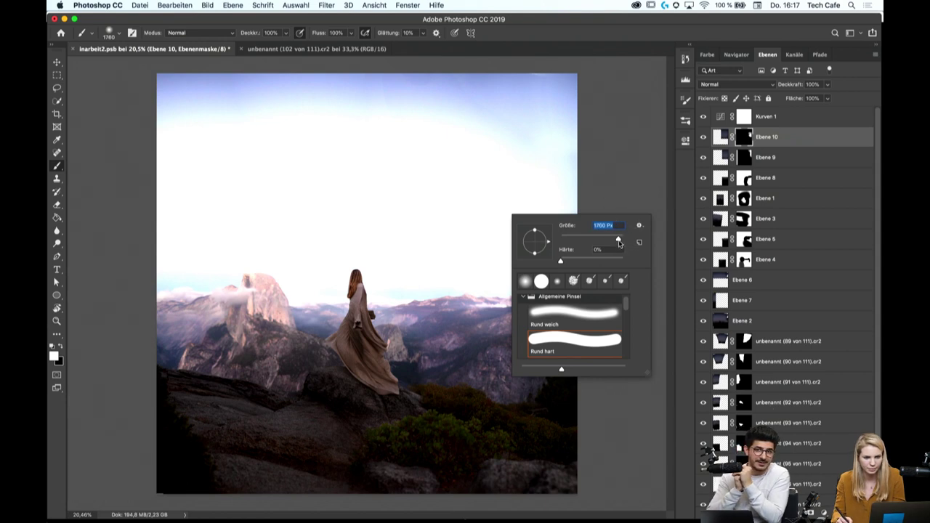
pyautogui.press('Return')
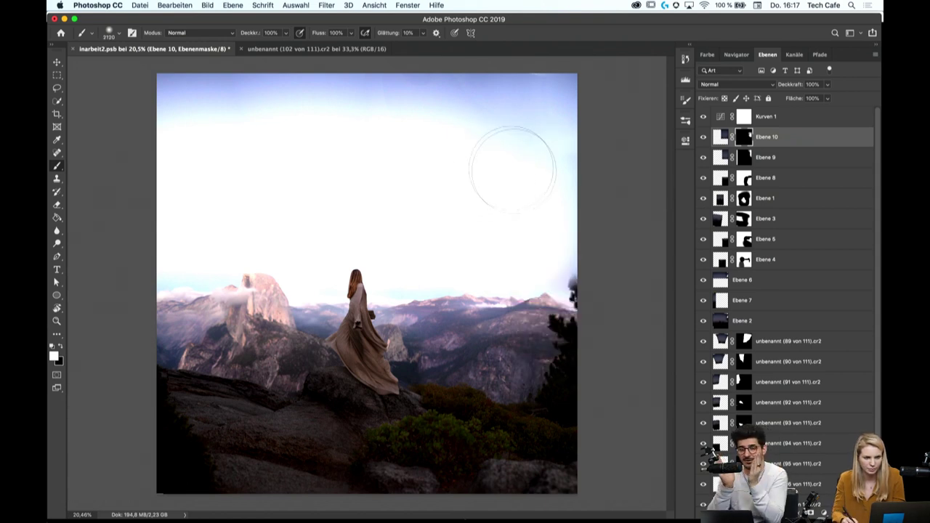
pyautogui.moveTo(450, 154)
pyautogui.mouseDown()
pyautogui.moveTo(494, 266)
pyautogui.moveTo(492, 236)
pyautogui.mouseUp()
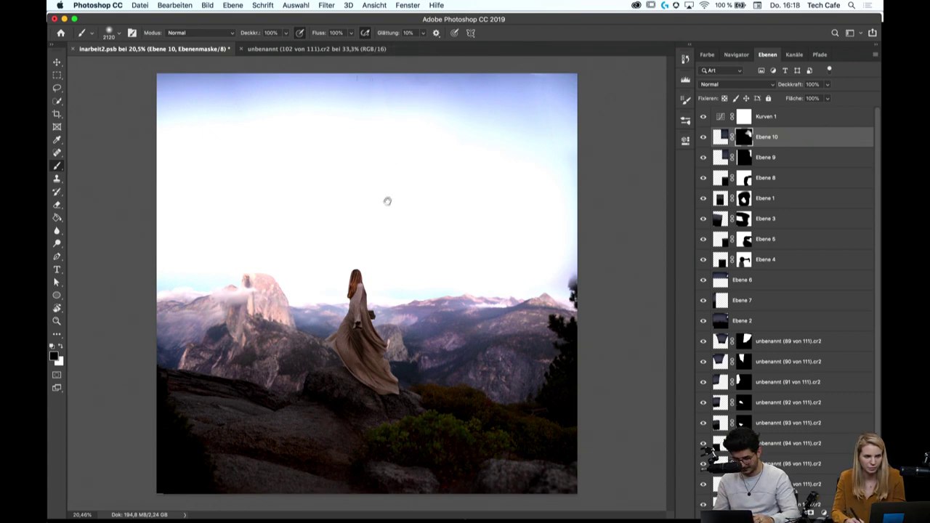
# Paint white on the top-right sky corner to deepen its blue, comparing Ebene 10 off and on
pyautogui.press('z')
pyautogui.moveTo(419, 205)
pyautogui.mouseDown()
pyautogui.moveTo(454, 160)
pyautogui.moveTo(419, 230)
pyautogui.moveTo(425, 250)
pyautogui.mouseUp()
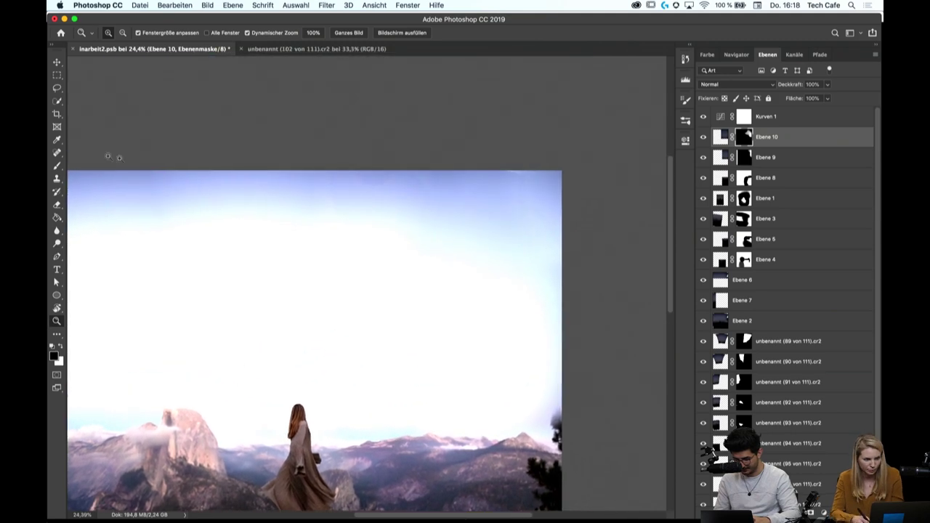
pyautogui.press('b')
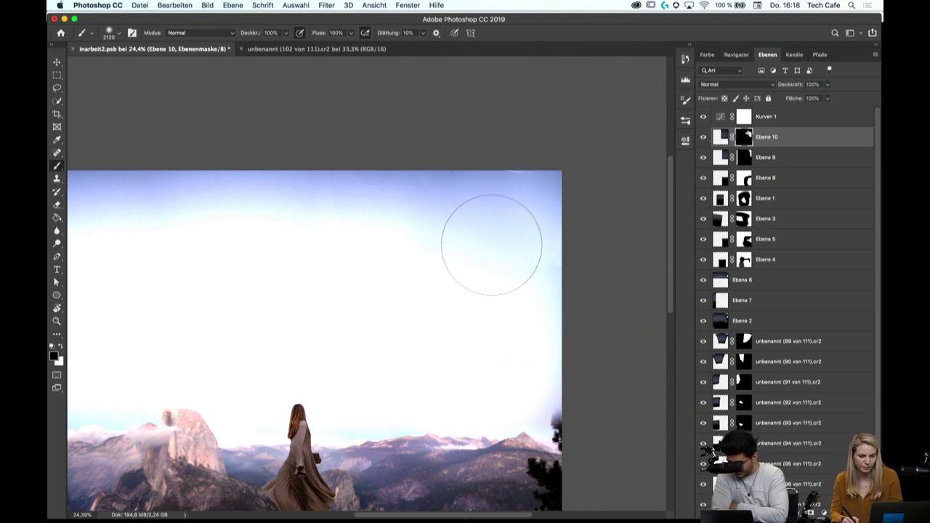
pyautogui.press('x')
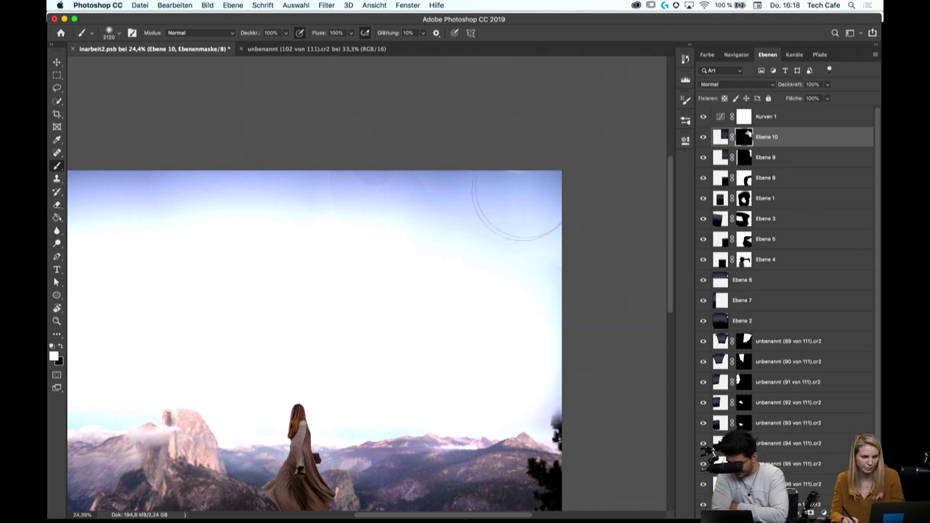
pyautogui.moveTo(550, 169); pyautogui.dragTo(515, 154)
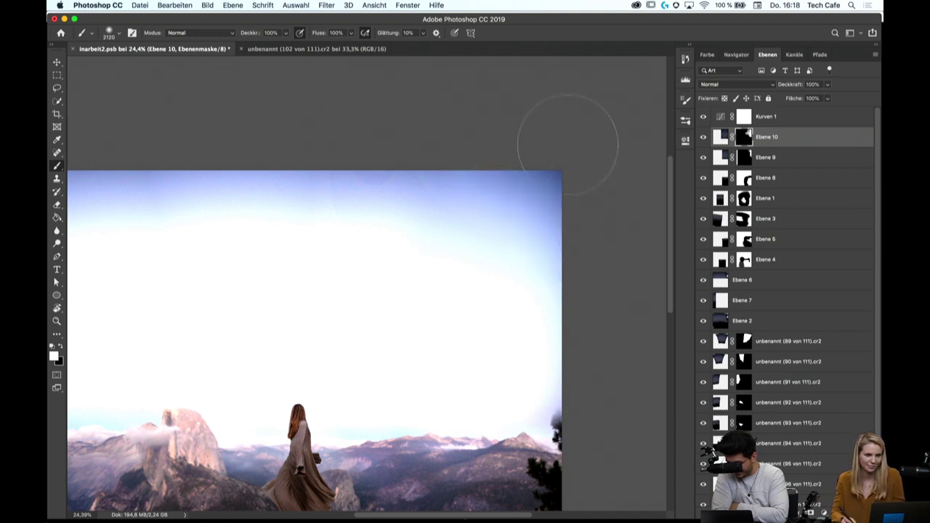
pyautogui.press('x')
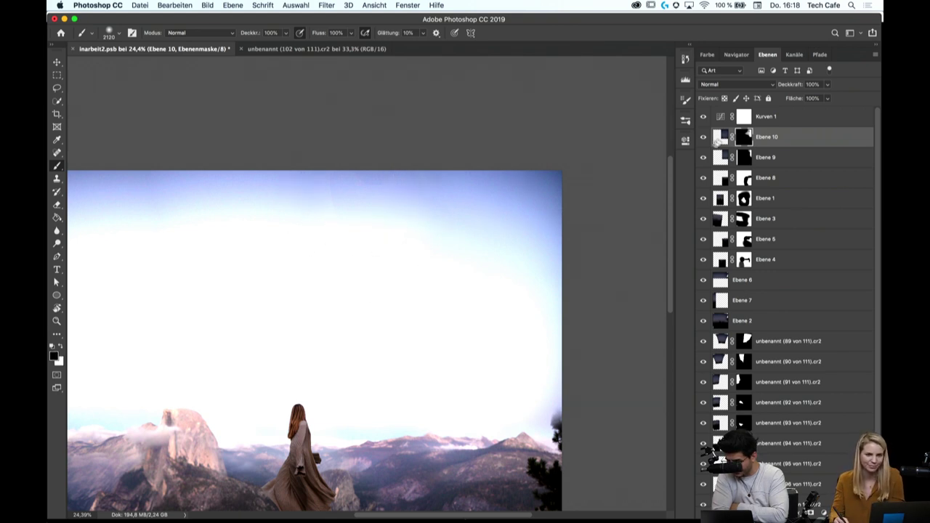
pyautogui.click(703, 136)
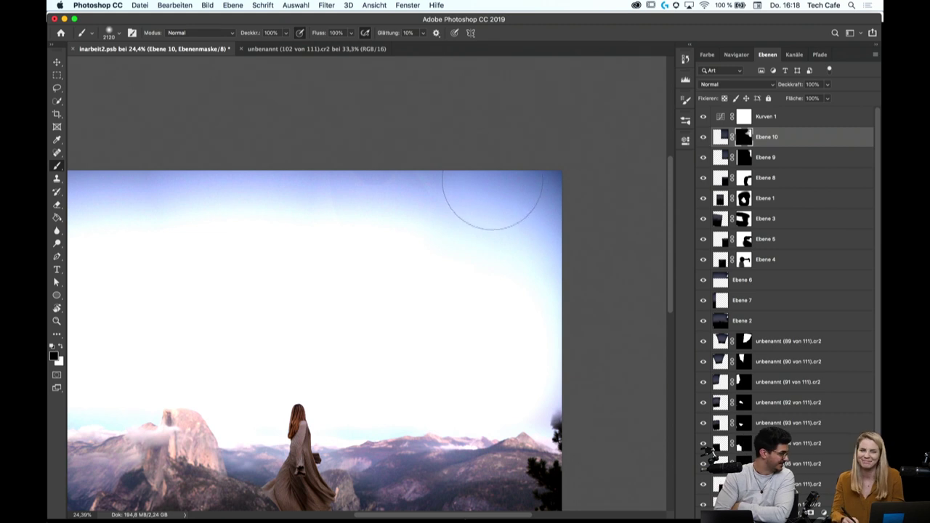
pyautogui.click(720, 138)
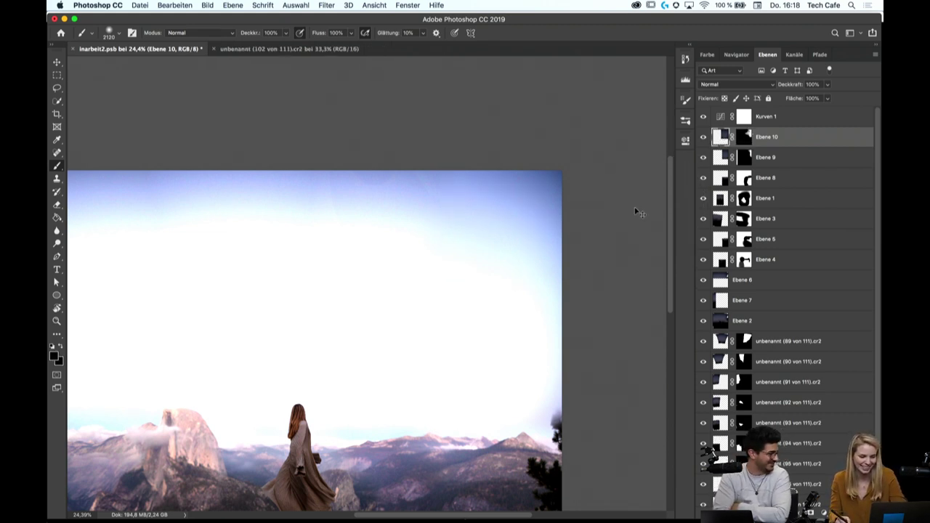
# Stretch Ebene 10's sky image upward with a free transform
pyautogui.hotkey('ctrl', 't')
pyautogui.moveTo(442, 129); pyautogui.dragTo(448, 98)
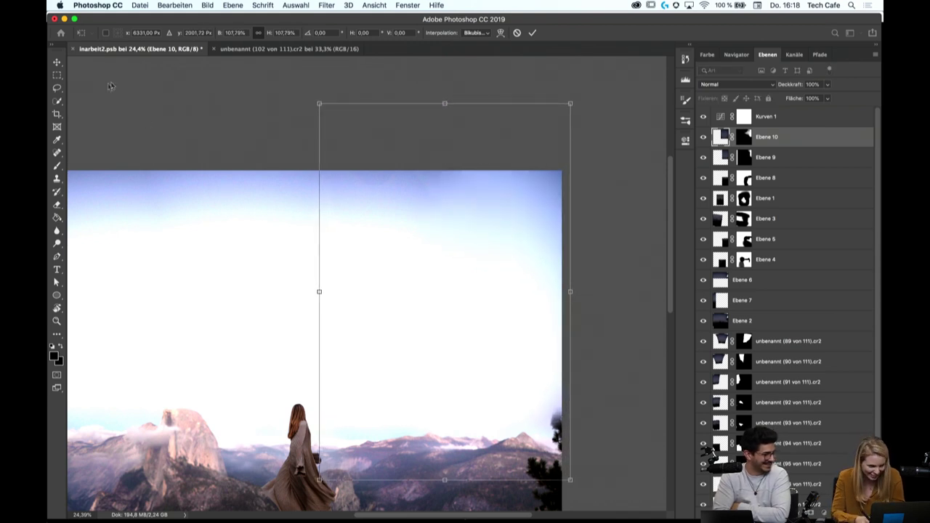
pyautogui.click(57, 63)
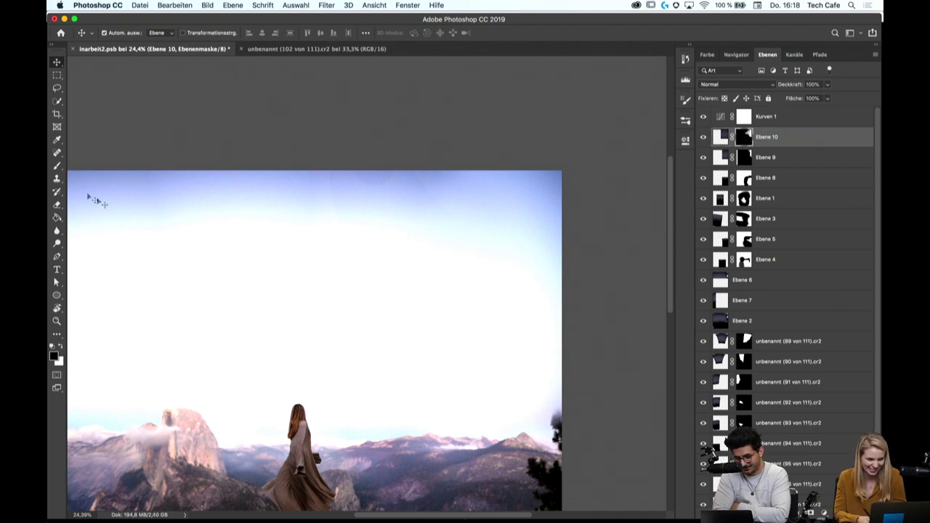
# Paint the mask white along the top edge and black over the lighter top patch
pyautogui.press('b')
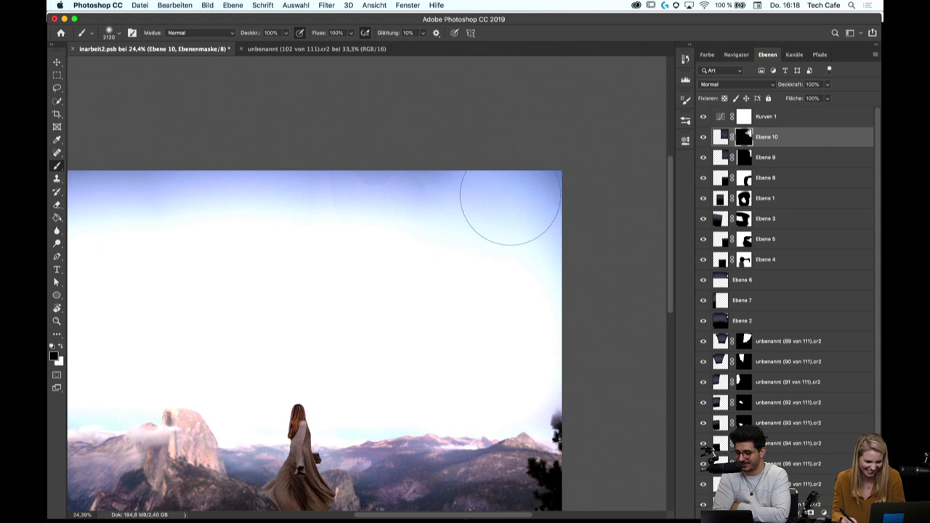
pyautogui.press('x')
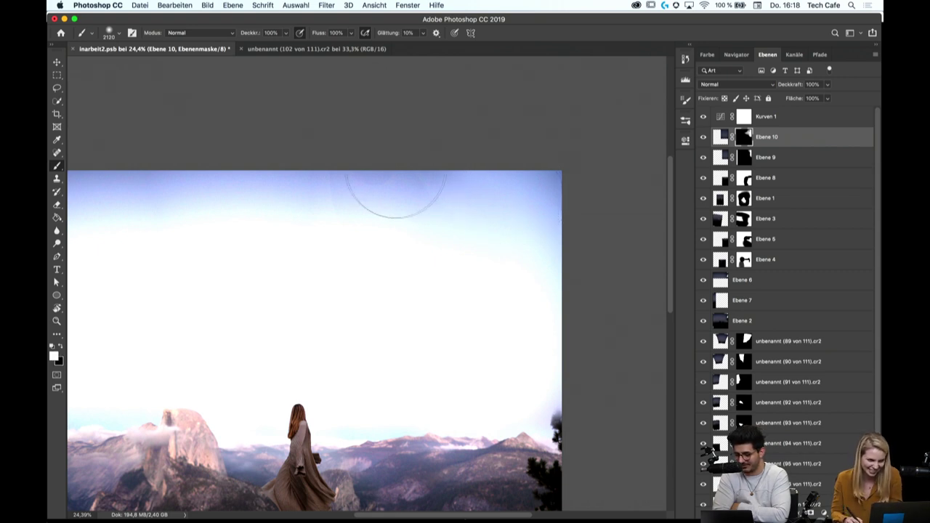
pyautogui.moveTo(396, 168); pyautogui.dragTo(386, 165)
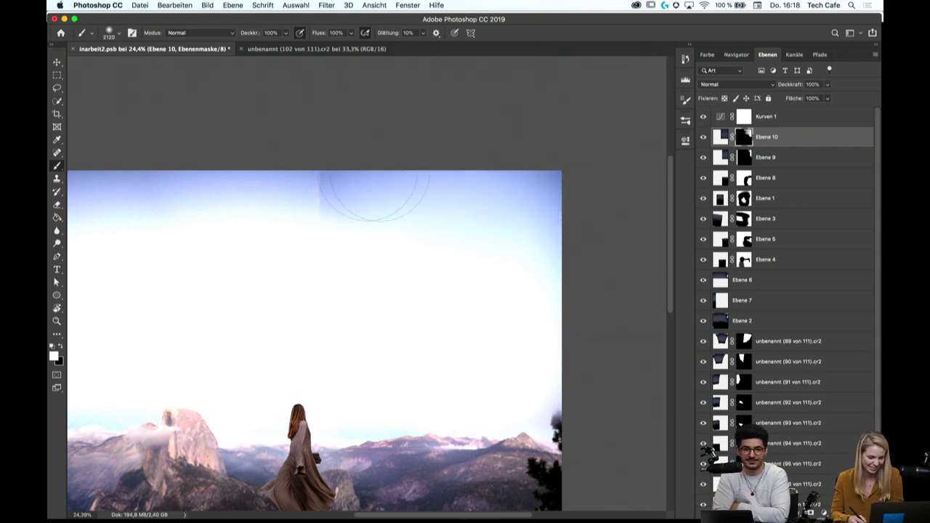
pyautogui.press('x')
pyautogui.moveTo(453, 182); pyautogui.dragTo(307, 198)
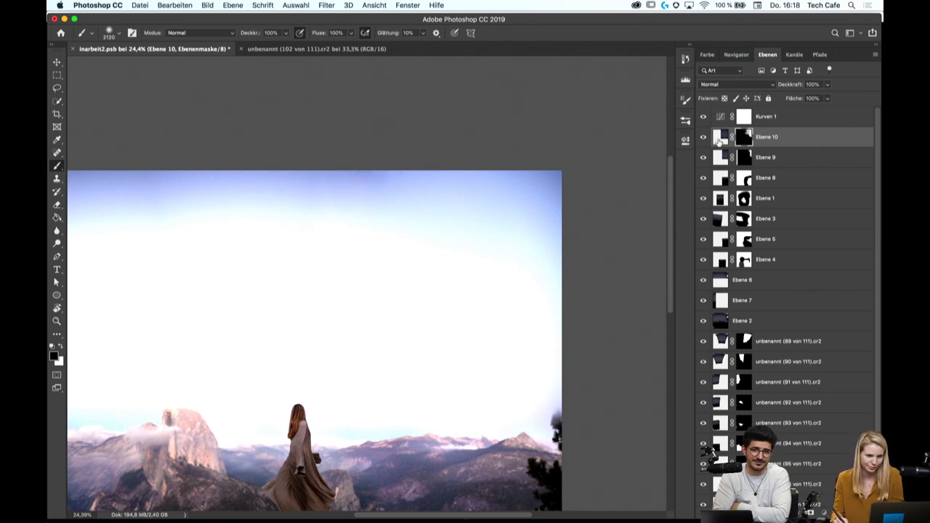
# Scale Ebene 10's sky to about 107.86% and shift it to fill the canvas top
pyautogui.click(719, 138)
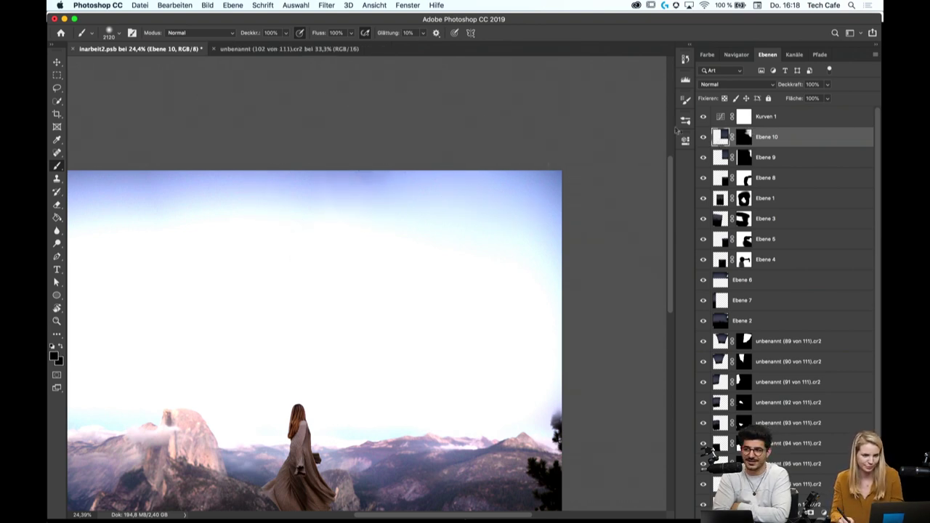
pyautogui.press('super+t')
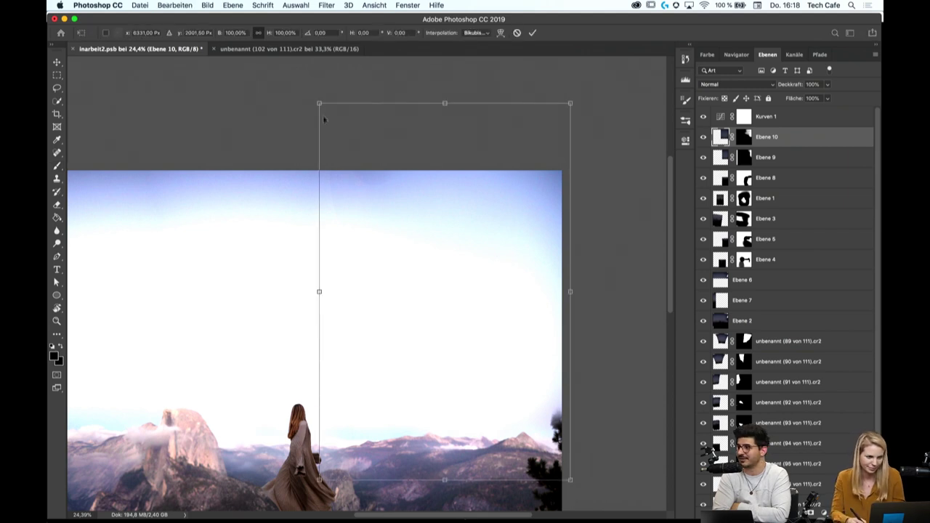
pyautogui.moveTo(324, 119); pyautogui.dragTo(306, 95)
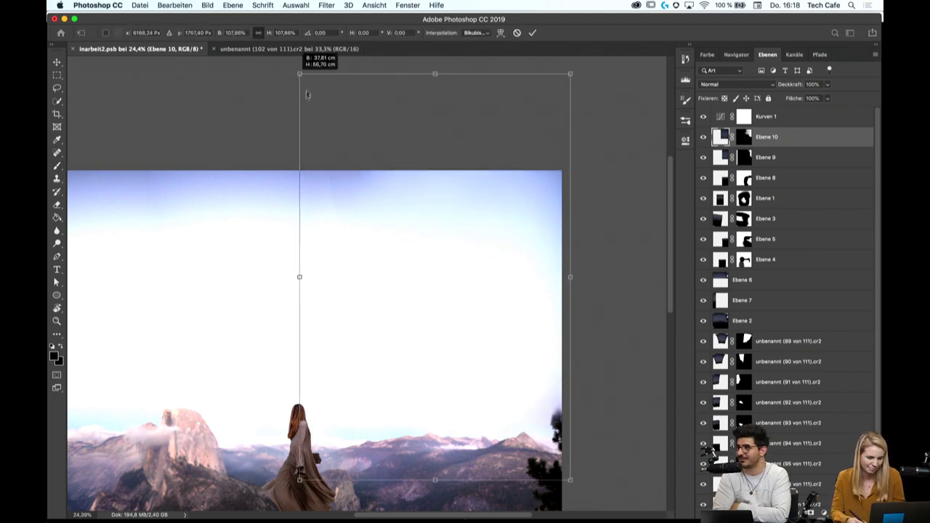
pyautogui.moveTo(414, 111); pyautogui.dragTo(407, 127)
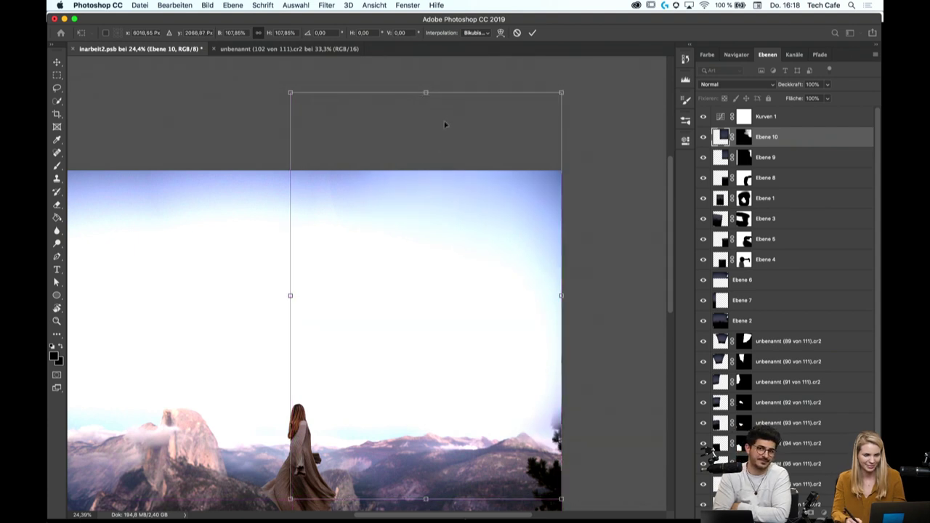
pyautogui.moveTo(447, 124); pyautogui.dragTo(463, 131)
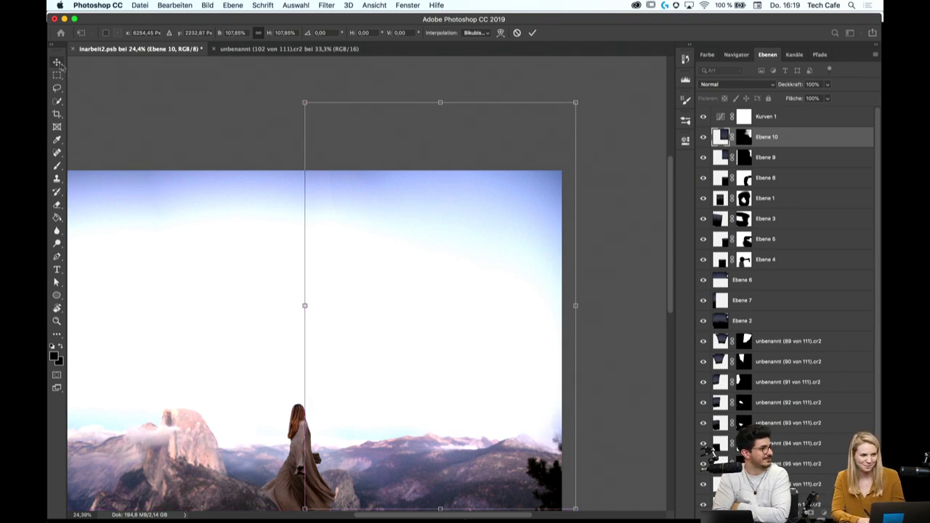
pyautogui.press('Return')
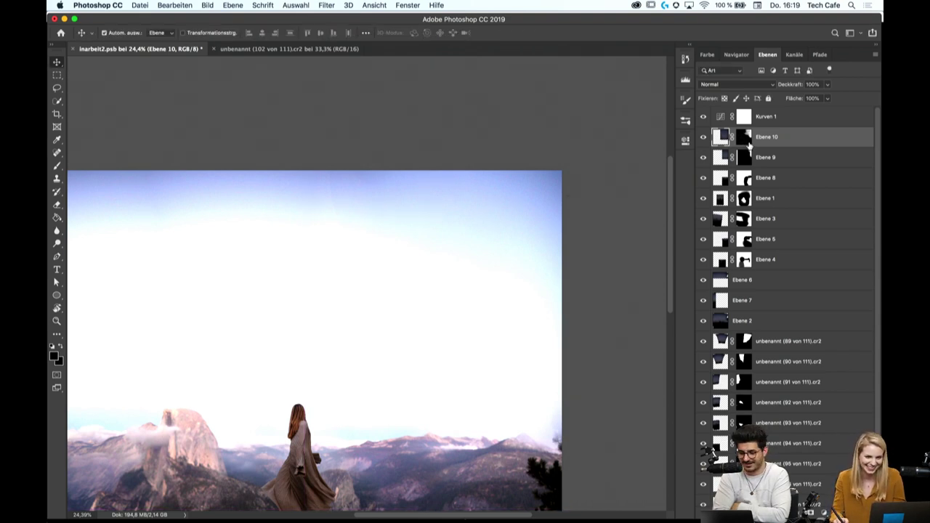
pyautogui.click(747, 142)
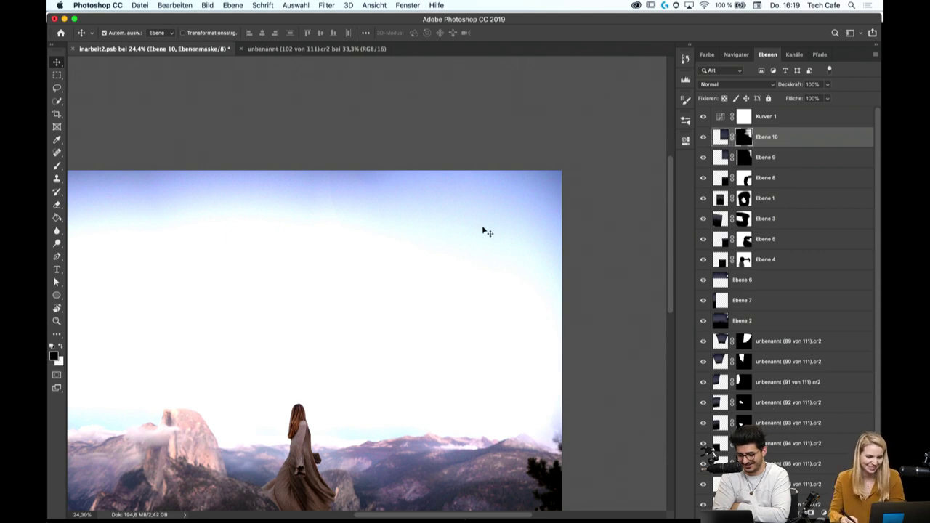
# Brush Ebene 10's mask along the top edge to restore blue sky at the top-left
pyautogui.press('b')
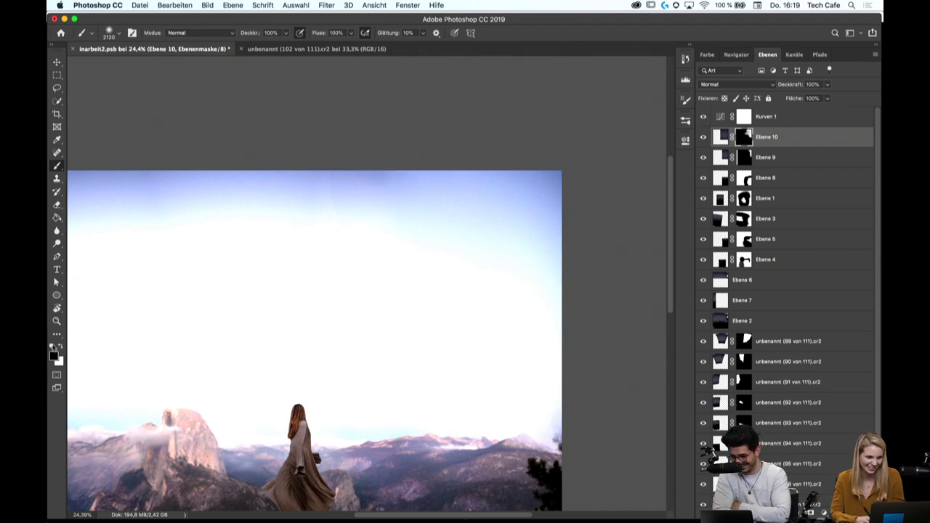
pyautogui.click(64, 347)
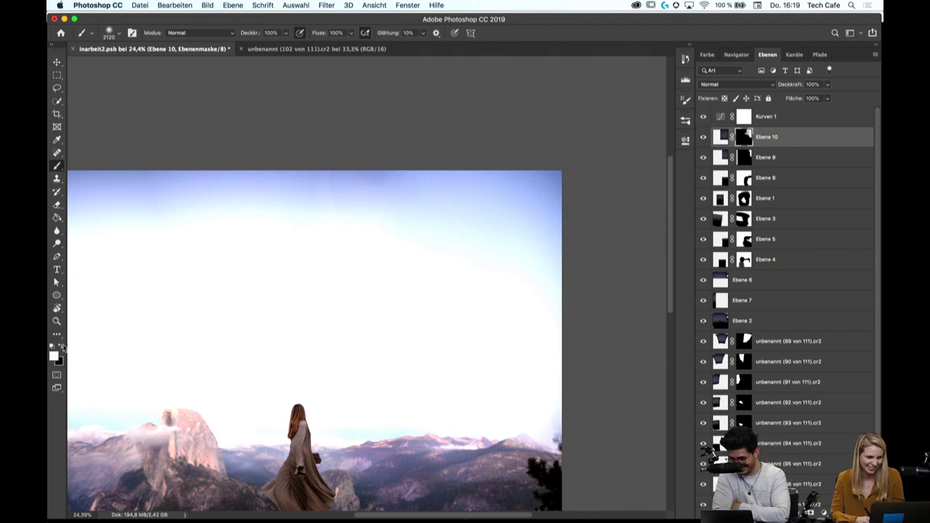
pyautogui.click(372, 158)
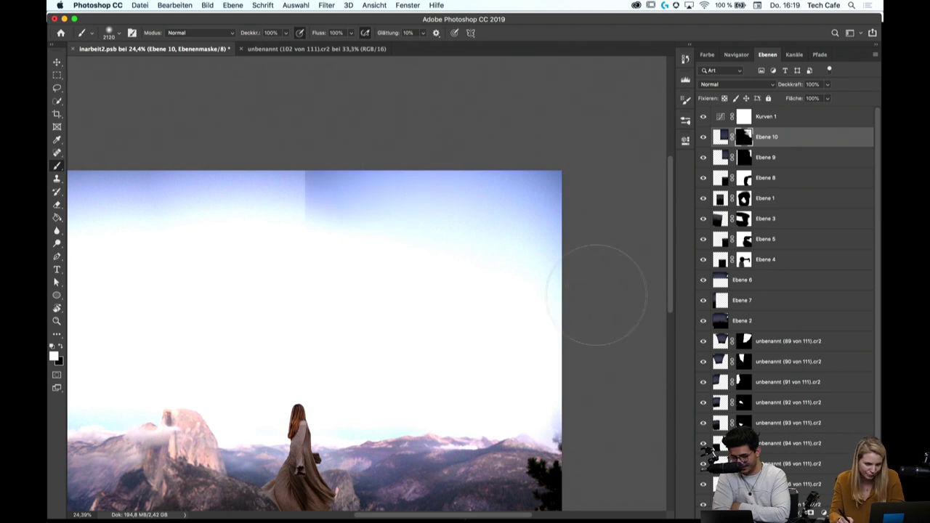
pyautogui.scroll(1, 595, 294)
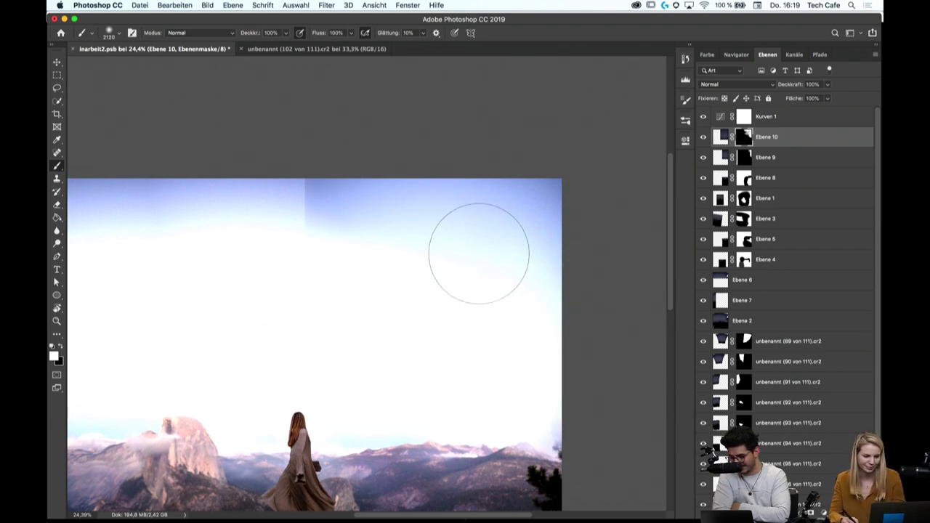
pyautogui.press('x')
pyautogui.moveTo(296, 242); pyautogui.dragTo(281, 199)
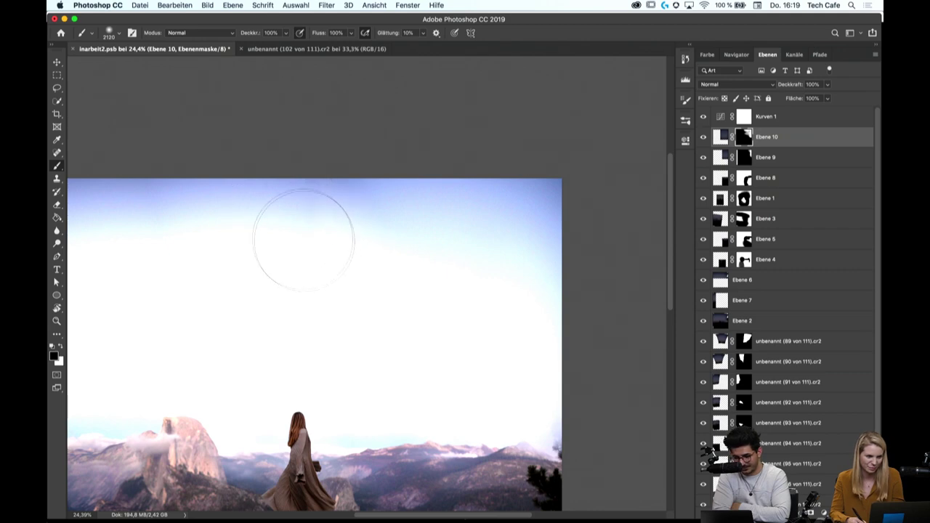
pyautogui.moveTo(380, 272); pyautogui.dragTo(331, 240)
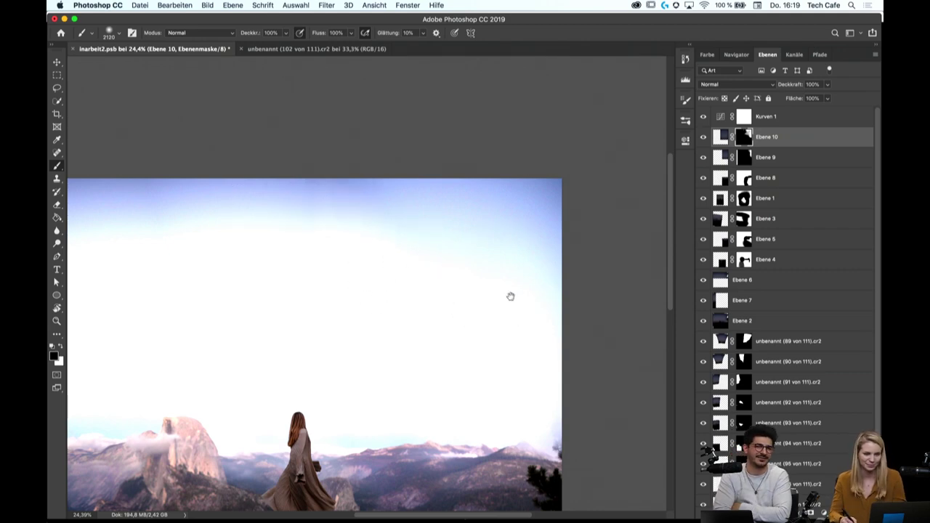
# Frame the right image edge and pine tree, and make Ebene 10 visible again
pyautogui.moveTo(511, 297); pyautogui.dragTo(405, 114)
pyautogui.press('z')
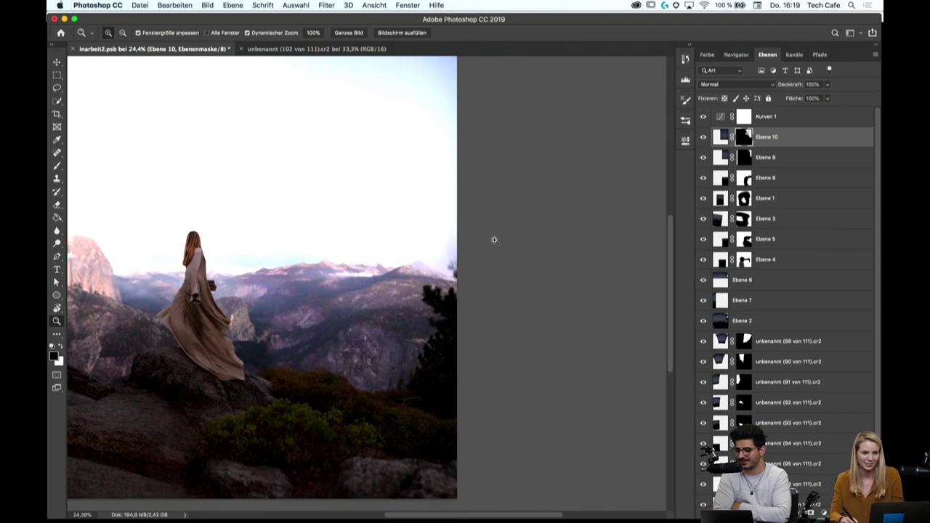
pyautogui.moveTo(494, 240); pyautogui.dragTo(536, 261)
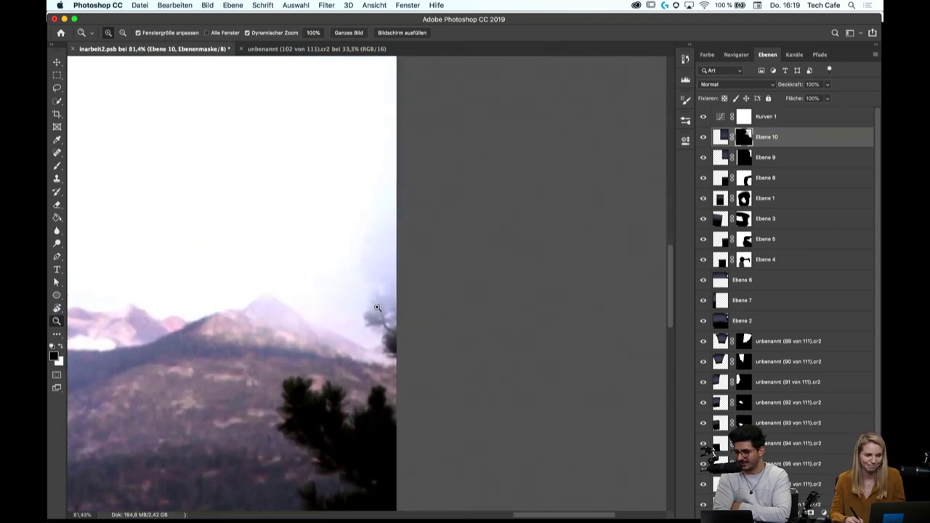
pyautogui.press('b')
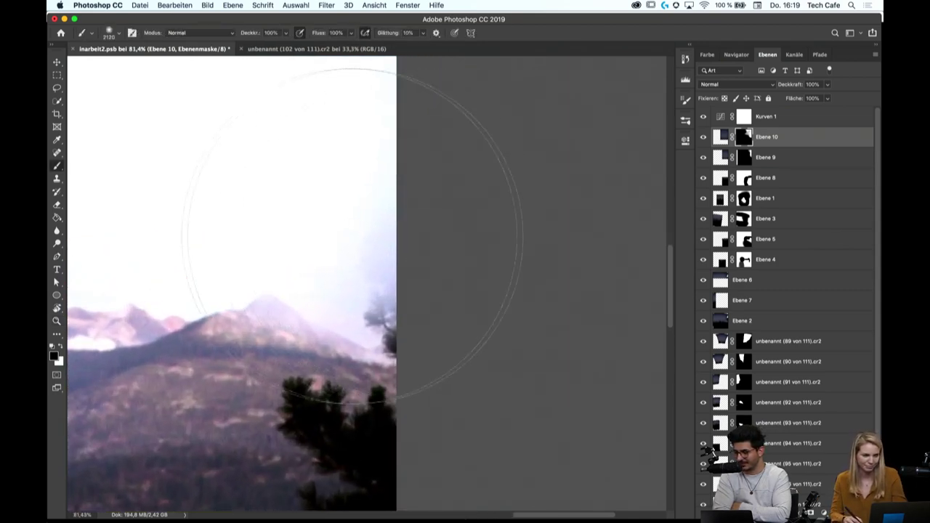
pyautogui.rightClick(380, 244)
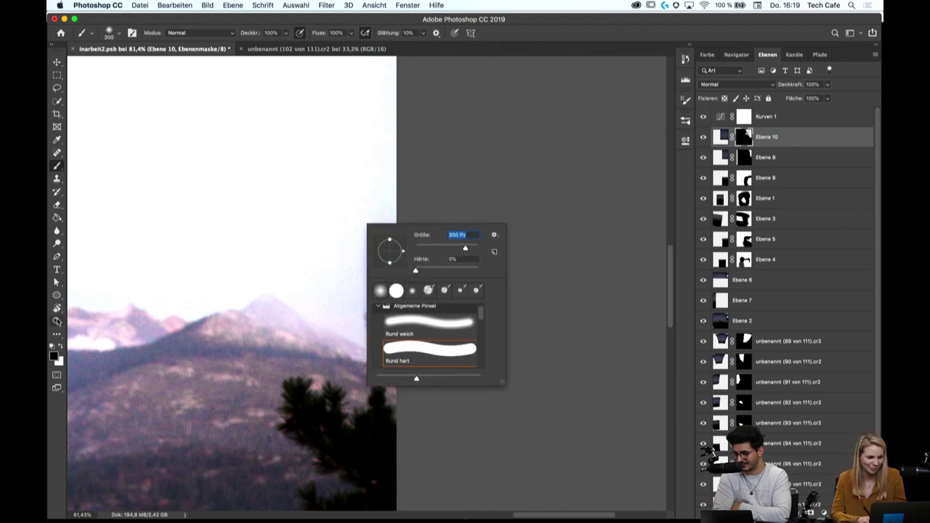
pyautogui.press('Escape')
pyautogui.press('z')
pyautogui.moveTo(371, 287); pyautogui.dragTo(341, 281)
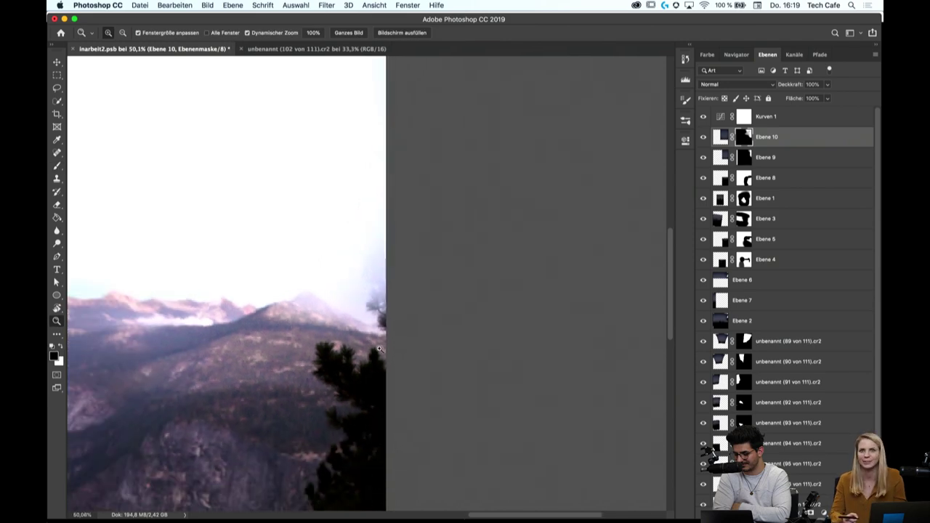
pyautogui.hscroll(3, 389, 333)
pyautogui.scroll(-2, 389, 334)
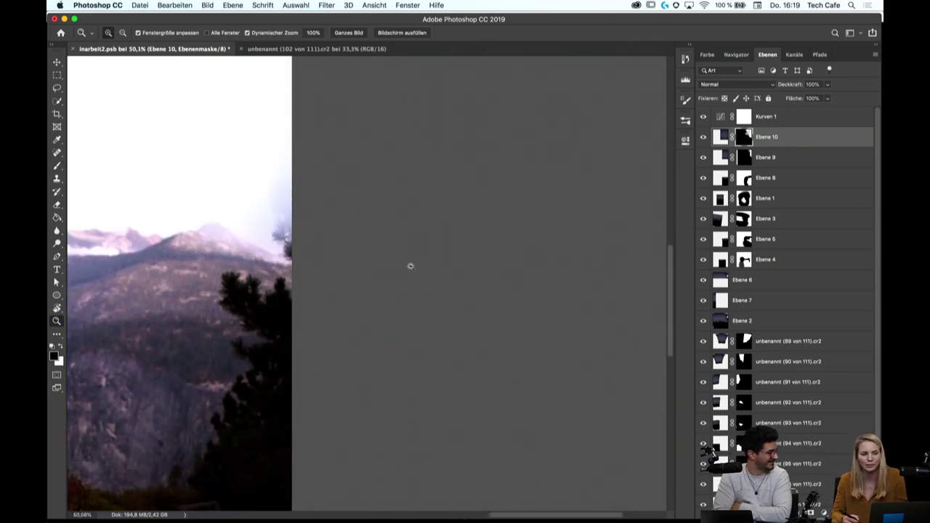
pyautogui.moveTo(411, 266); pyautogui.dragTo(341, 267)
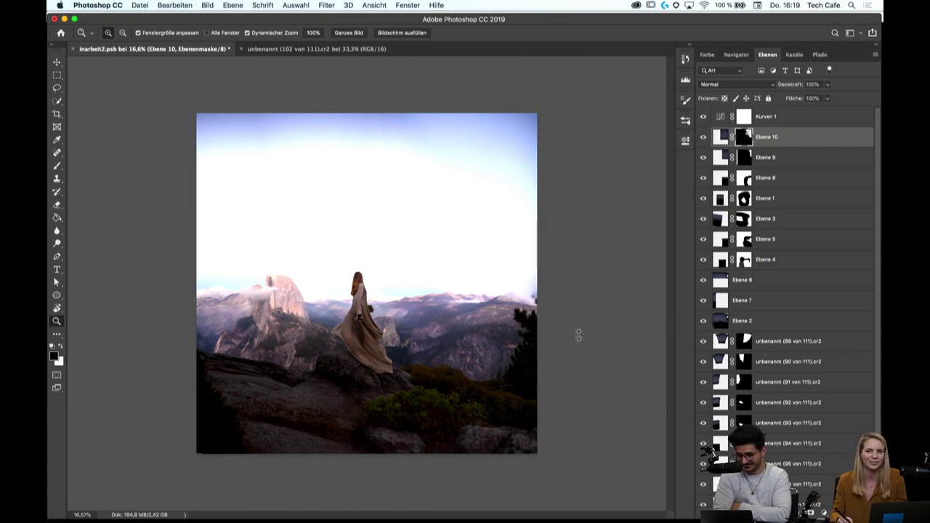
pyautogui.moveTo(584, 307); pyautogui.dragTo(623, 342)
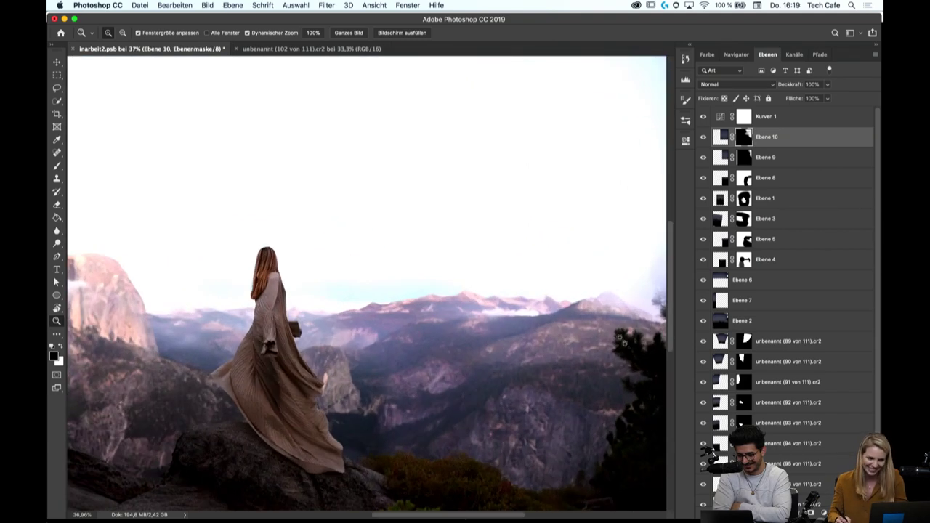
pyautogui.moveTo(570, 260); pyautogui.dragTo(417, 218)
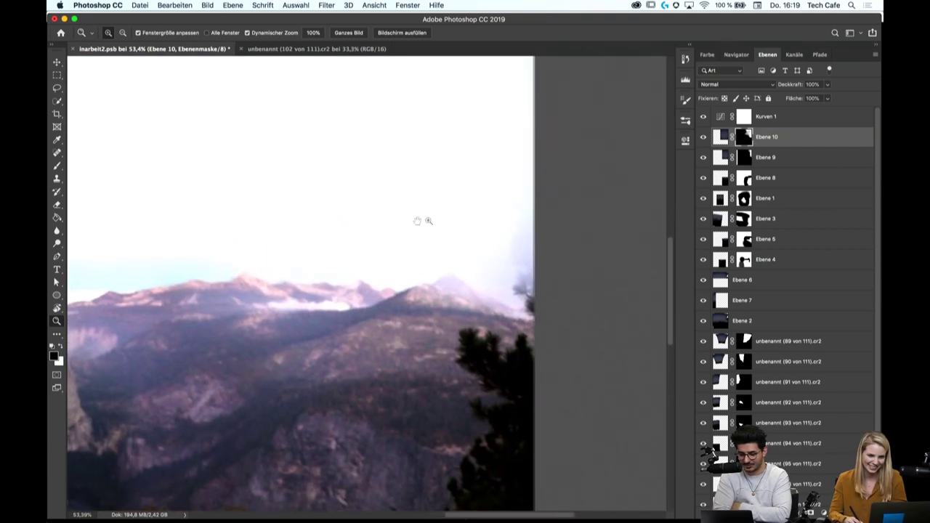
pyautogui.click(703, 138)
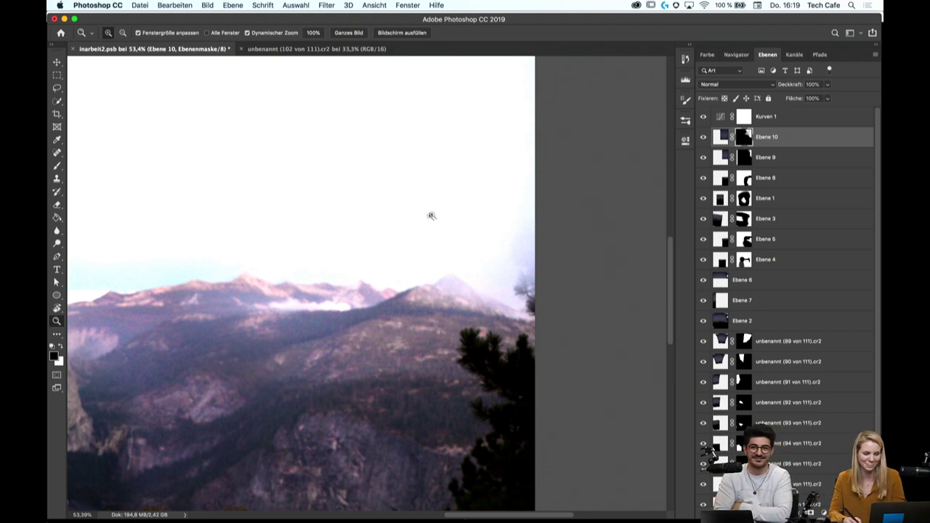
# Brush the mask white and black along the right edge near the peak to remove the hazy seam
pyautogui.press('b')
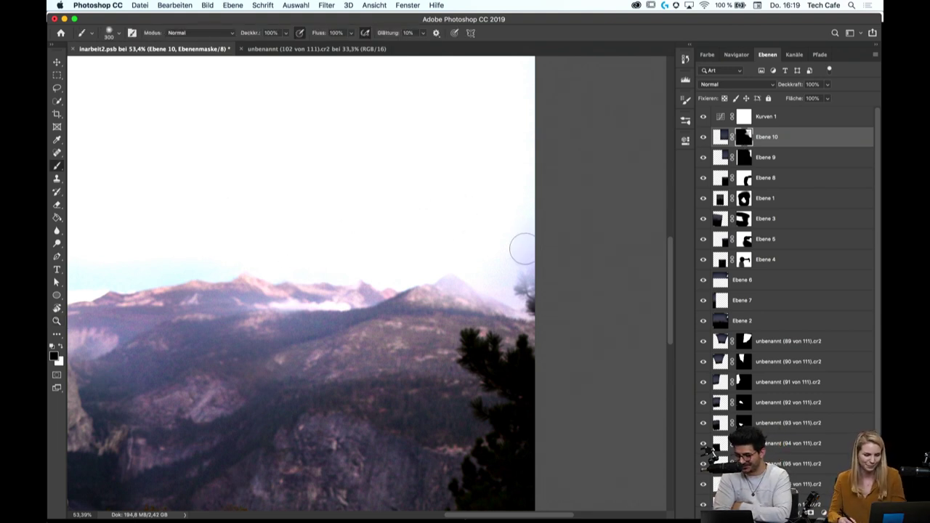
pyautogui.moveTo(520, 287); pyautogui.dragTo(529, 298)
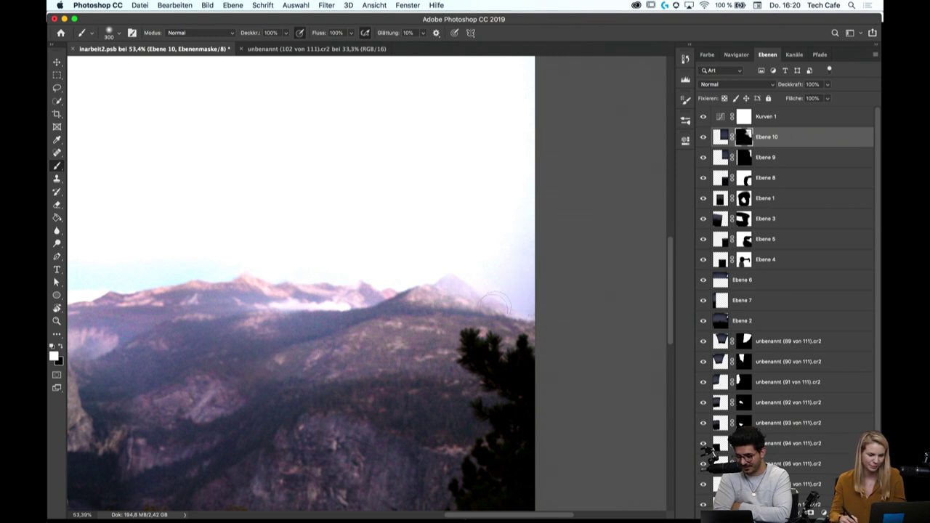
pyautogui.press('x')
pyautogui.moveTo(424, 297); pyautogui.dragTo(529, 309)
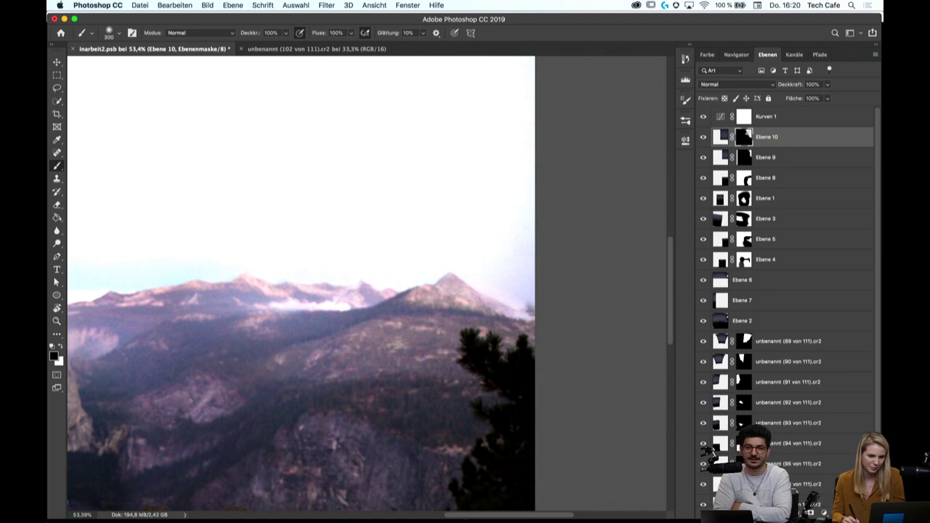
pyautogui.moveTo(526, 304)
pyautogui.mouseDown()
pyautogui.moveTo(534, 312)
pyautogui.moveTo(469, 302)
pyautogui.mouseUp()
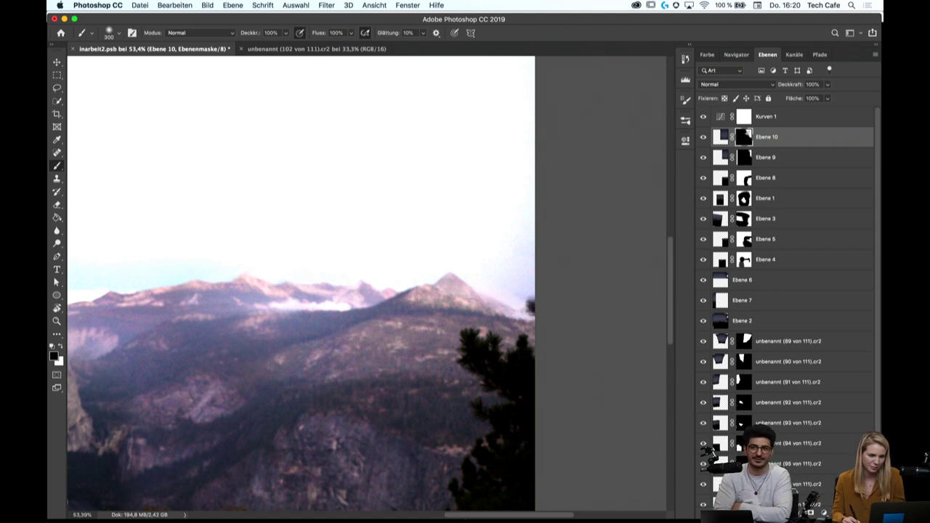
pyautogui.press('x')
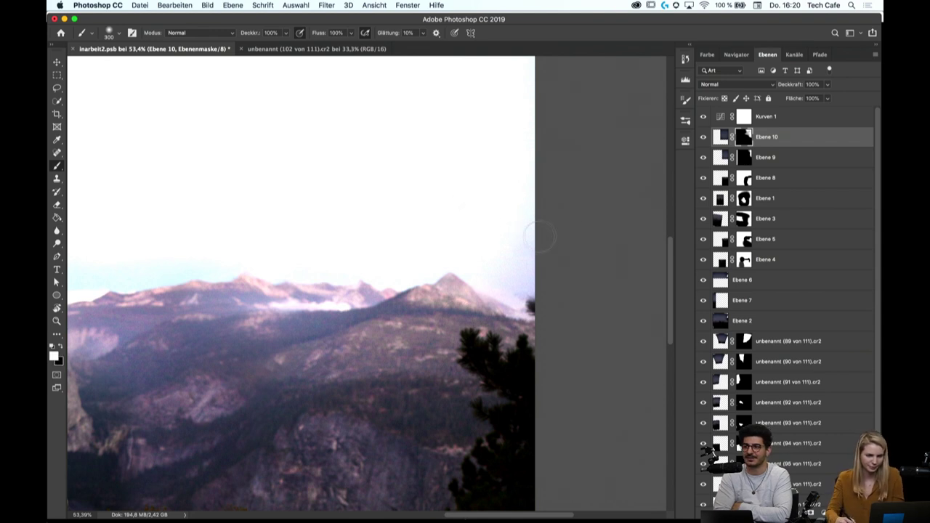
pyautogui.moveTo(523, 269); pyautogui.dragTo(508, 282)
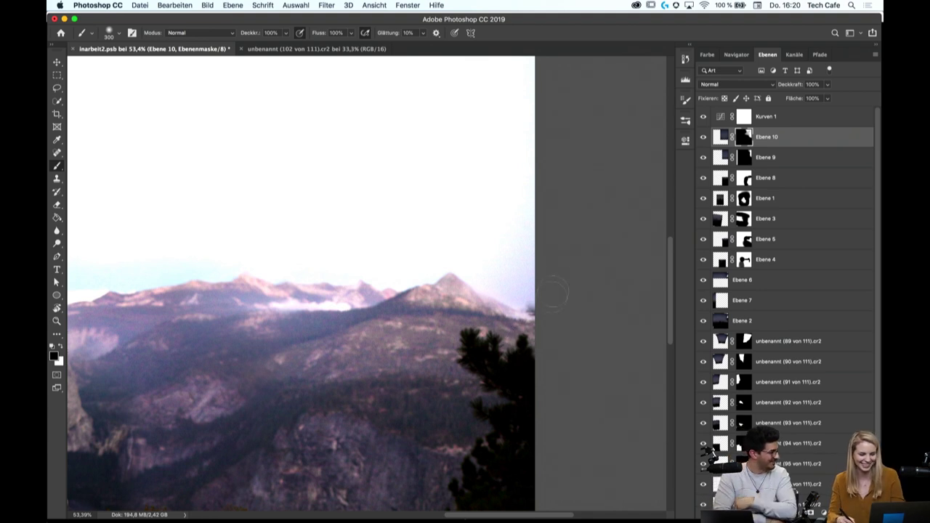
pyautogui.press('x')
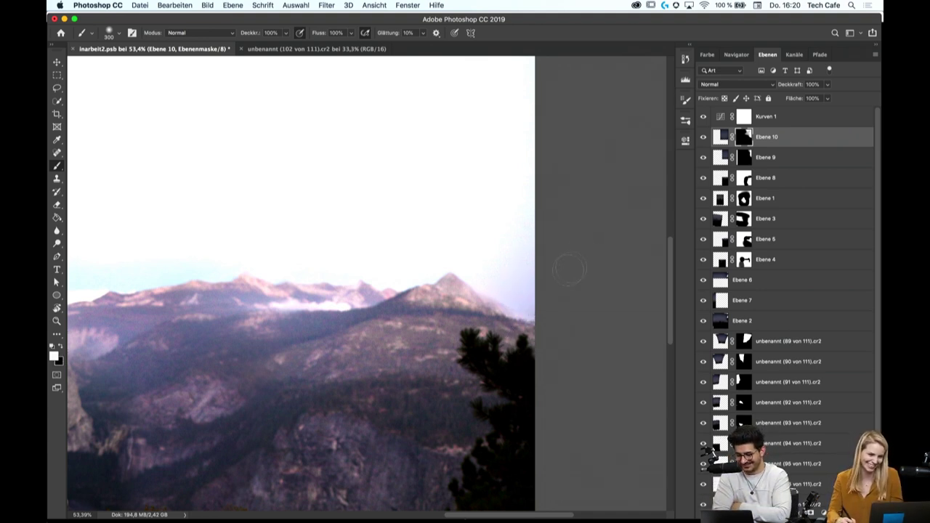
pyautogui.press('z')
pyautogui.scroll(-5, 428, 294)
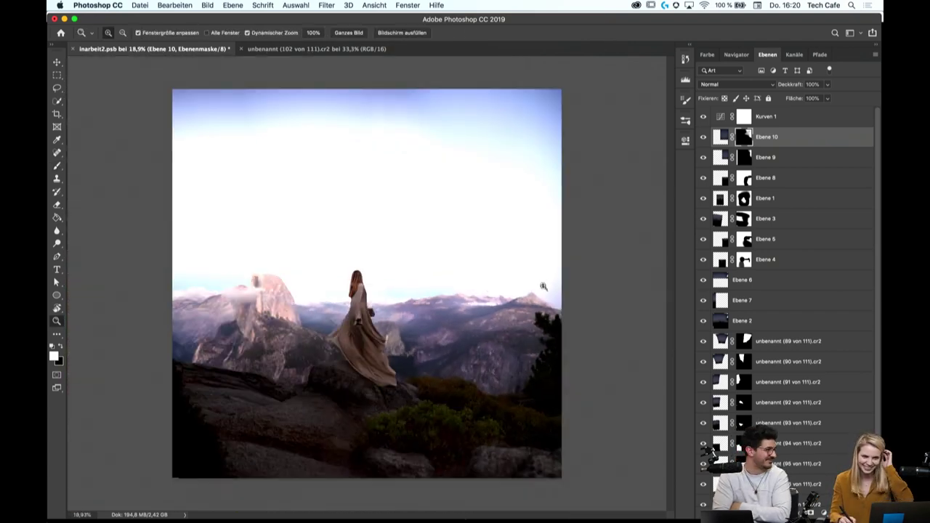
# Compare the composite without Ebene 10 and zoom in on the sky above the woman
pyautogui.click(707, 139)
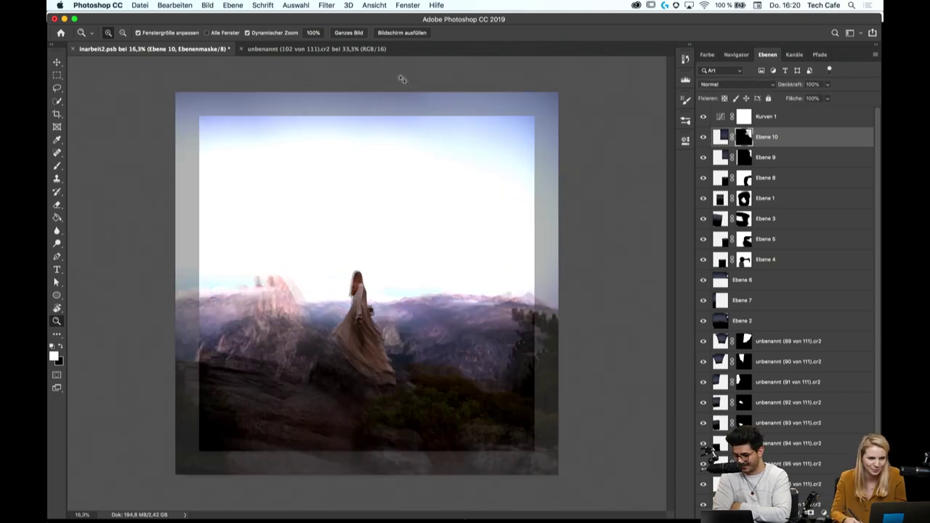
pyautogui.scroll(3, 451, 167)
pyautogui.scroll(-1, 450, 196)
pyautogui.scroll(1, 472, 182)
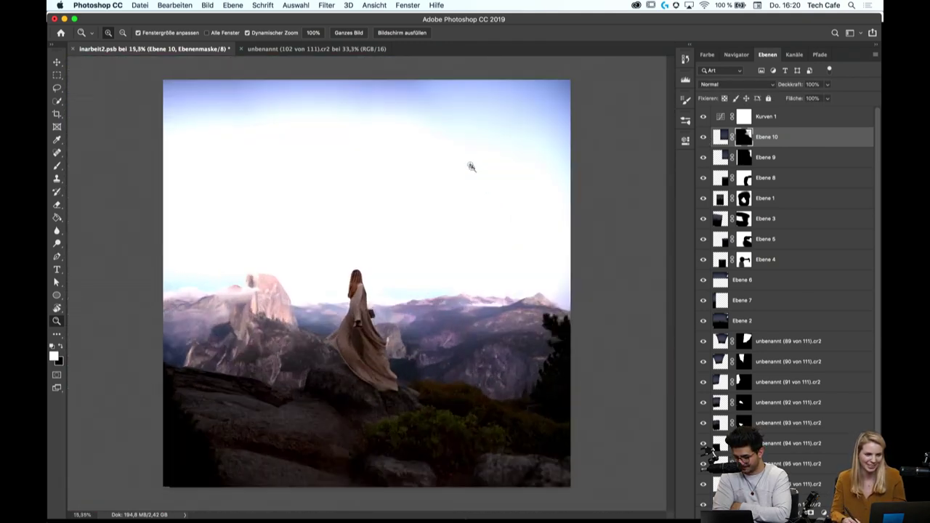
pyautogui.scroll(2, 473, 182)
pyautogui.moveTo(482, 203); pyautogui.dragTo(457, 234)
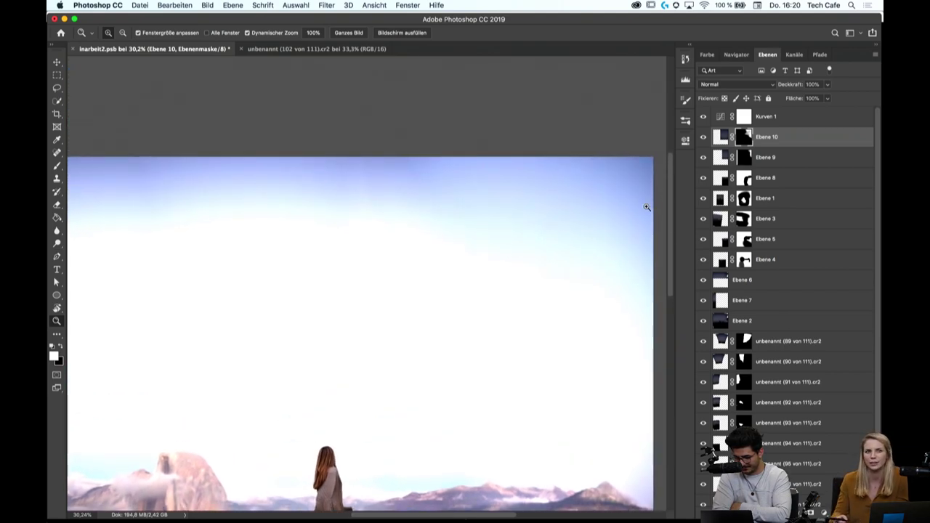
pyautogui.click(647, 206)
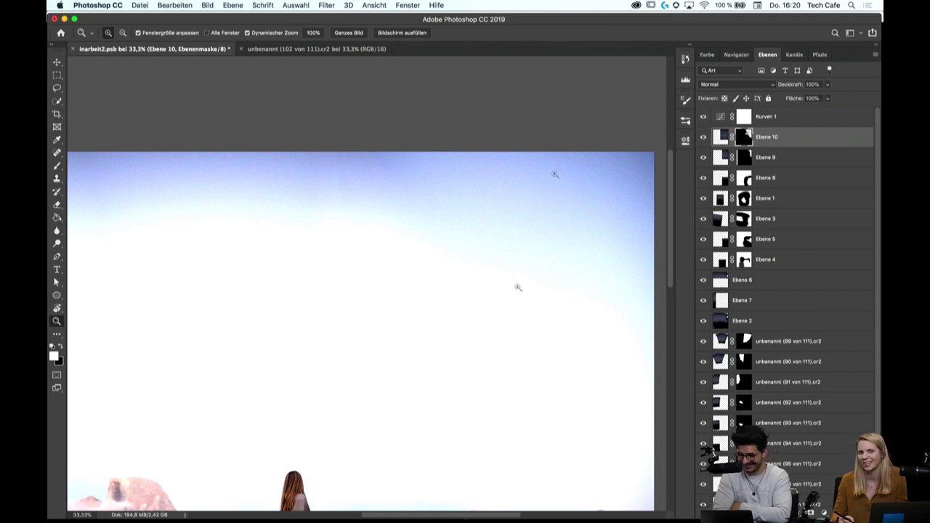
pyautogui.moveTo(546, 259); pyautogui.dragTo(528, 255)
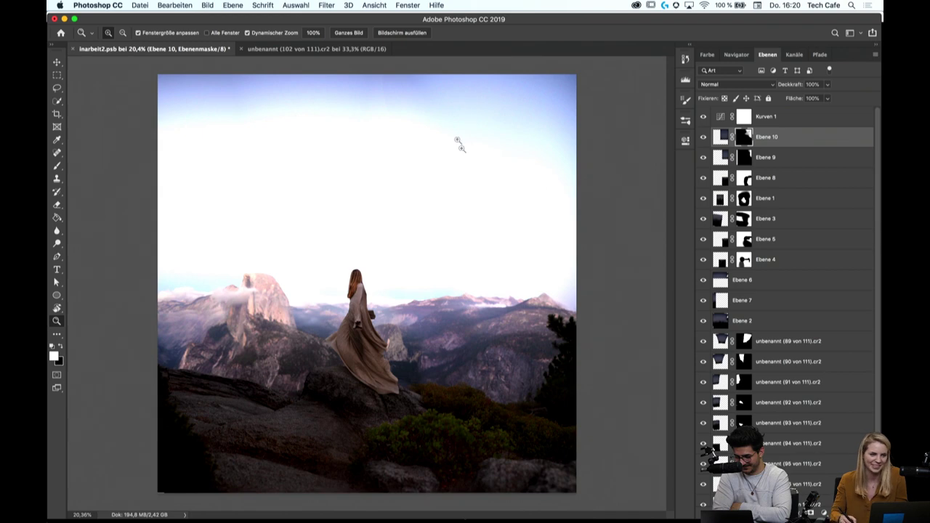
pyautogui.moveTo(433, 85); pyautogui.dragTo(486, 214)
pyautogui.moveTo(466, 180); pyautogui.dragTo(484, 275)
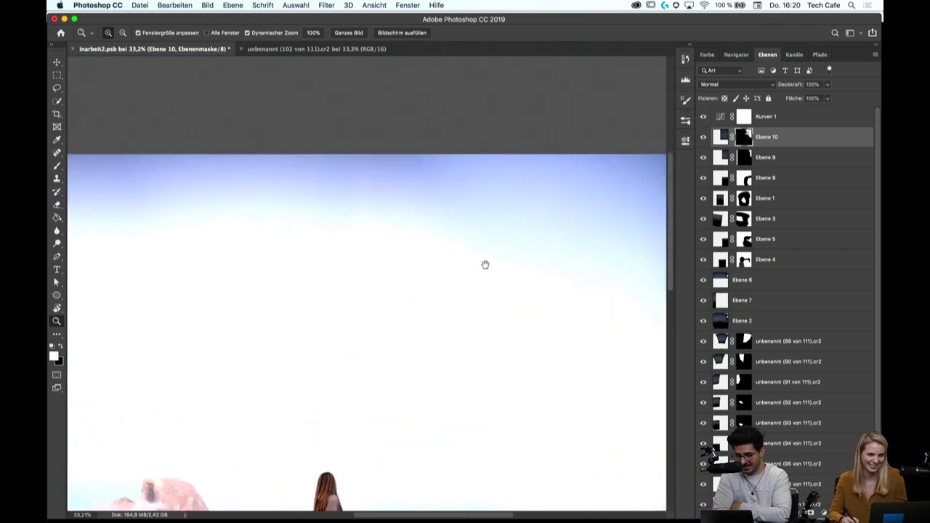
# With a 1040 px brush, paint out the darker blue patch on Ebene 10's sky mask
pyautogui.click(61, 349)
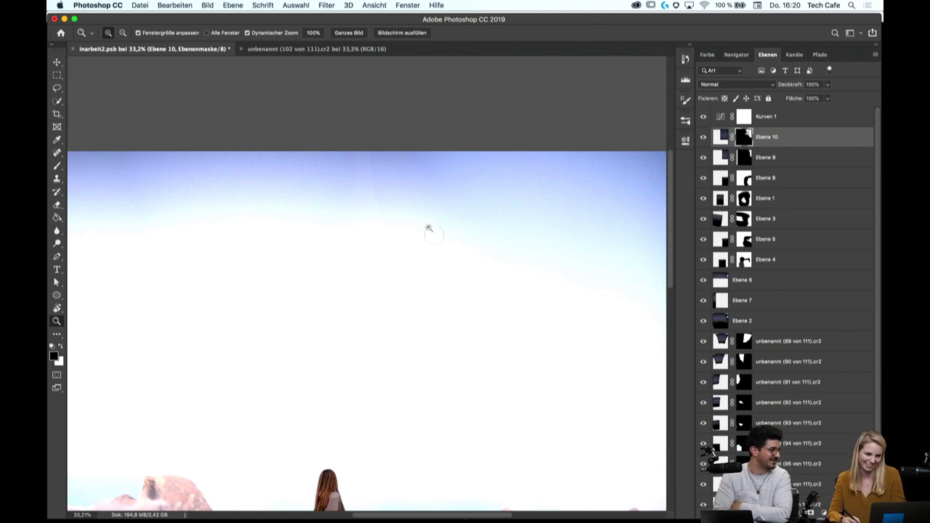
pyautogui.press('b')
pyautogui.rightClick(449, 220)
pyautogui.moveTo(534, 252); pyautogui.dragTo(550, 182)
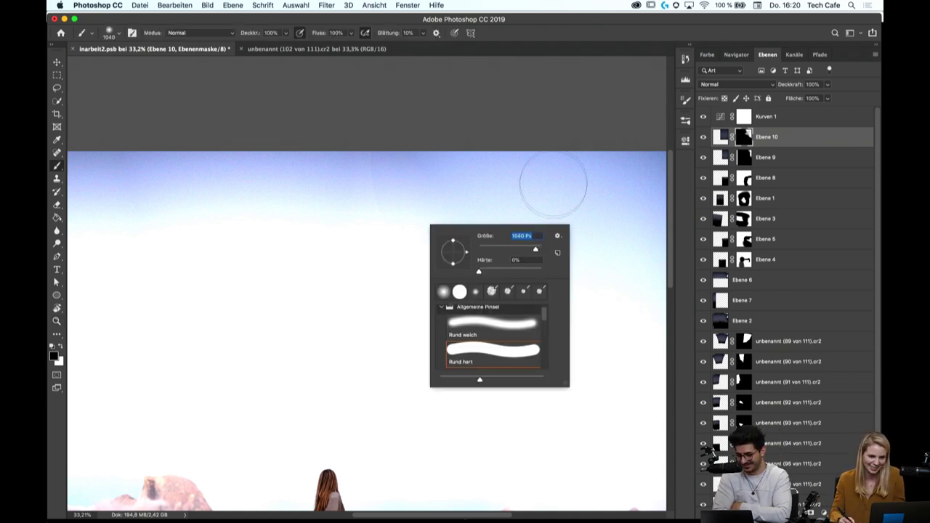
pyautogui.click(316, 180)
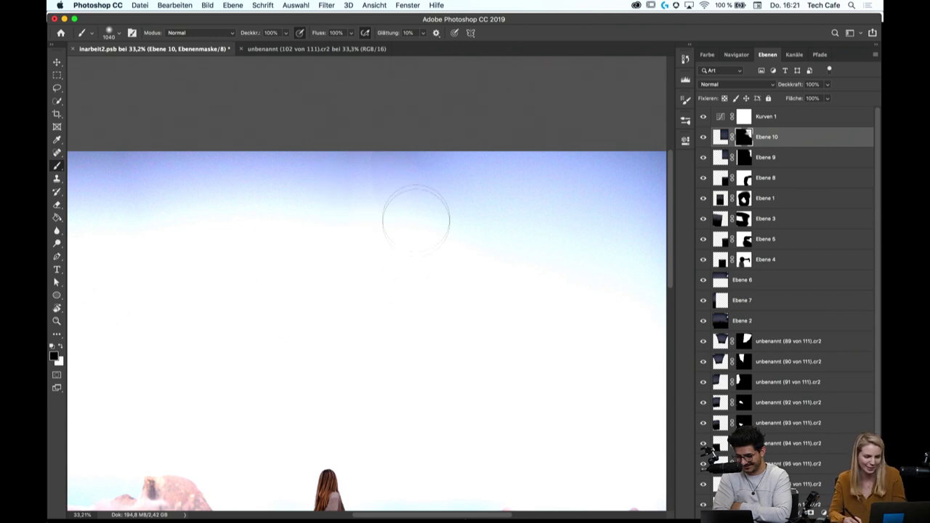
pyautogui.click(375, 183)
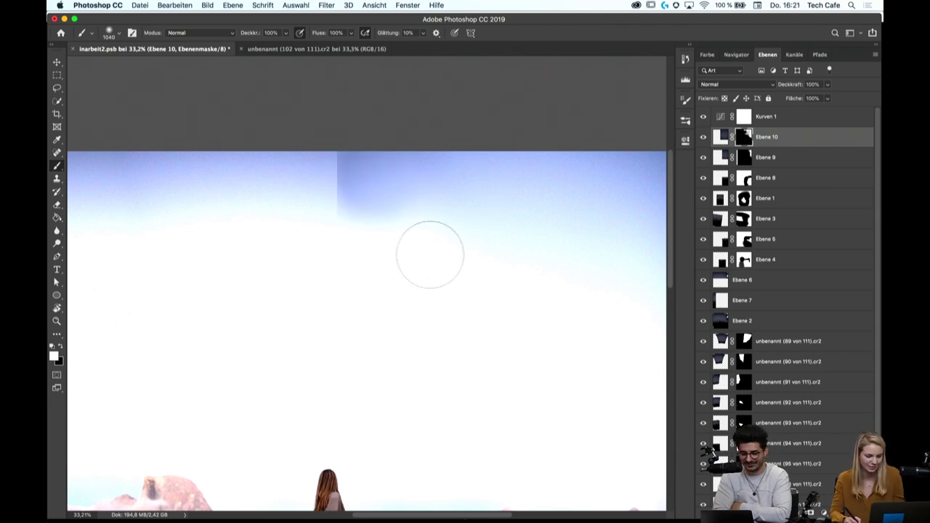
pyautogui.press('x')
pyautogui.moveTo(364, 178); pyautogui.dragTo(339, 170)
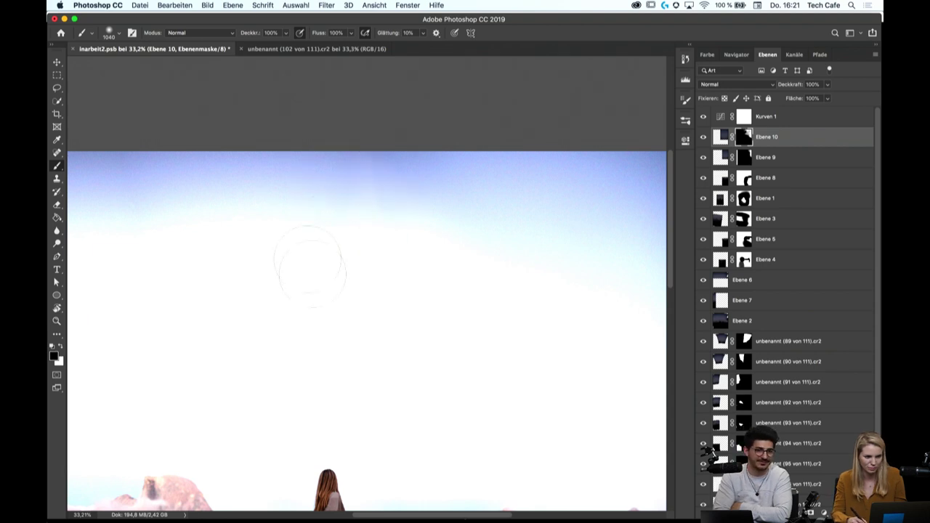
# Turn Ebene 10 back on, preview the right-edge tree, and zoom in to 136% on the right peak
pyautogui.click(56, 320)
pyautogui.moveTo(409, 238); pyautogui.dragTo(396, 236)
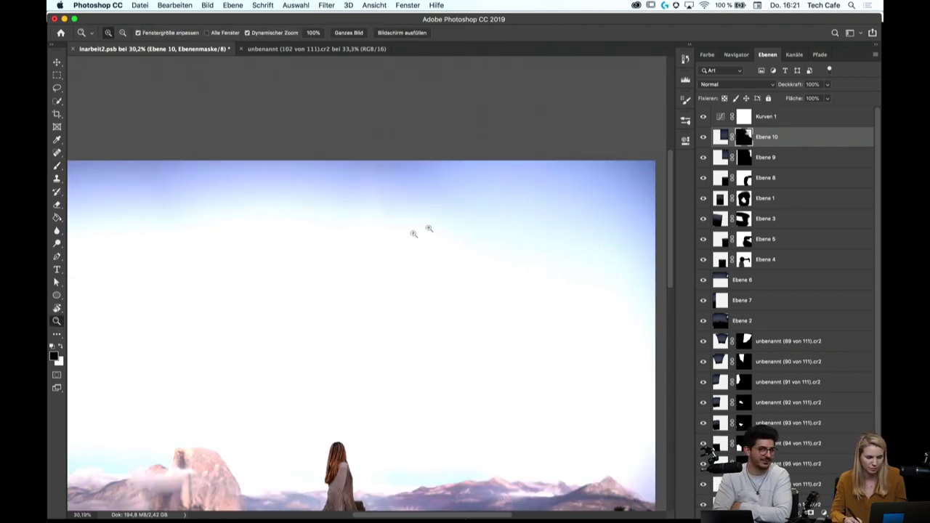
pyautogui.click(705, 143)
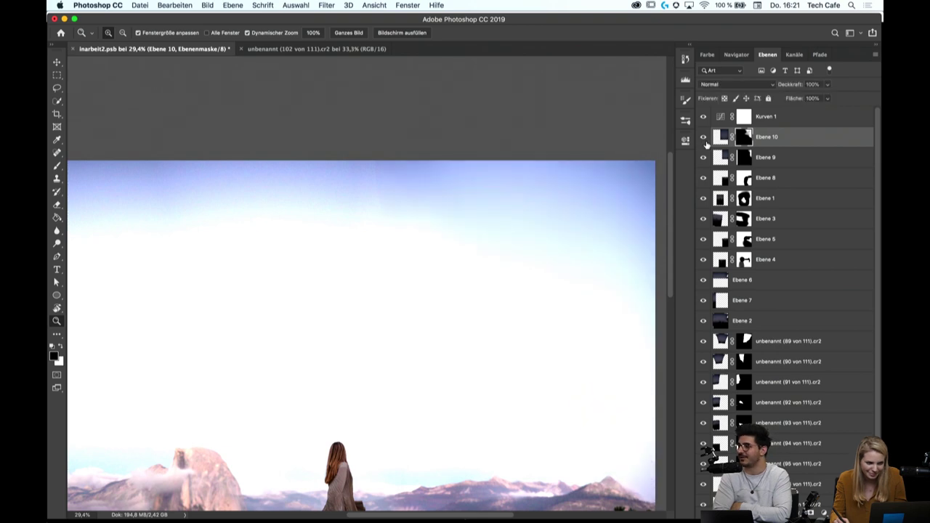
pyautogui.click(704, 140)
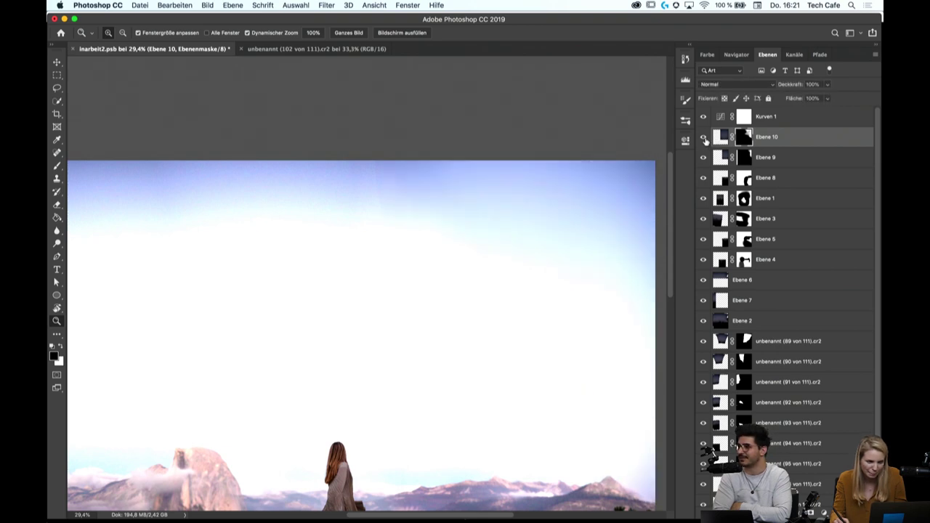
pyautogui.moveTo(517, 271); pyautogui.dragTo(652, 287)
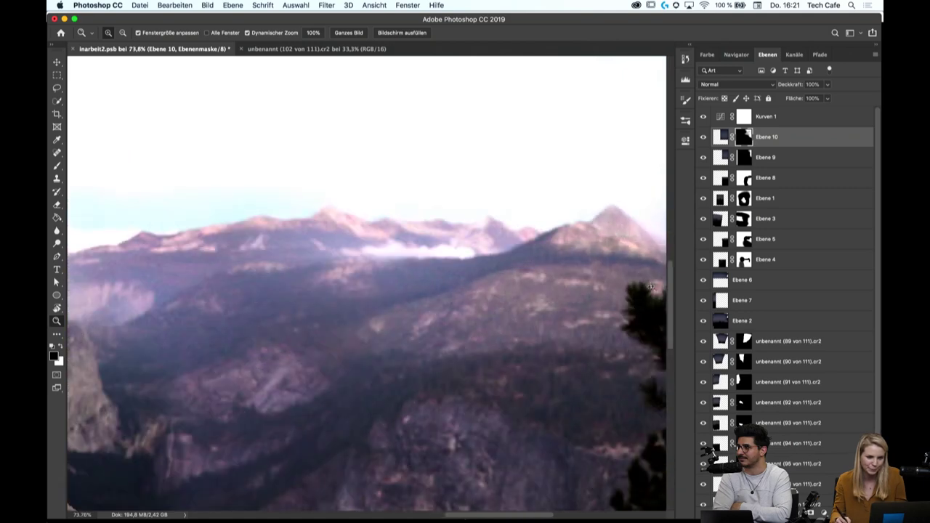
pyautogui.scroll(3, 652, 287)
pyautogui.moveTo(508, 207); pyautogui.dragTo(324, 201)
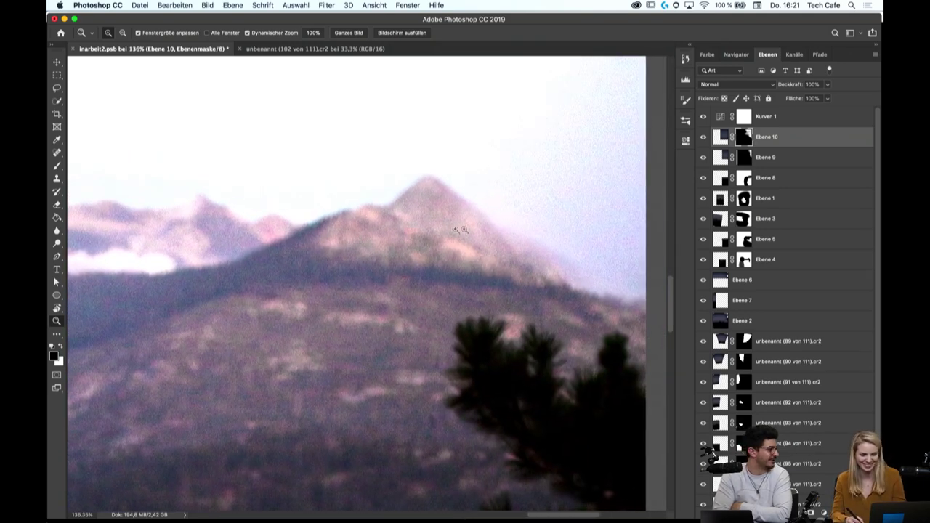
# Paint white with a 65 px soft brush on Ebene 10's mask along the right ridge, then zoom out
pyautogui.press('b')
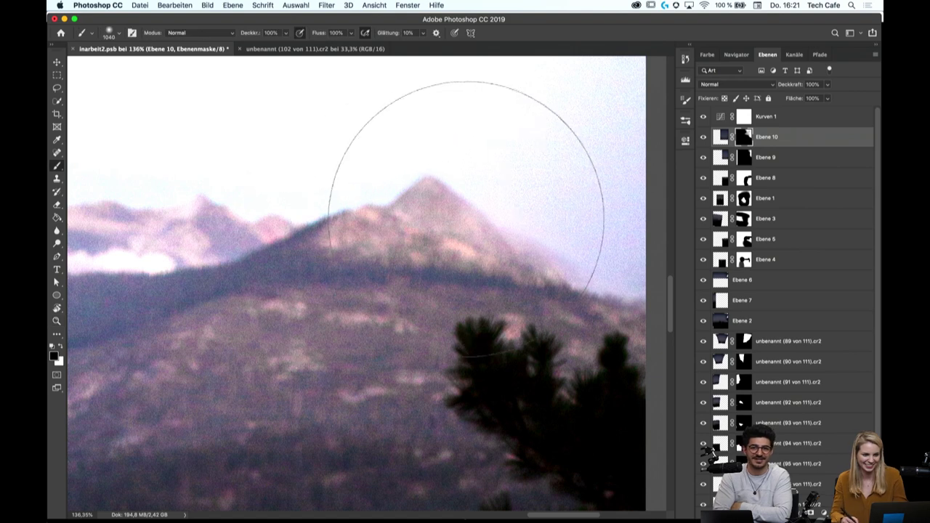
pyautogui.rightClick(506, 234)
pyautogui.click(540, 246)
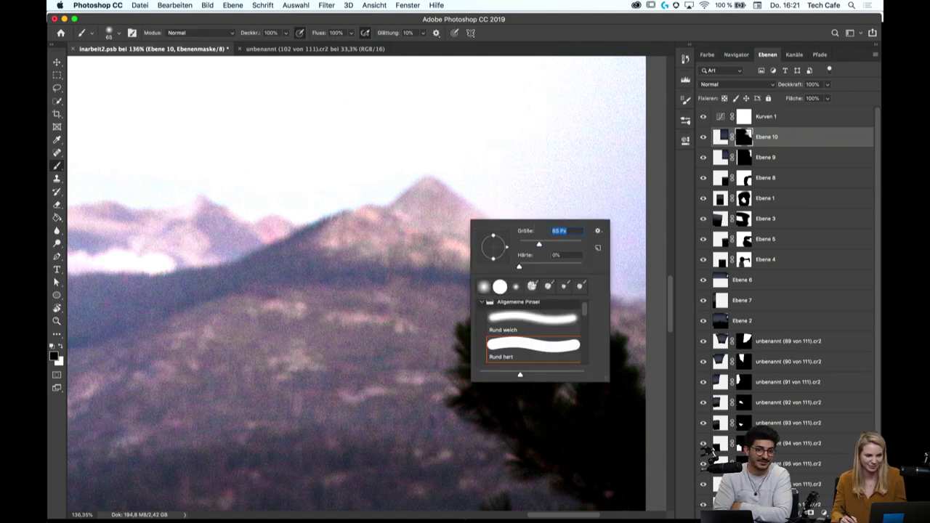
pyautogui.press('BackSpace')
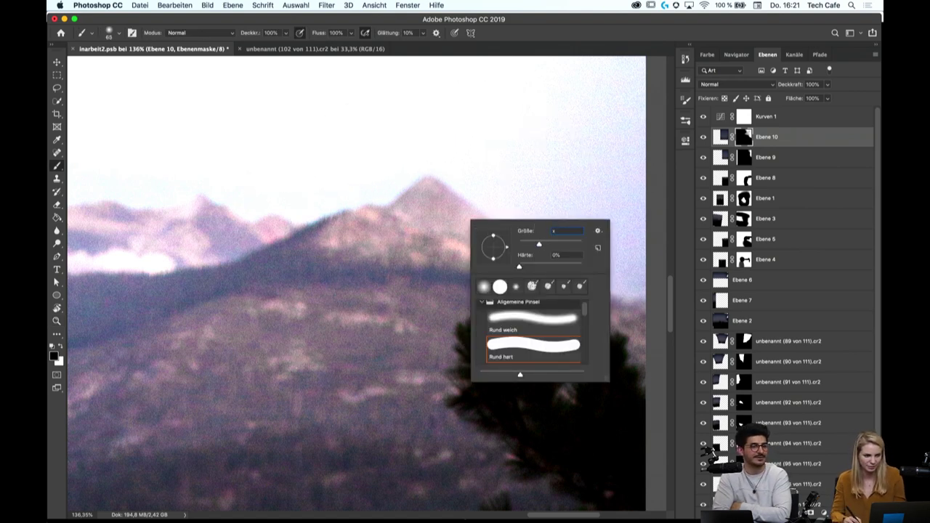
pyautogui.press('Return')
pyautogui.press('Return')
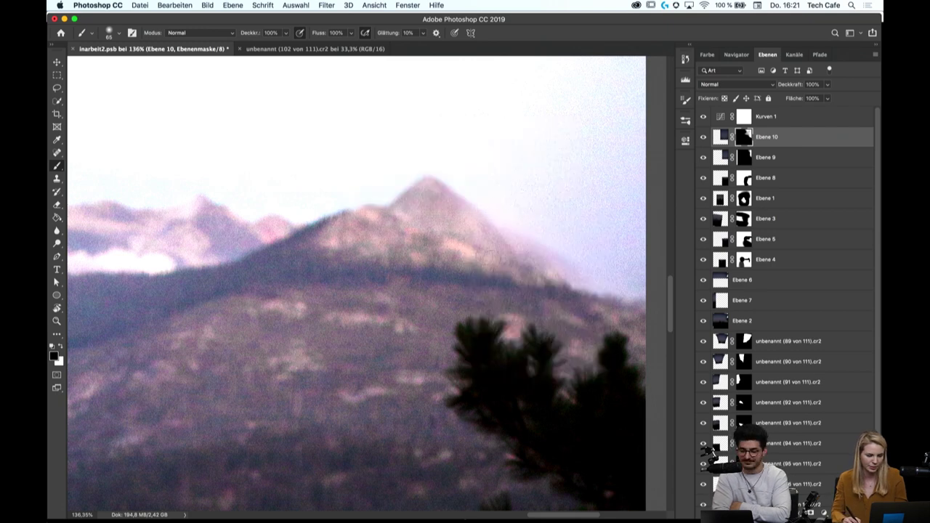
pyautogui.press('x')
pyautogui.moveTo(513, 252); pyautogui.dragTo(596, 287)
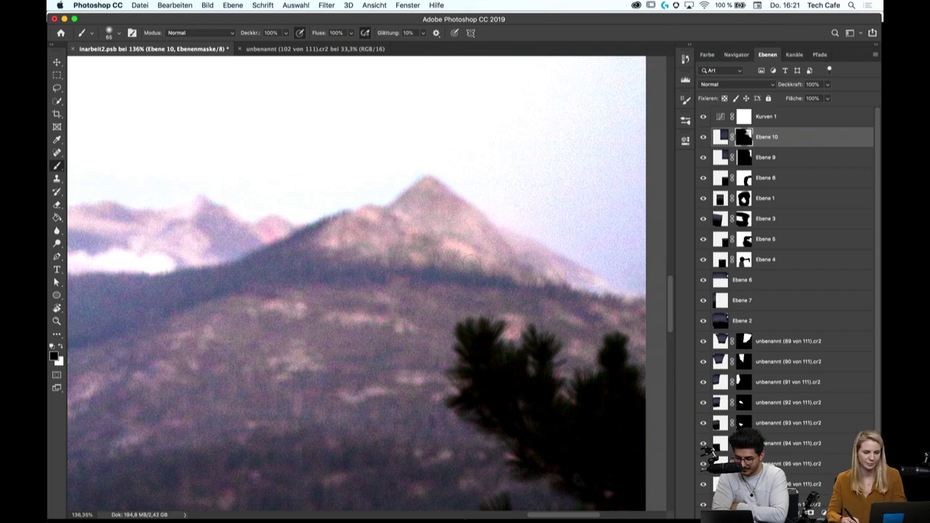
pyautogui.press('z')
pyautogui.moveTo(454, 254)
pyautogui.mouseDown()
pyautogui.moveTo(367, 277)
pyautogui.moveTo(397, 308)
pyautogui.mouseUp()
pyautogui.moveTo(356, 251); pyautogui.dragTo(416, 304)
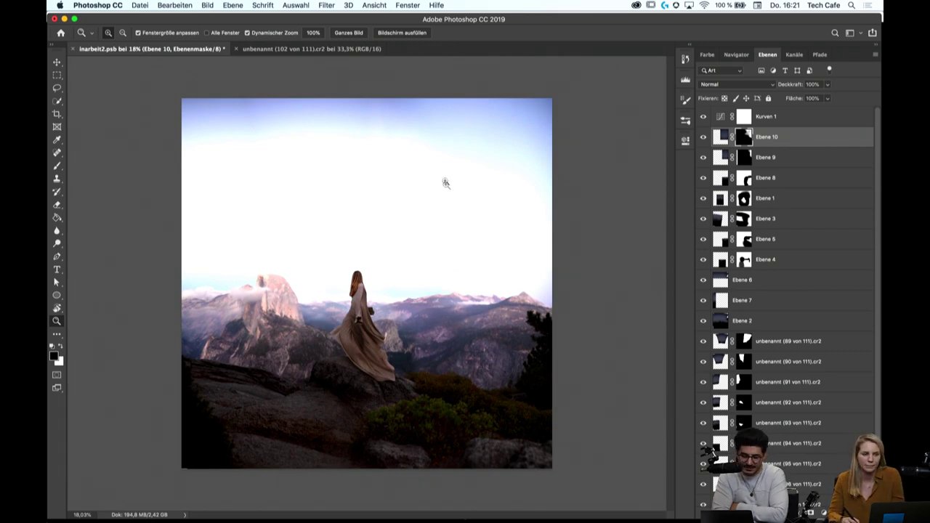
# Show Ebene 6 and Ebene 10 to fill the top strip with bluer sky, viewing the whole composite
pyautogui.moveTo(445, 183); pyautogui.dragTo(526, 146)
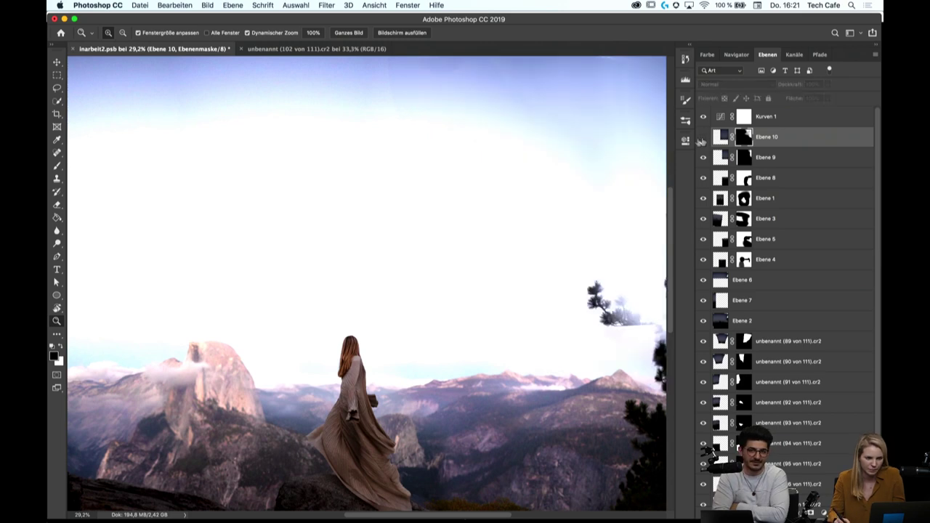
pyautogui.moveTo(478, 191)
pyautogui.mouseDown()
pyautogui.moveTo(467, 139)
pyautogui.moveTo(473, 207)
pyautogui.mouseUp()
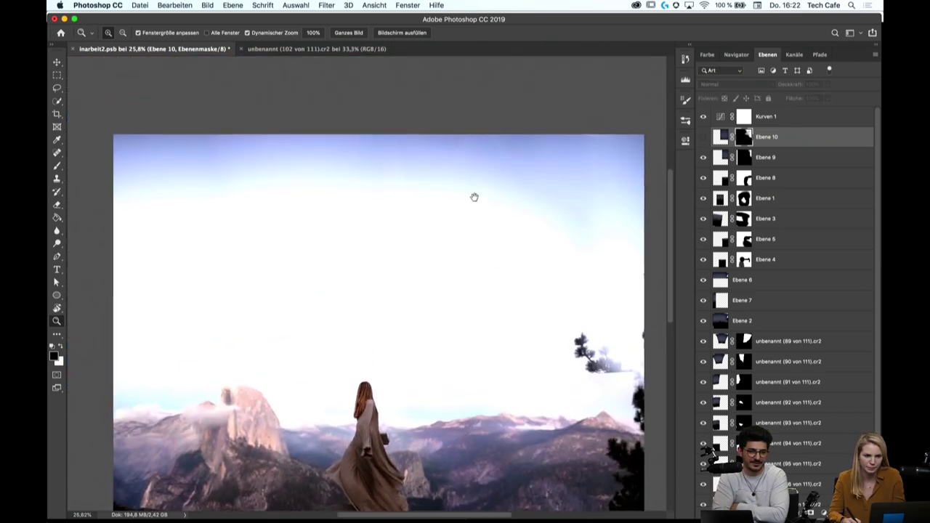
pyautogui.click(706, 282)
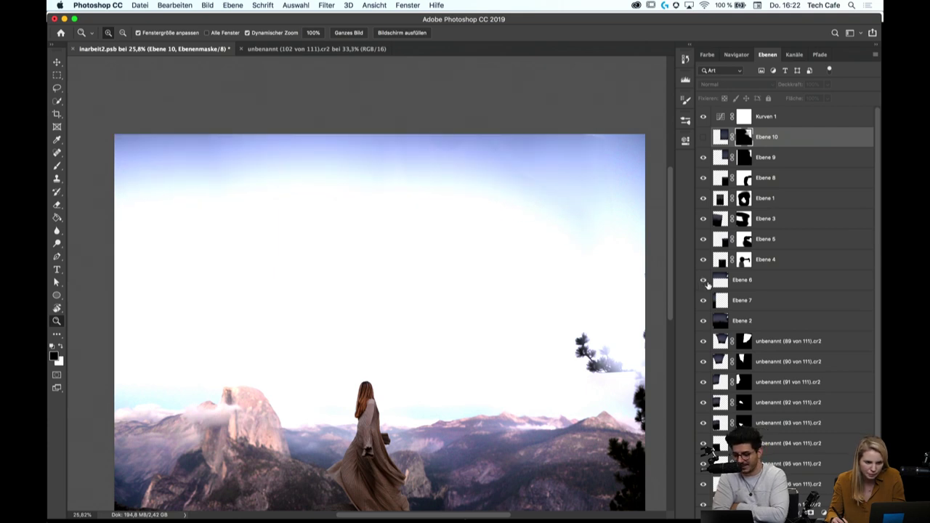
pyautogui.click(706, 282)
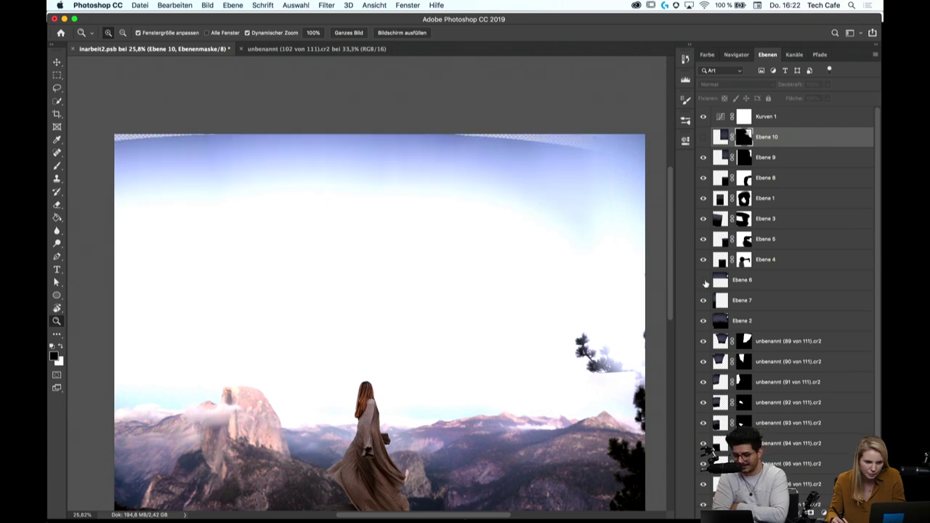
pyautogui.click(703, 137)
pyautogui.moveTo(549, 263); pyautogui.dragTo(521, 274)
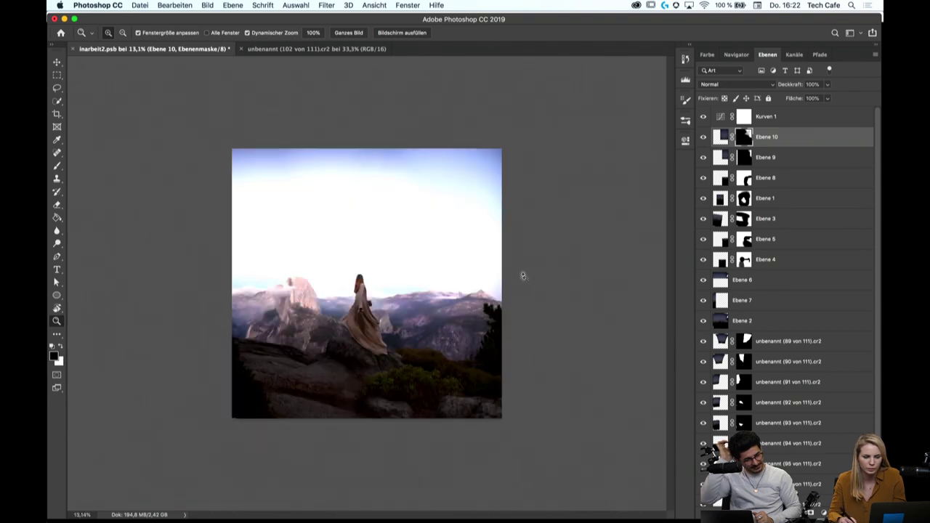
pyautogui.moveTo(398, 397); pyautogui.dragTo(525, 357)
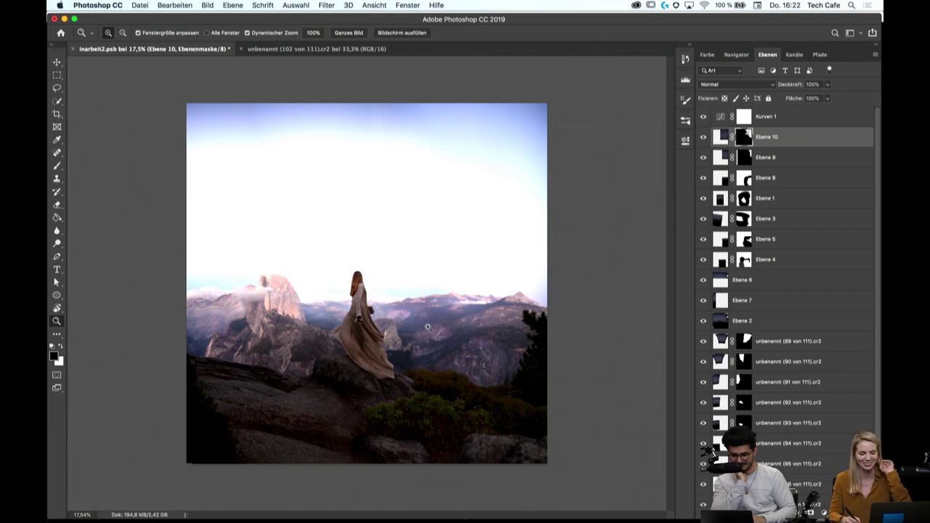
pyautogui.moveTo(394, 304)
pyautogui.mouseDown()
pyautogui.moveTo(332, 379)
pyautogui.moveTo(403, 398)
pyautogui.moveTo(341, 398)
pyautogui.mouseUp()
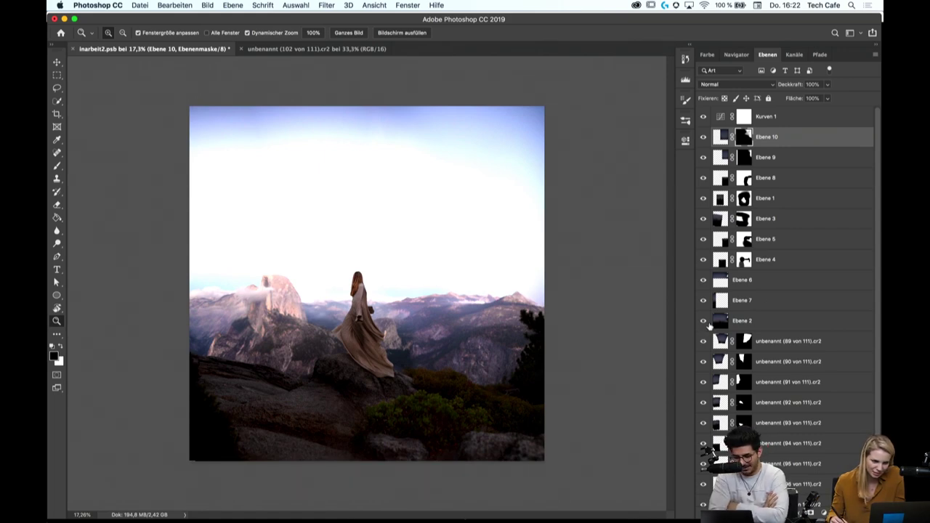
pyautogui.moveTo(427, 120); pyautogui.dragTo(450, 147)
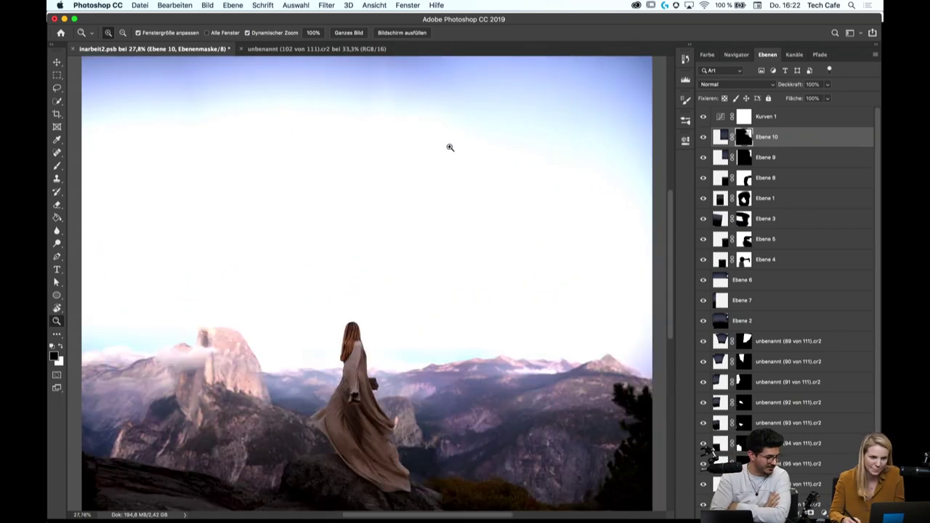
pyautogui.scroll(3, 448, 218)
pyautogui.scroll(3, 448, 210)
pyautogui.scroll(3, 441, 210)
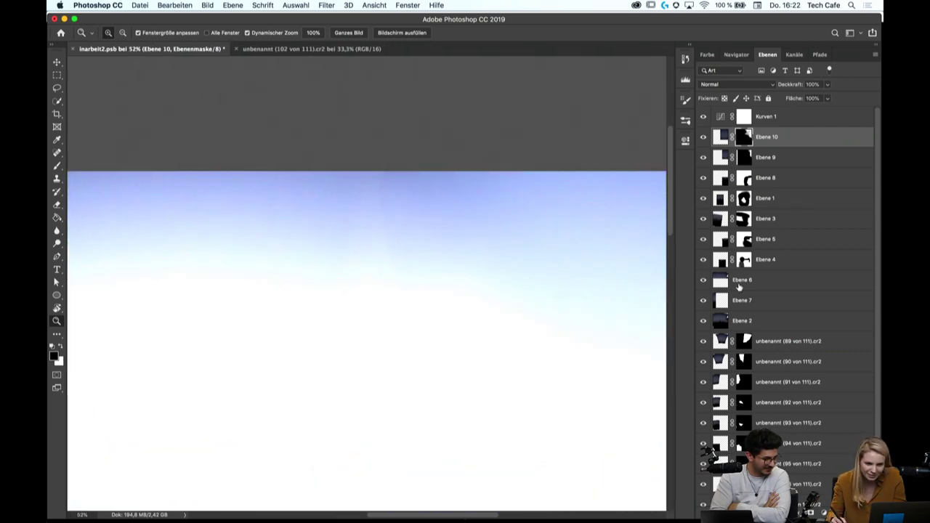
pyautogui.click(741, 286)
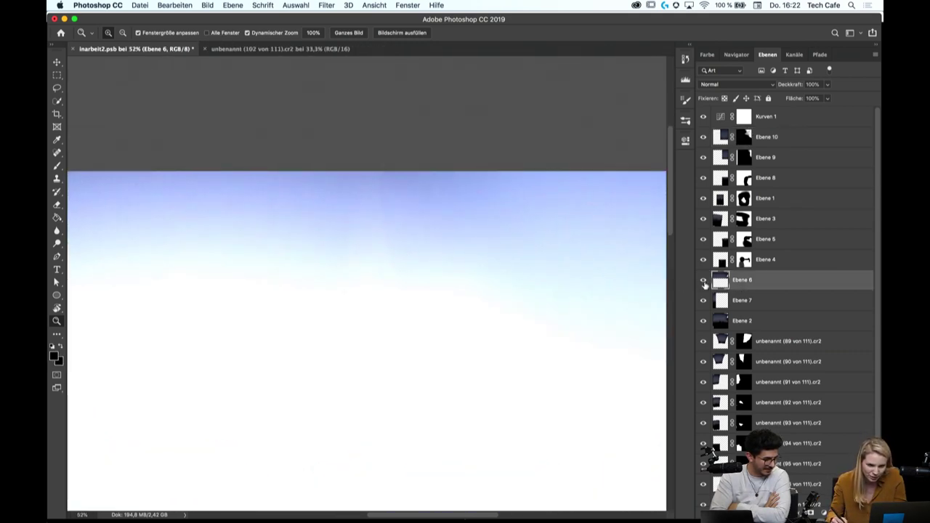
pyautogui.click(704, 283)
pyautogui.scroll(-5, 494, 275)
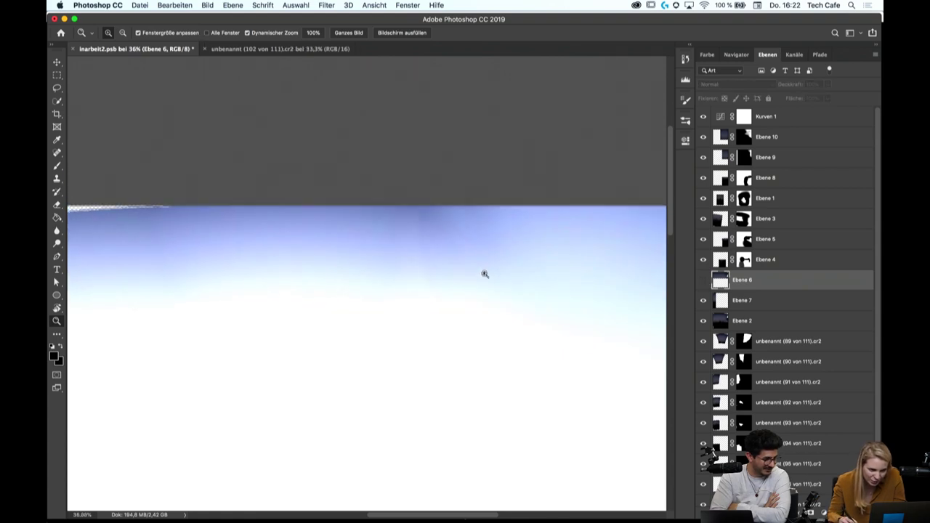
pyautogui.click(704, 281)
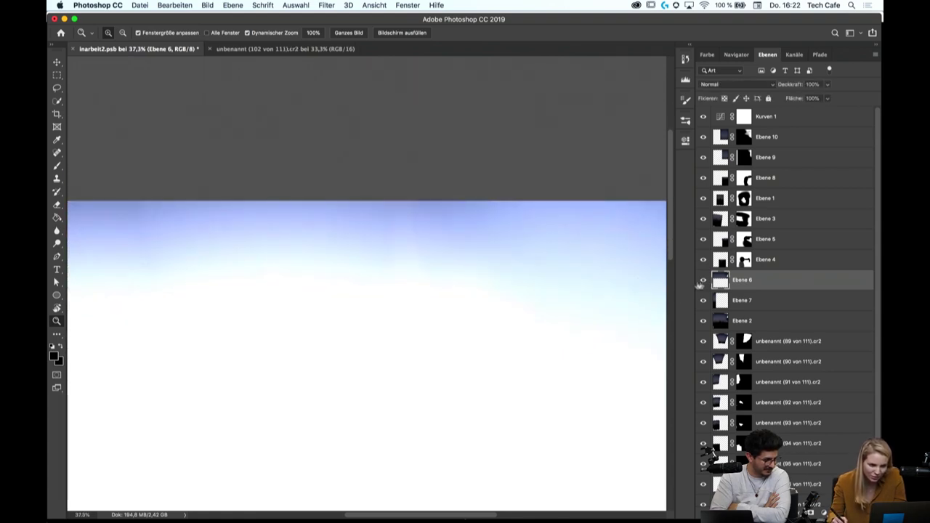
pyautogui.moveTo(505, 249); pyautogui.dragTo(586, 249)
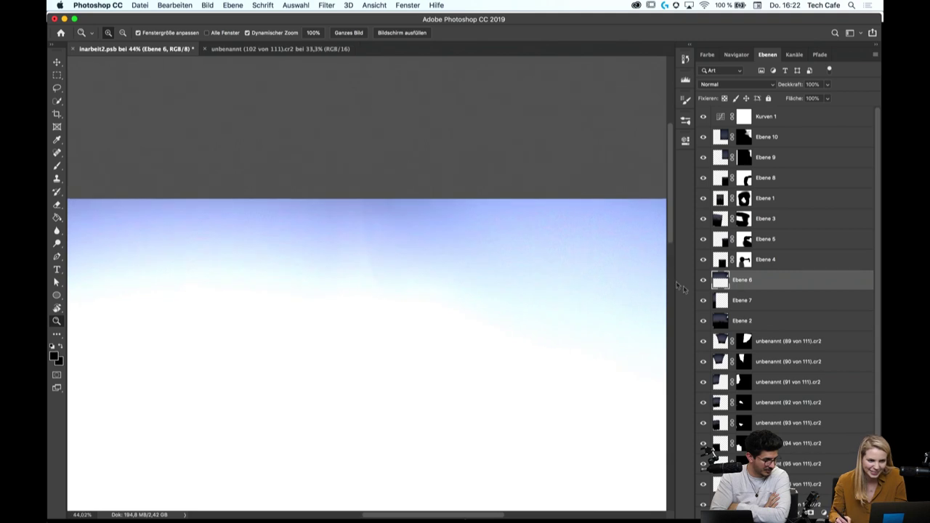
pyautogui.press('super+0')
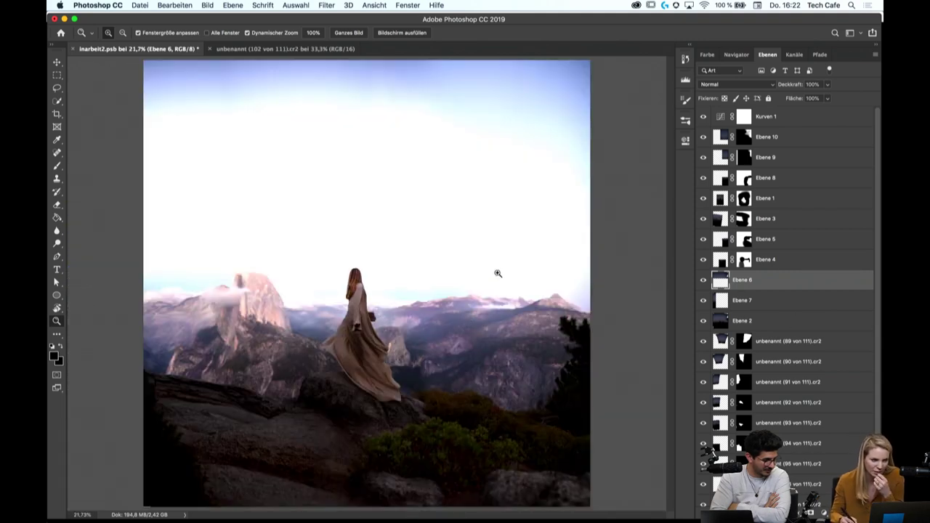
pyautogui.moveTo(504, 300)
pyautogui.mouseDown()
pyautogui.moveTo(442, 450)
pyautogui.moveTo(528, 336)
pyautogui.mouseUp()
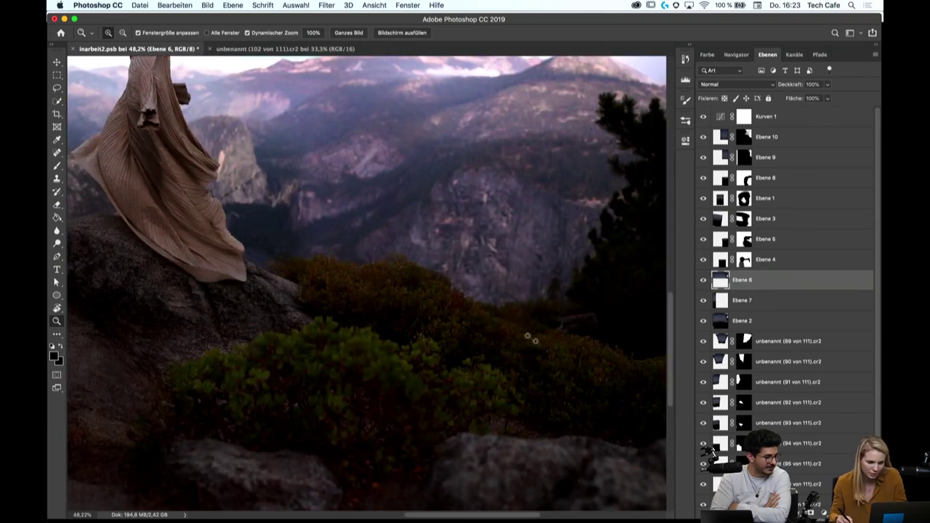
pyautogui.click(703, 279)
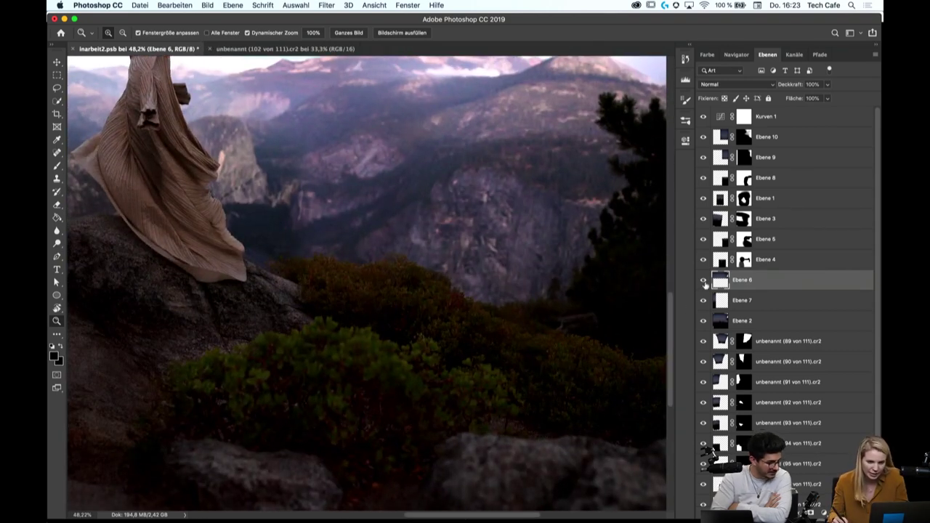
pyautogui.click(722, 327)
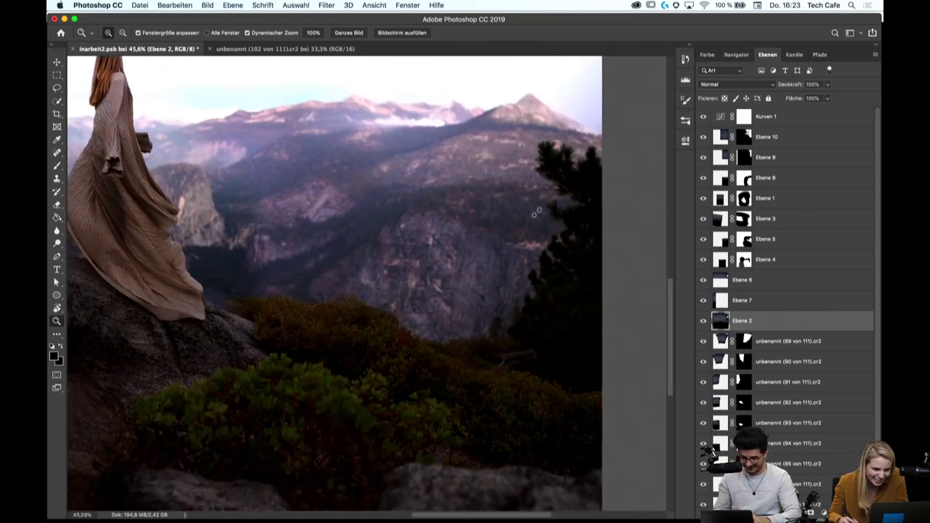
pyautogui.moveTo(535, 212); pyautogui.dragTo(571, 208)
pyautogui.moveTo(515, 332); pyautogui.dragTo(540, 182)
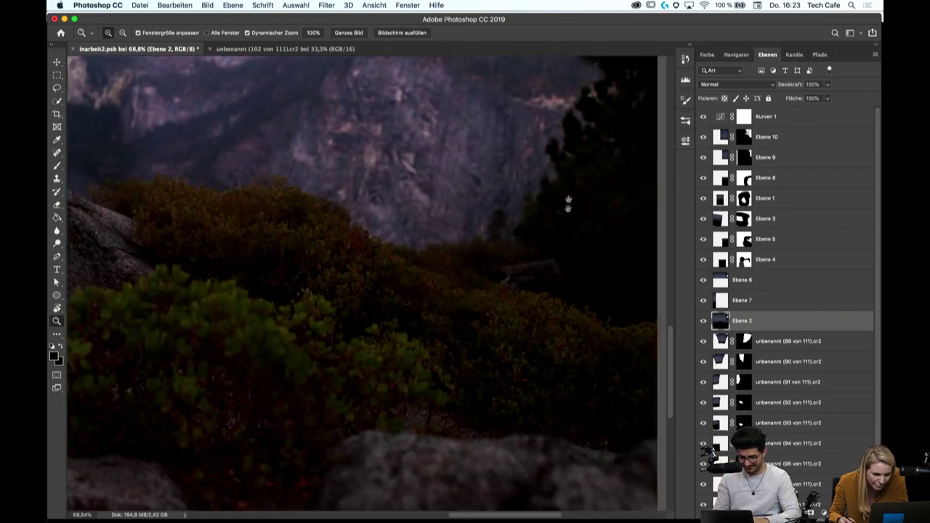
pyautogui.scroll(-5, 568, 202)
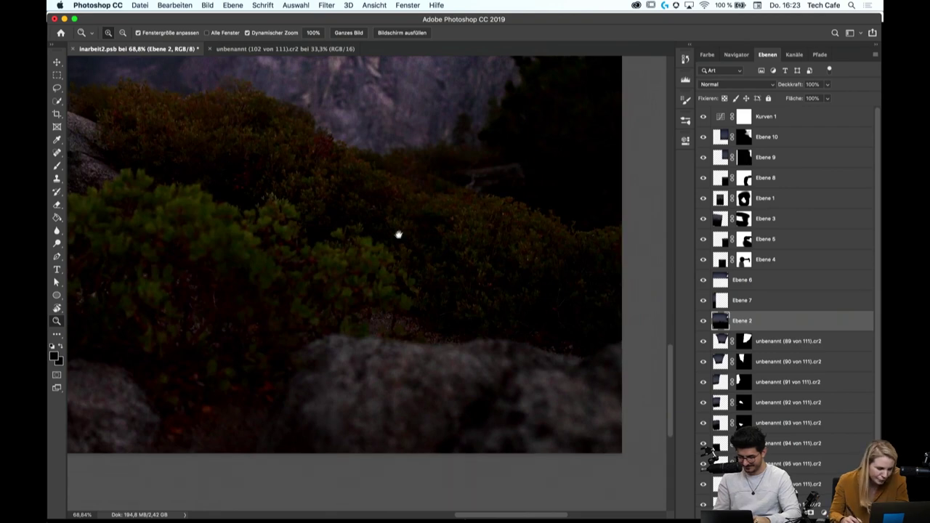
pyautogui.hscroll(-5, 398, 235)
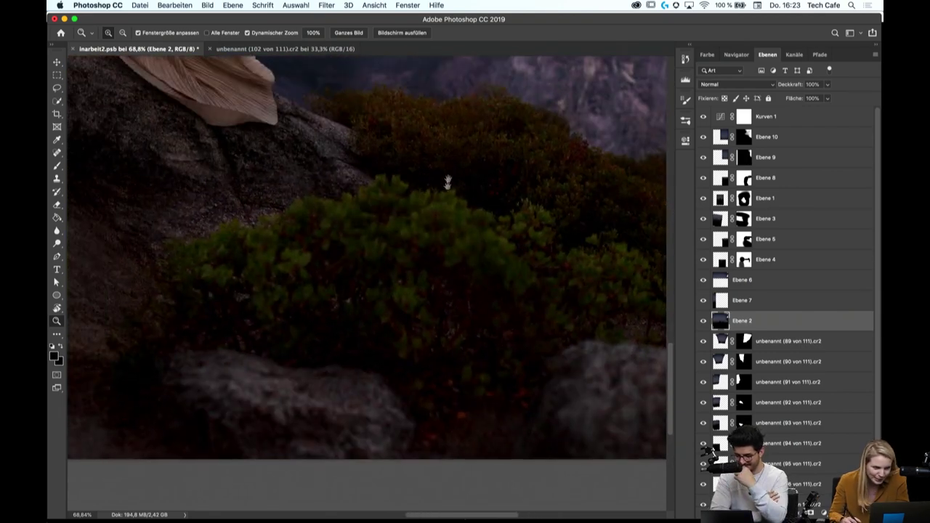
pyautogui.moveTo(446, 182)
pyautogui.mouseDown()
pyautogui.moveTo(505, 305)
pyautogui.moveTo(437, 351)
pyautogui.moveTo(507, 210)
pyautogui.mouseUp()
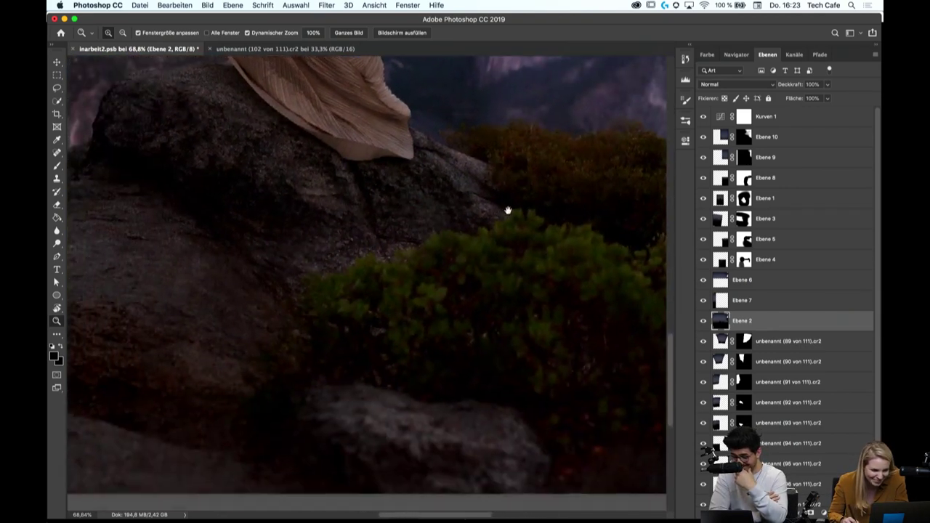
pyautogui.moveTo(512, 392); pyautogui.dragTo(515, 220)
pyautogui.moveTo(371, 238); pyautogui.dragTo(561, 270)
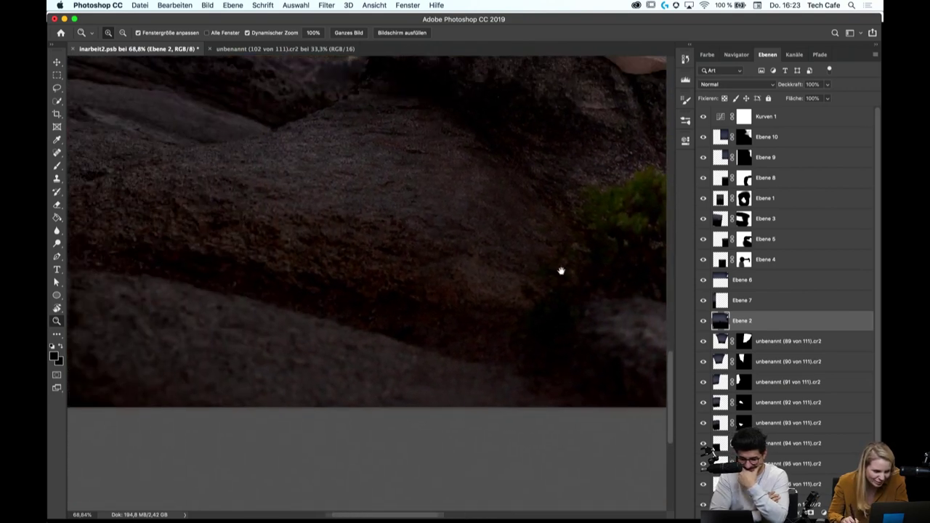
pyautogui.moveTo(468, 255); pyautogui.dragTo(555, 279)
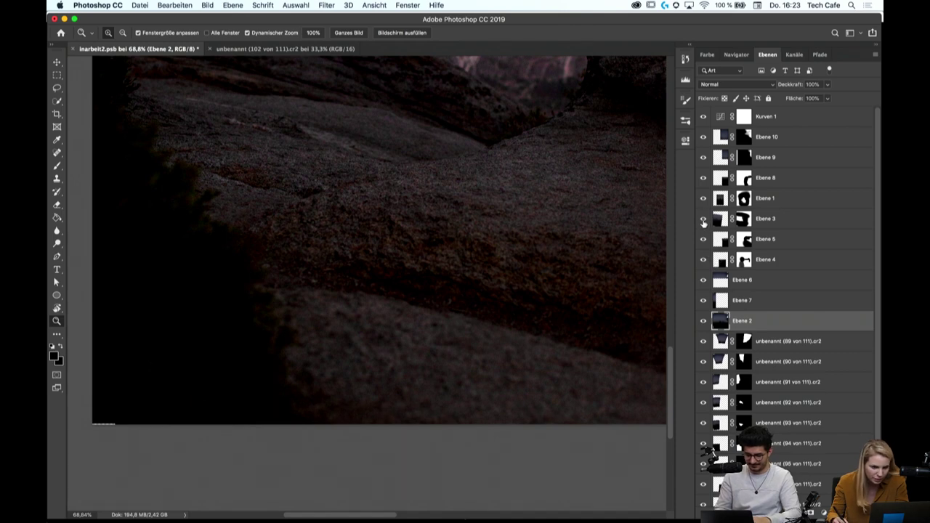
pyautogui.keyDown('alt'); pyautogui.click(644, 226); pyautogui.keyUp('alt')
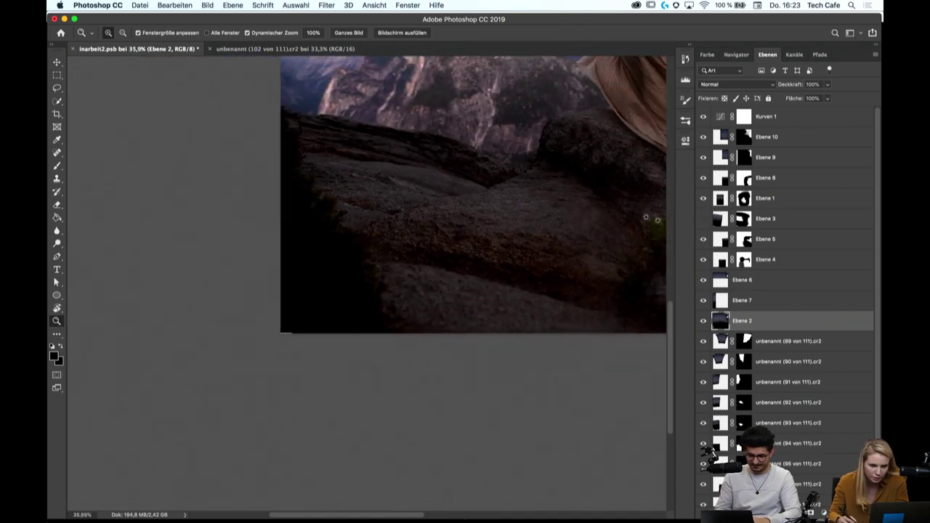
pyautogui.click(704, 220)
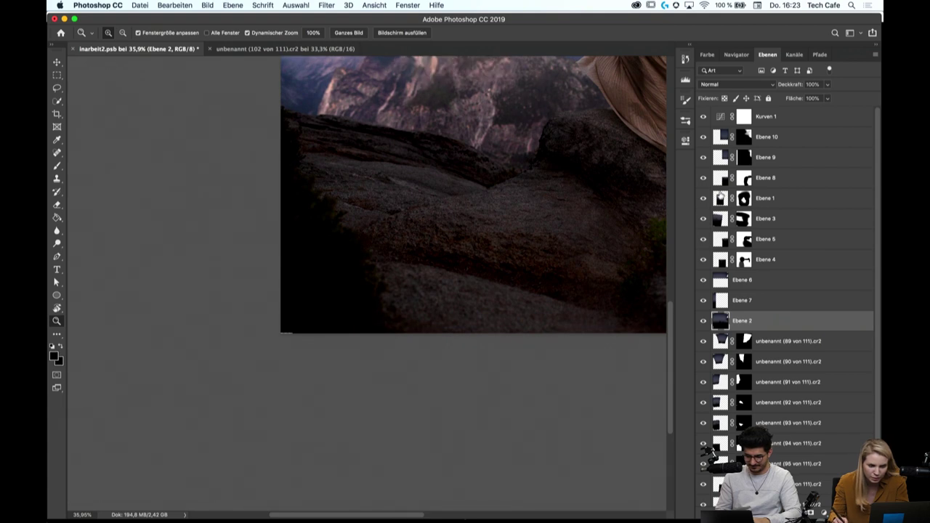
# Scale Ebene 7 to about 99.46% past the left canvas edge to close the gap
pyautogui.click(703, 301)
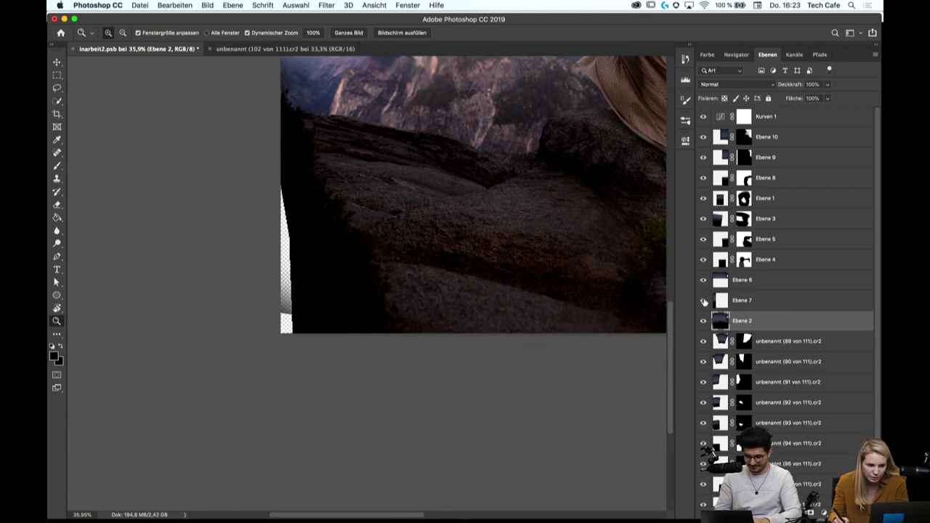
pyautogui.click(720, 300)
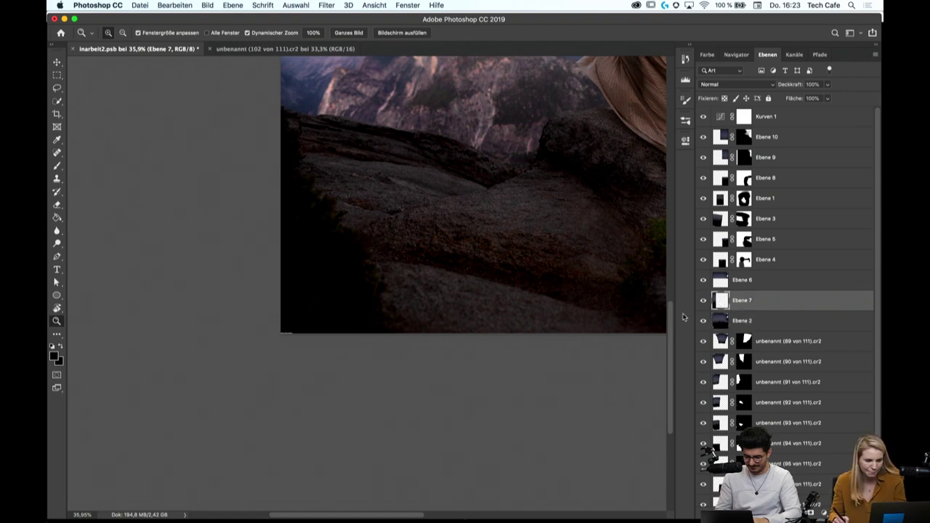
pyautogui.hotkey('ctrl', 't')
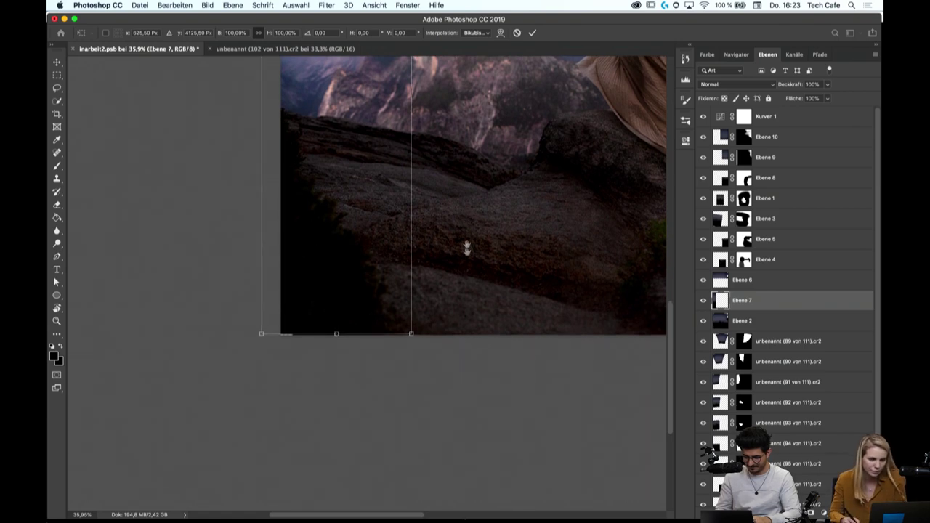
pyautogui.scroll(5, 467, 247)
pyautogui.moveTo(256, 79); pyautogui.dragTo(256, 79)
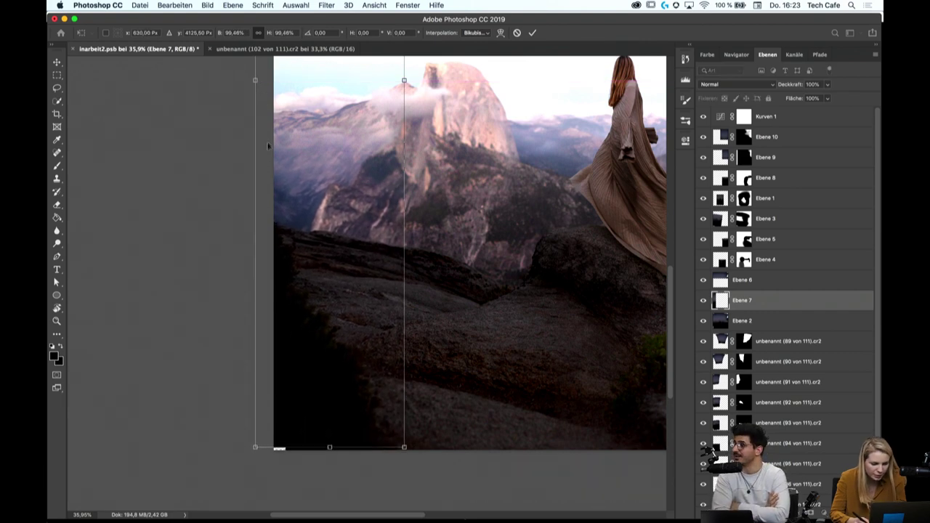
pyautogui.press('Return')
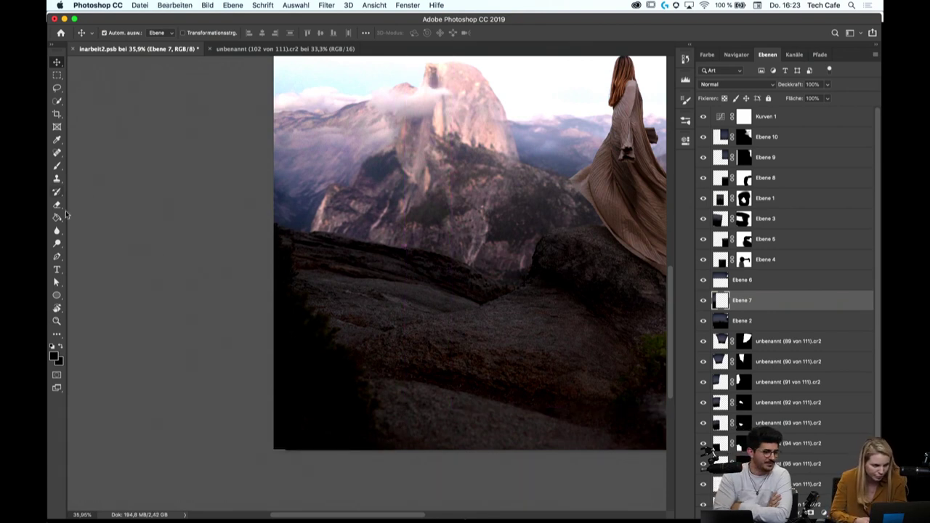
pyautogui.click(57, 179)
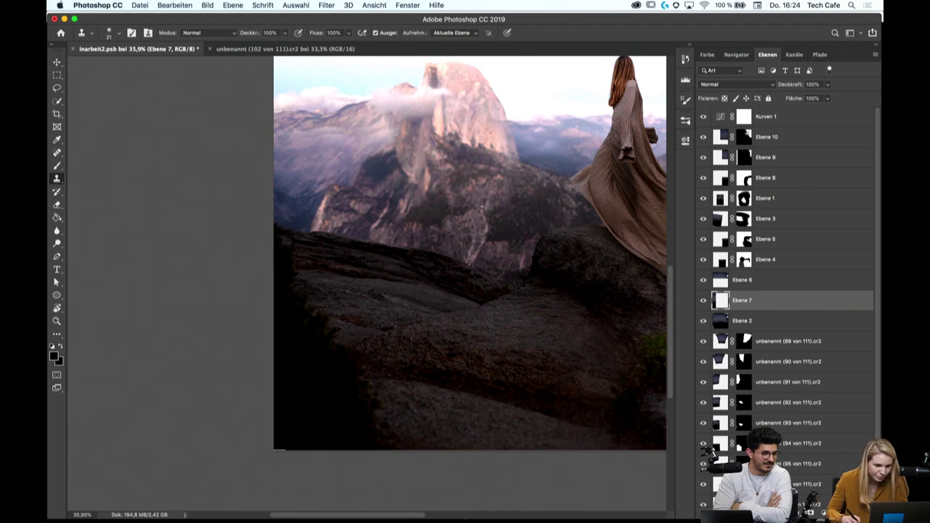
# Enlarge the Clone Stamp to a soft 428 px brush, select Ebene 6, and pan to the sky's top
pyautogui.rightClick(410, 318)
pyautogui.moveTo(491, 338); pyautogui.dragTo(497, 339)
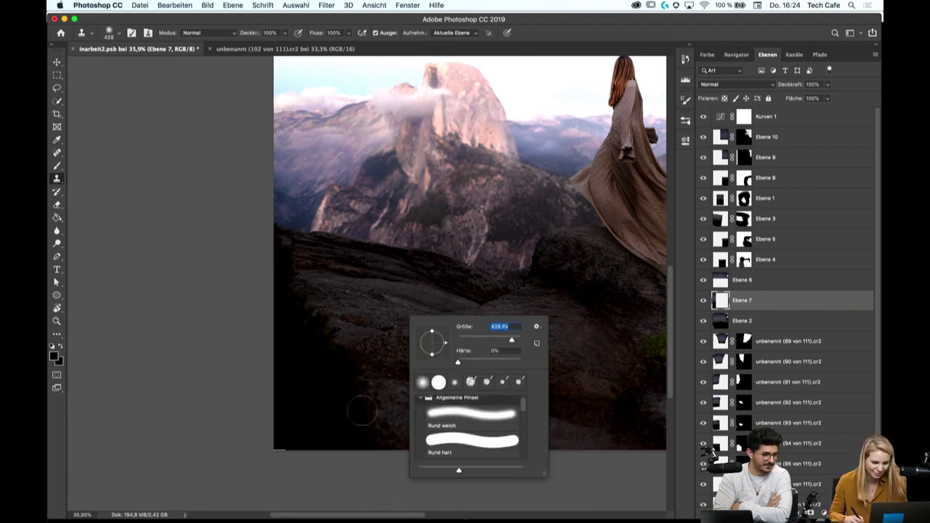
pyautogui.keyDown('alt'); pyautogui.click(298, 418); pyautogui.keyUp('alt')
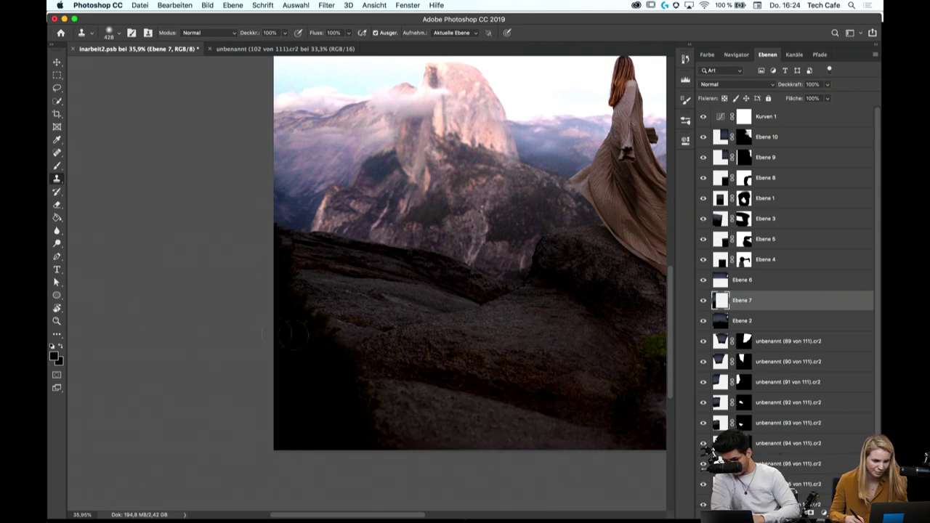
pyautogui.click(57, 320)
pyautogui.scroll(-5, 418, 270)
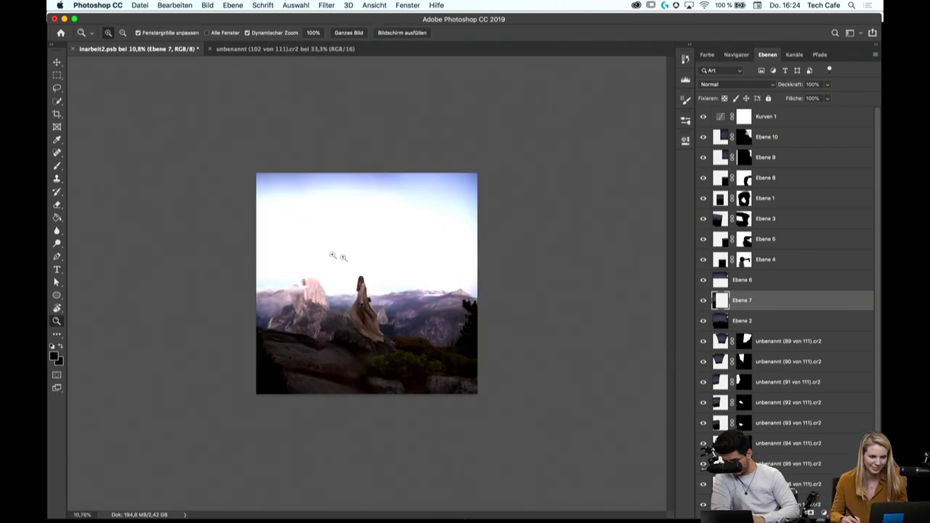
pyautogui.scroll(2, 460, 210)
pyautogui.scroll(1, 478, 213)
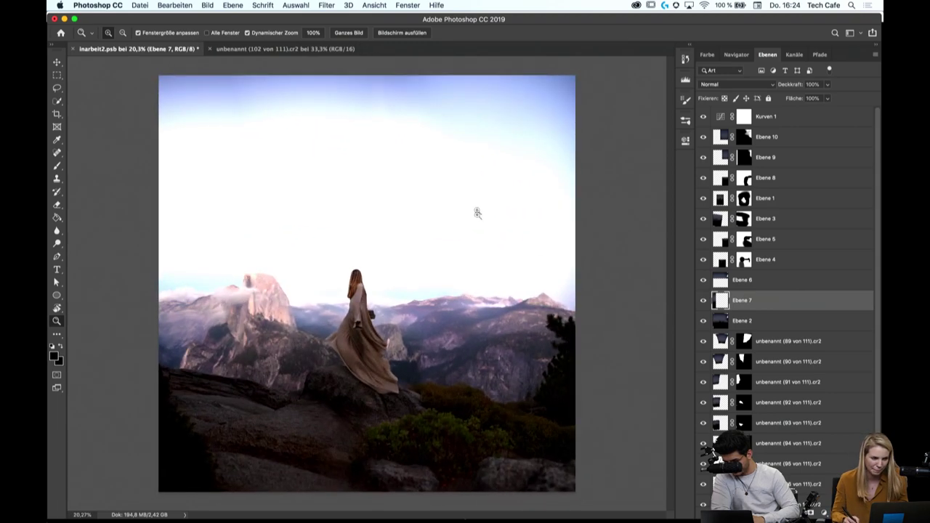
pyautogui.click(738, 281)
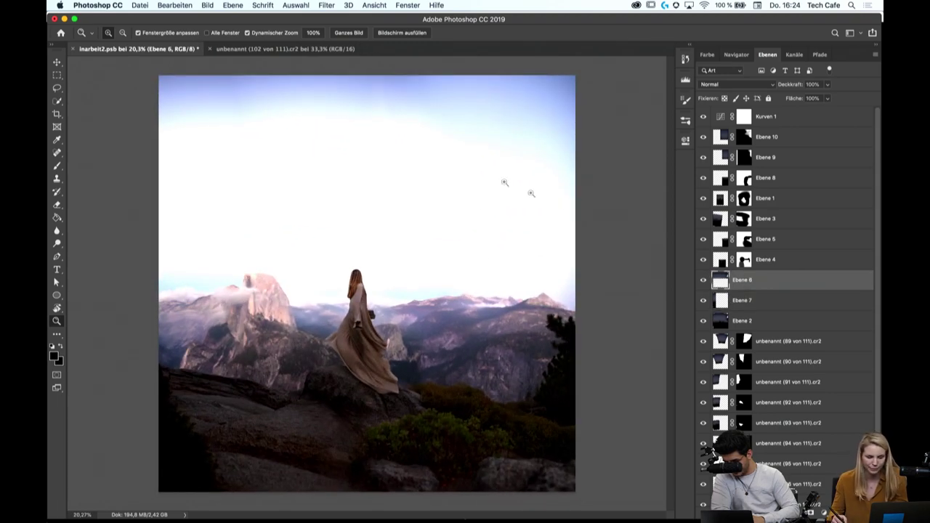
pyautogui.scroll(1, 426, 97)
pyautogui.scroll(1, 438, 114)
pyautogui.moveTo(438, 140); pyautogui.dragTo(442, 223)
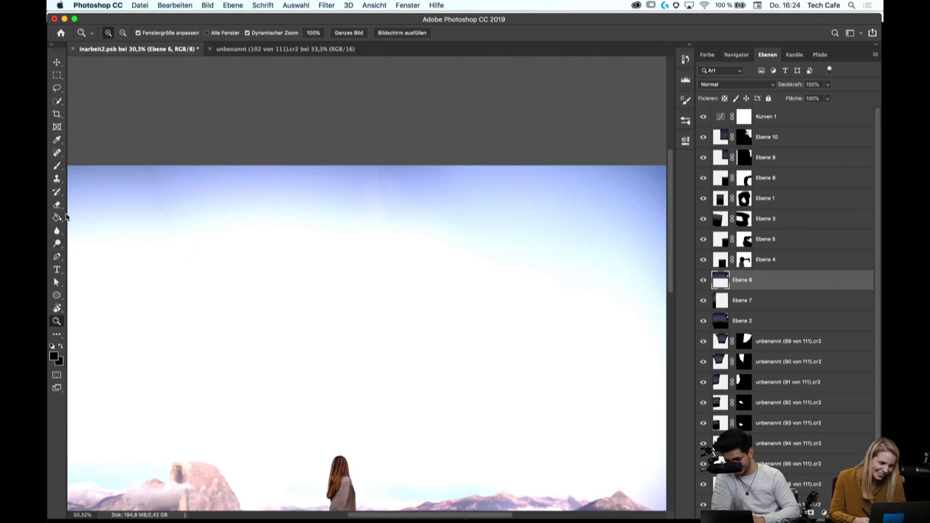
# Set the Clone Stamp brush to 1760 px and sample a sky source point
pyautogui.click(59, 182)
pyautogui.rightClick(493, 207)
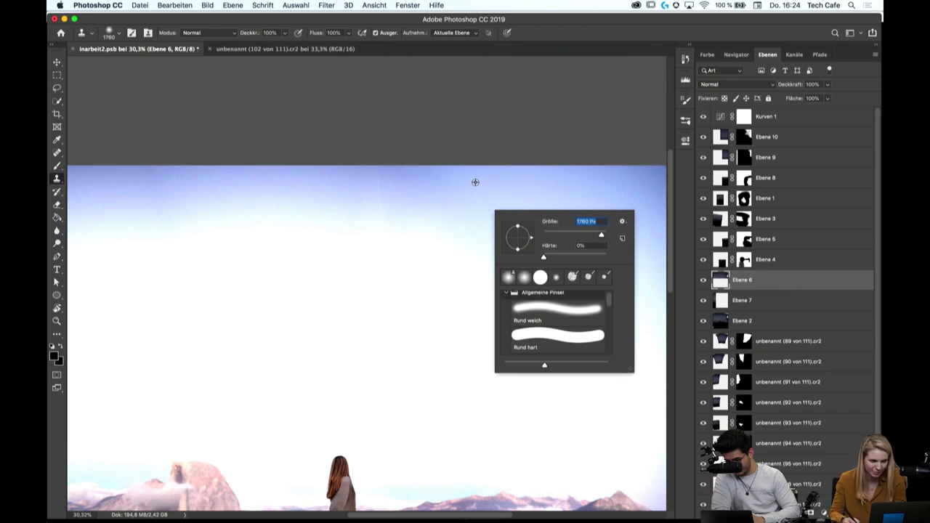
pyautogui.press('Escape')
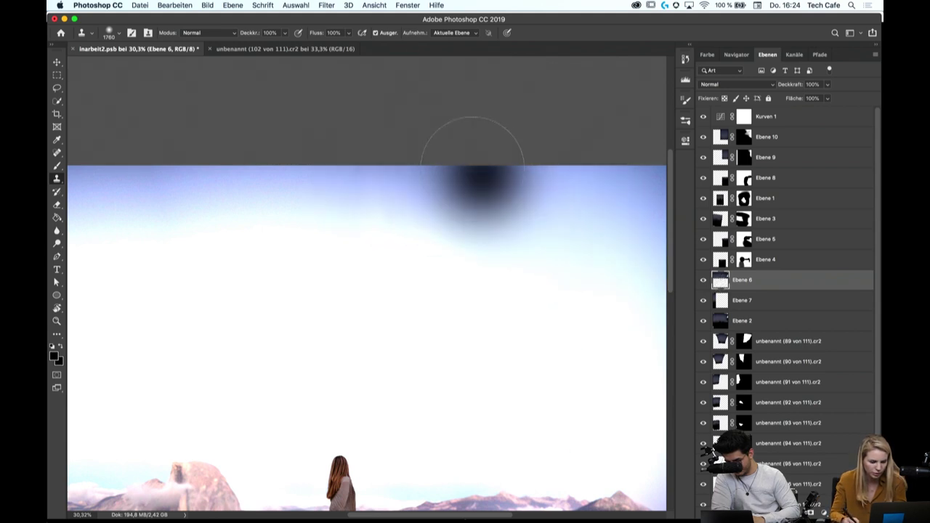
pyautogui.keyDown('alt'); pyautogui.click(432, 184); pyautogui.keyUp('alt')
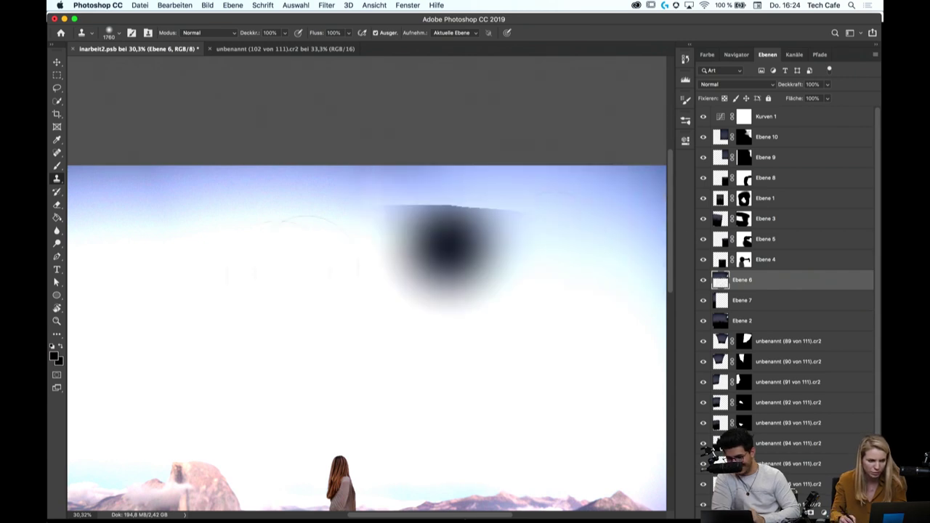
# Zoom so the sky fills the view and resample the clone source in the sky
pyautogui.press('z')
pyautogui.moveTo(319, 276); pyautogui.dragTo(299, 277)
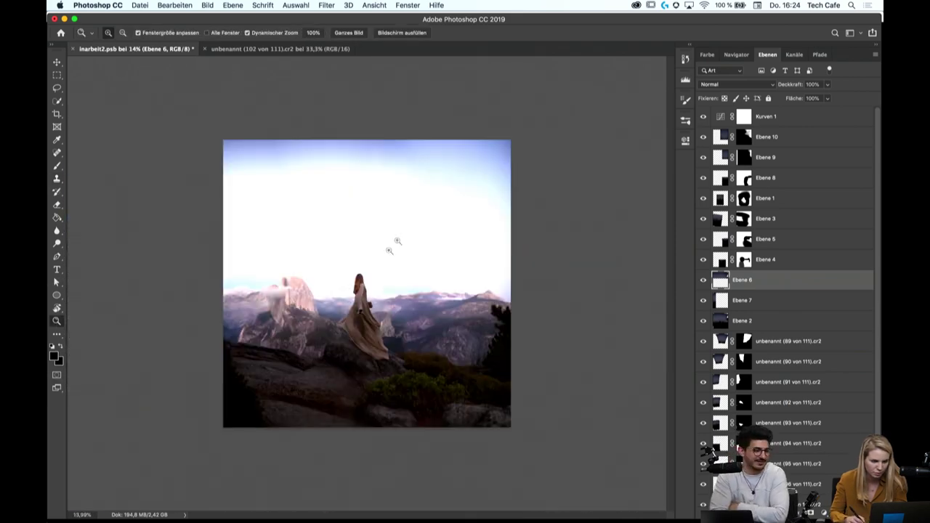
pyautogui.moveTo(400, 106); pyautogui.dragTo(442, 154)
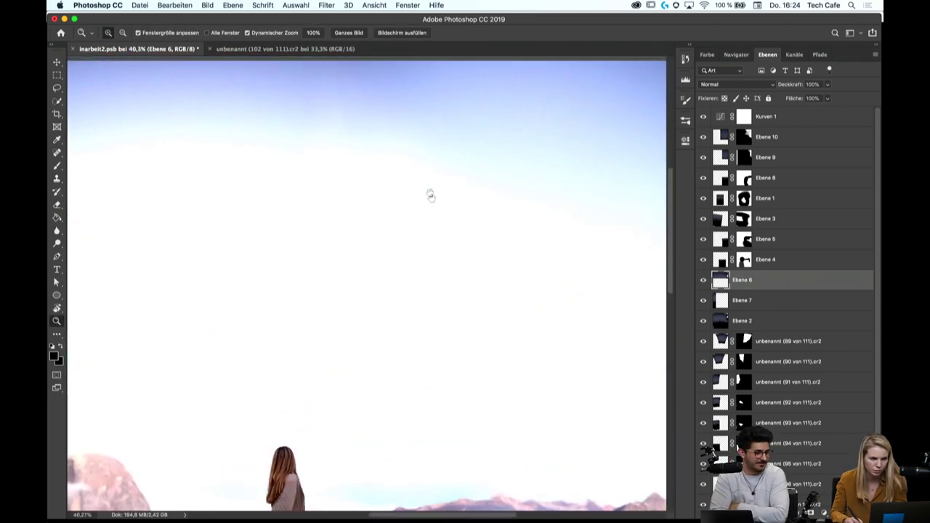
pyautogui.scroll(3, 428, 194)
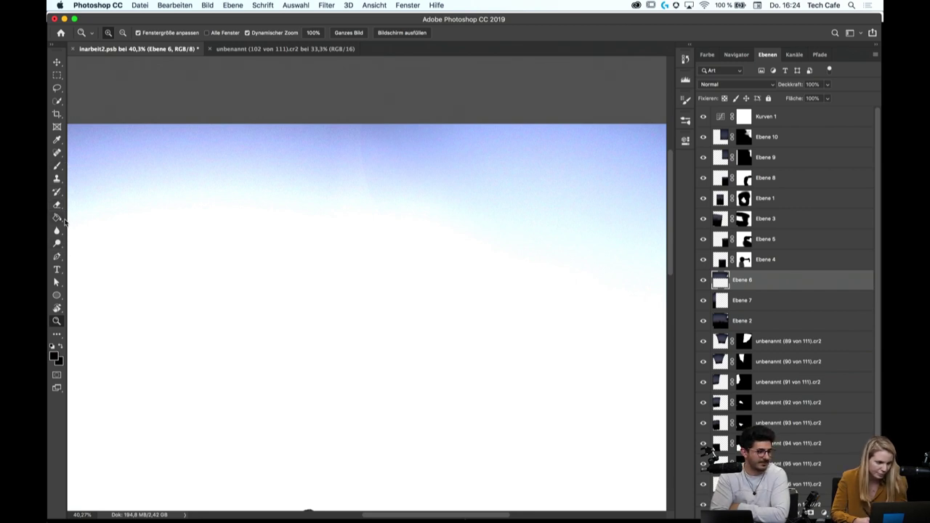
pyautogui.click(57, 178)
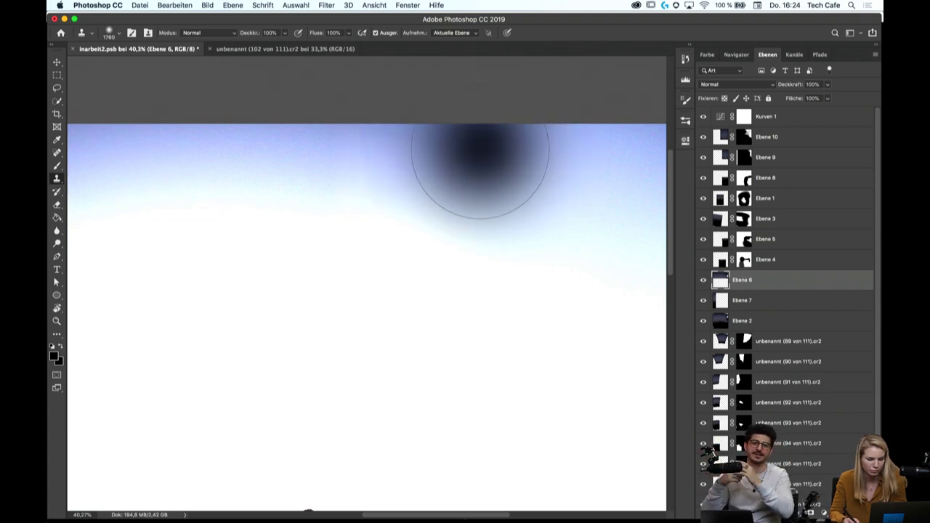
pyautogui.keyDown('alt'); pyautogui.click(480, 149); pyautogui.keyUp('alt')
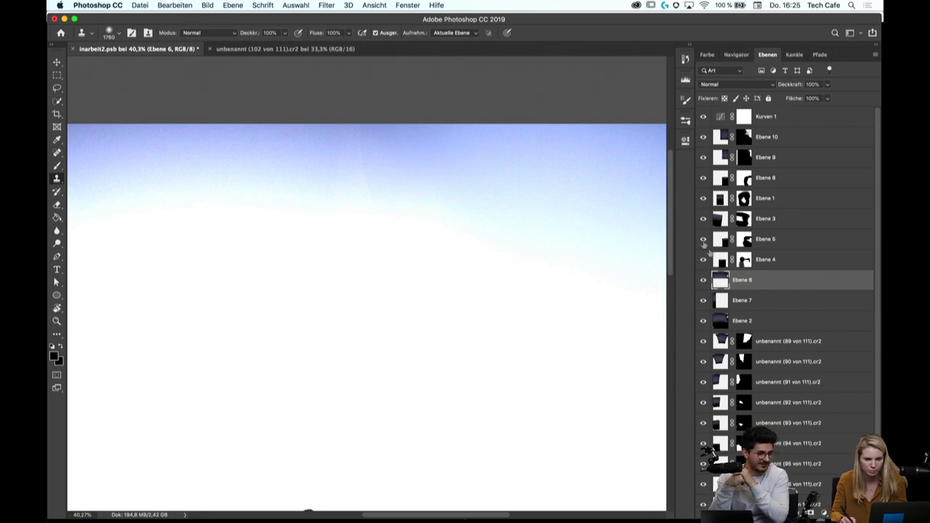
# Hide Ebene 6 briefly to compare, then make Ebene 6 the active layer again
pyautogui.click(703, 280)
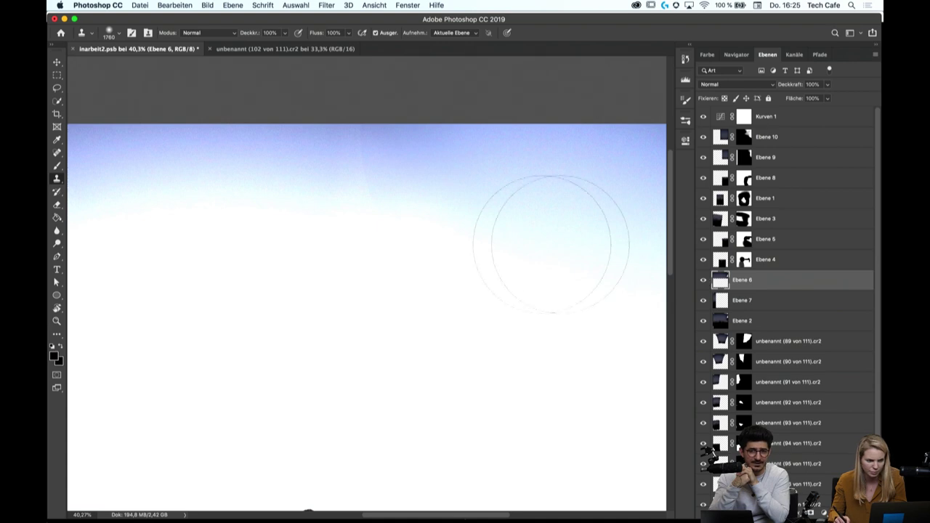
pyautogui.press('z')
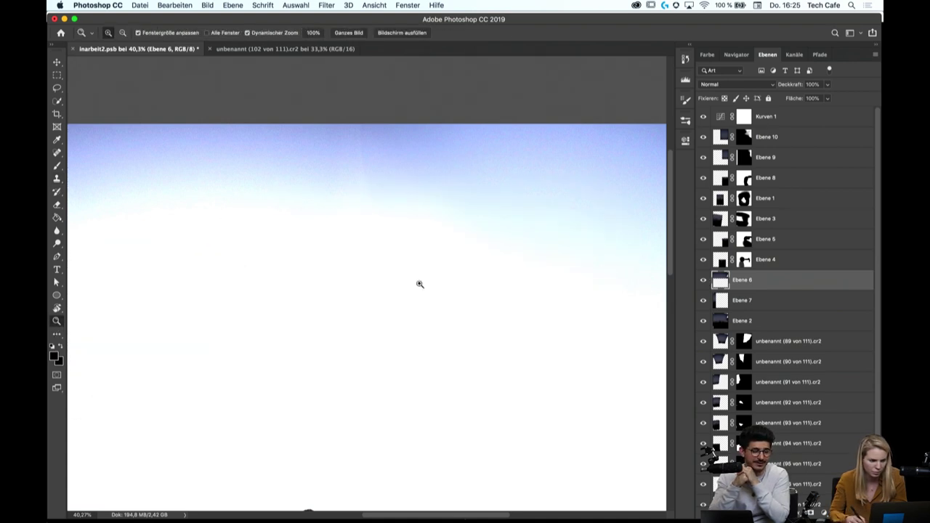
pyautogui.moveTo(419, 284); pyautogui.dragTo(371, 260)
pyautogui.moveTo(349, 366); pyautogui.dragTo(406, 307)
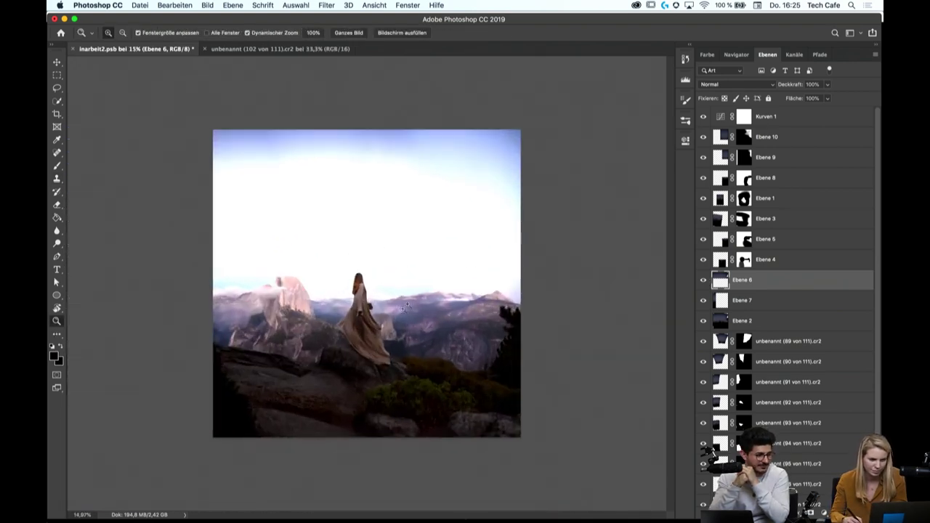
pyautogui.click(719, 305)
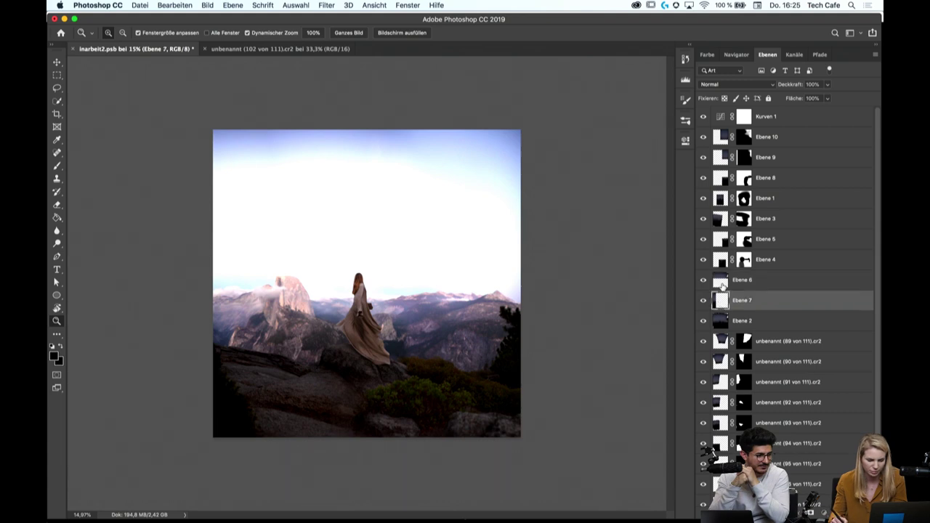
pyautogui.click(722, 282)
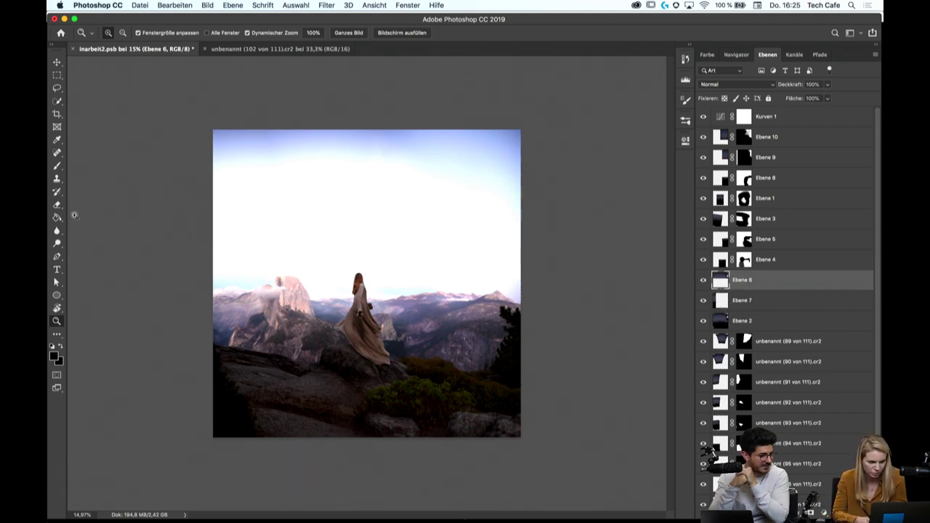
# Clone sky over the upper image area, undoing each dark clone stroke
pyautogui.click(57, 178)
pyautogui.moveTo(428, 195); pyautogui.dragTo(458, 185)
pyautogui.hotkey('ctrl', 'z')
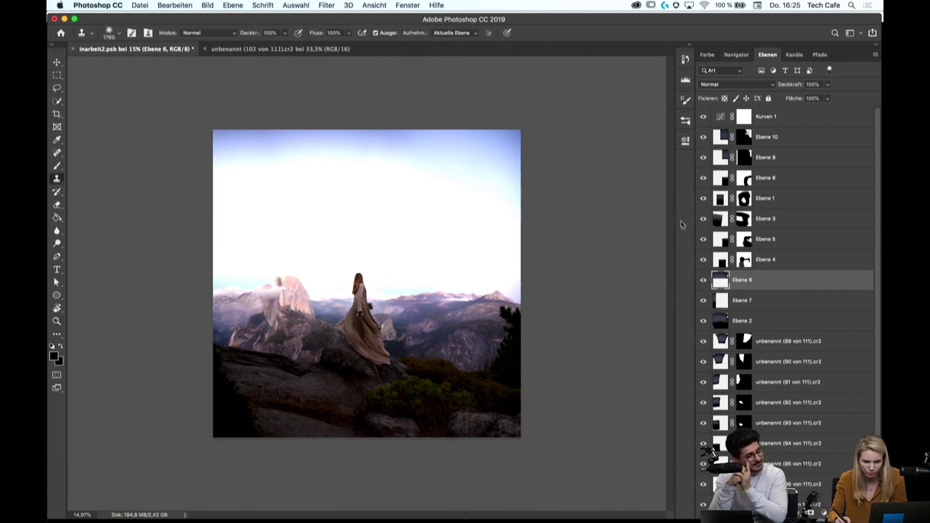
pyautogui.click(411, 149)
pyautogui.hotkey('ctrl', 'z')
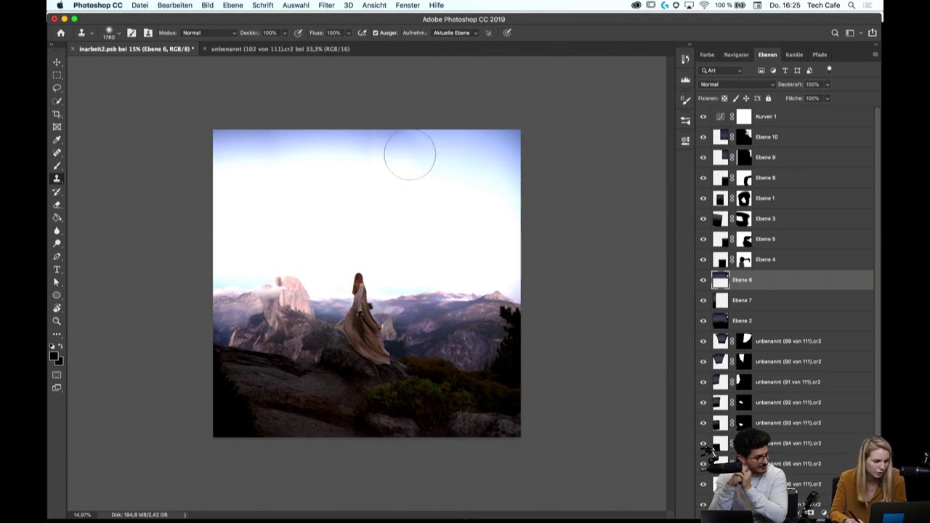
pyautogui.click(407, 152)
pyautogui.hotkey('ctrl', 'z')
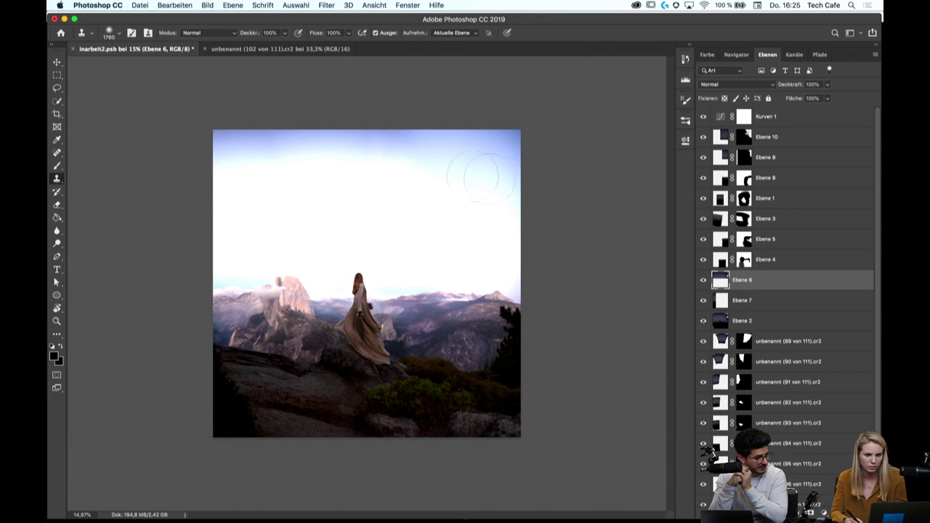
# Toggle Ebene 6's visibility to compare the sky with and without it
pyautogui.click(705, 280)
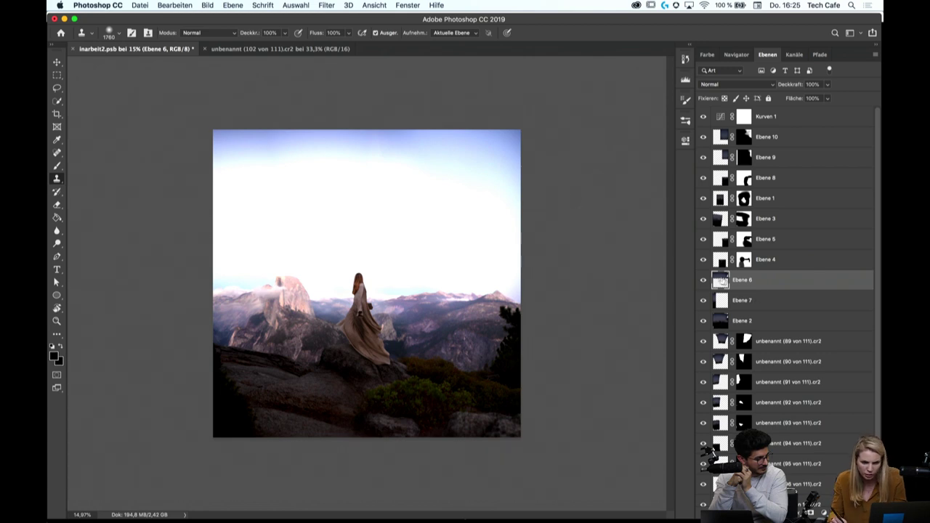
pyautogui.click(705, 283)
pyautogui.click(705, 285)
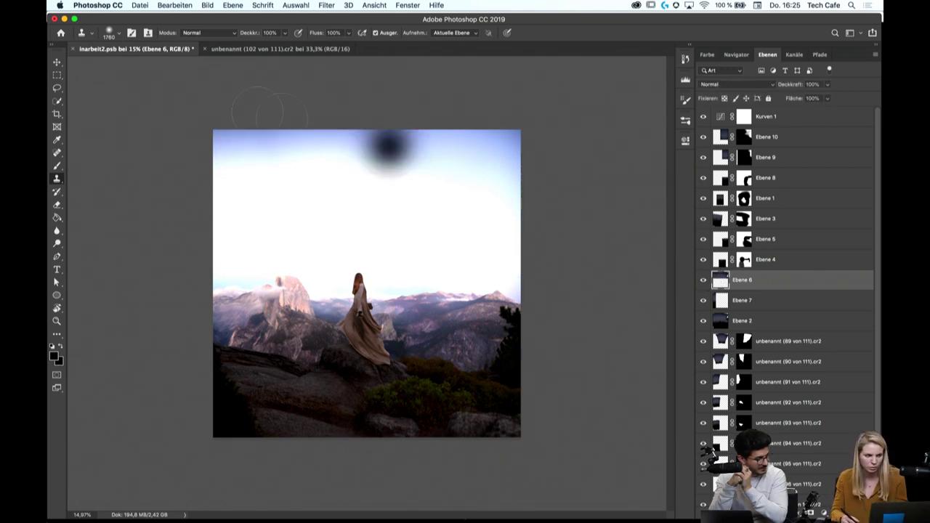
# Free-transform the Ebene 6 sky slightly right and down and commit it
pyautogui.hotkey('ctrl', 't')
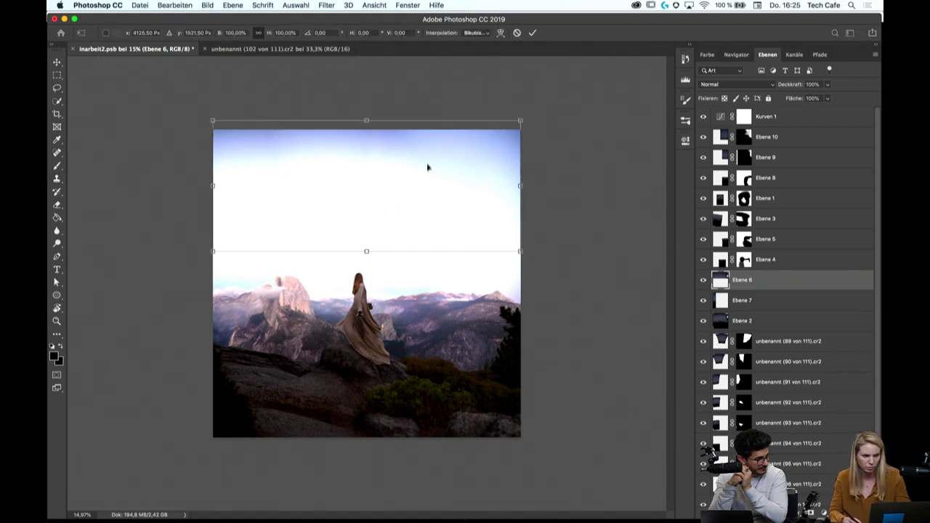
pyautogui.moveTo(428, 166); pyautogui.dragTo(457, 218)
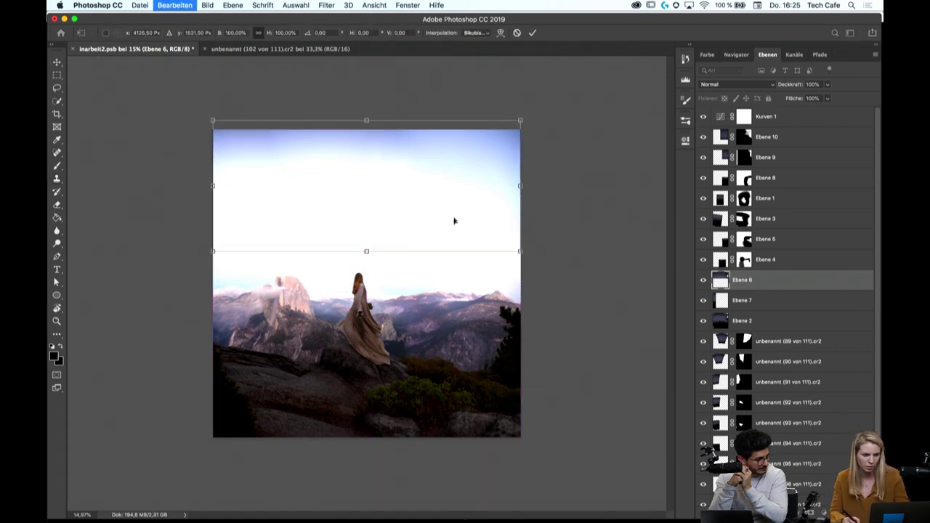
pyautogui.press('Return')
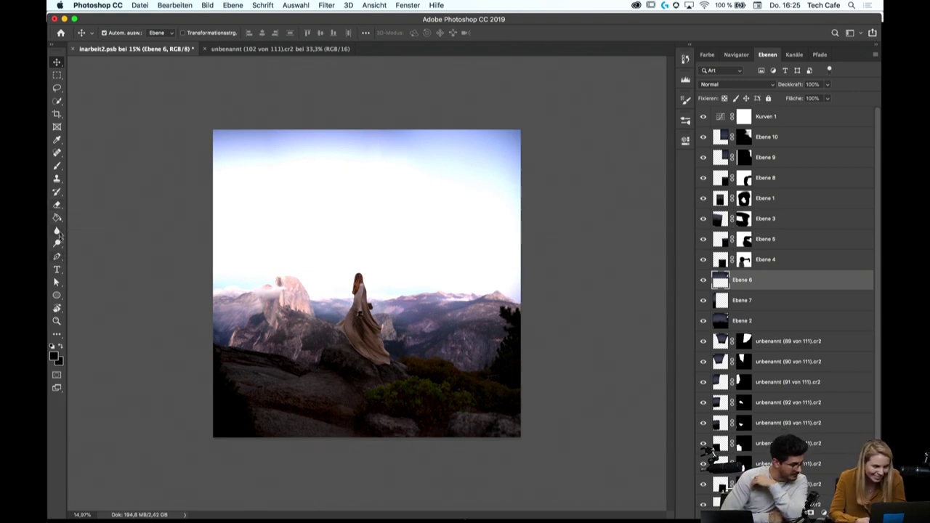
# Sample sky with the Clone Stamp, reactivate Ebene 6, and zoom in on the sky
pyautogui.click(56, 178)
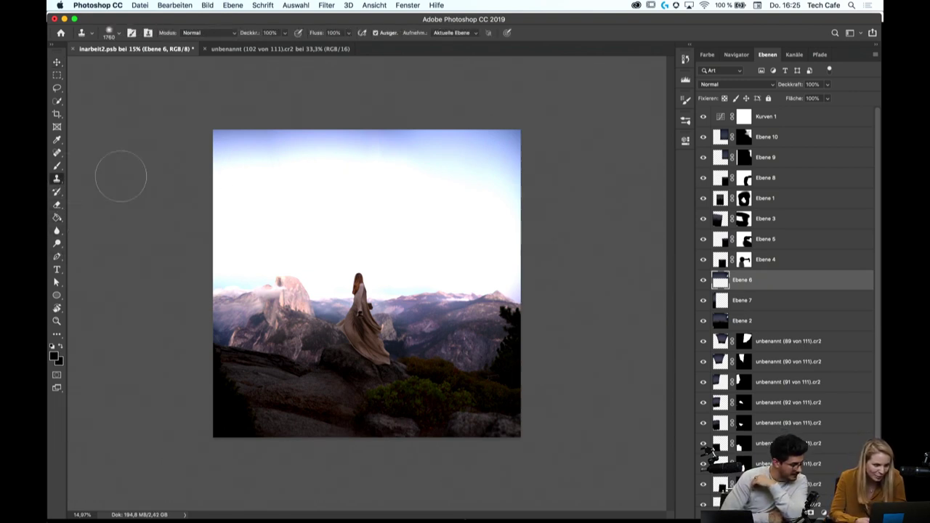
pyautogui.keyDown('alt'); pyautogui.click(410, 134); pyautogui.keyUp('alt')
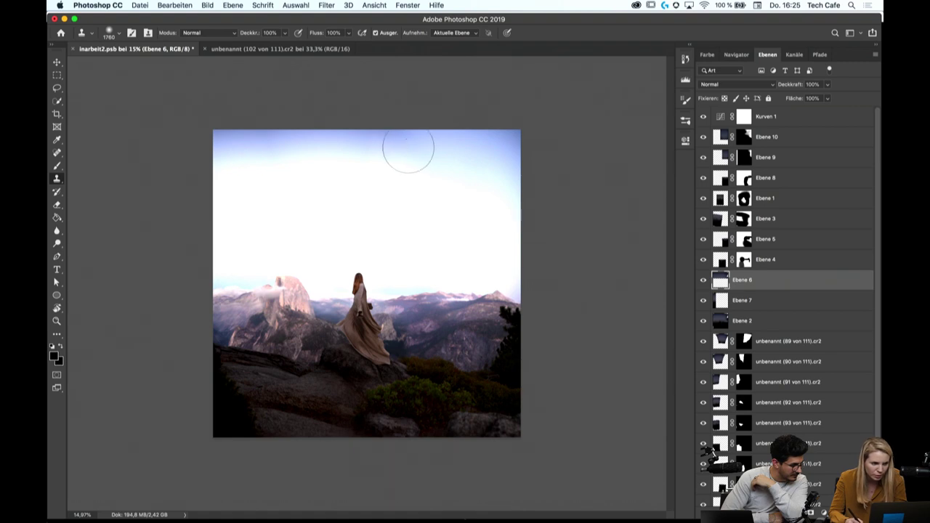
pyautogui.keyDown('alt'); pyautogui.click(411, 146); pyautogui.keyUp('alt')
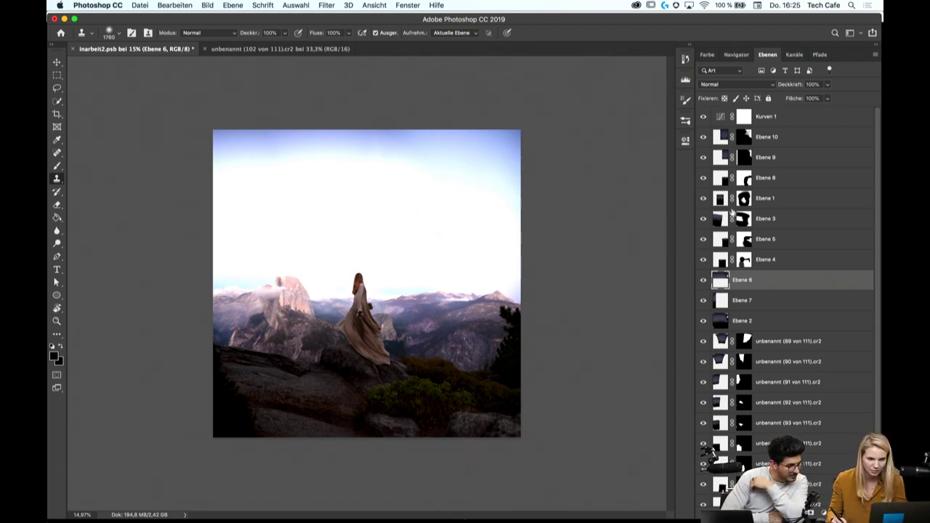
pyautogui.click(722, 326)
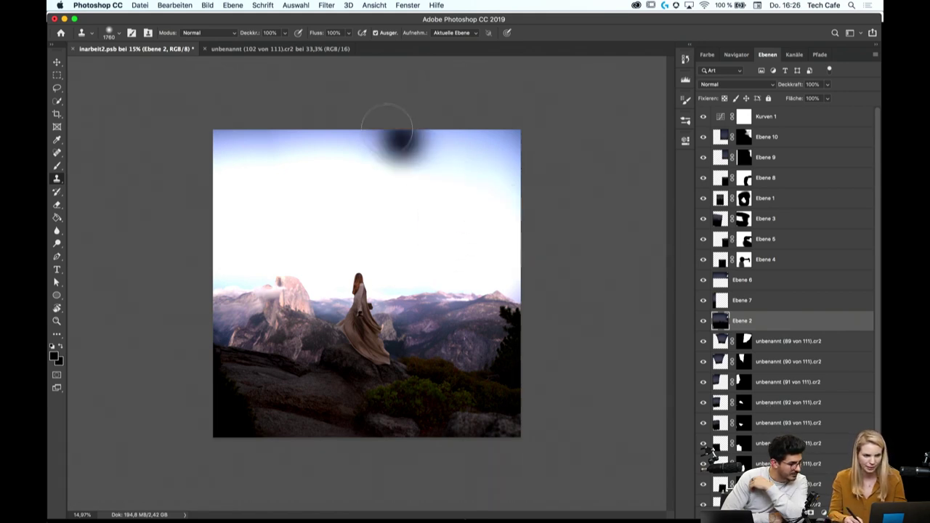
pyautogui.click(748, 280)
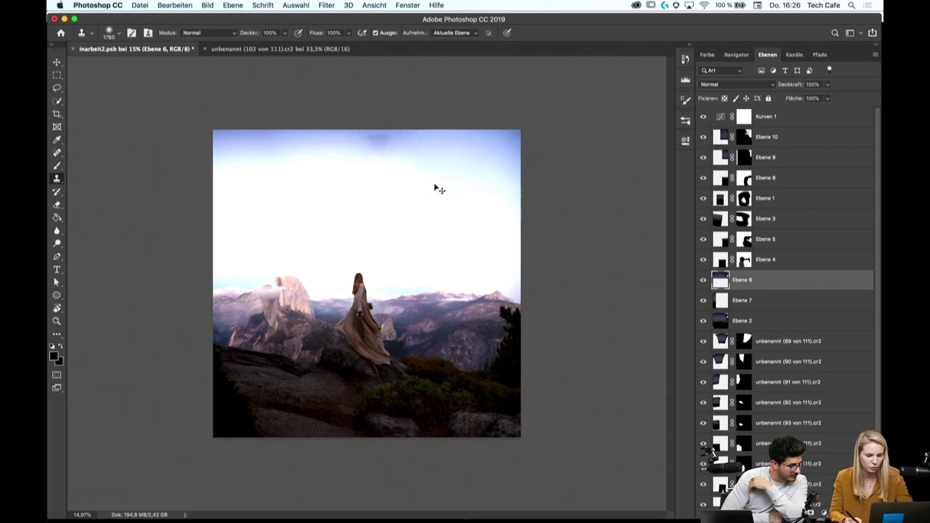
pyautogui.click(56, 321)
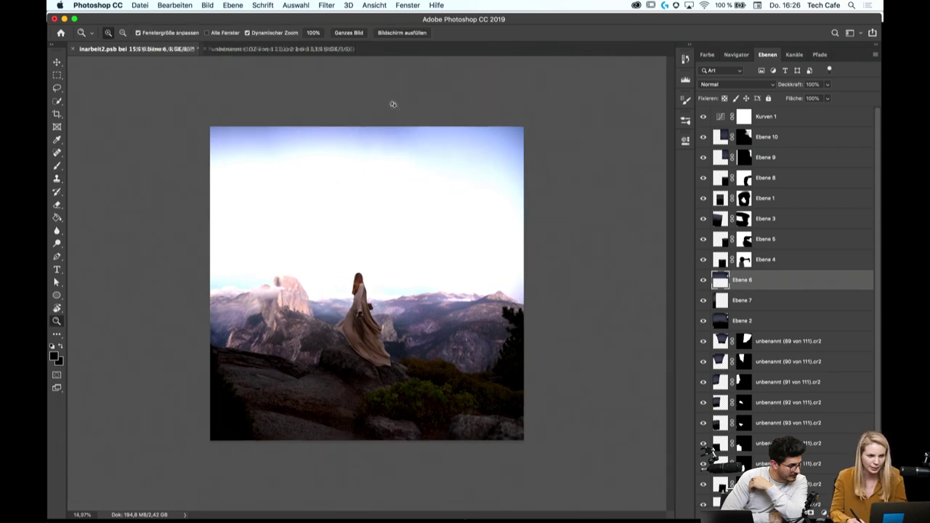
pyautogui.moveTo(392, 101); pyautogui.dragTo(431, 150)
pyautogui.scroll(5, 429, 139)
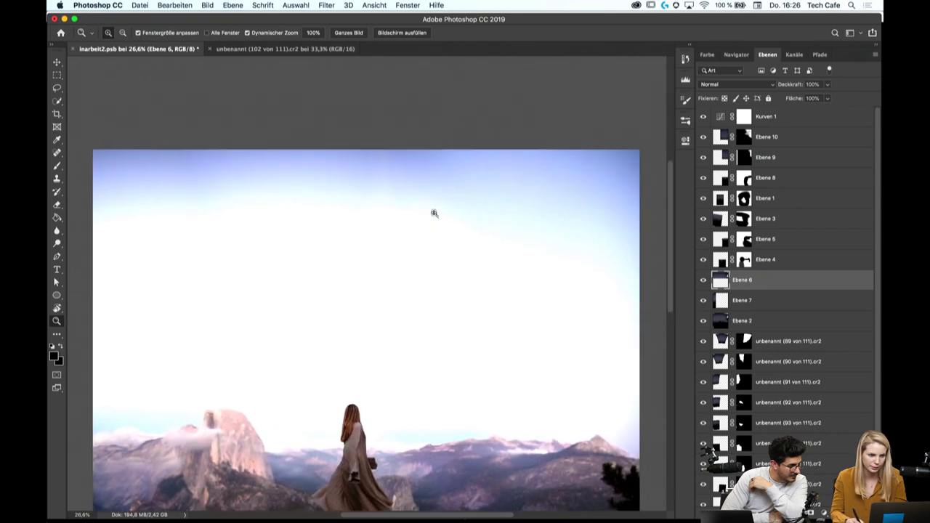
# Set a clone source in the upper sky and bring the sky's top edge into view
pyautogui.click(57, 180)
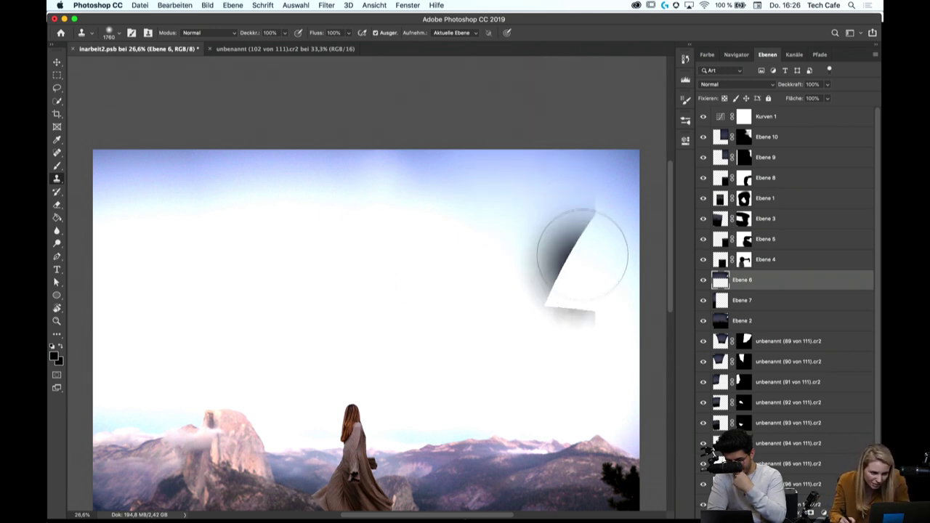
pyautogui.keyDown('alt'); pyautogui.click(355, 157); pyautogui.keyUp('alt')
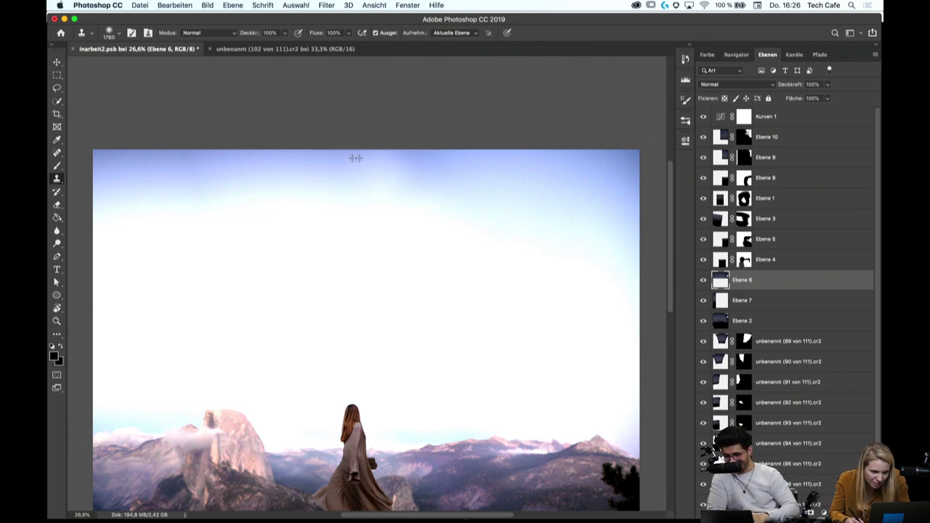
pyautogui.keyDown('alt'); pyautogui.click(314, 162); pyautogui.keyUp('alt')
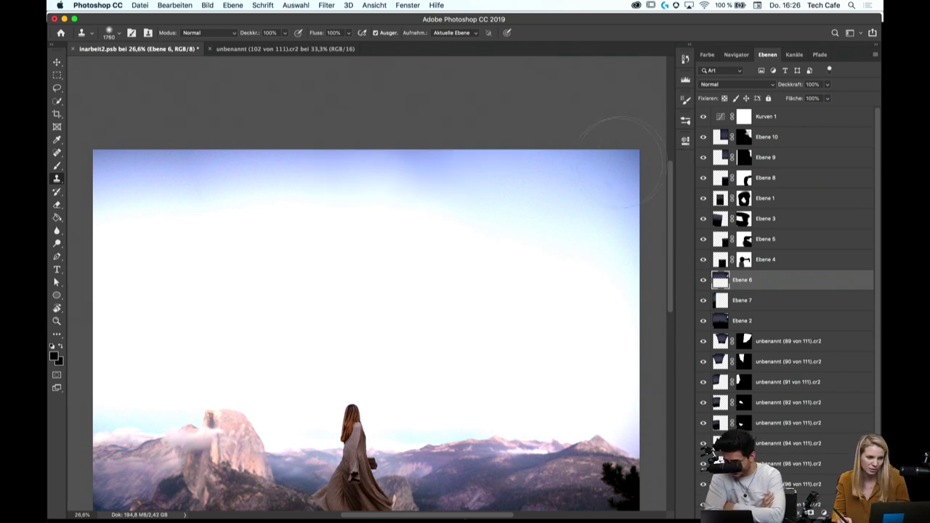
pyautogui.press('z')
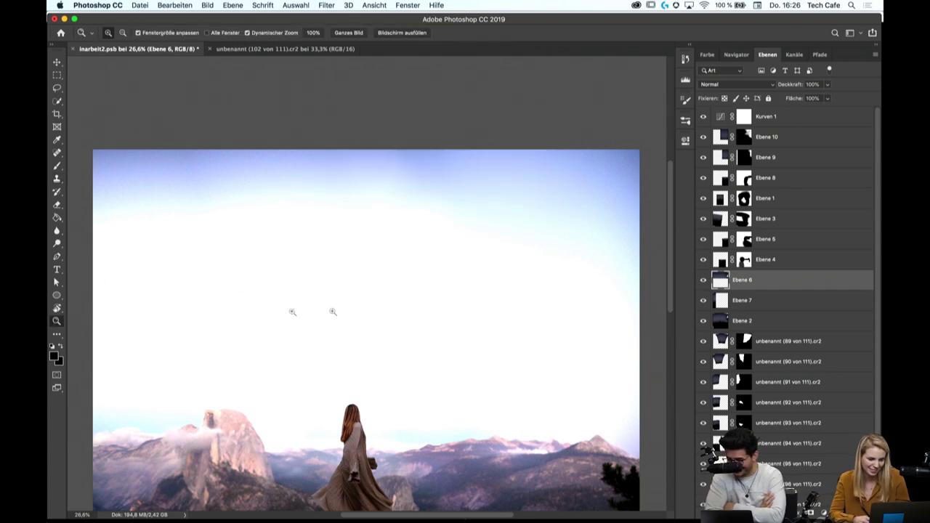
pyautogui.moveTo(441, 322); pyautogui.dragTo(399, 321)
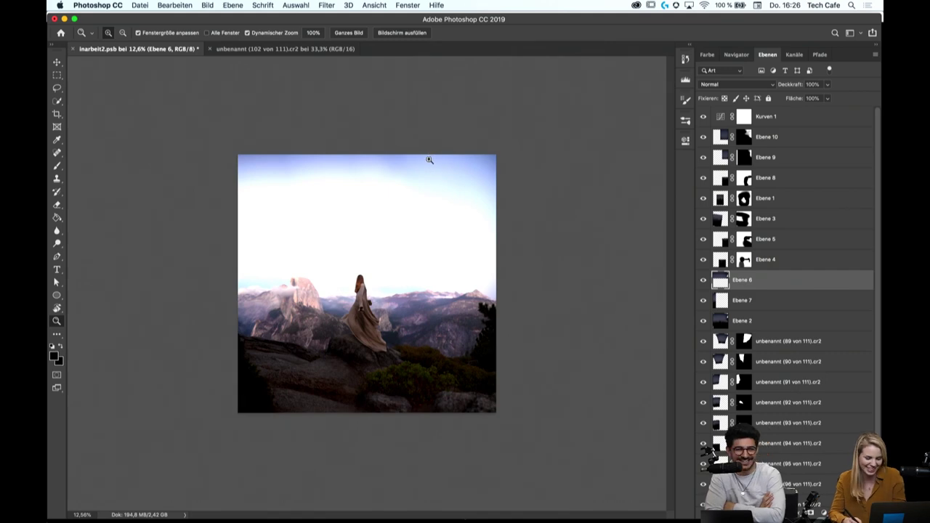
pyautogui.moveTo(409, 119)
pyautogui.mouseDown()
pyautogui.moveTo(437, 122)
pyautogui.moveTo(451, 147)
pyautogui.mouseUp()
pyautogui.moveTo(439, 200); pyautogui.dragTo(444, 285)
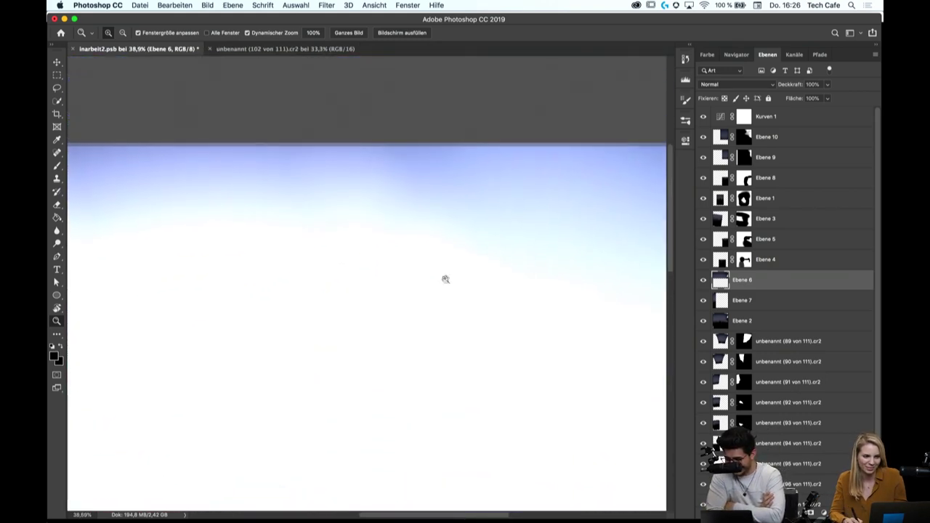
# Clone blue sky along the top edge, undoing the dark patches it leaves
pyautogui.click(57, 178)
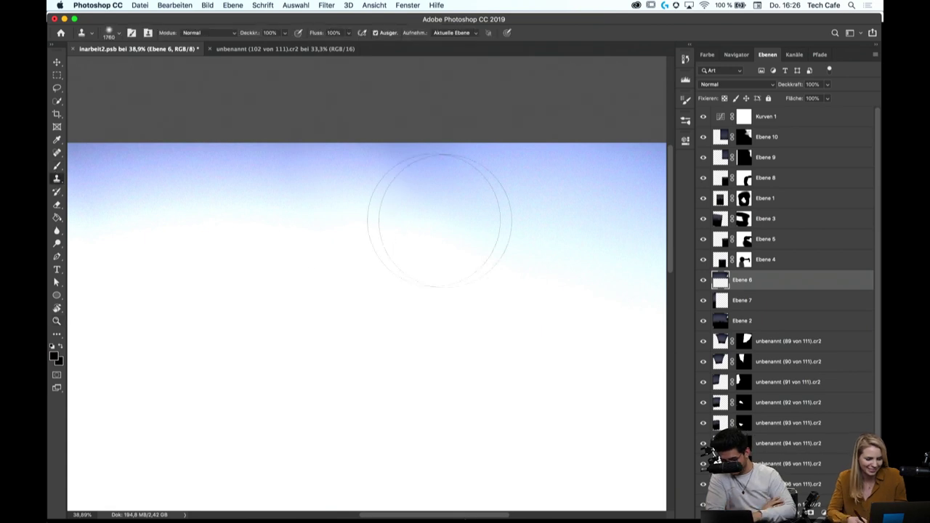
pyautogui.keyDown('alt'); pyautogui.click(473, 157); pyautogui.keyUp('alt')
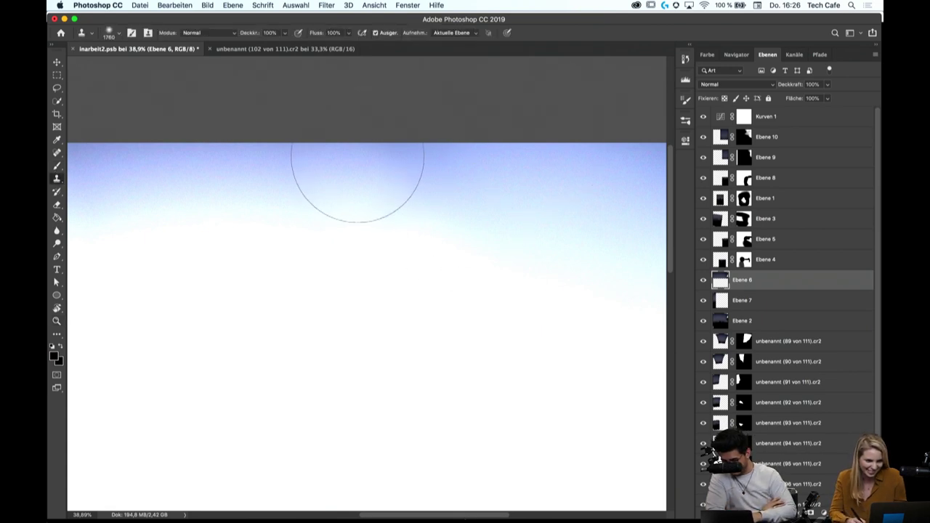
pyautogui.click(334, 180)
pyautogui.moveTo(334, 154)
pyautogui.mouseDown()
pyautogui.moveTo(313, 153)
pyautogui.moveTo(364, 165)
pyautogui.moveTo(370, 155)
pyautogui.moveTo(469, 192)
pyautogui.mouseUp()
pyautogui.press('super+z')
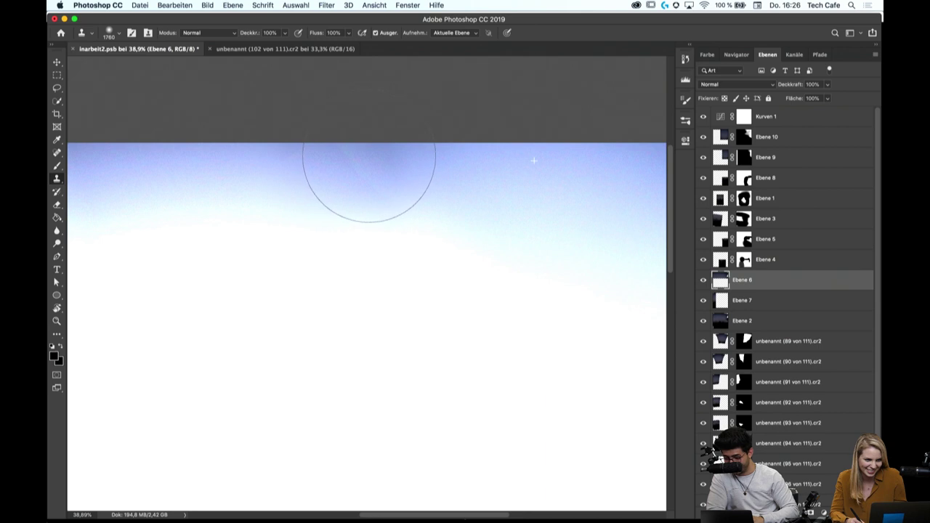
pyautogui.keyDown('alt'); pyautogui.click(193, 166); pyautogui.keyUp('alt')
pyautogui.moveTo(319, 168); pyautogui.dragTo(342, 178)
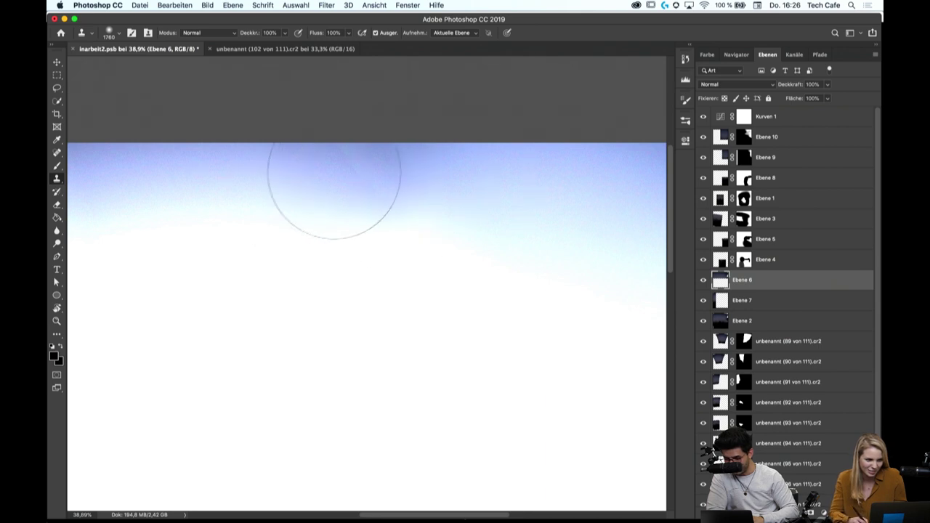
pyautogui.press('super+z')
# Zoom out to view the full composite
pyautogui.press('z')
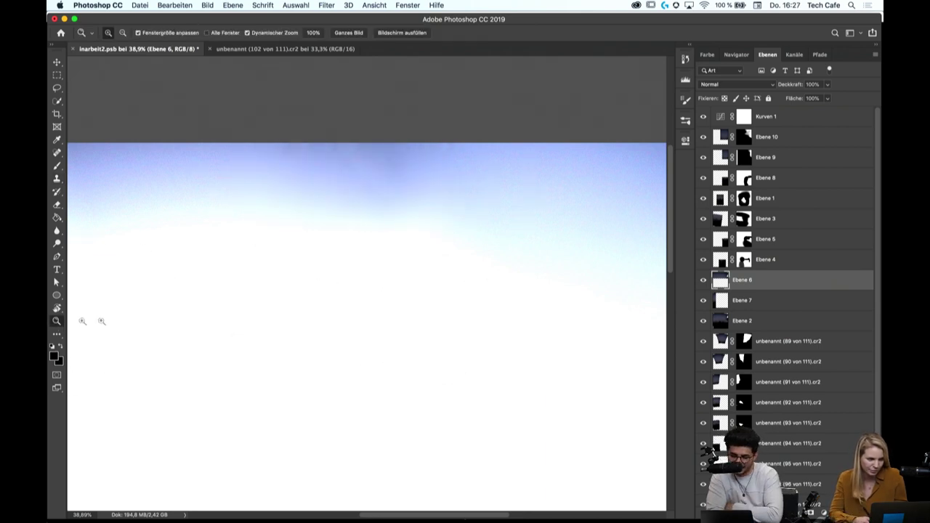
pyautogui.press('super+0')
pyautogui.moveTo(416, 121)
pyautogui.mouseDown()
pyautogui.moveTo(412, 108)
pyautogui.moveTo(428, 121)
pyautogui.moveTo(424, 143)
pyautogui.mouseUp()
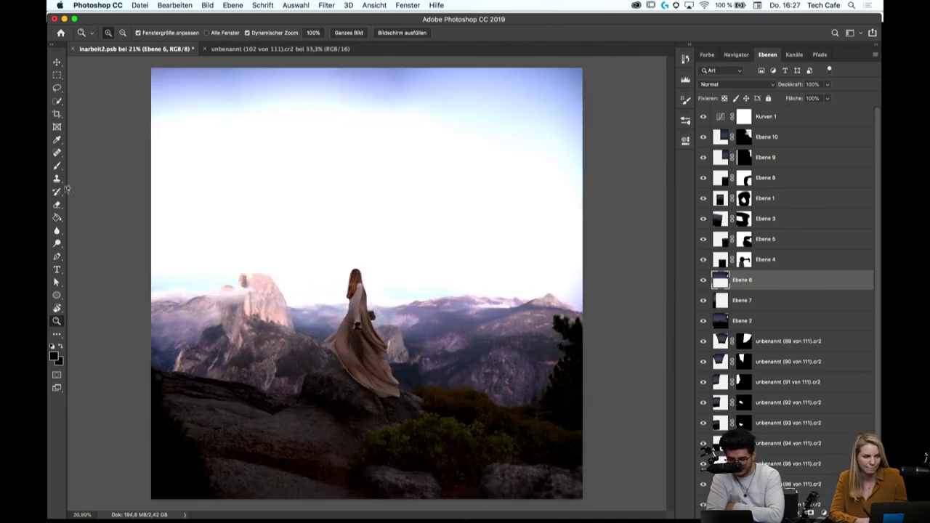
# Enlarge the Clone Stamp brush to 2120 px and sample a new upper-sky source
pyautogui.click(58, 179)
pyautogui.rightClick(408, 183)
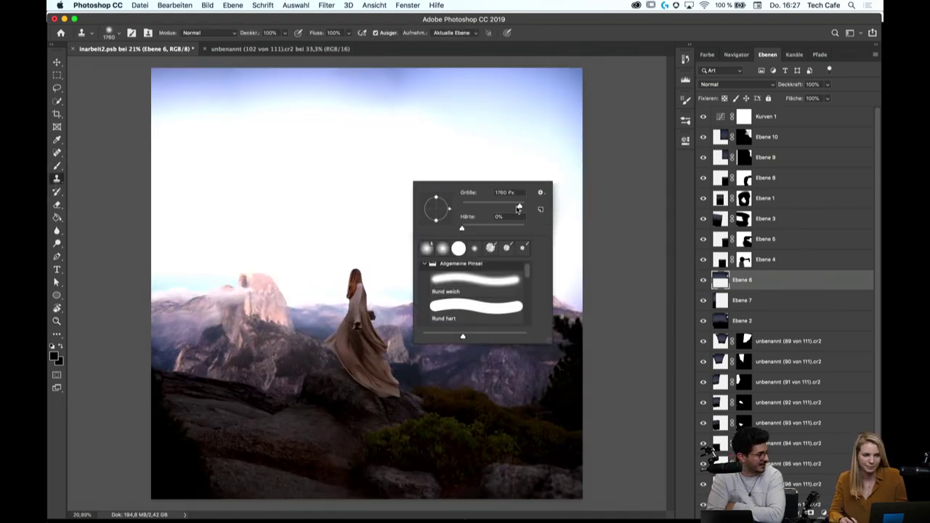
pyautogui.moveTo(519, 209); pyautogui.dragTo(519, 210)
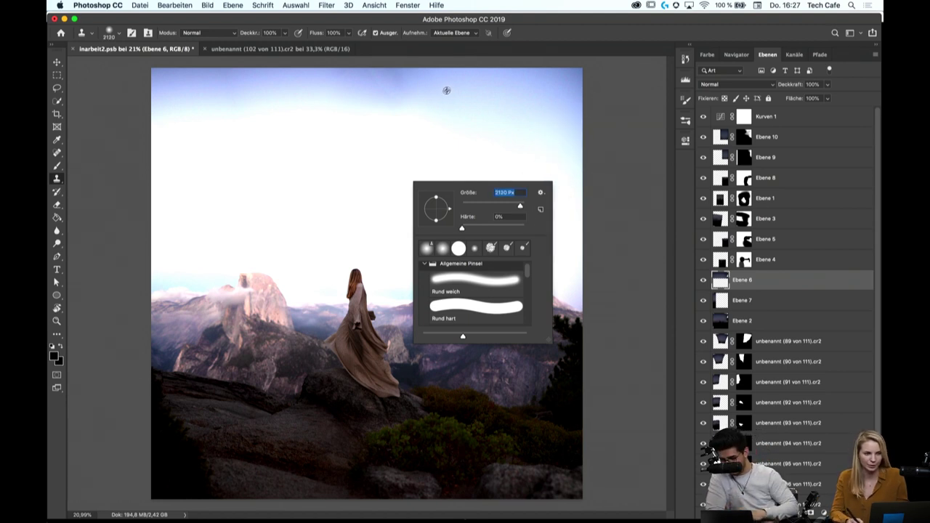
pyautogui.press('Return')
pyautogui.click(388, 91)
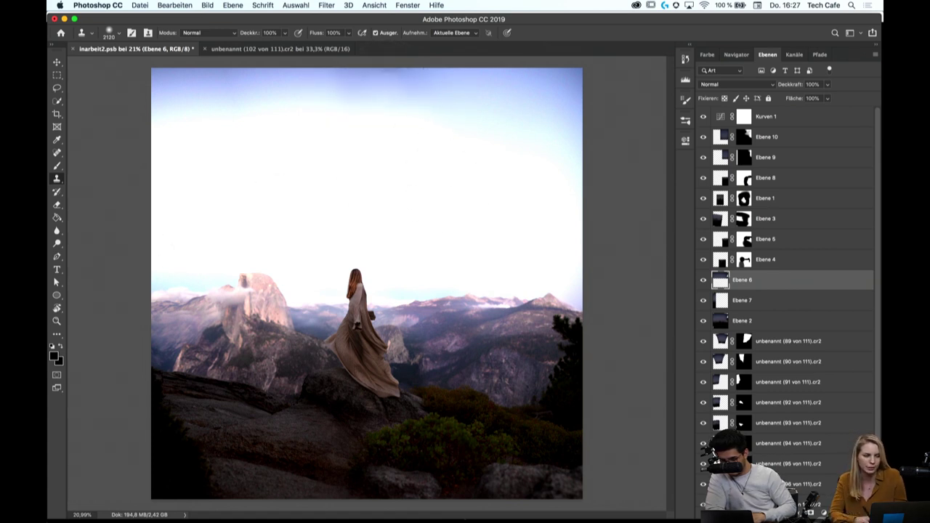
# Zoom to the sky's top edge, undo the last clone stroke, and zoom back out
pyautogui.click(56, 321)
pyautogui.moveTo(436, 151); pyautogui.dragTo(426, 181)
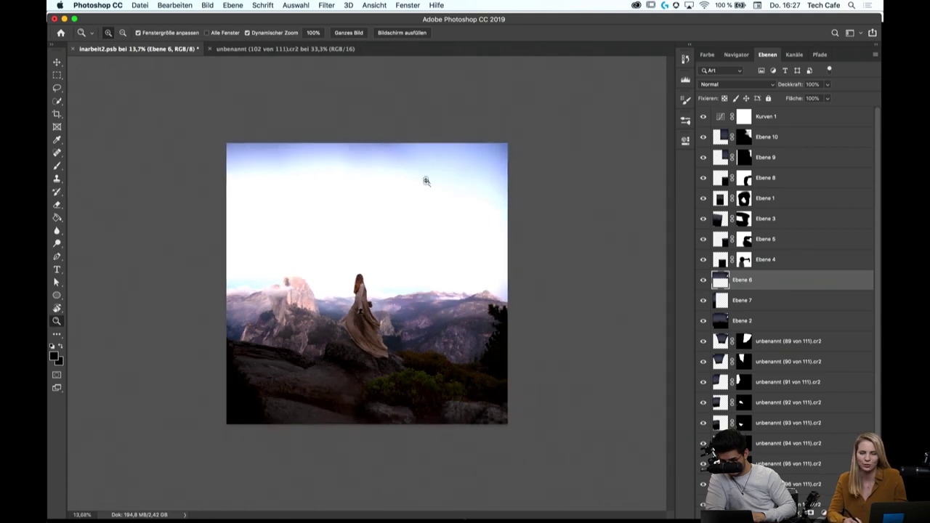
pyautogui.moveTo(422, 74)
pyautogui.mouseDown()
pyautogui.moveTo(407, 93)
pyautogui.moveTo(436, 124)
pyautogui.moveTo(420, 184)
pyautogui.mouseUp()
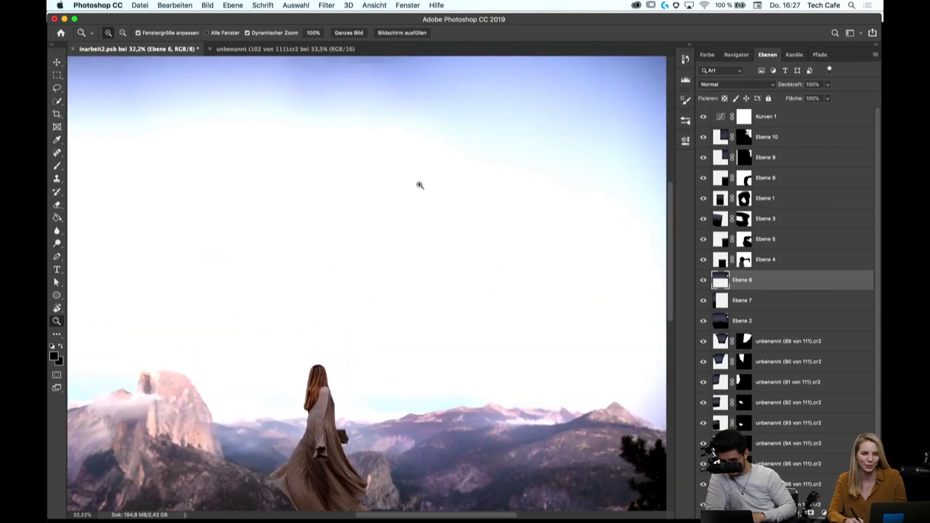
pyautogui.moveTo(409, 122); pyautogui.dragTo(421, 222)
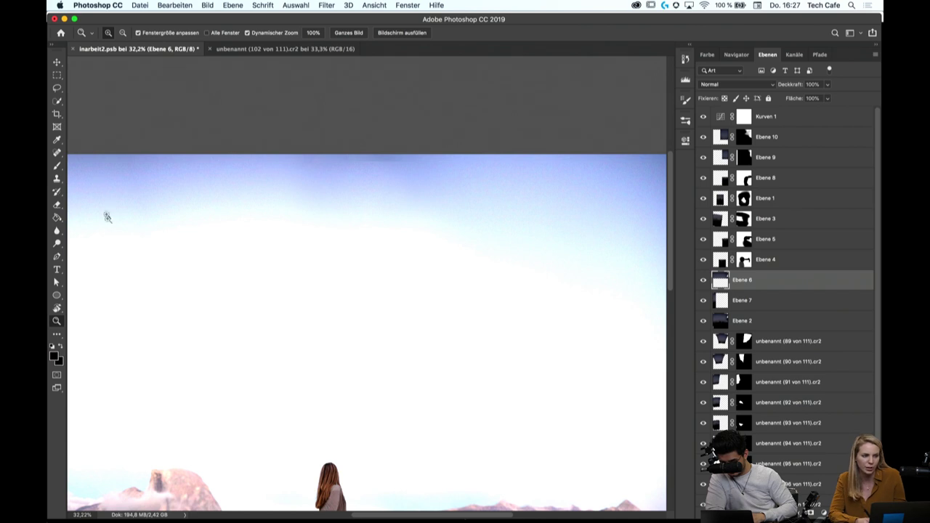
pyautogui.click(57, 178)
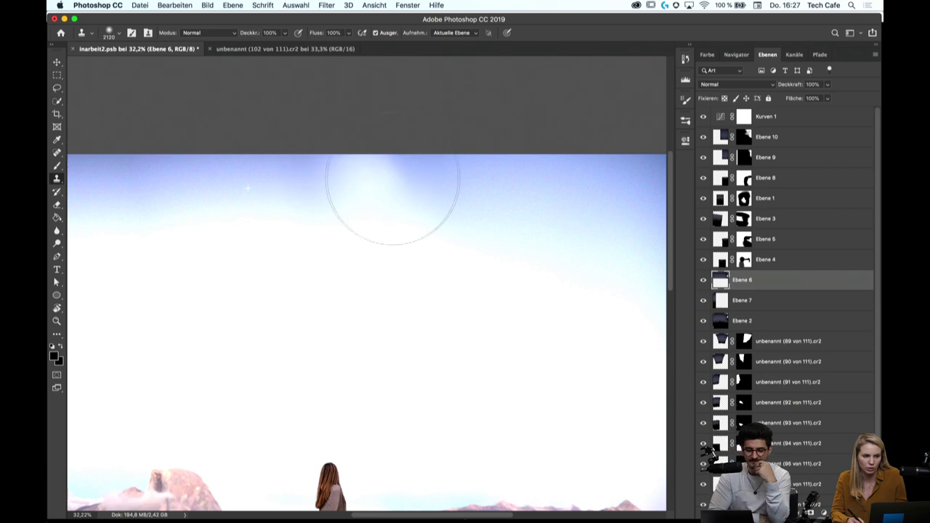
pyautogui.press('super+z')
pyautogui.press('super+z')
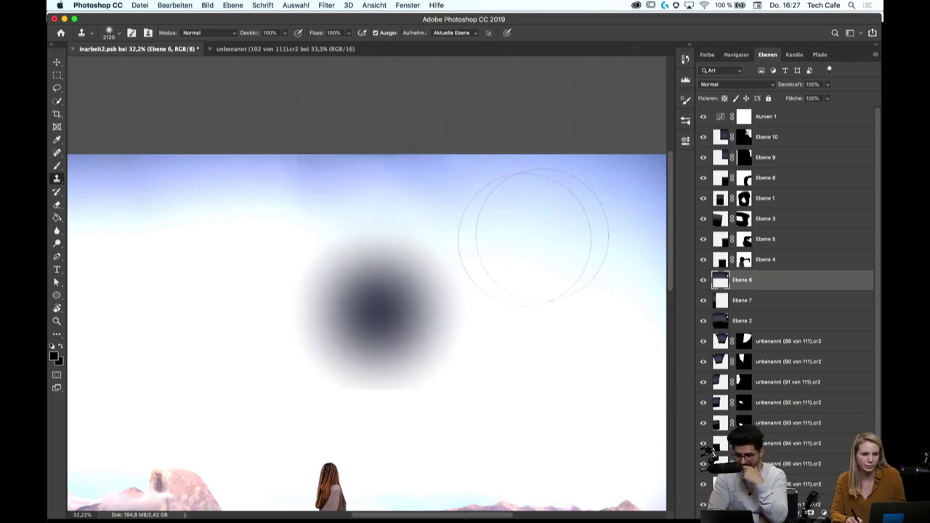
pyautogui.press('z')
pyautogui.scroll(-3, 412, 269)
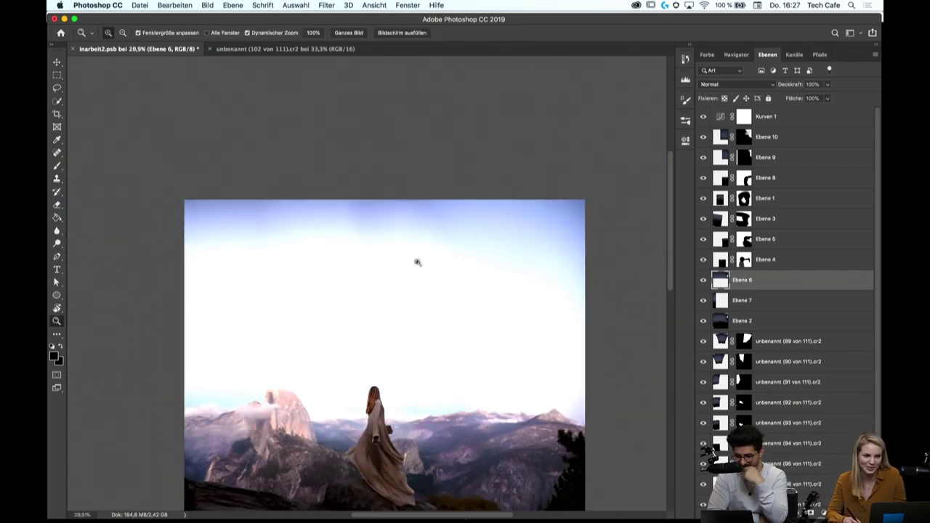
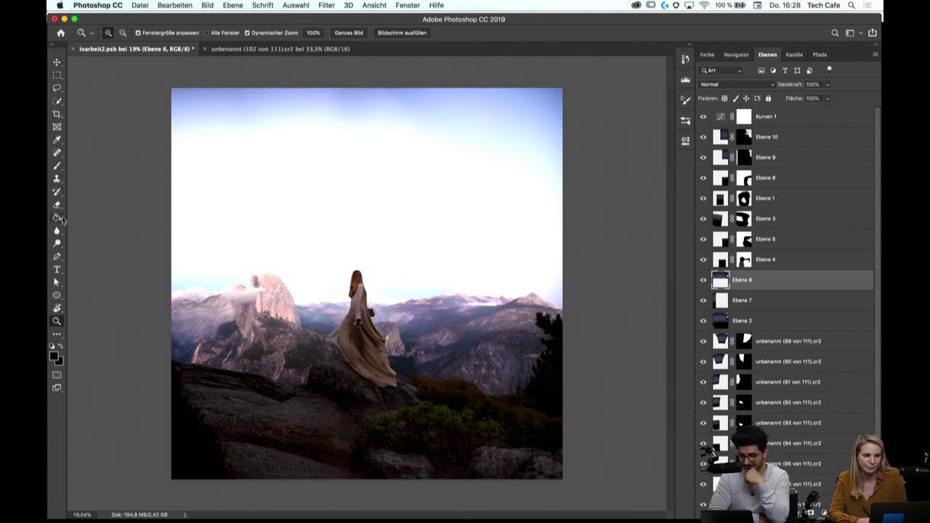
# Select the Clone Stamp, enlarge it to a soft 2480 px, and sample the sky as source
pyautogui.click(57, 181)
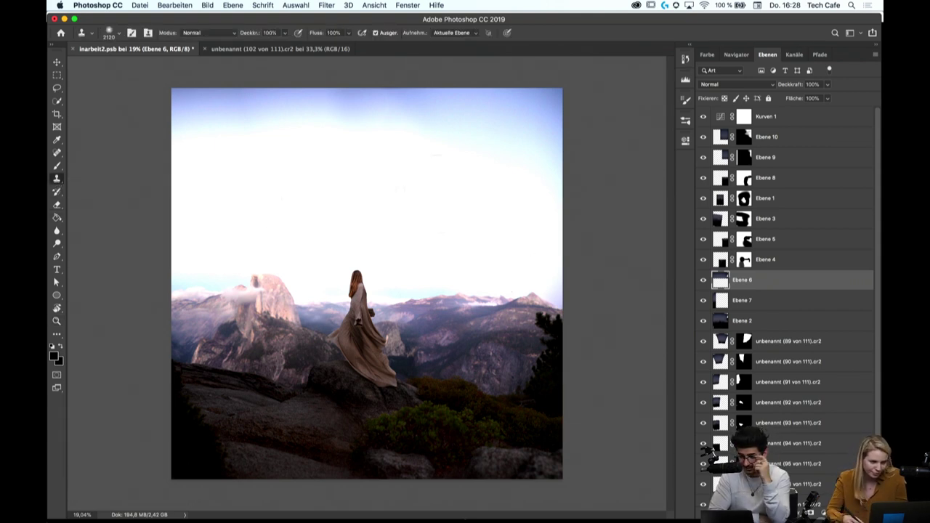
pyautogui.rightClick(423, 194)
pyautogui.moveTo(529, 217); pyautogui.dragTo(532, 217)
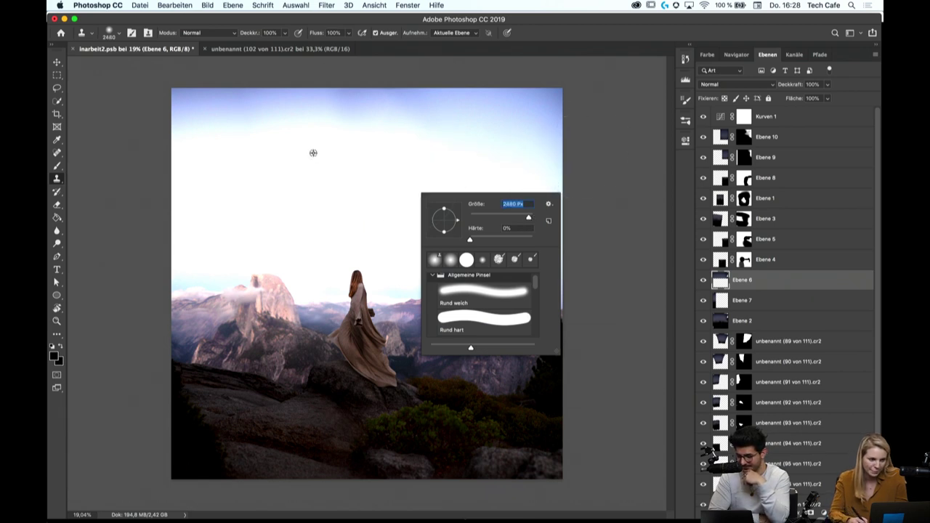
pyautogui.press('Return')
pyautogui.click(357, 108)
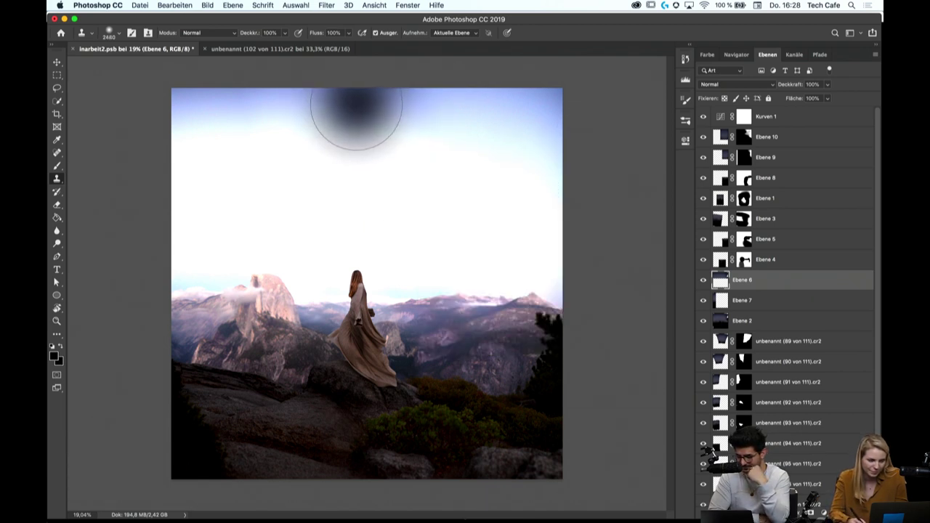
# Resample the sky source and lower the clone flow to 24% and opacity to 28%
pyautogui.rightClick(445, 181)
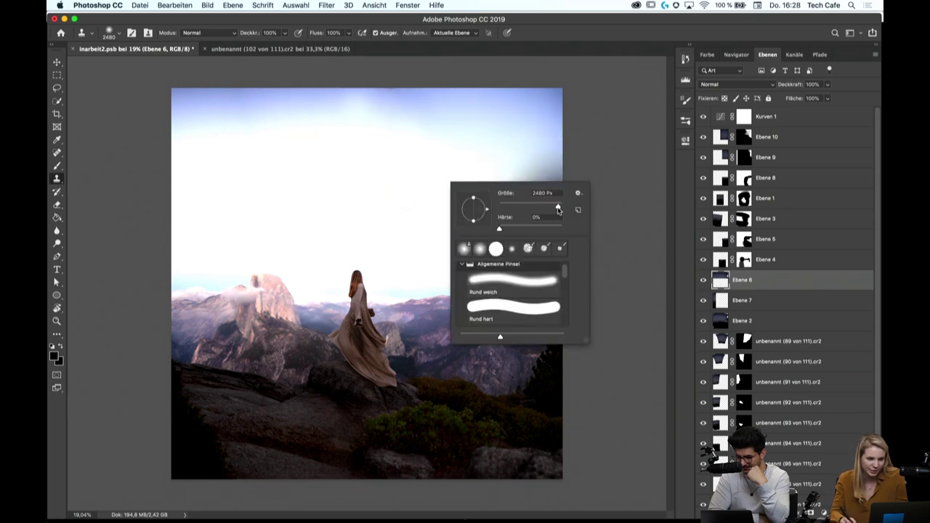
pyautogui.press('Return')
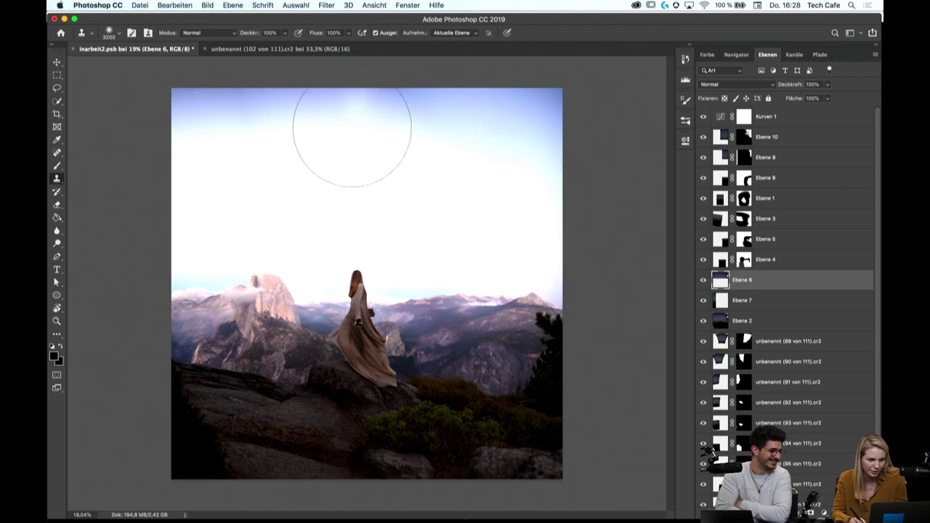
pyautogui.click(346, 133)
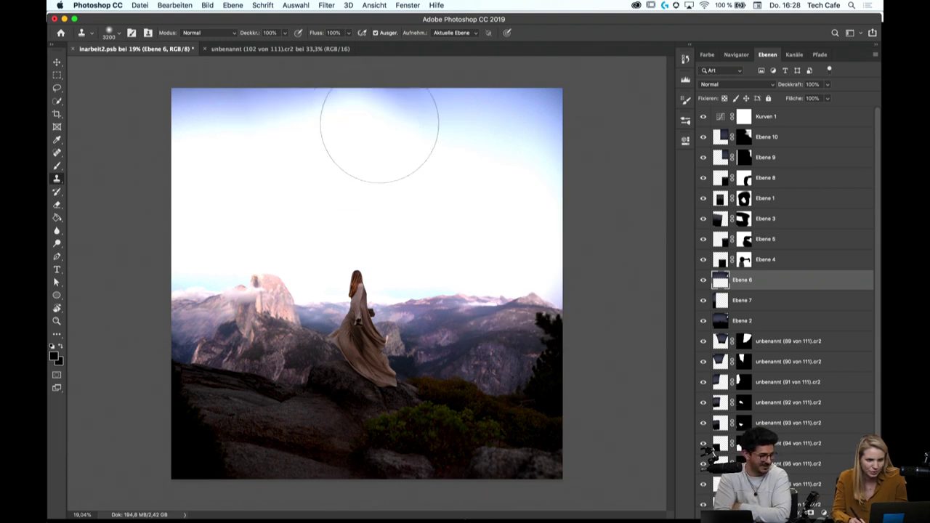
pyautogui.click(284, 33)
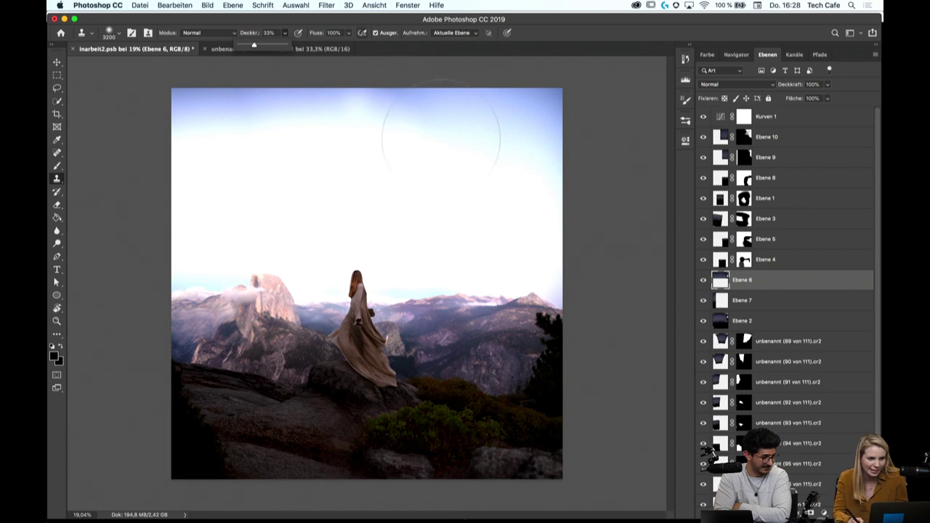
pyautogui.click(348, 33)
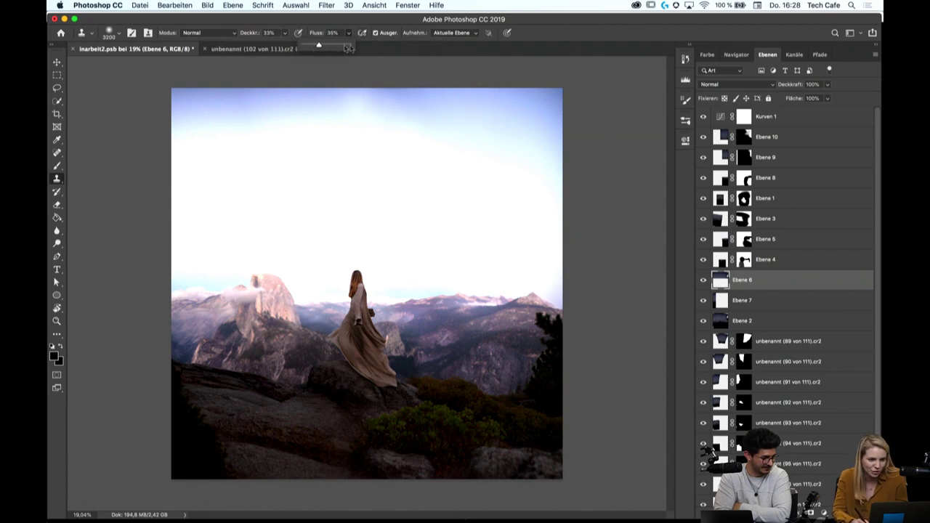
pyautogui.moveTo(319, 45); pyautogui.dragTo(313, 45)
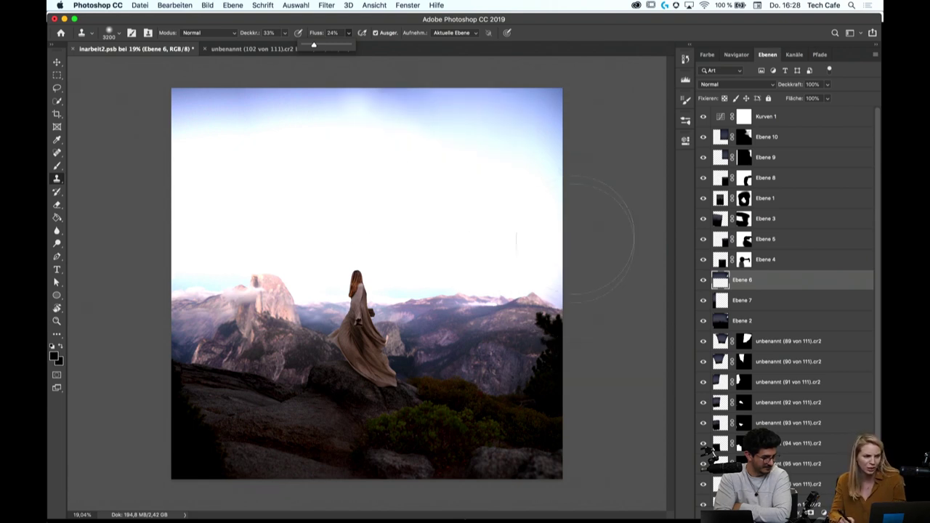
pyautogui.click(285, 33)
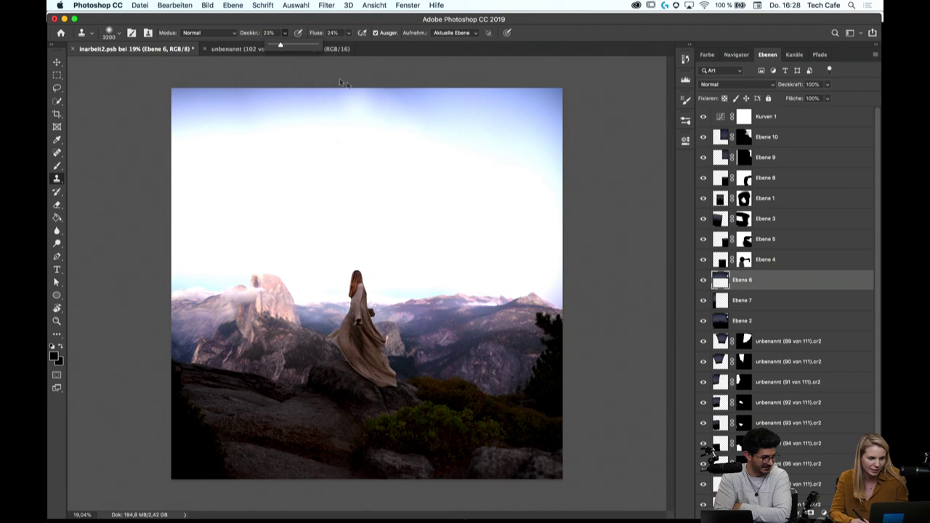
# Clone lighter sky tones across the top of the sky at 23% opacity
pyautogui.click(392, 150)
pyautogui.moveTo(409, 135)
pyautogui.mouseDown()
pyautogui.moveTo(324, 109)
pyautogui.moveTo(407, 114)
pyautogui.mouseUp()
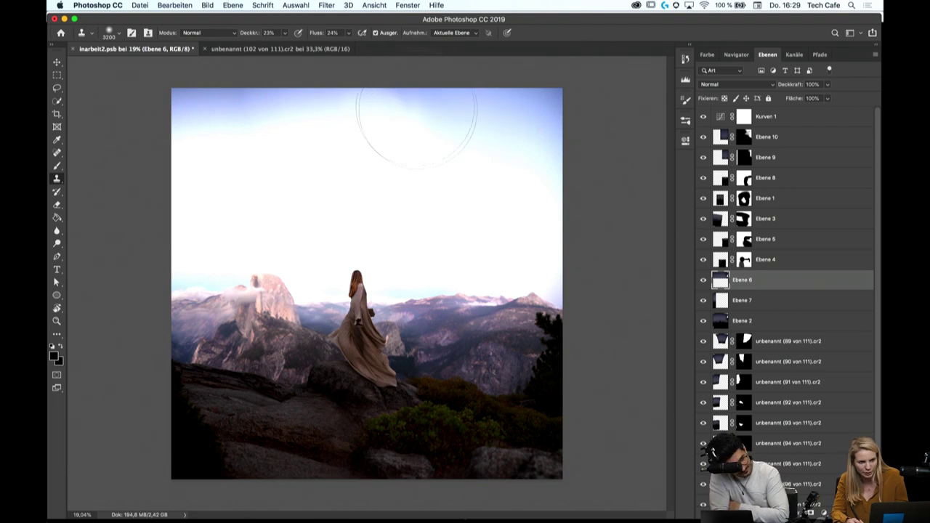
pyautogui.click(418, 120)
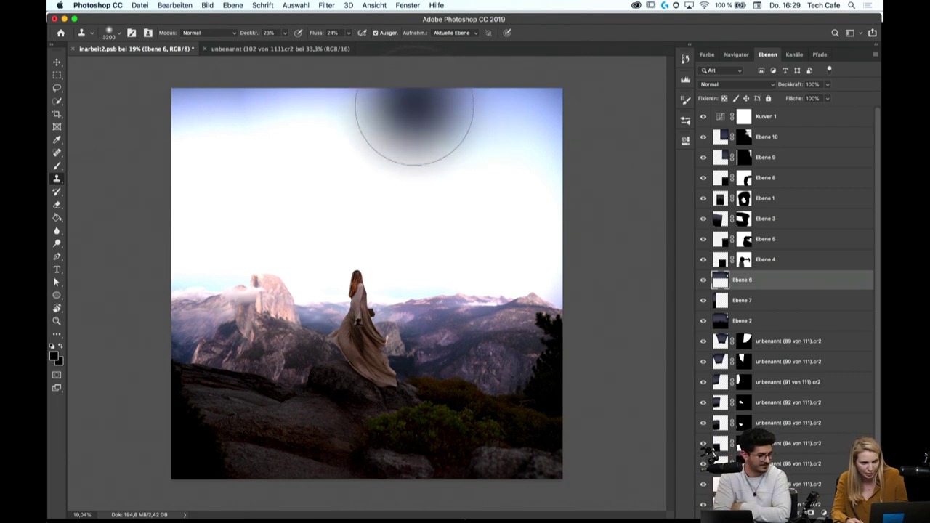
pyautogui.click(395, 120)
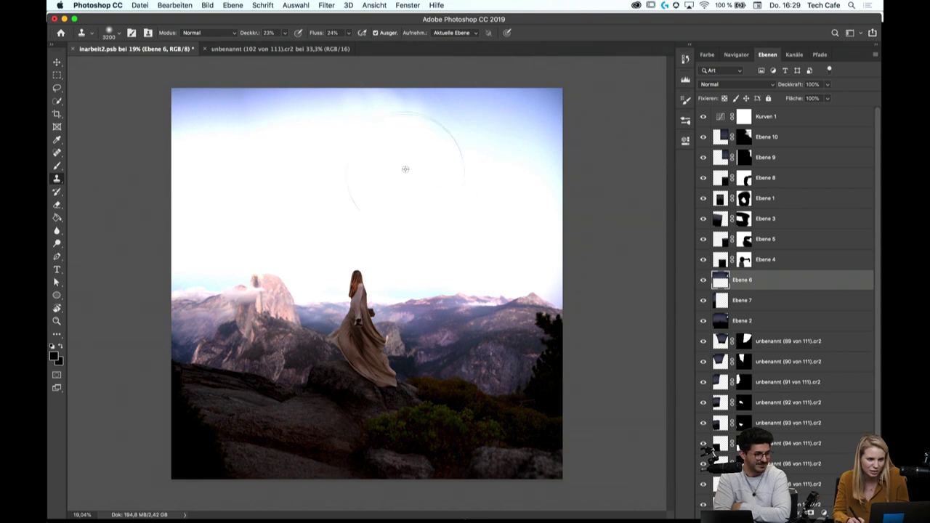
pyautogui.click(436, 122)
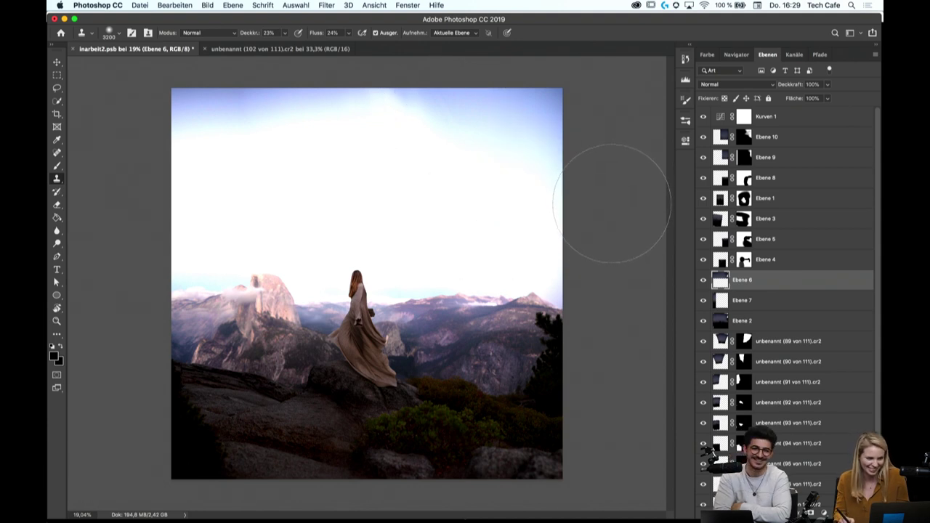
# Clone a fresh sky sample onto the upper sky, compare Ebene 6, and ready a soft 2120 px brush
pyautogui.keyDown('alt'); pyautogui.click(375, 149); pyautogui.keyUp('alt')
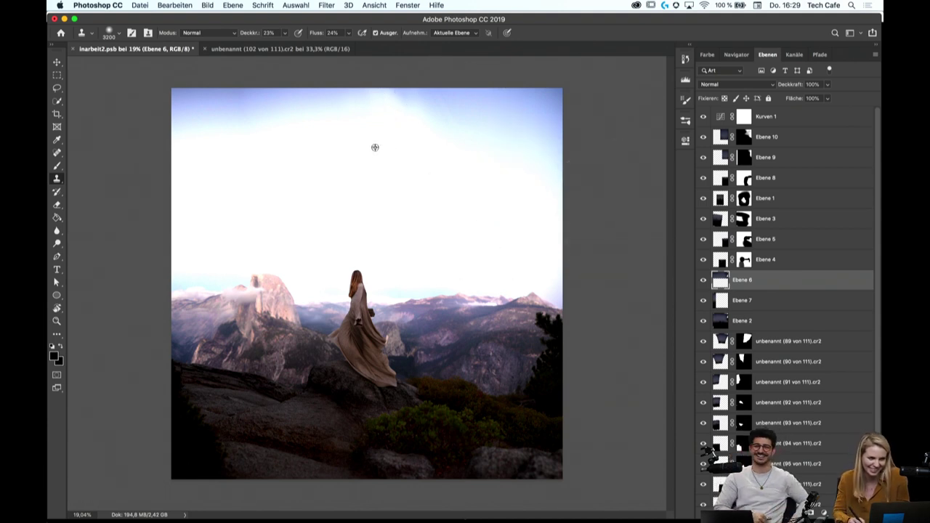
pyautogui.click(426, 127)
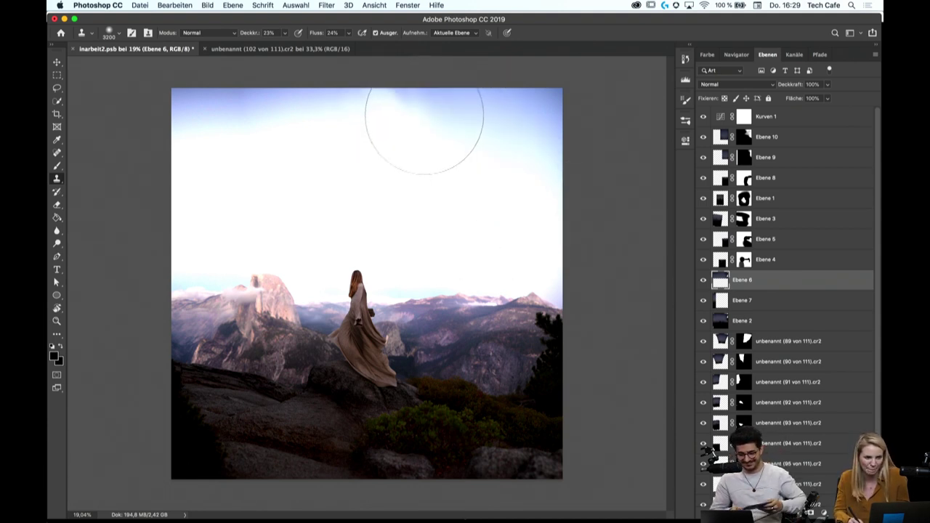
pyautogui.click(704, 284)
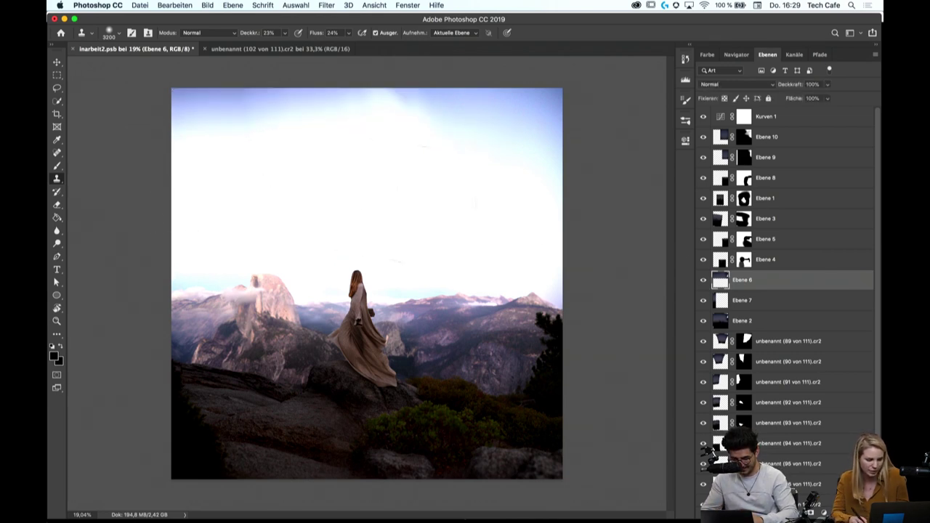
pyautogui.press('b')
pyautogui.rightClick(431, 175)
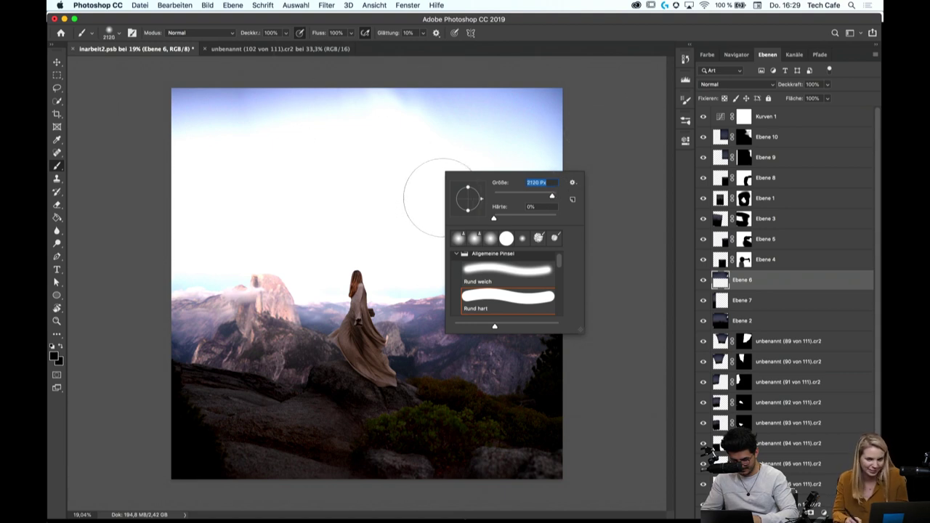
# Create a new layer and set a white brush to 31% opacity and 23% flow
pyautogui.press('Return')
pyautogui.press('super+shift+alt+n')
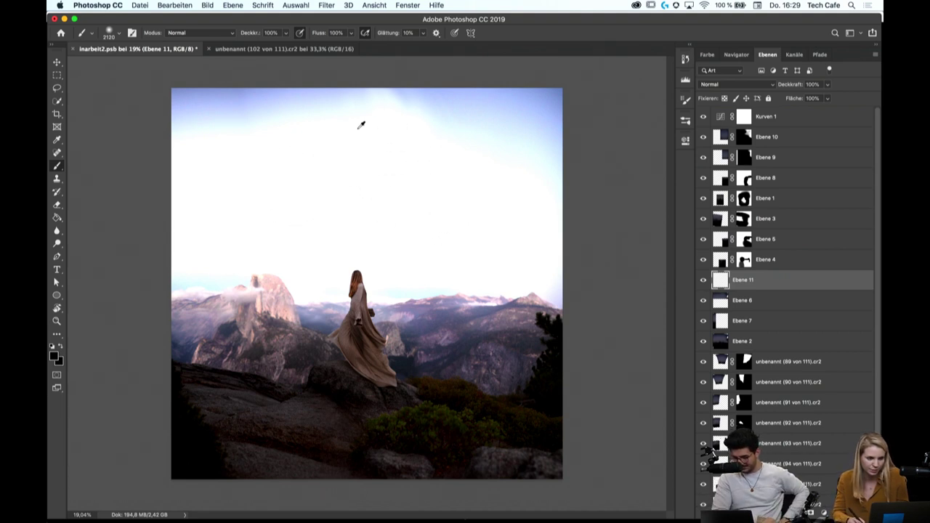
pyautogui.press('x')
pyautogui.click(286, 33)
pyautogui.moveTo(285, 45); pyautogui.dragTo(254, 45)
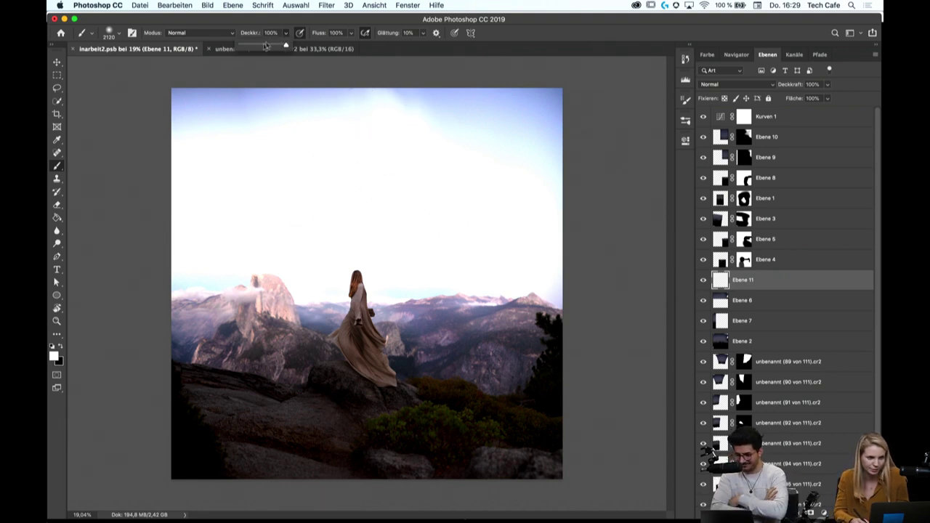
pyautogui.click(351, 33)
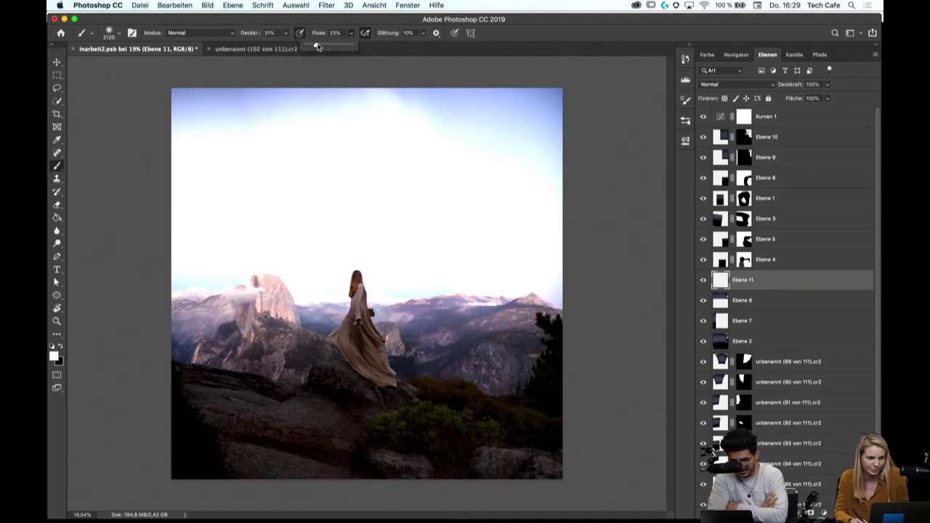
# Enlarge the brush to 2480 px, undo a glow stroke, and move Ebene 11 above Kurven 1
pyautogui.rightClick(394, 166)
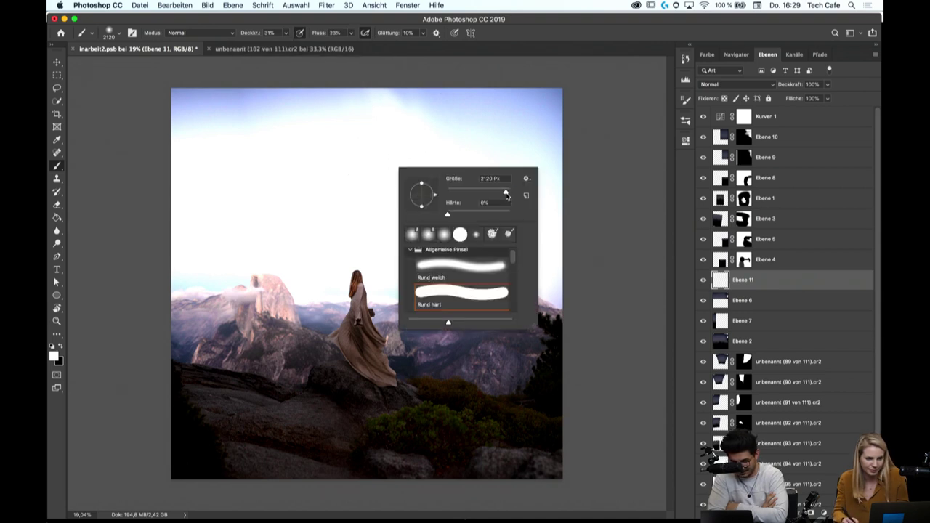
pyautogui.click(515, 189)
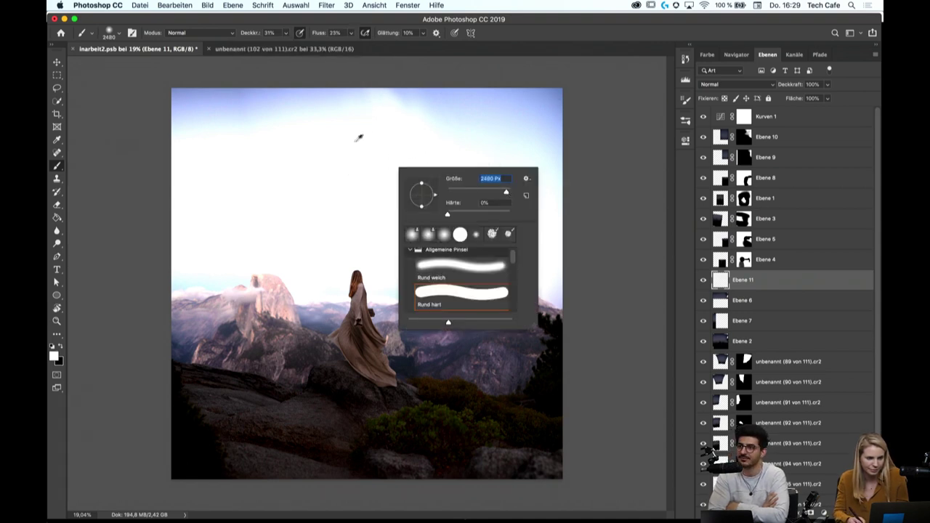
pyautogui.click(400, 125)
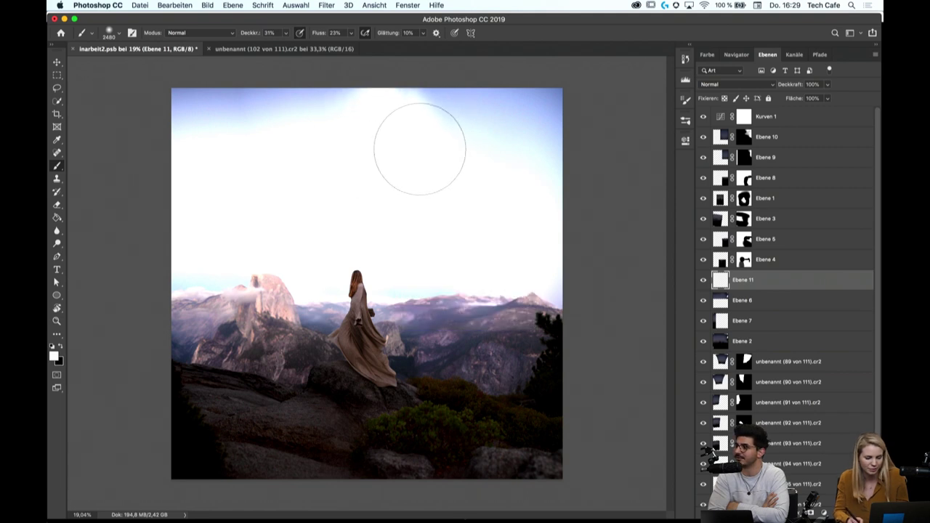
pyautogui.hotkey('ctrl', 'z')
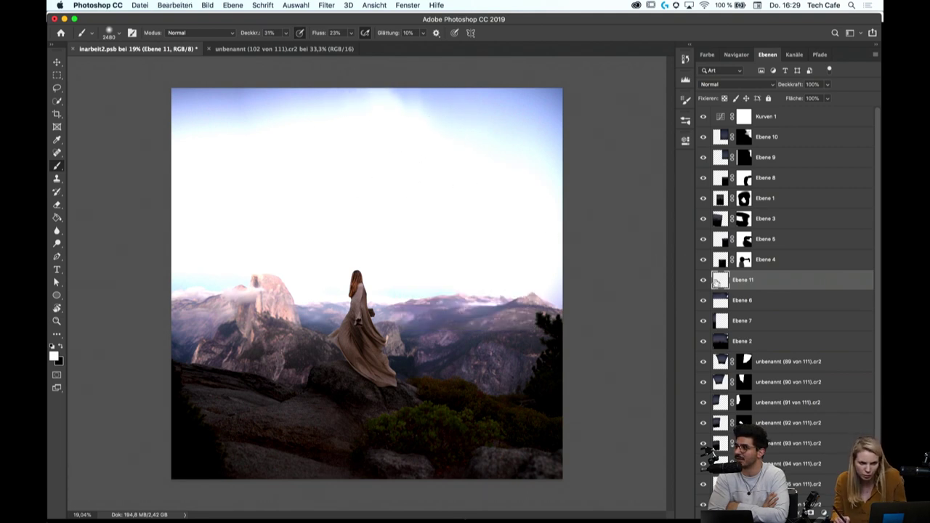
pyautogui.moveTo(718, 282); pyautogui.dragTo(719, 115)
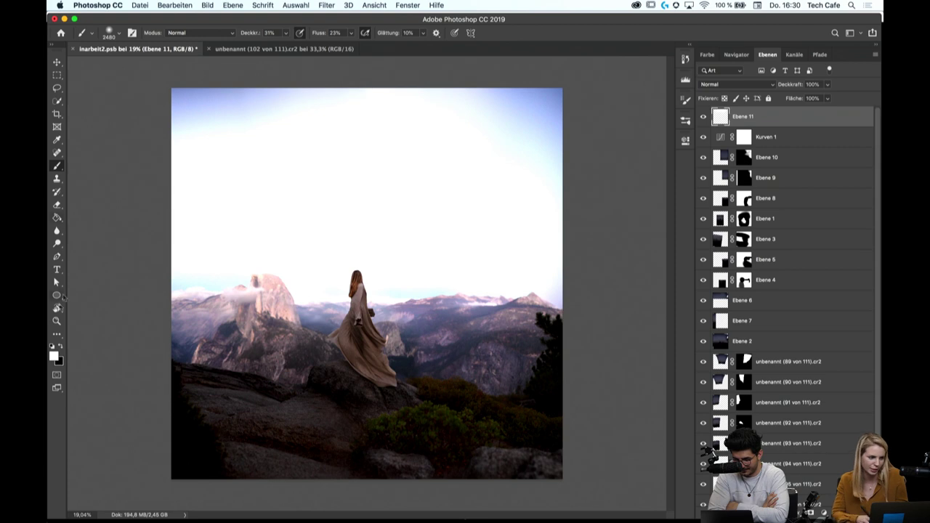
# Zoom out and back in to view the whole composite with Ebene 11 on top
pyautogui.click(57, 320)
pyautogui.scroll(-3, 372, 352)
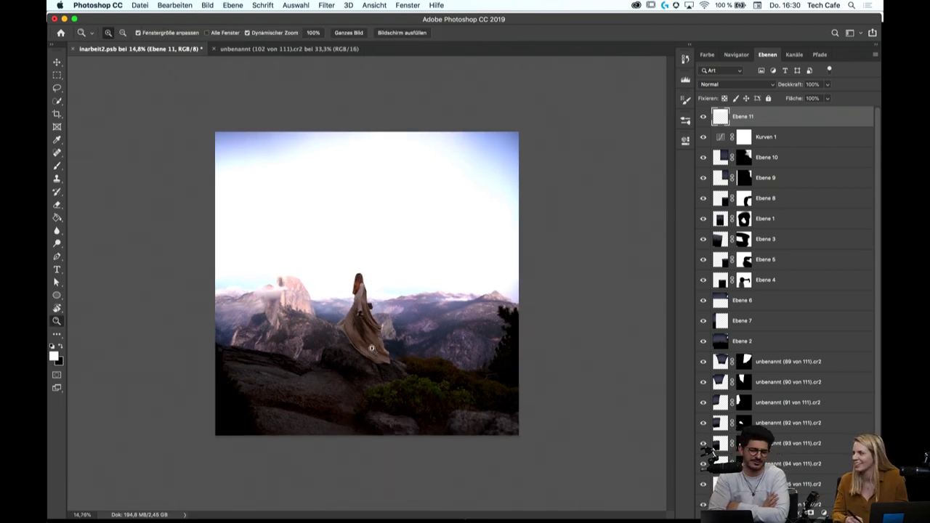
pyautogui.moveTo(330, 392); pyautogui.dragTo(368, 407)
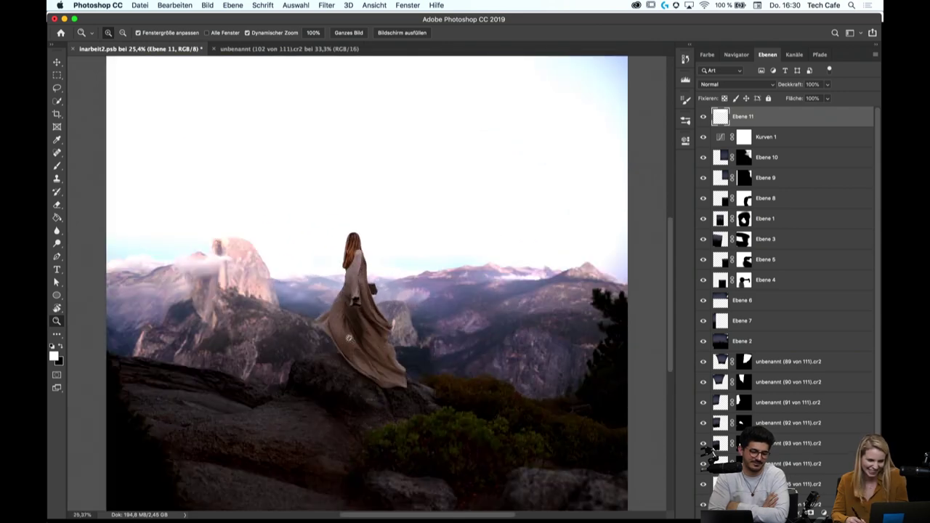
pyautogui.moveTo(348, 338); pyautogui.dragTo(498, 320)
pyautogui.moveTo(493, 158); pyautogui.dragTo(501, 369)
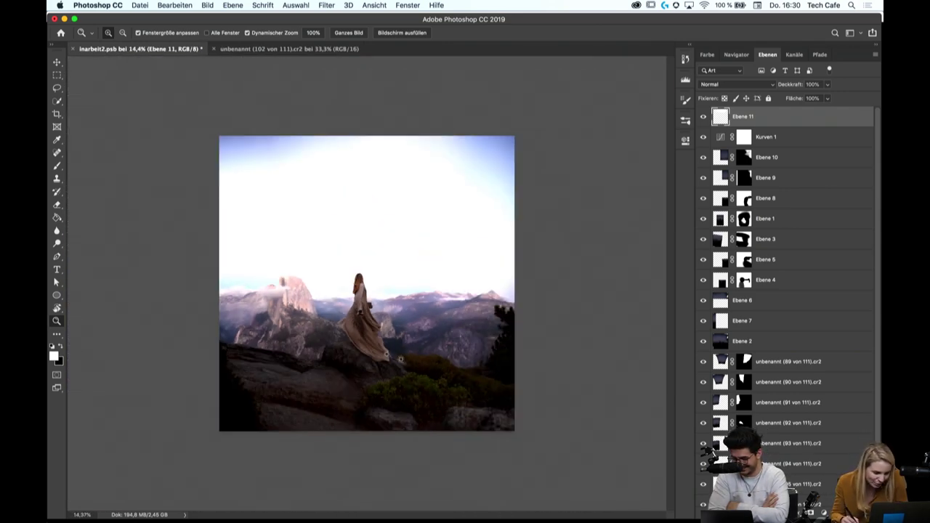
pyautogui.moveTo(401, 359); pyautogui.dragTo(422, 301)
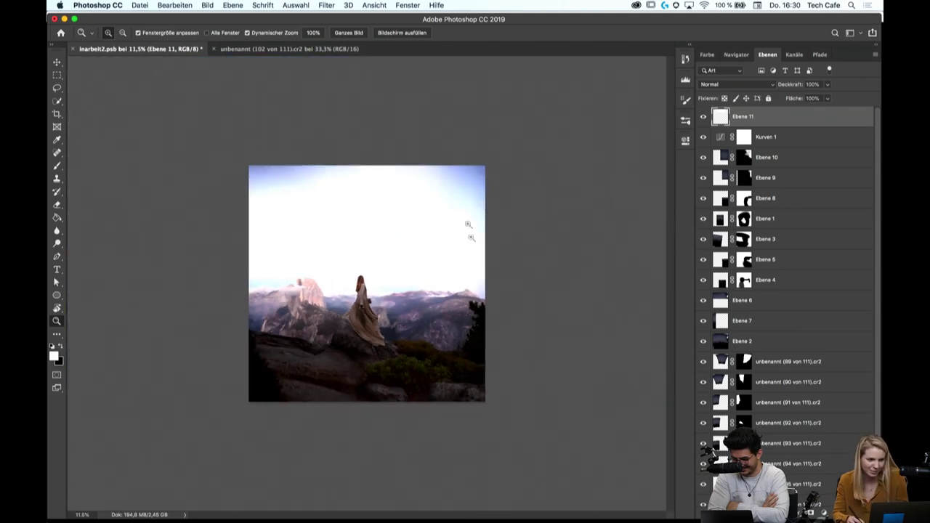
pyautogui.moveTo(468, 225); pyautogui.dragTo(519, 231)
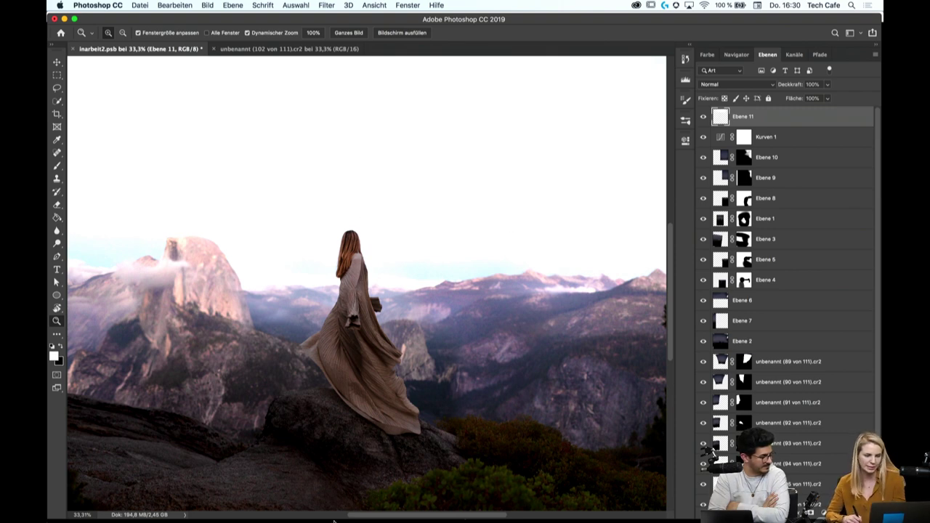
pyautogui.moveTo(465, 520)
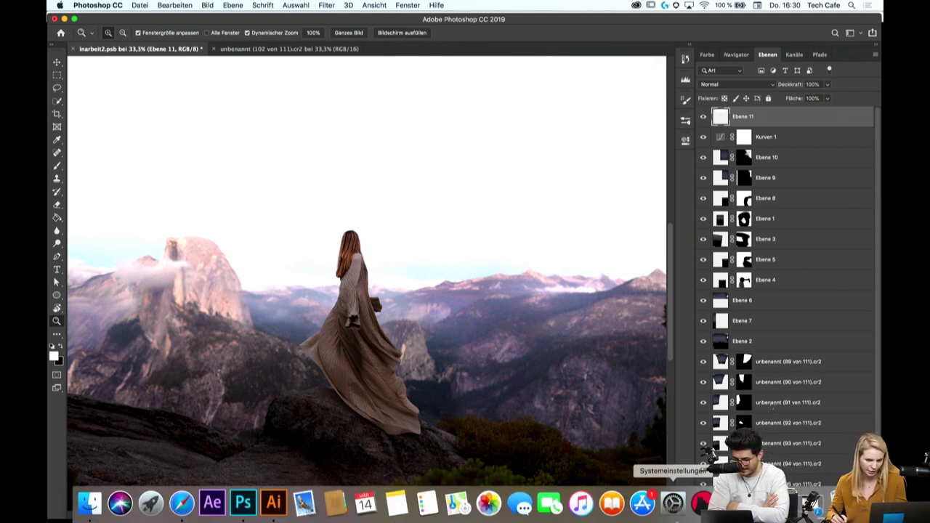
# Bring up Lightroom, filter the Yosemite shoot to rated photos, and step through them
pyautogui.click(701, 502)
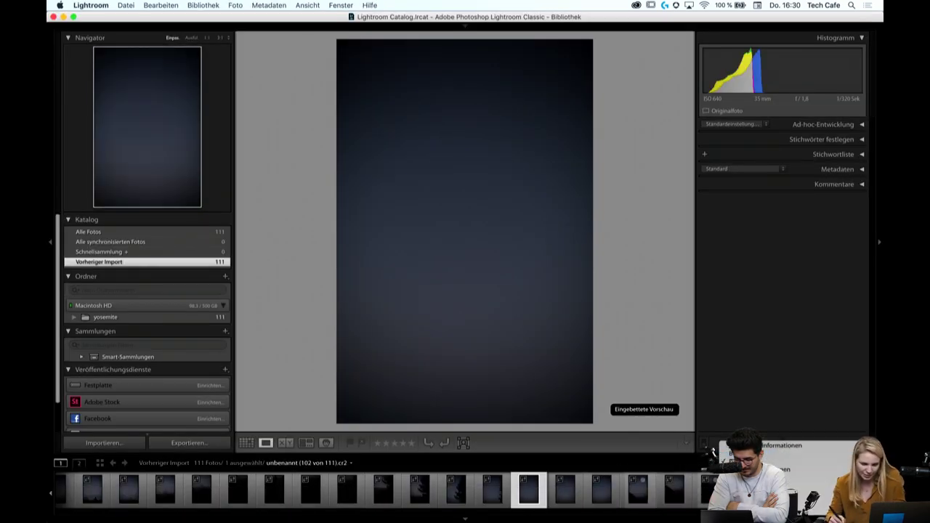
pyautogui.press('super+l')
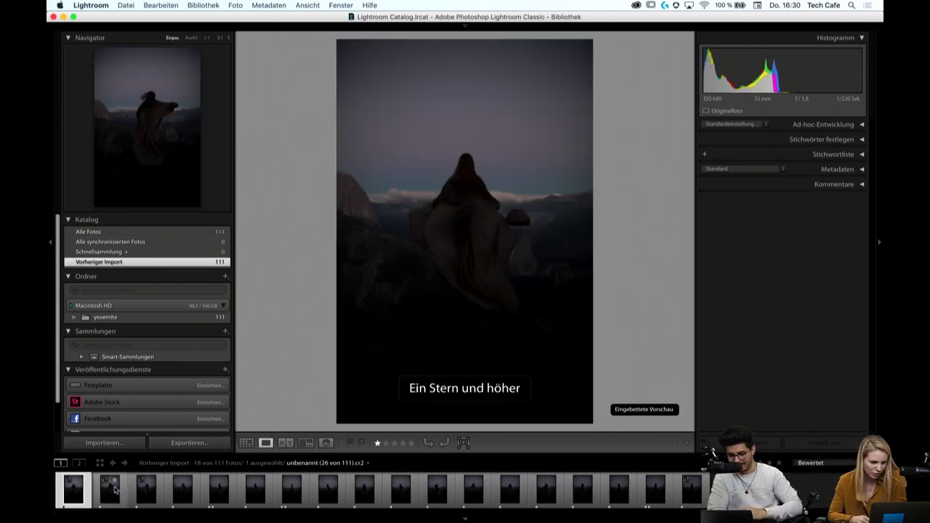
pyautogui.press('Right')
pyautogui.press('Right')
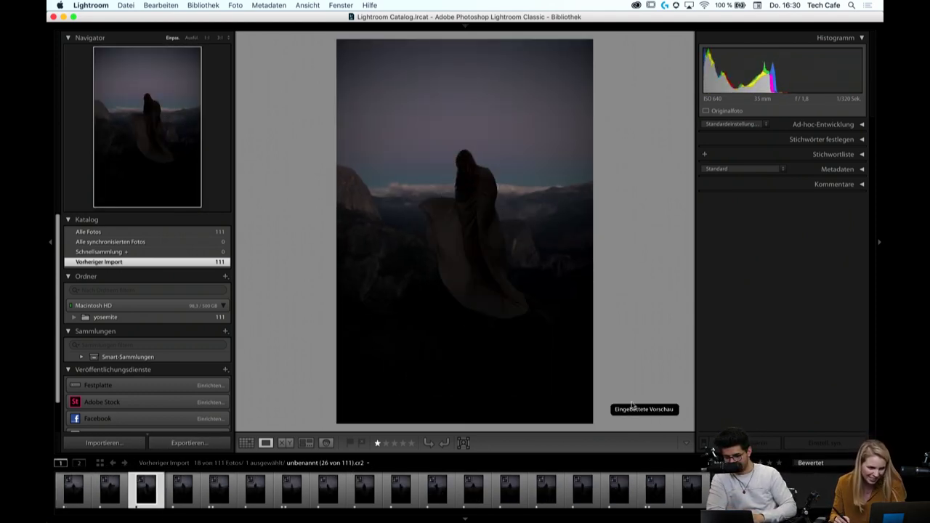
pyautogui.press('Right')
pyautogui.press('Right')
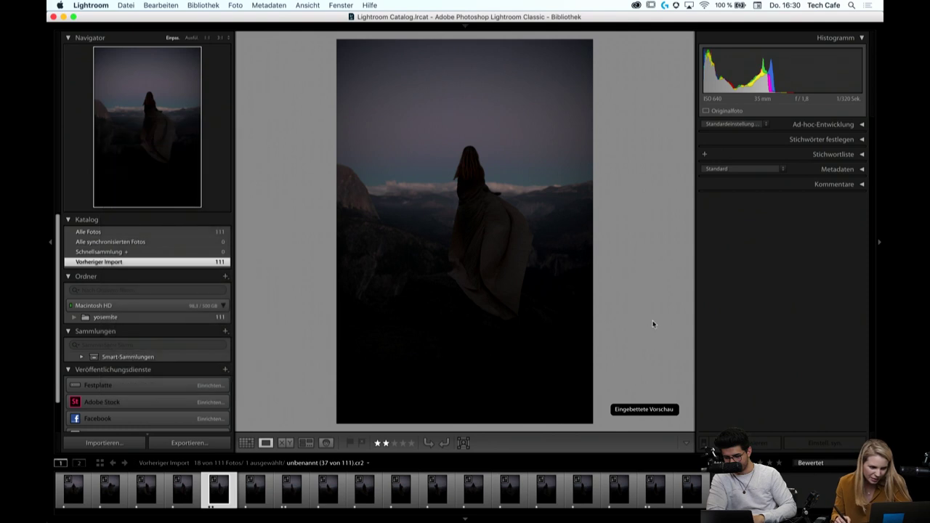
pyautogui.press('Right')
pyautogui.press('Right')
pyautogui.press('Right')
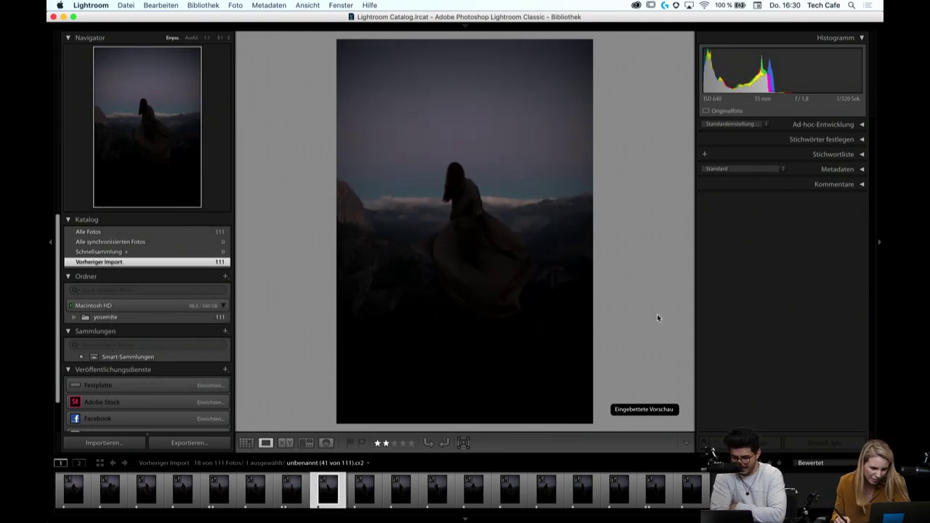
pyautogui.press('Right')
pyautogui.press('Right')
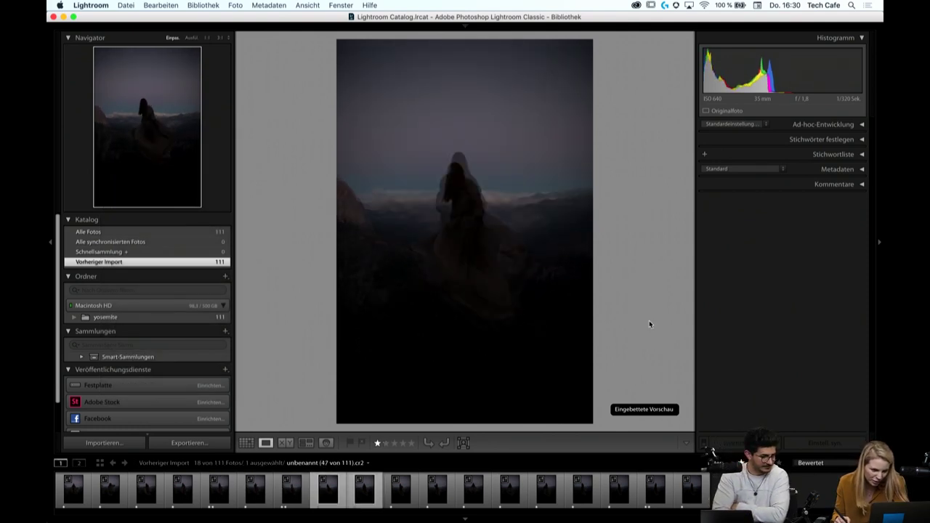
pyautogui.press('Right')
pyautogui.press('Right')
pyautogui.press('Right')
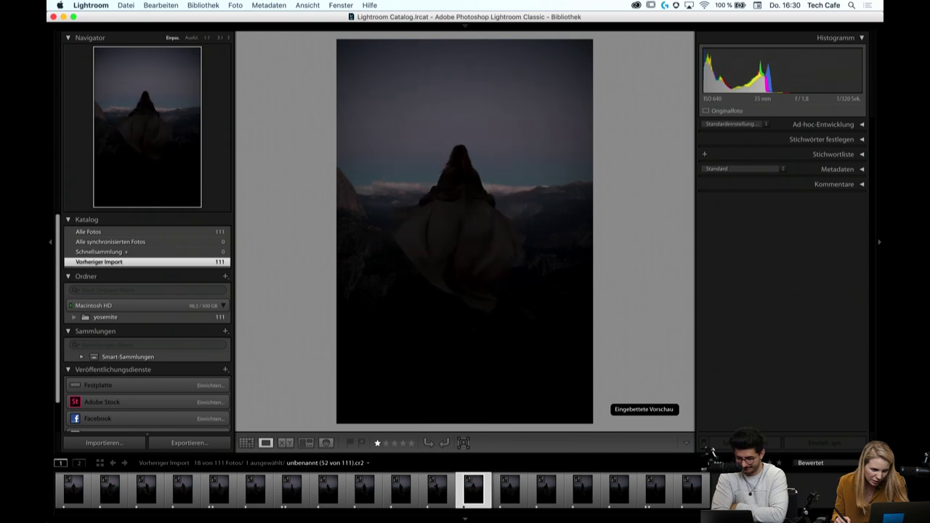
pyautogui.press('Right')
pyautogui.press('Right')
pyautogui.press('Right')
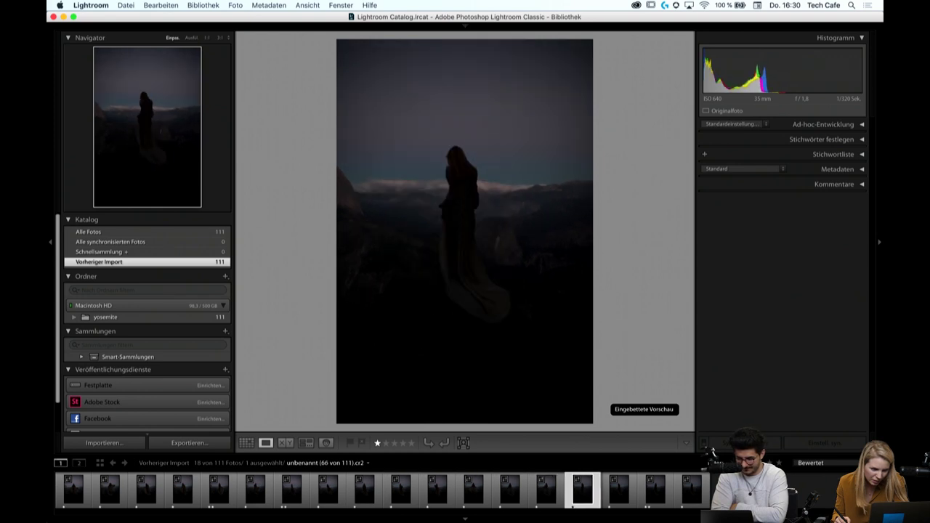
pyautogui.press('Right')
pyautogui.press('Right')
pyautogui.press('Right')
pyautogui.press('Right')
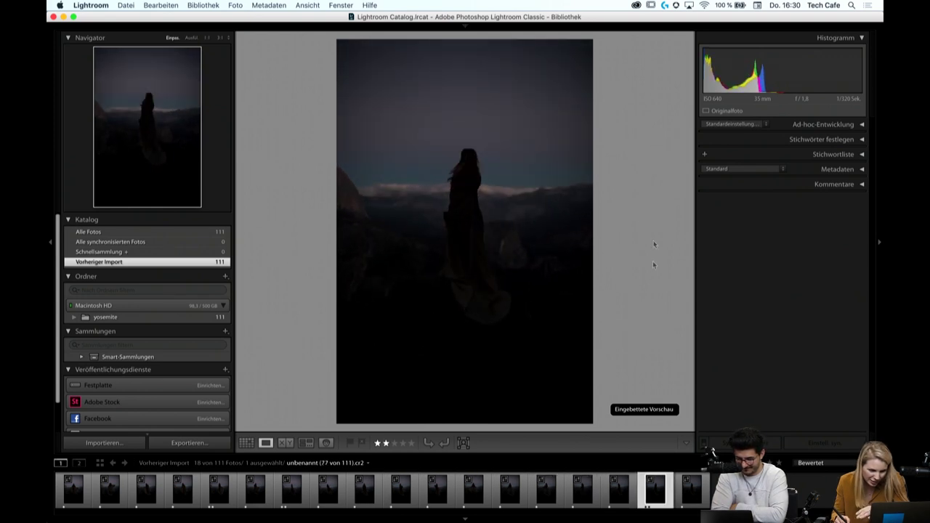
# Position the Lightroom window over the composite and browse back and forth through rated photos
pyautogui.moveTo(656, 29)
pyautogui.mouseDown()
pyautogui.moveTo(622, 168)
pyautogui.moveTo(640, 173)
pyautogui.moveTo(637, 40)
pyautogui.mouseUp()
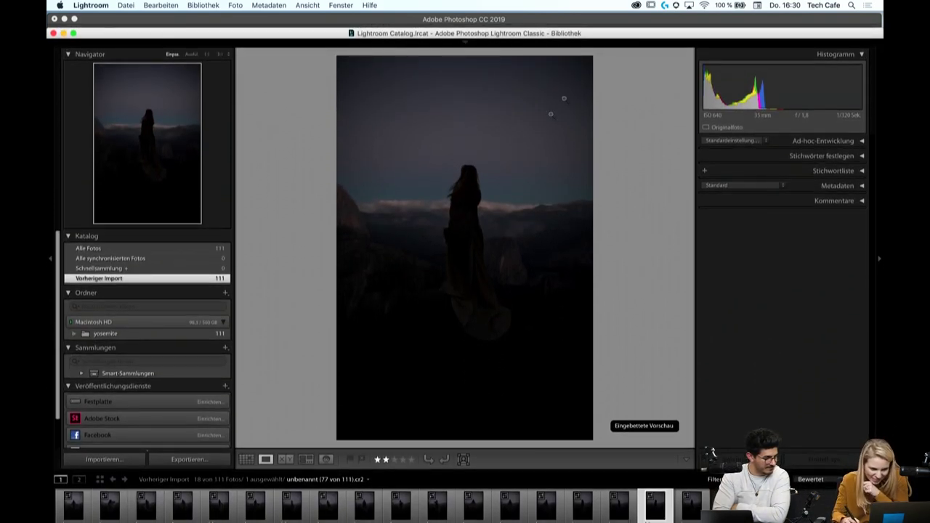
pyautogui.moveTo(622, 36)
pyautogui.mouseDown()
pyautogui.moveTo(601, 85)
pyautogui.moveTo(599, 33)
pyautogui.mouseUp()
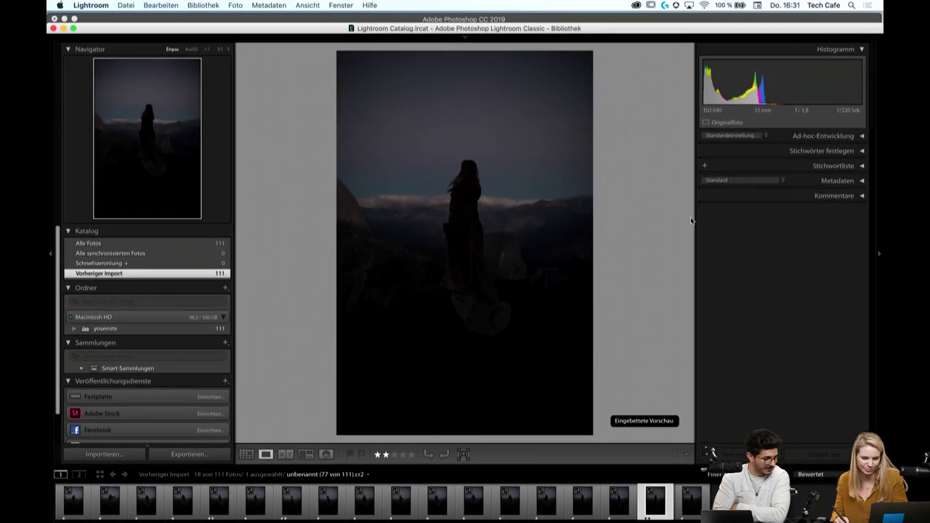
pyautogui.press('Right')
pyautogui.press('Left')
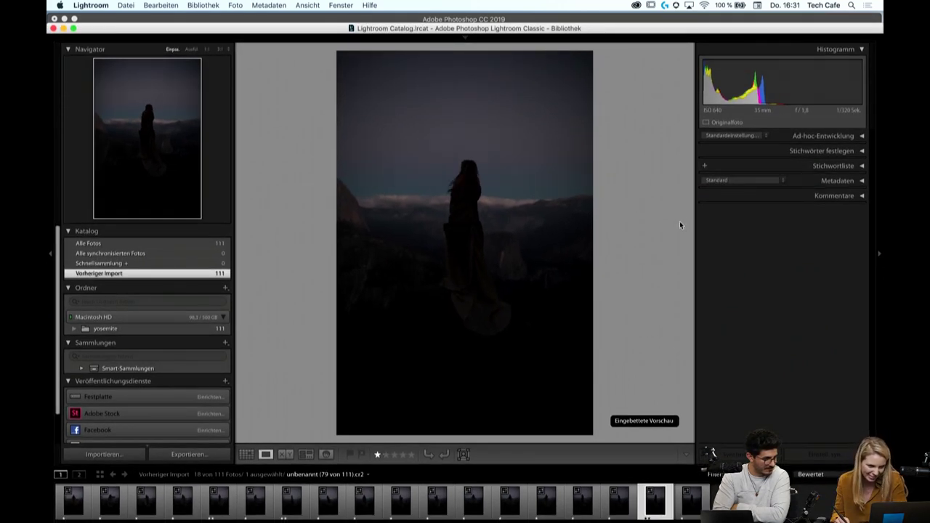
pyautogui.press('Left')
pyautogui.press('Left')
pyautogui.press('Left')
pyautogui.press('Left')
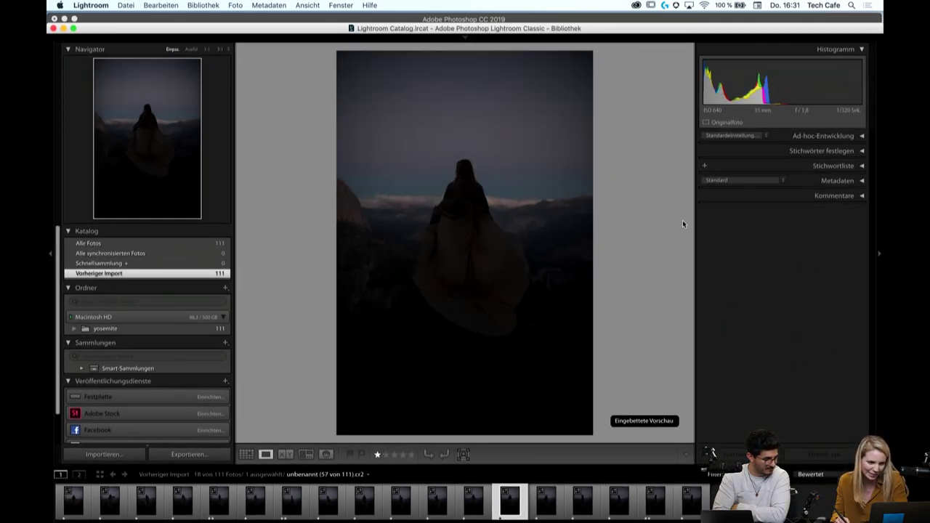
pyautogui.moveTo(655, 21)
pyautogui.mouseDown()
pyautogui.moveTo(653, 81)
pyautogui.moveTo(672, 33)
pyautogui.mouseUp()
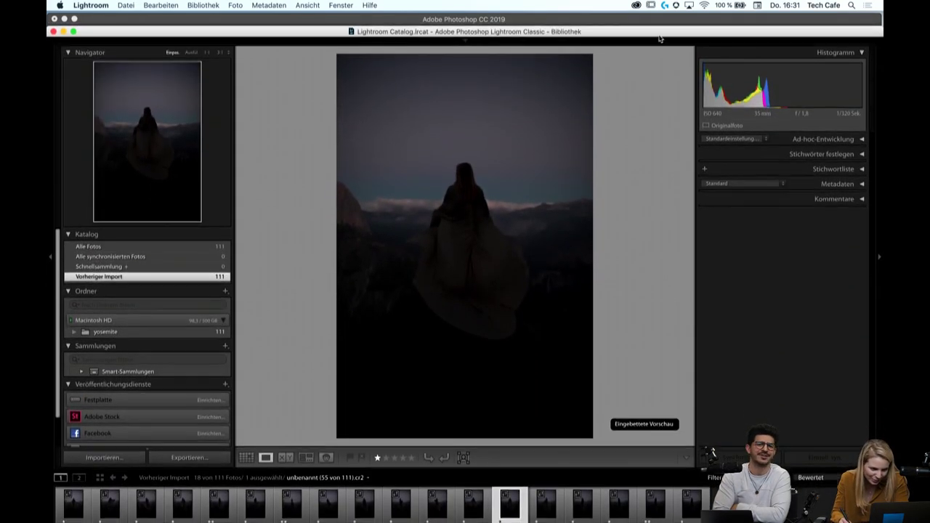
pyautogui.press('Left')
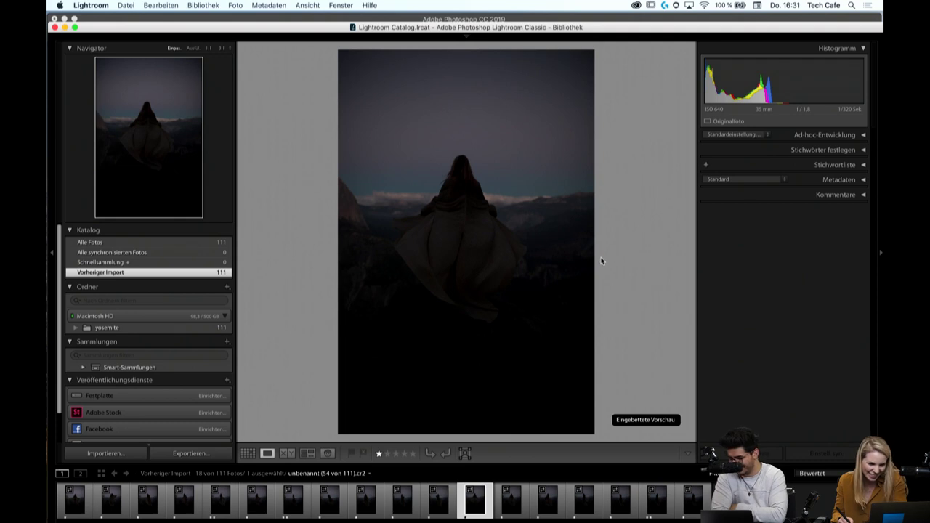
pyautogui.press('Left')
pyautogui.press('Left')
pyautogui.press('Left')
pyautogui.press('Left')
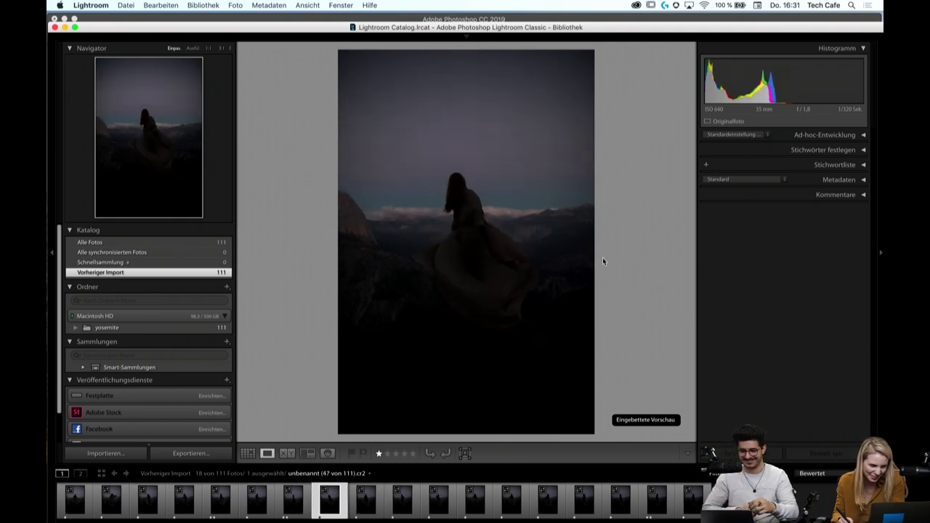
pyautogui.press('Left')
pyautogui.press('Right')
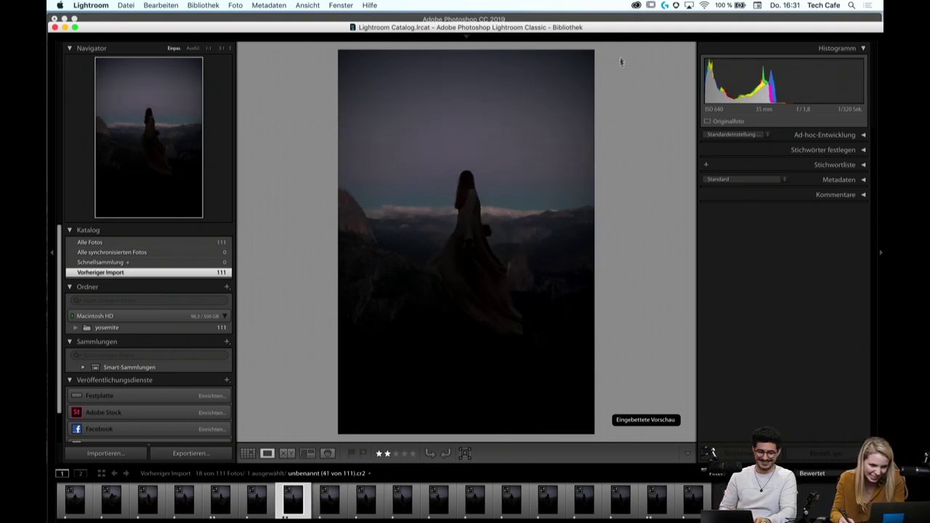
pyautogui.press('Right')
pyautogui.press('Left')
pyautogui.press('Left')
pyautogui.press('Left')
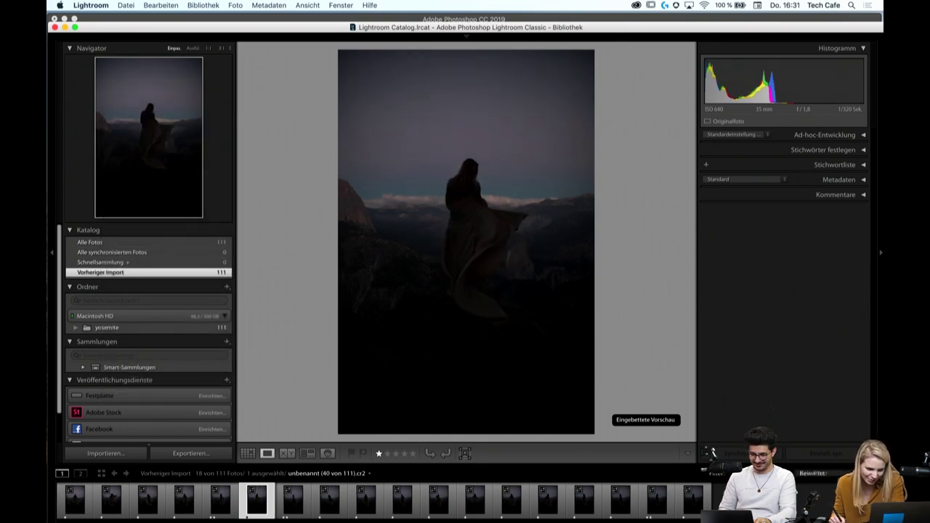
# Clear the rating filter to show all 111 photos and view photo 29 at 1:1
pyautogui.press('super+l')
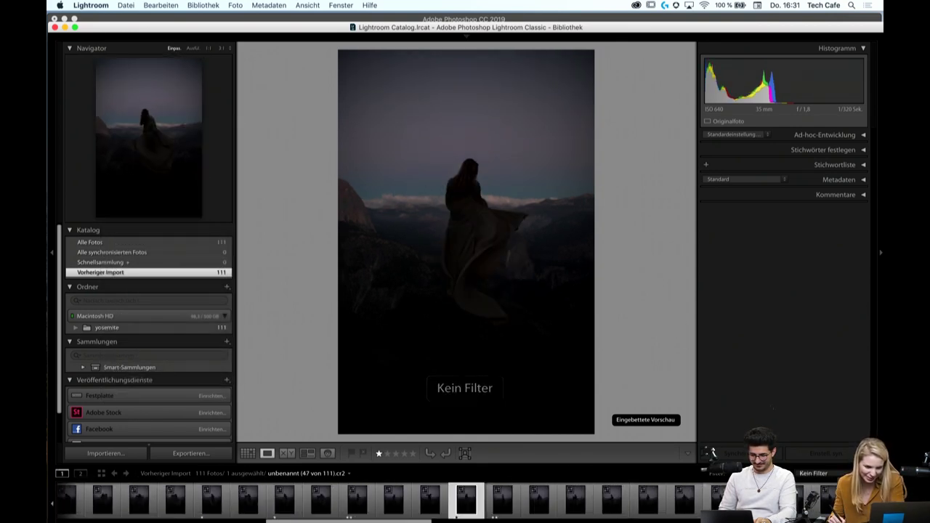
pyautogui.press('Left')
pyautogui.press('Left')
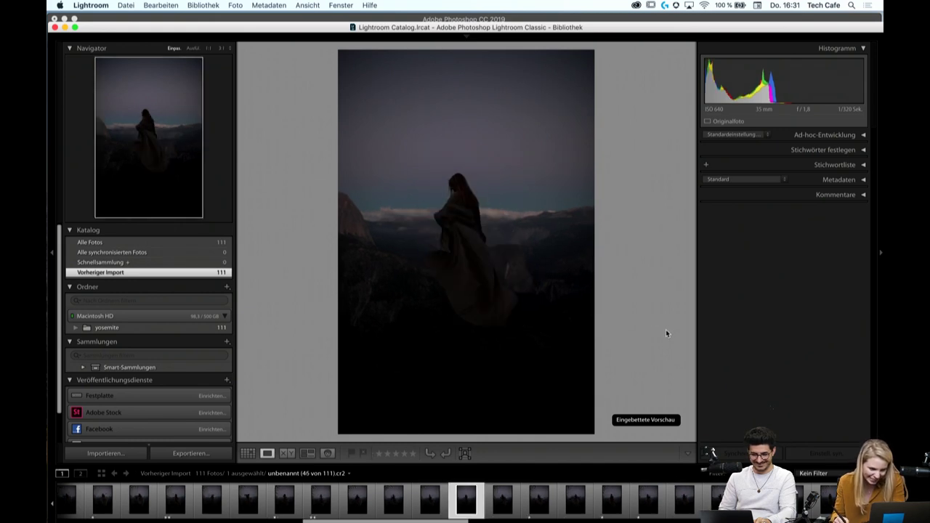
pyautogui.press('Left')
pyautogui.press('Left')
pyautogui.press('Left')
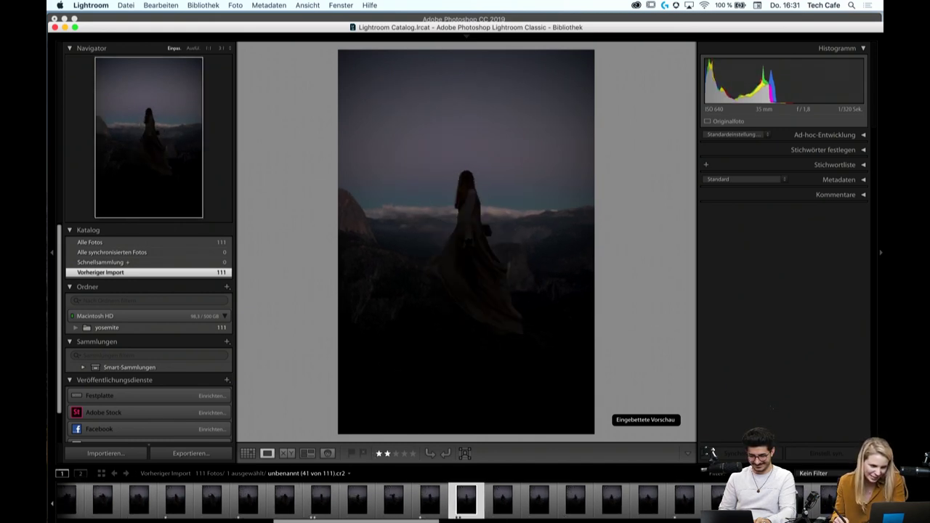
pyautogui.press('Left')
pyautogui.press('Left')
pyautogui.press('Left')
pyautogui.press('Left')
pyautogui.press('Left')
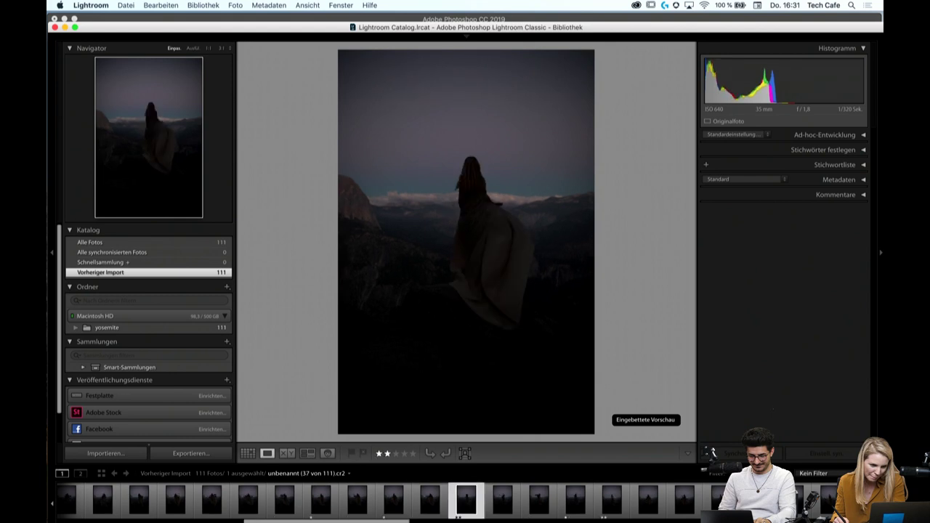
pyautogui.press('Left')
pyautogui.press('Left')
pyautogui.press('Left')
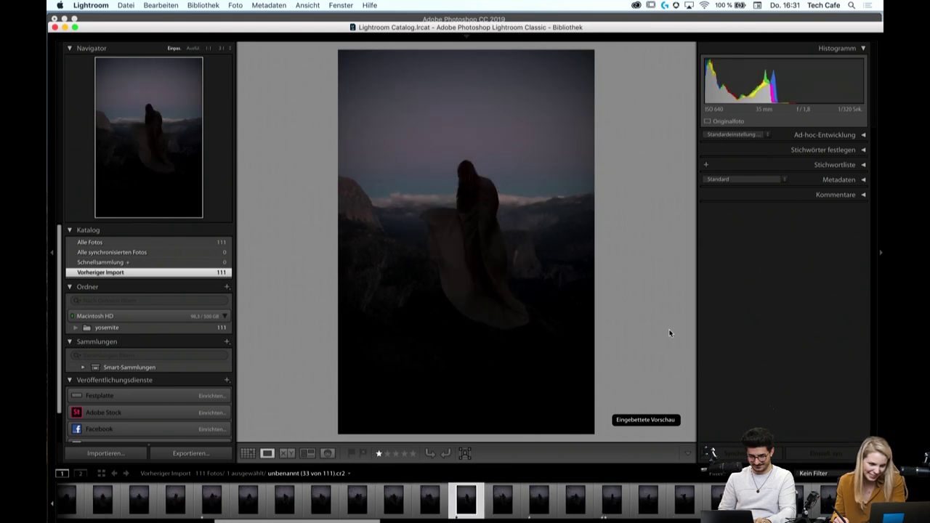
pyautogui.press('Left')
pyautogui.press('Left')
pyautogui.press('Left')
pyautogui.press('Left')
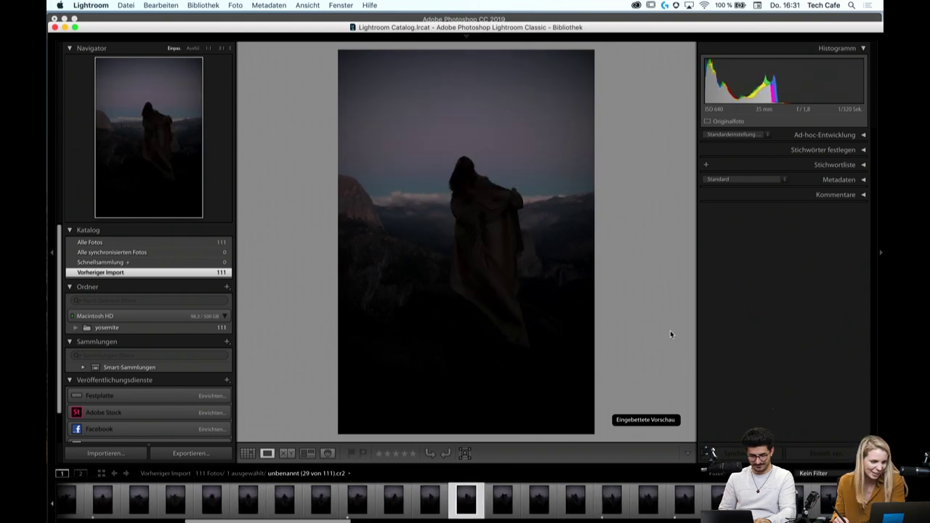
pyautogui.press('Left')
pyautogui.press('Left')
pyautogui.press('Right')
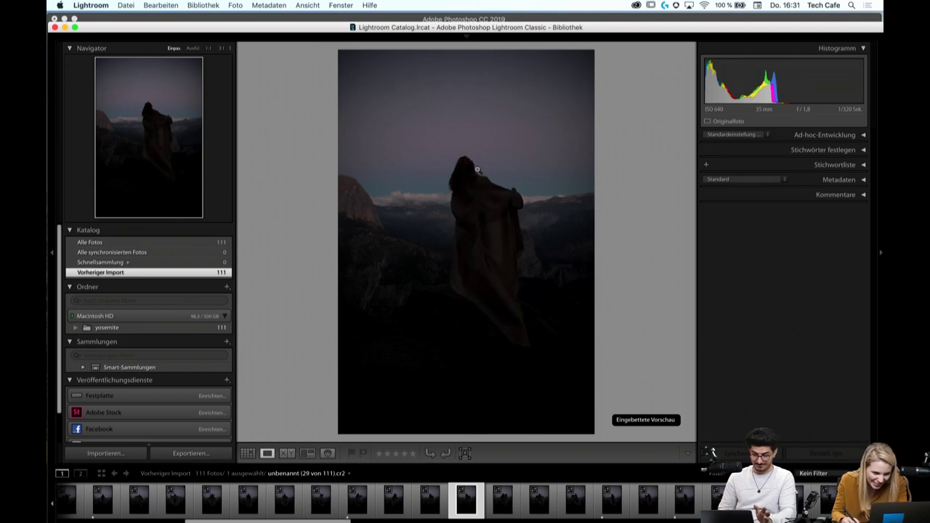
pyautogui.click(479, 175)
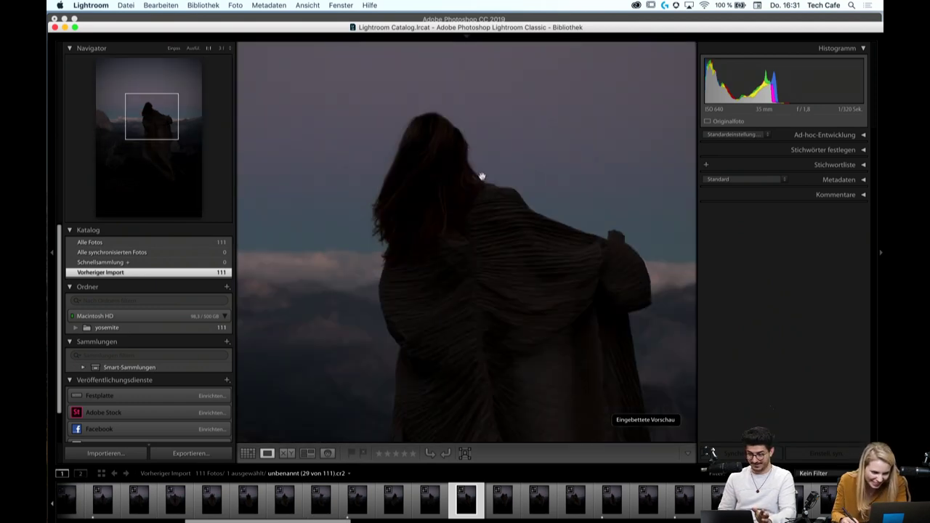
# Return to the fitted view, lower the Lightroom window, and step to photo 26
pyautogui.click(499, 221)
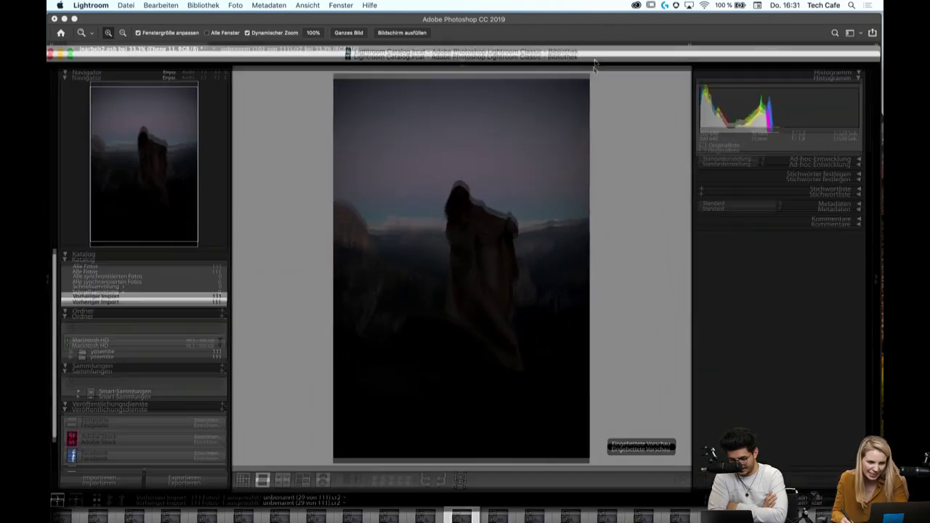
pyautogui.moveTo(594, 65); pyautogui.dragTo(540, 270)
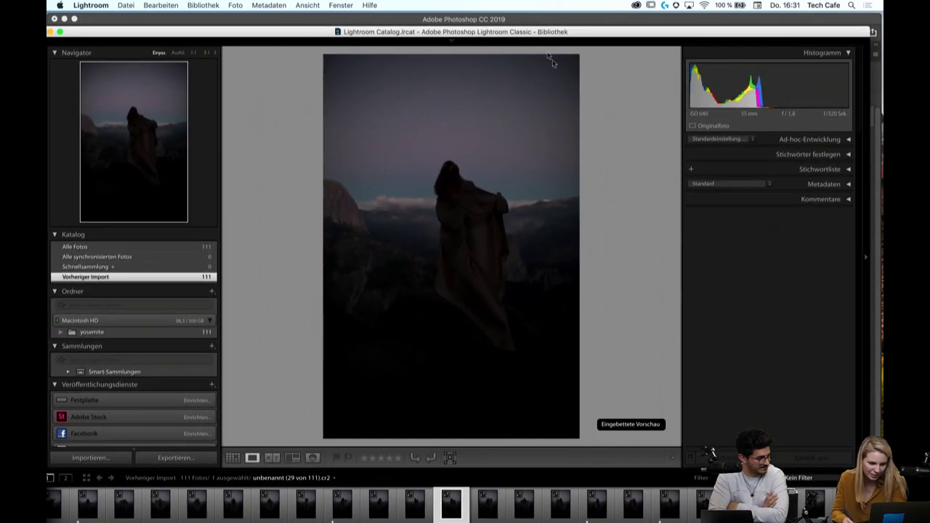
pyautogui.press('Left')
pyautogui.press('Left')
pyautogui.press('Left')
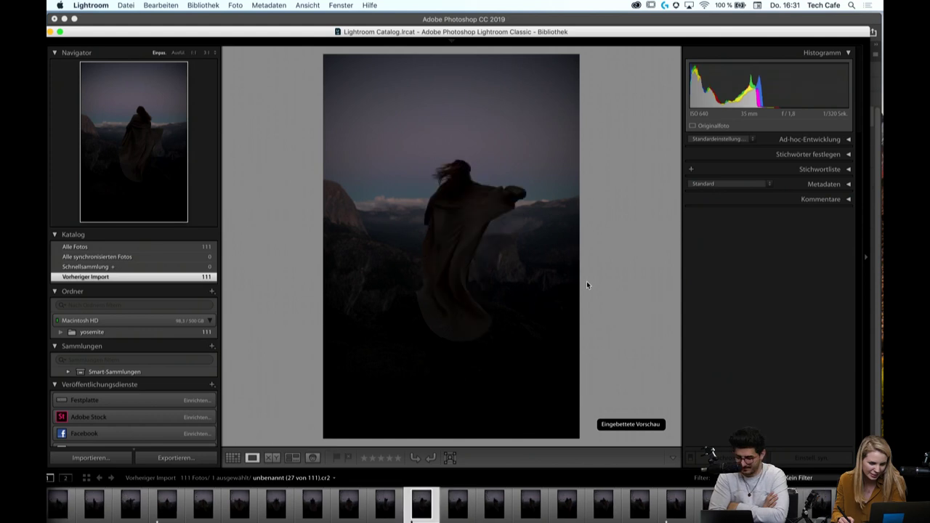
pyautogui.press('Left')
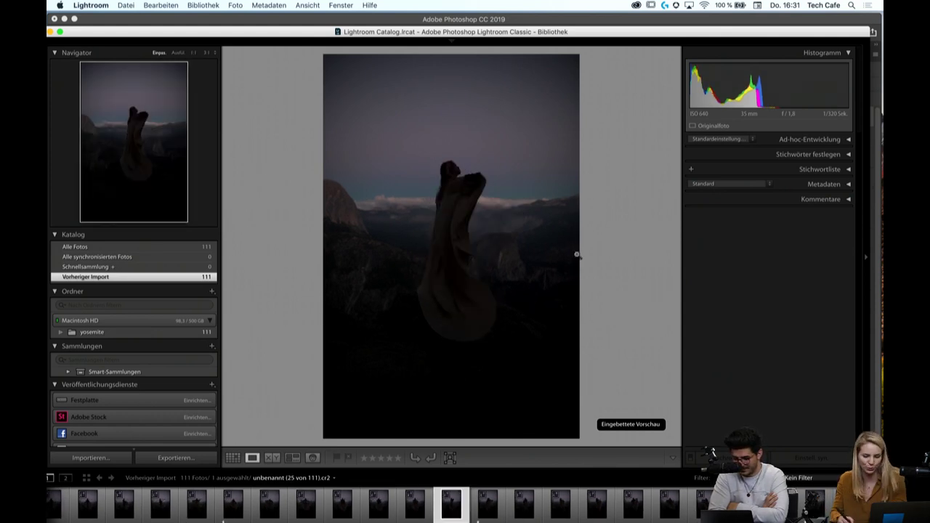
pyautogui.press('Right')
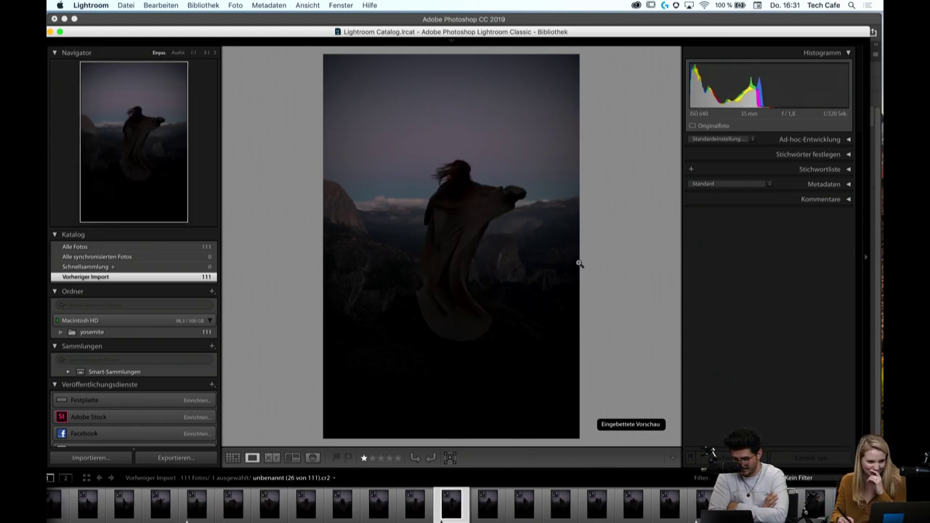
# Move the Lightroom window aside, restore it, and step back to photo 15
pyautogui.moveTo(598, 34)
pyautogui.mouseDown()
pyautogui.moveTo(574, 86)
pyautogui.moveTo(578, 328)
pyautogui.mouseUp()
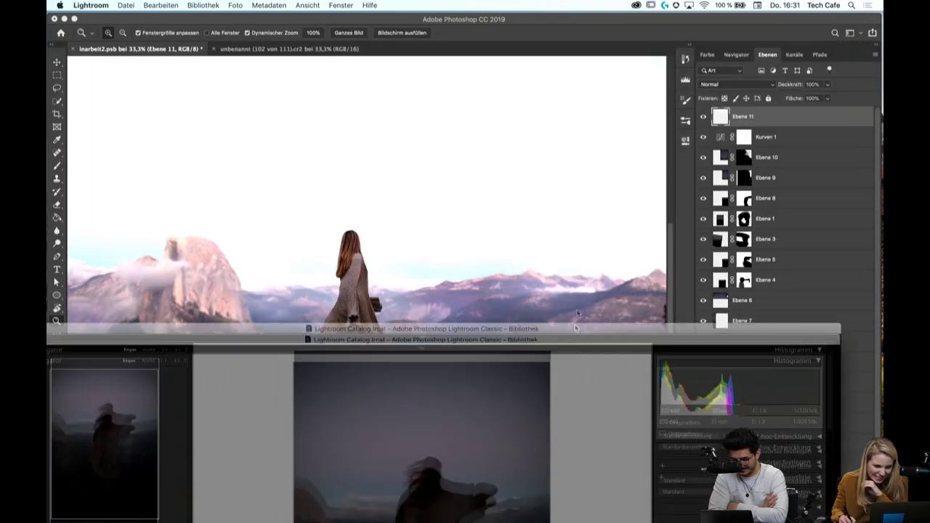
pyautogui.doubleClick(578, 328)
pyautogui.press('Left')
pyautogui.press('Left')
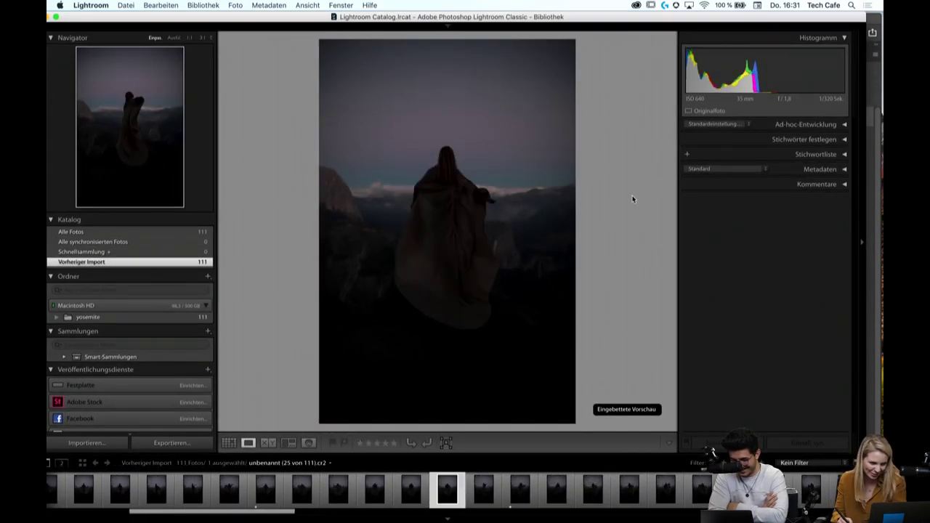
pyautogui.press('Left')
pyautogui.press('Left')
pyautogui.press('Left')
pyautogui.press('Left')
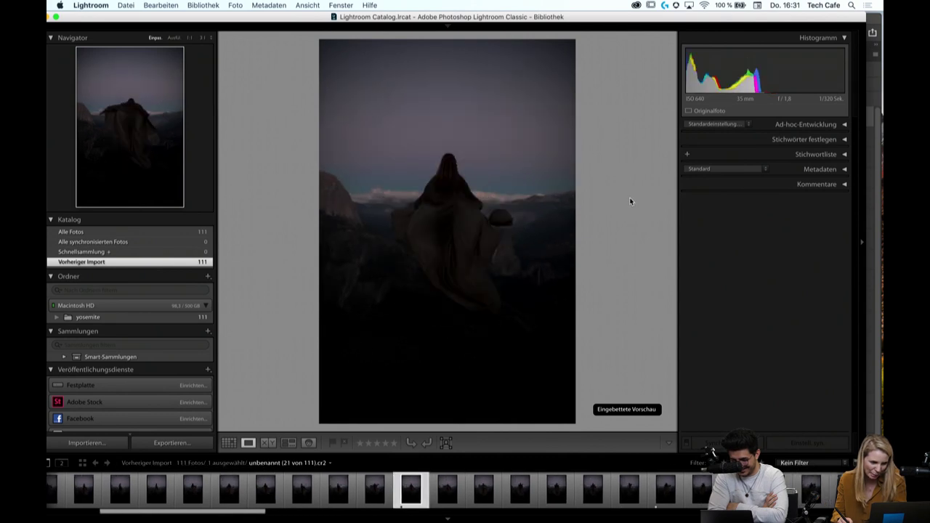
pyautogui.press('Left')
pyautogui.press('Left')
pyautogui.press('Left')
pyautogui.press('Left')
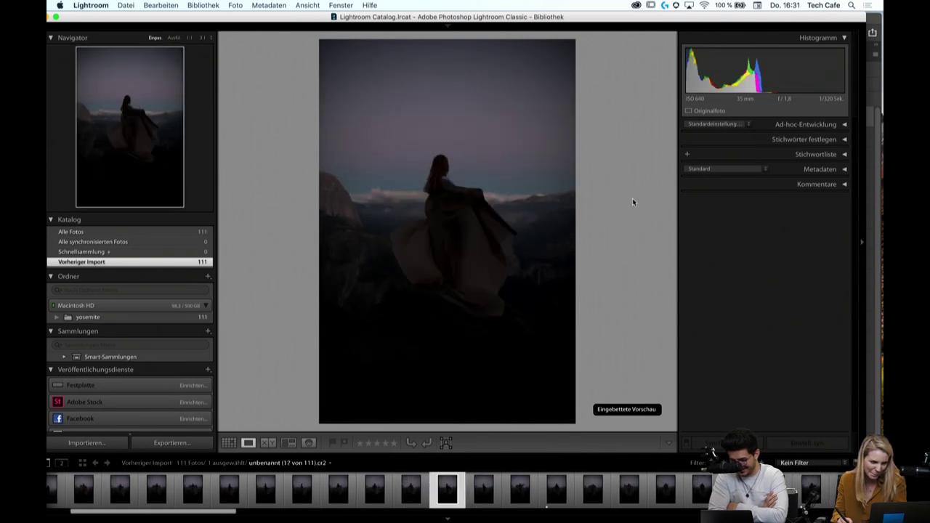
pyautogui.press('Left')
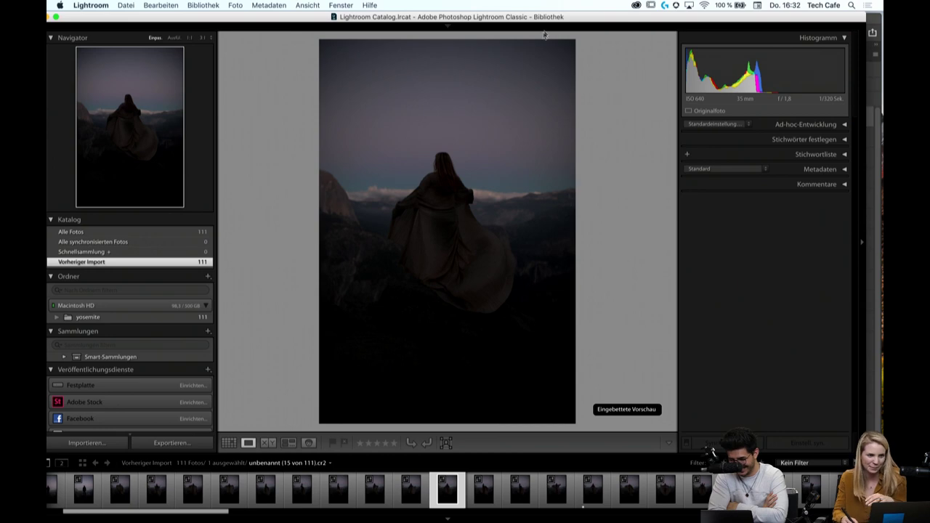
pyautogui.moveTo(546, 19); pyautogui.dragTo(613, 19)
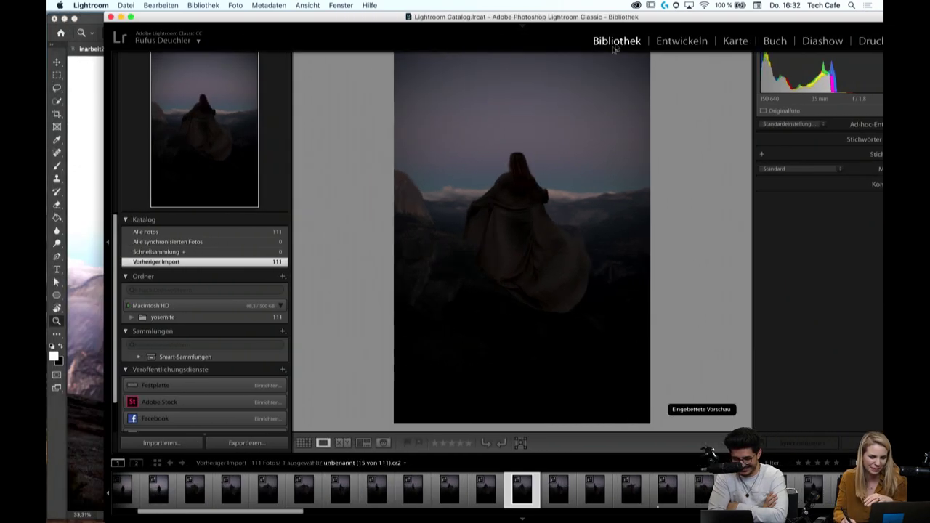
# Back in Photoshop, compare Kurven 1 on and off and move it above Ebene 11
pyautogui.click(121, 18)
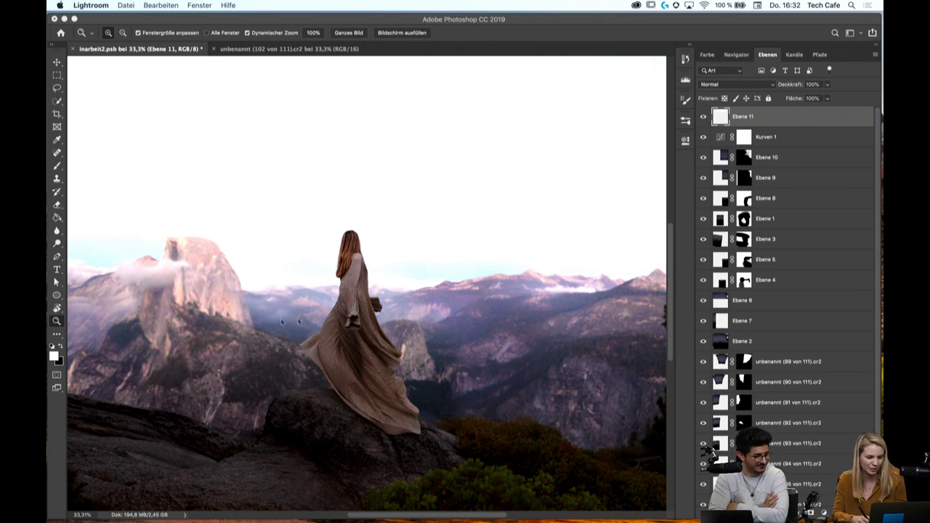
pyautogui.click(447, 280)
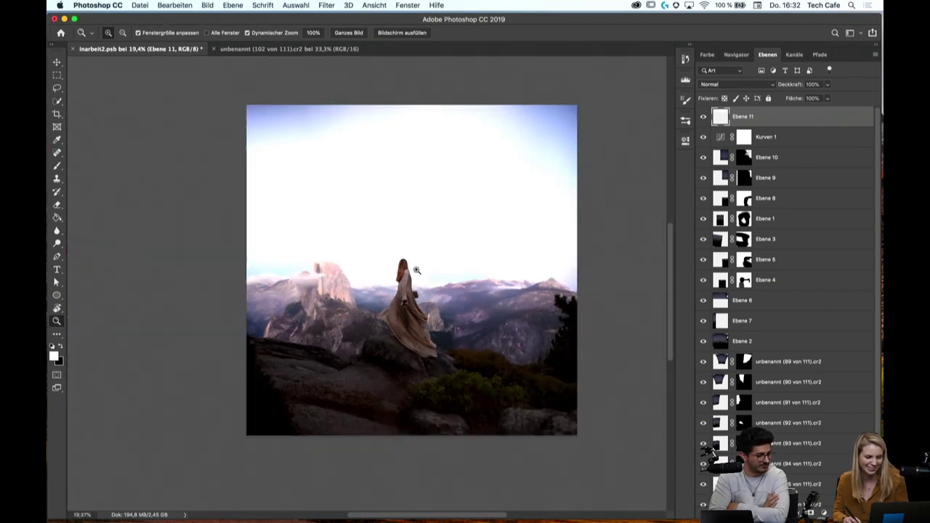
pyautogui.scroll(-3, 437, 319)
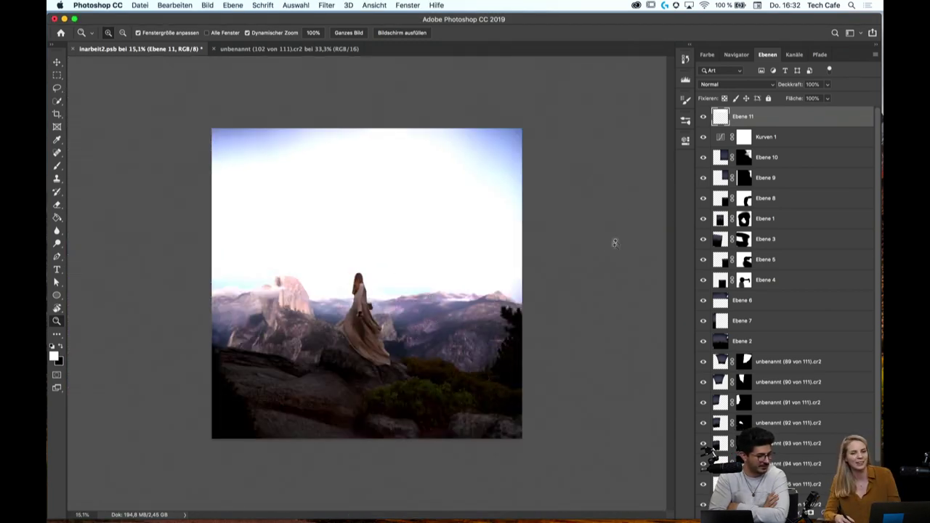
pyautogui.click(704, 138)
pyautogui.click(702, 138)
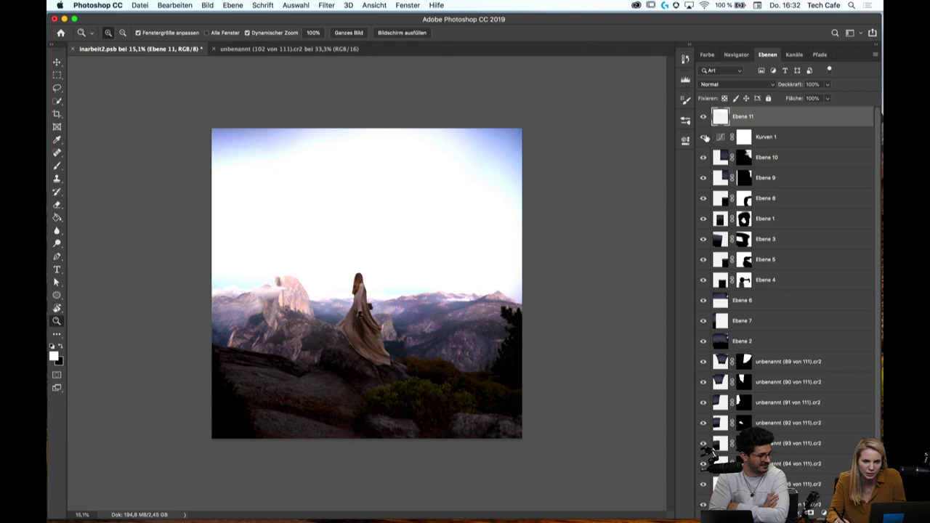
pyautogui.moveTo(705, 138); pyautogui.dragTo(706, 119)
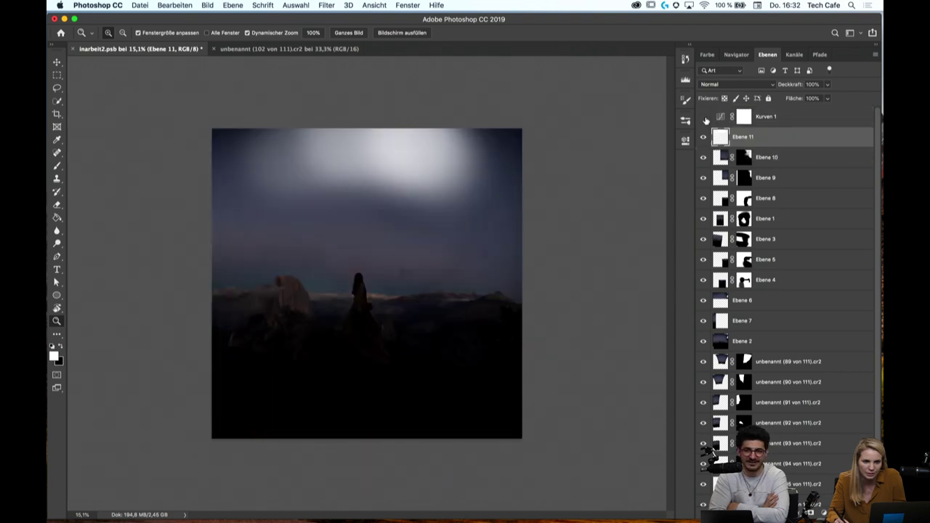
pyautogui.click(704, 117)
# Delete the white glow layer Ebene 11 and select Kurven 1's mask
pyautogui.press('Delete')
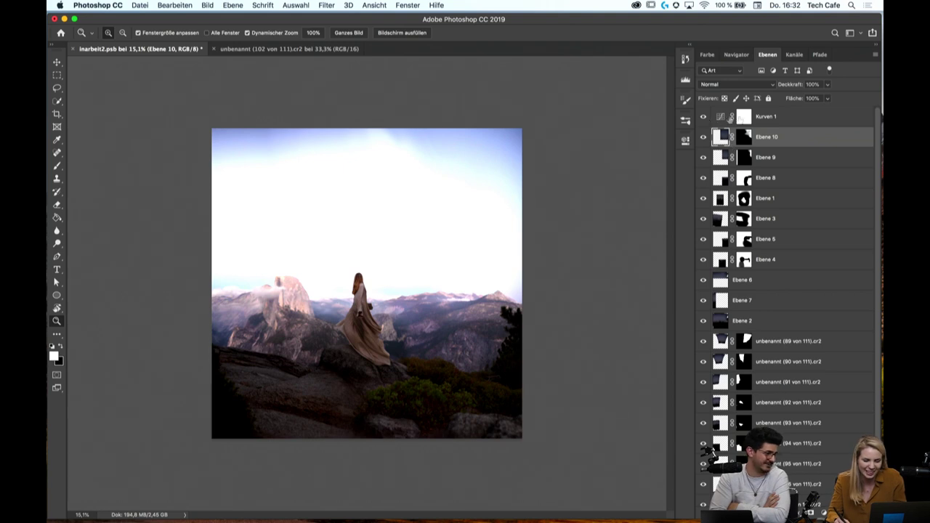
pyautogui.click(741, 117)
pyautogui.press('super+alt+shift+n')
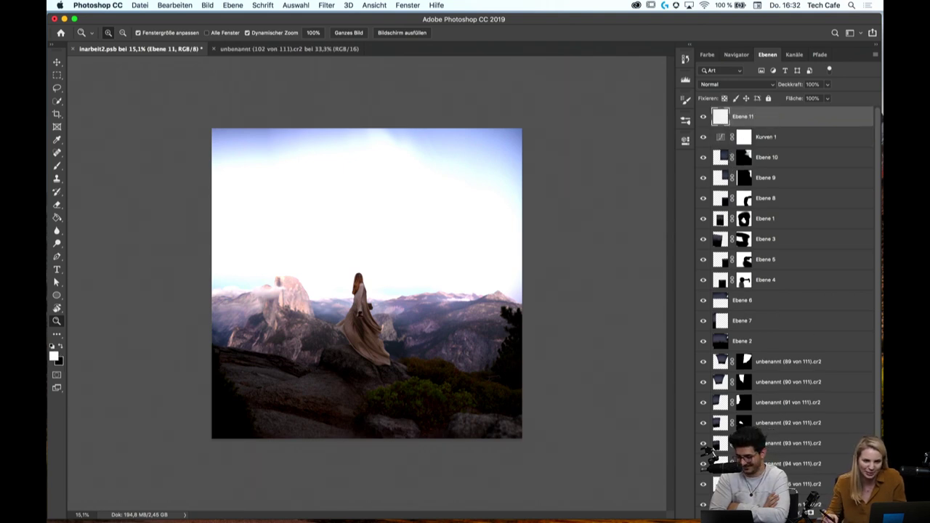
pyautogui.press('super+z')
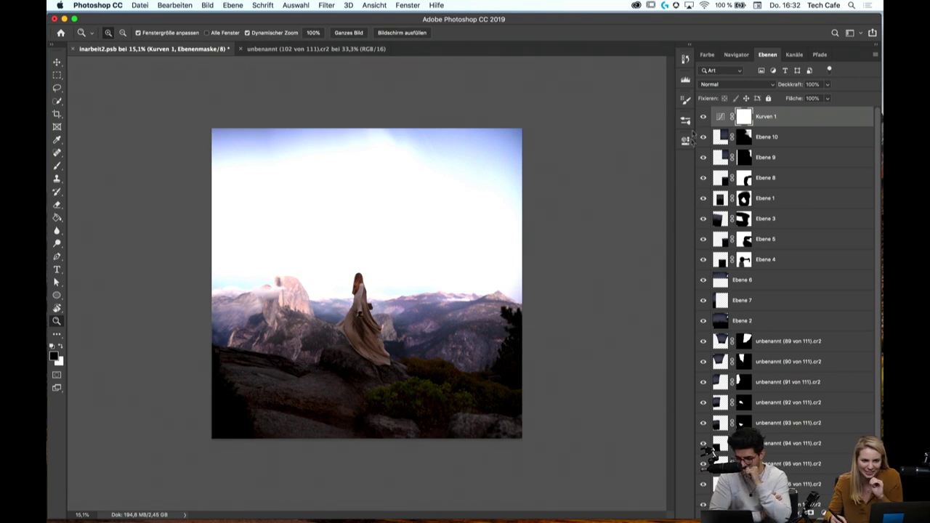
# Delete Kurven 1's mask and then the layer, confirming both, and select all
pyautogui.click(703, 117)
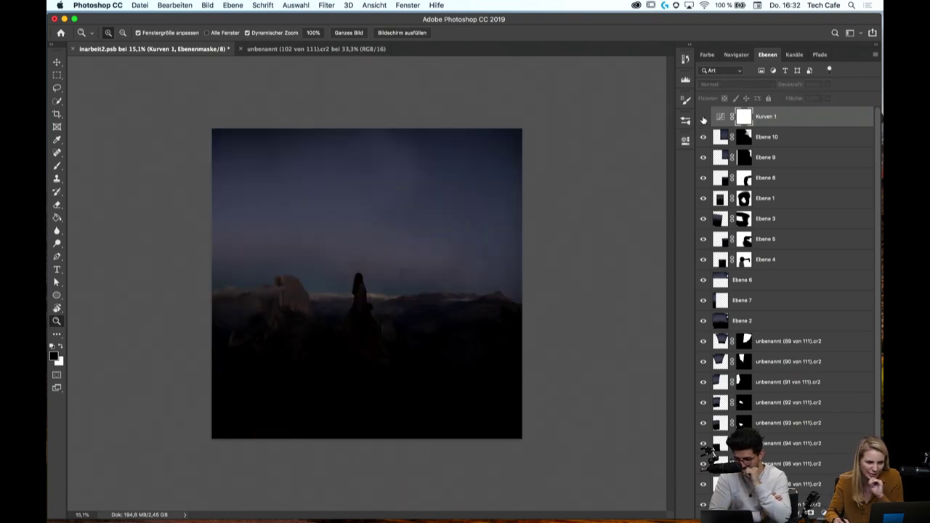
pyautogui.press('BackSpace')
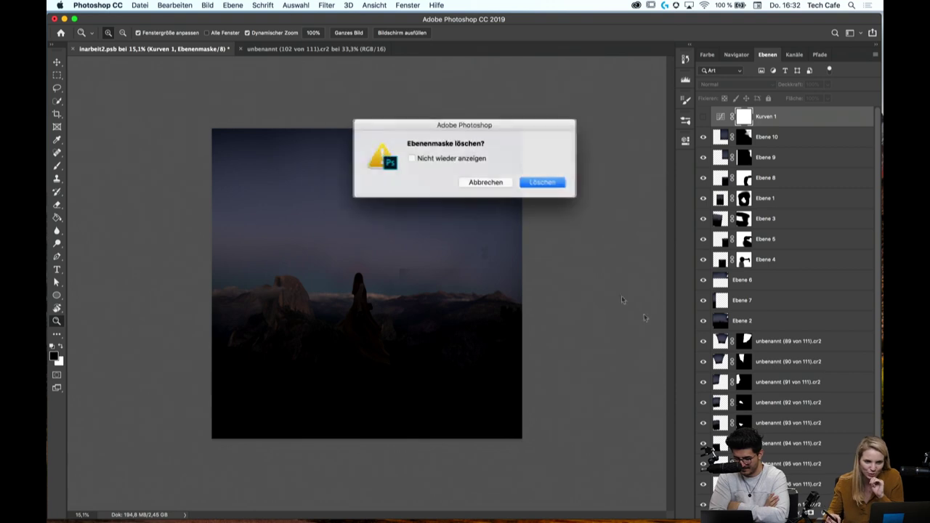
pyautogui.click(541, 184)
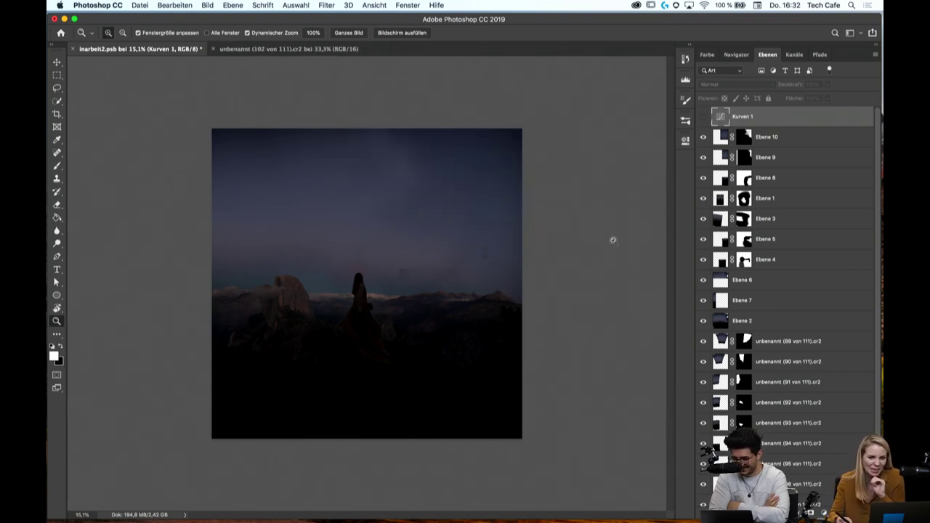
pyautogui.press('BackSpace')
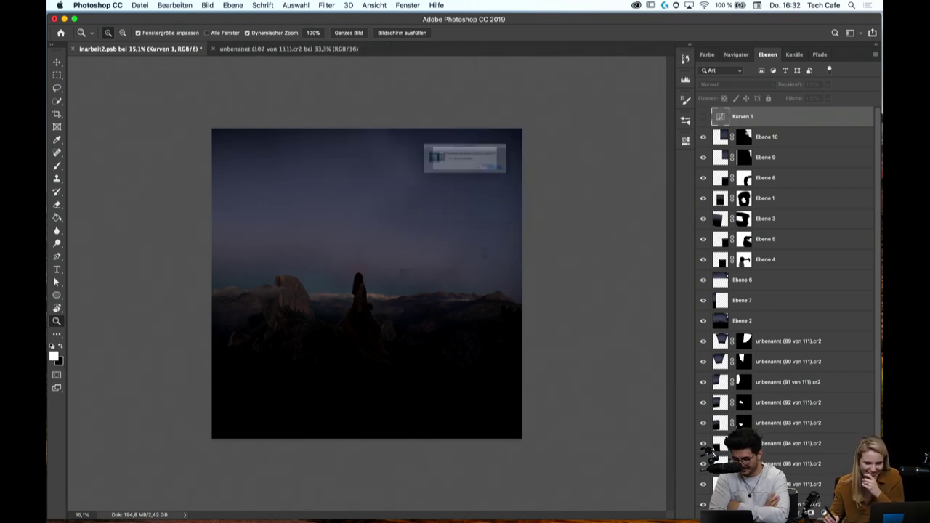
pyautogui.click(550, 183)
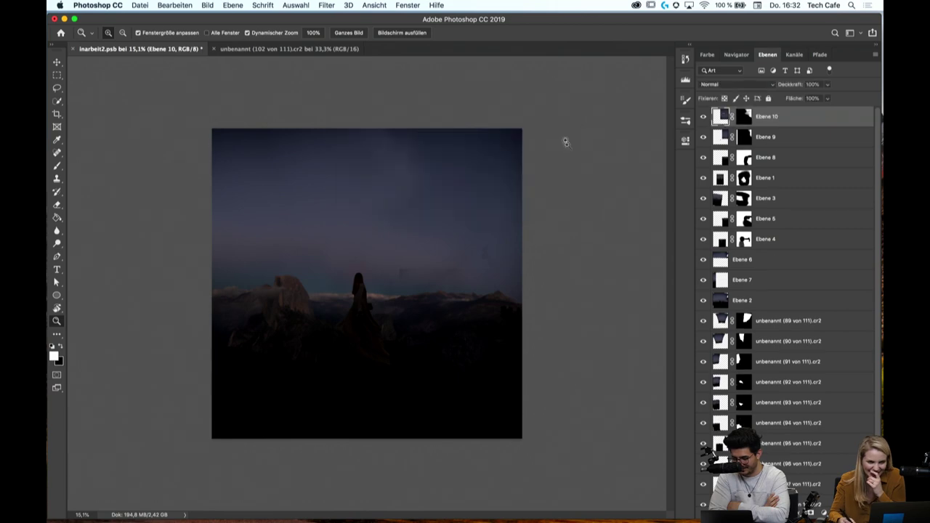
pyautogui.click(301, 5)
pyautogui.click(306, 17)
# Copy merged and paste as a new layer, then delete that pasted layer
pyautogui.click(187, 6)
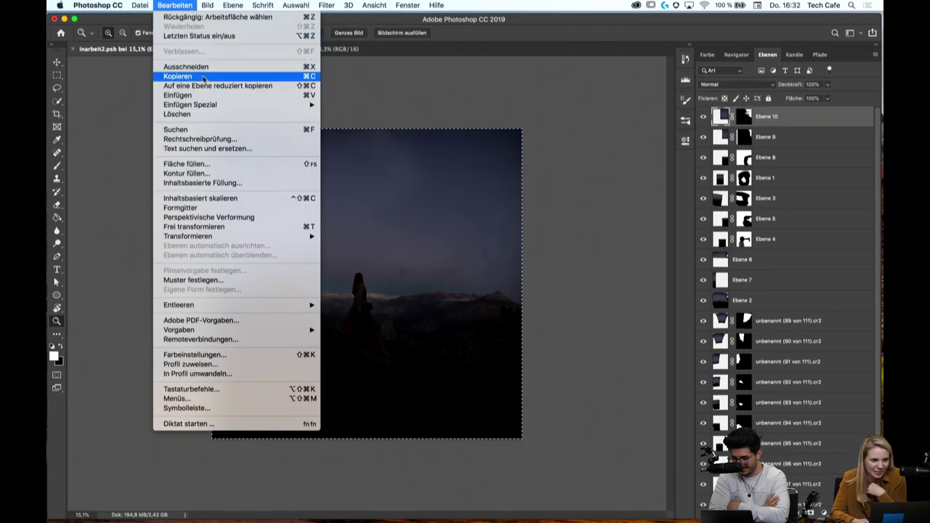
pyautogui.click(207, 86)
pyautogui.click(175, 6)
pyautogui.click(190, 95)
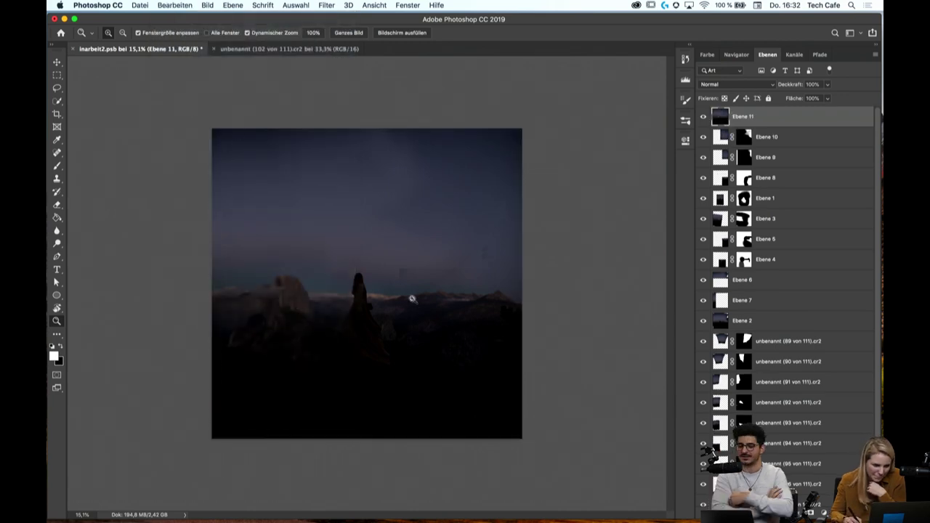
pyautogui.click(475, 266)
pyautogui.press('BackSpace')
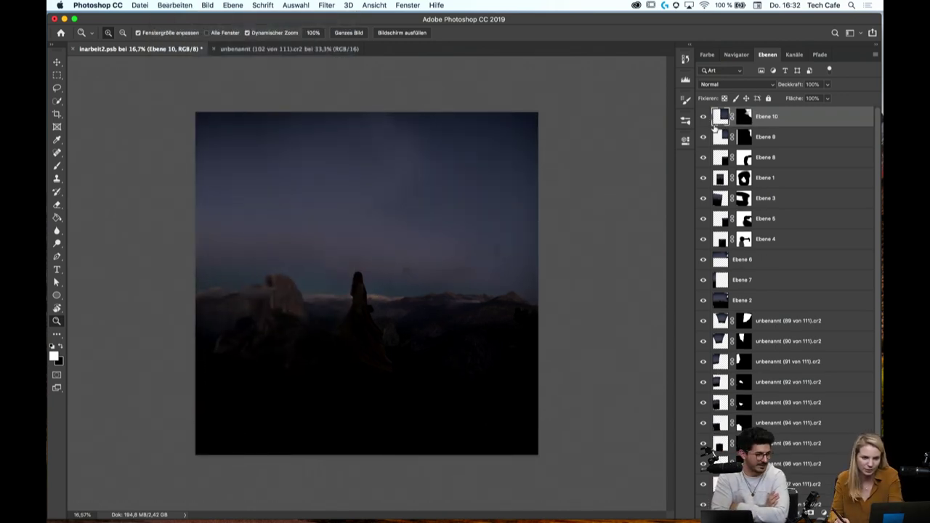
# Zoom into the composite and toggle Ebene 4, 3 and 1 to check their contributions
pyautogui.moveTo(469, 285)
pyautogui.mouseDown()
pyautogui.moveTo(560, 271)
pyautogui.moveTo(566, 321)
pyautogui.mouseUp()
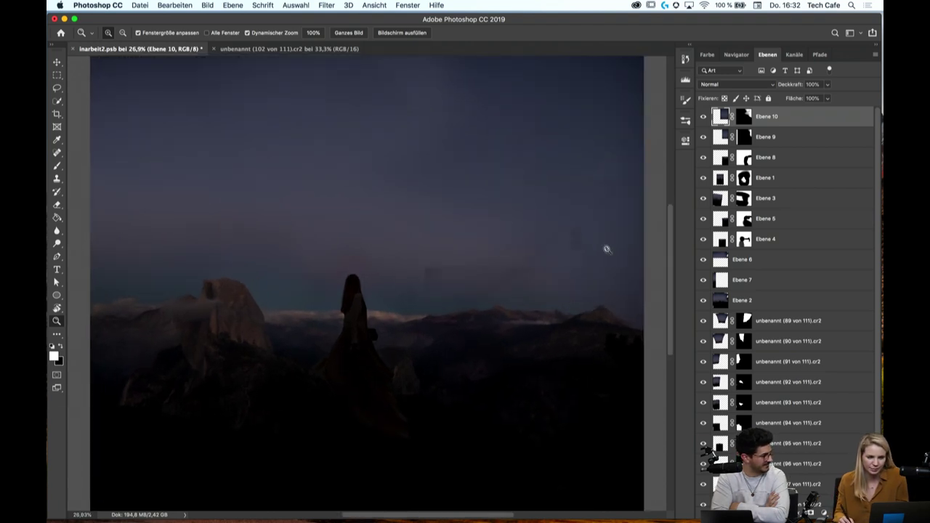
pyautogui.scroll(2, 606, 250)
pyautogui.scroll(2, 525, 316)
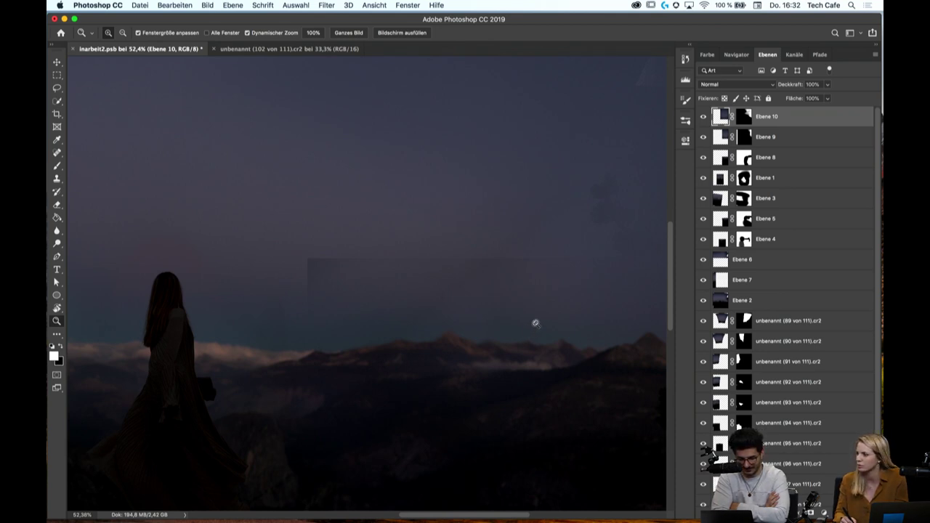
pyautogui.scroll(-2, 535, 323)
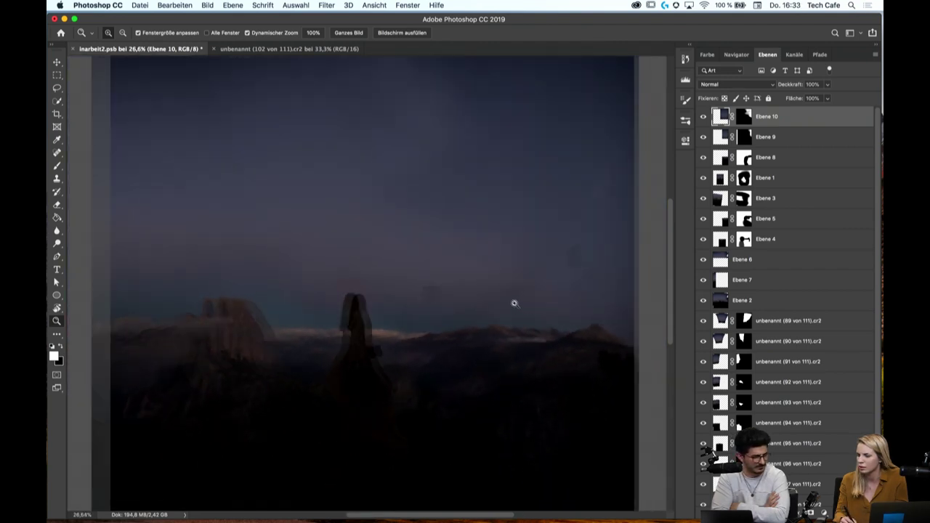
pyautogui.scroll(-1, 514, 303)
pyautogui.moveTo(525, 280); pyautogui.dragTo(549, 296)
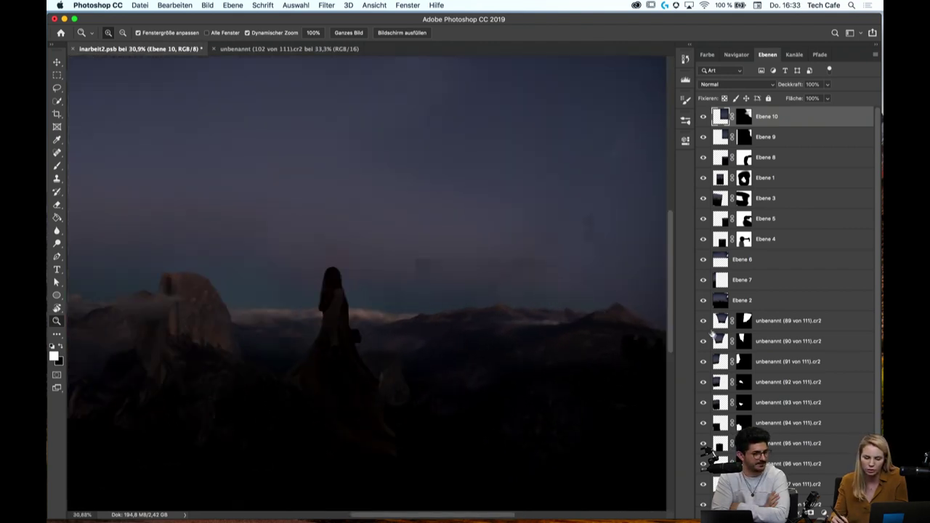
pyautogui.click(702, 241)
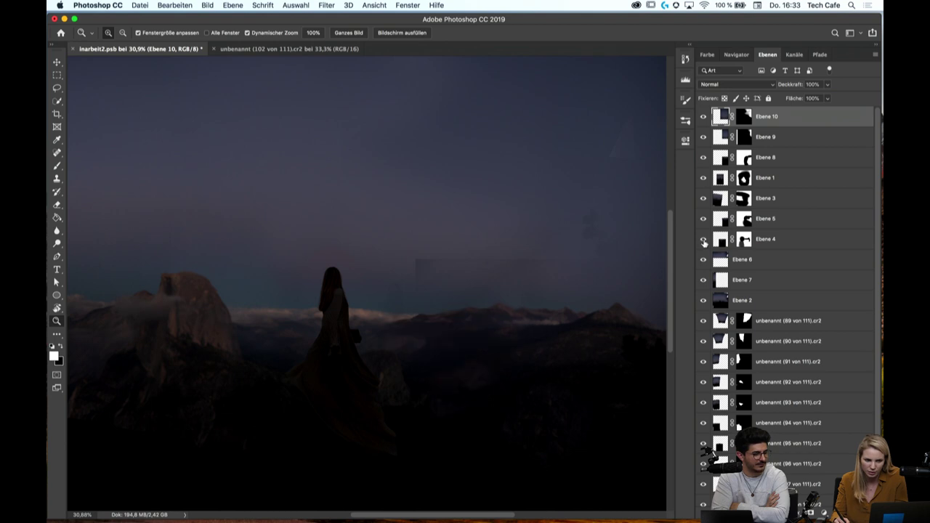
pyautogui.click(703, 199)
pyautogui.click(703, 198)
pyautogui.click(702, 178)
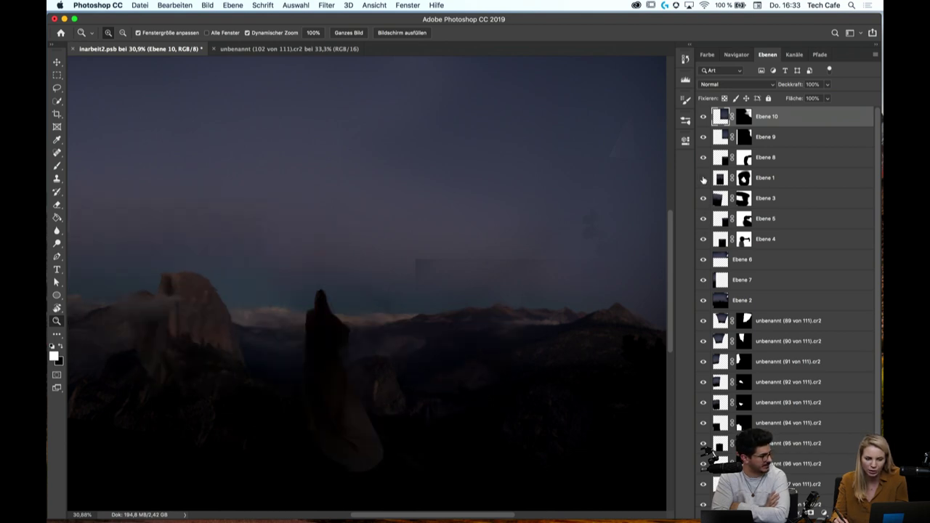
pyautogui.click(703, 179)
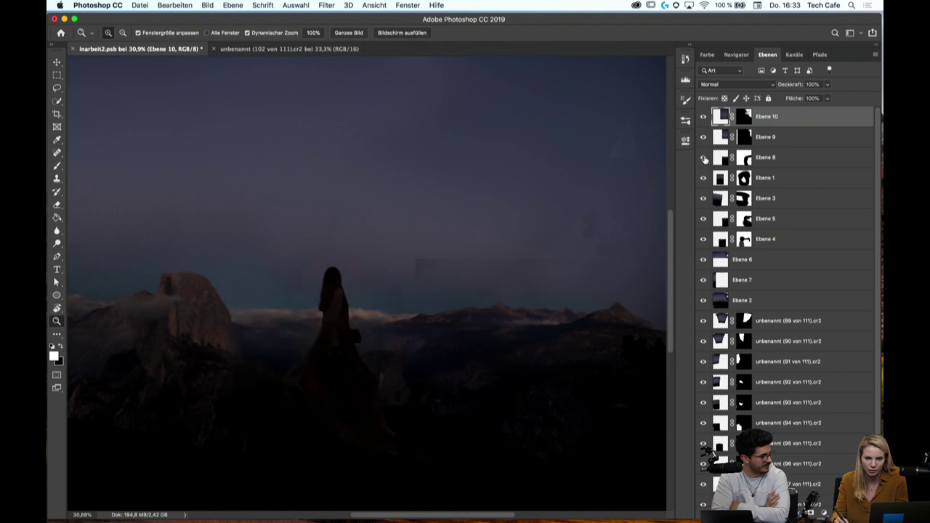
# Select Ebene 8's mask and set a soft black brush to 412 px
pyautogui.click(744, 157)
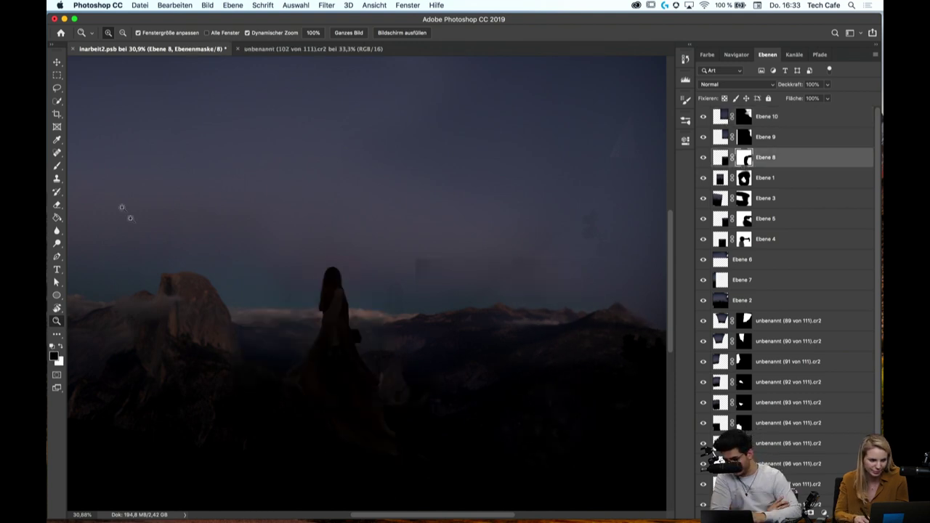
pyautogui.press('b')
pyautogui.press('x')
pyautogui.rightClick(452, 169)
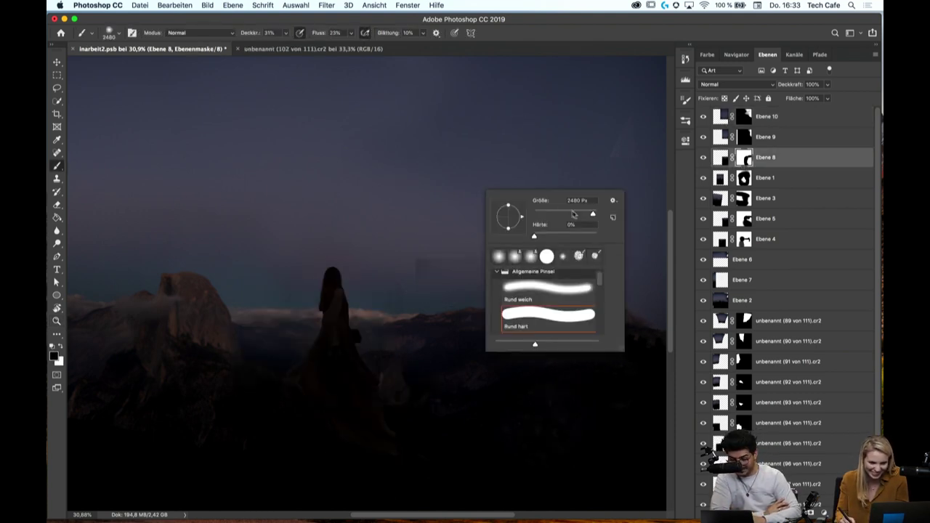
pyautogui.click(598, 169)
pyautogui.click(207, 5)
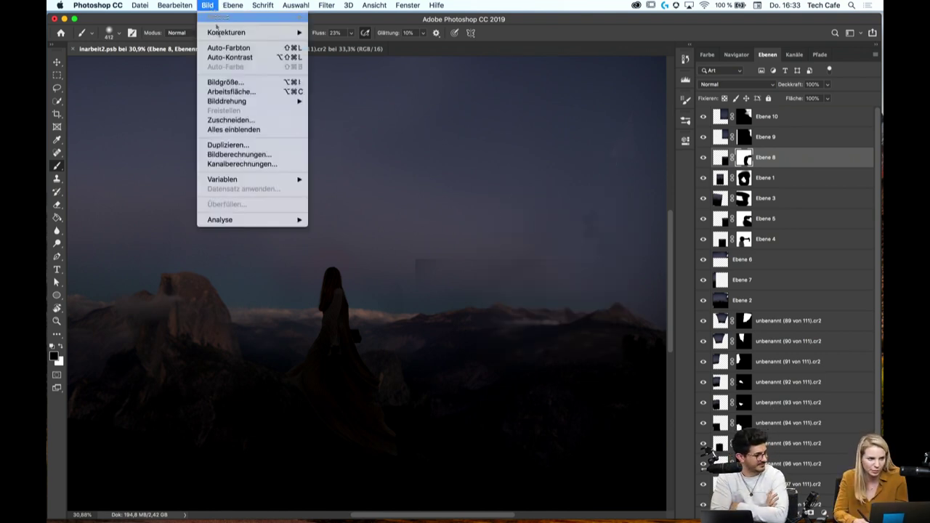
pyautogui.click(233, 80)
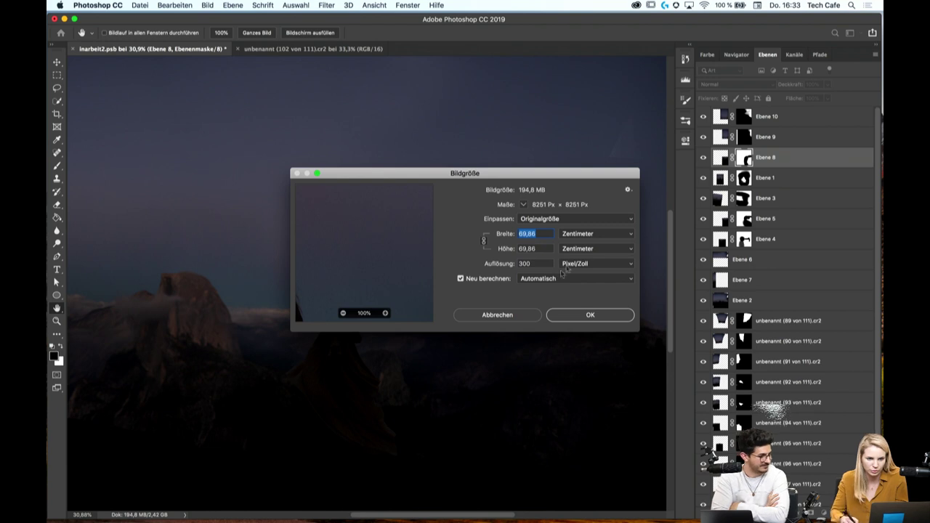
pyautogui.click(596, 234)
pyautogui.click(581, 217)
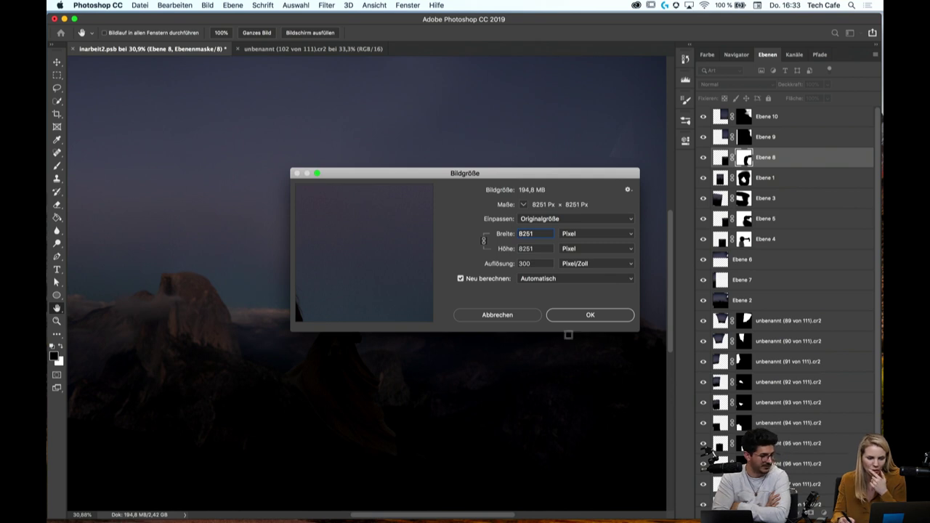
pyautogui.click(579, 316)
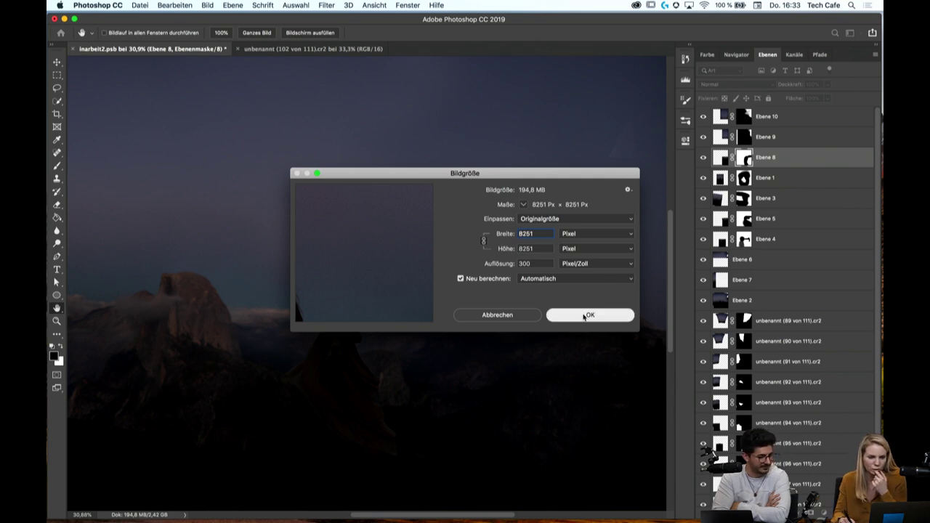
pyautogui.click(320, 48)
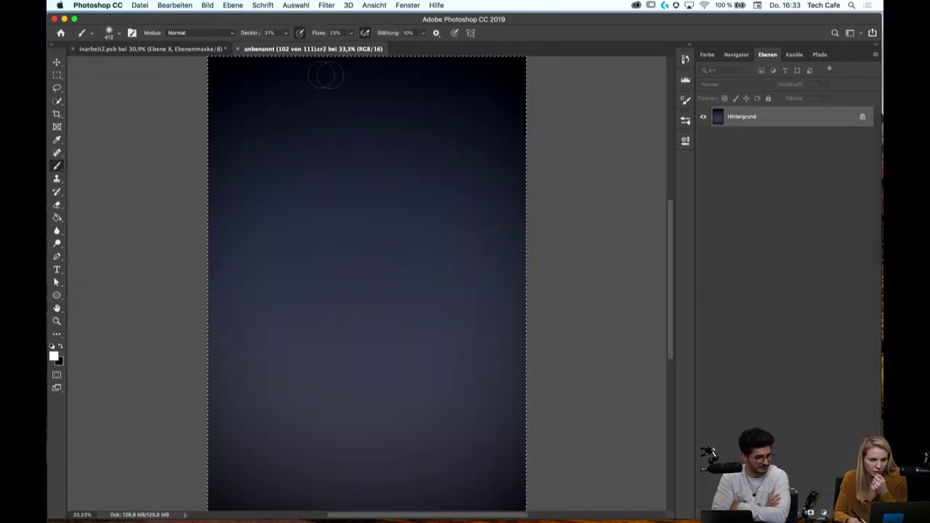
pyautogui.click(207, 5)
pyautogui.click(275, 82)
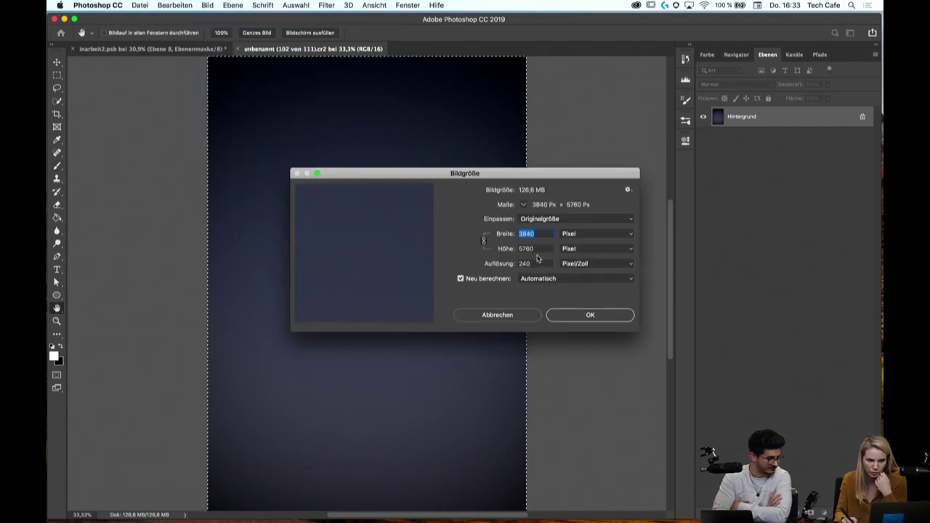
pyautogui.click(590, 315)
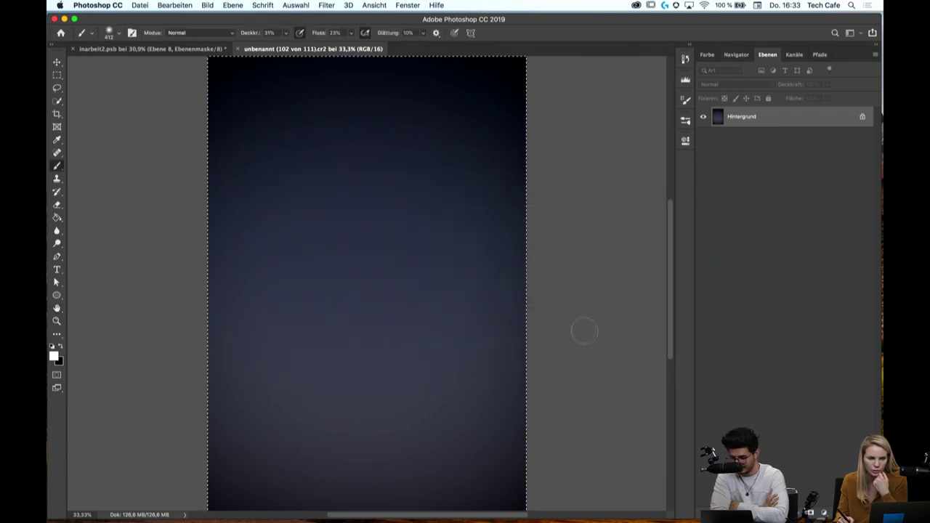
pyautogui.click(195, 50)
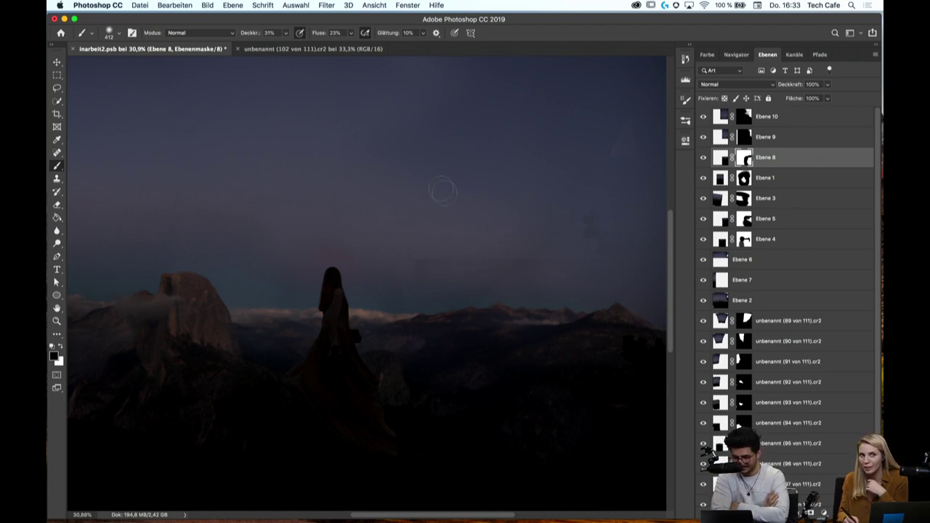
# Set the mask brush to 492 px and 37% flow, then toggle Ebene 8 and Ebene 1 to compare
pyautogui.rightClick(503, 218)
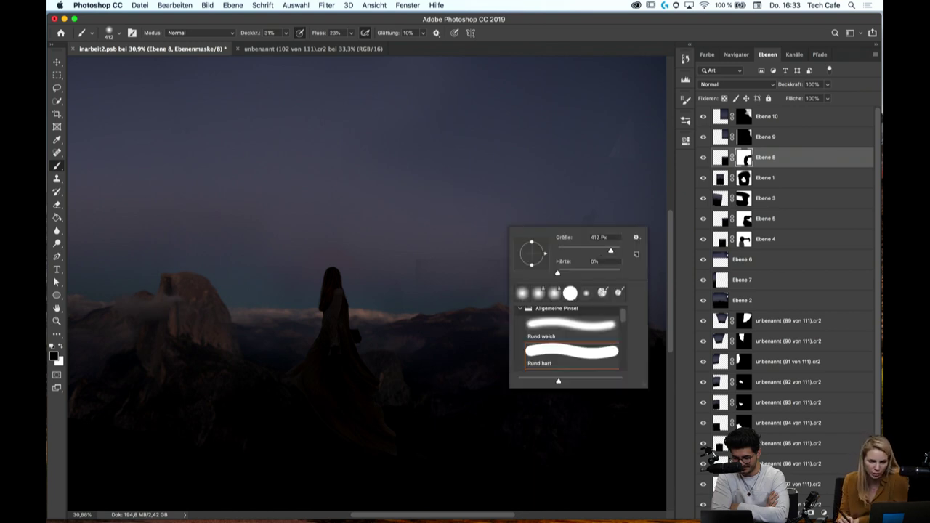
pyautogui.press('Return')
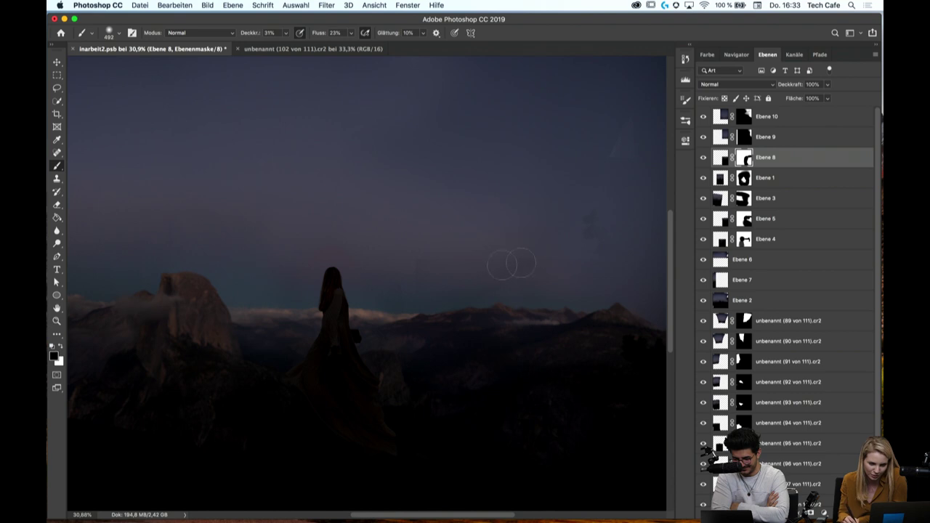
pyautogui.click(352, 34)
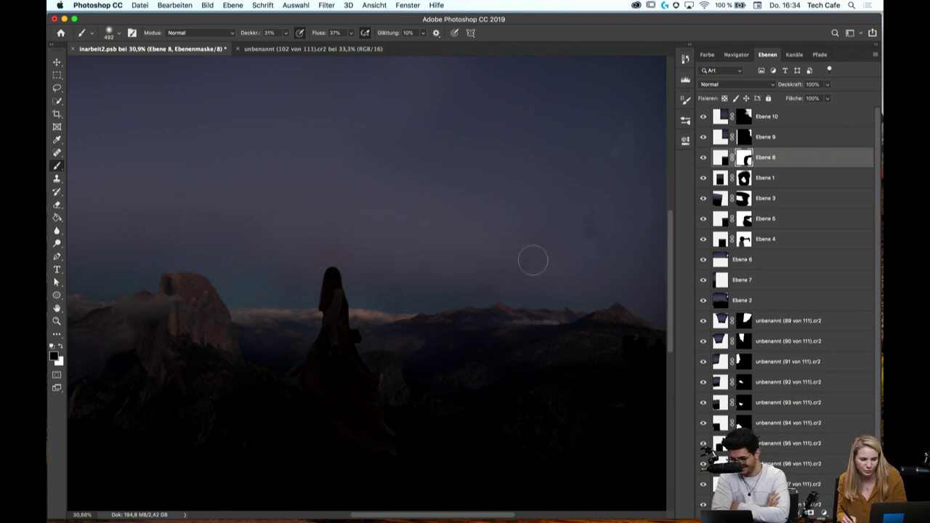
pyautogui.hscroll(5, 480, 220)
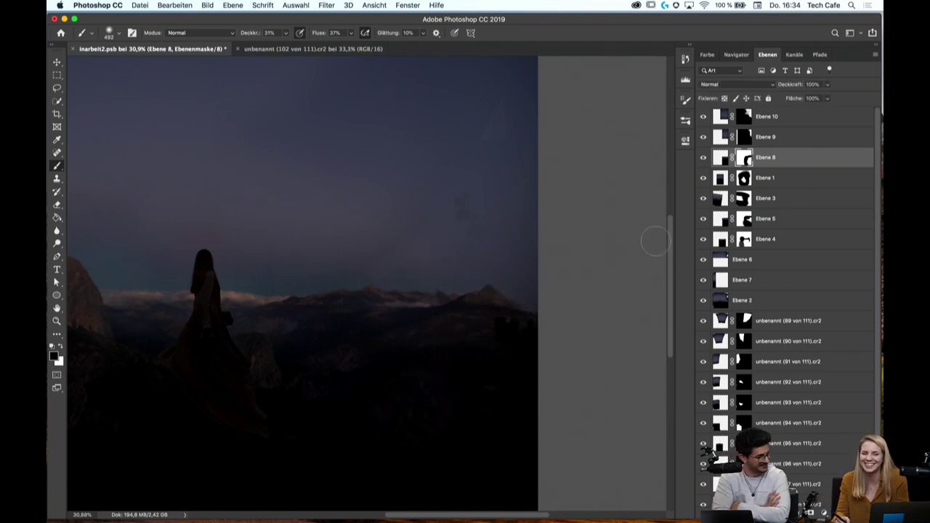
pyautogui.click(703, 158)
pyautogui.click(702, 163)
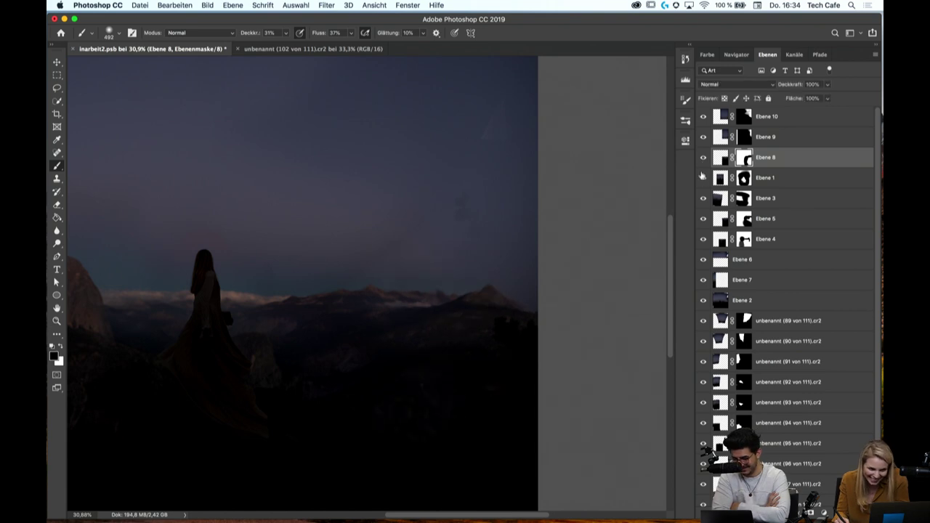
pyautogui.click(703, 180)
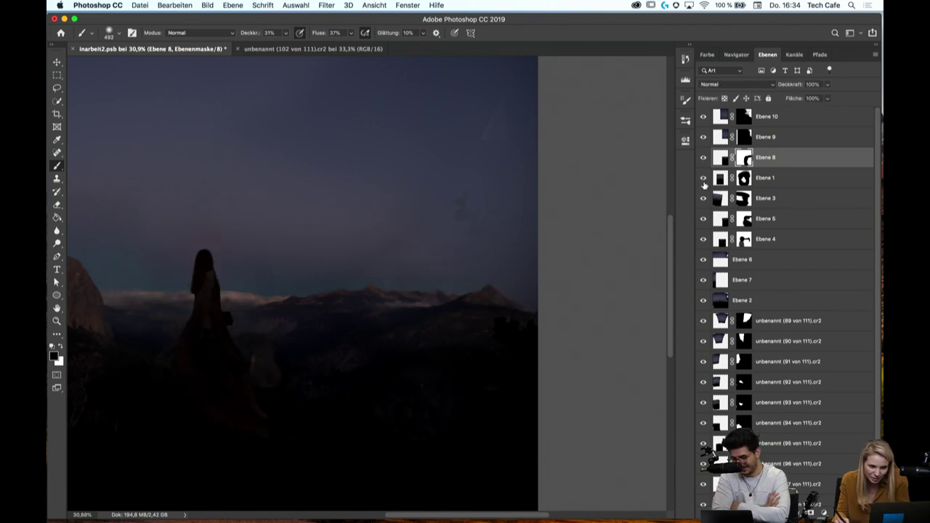
# Zoom out to the whole image and hide Ebene 8, 1, 3 and 5 to compare
pyautogui.press('z')
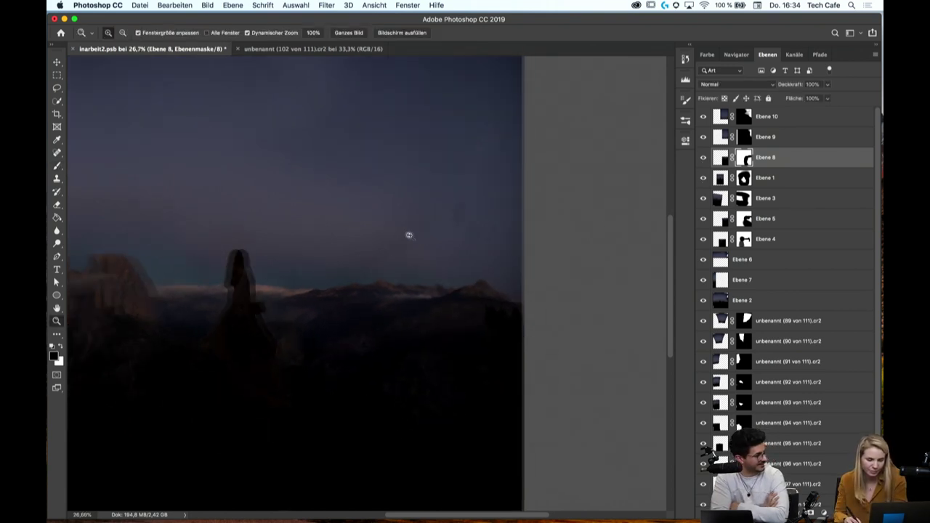
pyautogui.moveTo(407, 235)
pyautogui.mouseDown()
pyautogui.moveTo(573, 164)
pyautogui.moveTo(671, 239)
pyautogui.mouseUp()
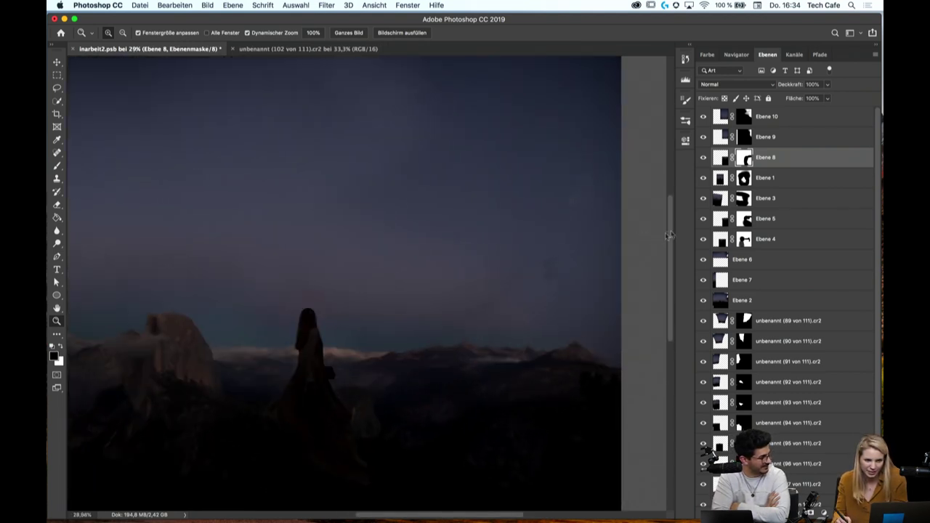
pyautogui.click(704, 158)
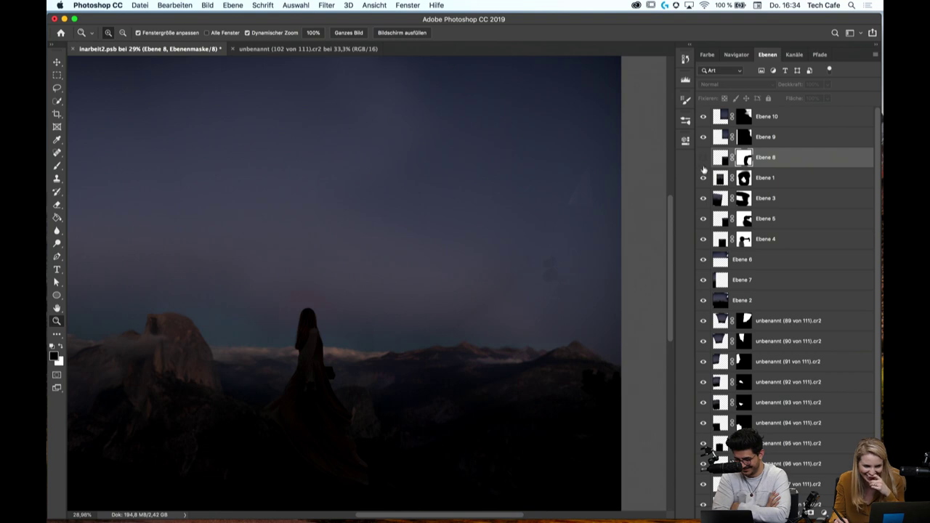
pyautogui.click(703, 178)
pyautogui.click(704, 197)
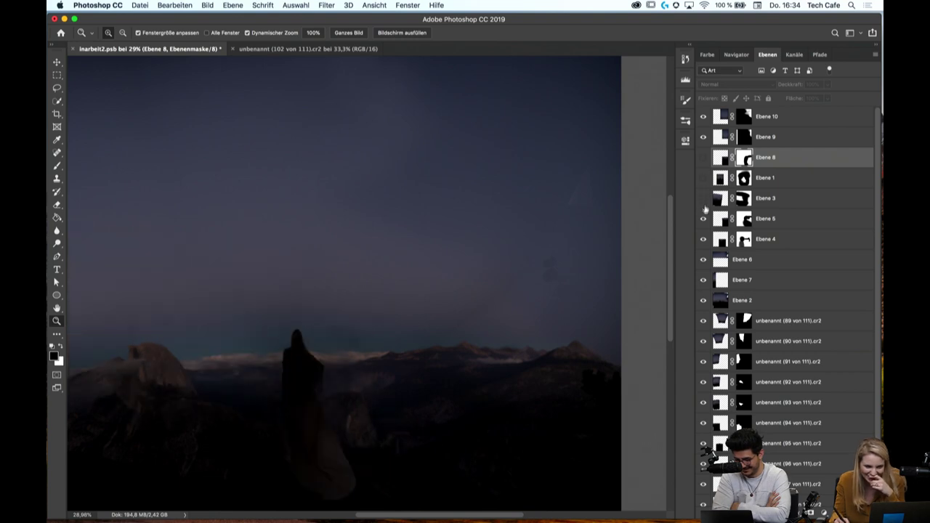
pyautogui.click(703, 220)
pyautogui.click(704, 220)
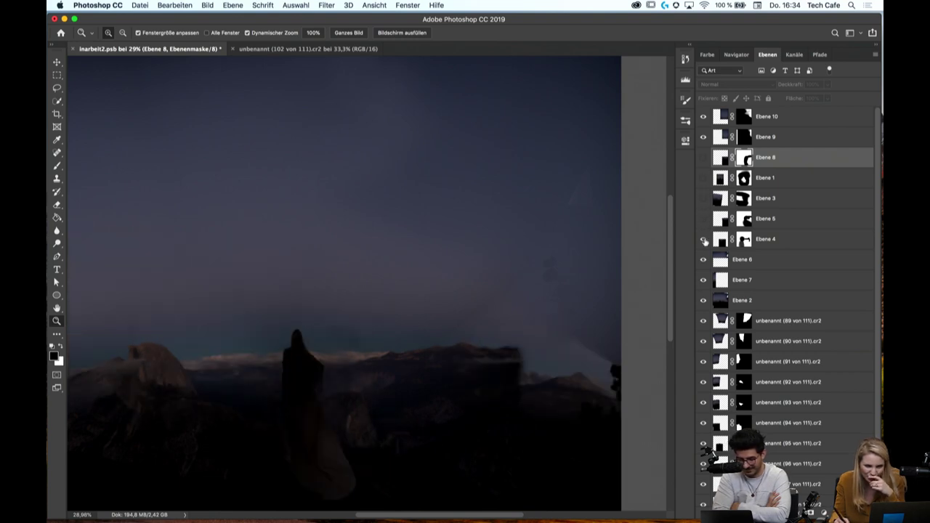
# Toggle Ebene 4, then make Ebene 5, 3, 1 and 8 visible again
pyautogui.click(703, 239)
pyautogui.click(703, 239)
pyautogui.click(704, 219)
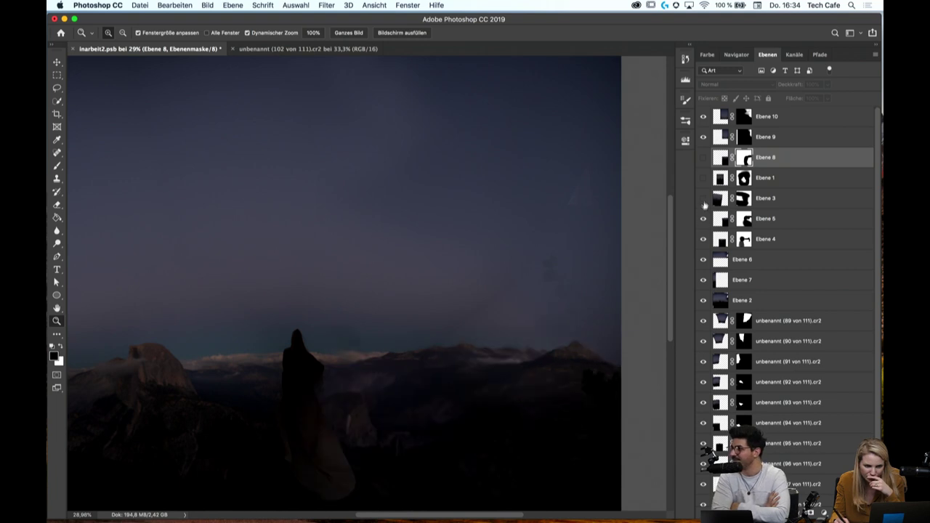
pyautogui.click(704, 198)
pyautogui.click(704, 177)
pyautogui.click(703, 157)
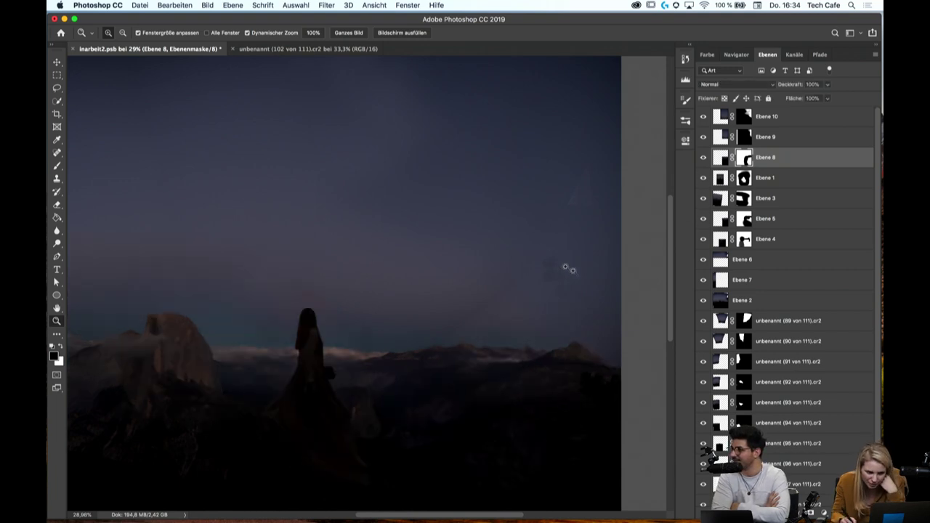
# Zoom into the right sky, compare Ebene 9 and 10 on and off, and target Ebene 10's mask
pyautogui.click(614, 247)
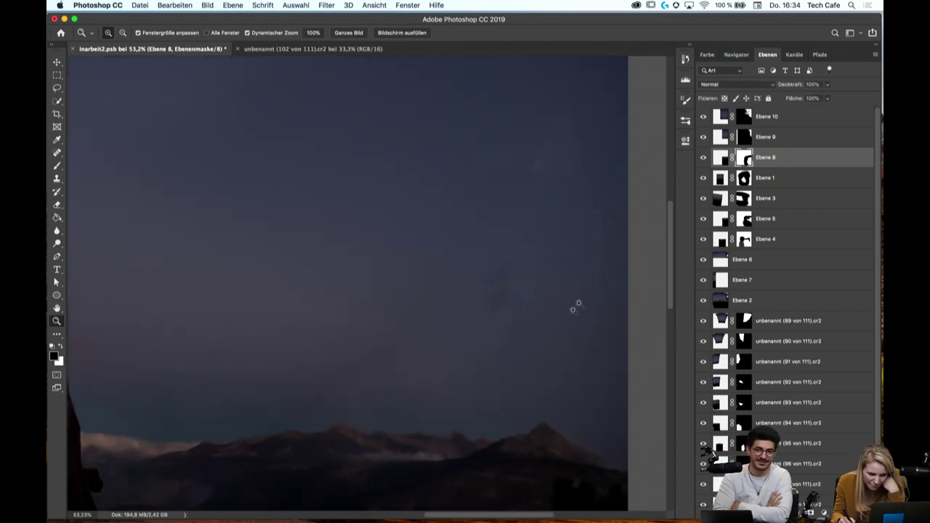
pyautogui.click(704, 136)
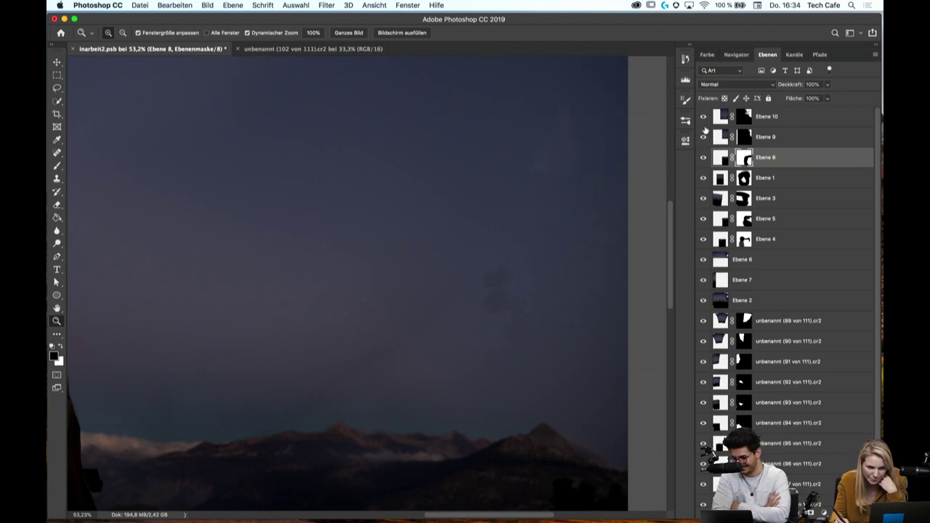
pyautogui.click(704, 136)
pyautogui.click(703, 118)
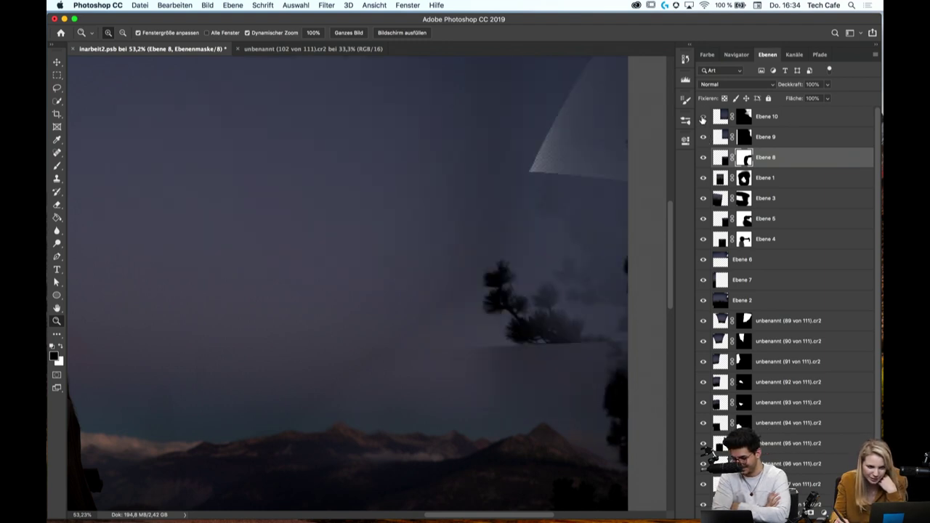
pyautogui.click(704, 118)
pyautogui.click(741, 119)
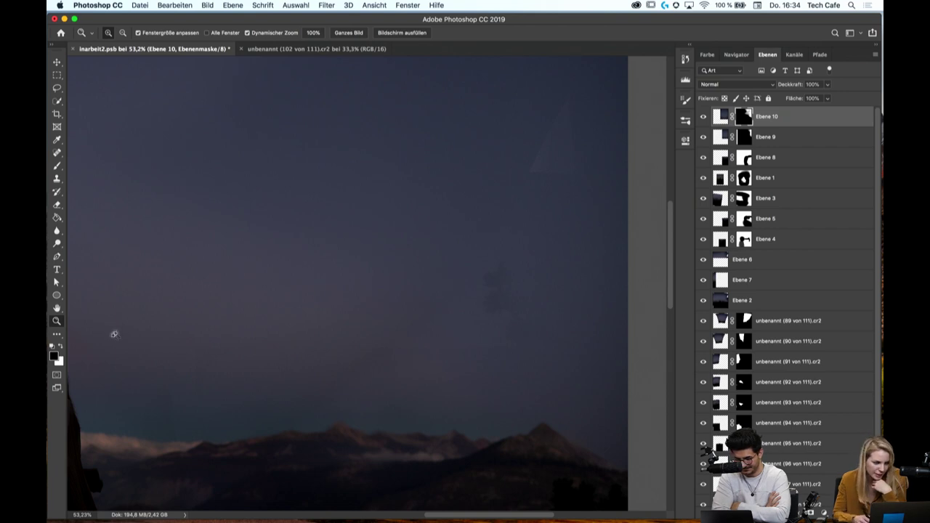
# Paint a soft dark dab on Ebene 10's mask and pan over the sky and woman
pyautogui.press('b')
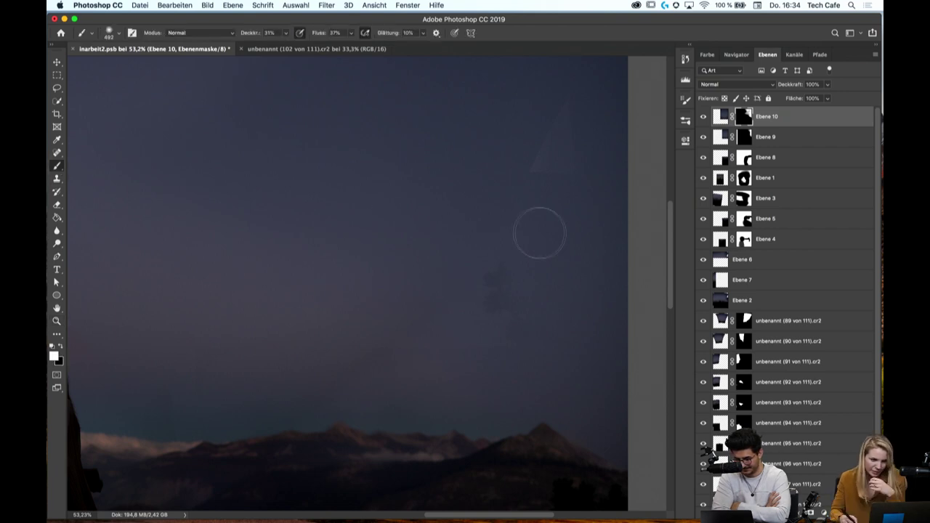
pyautogui.click(501, 285)
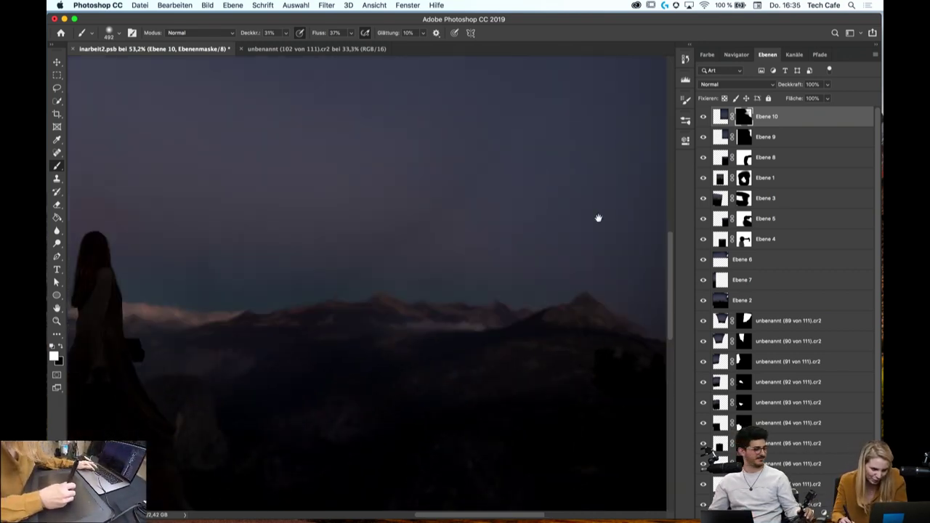
pyautogui.scroll(-1, 569, 306)
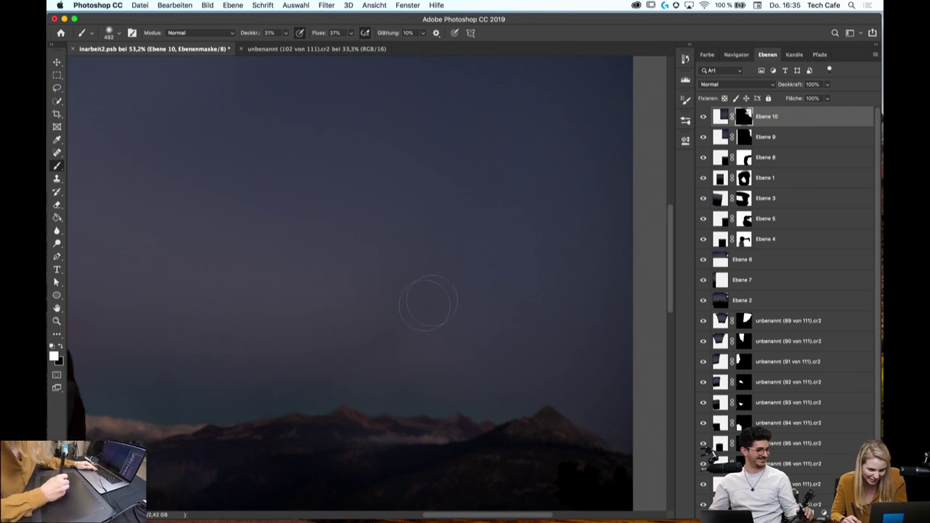
pyautogui.moveTo(600, 221); pyautogui.dragTo(530, 368)
pyautogui.moveTo(540, 197)
pyautogui.mouseDown()
pyautogui.moveTo(521, 327)
pyautogui.moveTo(488, 273)
pyautogui.mouseUp()
pyautogui.moveTo(444, 356); pyautogui.dragTo(589, 235)
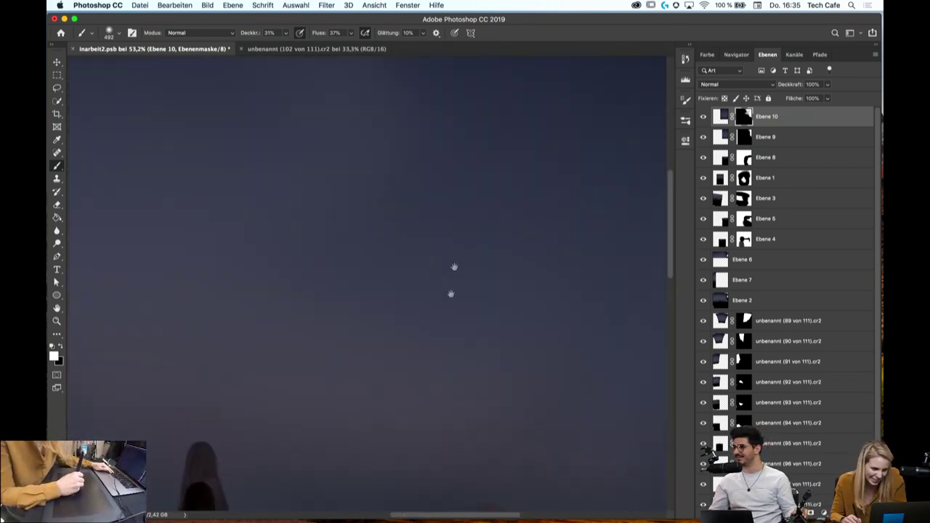
pyautogui.moveTo(452, 266); pyautogui.dragTo(449, 187)
pyautogui.moveTo(539, 256); pyautogui.dragTo(502, 204)
pyautogui.moveTo(555, 226); pyautogui.dragTo(470, 201)
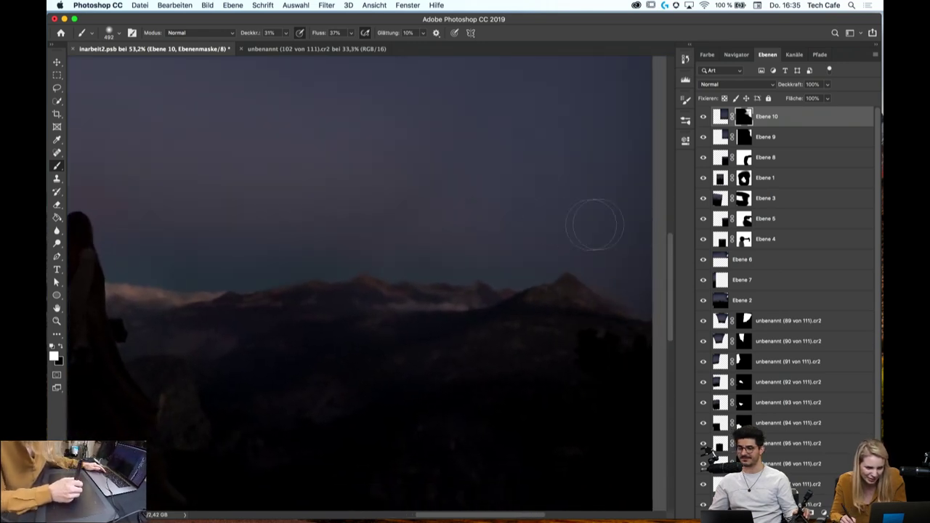
# Zoom to frame the whole image and target Ebene 10's image instead of its mask
pyautogui.press('z')
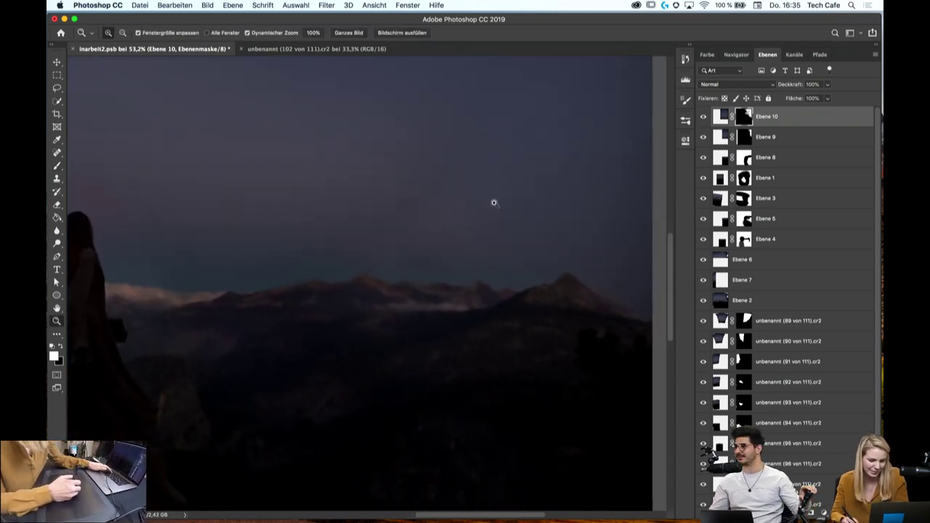
pyautogui.moveTo(494, 202)
pyautogui.mouseDown()
pyautogui.moveTo(455, 206)
pyautogui.moveTo(468, 295)
pyautogui.mouseUp()
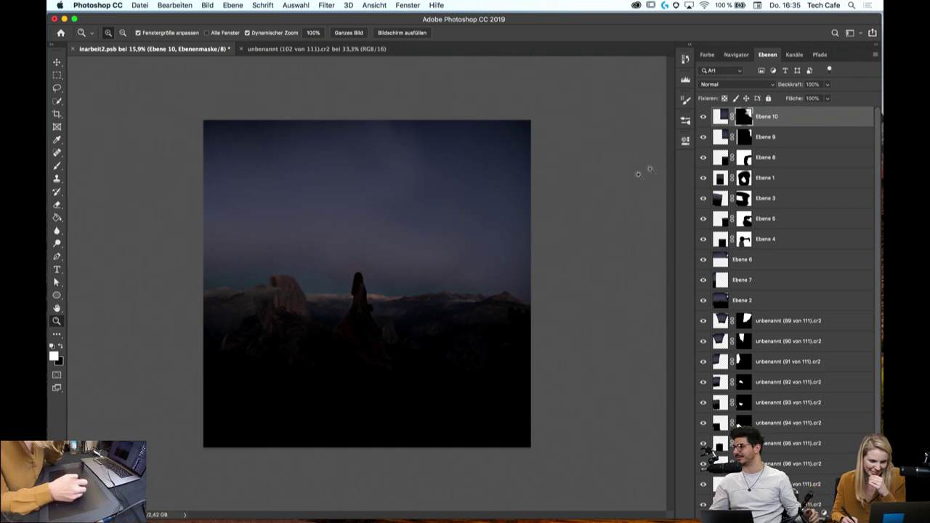
pyautogui.moveTo(378, 324); pyautogui.dragTo(395, 322)
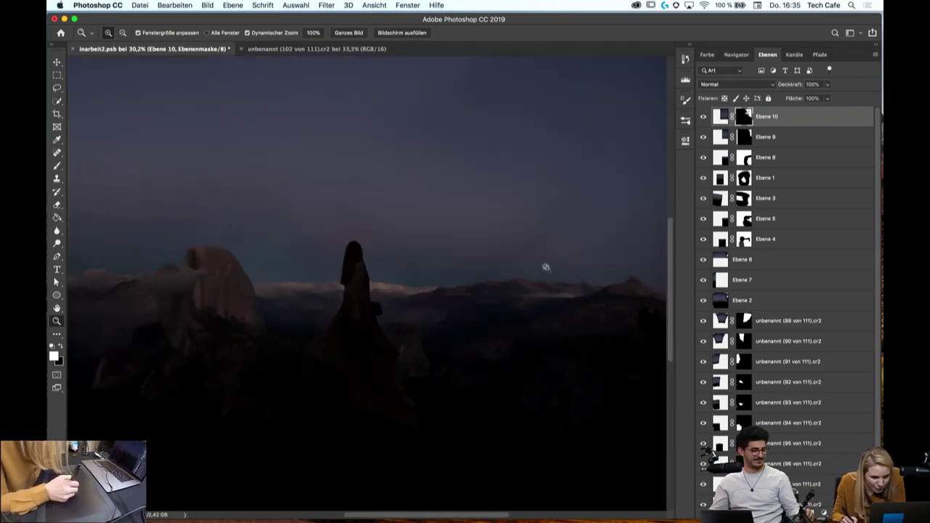
pyautogui.moveTo(544, 266)
pyautogui.mouseDown()
pyautogui.moveTo(465, 284)
pyautogui.moveTo(467, 295)
pyautogui.mouseUp()
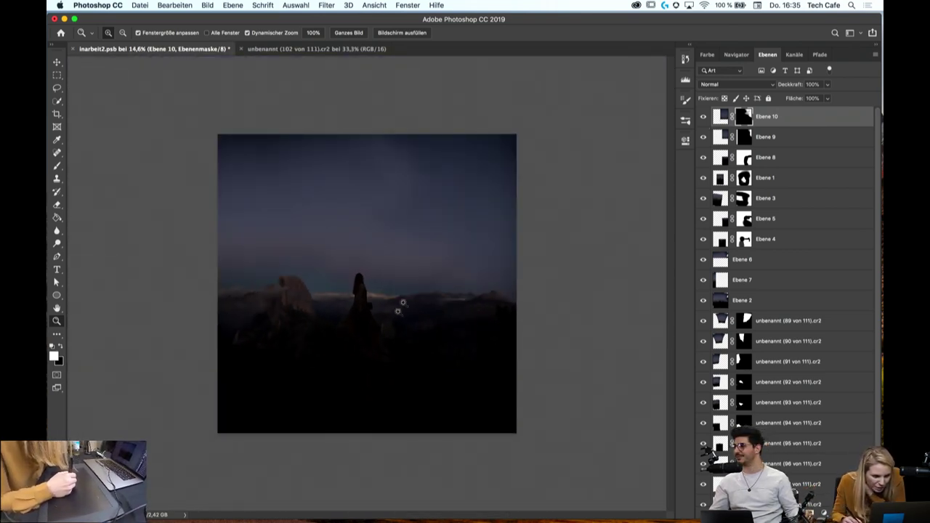
pyautogui.moveTo(358, 292); pyautogui.dragTo(412, 316)
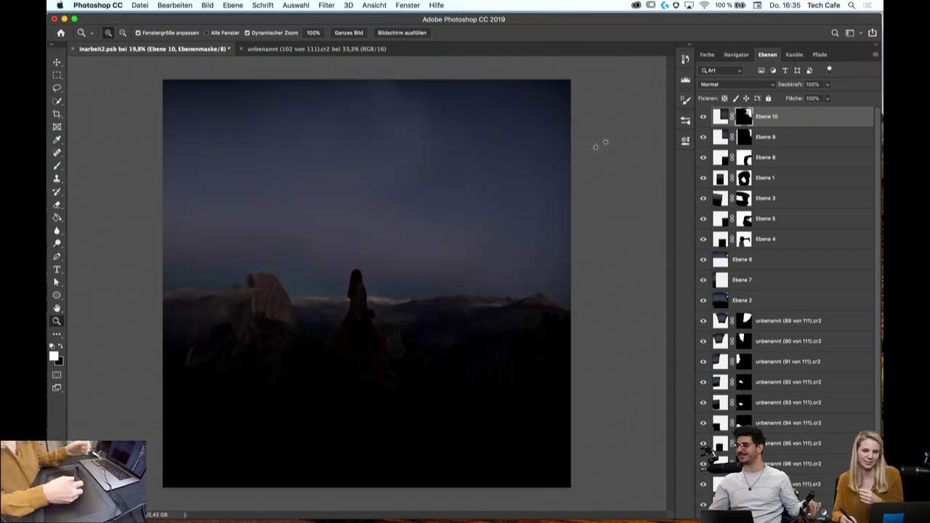
pyautogui.click(721, 116)
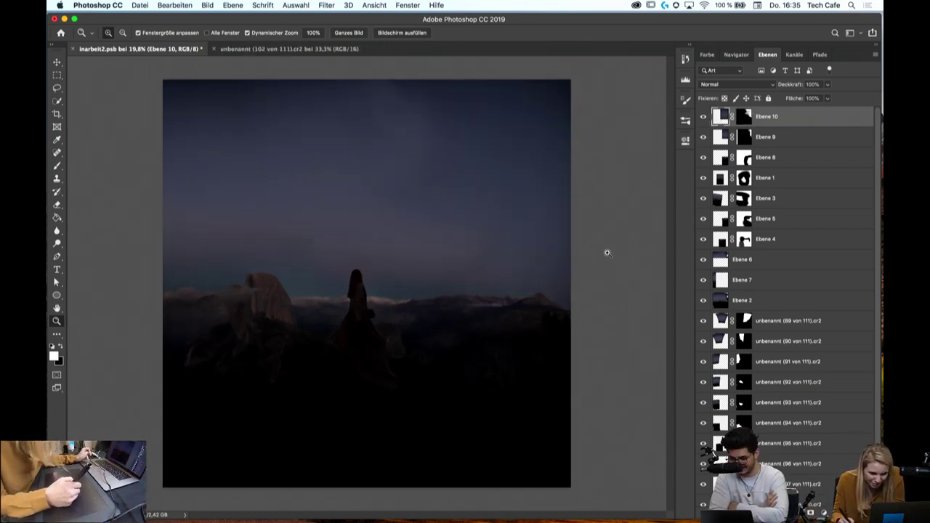
# Select all, copy merged, and paste the flattened composite as new layer Ebene 11
pyautogui.click(296, 5)
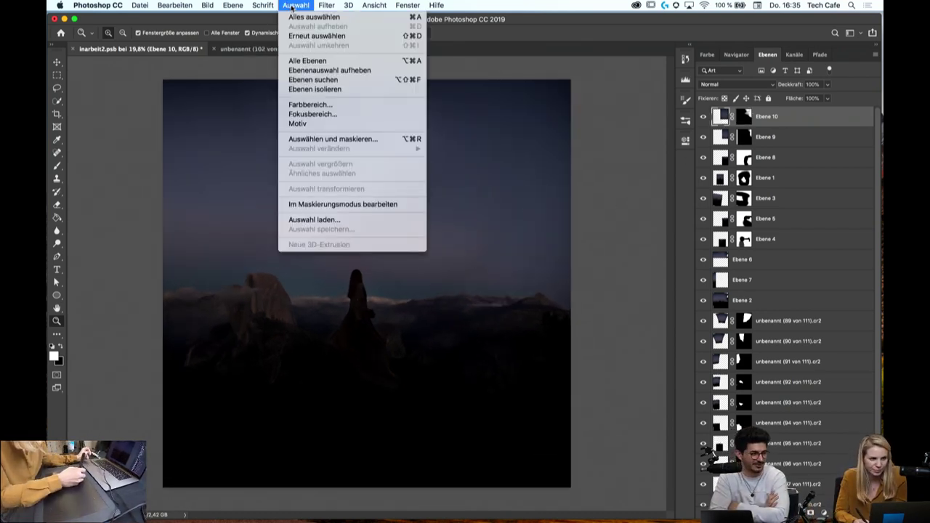
pyautogui.click(305, 14)
pyautogui.click(175, 5)
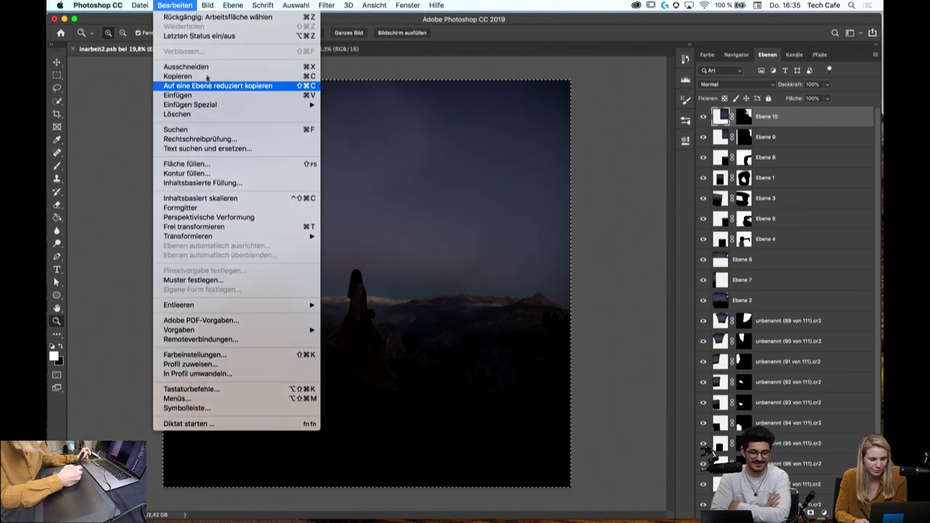
pyautogui.click(207, 85)
pyautogui.click(174, 5)
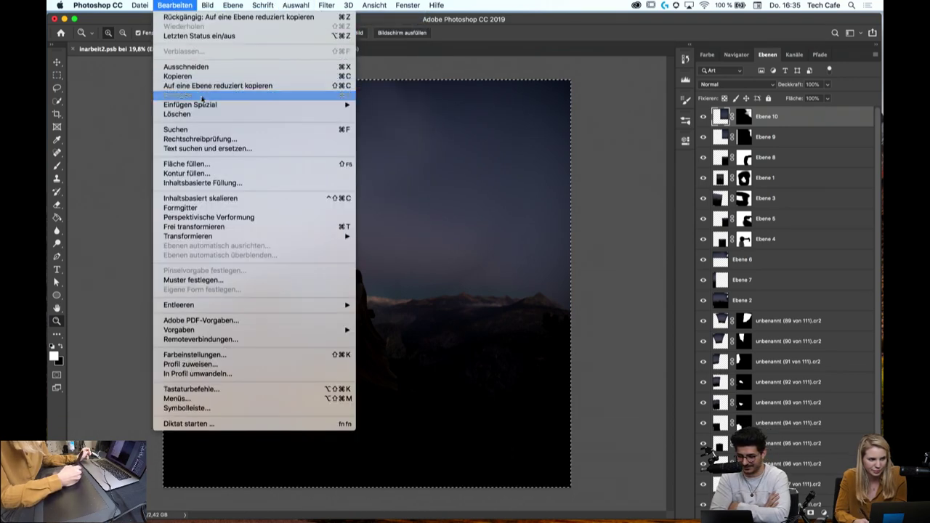
pyautogui.click(182, 96)
pyautogui.keyDown('alt'); pyautogui.click(431, 244); pyautogui.keyUp('alt')
pyautogui.moveTo(432, 244); pyautogui.dragTo(531, 332)
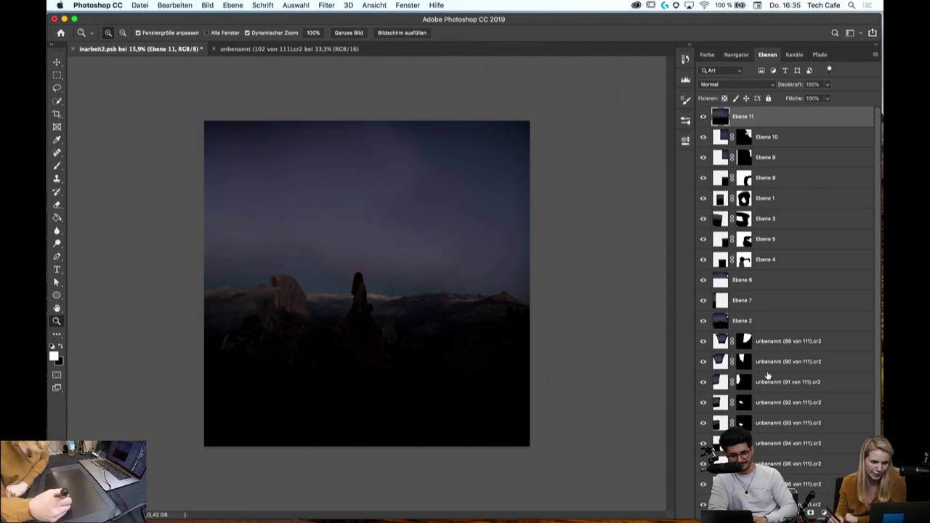
pyautogui.click(811, 513)
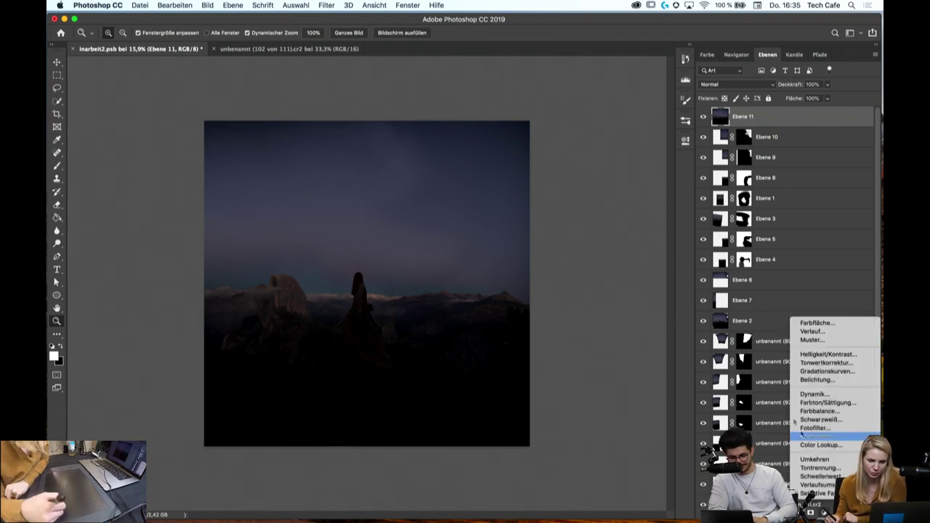
# Add a Kurven 1 curves layer with its midpoint lifted to brighten the composite
pyautogui.click(827, 371)
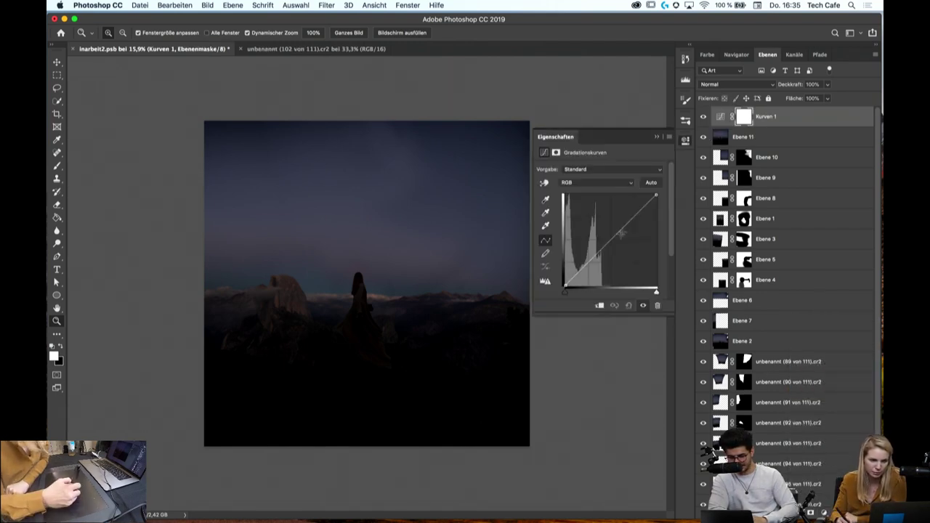
pyautogui.moveTo(615, 234); pyautogui.dragTo(609, 224)
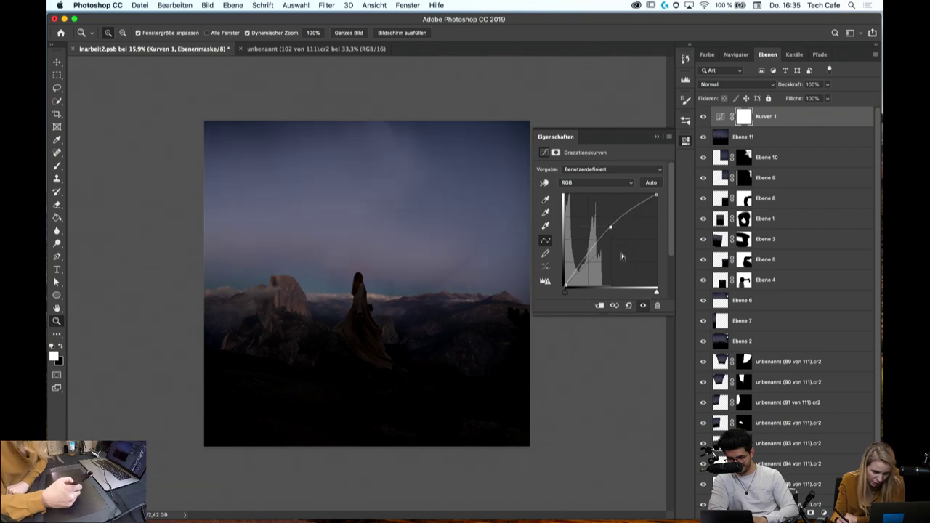
pyautogui.click(827, 514)
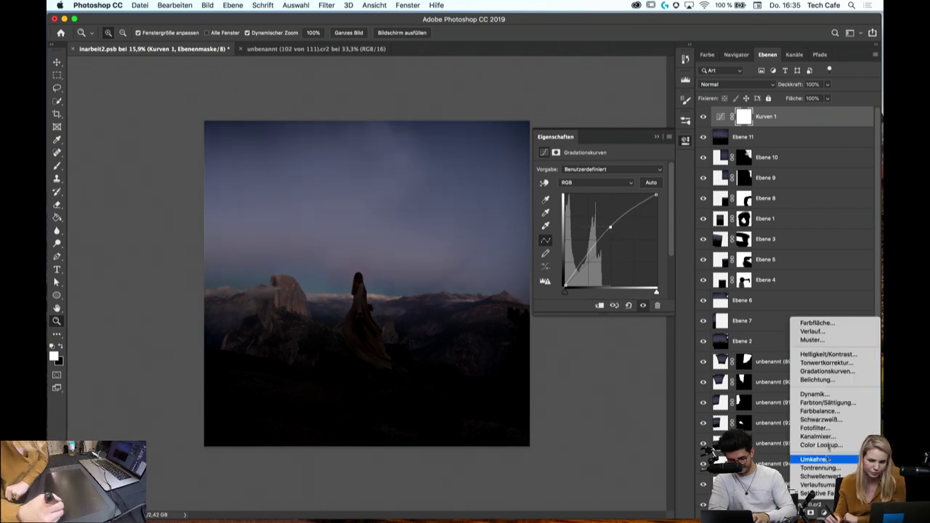
# Add a strongly lifted Kurven 2 curves layer and fill its mask black
pyautogui.click(808, 371)
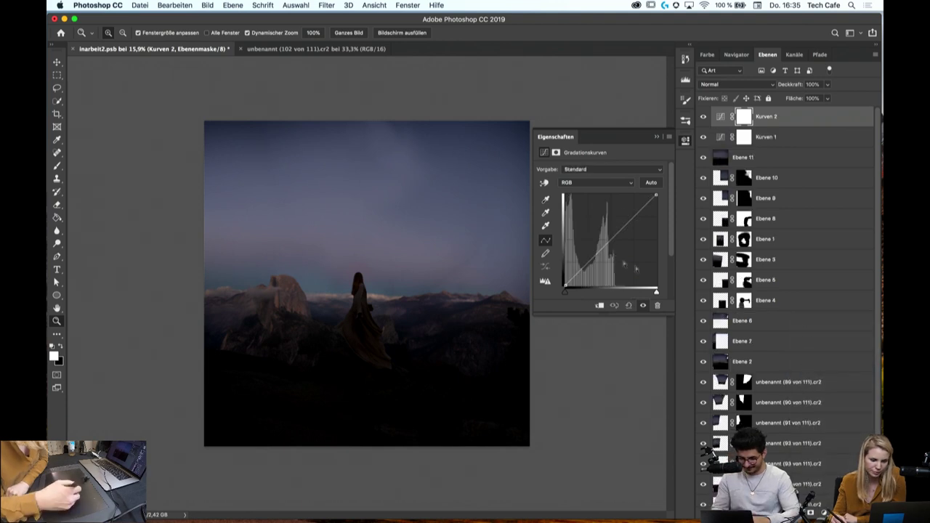
pyautogui.moveTo(605, 245); pyautogui.dragTo(603, 224)
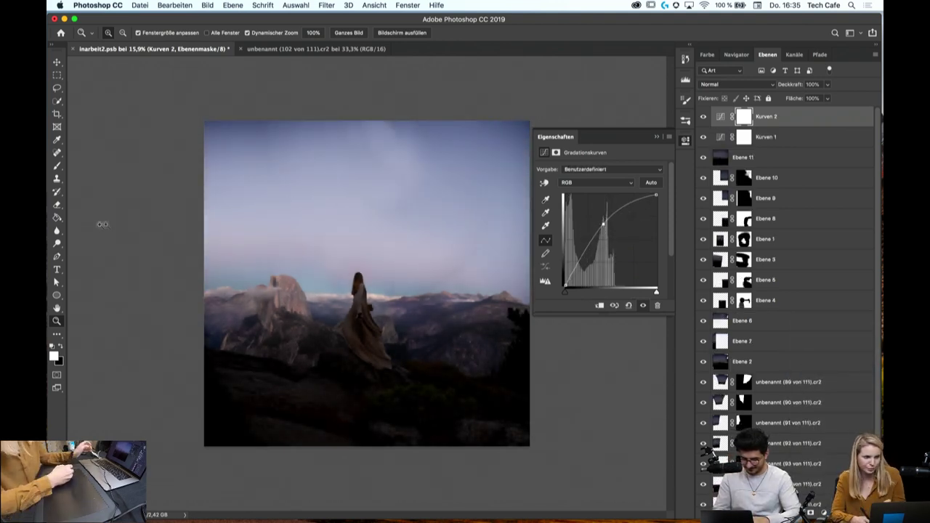
pyautogui.click(57, 217)
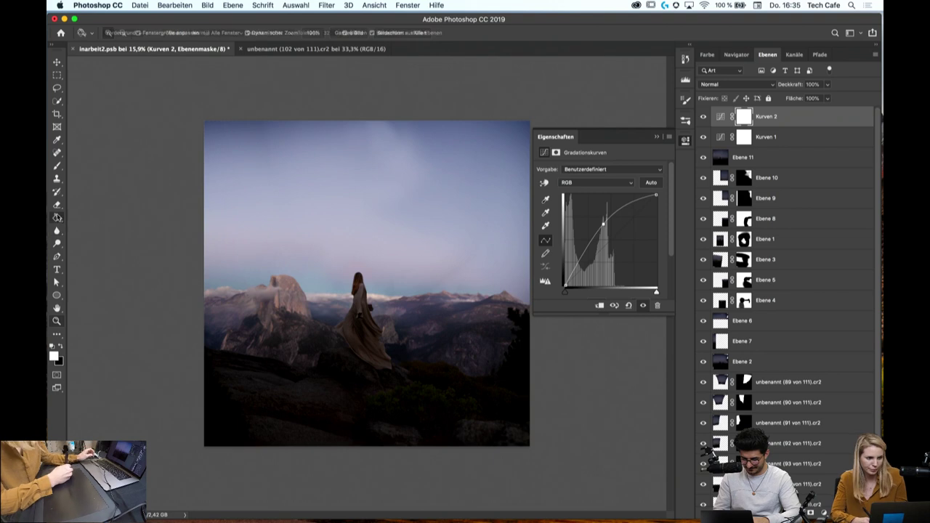
pyautogui.click(391, 291)
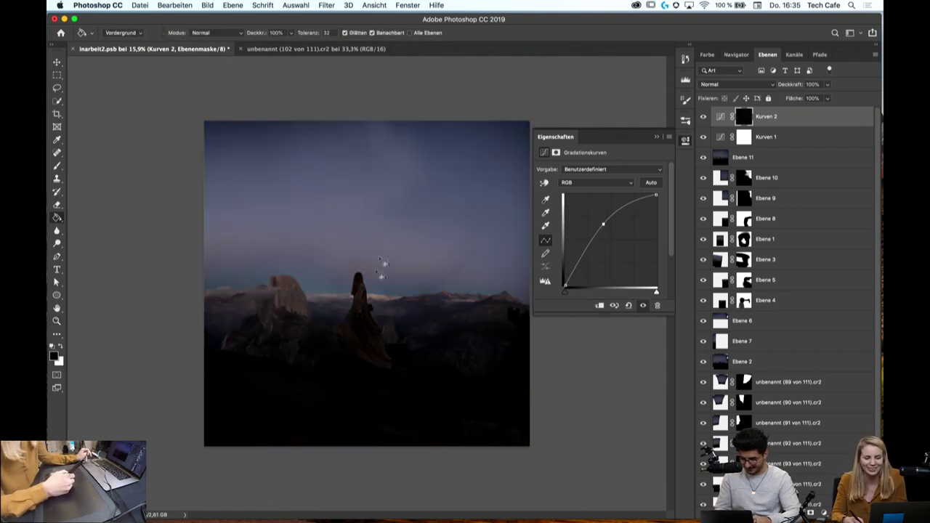
# Draw a white radial gradient into the Kurven 2 mask centred on the woman
pyautogui.rightClick(57, 219)
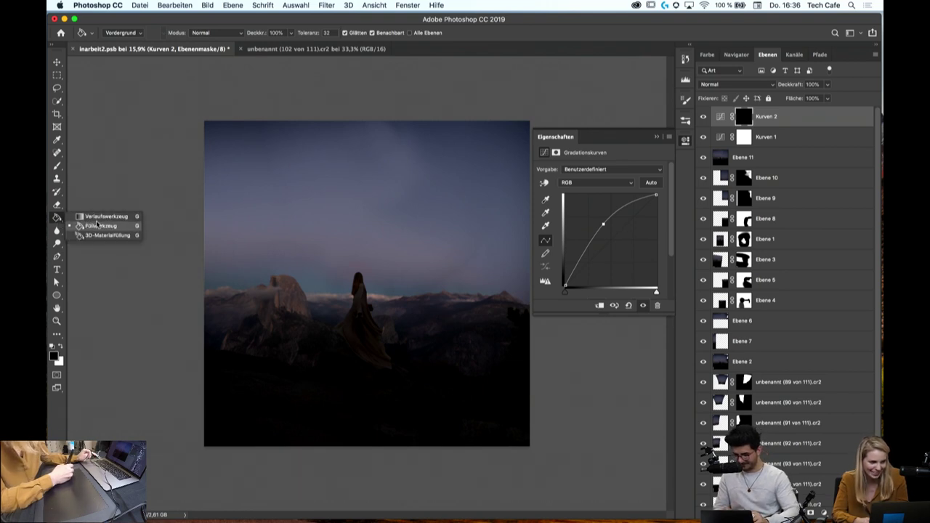
pyautogui.click(98, 216)
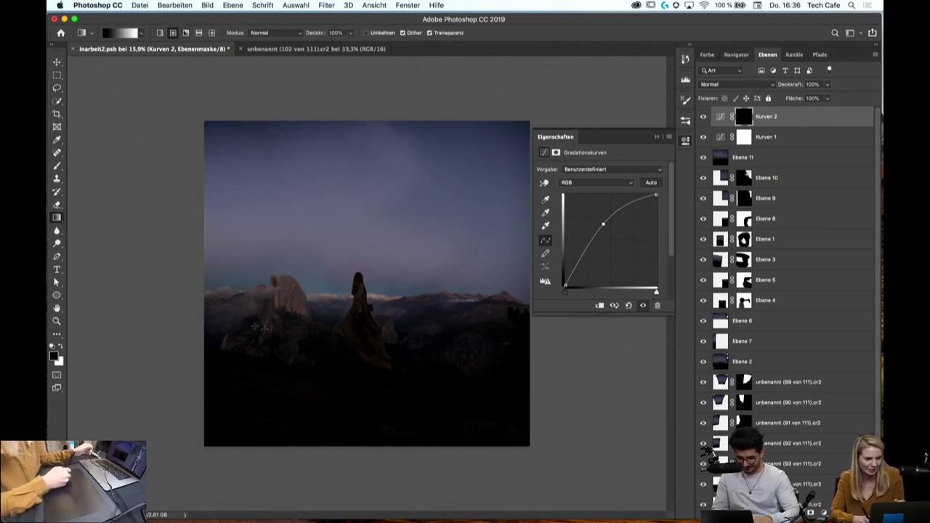
pyautogui.moveTo(373, 291); pyautogui.dragTo(299, 386)
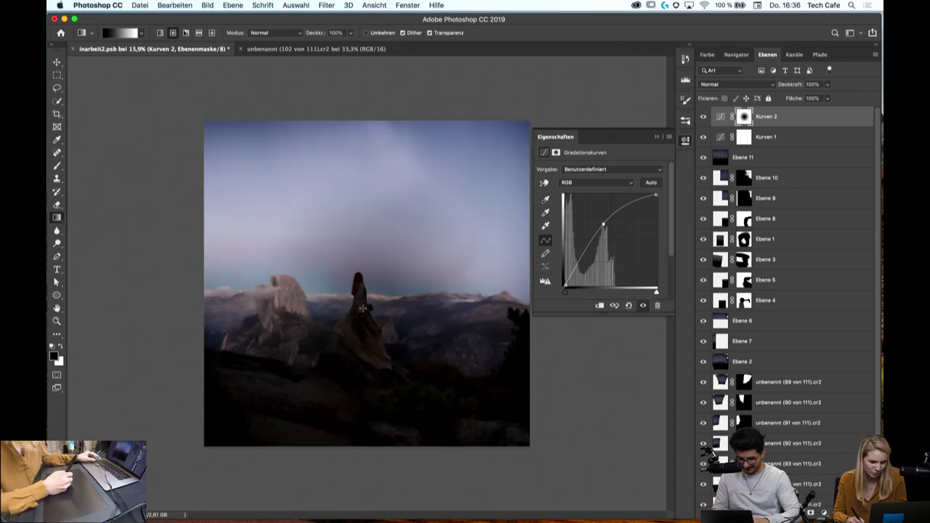
pyautogui.hotkey('ctrl', 'z')
pyautogui.click(61, 349)
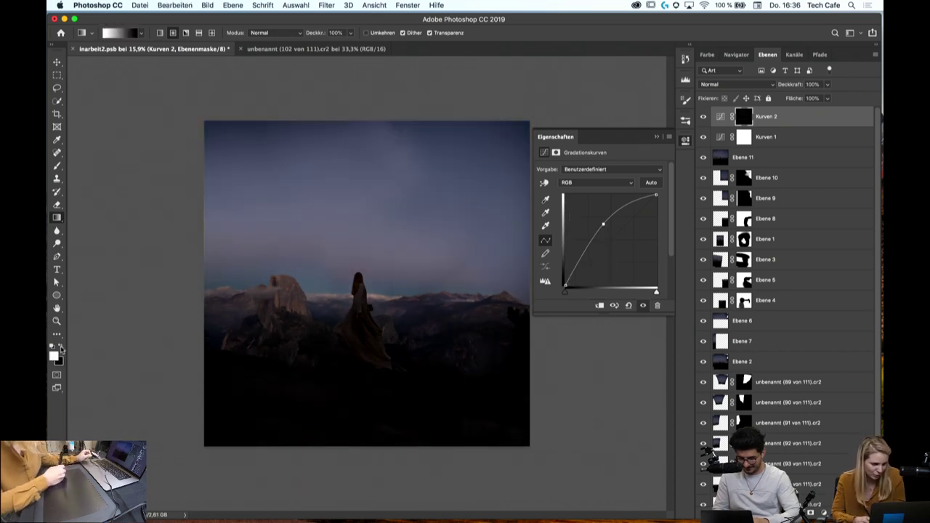
pyautogui.moveTo(376, 290); pyautogui.dragTo(305, 385)
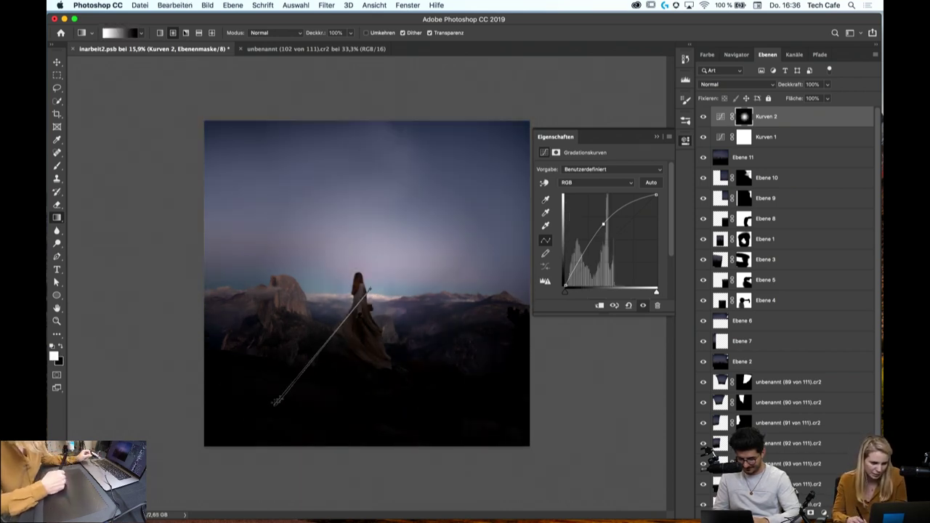
# Redraw the radial glow several times to refine its reach around the woman and sky
pyautogui.moveTo(367, 292); pyautogui.dragTo(275, 402)
pyautogui.moveTo(375, 290); pyautogui.dragTo(279, 413)
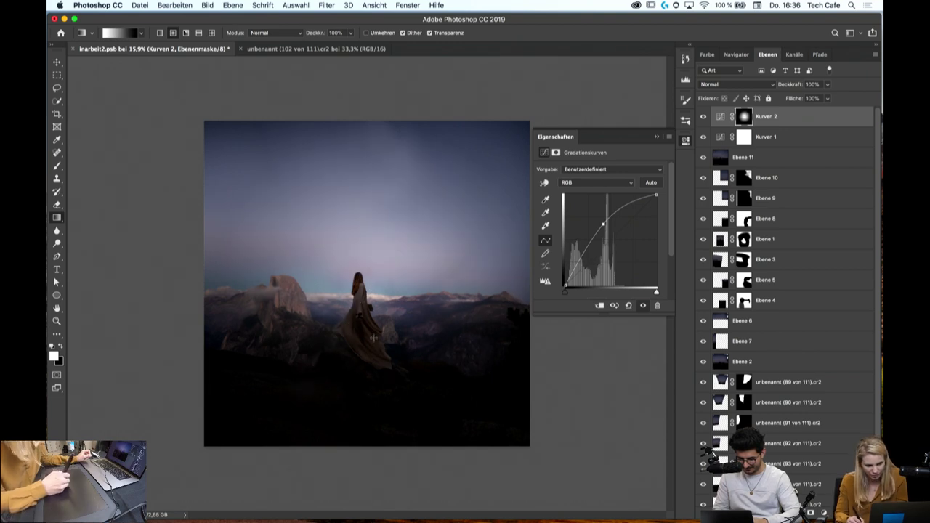
pyautogui.moveTo(377, 328); pyautogui.dragTo(282, 434)
pyautogui.moveTo(368, 313); pyautogui.dragTo(285, 436)
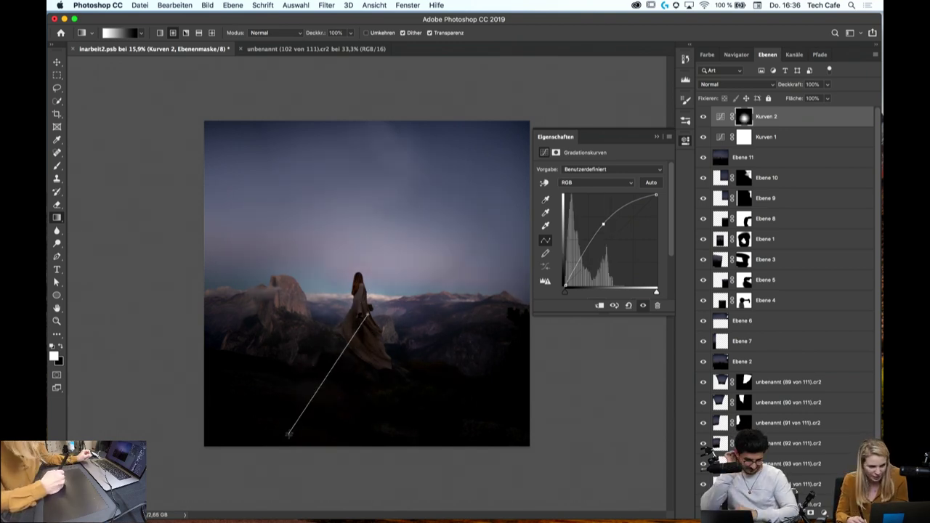
pyautogui.moveTo(356, 284); pyautogui.dragTo(253, 433)
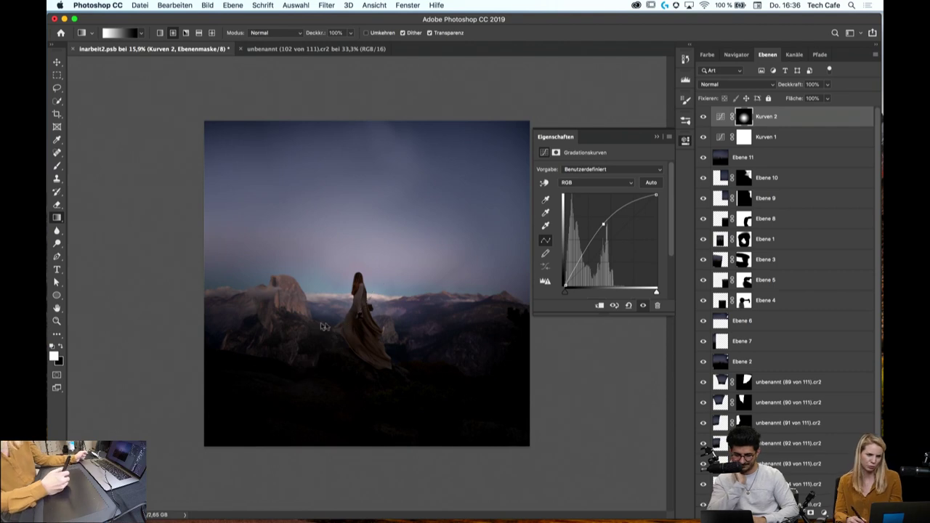
pyautogui.moveTo(360, 280); pyautogui.dragTo(290, 386)
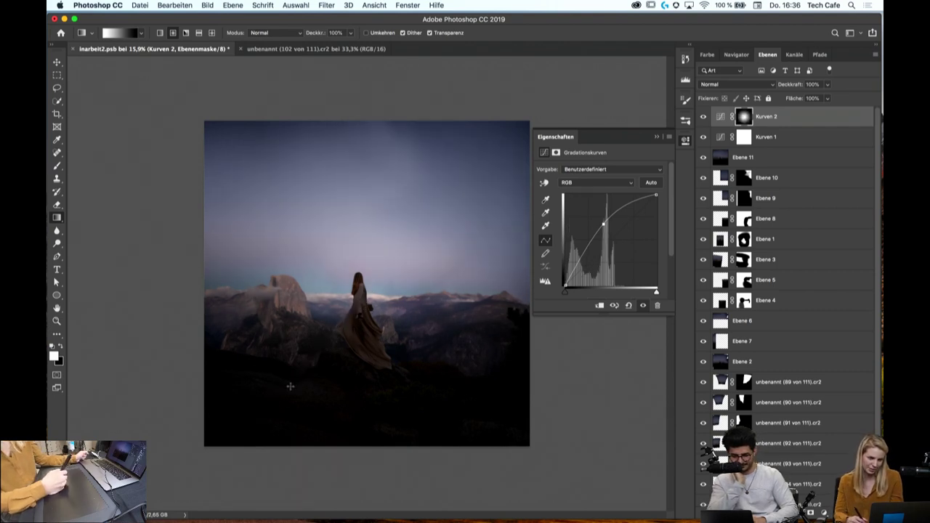
pyautogui.moveTo(356, 280); pyautogui.dragTo(253, 396)
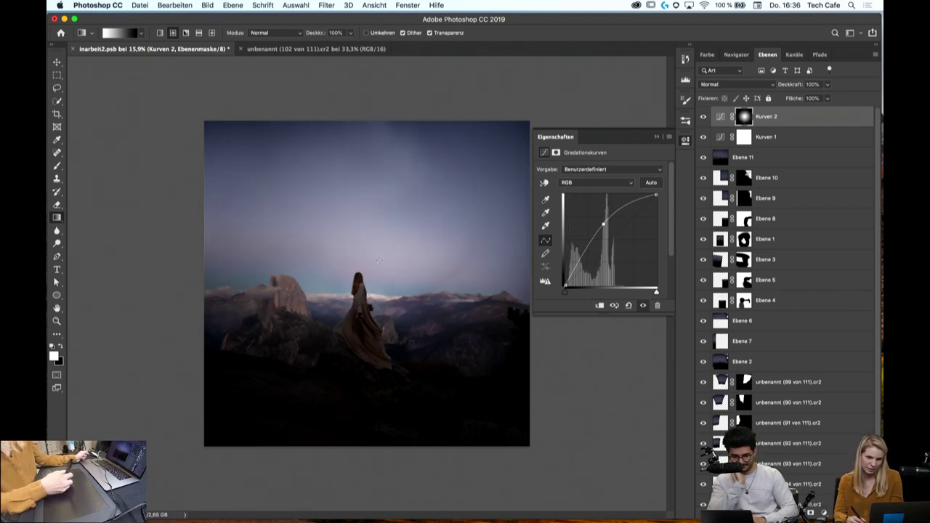
pyautogui.press('z')
pyautogui.scroll(-5, 509, 225)
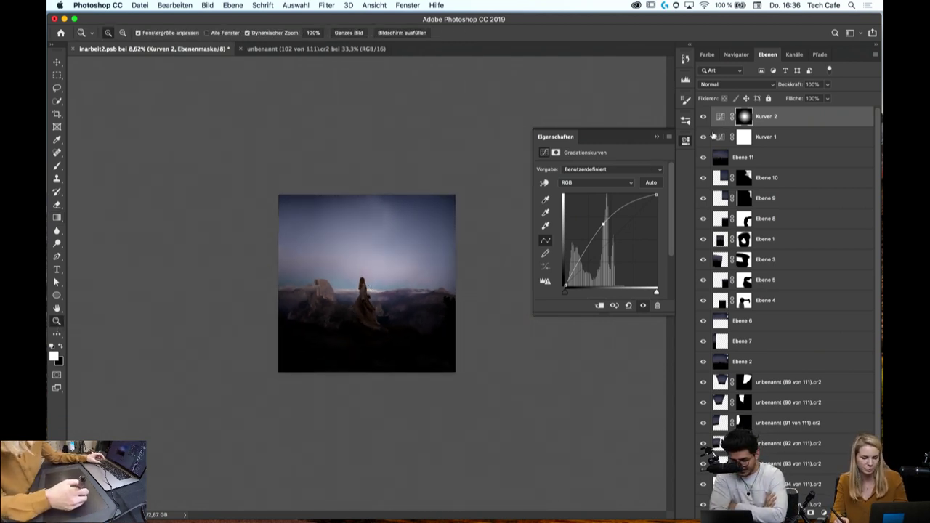
# Free-transform the Kurven 2 mask wider and about 118% taller, then apply
pyautogui.hotkey('ctrl', 't')
pyautogui.moveTo(455, 282); pyautogui.dragTo(503, 283)
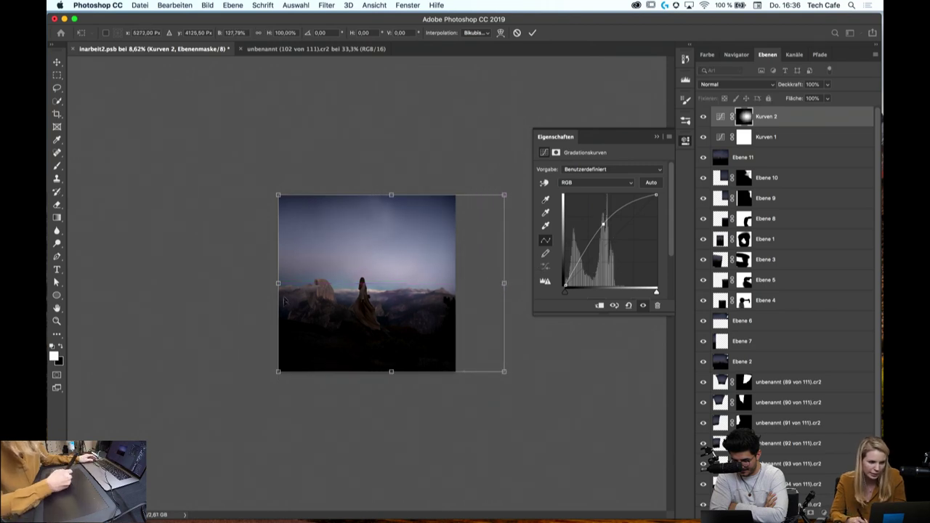
pyautogui.moveTo(277, 284); pyautogui.dragTo(225, 283)
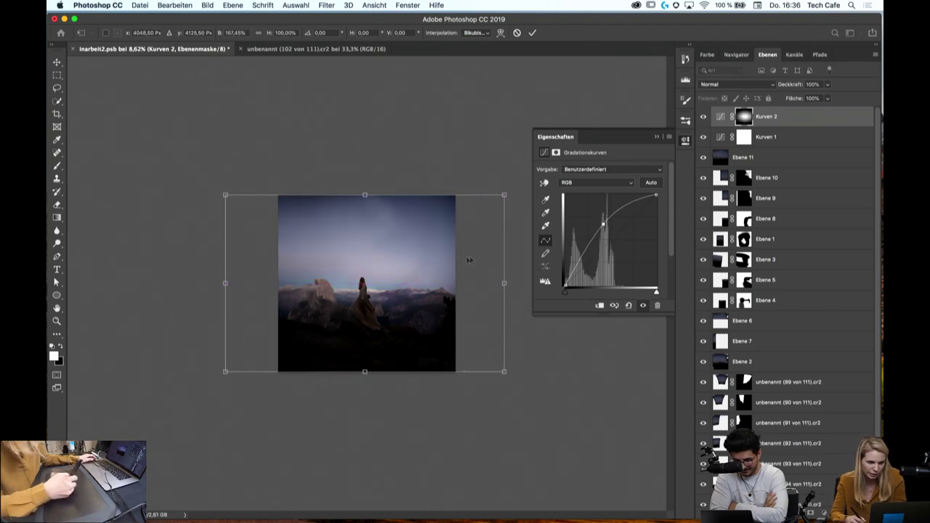
pyautogui.moveTo(502, 283); pyautogui.dragTo(516, 283)
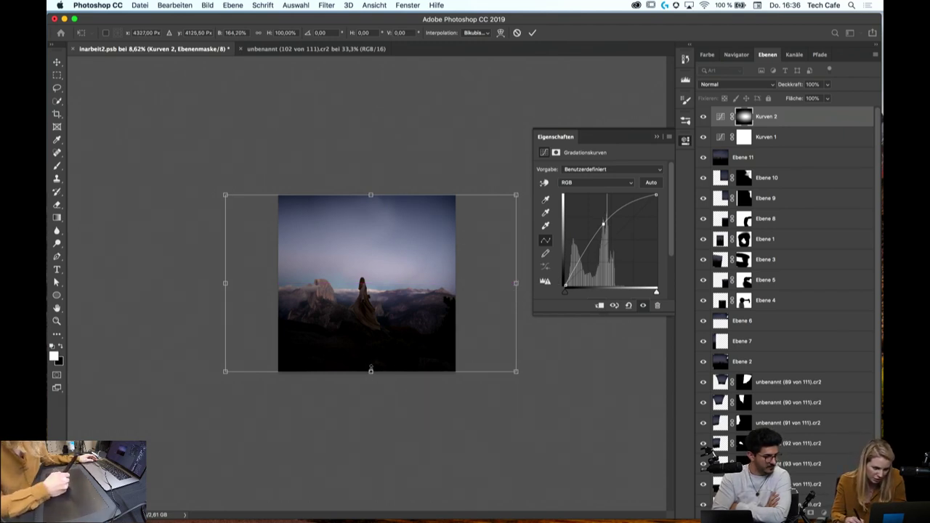
pyautogui.moveTo(371, 371)
pyautogui.mouseDown()
pyautogui.moveTo(369, 397)
pyautogui.moveTo(370, 389)
pyautogui.mouseUp()
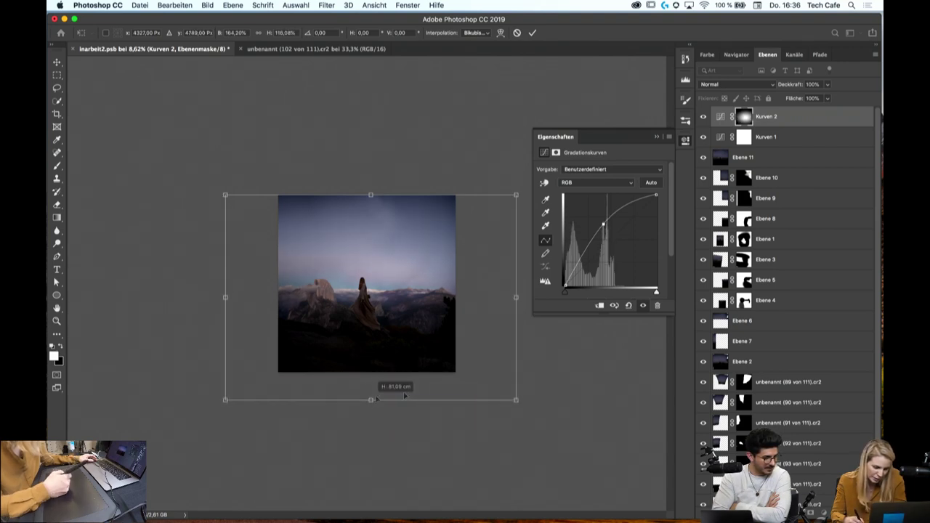
pyautogui.moveTo(371, 389); pyautogui.dragTo(370, 400)
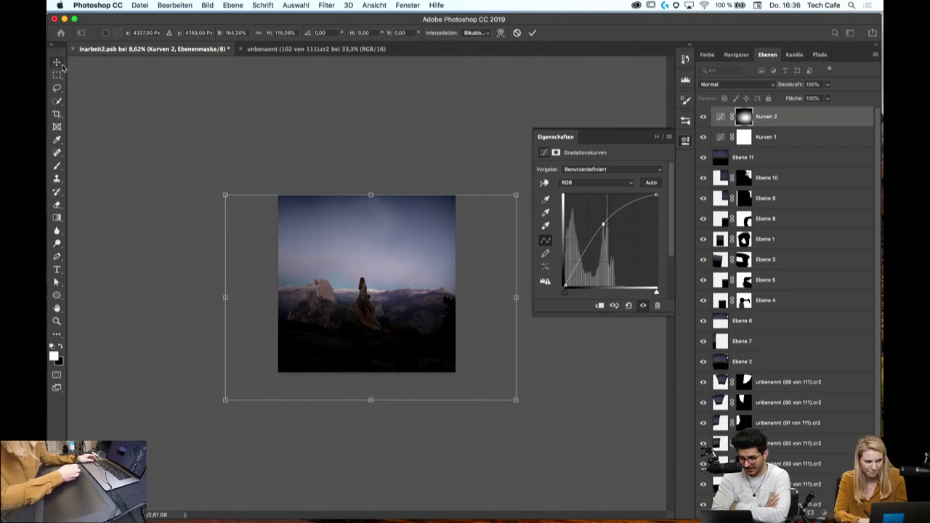
pyautogui.press('Return')
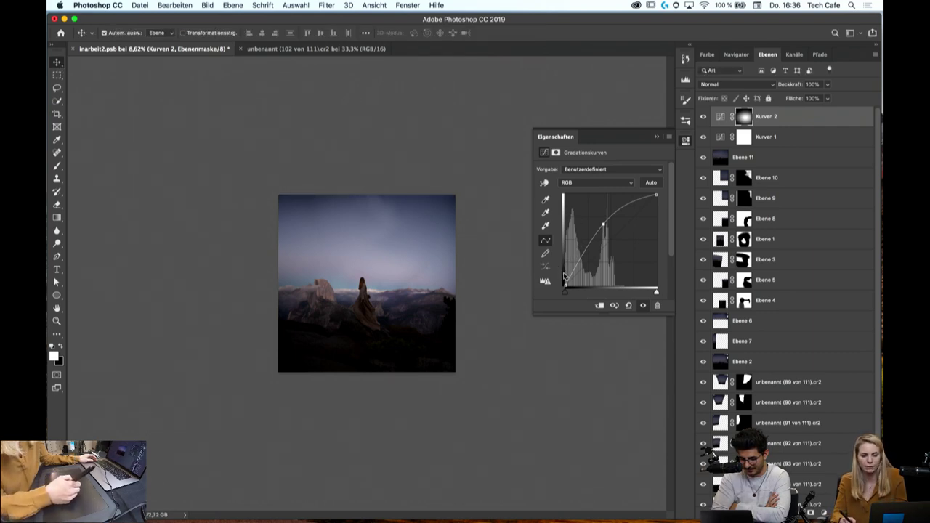
# Inspect the sky and figure, then add empty layer Ebene 12 above Ebene 11
pyautogui.click(57, 320)
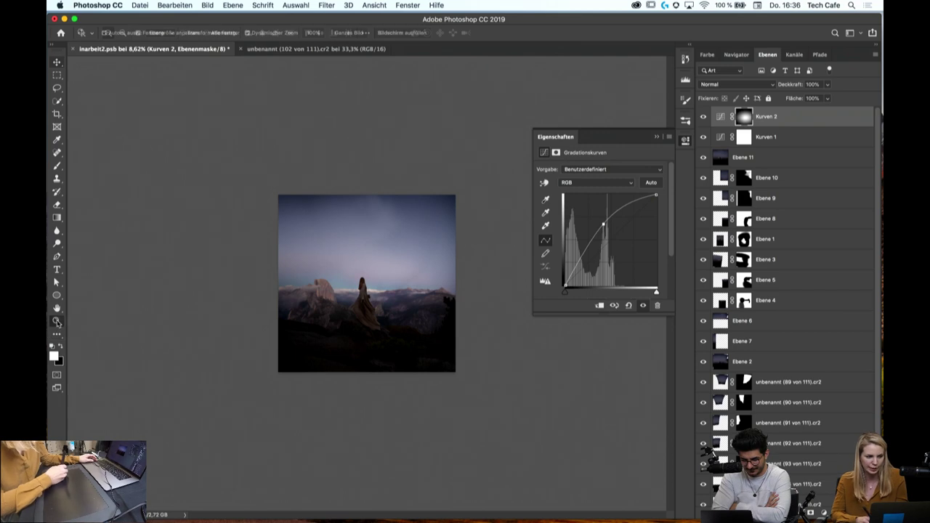
pyautogui.click(430, 319)
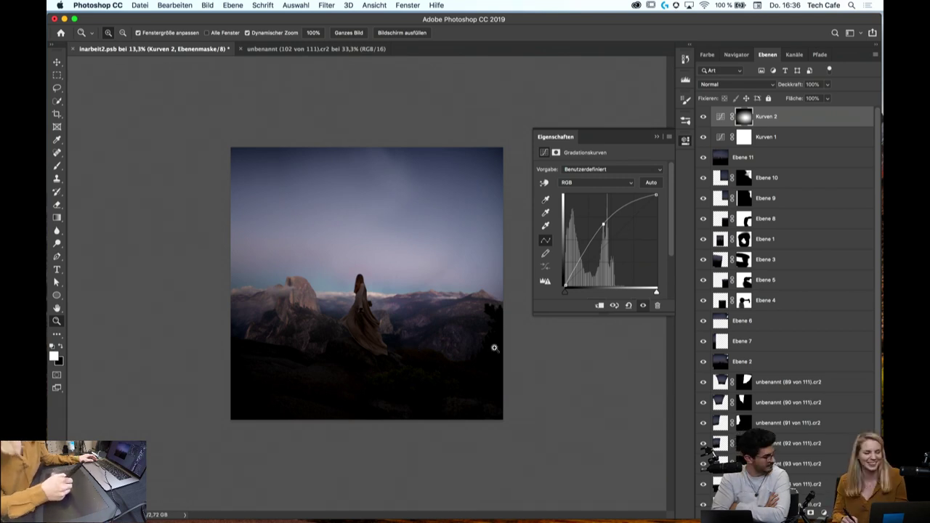
pyautogui.moveTo(392, 144)
pyautogui.mouseDown()
pyautogui.moveTo(415, 173)
pyautogui.moveTo(405, 112)
pyautogui.moveTo(438, 241)
pyautogui.mouseUp()
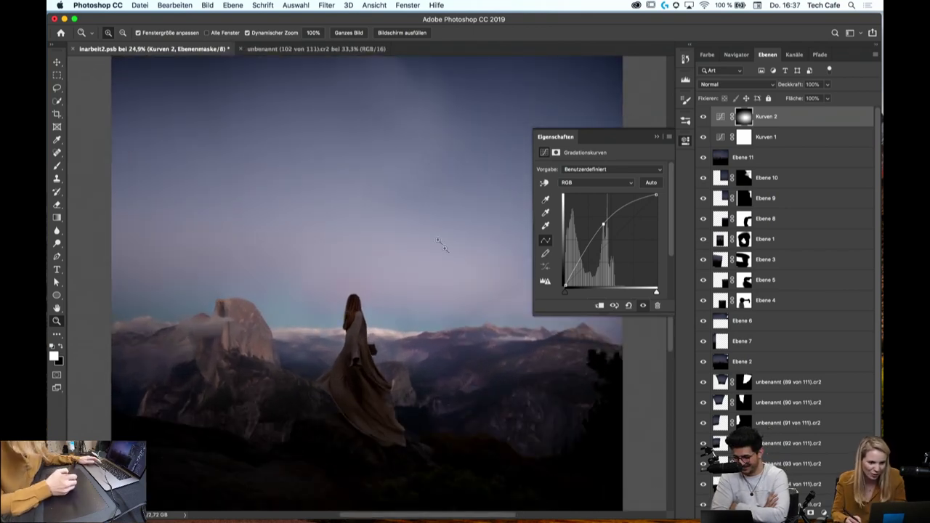
pyautogui.moveTo(417, 141); pyautogui.dragTo(347, 224)
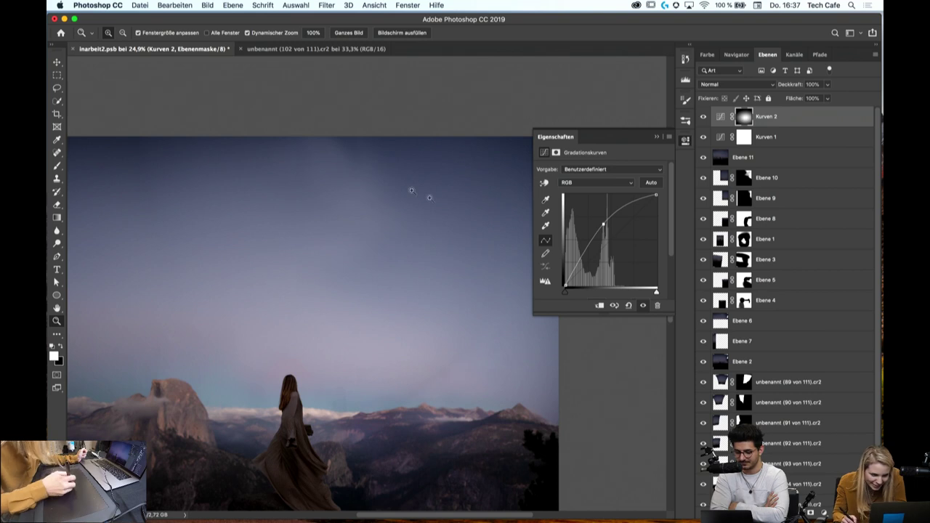
pyautogui.moveTo(412, 190); pyautogui.dragTo(327, 211)
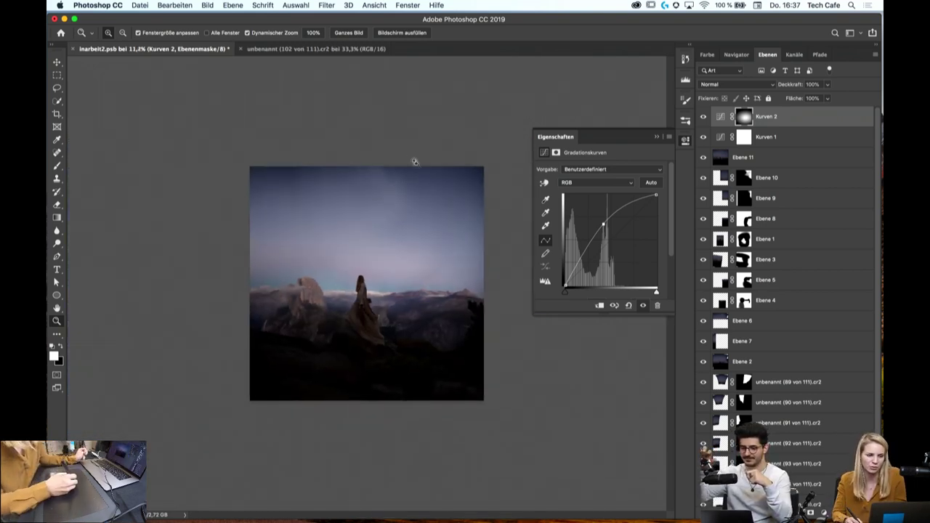
pyautogui.moveTo(415, 162)
pyautogui.mouseDown()
pyautogui.moveTo(416, 207)
pyautogui.moveTo(386, 248)
pyautogui.mouseUp()
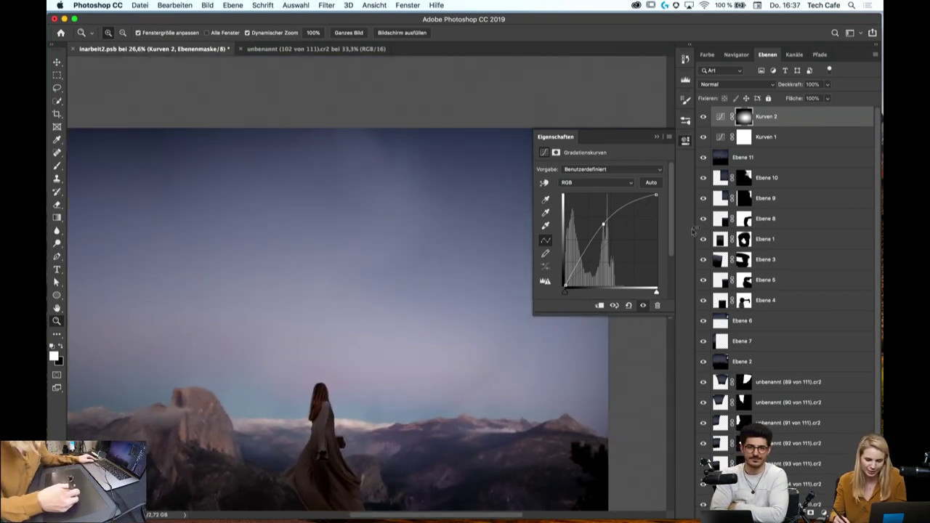
pyautogui.click(743, 158)
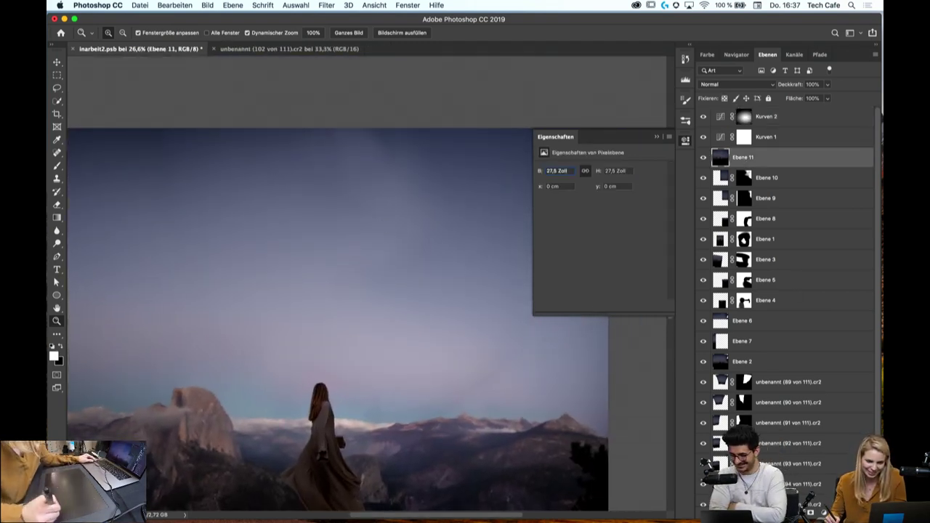
pyautogui.hotkey('ctrl', 'shift', 'alt', 'n')
# Set the soft round brush to 2480 px and sample the sky's blue as painting colour
pyautogui.press('b')
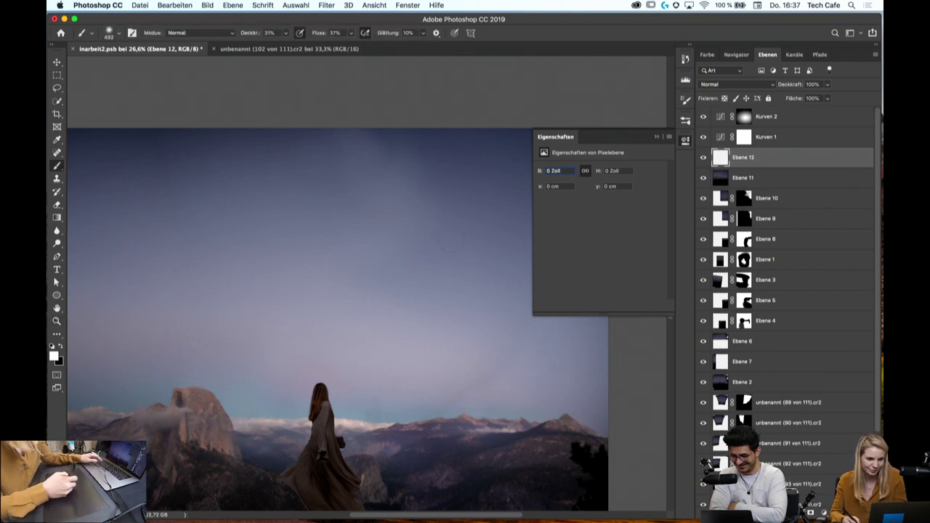
pyautogui.rightClick(404, 239)
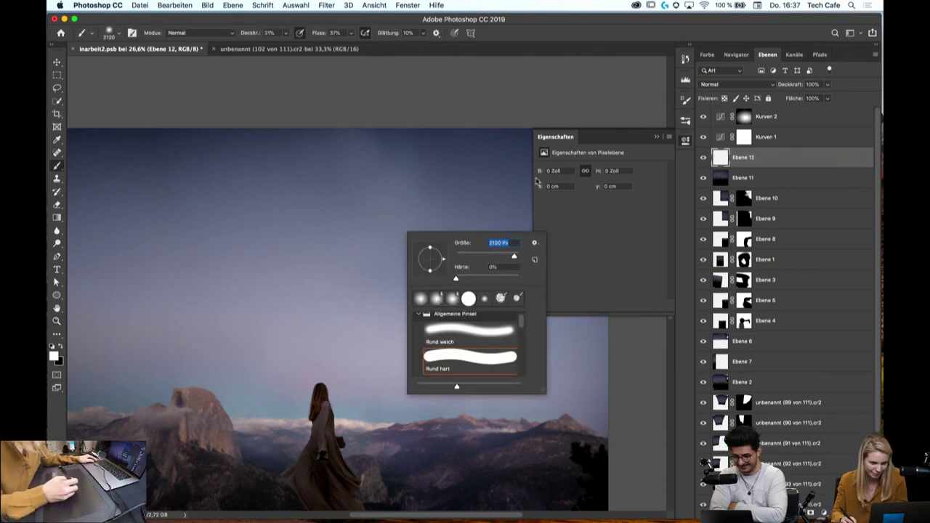
pyautogui.click(656, 136)
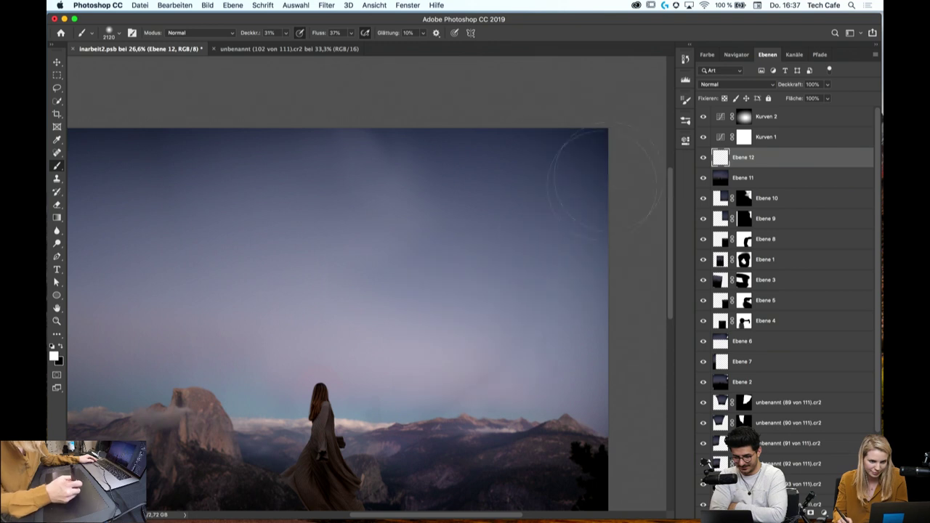
pyautogui.rightClick(601, 236)
pyautogui.moveTo(623, 243); pyautogui.dragTo(627, 242)
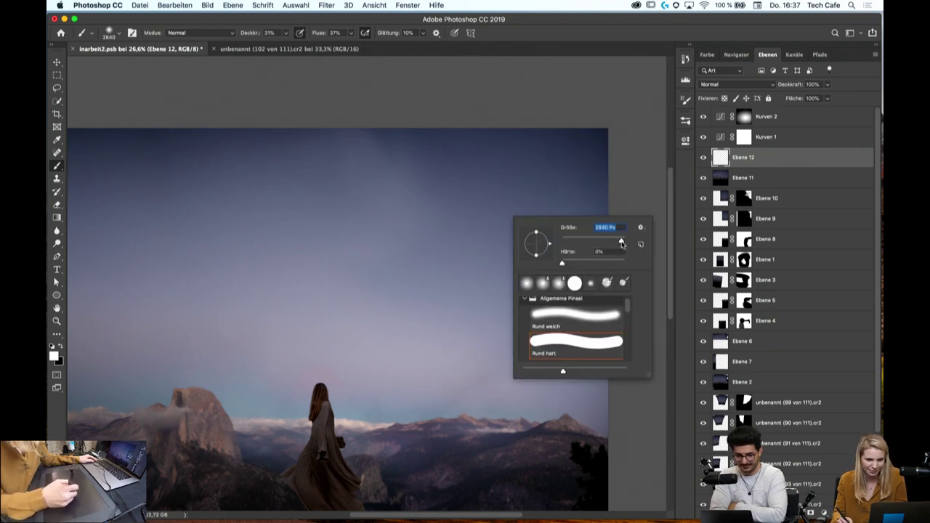
pyautogui.keyDown('alt'); pyautogui.click(519, 145); pyautogui.keyUp('alt')
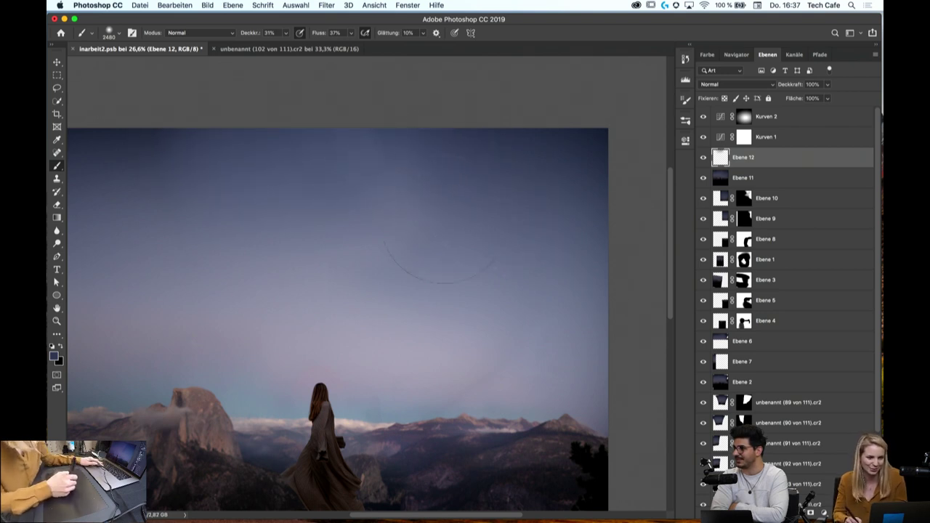
pyautogui.press('z')
pyautogui.keyDown('alt'); pyautogui.click(436, 243); pyautogui.keyUp('alt')
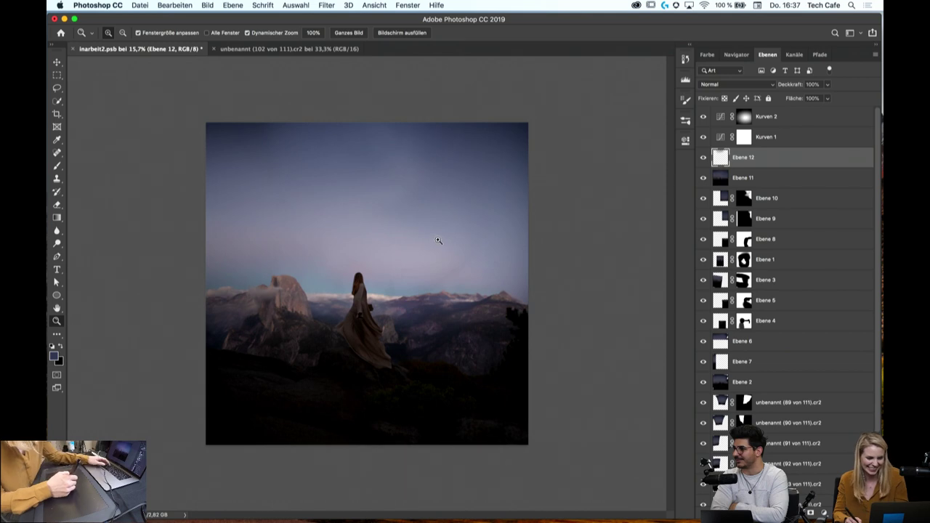
pyautogui.press('b')
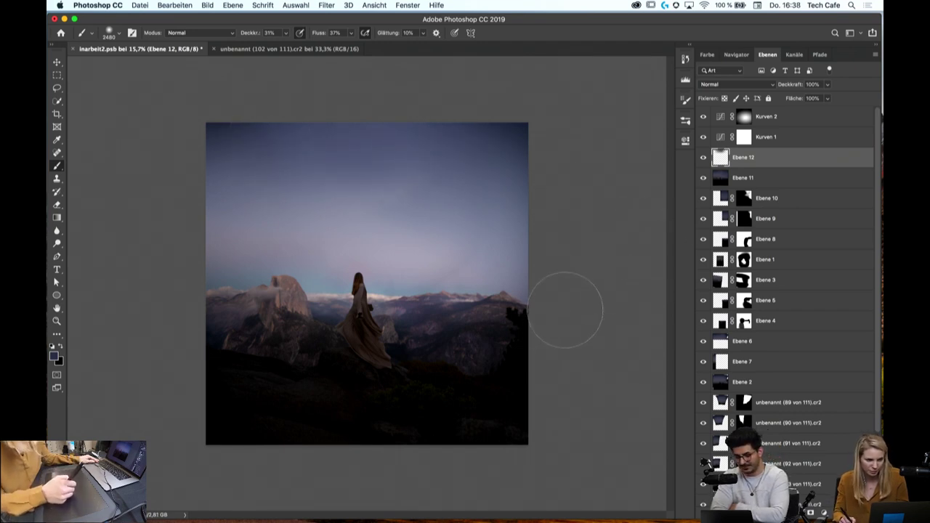
pyautogui.press('z')
pyautogui.click(596, 259)
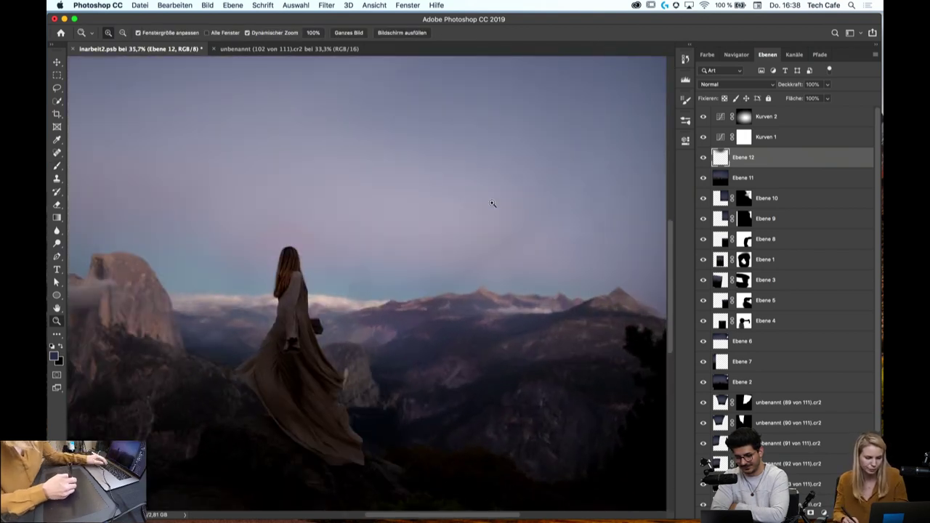
# Set the brush size to 1040 px, dismissing the out-of-range warning
pyautogui.press('b')
pyautogui.rightClick(575, 163)
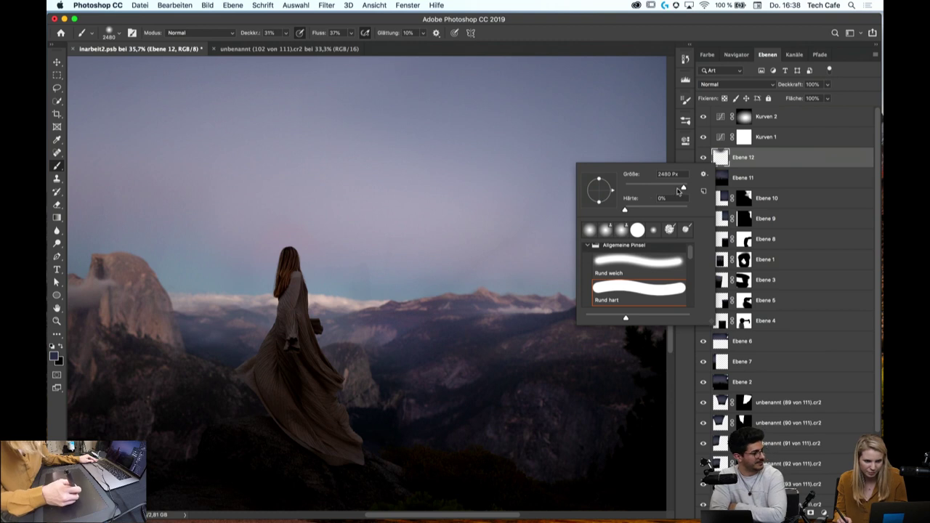
pyautogui.moveTo(647, 175); pyautogui.dragTo(682, 188)
pyautogui.write('1040')
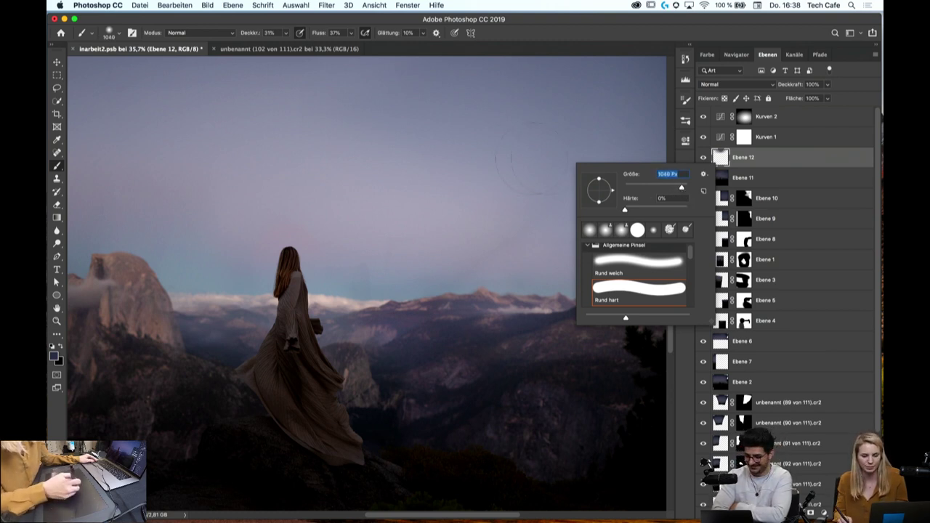
pyautogui.write('1')
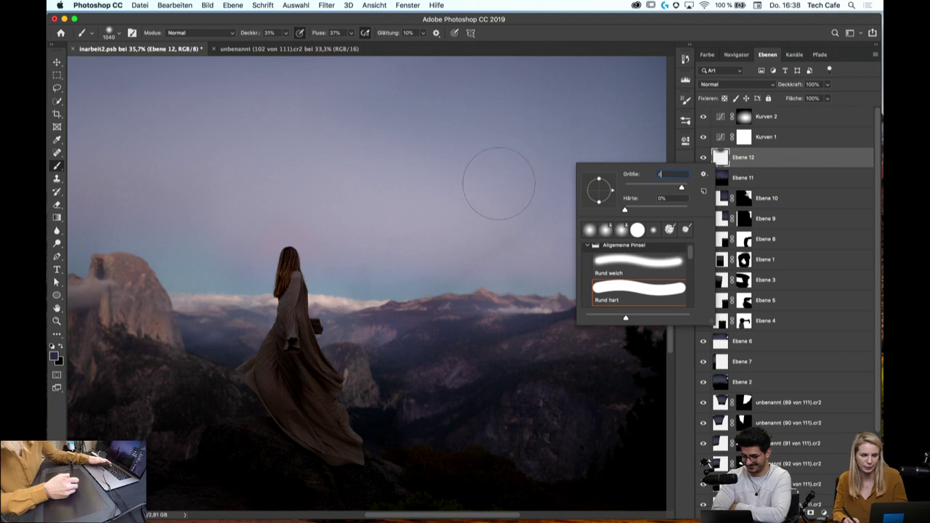
pyautogui.write('040')
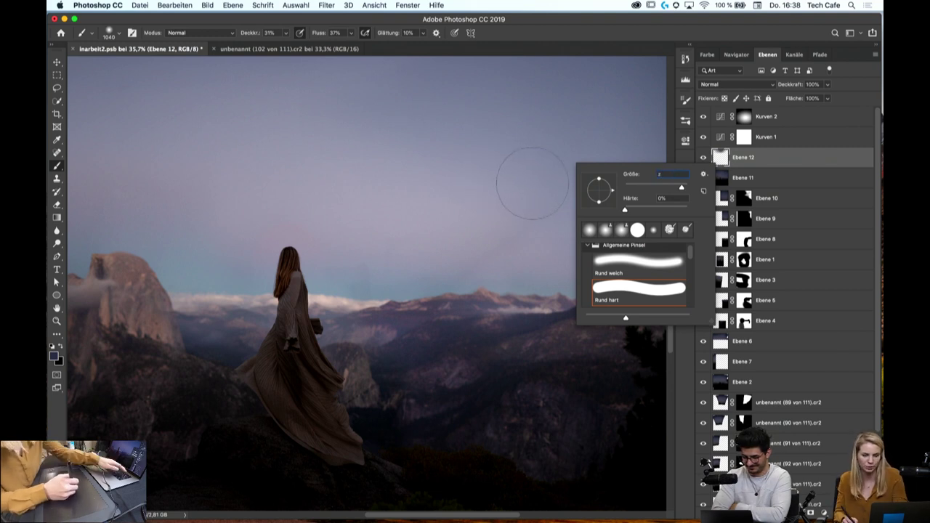
pyautogui.press('Return')
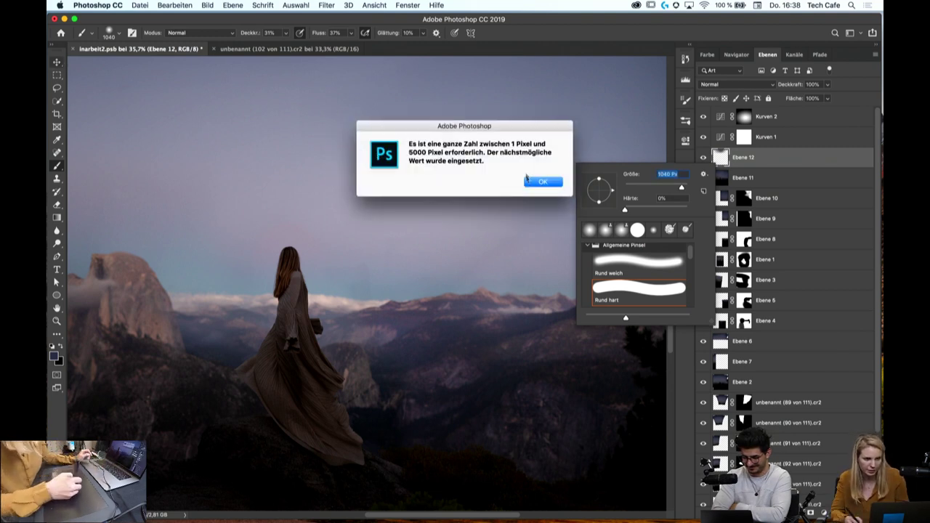
pyautogui.click(544, 181)
pyautogui.press('v')
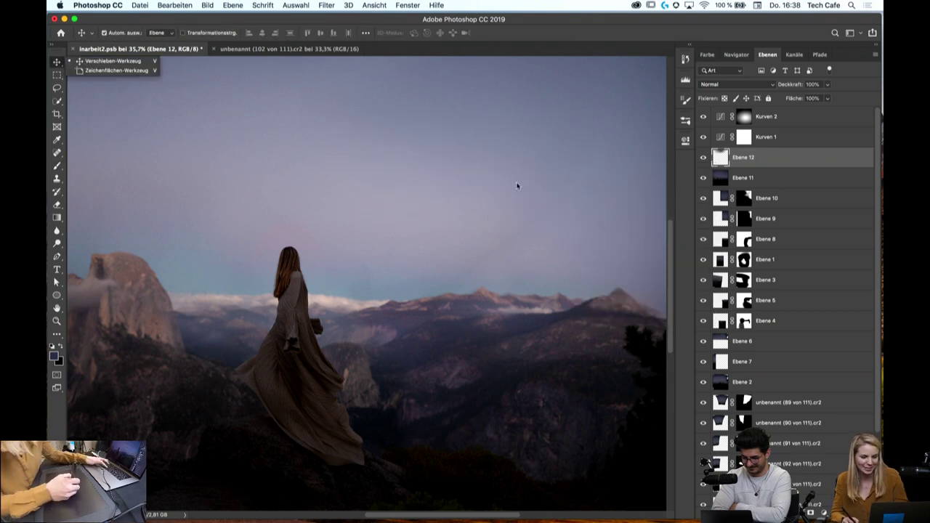
# Return to the brush and pan so the figure sits further left
pyautogui.press('b')
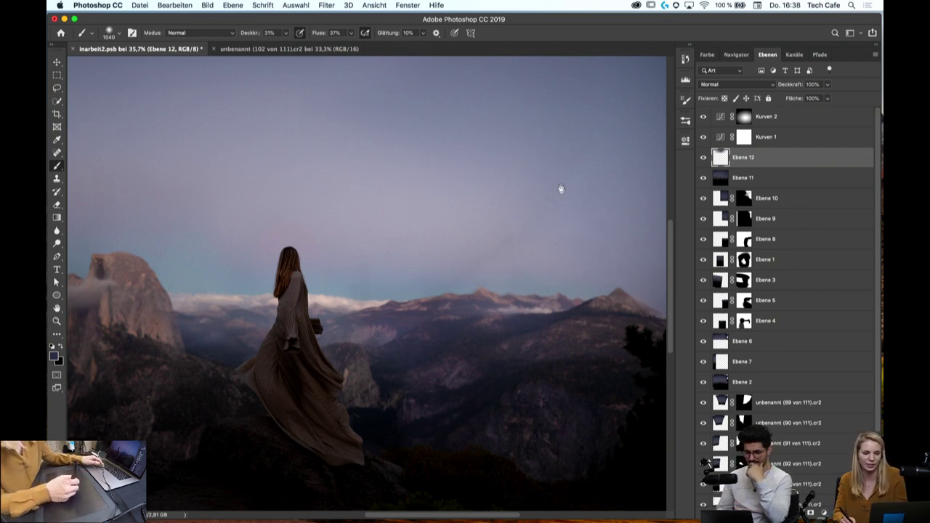
pyautogui.moveTo(533, 182); pyautogui.dragTo(488, 175)
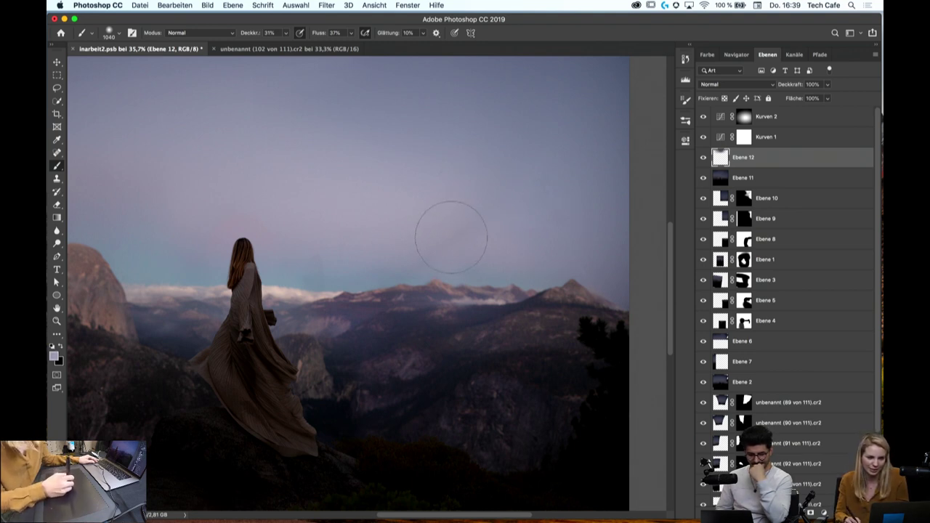
# Undo a trial sky stroke and set the brush to 9% opacity and 2480 px on Ebene 12
pyautogui.moveTo(451, 238); pyautogui.dragTo(448, 239)
pyautogui.hotkey('ctrl', 'z')
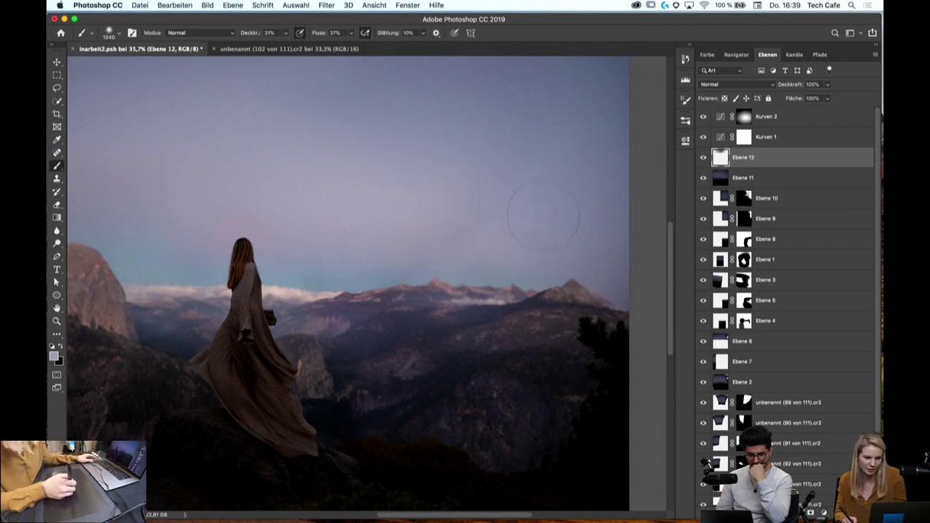
pyautogui.click(285, 34)
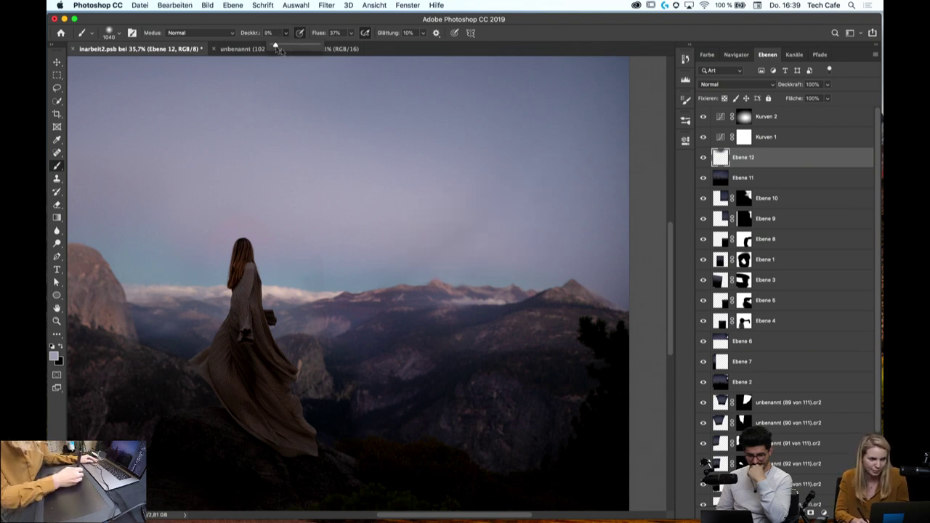
pyautogui.click(350, 230)
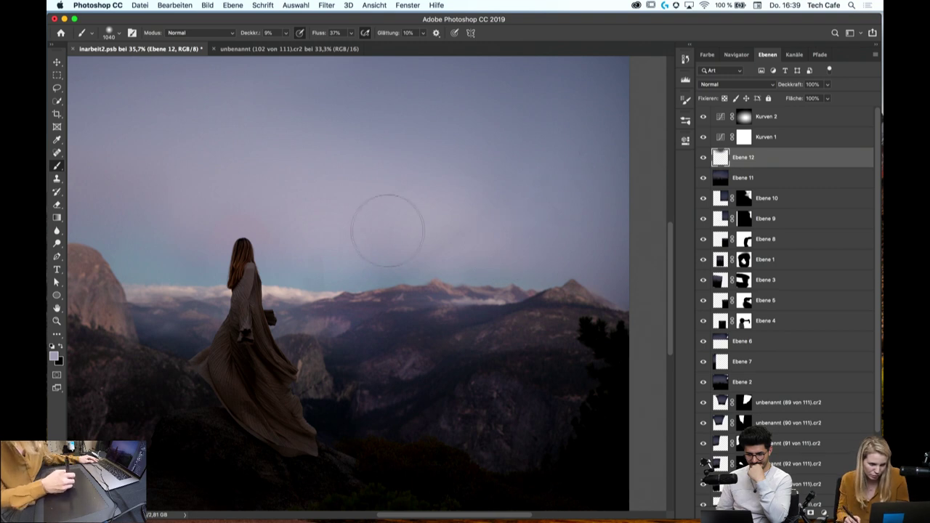
pyautogui.rightClick(410, 204)
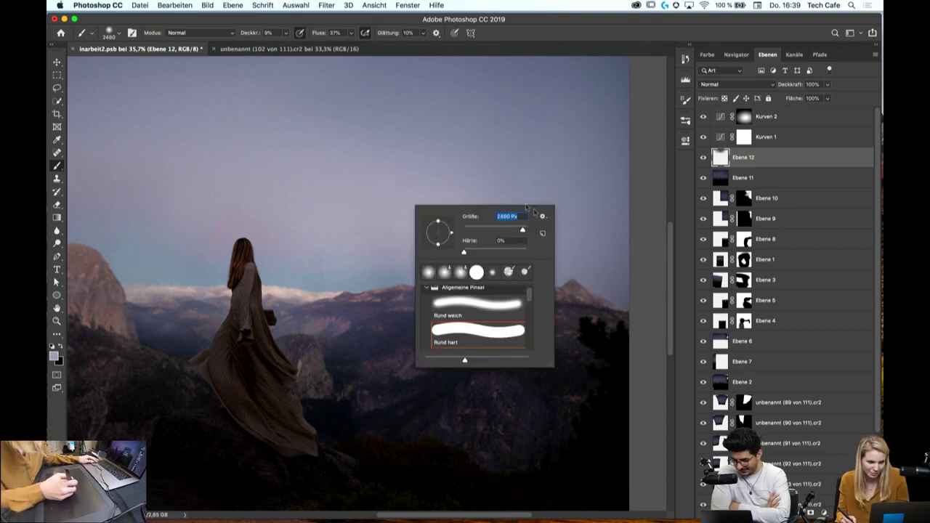
pyautogui.click(366, 167)
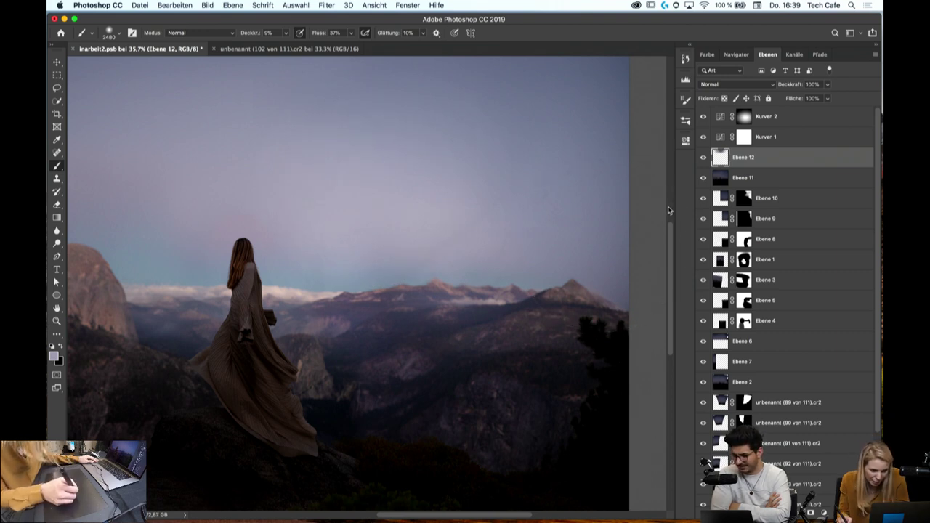
pyautogui.click(56, 320)
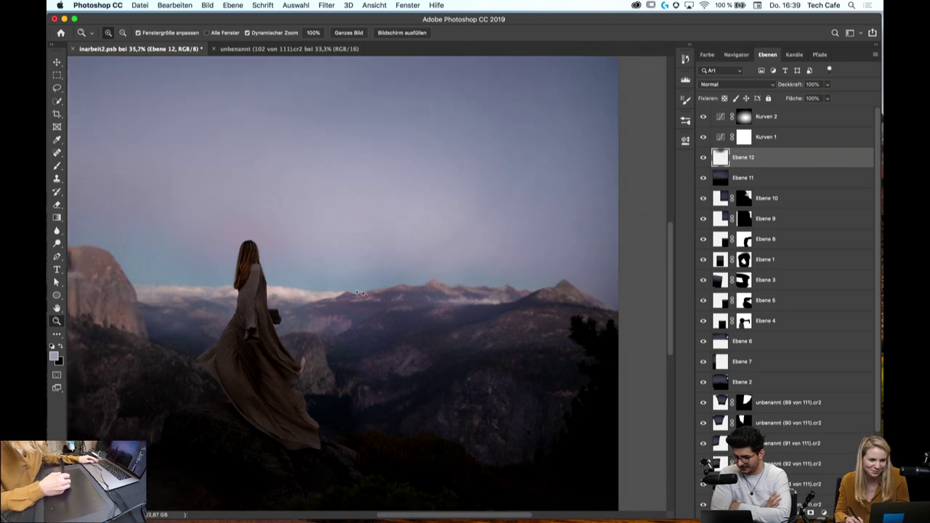
pyautogui.moveTo(469, 313)
pyautogui.mouseDown()
pyautogui.moveTo(402, 336)
pyautogui.moveTo(496, 306)
pyautogui.mouseUp()
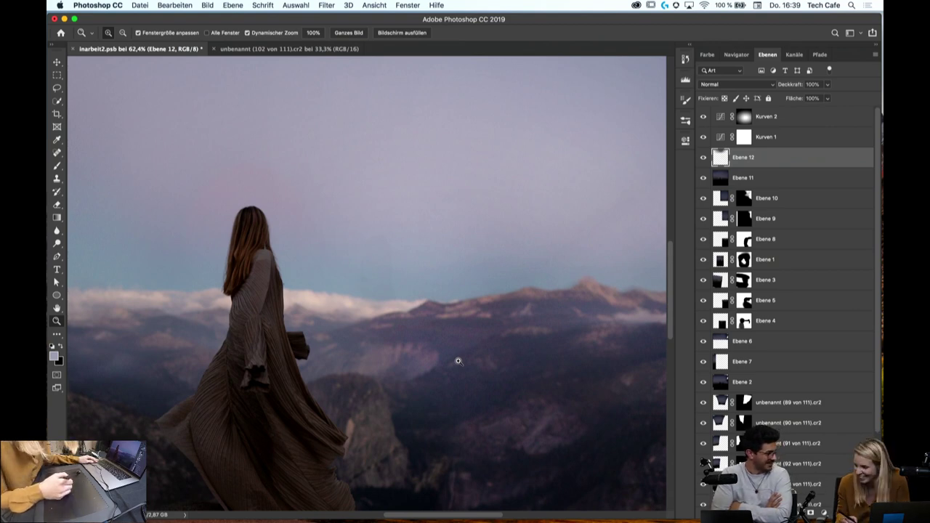
pyautogui.moveTo(468, 295); pyautogui.dragTo(462, 324)
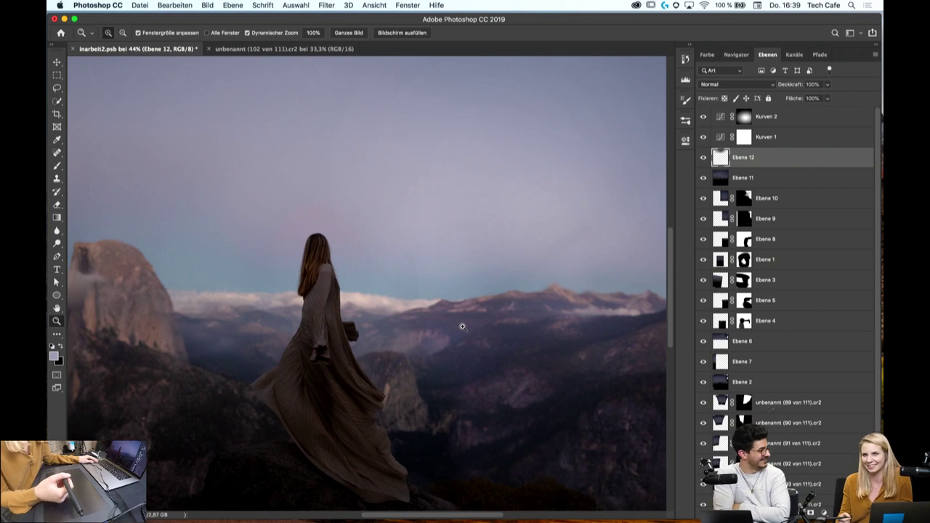
pyautogui.scroll(-5, 462, 324)
pyautogui.hscroll(-3, 462, 324)
pyautogui.scroll(-3, 463, 327)
pyautogui.scroll(-2, 504, 235)
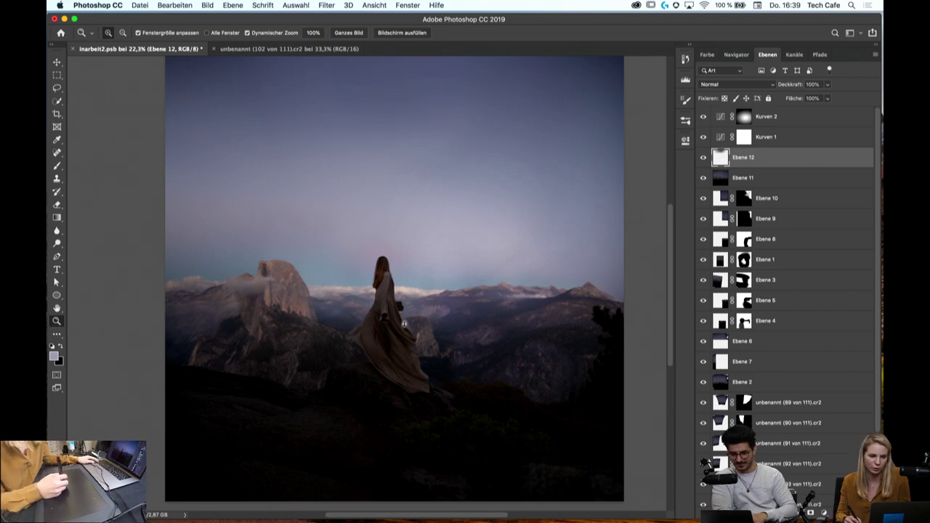
pyautogui.moveTo(399, 330); pyautogui.dragTo(454, 389)
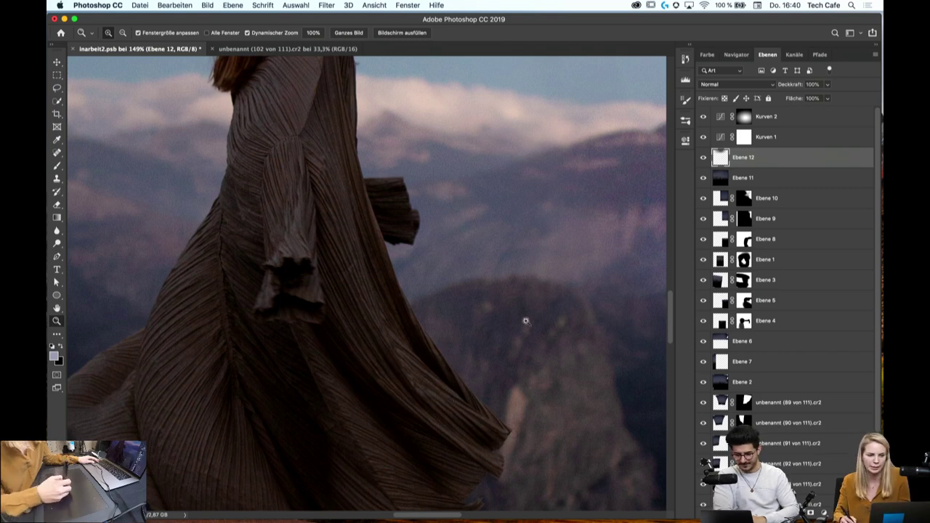
pyautogui.keyDown('alt'); pyautogui.click(508, 323); pyautogui.keyUp('alt')
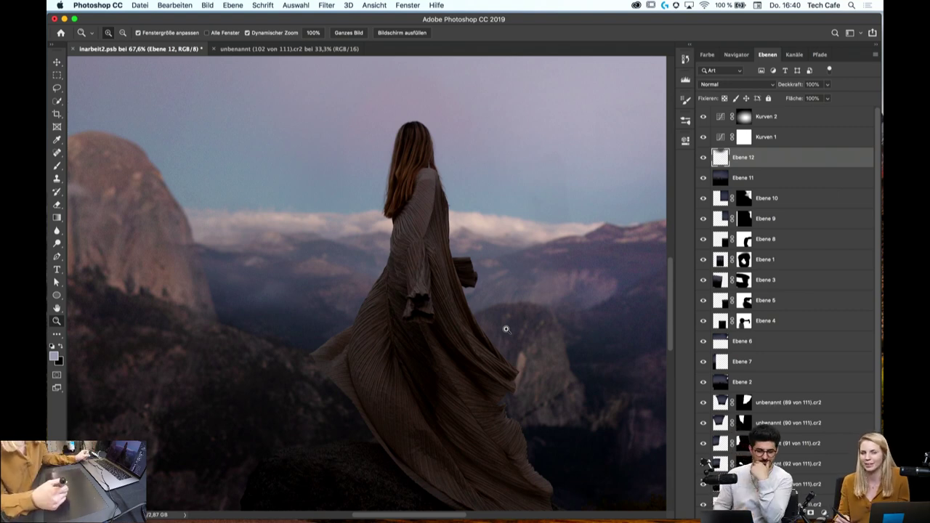
pyautogui.keyDown('alt'); pyautogui.click(566, 317); pyautogui.keyUp('alt')
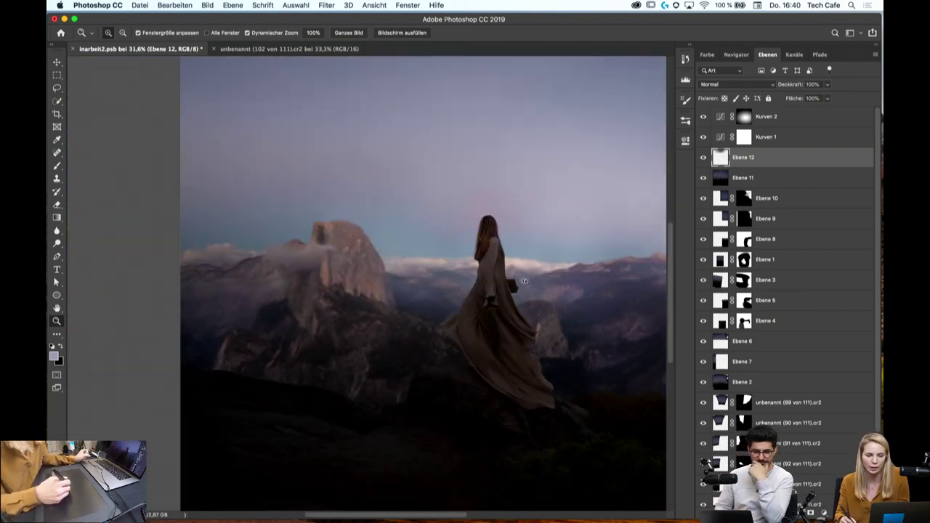
pyautogui.keyDown('alt'); pyautogui.click(552, 313); pyautogui.keyUp('alt')
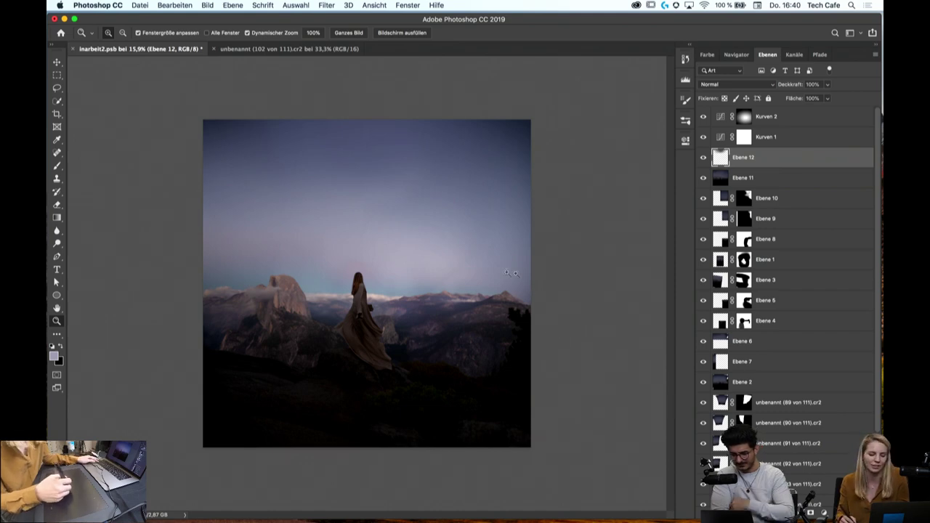
pyautogui.click(555, 321)
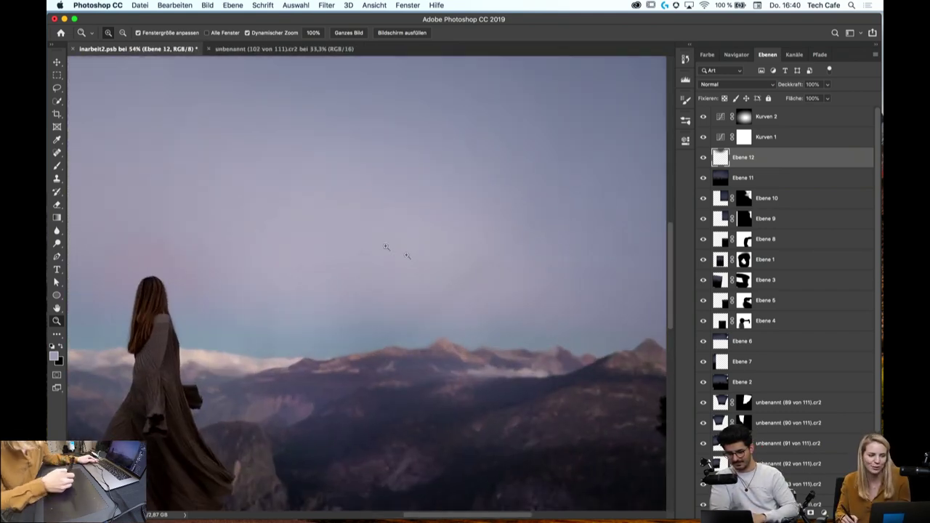
# Set the soft round brush size to 1400 px
pyautogui.press('b')
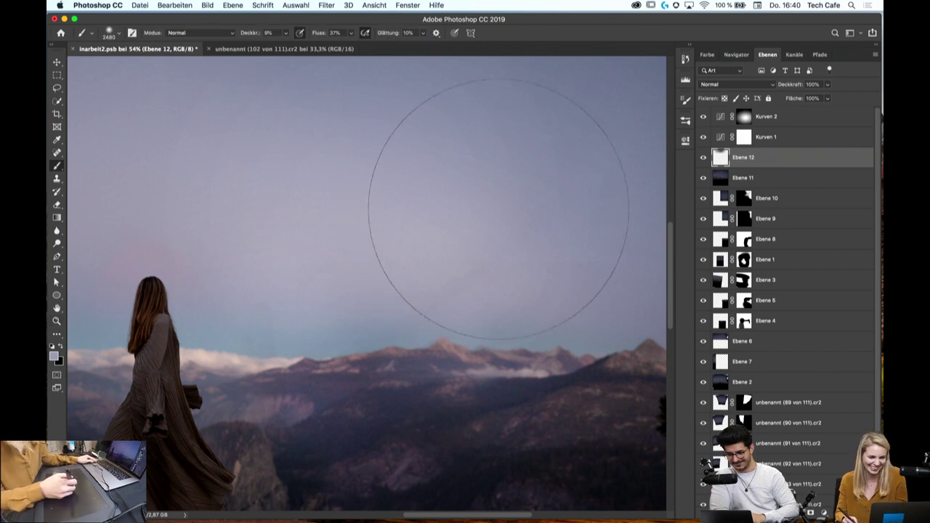
pyautogui.rightClick(532, 210)
pyautogui.moveTo(642, 238); pyautogui.dragTo(642, 235)
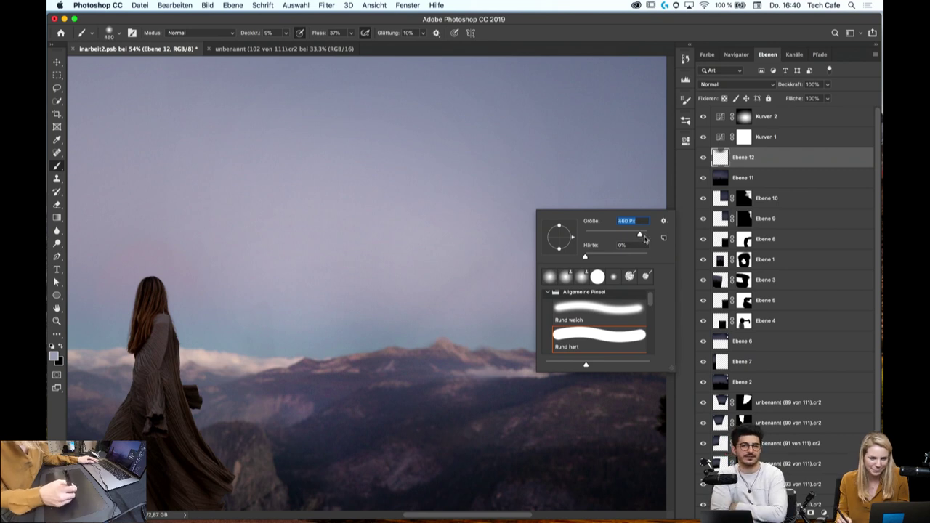
pyautogui.moveTo(639, 234); pyautogui.dragTo(642, 234)
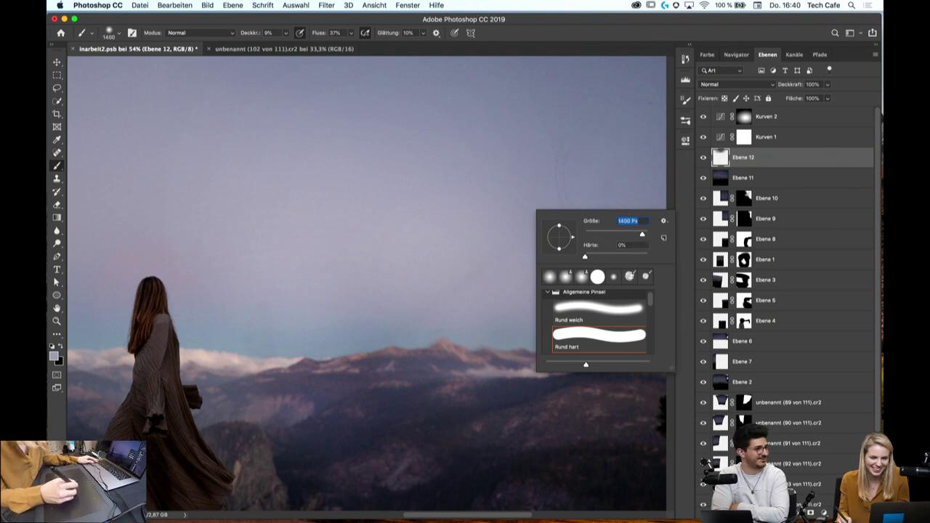
pyautogui.press('Return')
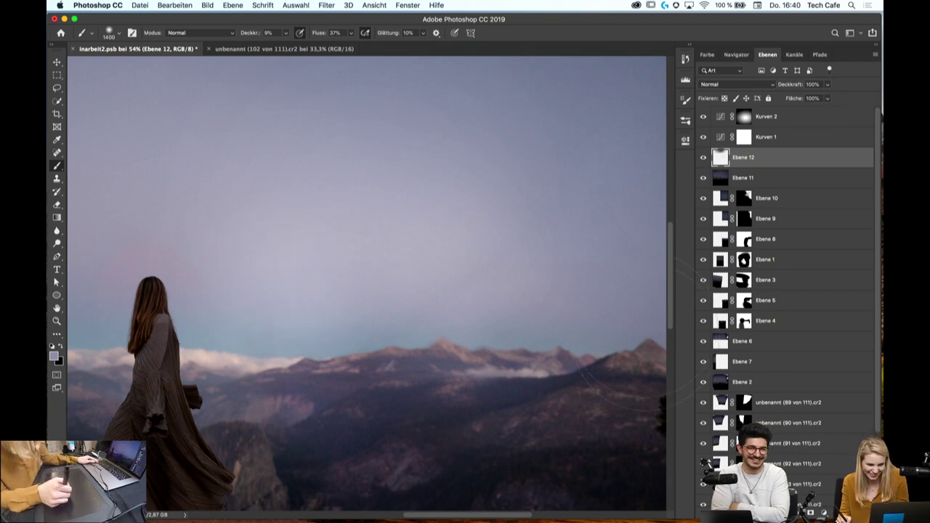
# Pan to centre the woman, then zoom out to show the whole composite
pyautogui.scroll(5, 390, 249)
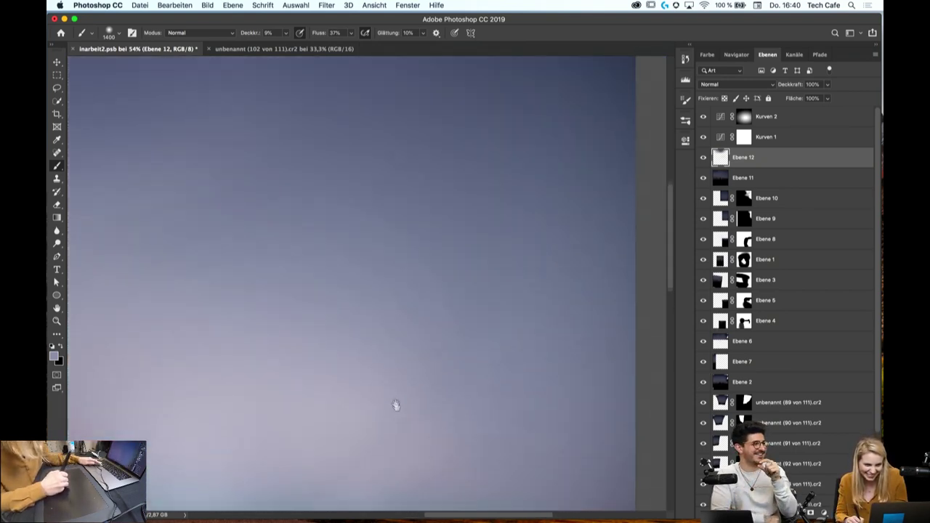
pyautogui.moveTo(396, 405)
pyautogui.mouseDown()
pyautogui.moveTo(342, 245)
pyautogui.moveTo(494, 368)
pyautogui.moveTo(446, 308)
pyautogui.moveTo(585, 267)
pyautogui.moveTo(401, 307)
pyautogui.moveTo(536, 197)
pyautogui.moveTo(469, 108)
pyautogui.moveTo(501, 213)
pyautogui.moveTo(511, 131)
pyautogui.mouseUp()
pyautogui.moveTo(654, 275)
pyautogui.mouseDown()
pyautogui.moveTo(407, 269)
pyautogui.moveTo(511, 292)
pyautogui.moveTo(482, 307)
pyautogui.mouseUp()
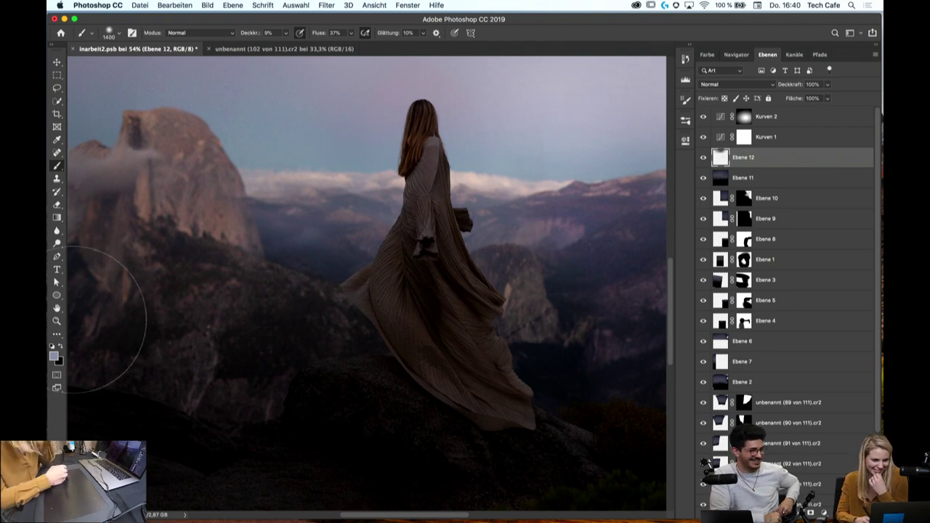
pyautogui.press('z')
pyautogui.keyDown('alt'); pyautogui.click(401, 261); pyautogui.keyUp('alt')
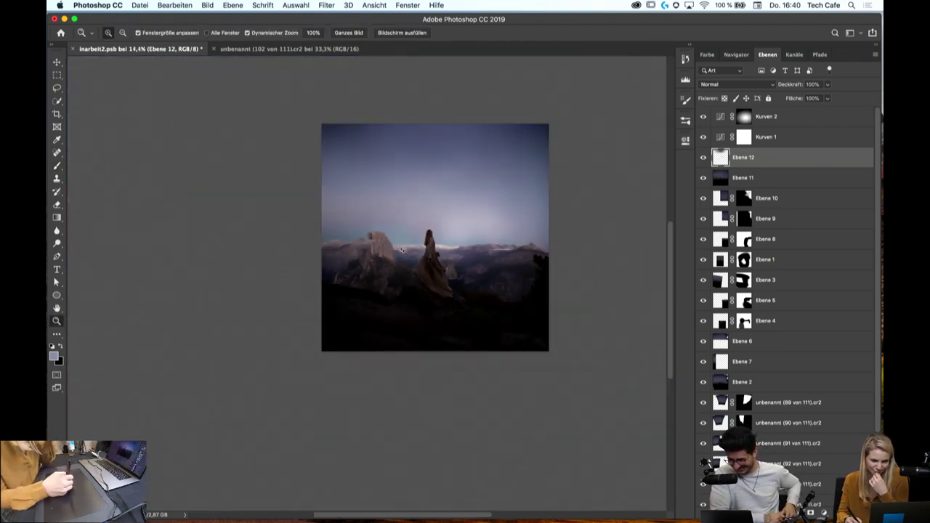
# Paint a soft pink glow above the woman with a 3560 px brush
pyautogui.moveTo(440, 263); pyautogui.dragTo(485, 267)
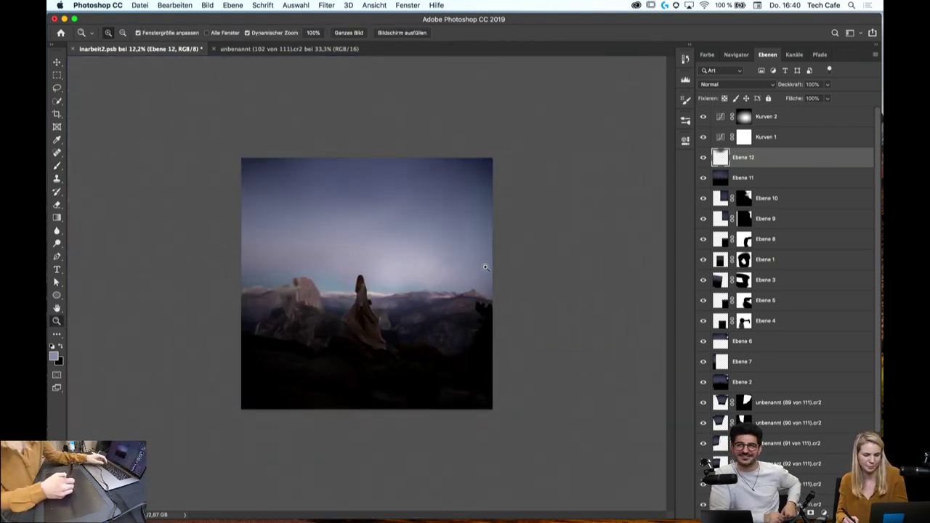
pyautogui.press('b')
pyautogui.rightClick(457, 234)
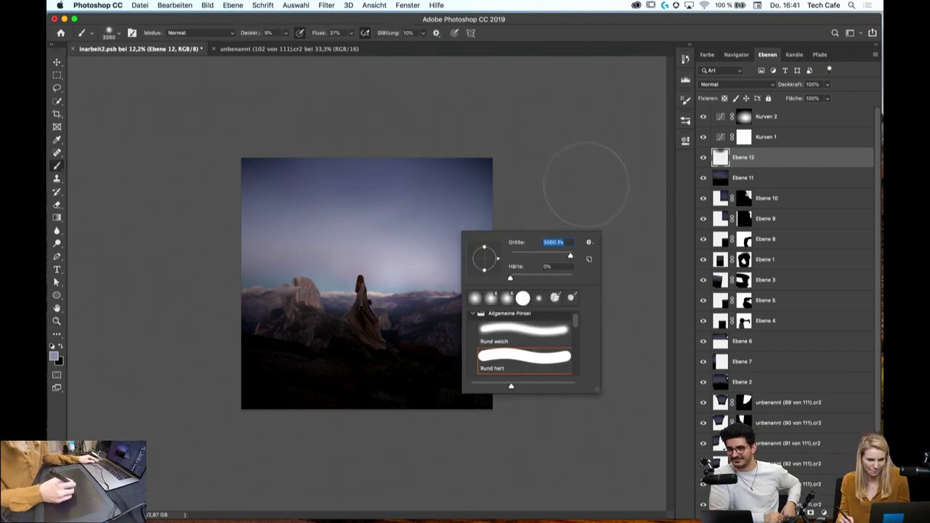
pyautogui.press('Return')
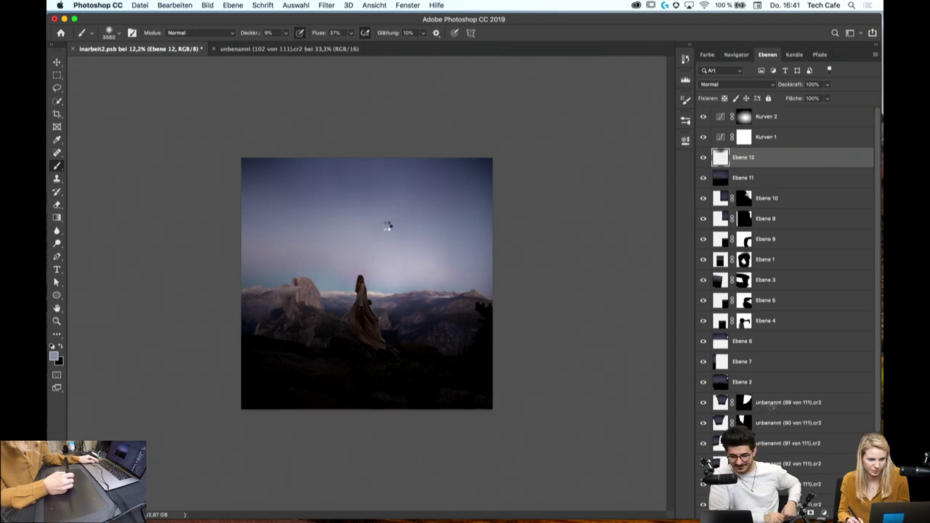
pyautogui.moveTo(416, 244); pyautogui.dragTo(389, 229)
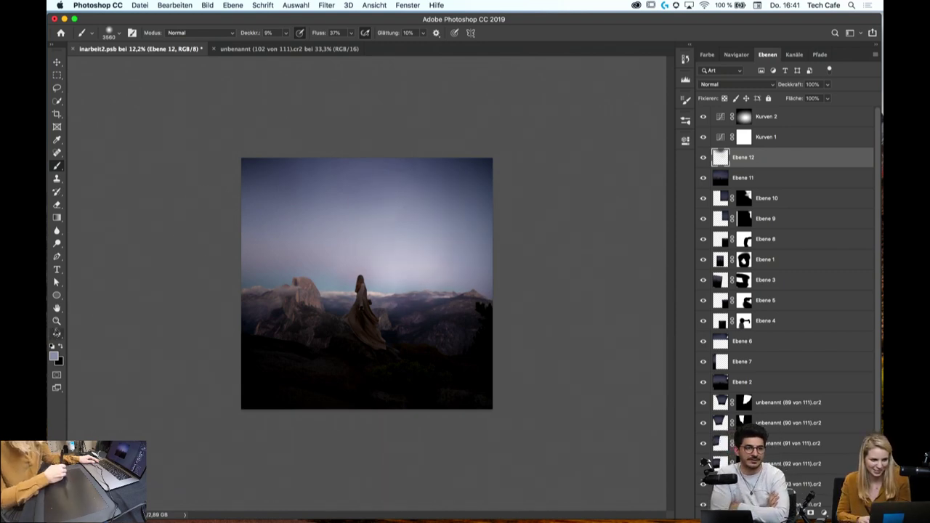
# Zoom to check the sky glow, then make Kurven 2 the active layer
pyautogui.click(56, 320)
pyautogui.moveTo(367, 265)
pyautogui.mouseDown()
pyautogui.moveTo(470, 372)
pyautogui.moveTo(452, 352)
pyautogui.mouseUp()
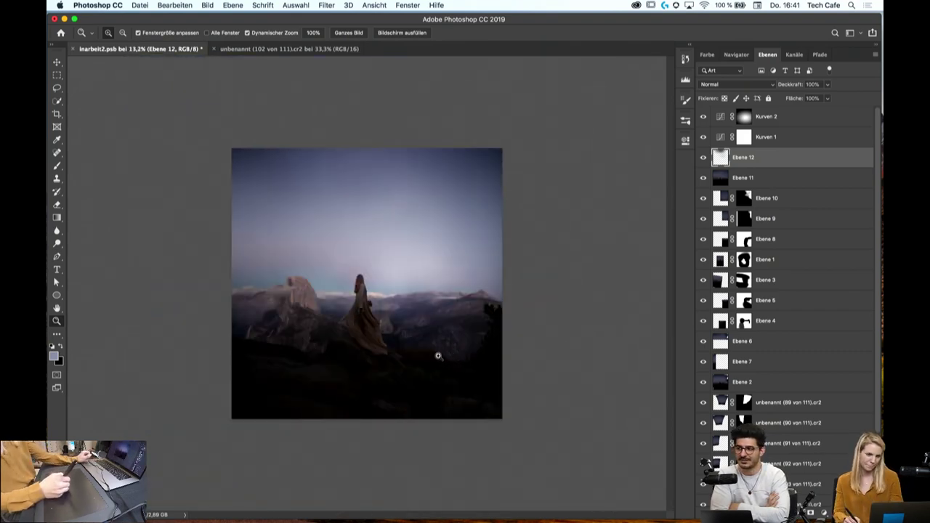
pyautogui.moveTo(439, 359); pyautogui.dragTo(414, 353)
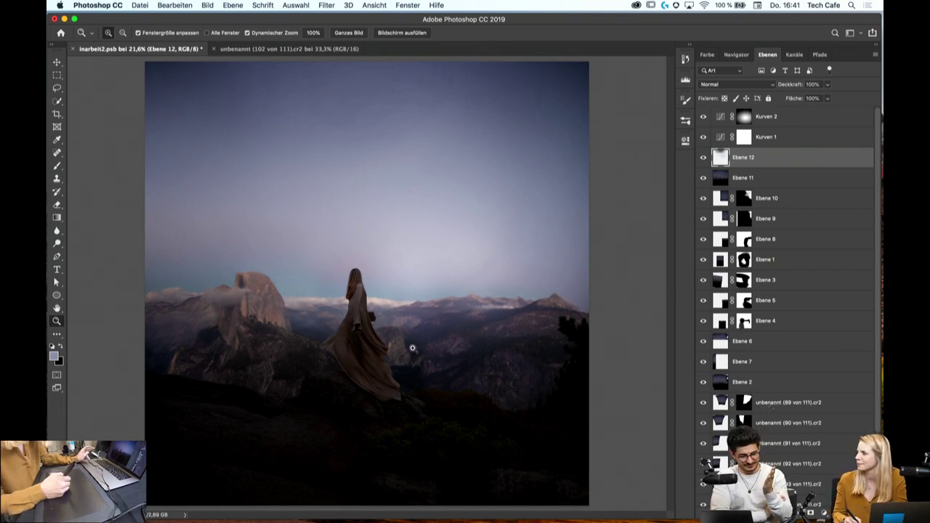
pyautogui.moveTo(415, 367); pyautogui.dragTo(455, 327)
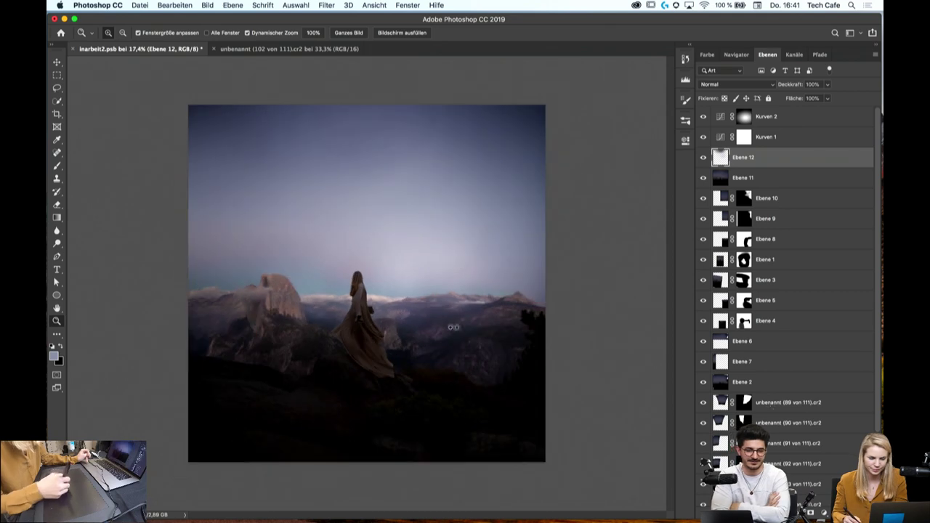
pyautogui.click(773, 120)
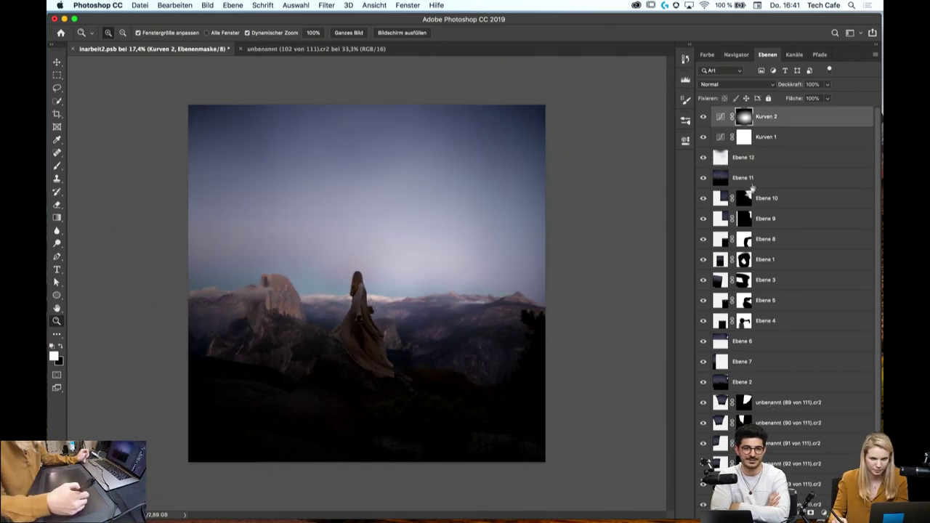
# Add Ebene 13 as a neutral-filled Weiches Licht layer and reset colours to black and white
pyautogui.click(232, 5)
pyautogui.moveTo(240, 17)
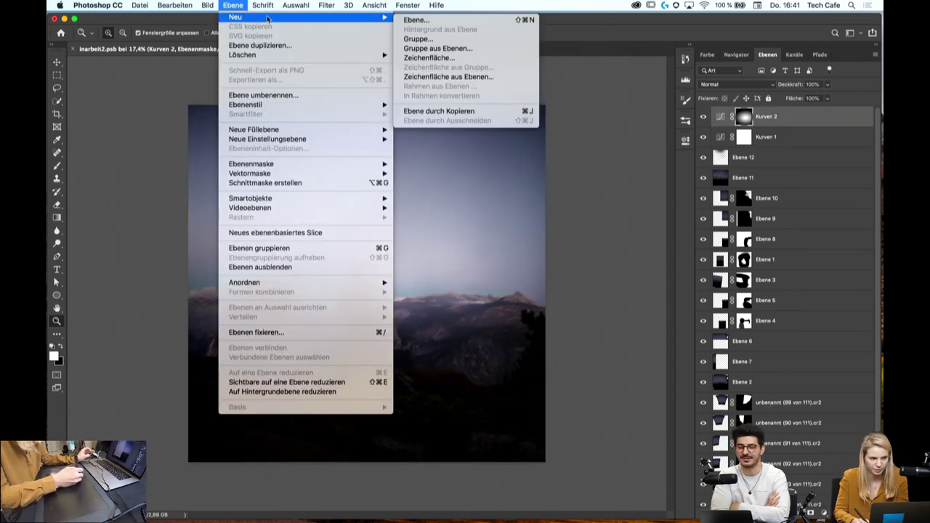
pyautogui.click(426, 21)
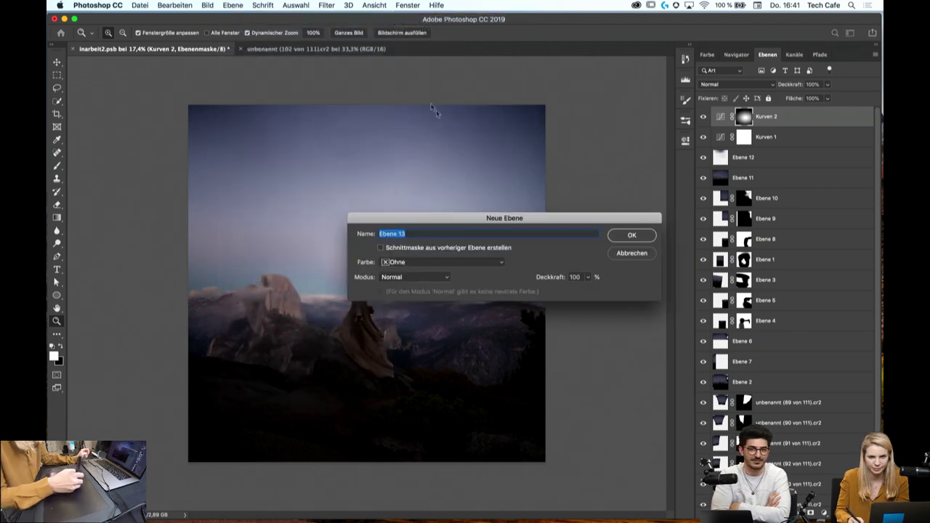
pyautogui.click(436, 277)
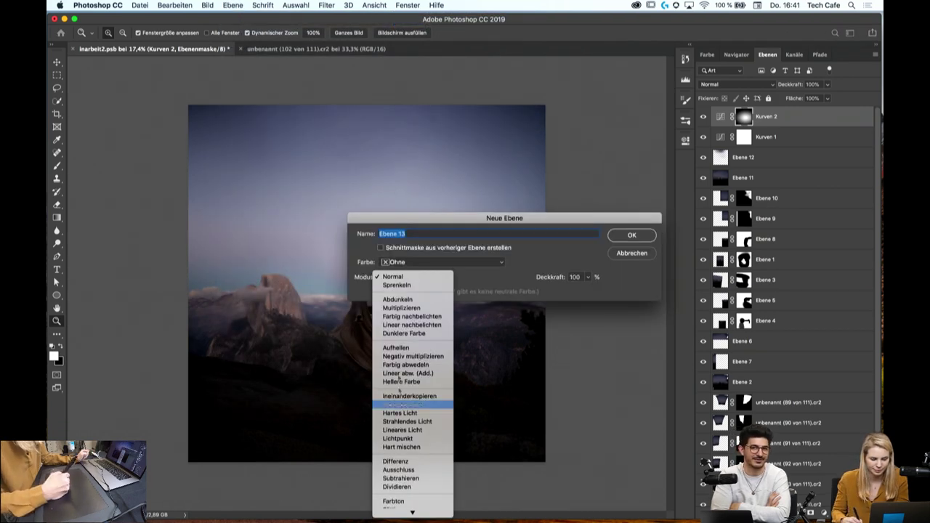
pyautogui.click(402, 405)
pyautogui.click(380, 292)
pyautogui.click(631, 236)
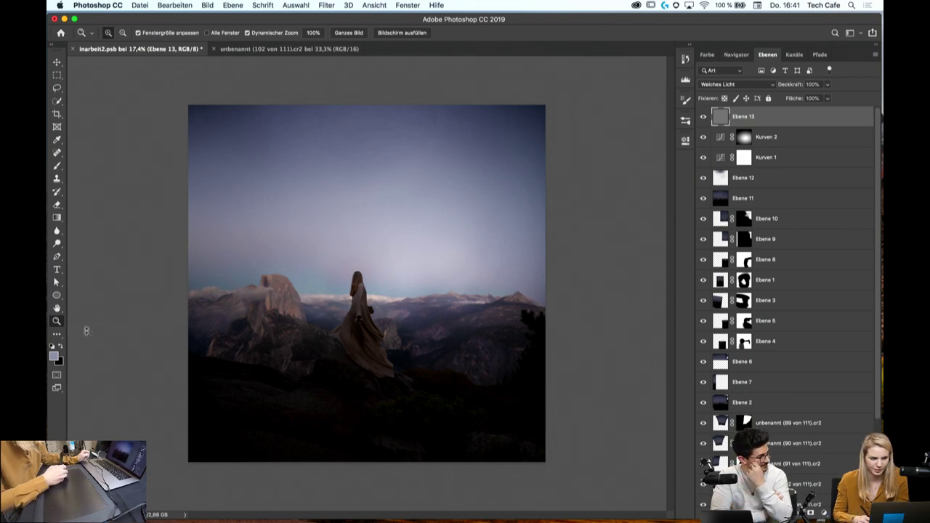
pyautogui.click(52, 346)
# Try entering a brush size of 1, dismissing the invalid-number warning
pyautogui.press('b')
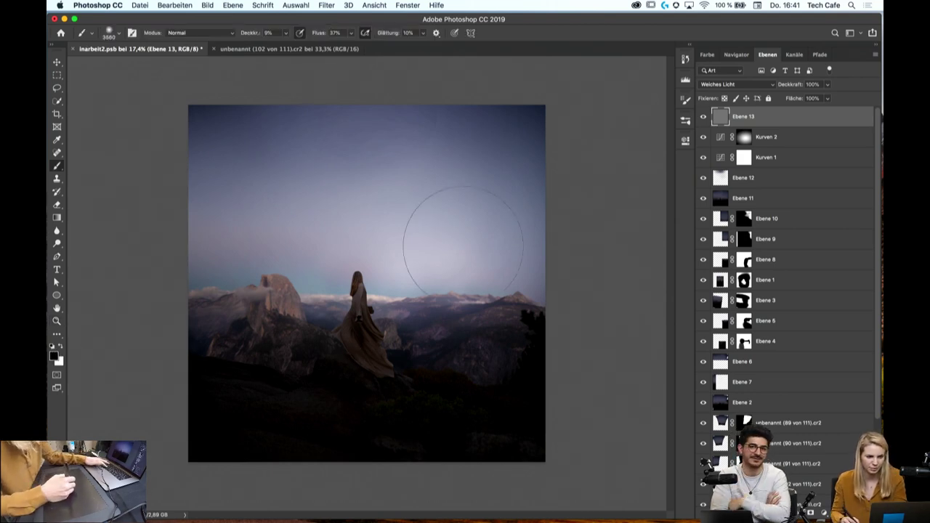
pyautogui.rightClick(452, 246)
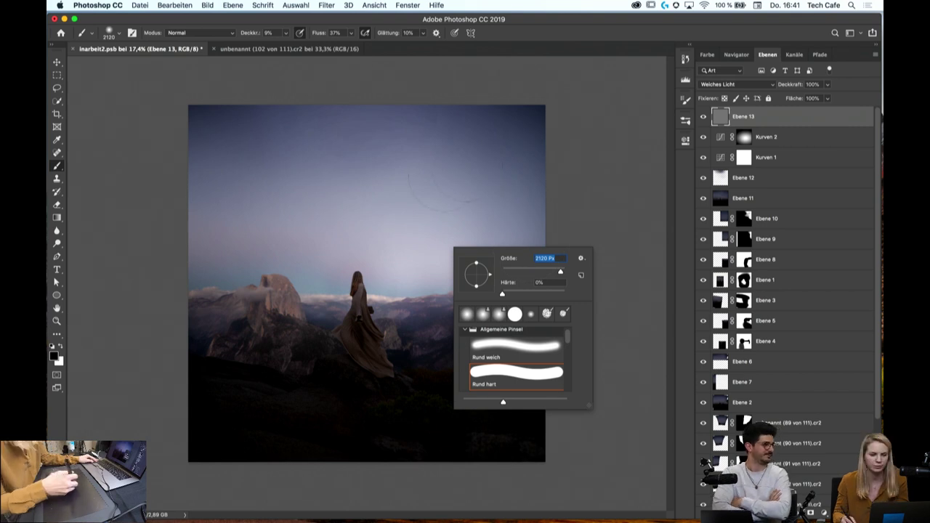
pyautogui.write('1')
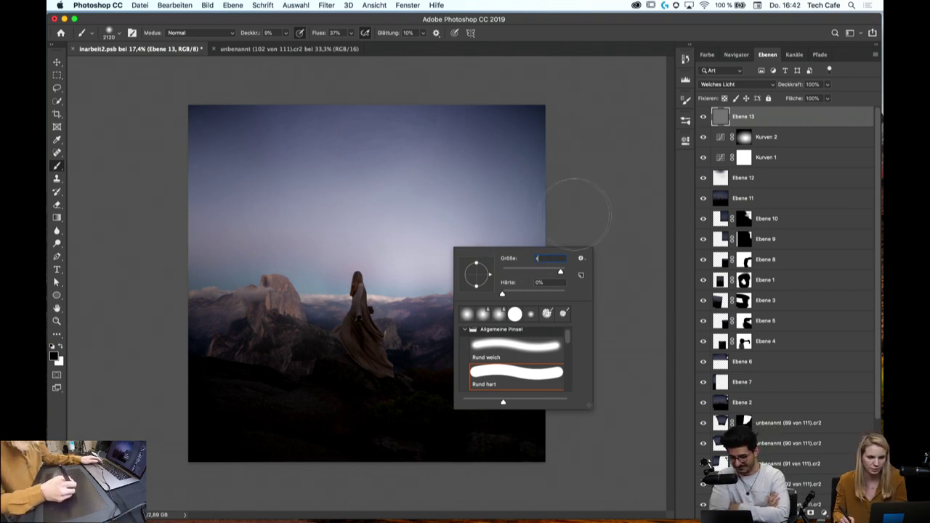
pyautogui.press('Return')
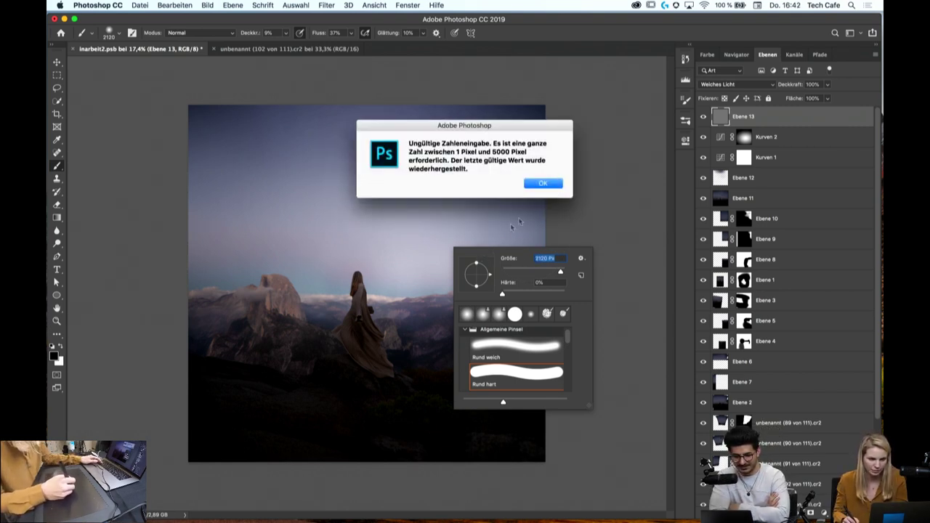
pyautogui.click(542, 183)
pyautogui.press('Return')
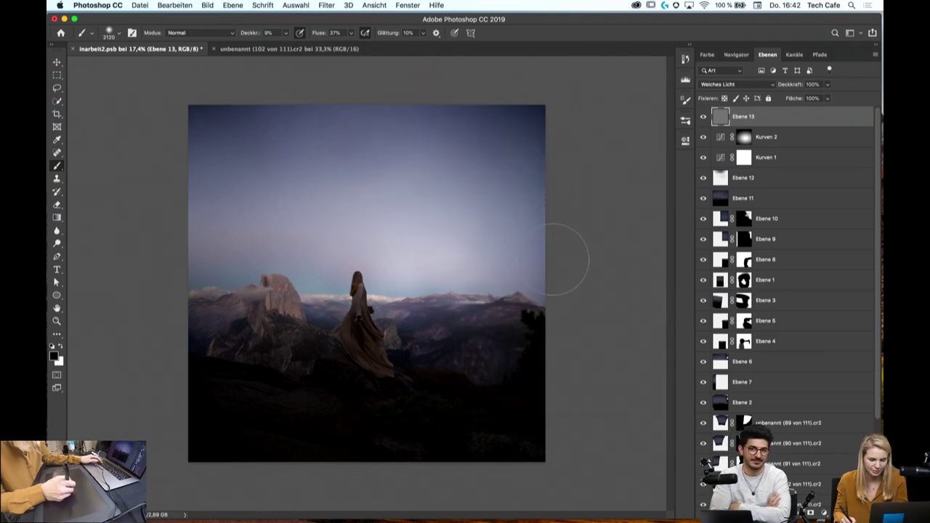
# Paint faint white light down the dress at 8% flow
pyautogui.press('x')
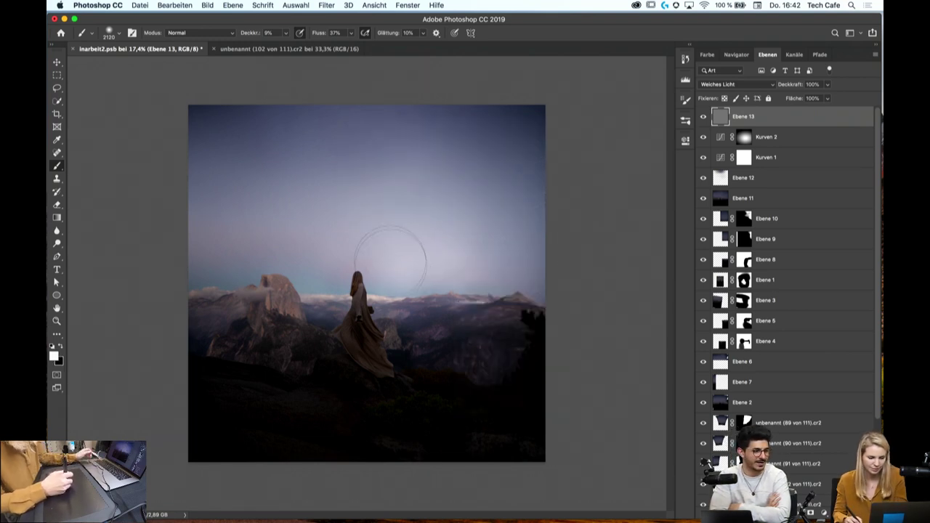
pyautogui.click(351, 32)
pyautogui.click(338, 48)
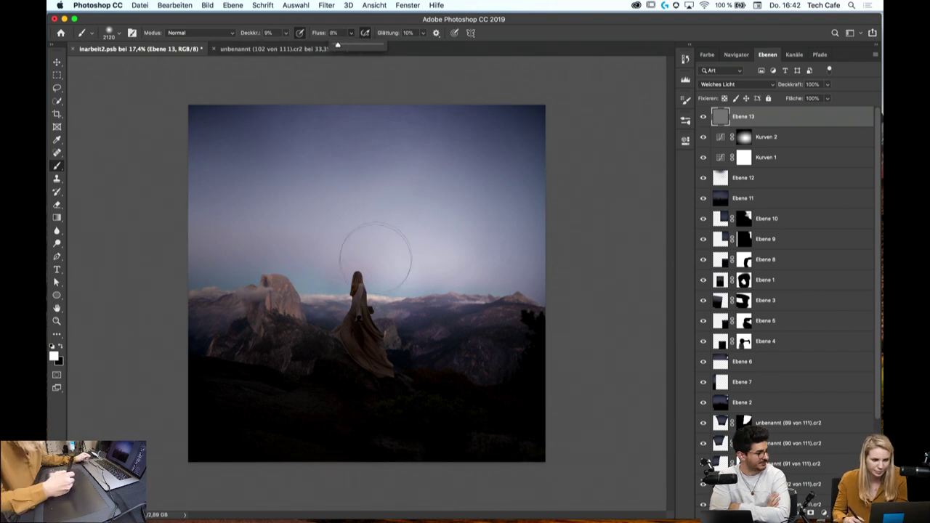
pyautogui.moveTo(348, 331)
pyautogui.mouseDown()
pyautogui.moveTo(360, 325)
pyautogui.moveTo(385, 356)
pyautogui.moveTo(342, 335)
pyautogui.mouseUp()
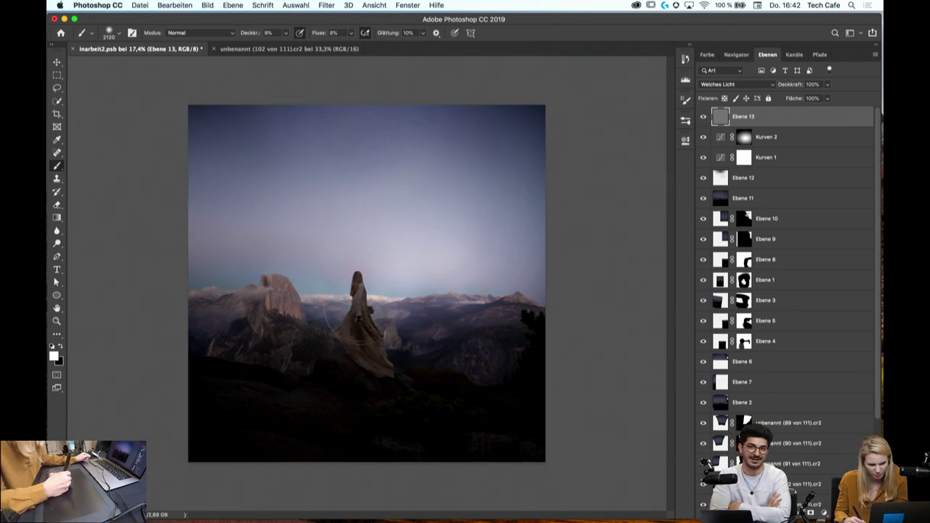
pyautogui.moveTo(384, 384); pyautogui.dragTo(358, 312)
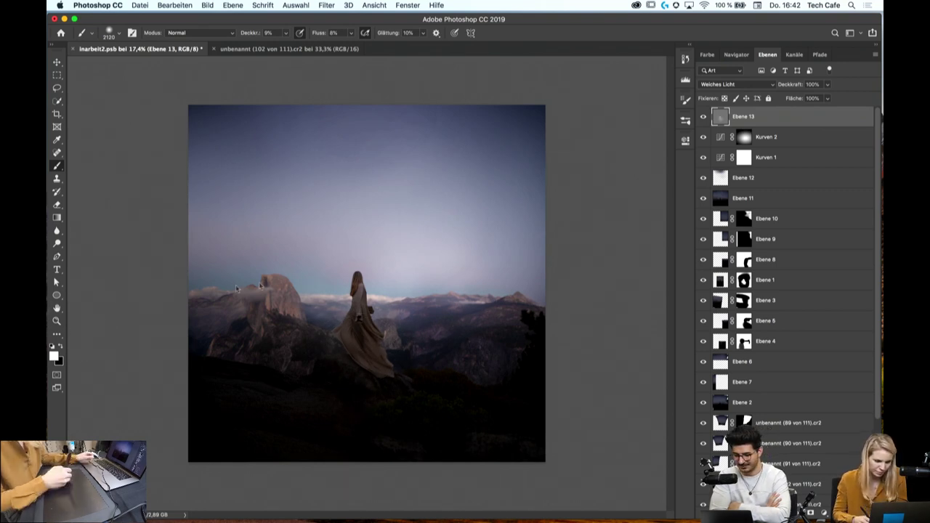
pyautogui.press('z')
pyautogui.moveTo(356, 348); pyautogui.dragTo(387, 383)
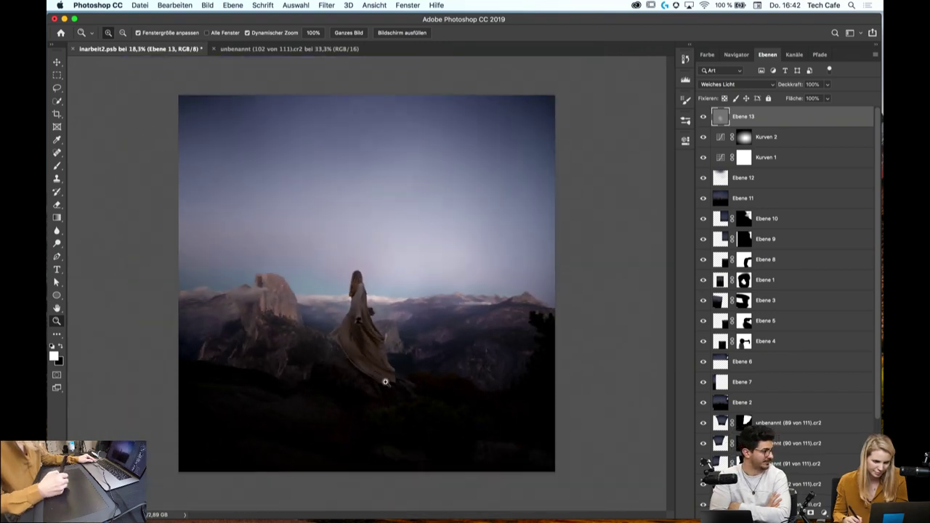
# Zoom close on the woman's gown and shrink the soft brush to 76 px
pyautogui.moveTo(387, 383); pyautogui.dragTo(413, 309)
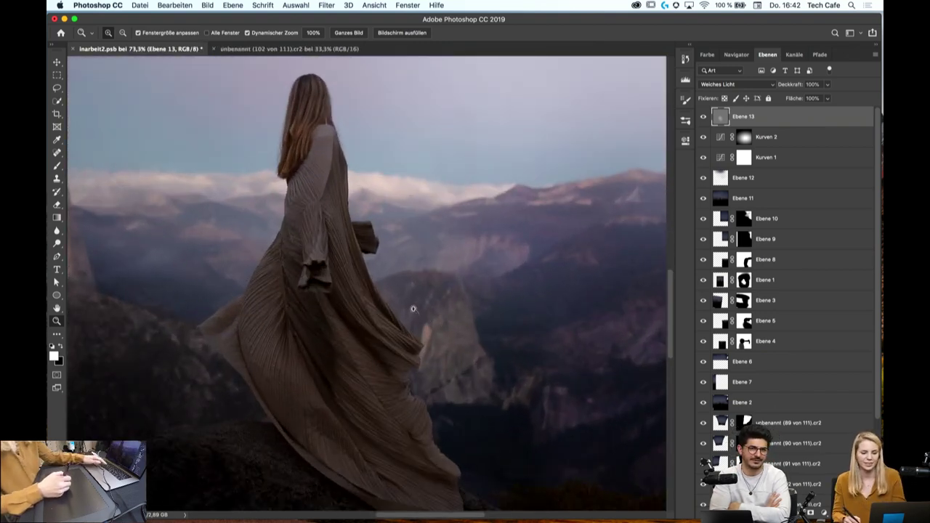
pyautogui.press('b')
pyautogui.rightClick(538, 215)
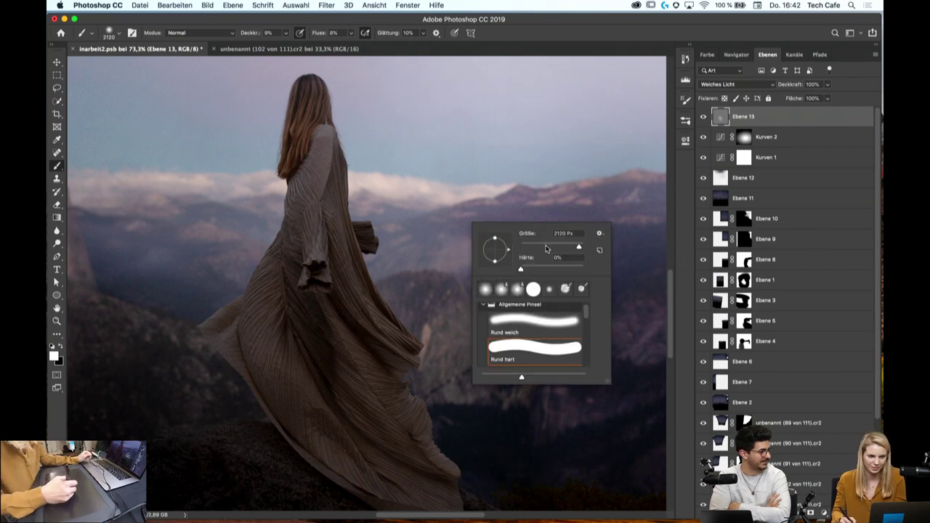
pyautogui.moveTo(546, 249); pyautogui.dragTo(544, 247)
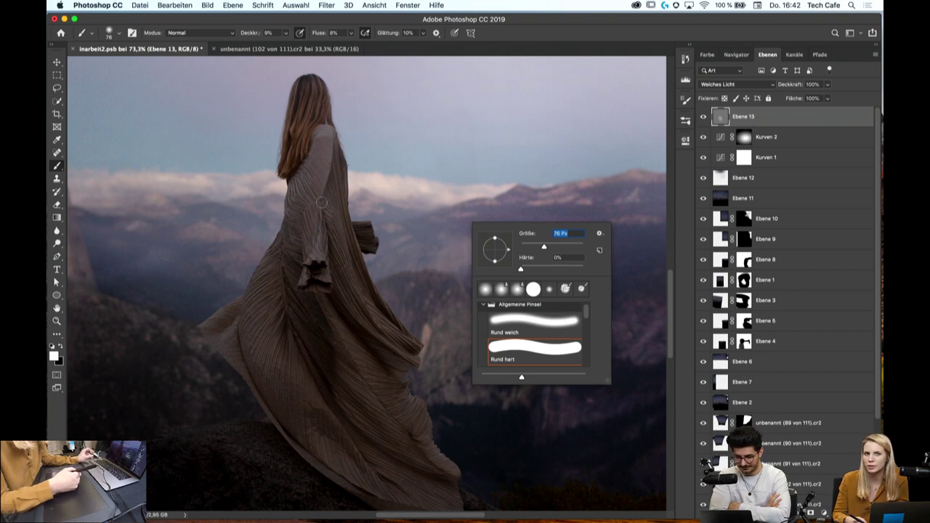
pyautogui.click(337, 317)
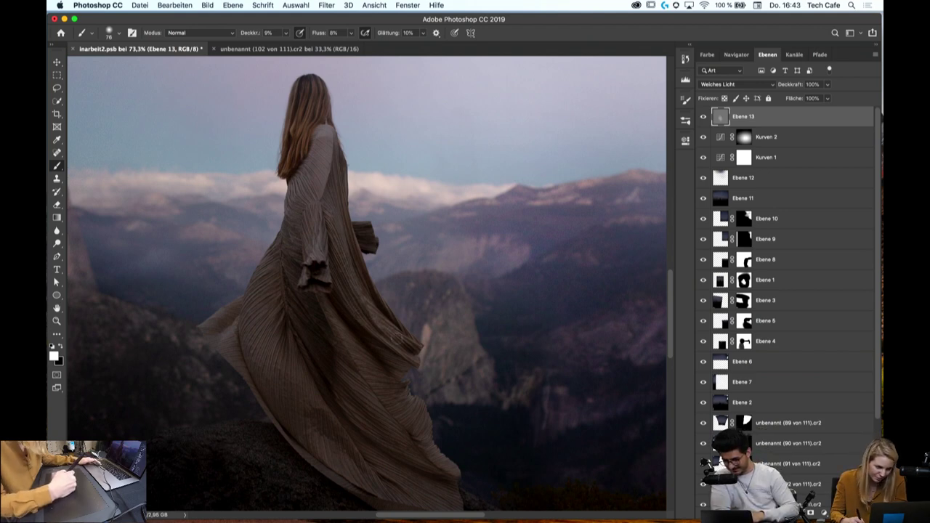
pyautogui.scroll(-2, 393, 330)
pyautogui.scroll(-3, 378, 311)
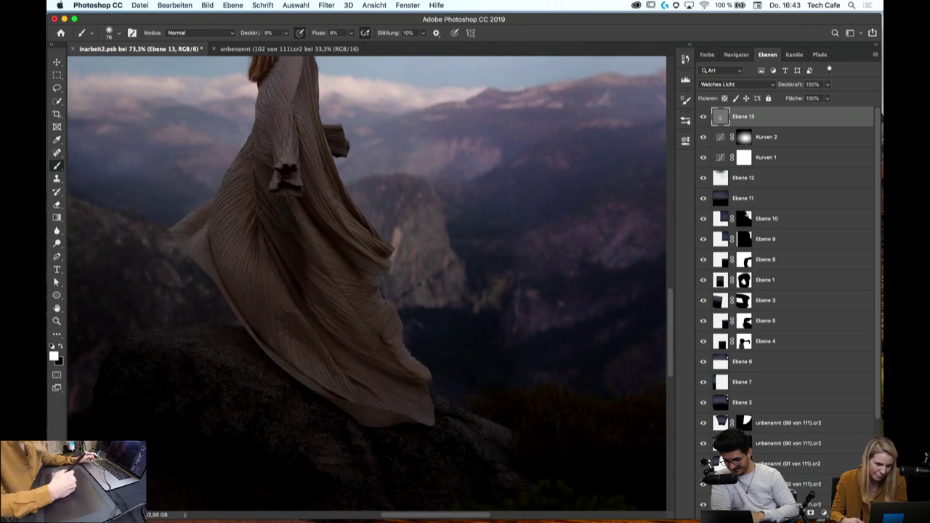
# Raise the brush flow to 12%
pyautogui.click(351, 33)
pyautogui.moveTo(350, 45); pyautogui.dragTo(367, 51)
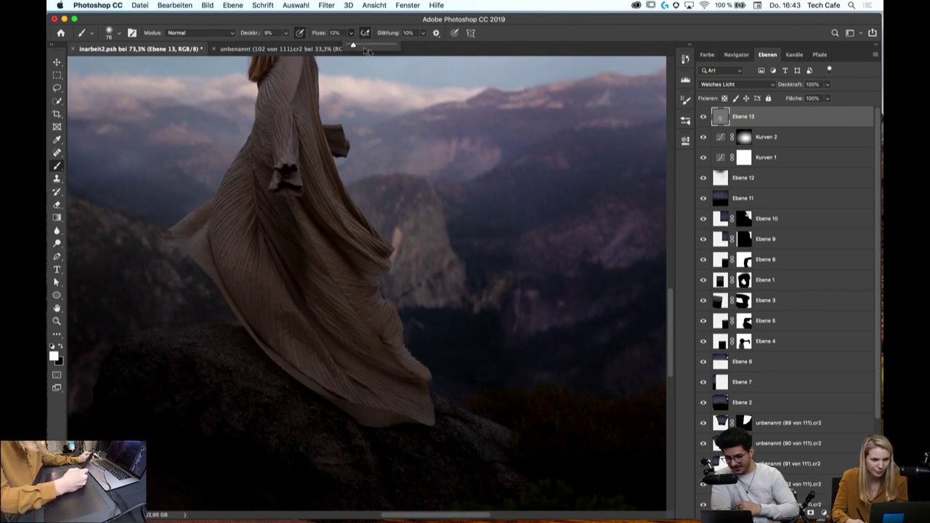
pyautogui.click(296, 313)
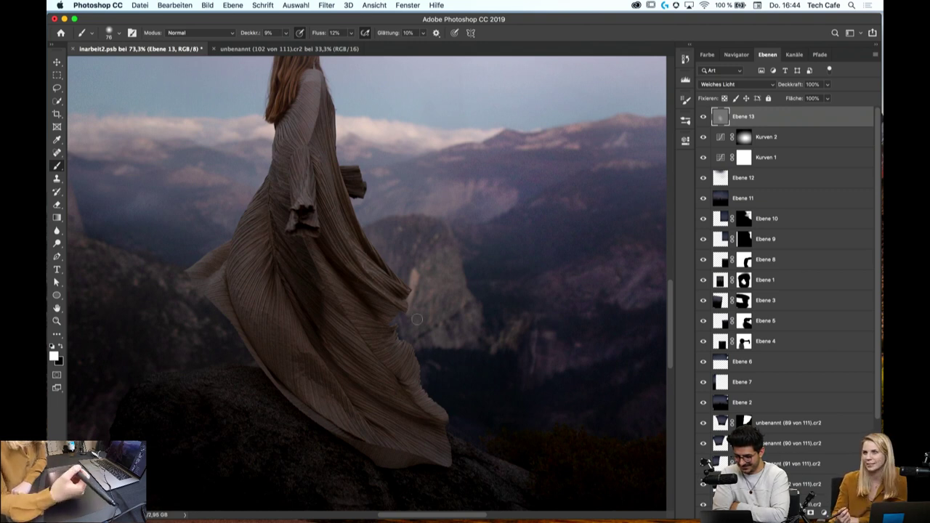
# Dodge and burn the dress folds, alternating black shadows and white highlights
pyautogui.click(367, 285)
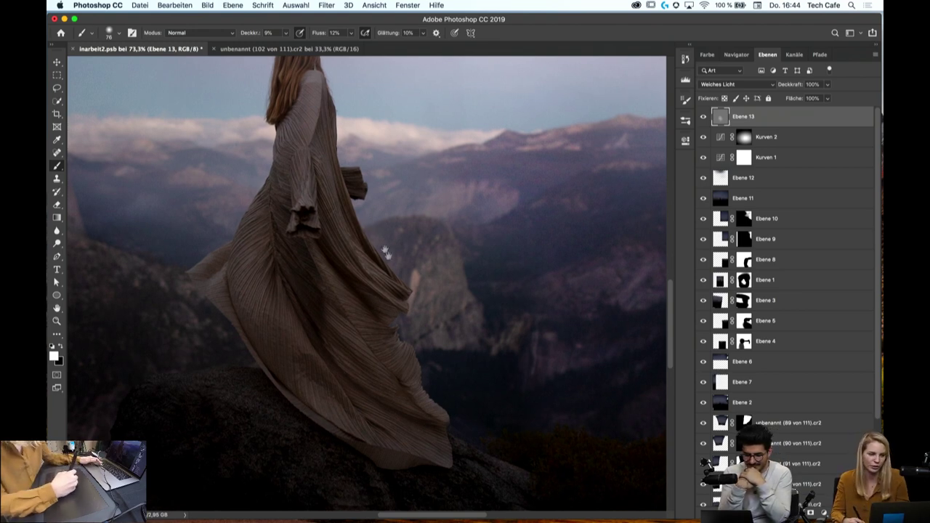
pyautogui.moveTo(385, 252); pyautogui.dragTo(410, 306)
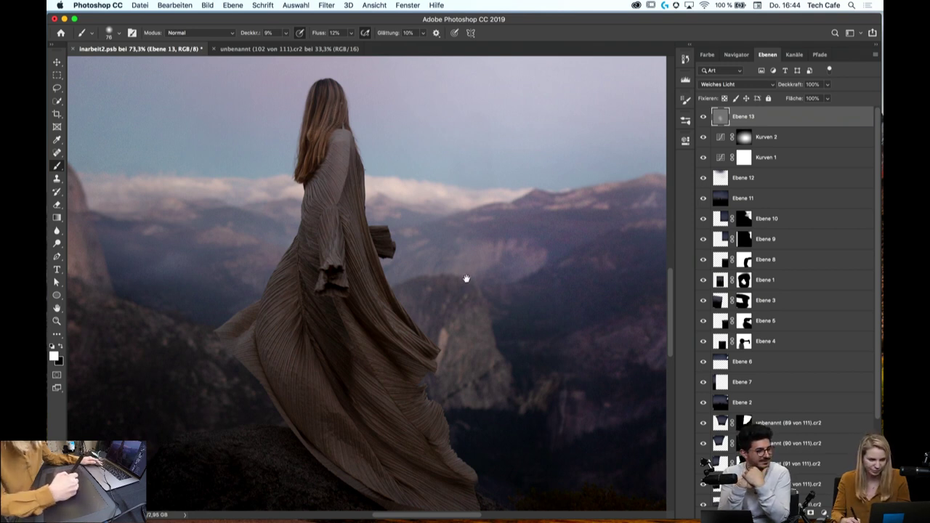
pyautogui.moveTo(465, 276); pyautogui.dragTo(462, 226)
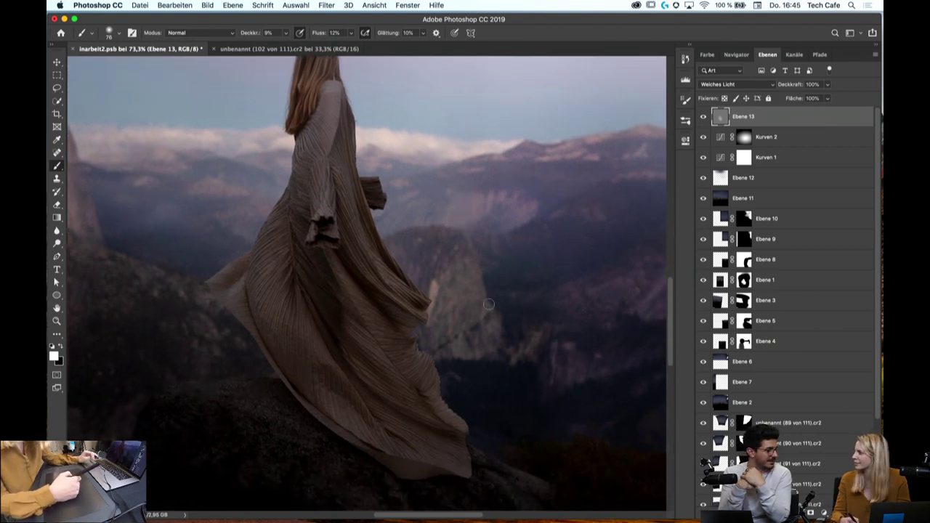
pyautogui.press('x')
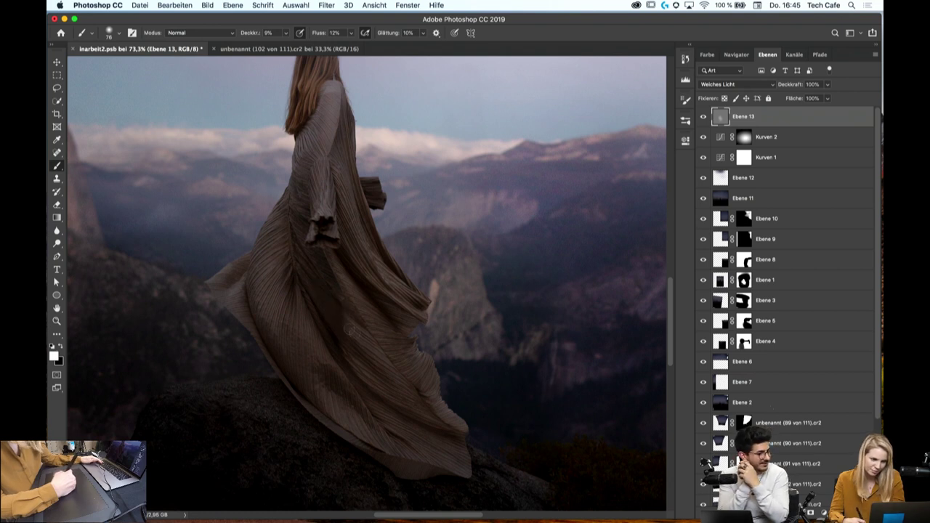
pyautogui.press('x')
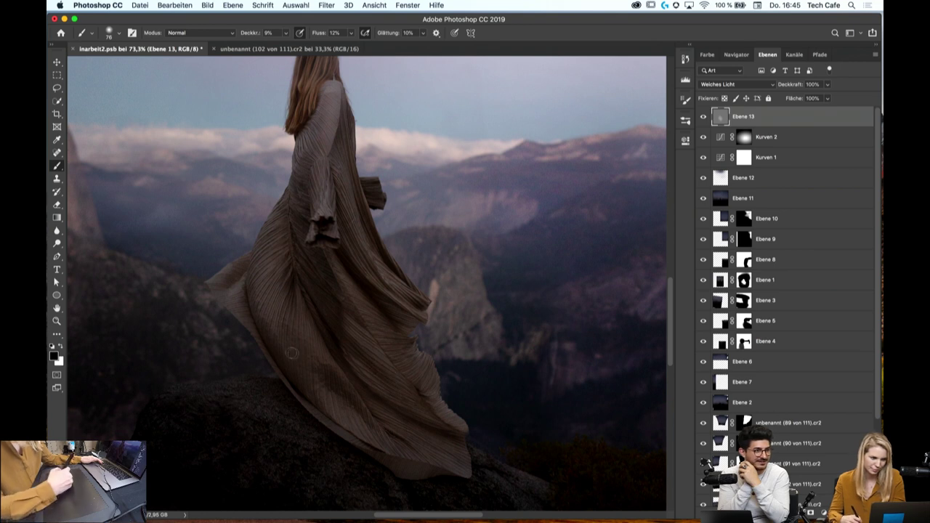
# Enlarge the brush to 175 px and zoom out to the full composite
pyautogui.rightClick(429, 299)
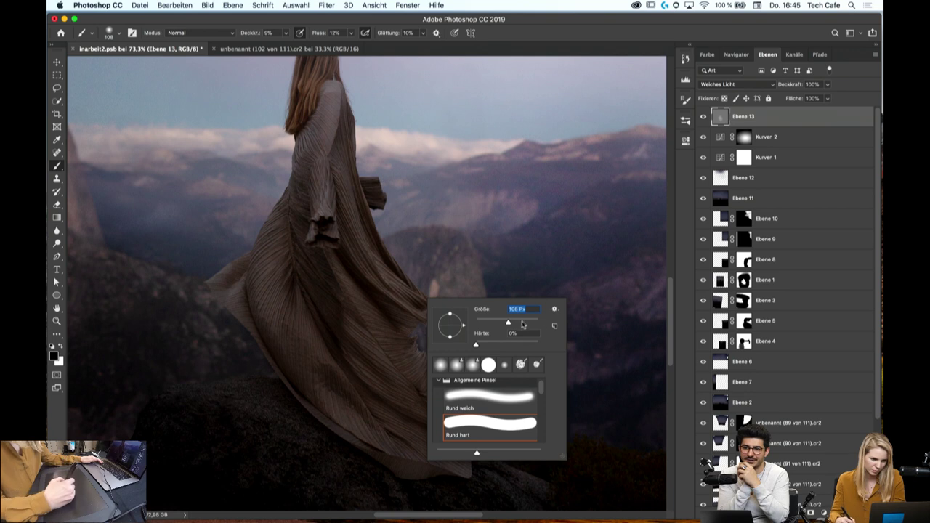
pyautogui.click(522, 324)
pyautogui.click(283, 404)
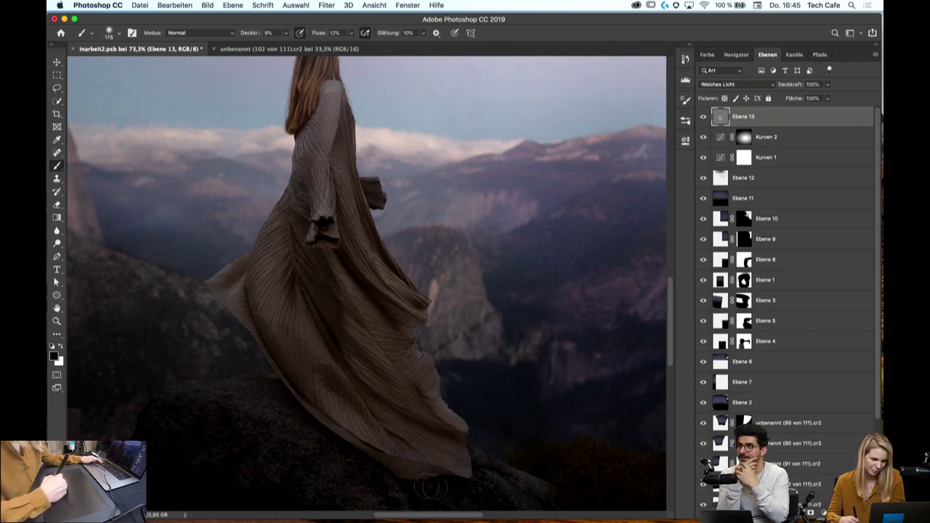
pyautogui.press('z')
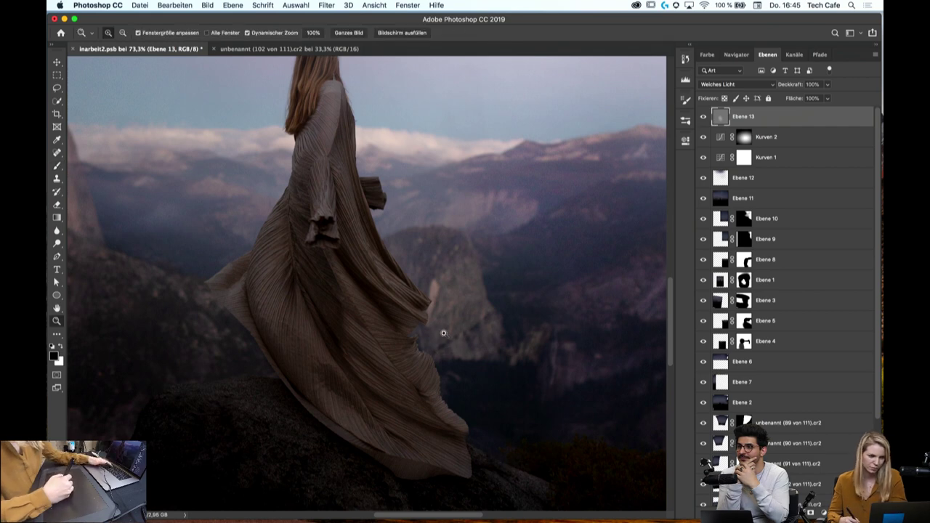
pyautogui.moveTo(443, 333)
pyautogui.mouseDown()
pyautogui.moveTo(404, 313)
pyautogui.moveTo(411, 319)
pyautogui.mouseUp()
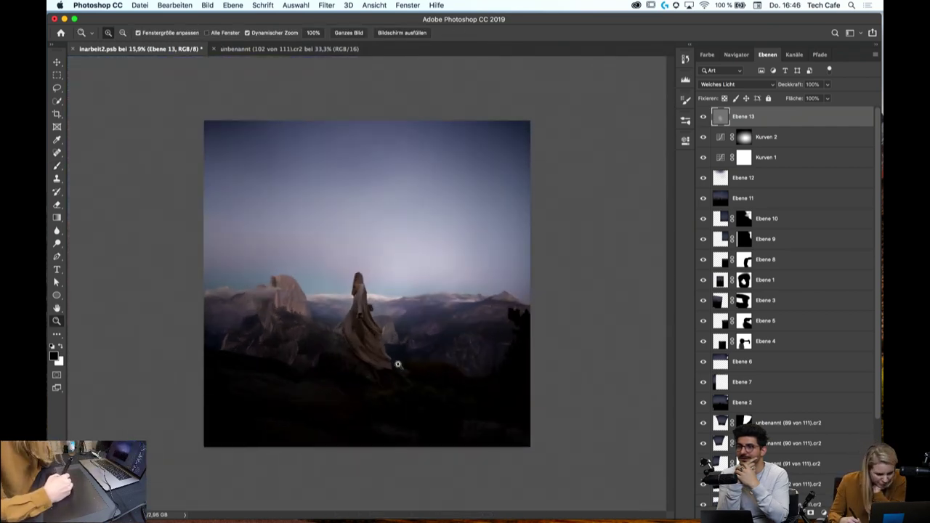
# Burn the composite's lower edges black with a roughly 2860 px brush, then restore white
pyautogui.moveTo(397, 364); pyautogui.dragTo(407, 360)
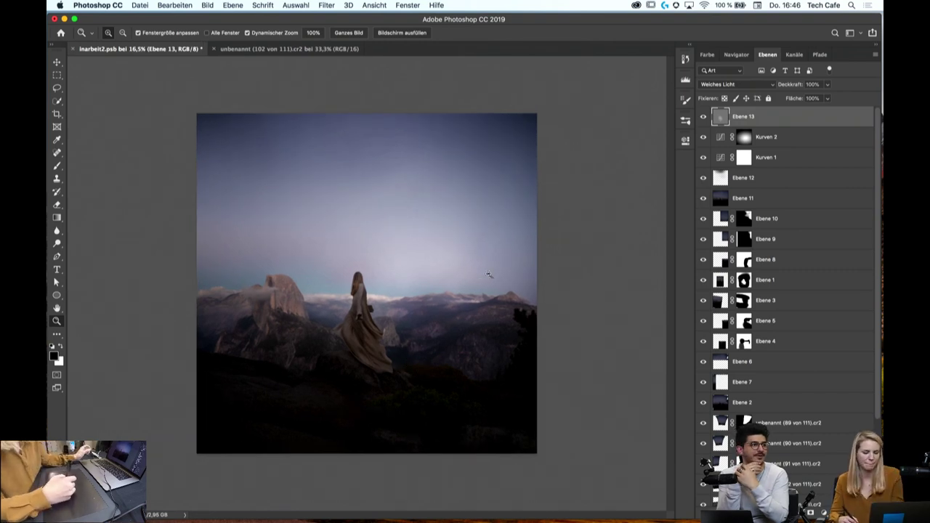
pyautogui.press('b')
pyautogui.rightClick(479, 294)
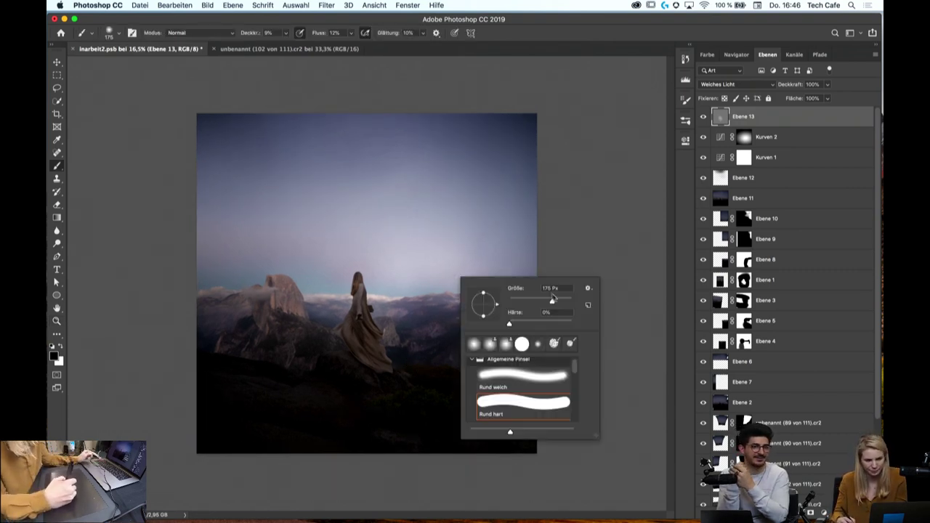
pyautogui.moveTo(553, 298); pyautogui.dragTo(572, 301)
pyautogui.click(526, 129)
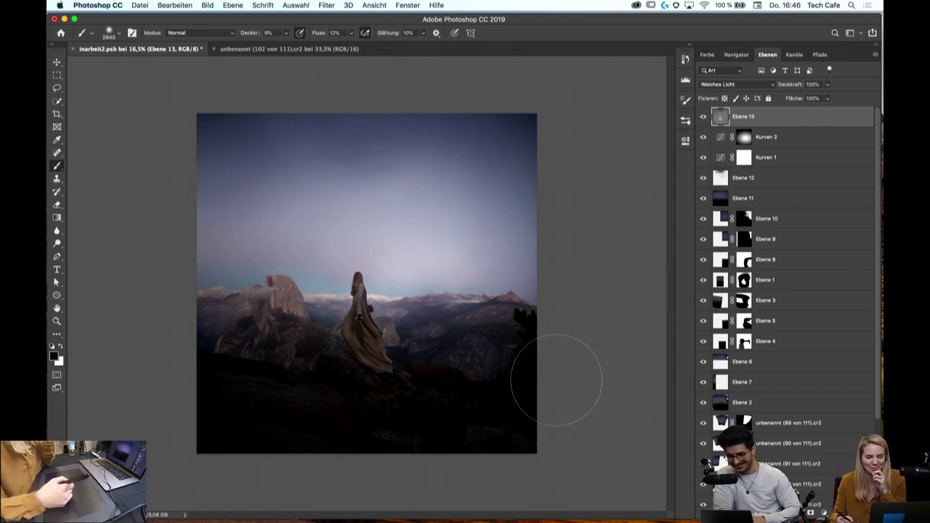
pyautogui.press('x')
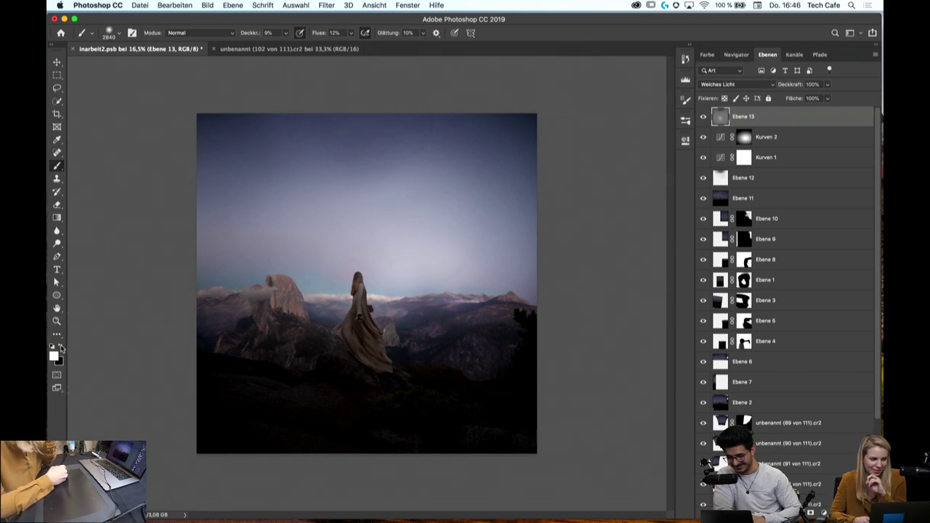
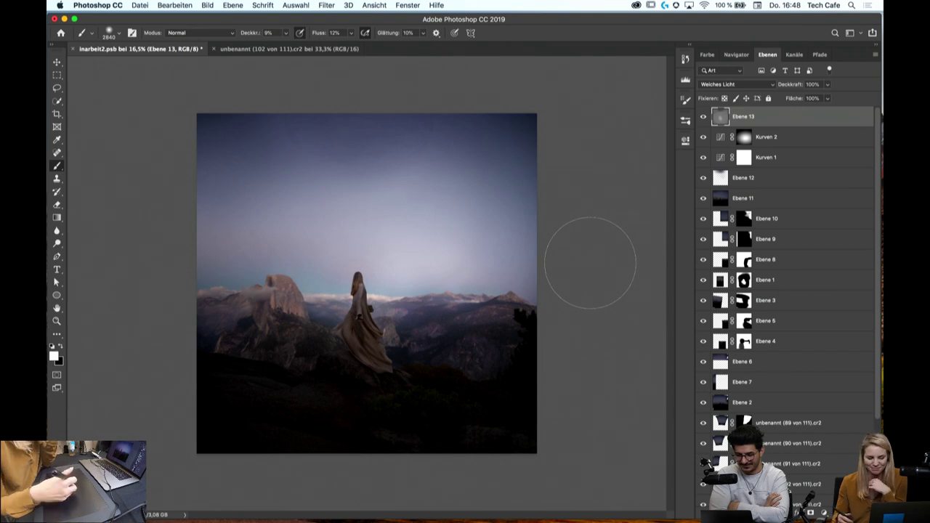
# Reframe the view and set the brush to 3560 px with 0% hardness
pyautogui.press('z')
pyautogui.moveTo(426, 325); pyautogui.dragTo(364, 301)
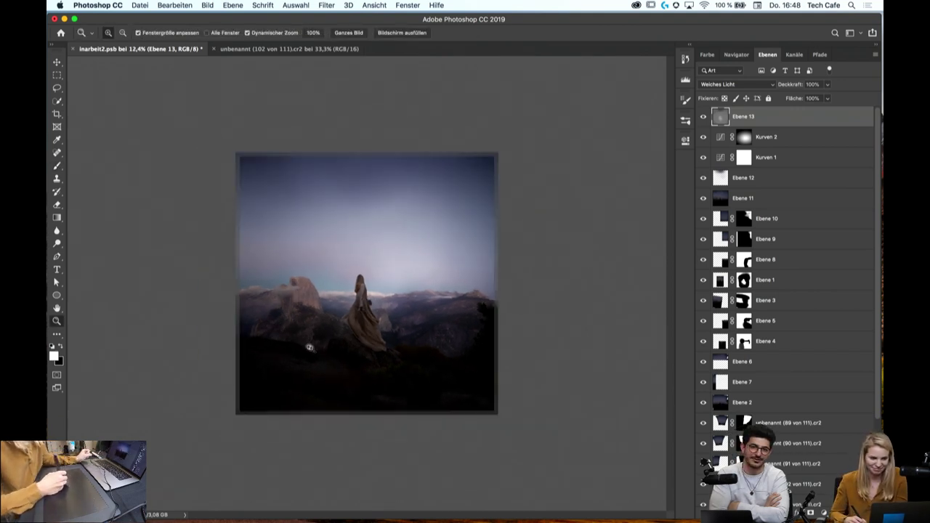
pyautogui.moveTo(307, 346); pyautogui.dragTo(353, 326)
pyautogui.click(57, 166)
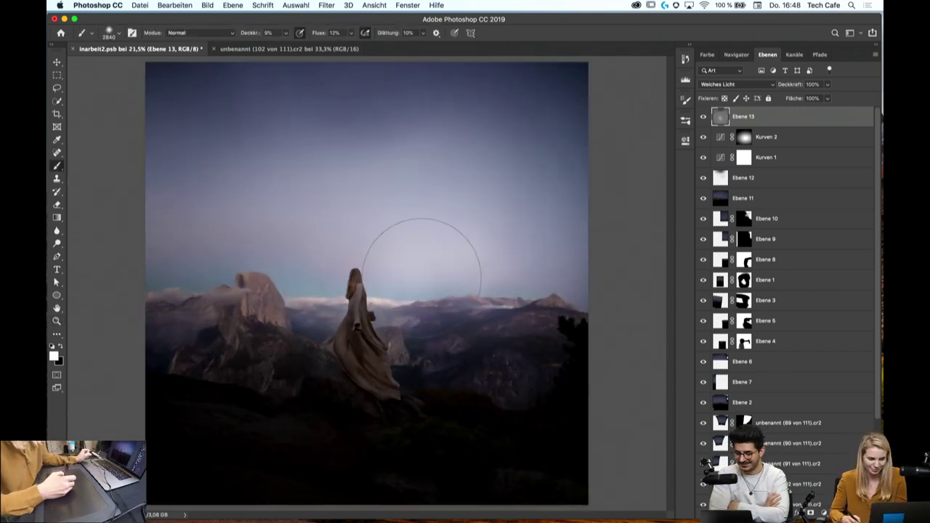
pyautogui.rightClick(436, 247)
pyautogui.moveTo(538, 282); pyautogui.dragTo(532, 278)
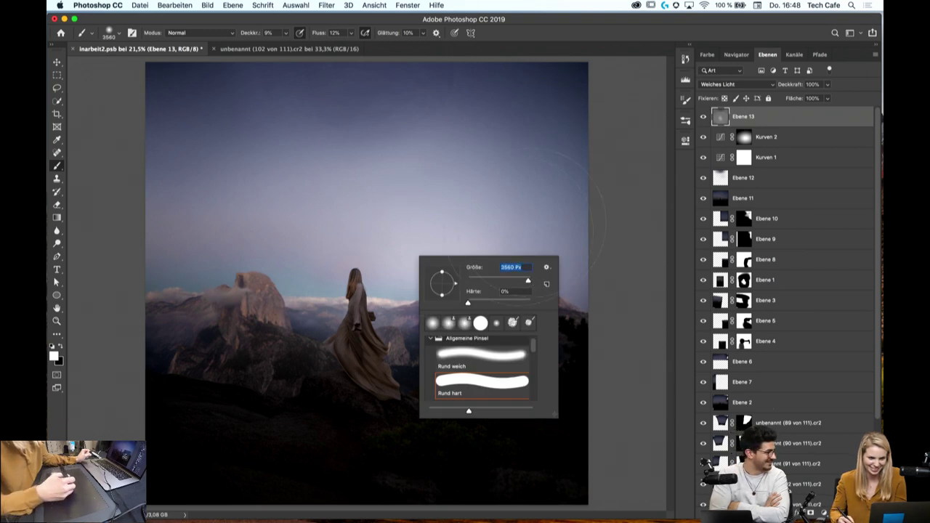
pyautogui.press('Return')
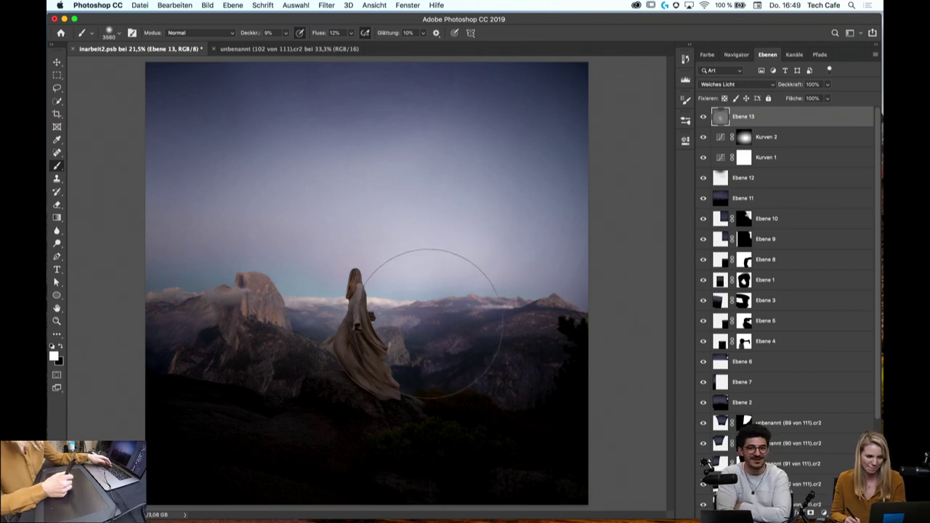
# Paint faint soft-light brightening across the sky, figure and right-hand mountains on Ebene 13
pyautogui.press('z')
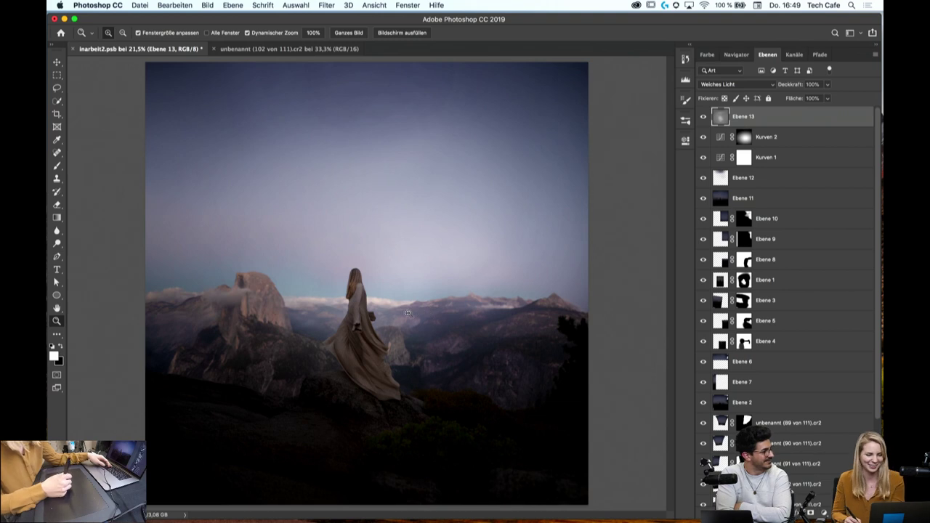
pyautogui.moveTo(428, 308); pyautogui.dragTo(411, 317)
pyautogui.press('b')
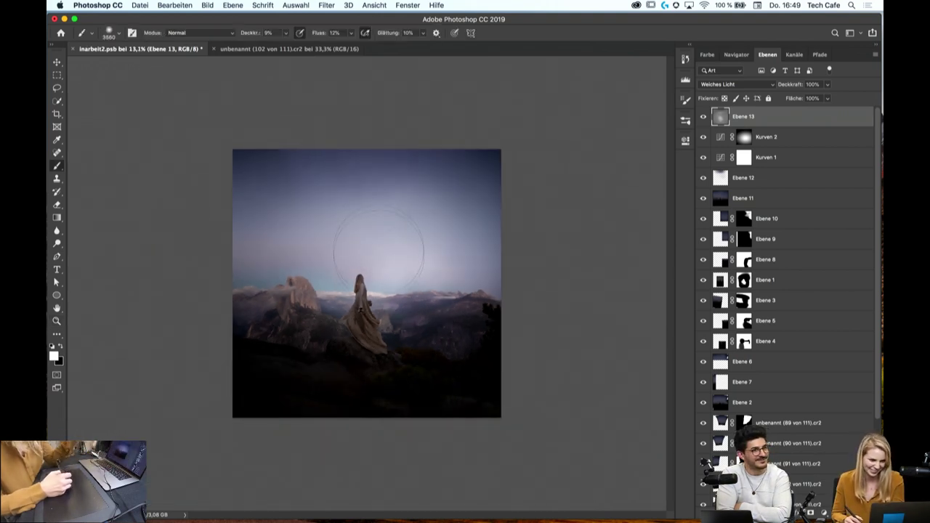
pyautogui.moveTo(399, 347)
pyautogui.mouseDown()
pyautogui.moveTo(284, 320)
pyautogui.moveTo(463, 322)
pyautogui.mouseUp()
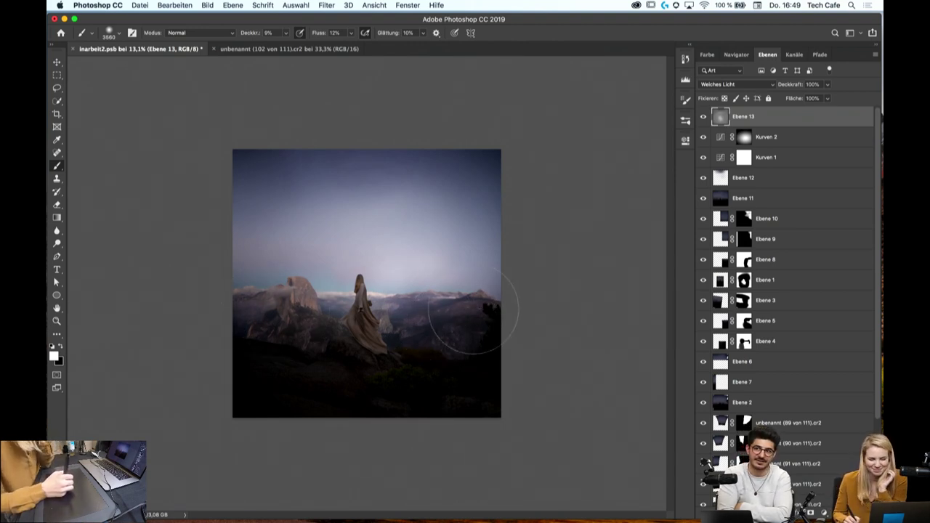
pyautogui.moveTo(464, 306); pyautogui.dragTo(465, 314)
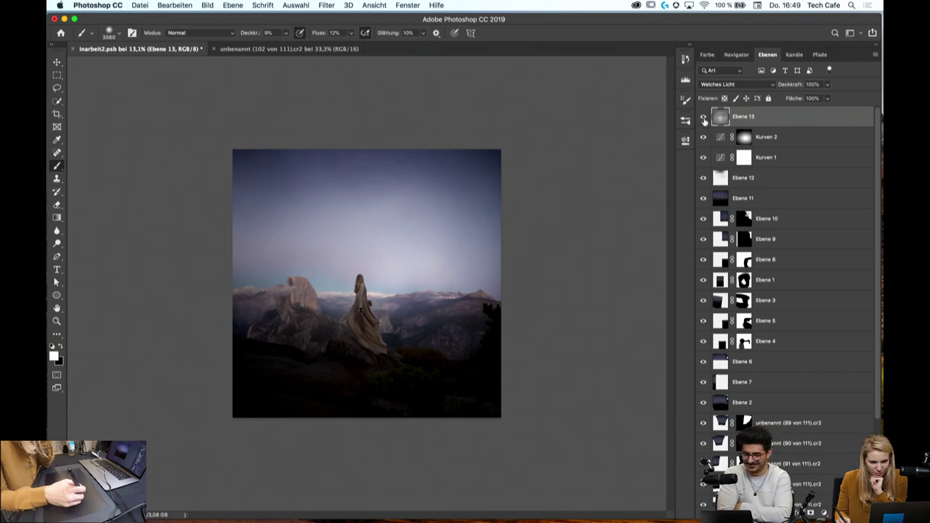
# Compare Ebene 13 on and off, switch to black, and shrink the brush to 1760 px
pyautogui.click(703, 118)
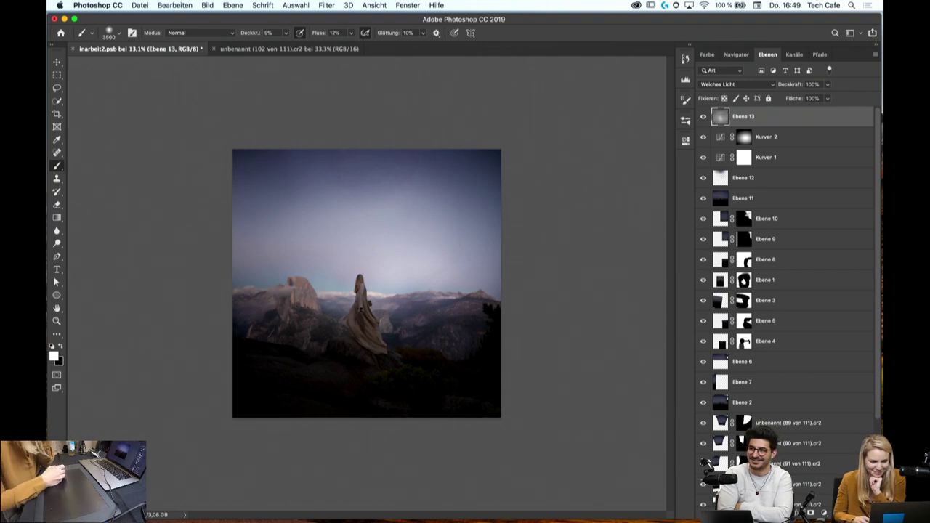
pyautogui.press('x')
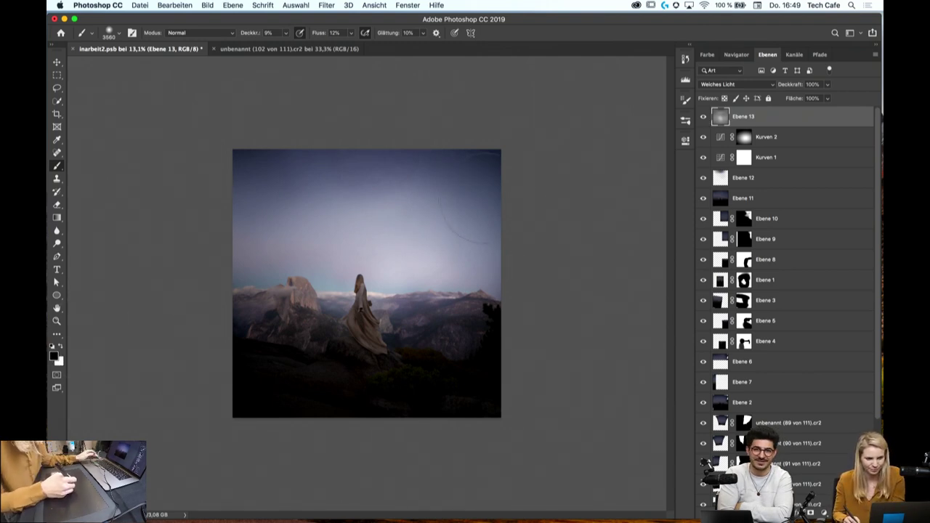
pyautogui.rightClick(541, 214)
pyautogui.moveTo(572, 236); pyautogui.dragTo(558, 237)
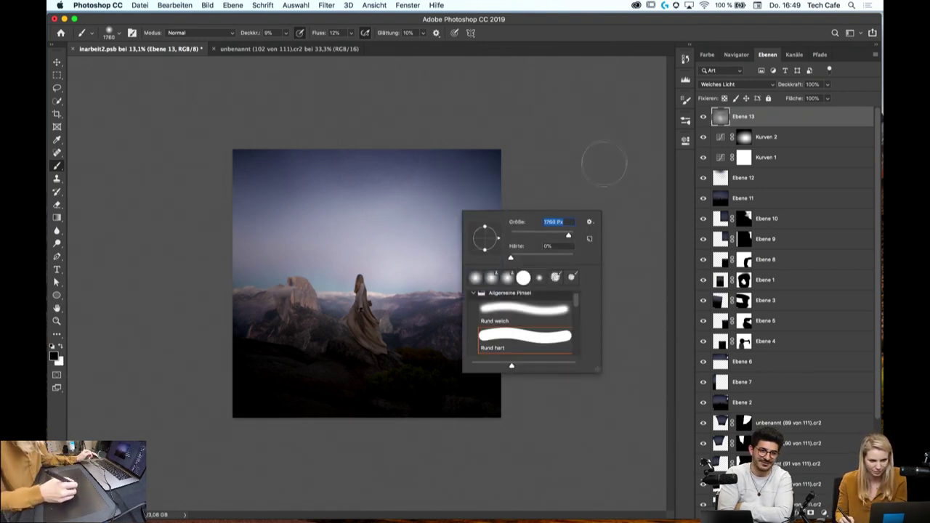
pyautogui.press('Return')
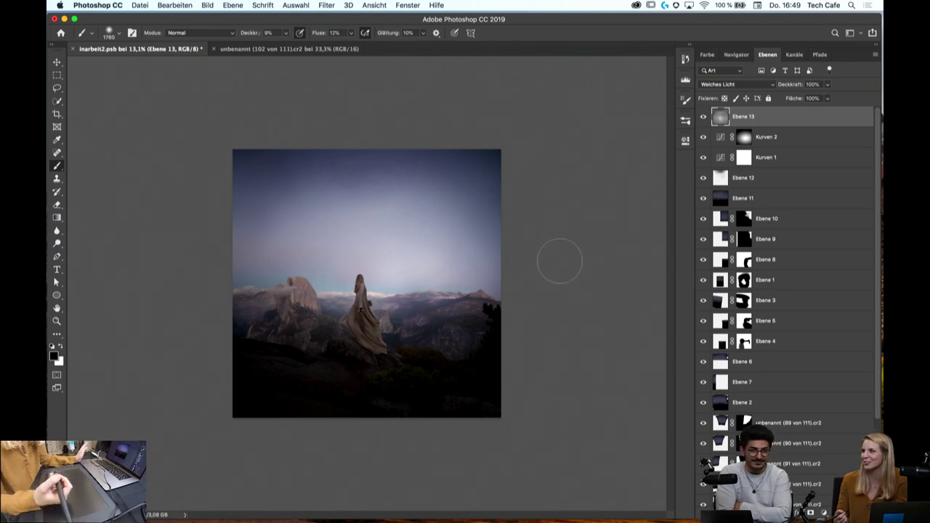
# Paint black soft light at 2840 px, then with a much smaller brush around the woman
pyautogui.rightClick(393, 244)
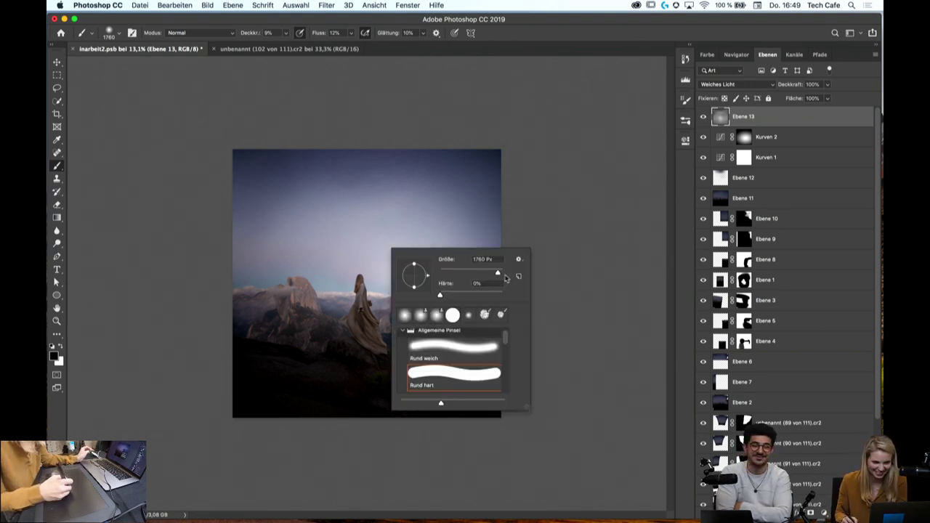
pyautogui.moveTo(506, 278); pyautogui.dragTo(510, 276)
pyautogui.click(559, 210)
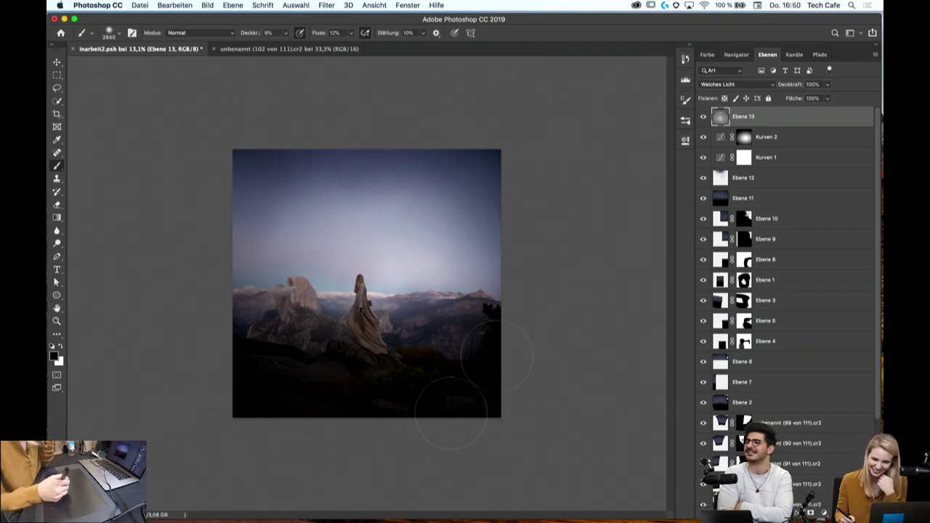
pyautogui.click(58, 321)
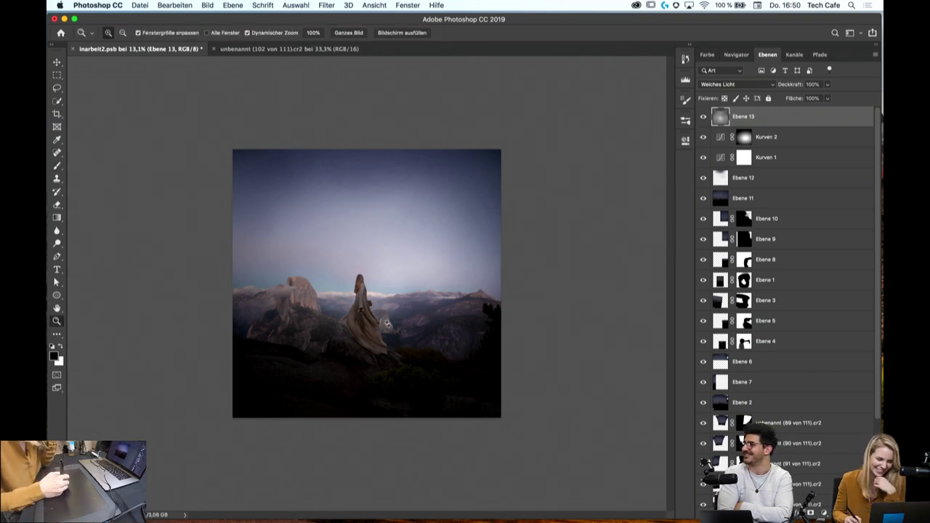
pyautogui.moveTo(387, 324); pyautogui.dragTo(422, 357)
pyautogui.press('b')
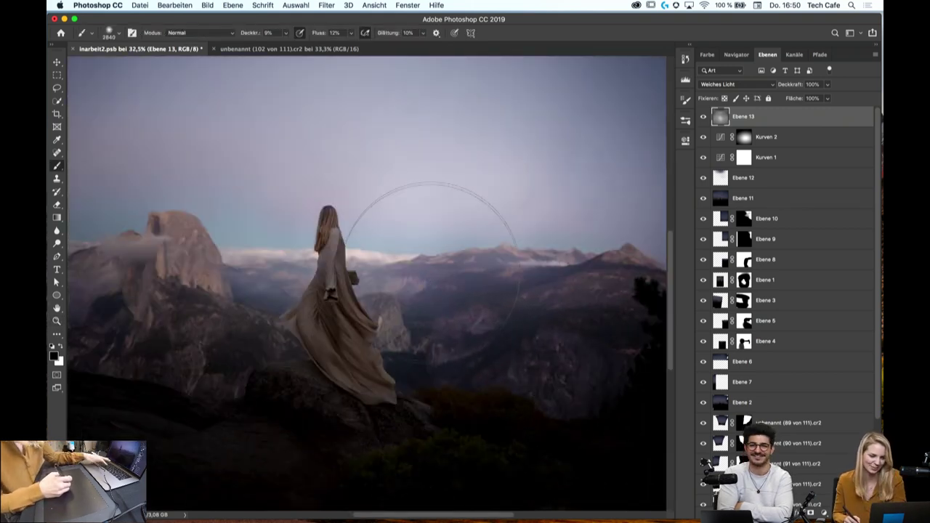
pyautogui.rightClick(451, 260)
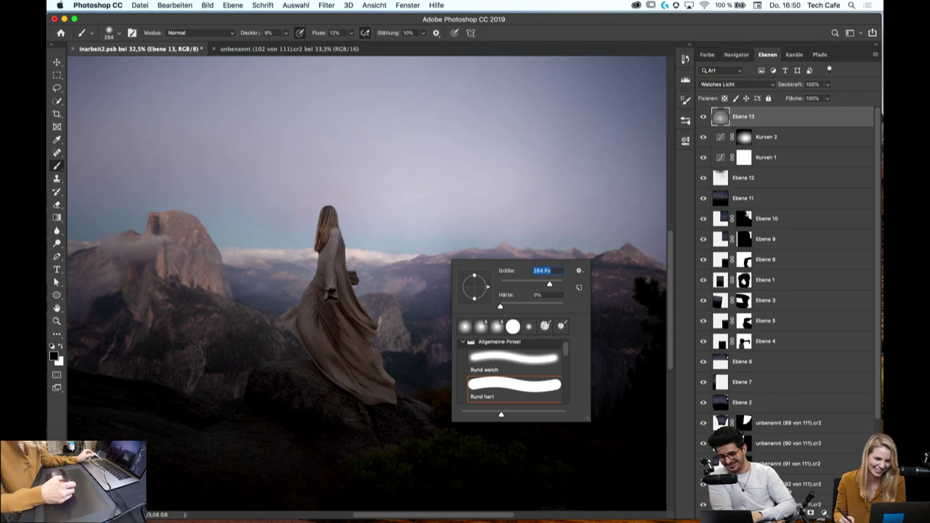
pyautogui.write('159')
pyautogui.press('Return')
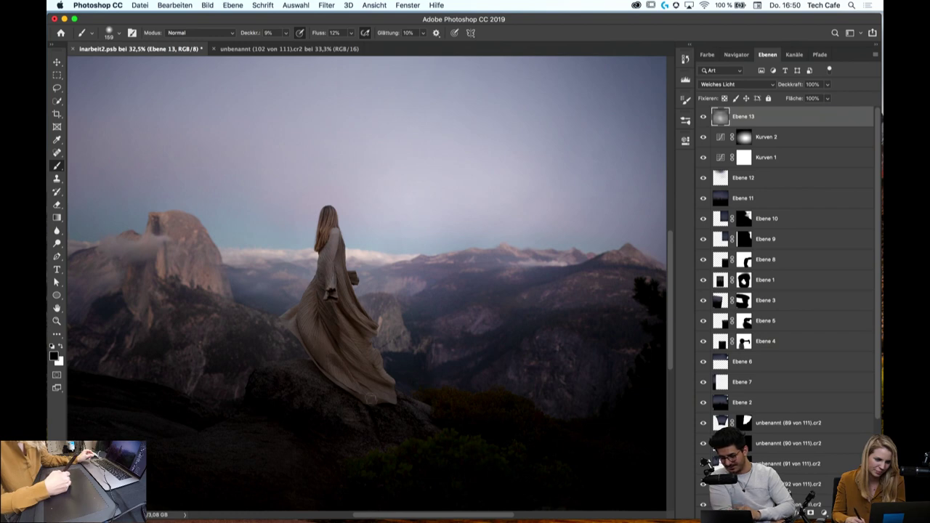
pyautogui.click(56, 321)
pyautogui.moveTo(408, 316); pyautogui.dragTo(384, 328)
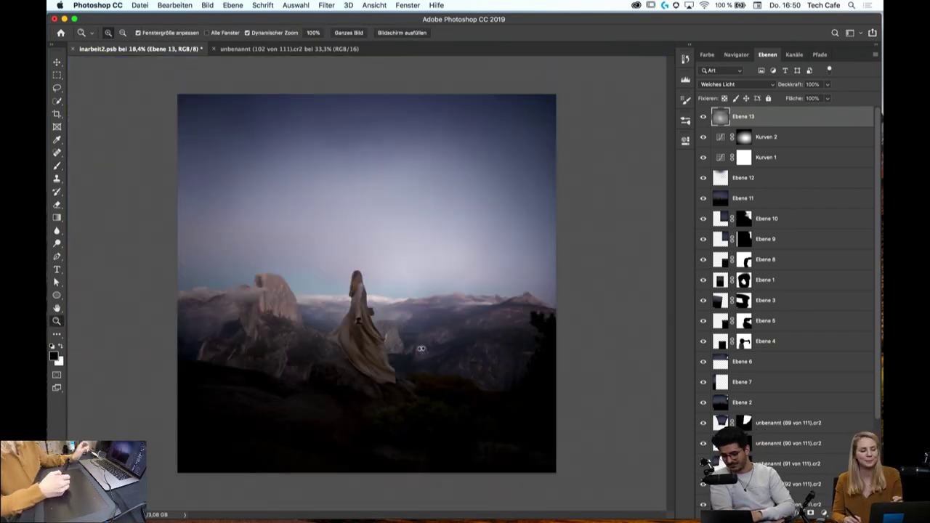
pyautogui.moveTo(416, 336); pyautogui.dragTo(404, 337)
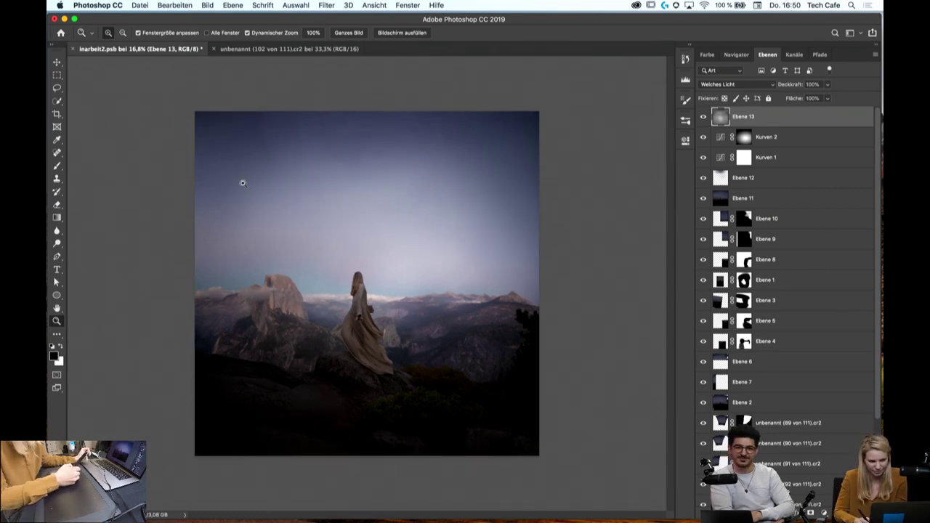
# Select all, copy merged and paste the whole composite as new layer Ebene 14
pyautogui.click(296, 5)
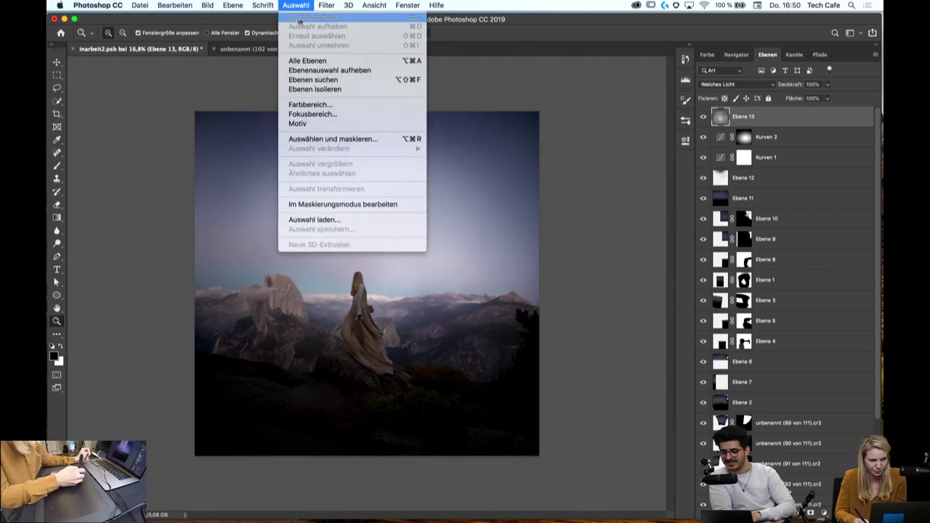
pyautogui.click(306, 15)
pyautogui.click(174, 5)
pyautogui.click(197, 85)
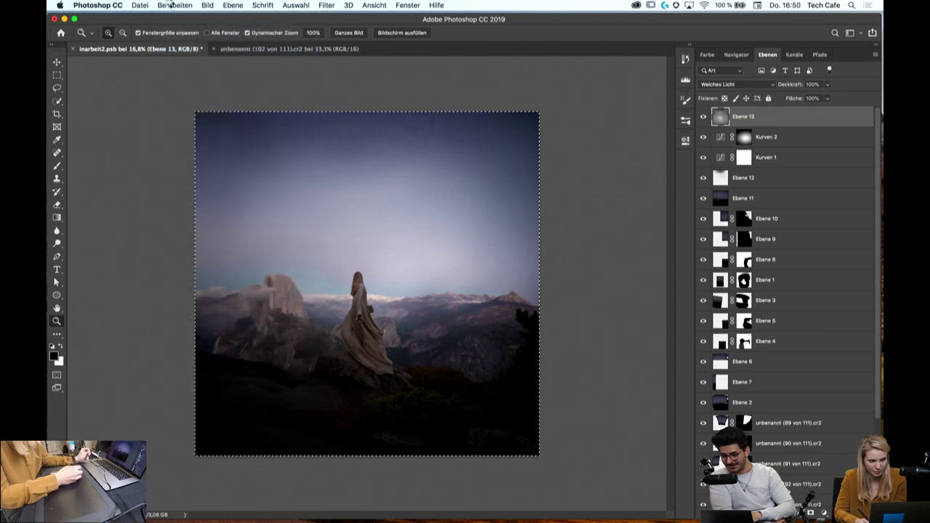
pyautogui.click(175, 5)
pyautogui.click(187, 97)
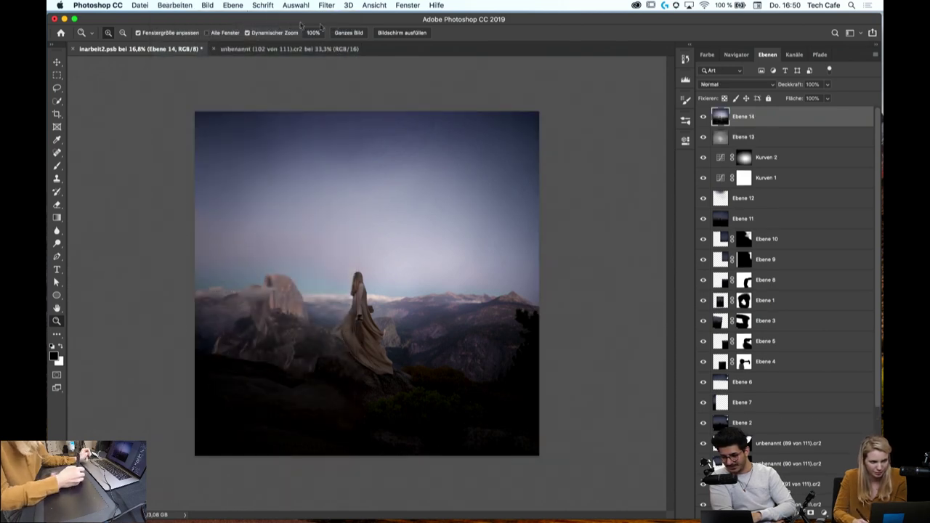
pyautogui.click(327, 5)
# Open Liquify on Ebene 14 and zoom to frame the woman and mountains
pyautogui.click(348, 86)
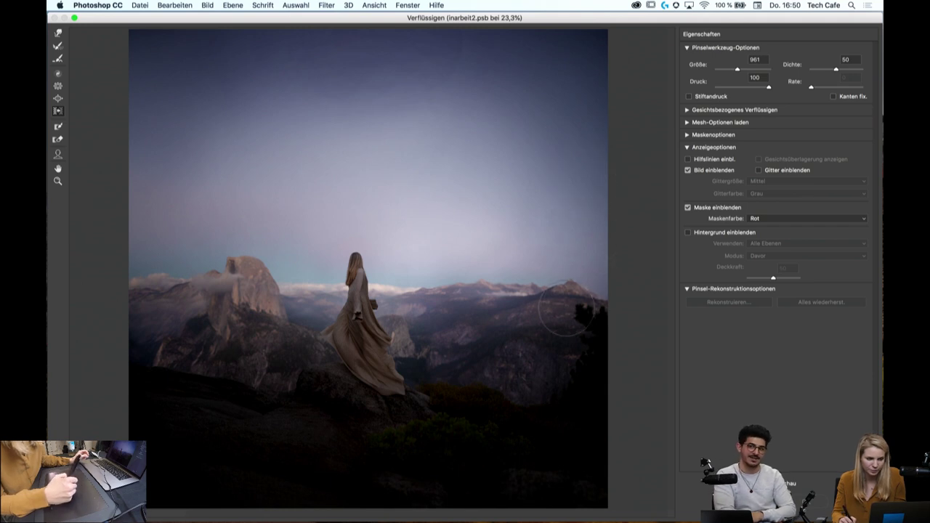
pyautogui.click(58, 182)
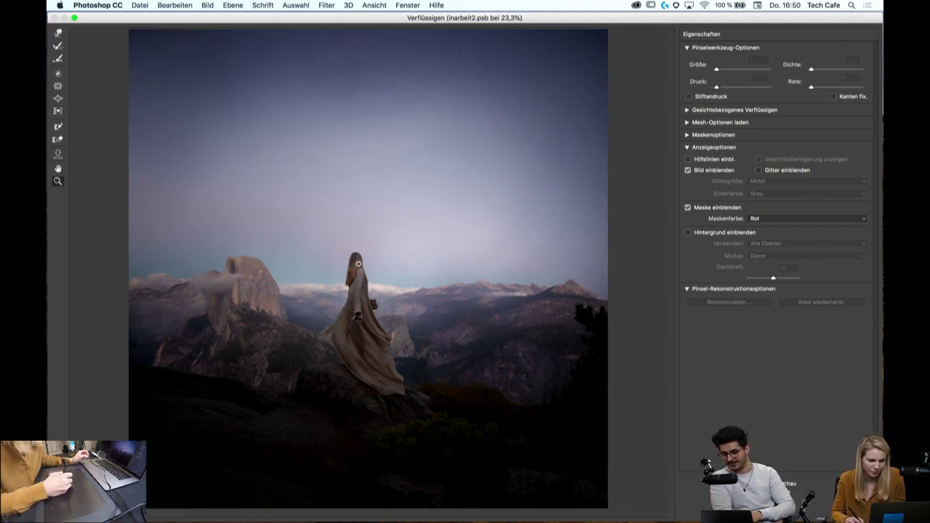
pyautogui.moveTo(363, 277)
pyautogui.mouseDown()
pyautogui.moveTo(394, 241)
pyautogui.moveTo(375, 252)
pyautogui.mouseUp()
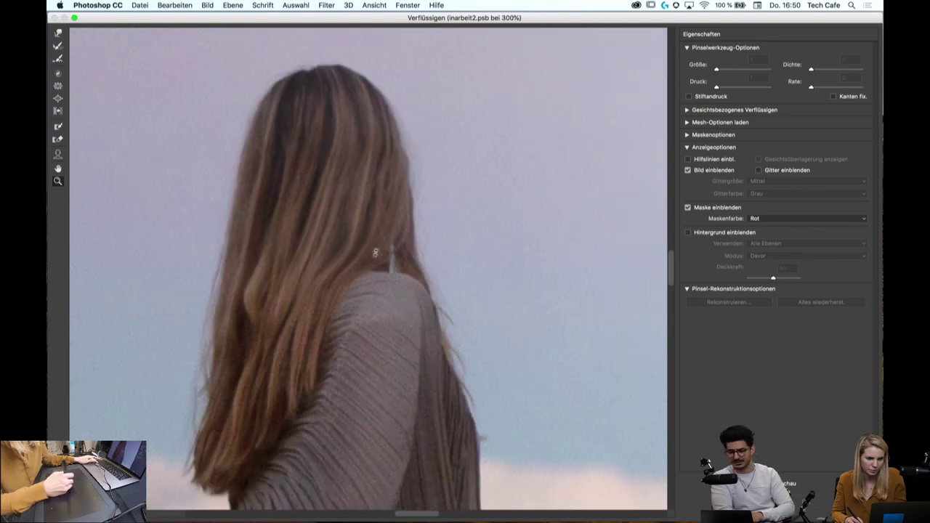
pyautogui.keyDown('alt'); pyautogui.click(376, 253); pyautogui.keyUp('alt')
pyautogui.keyDown('alt'); pyautogui.click(376, 316); pyautogui.keyUp('alt')
pyautogui.keyDown('alt'); pyautogui.click(383, 272); pyautogui.keyUp('alt')
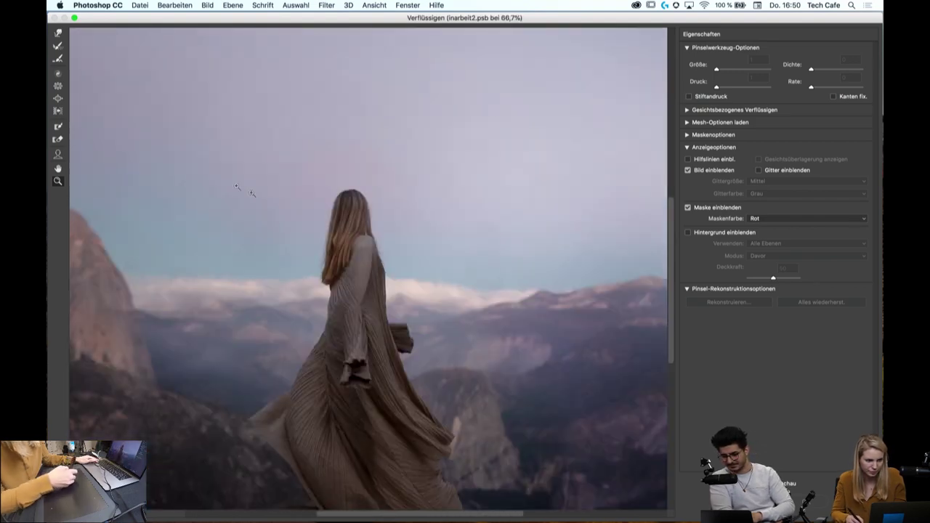
# Gently reshape the woman's head outline with the Push Left brush at size 285
pyautogui.press('o')
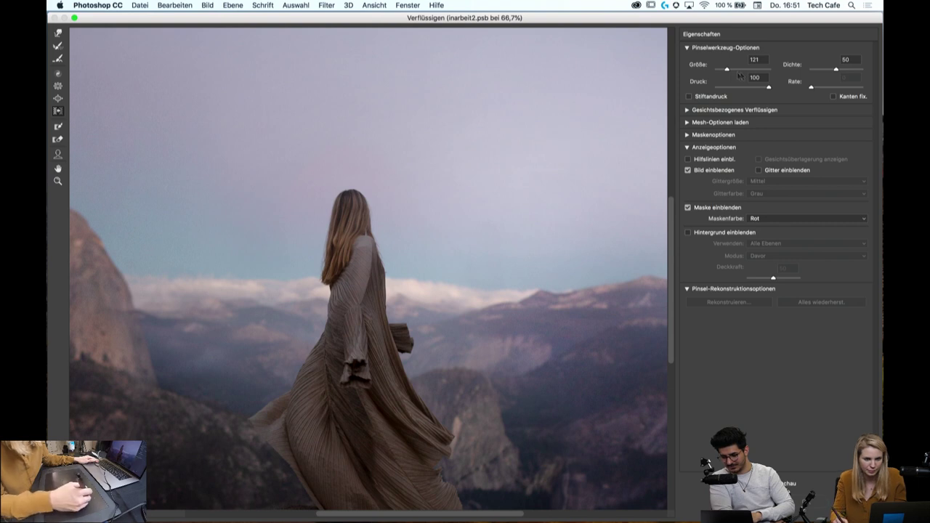
pyautogui.moveTo(737, 72); pyautogui.dragTo(730, 72)
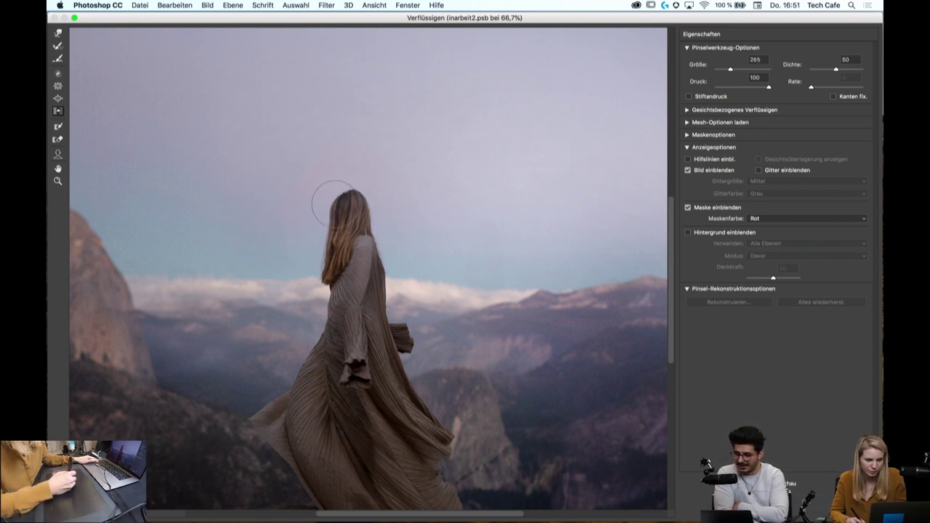
pyautogui.click(339, 198)
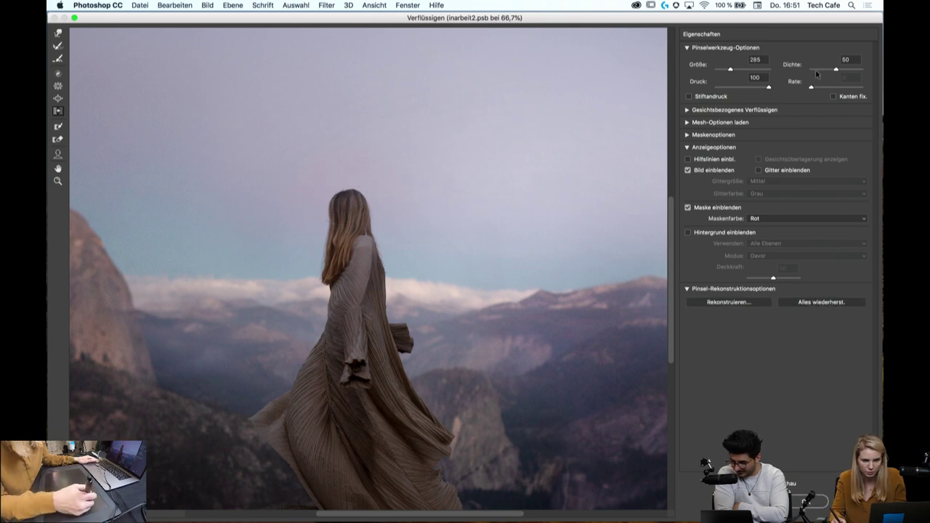
pyautogui.hotkey('ctrl', 'z')
pyautogui.write('15')
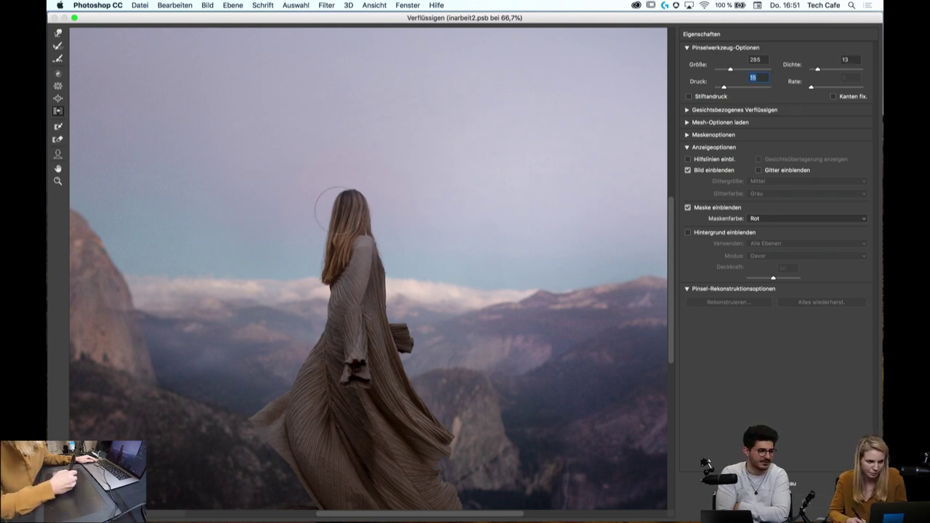
pyautogui.moveTo(334, 204); pyautogui.dragTo(333, 220)
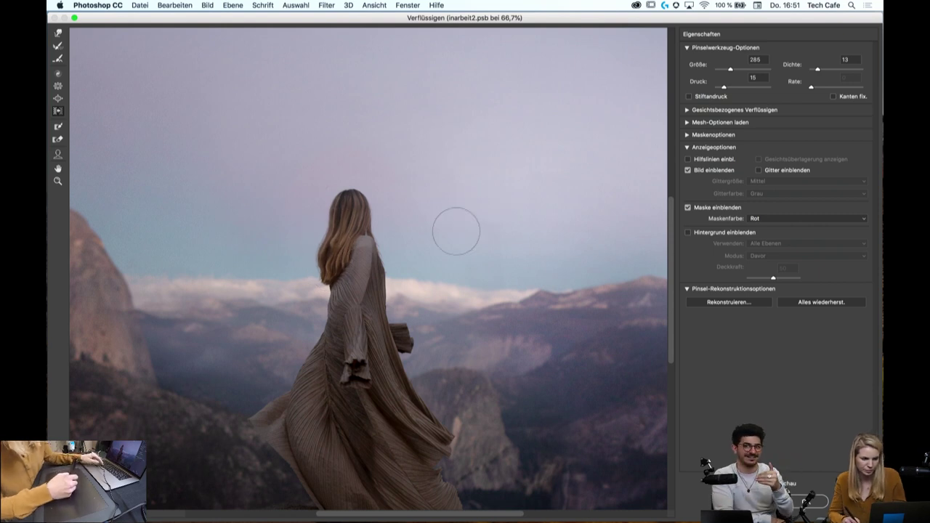
pyautogui.moveTo(451, 230); pyautogui.dragTo(460, 98)
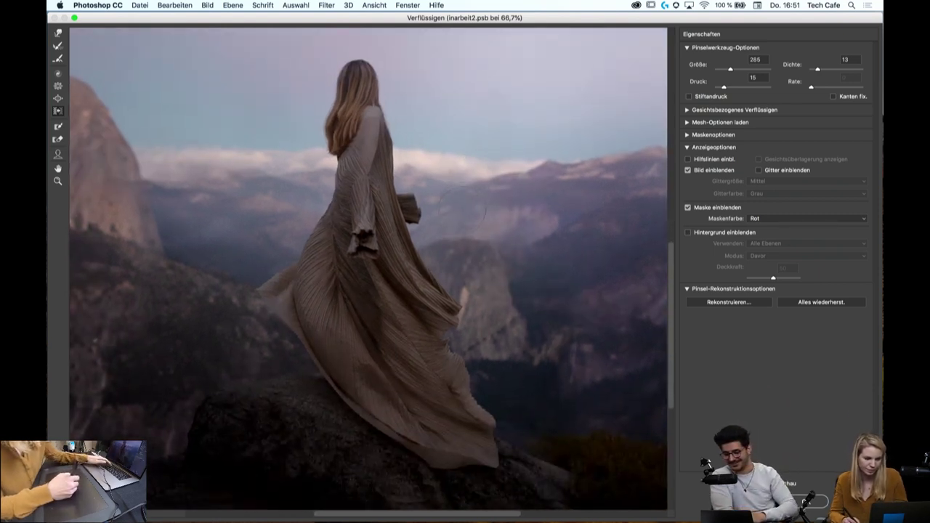
# Push the gown's lower edge slightly outward with a smaller Push Left brush
pyautogui.press('z')
pyautogui.moveTo(450, 215); pyautogui.dragTo(451, 224)
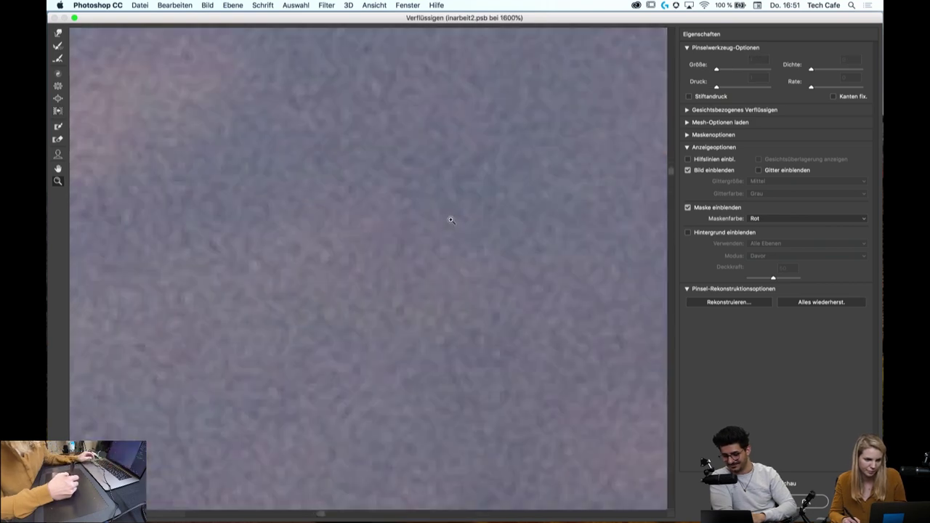
pyautogui.keyDown('alt'); pyautogui.click(451, 224); pyautogui.keyUp('alt')
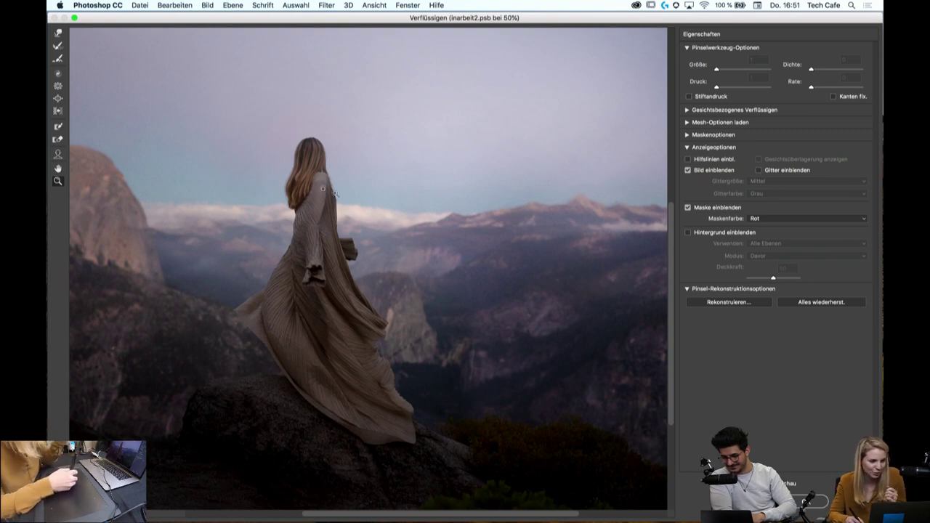
pyautogui.click(59, 112)
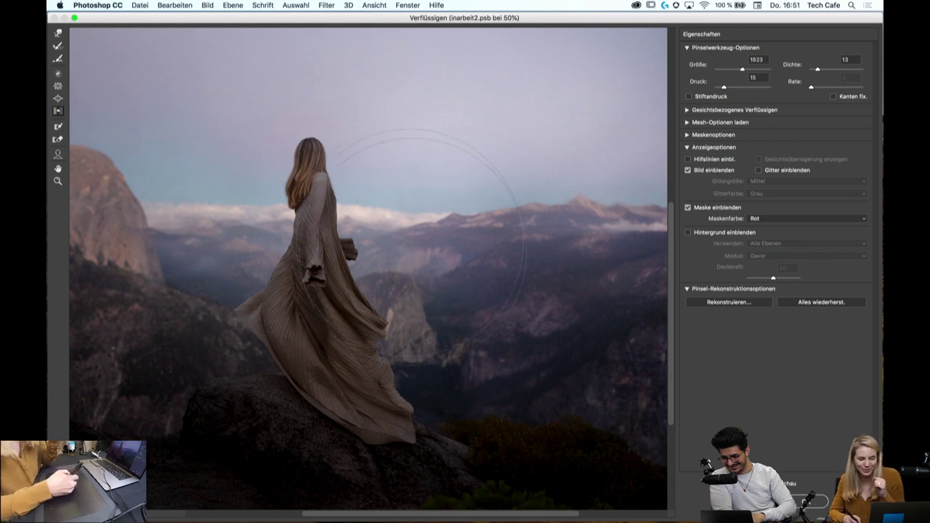
pyautogui.moveTo(740, 70); pyautogui.dragTo(738, 70)
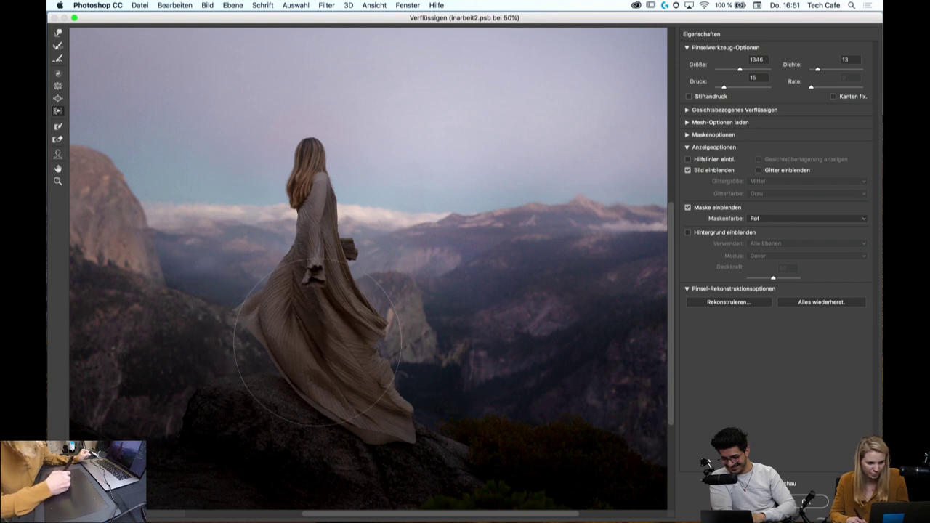
pyautogui.moveTo(407, 393); pyautogui.dragTo(419, 400)
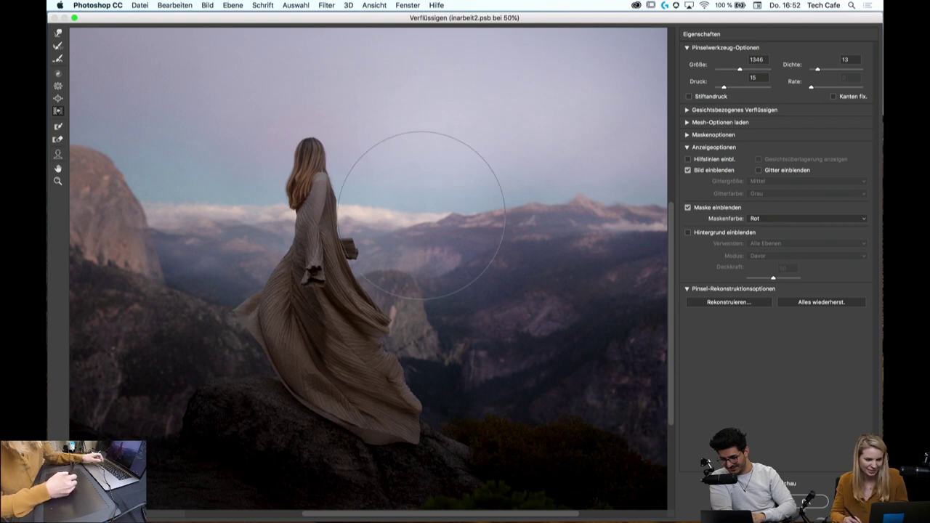
# Zoom out to the whole square image, set the brush to about 3726, and apply Liquify
pyautogui.press('z')
pyautogui.moveTo(389, 240)
pyautogui.mouseDown()
pyautogui.moveTo(408, 286)
pyautogui.moveTo(363, 317)
pyautogui.moveTo(376, 312)
pyautogui.mouseUp()
pyautogui.keyDown('alt'); pyautogui.click(389, 315); pyautogui.keyUp('alt')
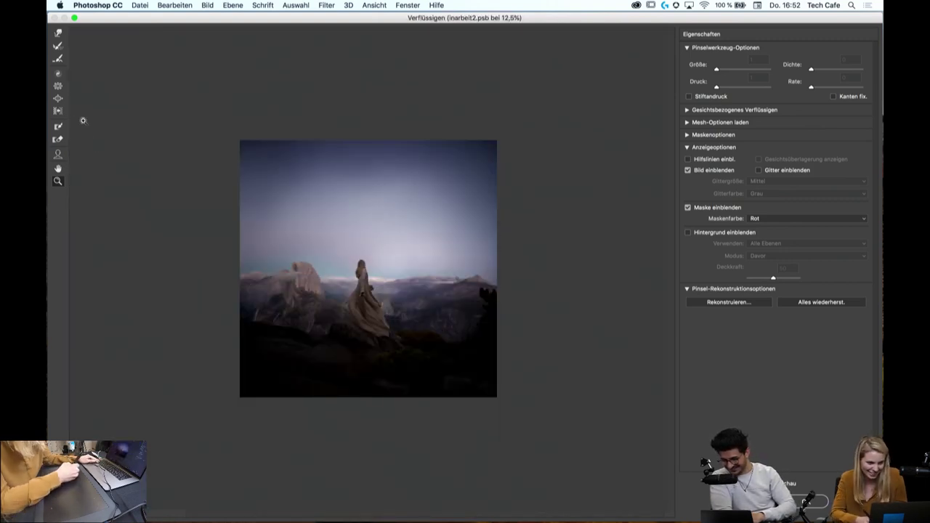
pyautogui.click(58, 111)
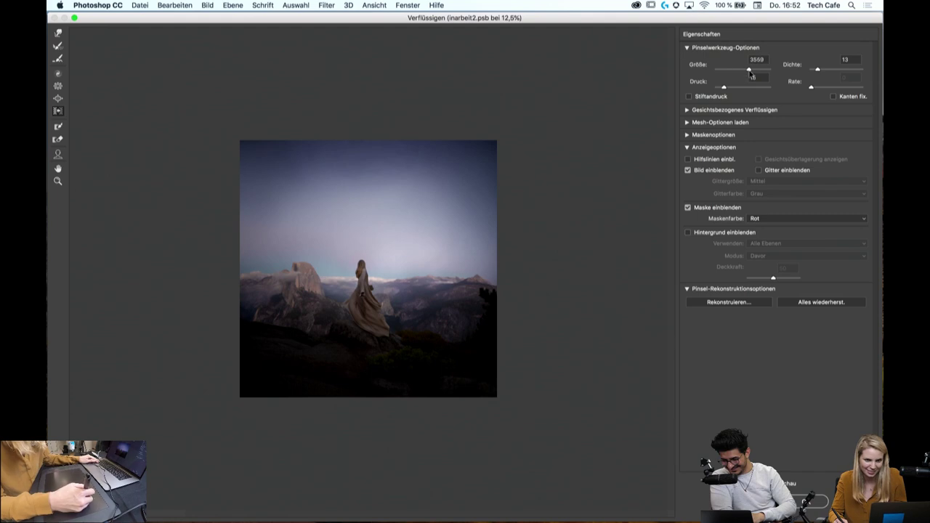
pyautogui.moveTo(750, 71); pyautogui.dragTo(753, 71)
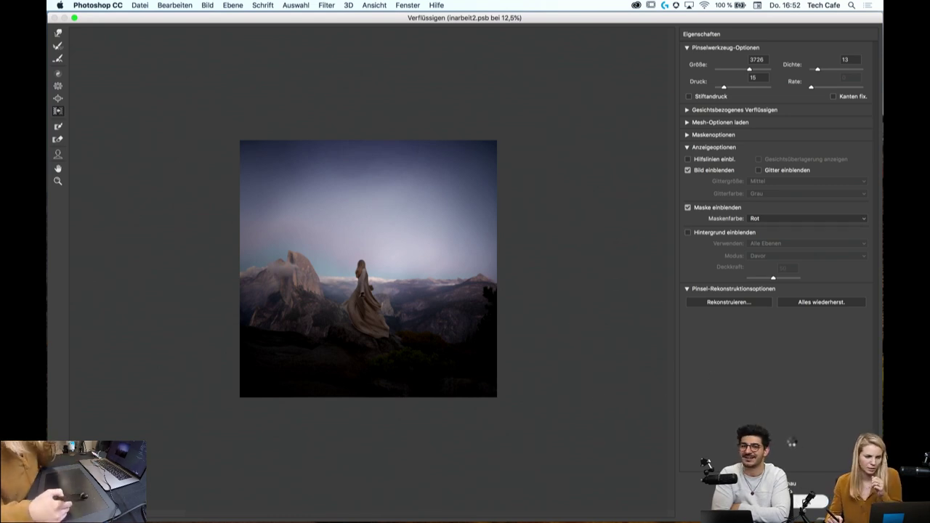
pyautogui.click(803, 480)
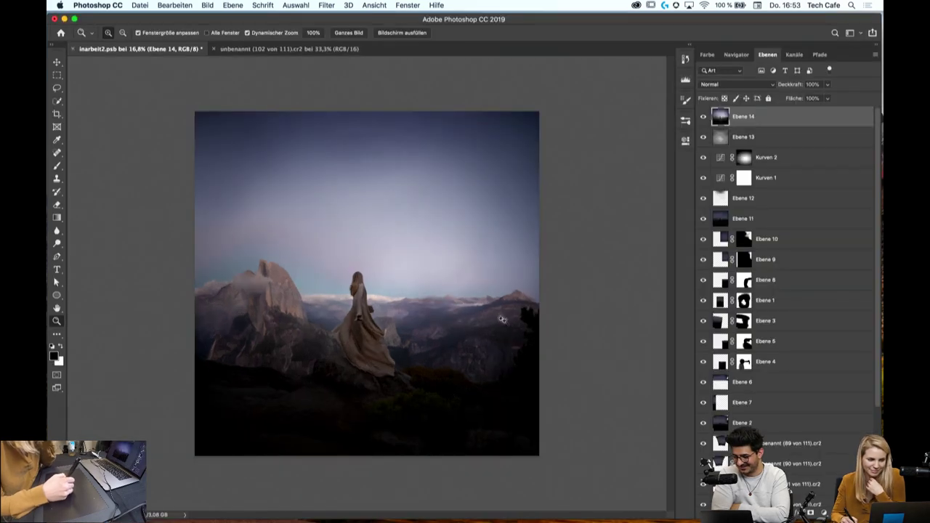
# Compare Ebene 14 on and off, then add new empty layer Ebene 15 on top
pyautogui.moveTo(415, 303); pyautogui.dragTo(408, 302)
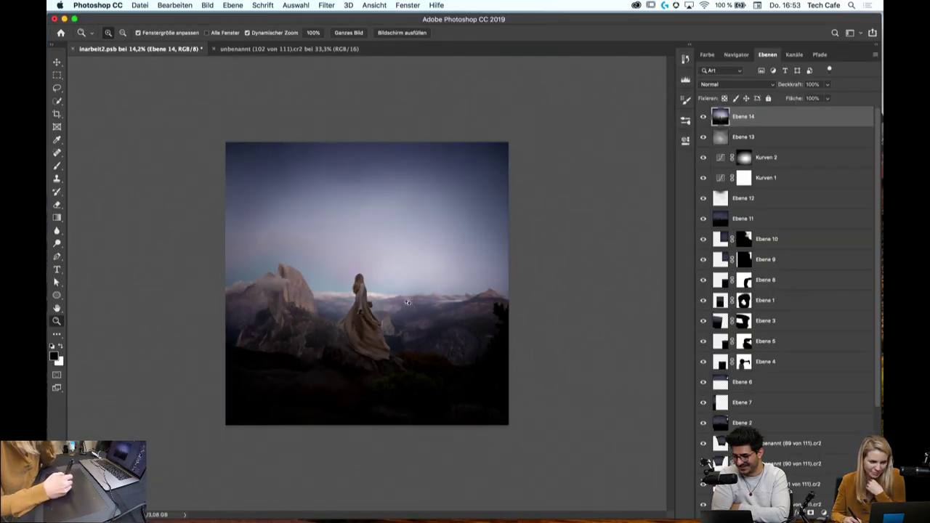
pyautogui.click(702, 116)
pyautogui.click(703, 117)
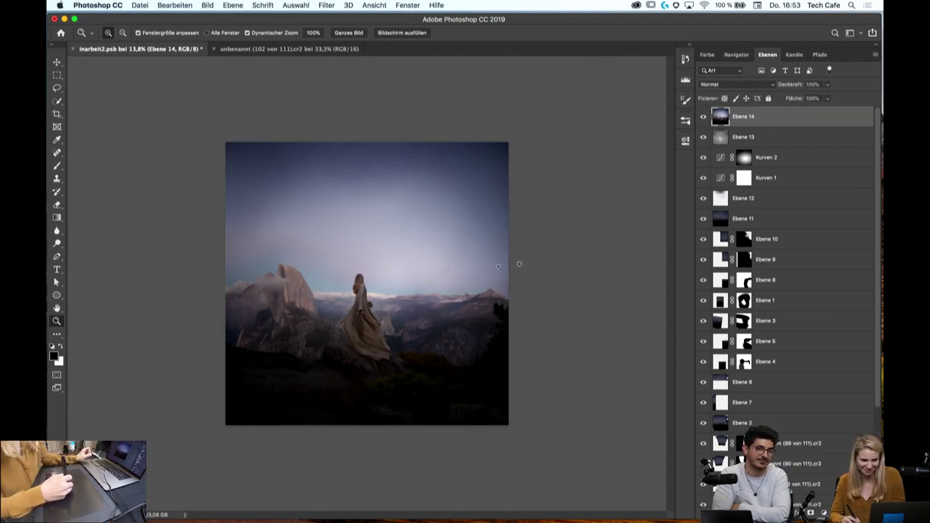
pyautogui.hotkey('ctrl', 'shift', 'alt', 'n')
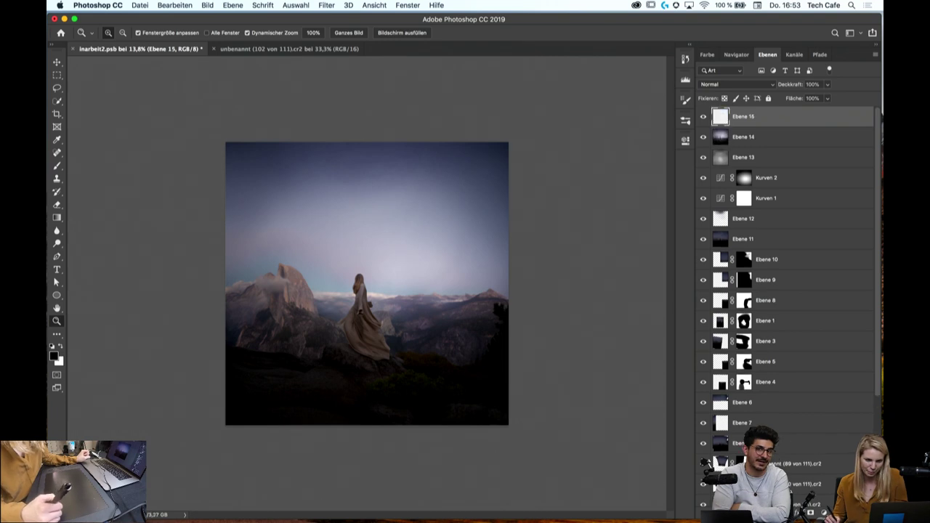
# Choose the Gradient tool and set a pink foreground colour in the Color Picker
pyautogui.click(57, 217)
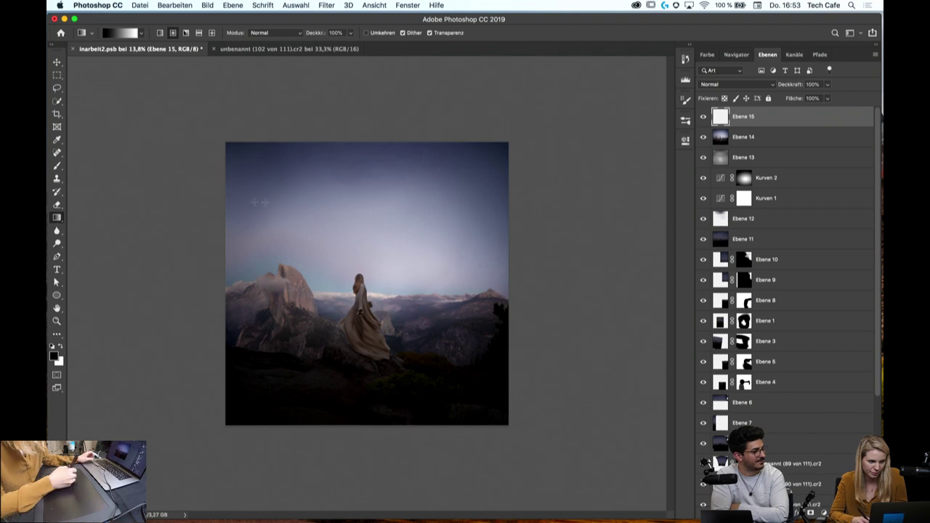
pyautogui.click(61, 348)
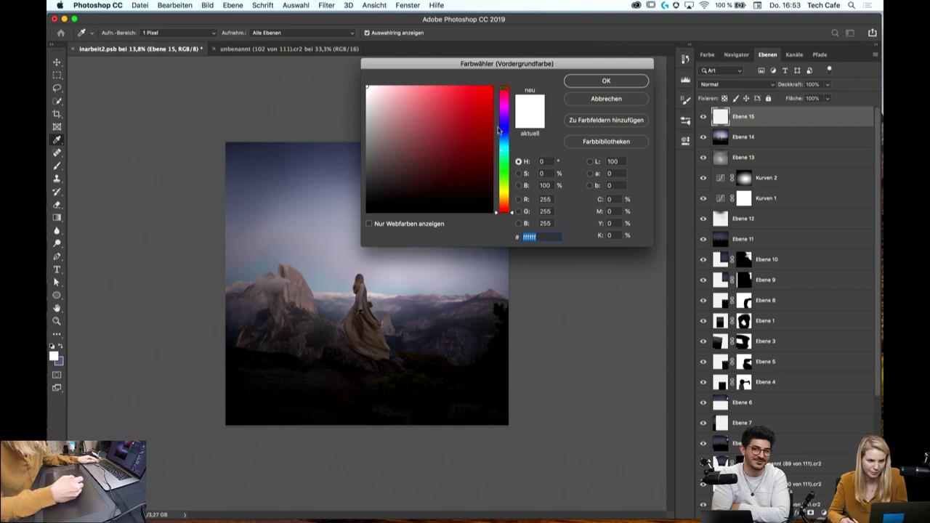
pyautogui.click(501, 103)
pyautogui.click(411, 108)
pyautogui.moveTo(410, 108); pyautogui.dragTo(409, 107)
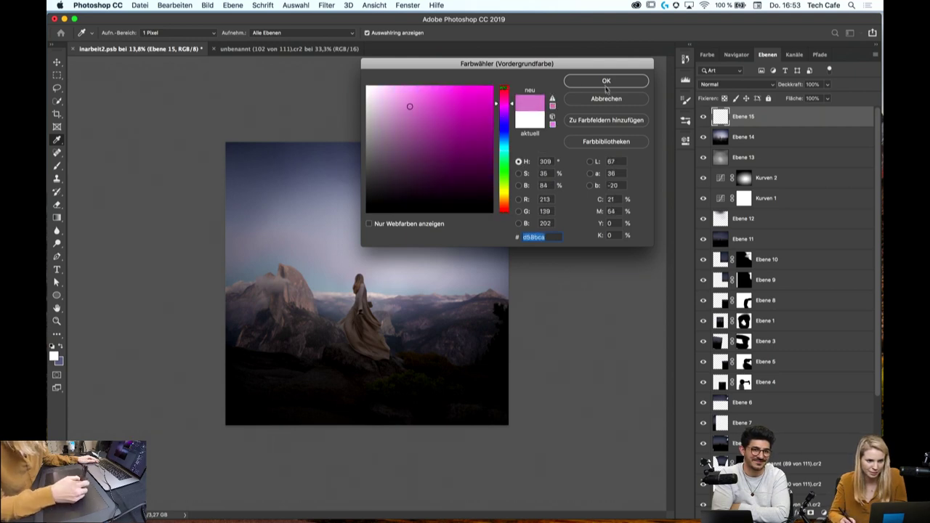
pyautogui.click(606, 81)
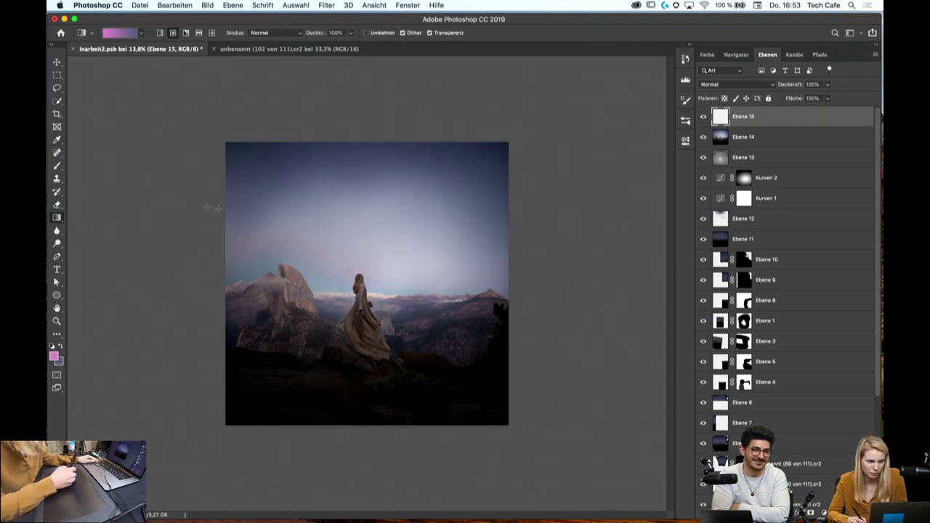
# Test and undo a vertical linear gradient, then sample dark navy from the sky top
pyautogui.click(160, 33)
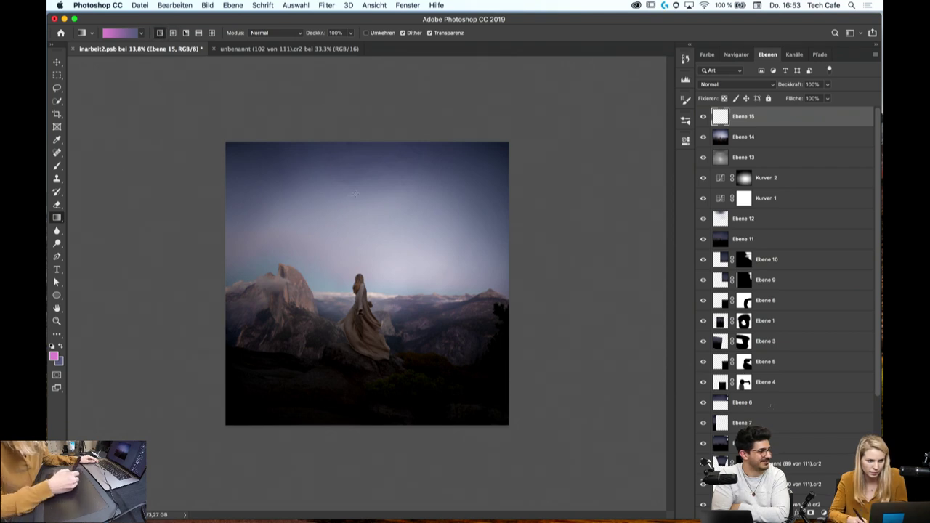
pyautogui.moveTo(370, 155); pyautogui.dragTo(375, 276)
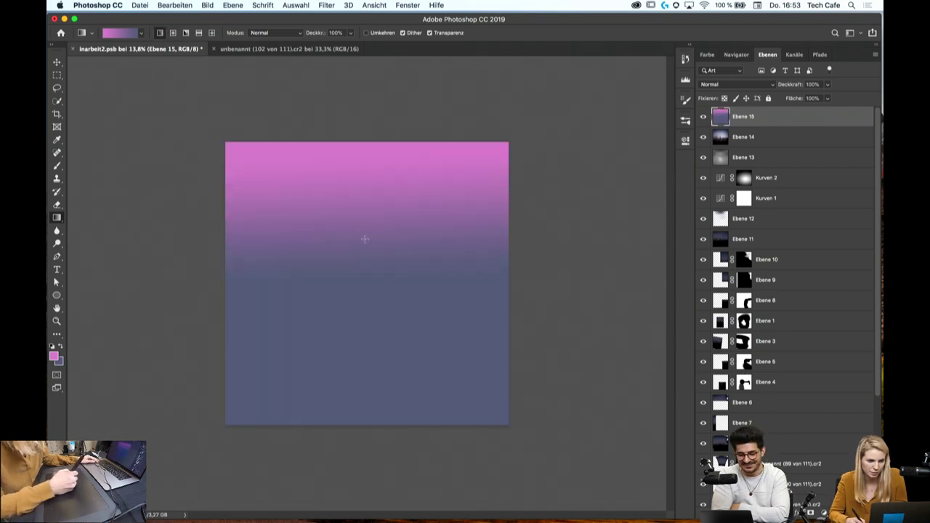
pyautogui.press('super+z')
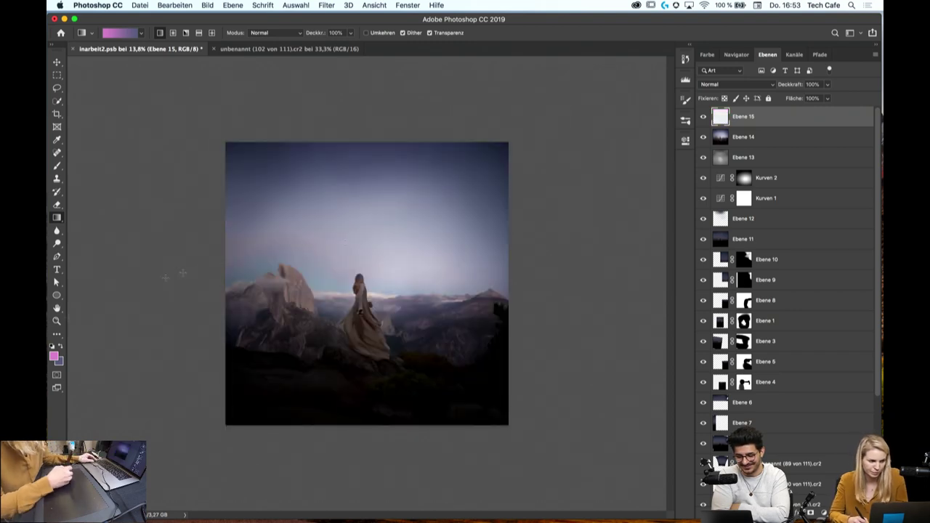
pyautogui.click(60, 347)
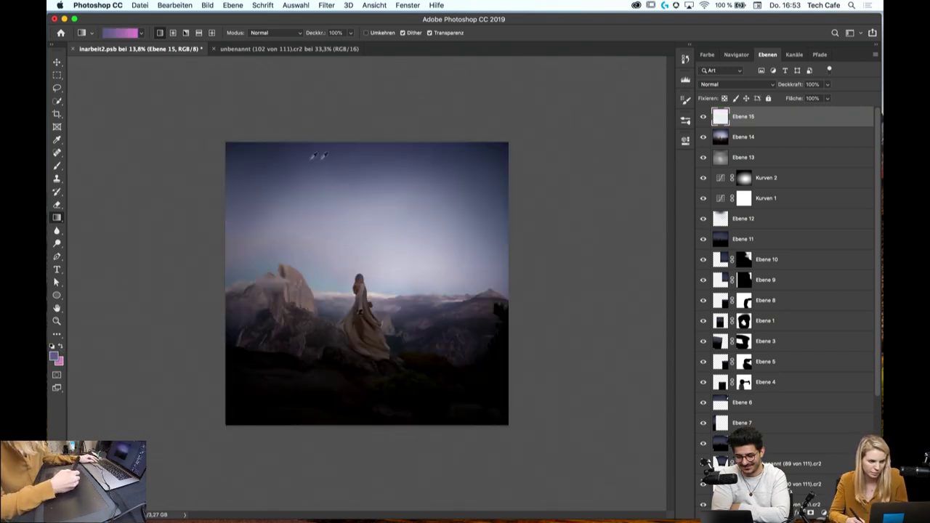
pyautogui.keyDown('alt'); pyautogui.click(270, 144); pyautogui.keyUp('alt')
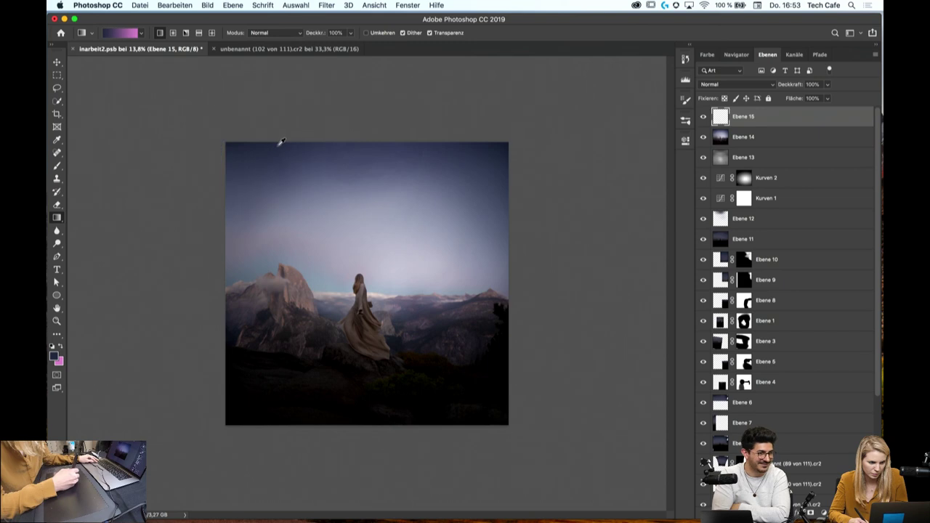
pyautogui.keyDown('alt'); pyautogui.click(279, 143); pyautogui.keyUp('alt')
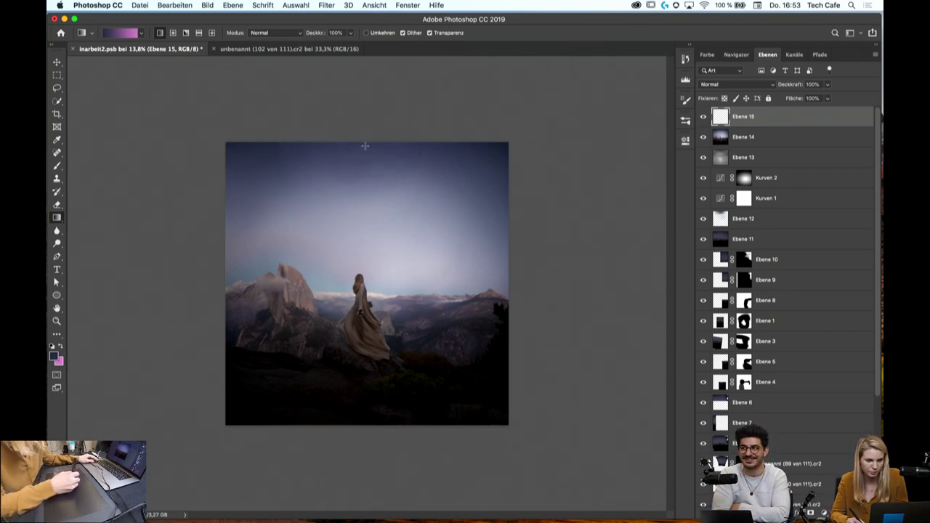
# Try several navy-to-pink gradients on Ebene 15 and undo them
pyautogui.moveTo(364, 146); pyautogui.dragTo(365, 246)
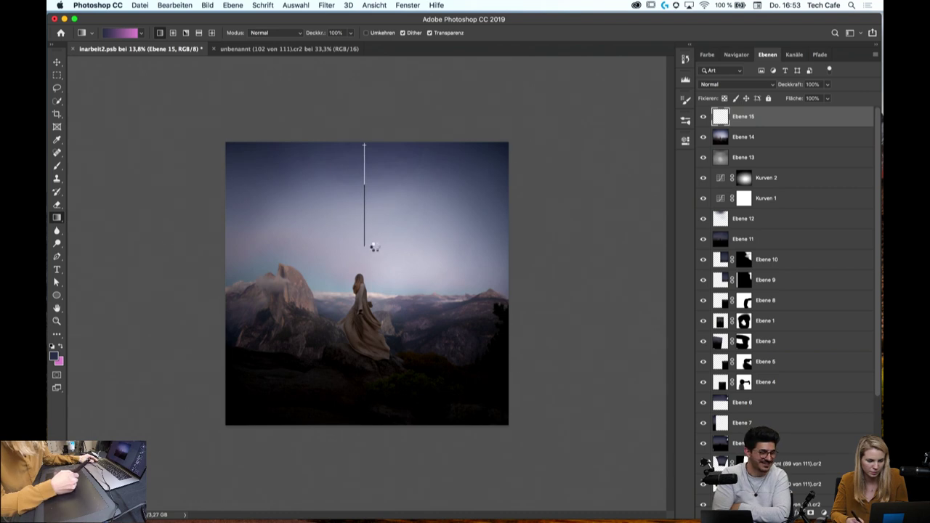
pyautogui.moveTo(373, 247); pyautogui.dragTo(372, 229)
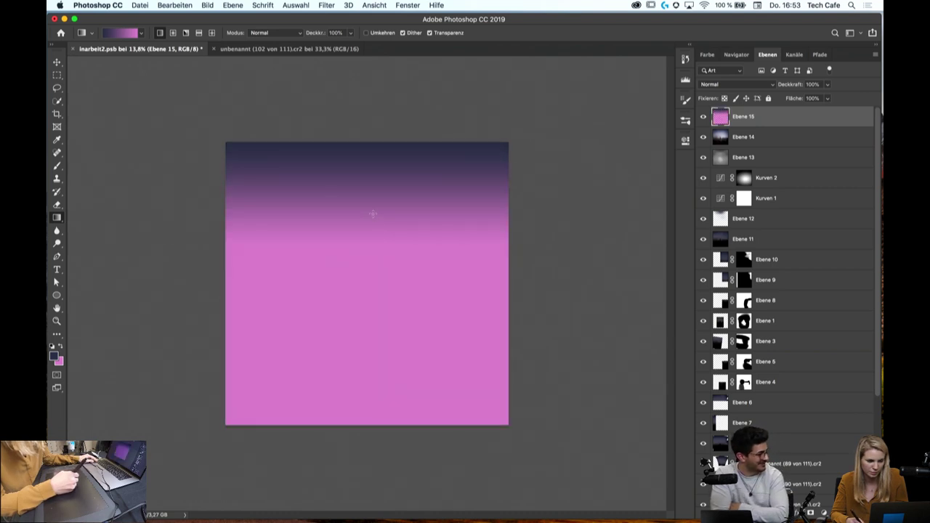
pyautogui.hotkey('ctrl', 'z')
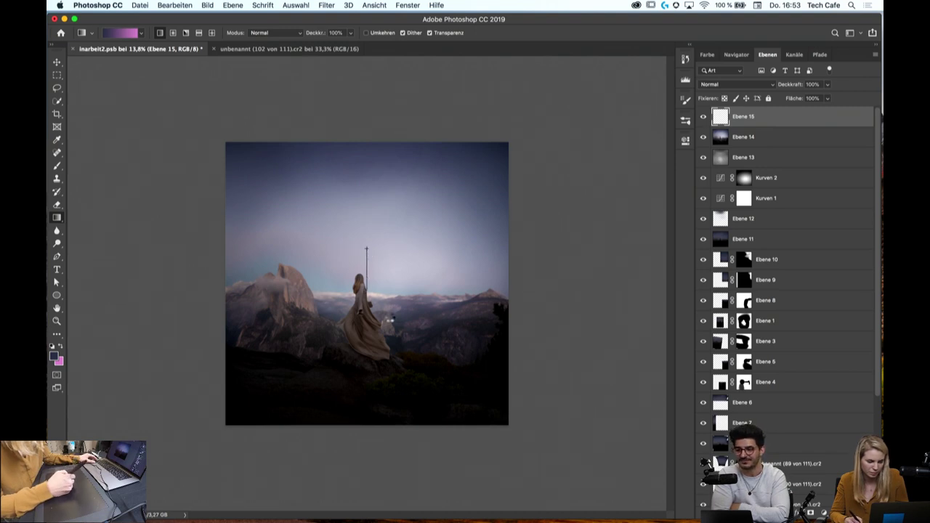
pyautogui.moveTo(391, 281); pyautogui.dragTo(391, 269)
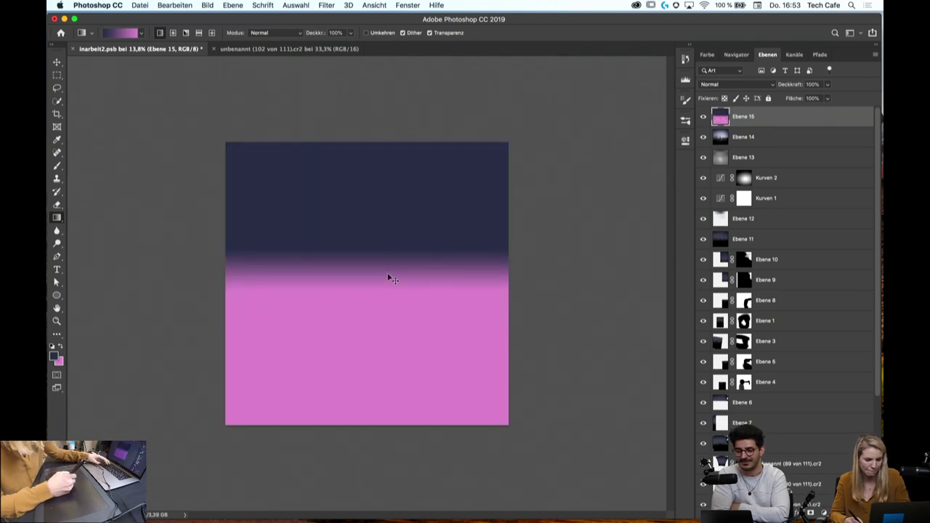
pyautogui.hotkey('ctrl', 'z')
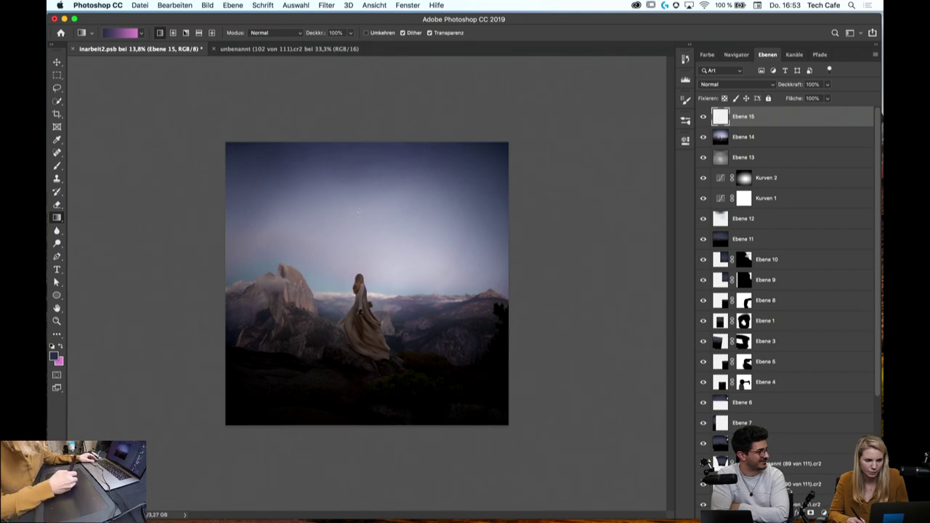
pyautogui.click(727, 84)
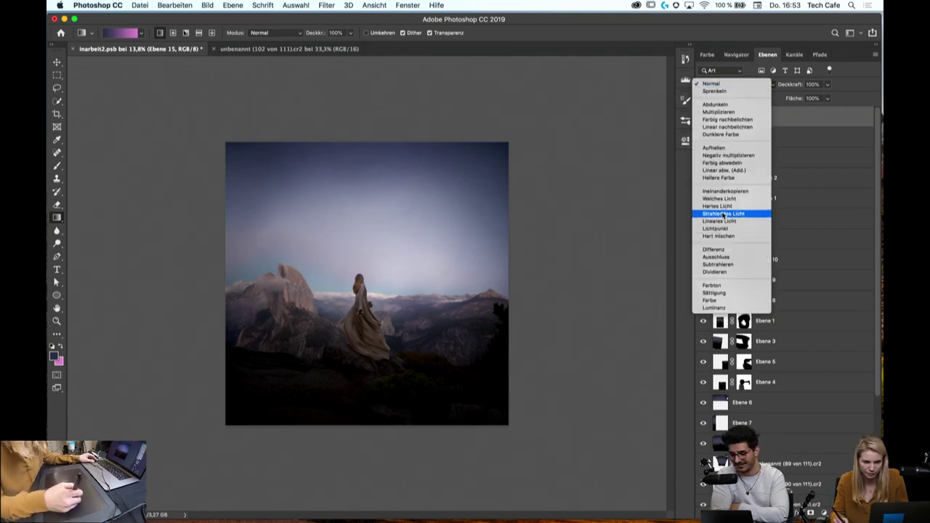
# Set Ebene 15 to Weiches Licht and draw navy-to-pink tint gradients across the sky
pyautogui.click(720, 199)
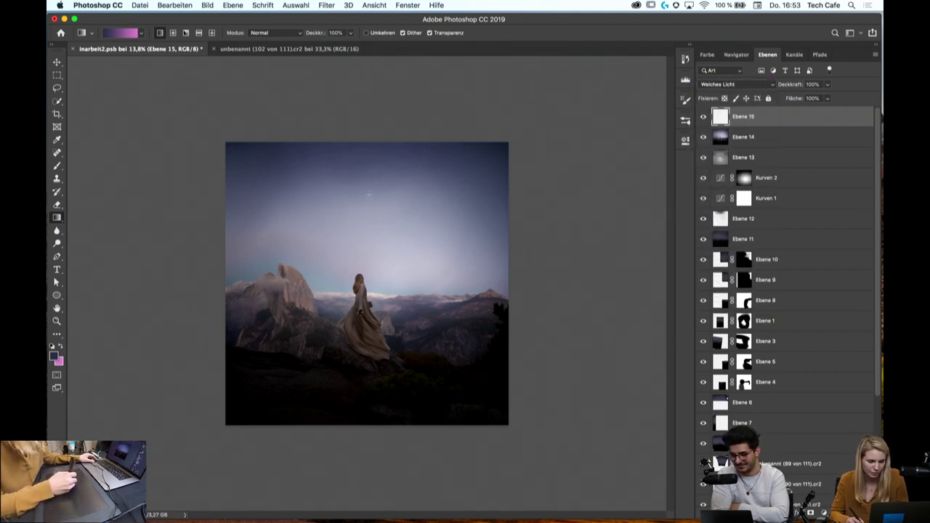
pyautogui.moveTo(370, 190); pyautogui.dragTo(369, 330)
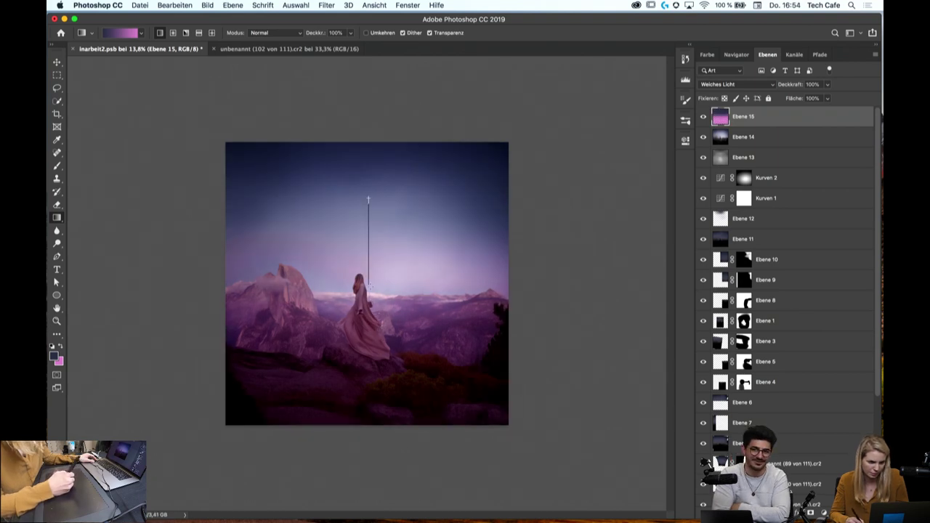
pyautogui.moveTo(369, 197); pyautogui.dragTo(369, 285)
pyautogui.moveTo(371, 201)
pyautogui.mouseDown()
pyautogui.moveTo(376, 277)
pyautogui.moveTo(378, 261)
pyautogui.mouseUp()
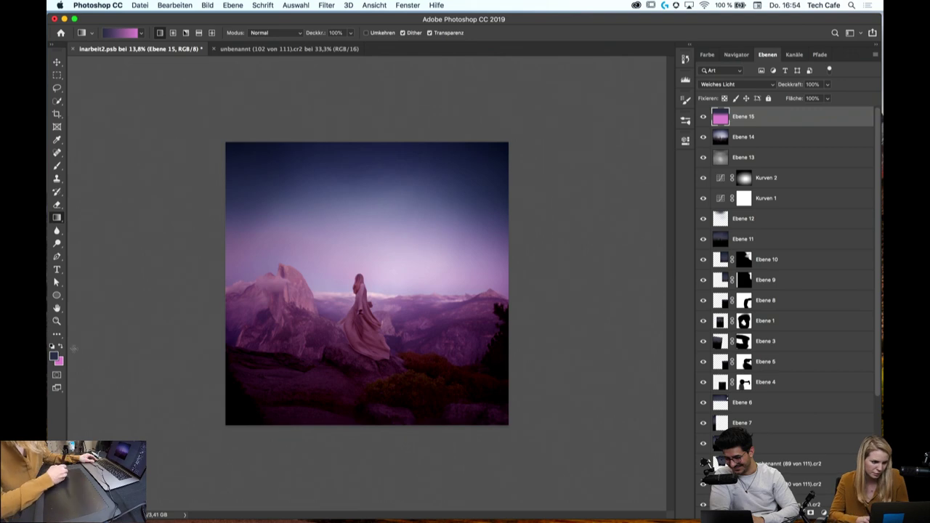
# Pick a muted pink foreground and redraw the gradient to leave a horizon glow
pyautogui.click(61, 348)
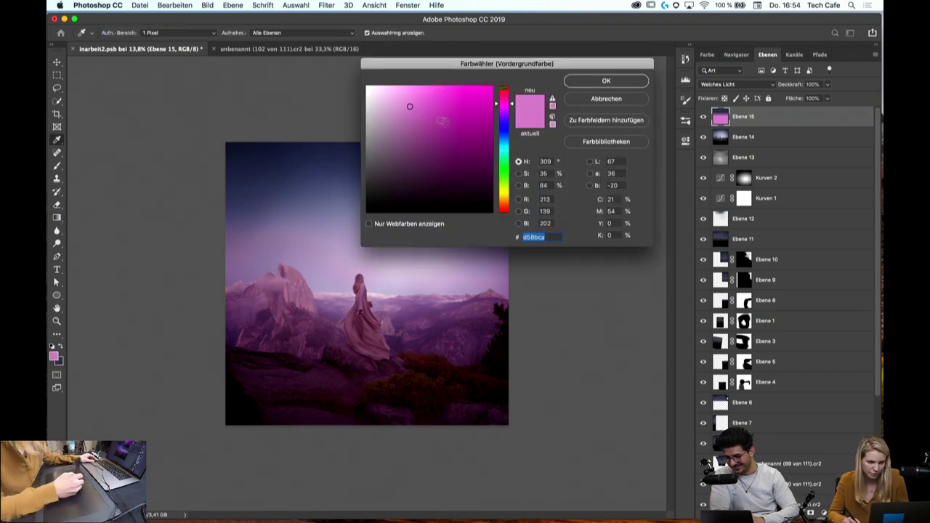
pyautogui.moveTo(411, 108); pyautogui.dragTo(391, 116)
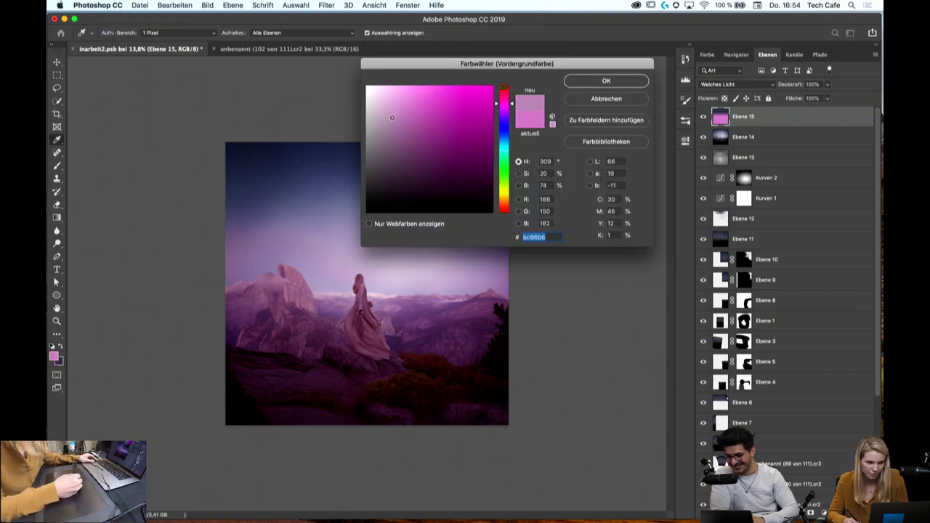
pyautogui.click(606, 81)
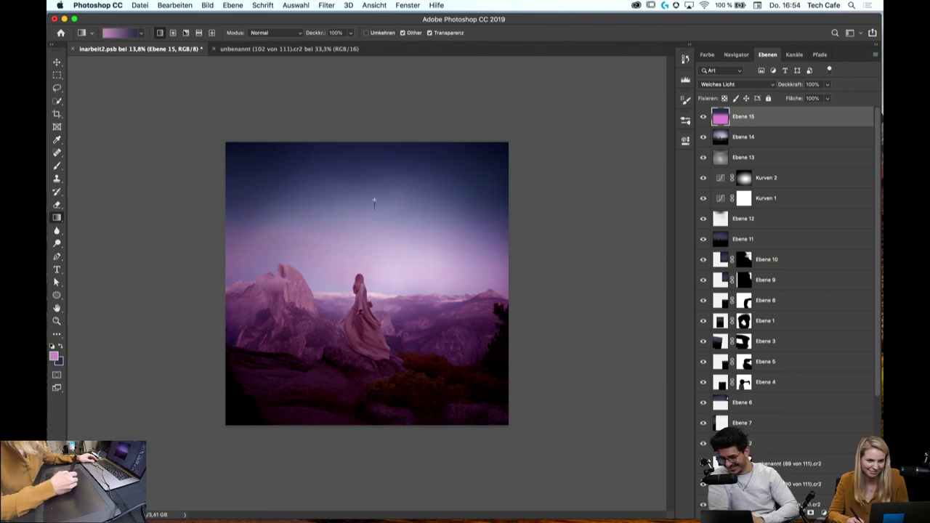
pyautogui.moveTo(375, 201); pyautogui.dragTo(374, 346)
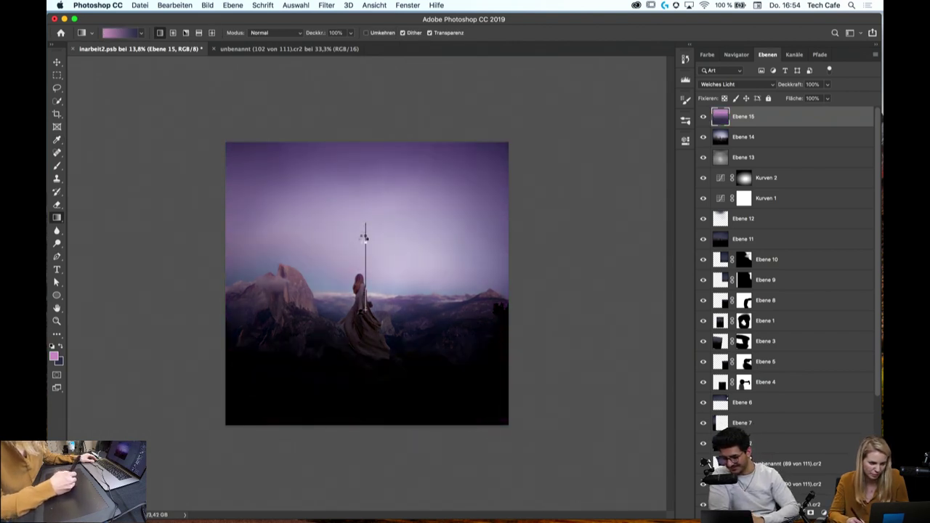
pyautogui.moveTo(364, 244); pyautogui.dragTo(367, 247)
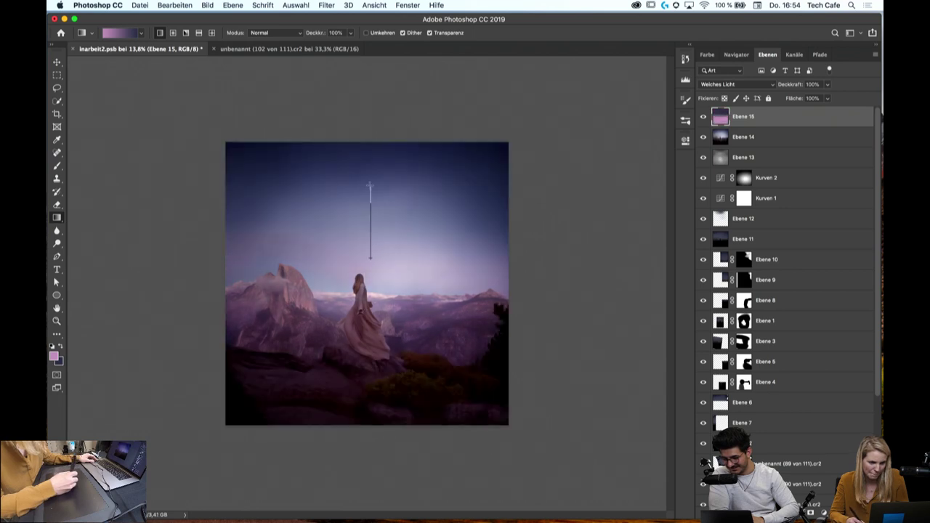
pyautogui.moveTo(369, 189); pyautogui.dragTo(370, 193)
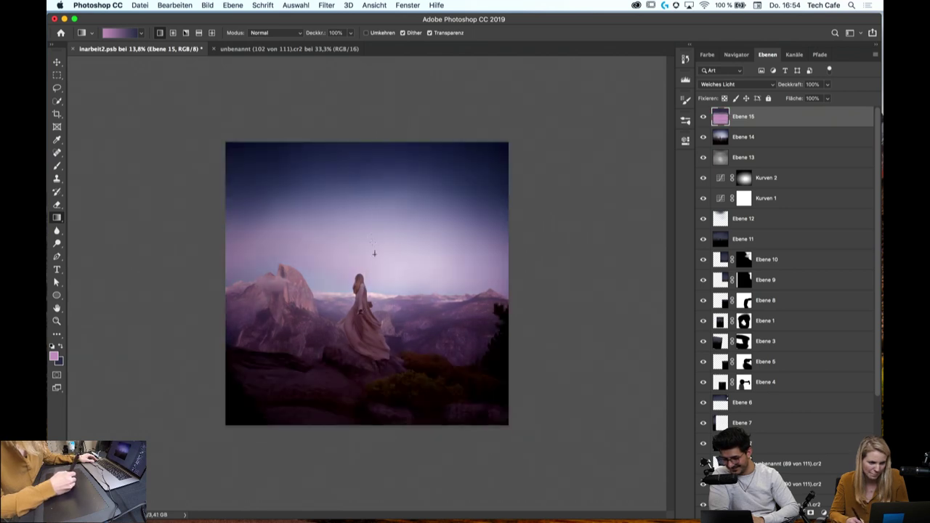
pyautogui.moveTo(374, 253); pyautogui.dragTo(369, 186)
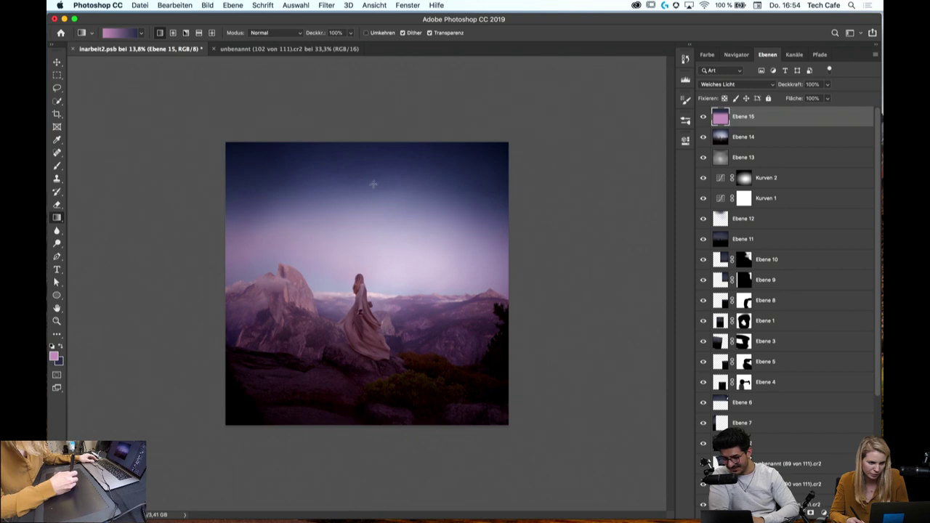
# Add a layer mask to Ebene 15 and set a much larger brush at 100% flow
pyautogui.click(784, 512)
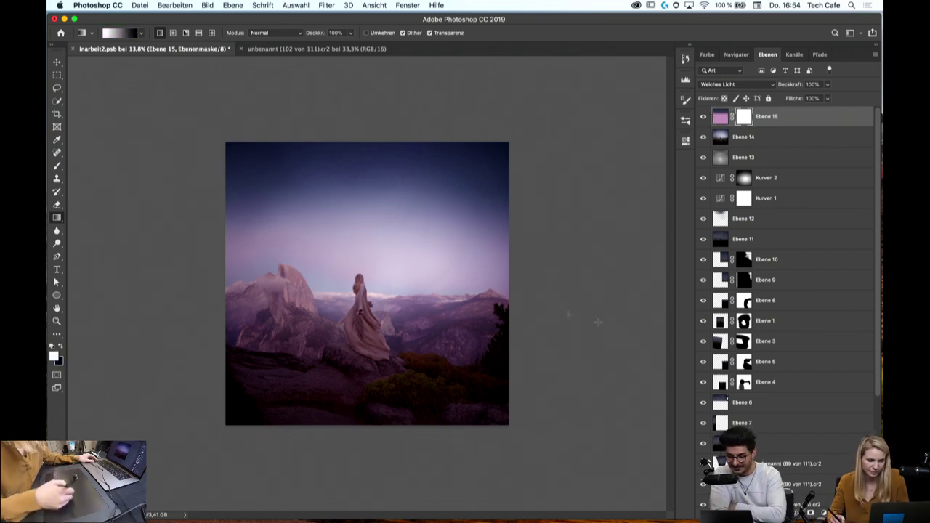
pyautogui.press('b')
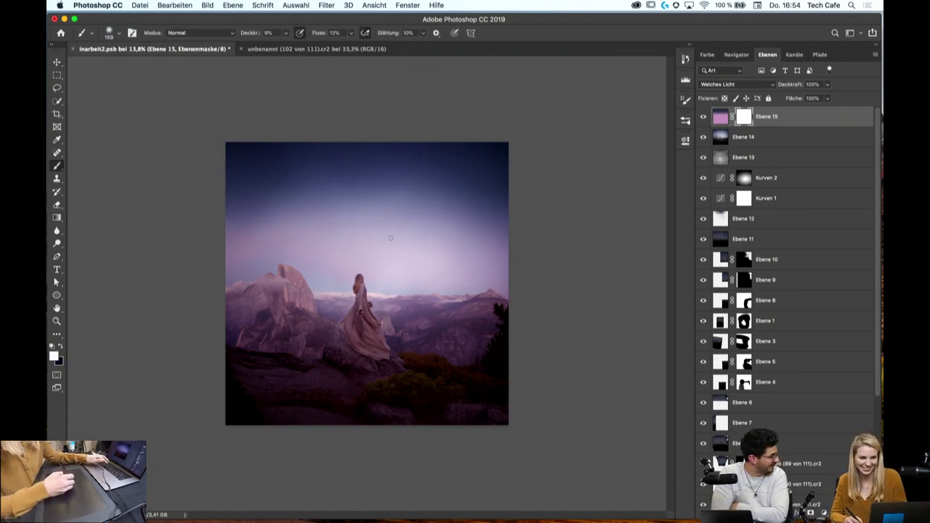
pyautogui.rightClick(412, 292)
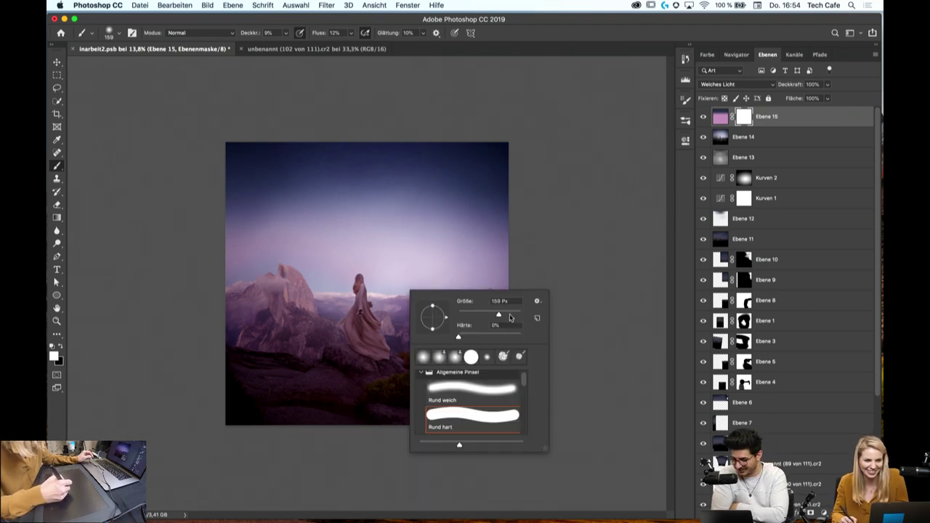
pyautogui.moveTo(510, 317)
pyautogui.mouseDown()
pyautogui.moveTo(528, 312)
pyautogui.moveTo(518, 314)
pyautogui.mouseUp()
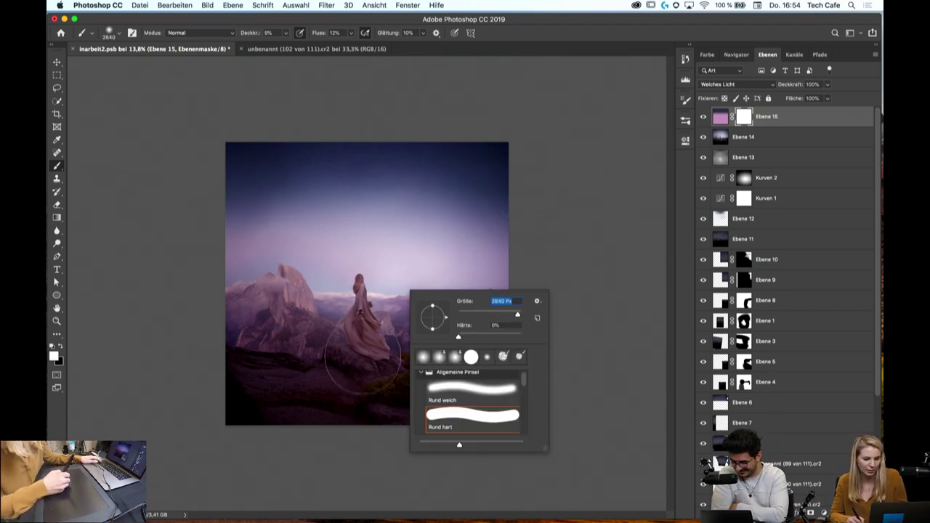
pyautogui.press('Return')
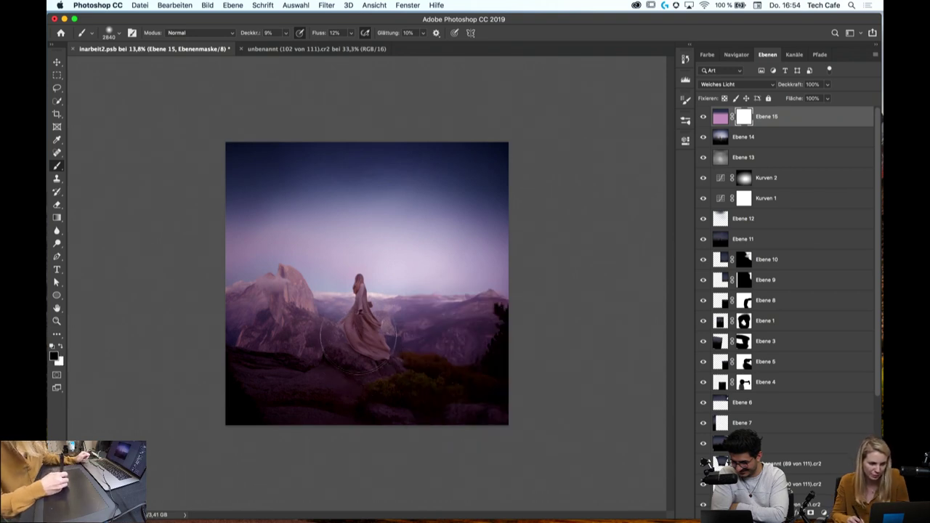
pyautogui.click(285, 33)
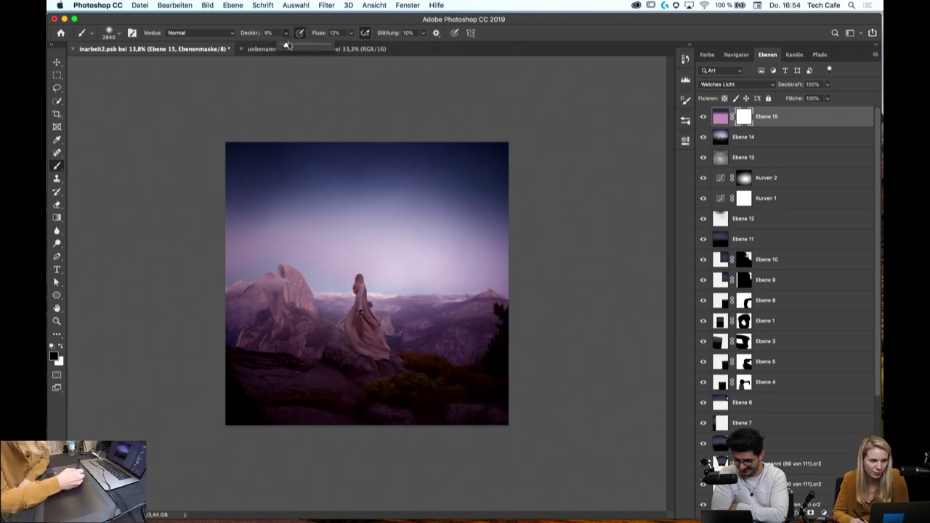
pyautogui.click(351, 34)
pyautogui.moveTo(373, 50); pyautogui.dragTo(397, 45)
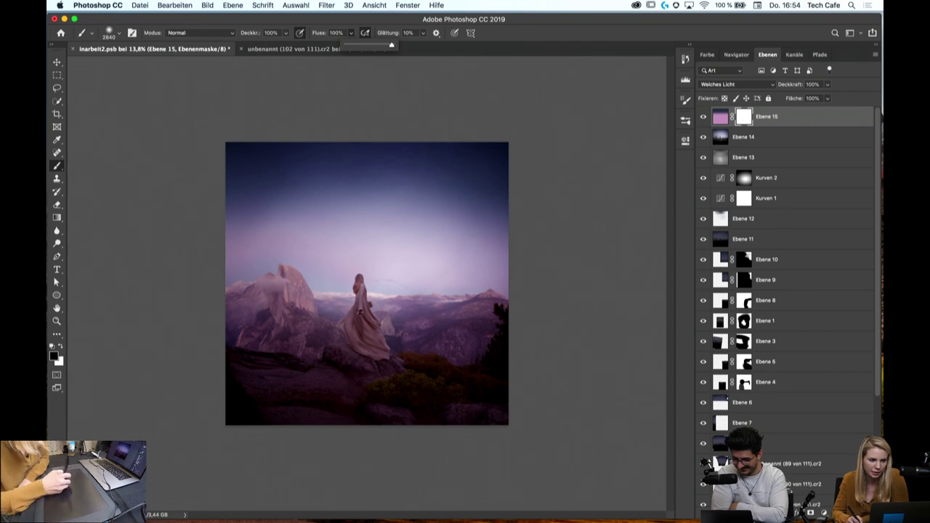
# Paint black on the mask over the rocks and lower-right foreground, comparing before and after
pyautogui.moveTo(360, 349)
pyautogui.mouseDown()
pyautogui.moveTo(313, 356)
pyautogui.moveTo(254, 341)
pyautogui.moveTo(276, 283)
pyautogui.mouseUp()
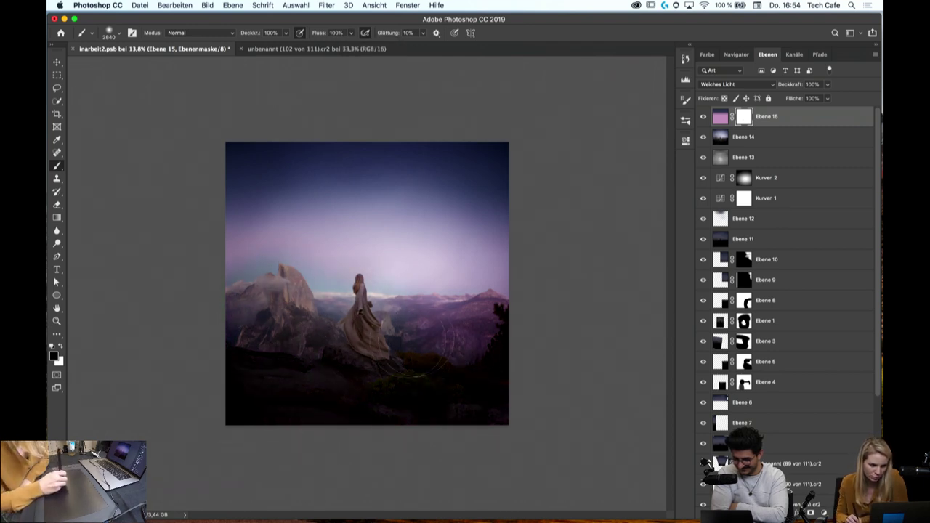
pyautogui.moveTo(393, 374)
pyautogui.mouseDown()
pyautogui.moveTo(449, 412)
pyautogui.moveTo(446, 395)
pyautogui.mouseUp()
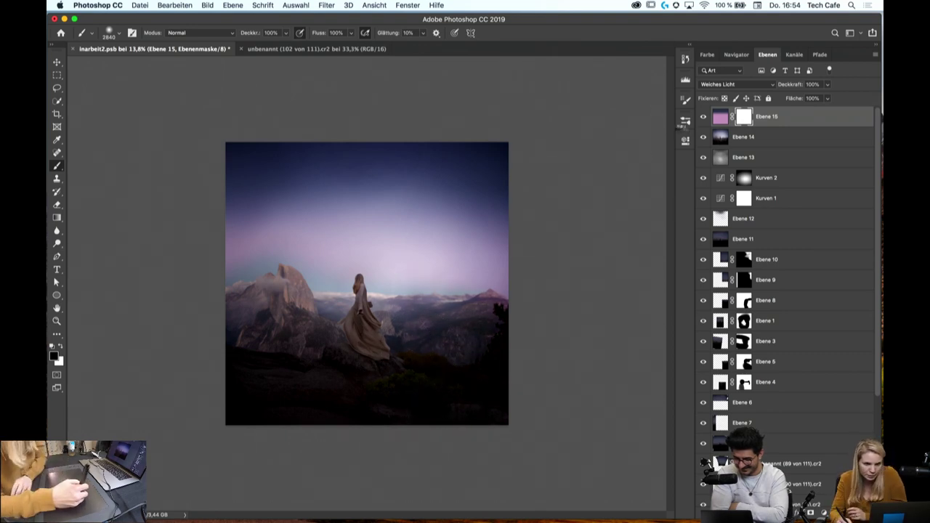
pyautogui.click(703, 117)
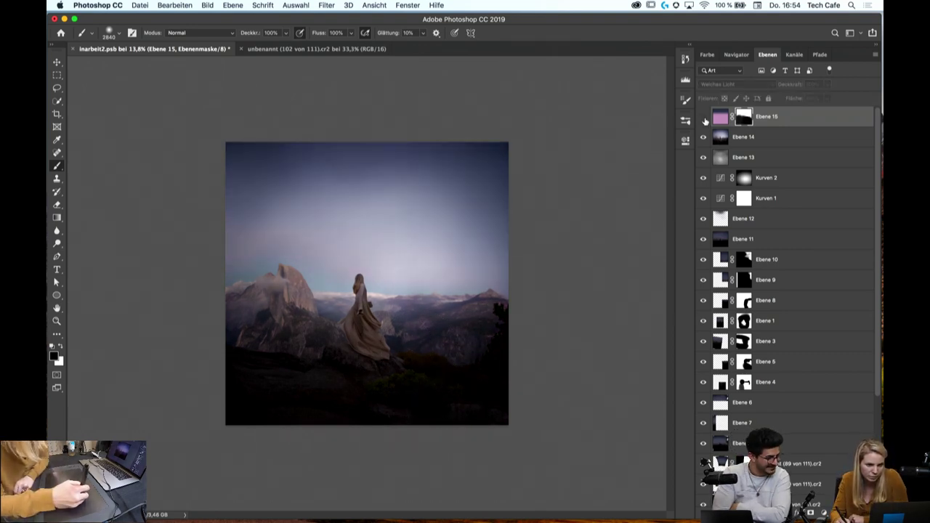
pyautogui.click(703, 117)
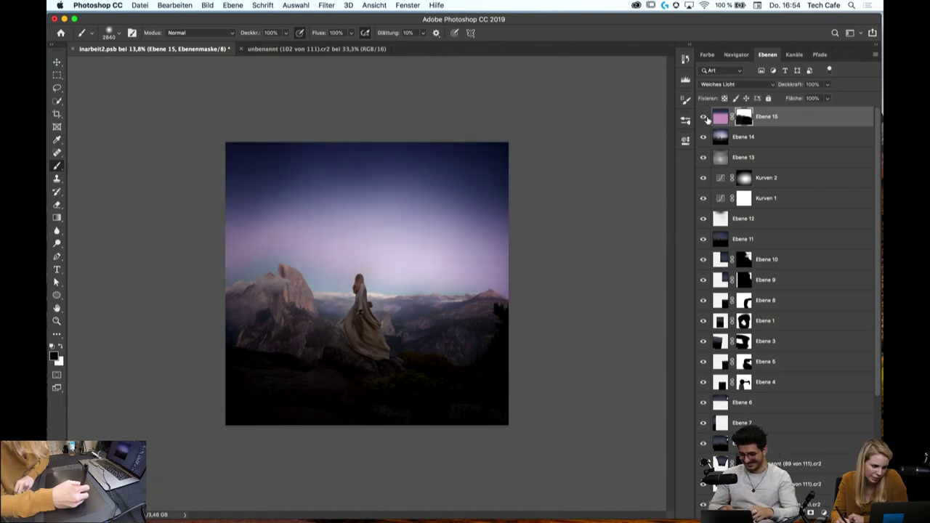
pyautogui.click(703, 117)
pyautogui.click(704, 117)
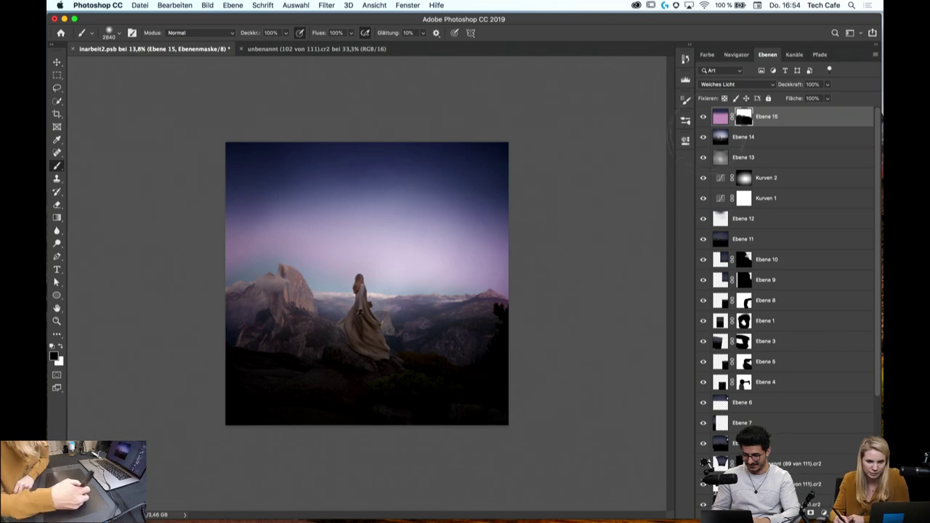
# Lower Ebene 15's layer opacity to 54% and compare it hidden and shown
pyautogui.click(720, 117)
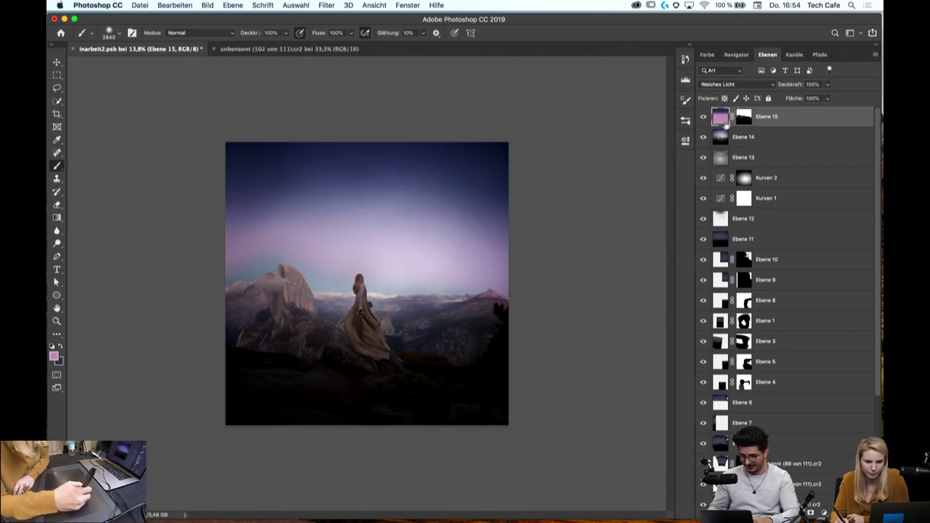
pyautogui.click(813, 85)
pyautogui.moveTo(828, 97); pyautogui.dragTo(806, 99)
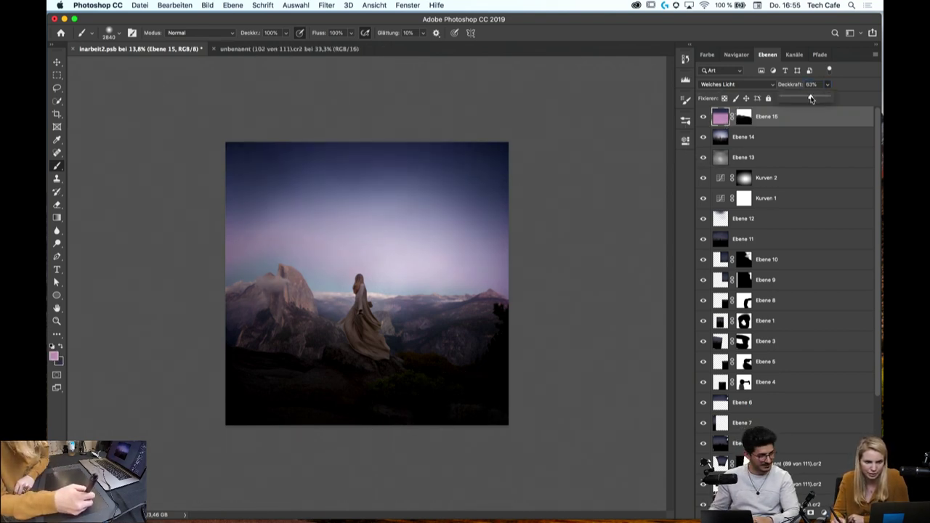
pyautogui.click(703, 117)
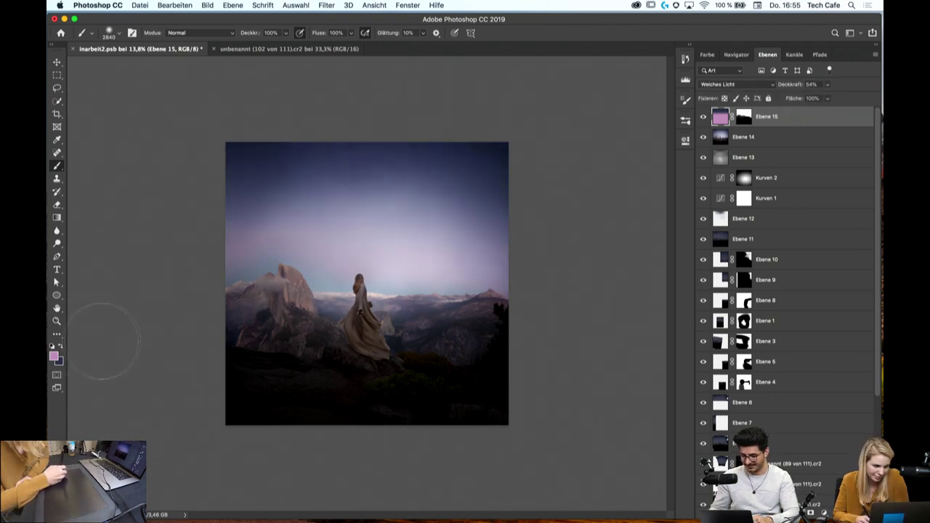
# Zoom out to the whole image and add a Gradationskurven adjustment layer, Kurven 3
pyautogui.click(57, 320)
pyautogui.moveTo(334, 379)
pyautogui.mouseDown()
pyautogui.moveTo(385, 379)
pyautogui.moveTo(378, 386)
pyautogui.mouseUp()
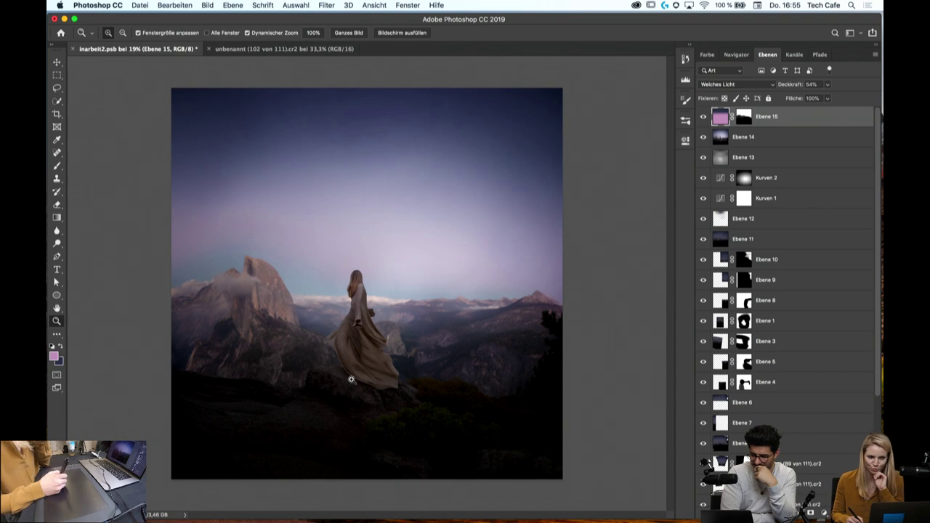
pyautogui.moveTo(380, 340); pyautogui.dragTo(366, 395)
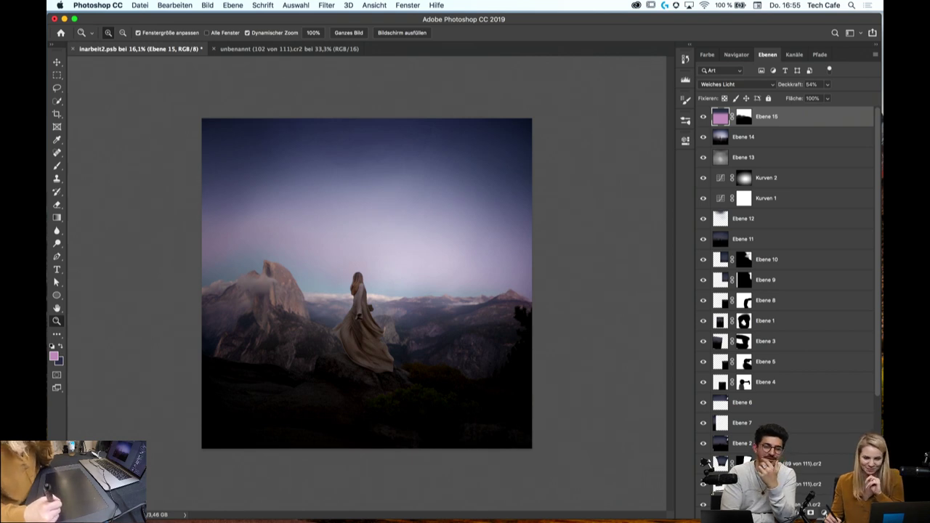
pyautogui.click(797, 513)
pyautogui.click(816, 371)
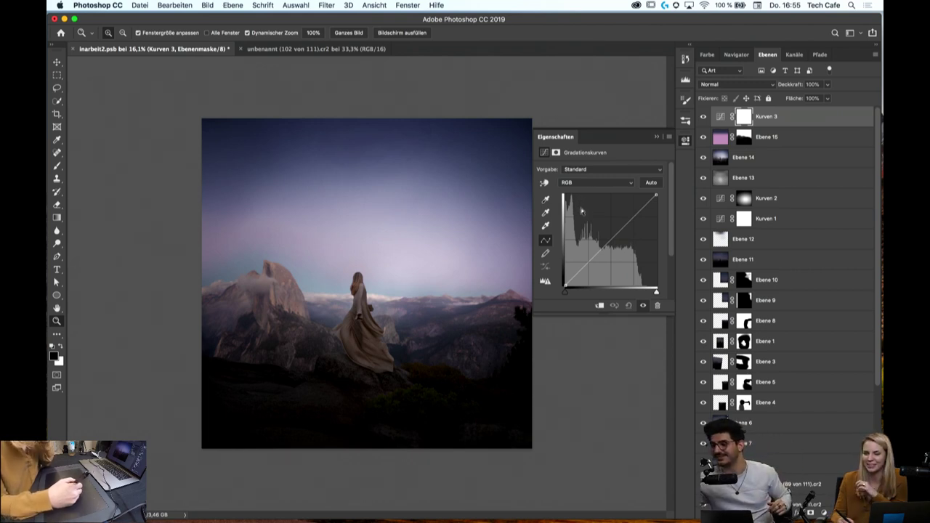
# Pull down the top of the Blau curve in Kurven 3 and add a bend point
pyautogui.click(598, 183)
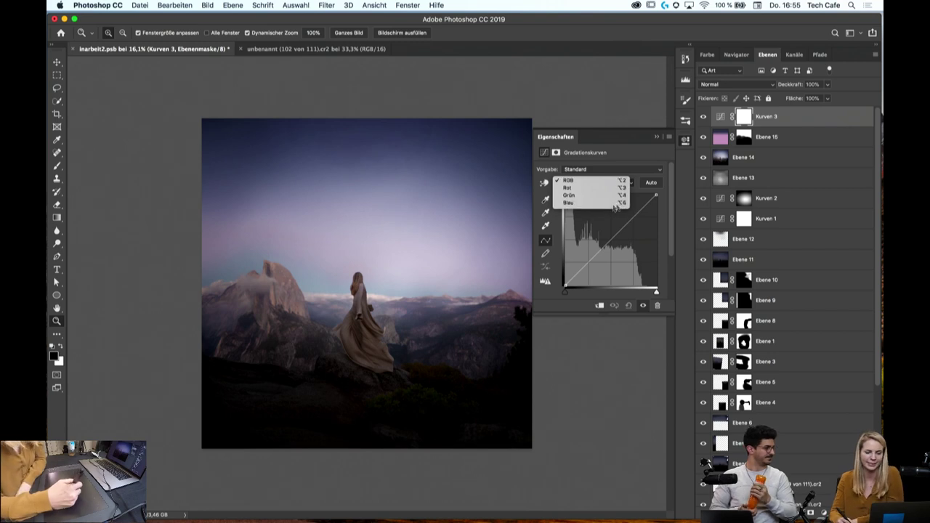
pyautogui.click(614, 204)
pyautogui.moveTo(656, 195); pyautogui.dragTo(653, 203)
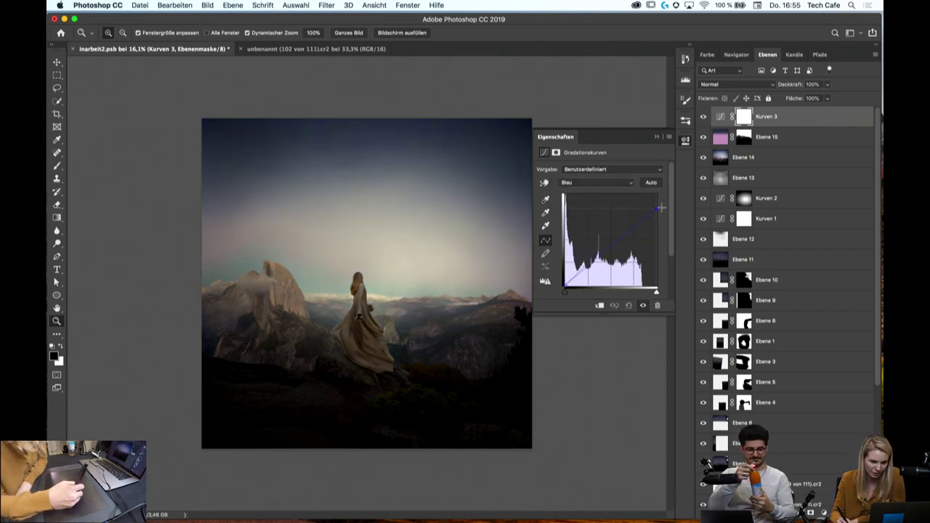
pyautogui.click(597, 251)
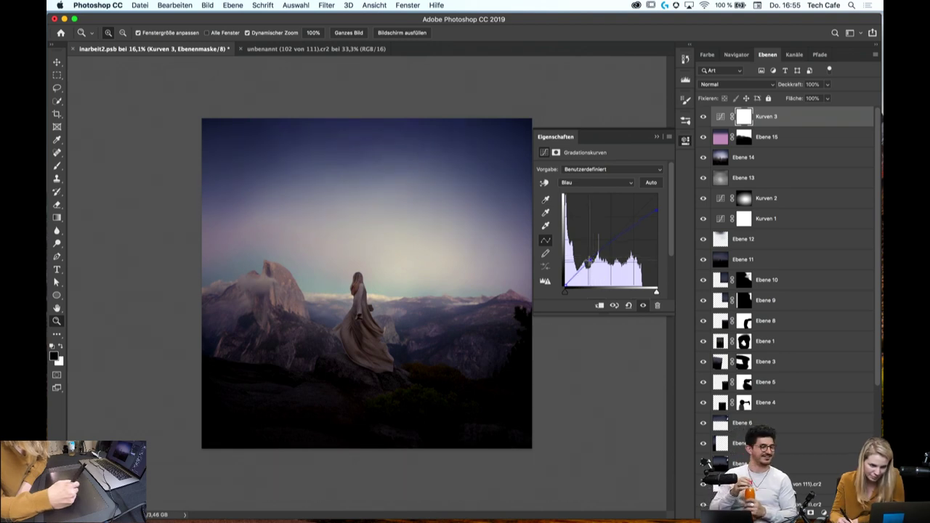
# Turn the workspace around the canvas black with the Paint Bucket
pyautogui.moveTo(416, 311); pyautogui.dragTo(435, 315)
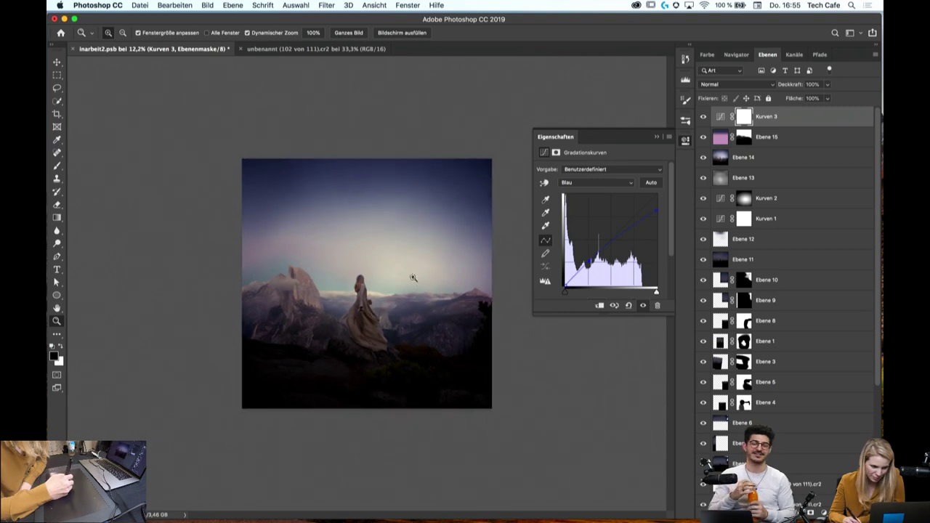
pyautogui.click(57, 217)
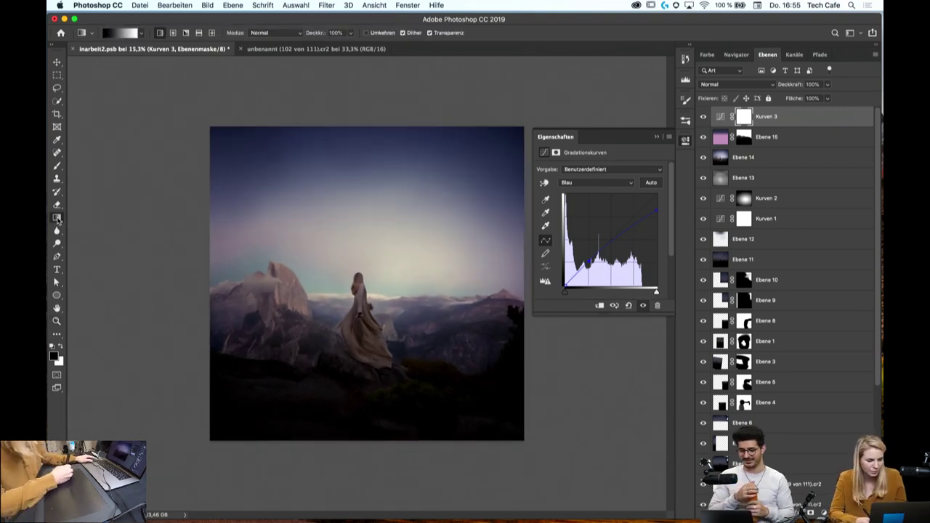
pyautogui.click(78, 226)
pyautogui.keyDown('shift'); pyautogui.click(179, 273); pyautogui.keyUp('shift')
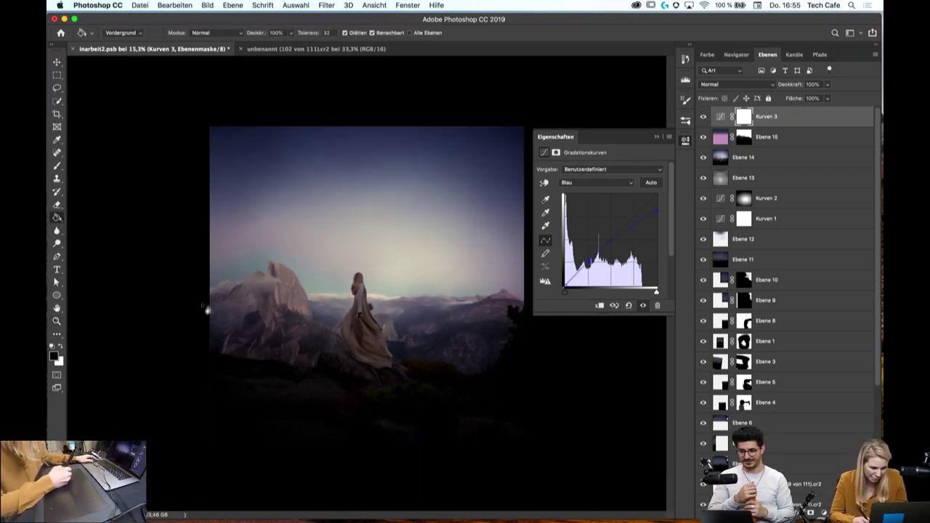
# Lift the Grün curve, including the midtones, to reduce the purple cast
pyautogui.click(589, 182)
pyautogui.click(569, 174)
pyautogui.moveTo(637, 215); pyautogui.dragTo(641, 214)
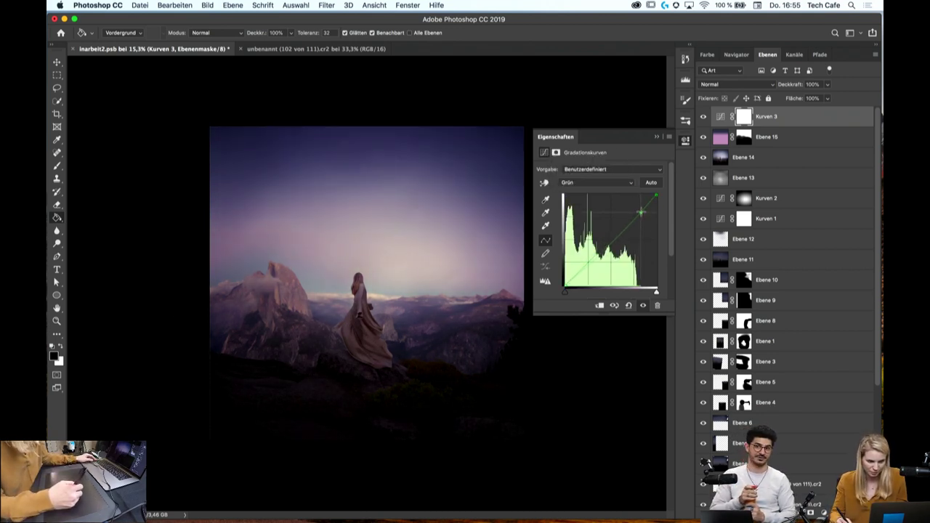
pyautogui.moveTo(599, 254); pyautogui.dragTo(600, 251)
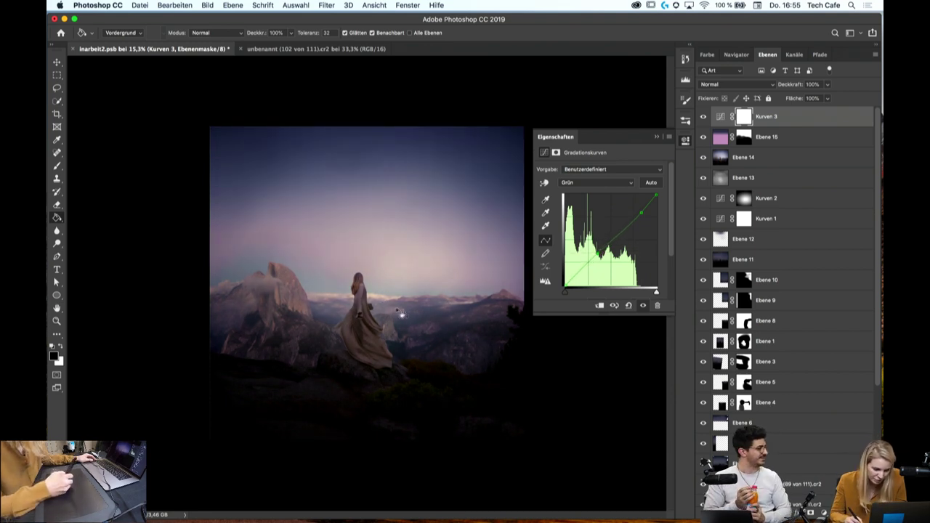
pyautogui.press('z')
pyautogui.moveTo(401, 314); pyautogui.dragTo(407, 315)
# Add a point on the Rot curve and pull it down slightly to reduce pink
pyautogui.click(589, 182)
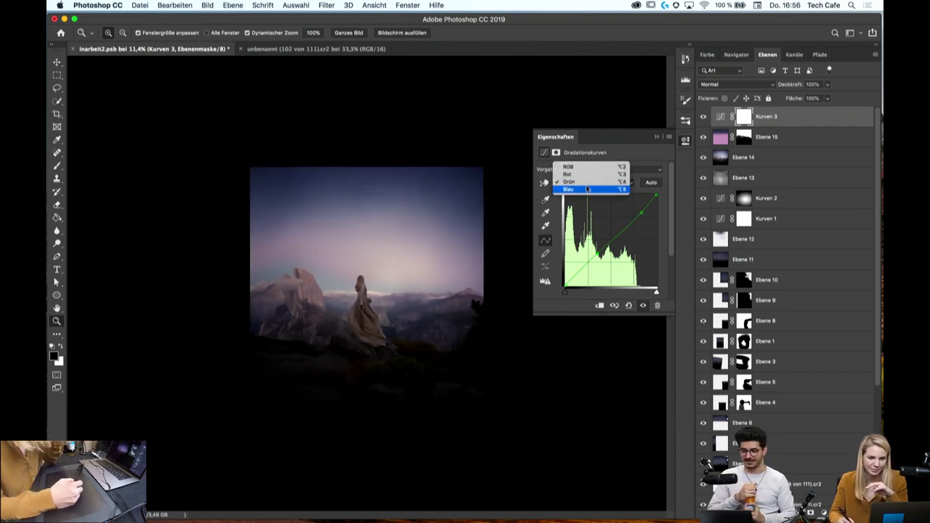
pyautogui.click(574, 174)
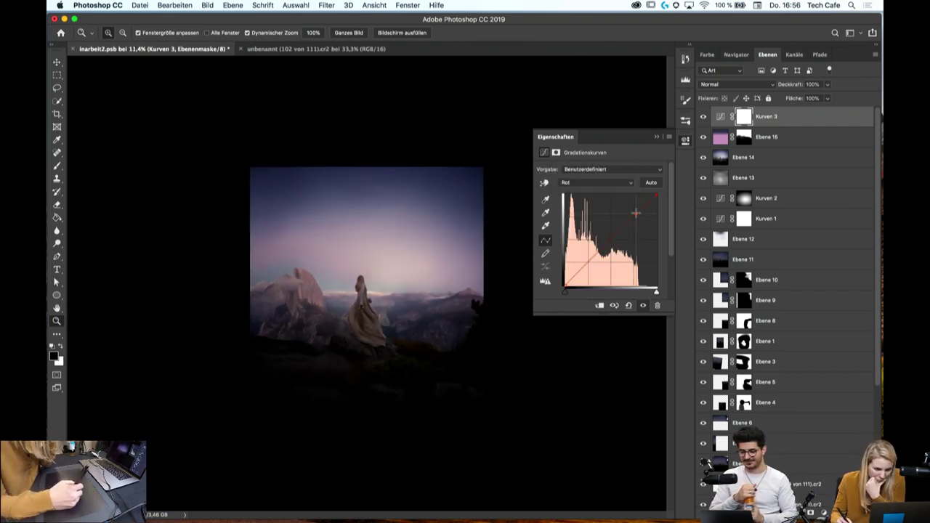
pyautogui.moveTo(636, 213); pyautogui.dragTo(635, 212)
pyautogui.click(602, 246)
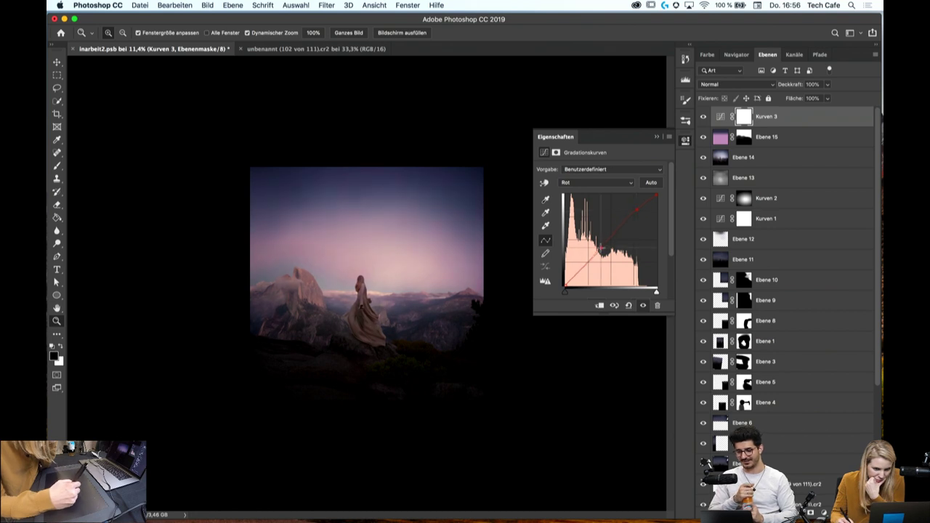
pyautogui.moveTo(601, 249); pyautogui.dragTo(598, 253)
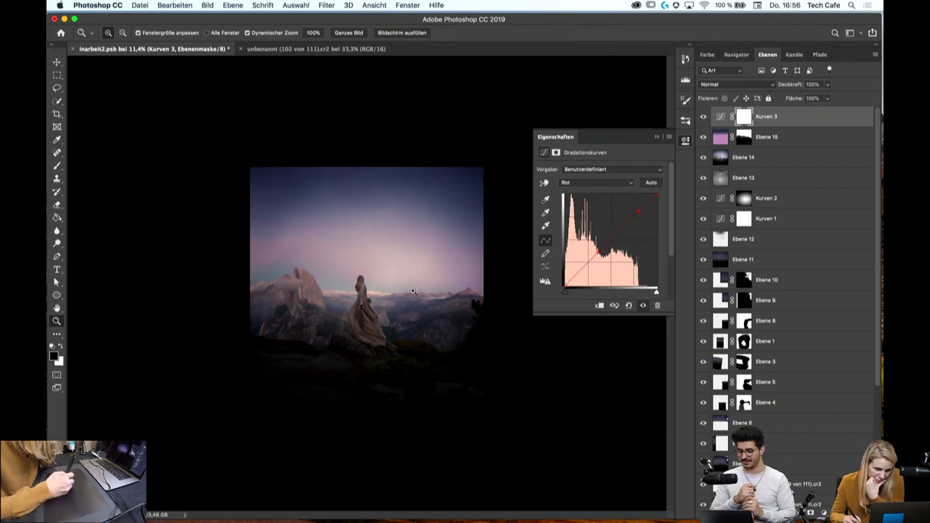
pyautogui.moveTo(415, 294); pyautogui.dragTo(425, 329)
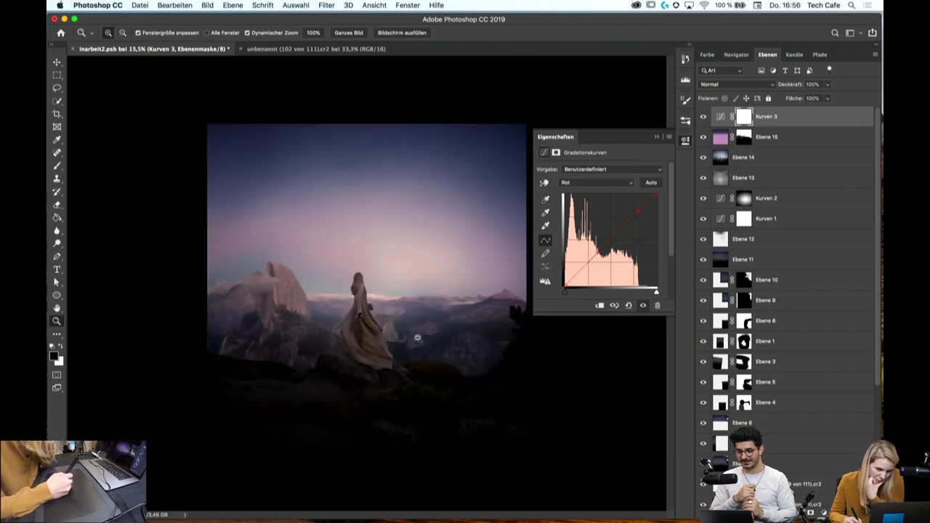
pyautogui.click(62, 348)
pyautogui.click(57, 217)
# Fill the pasteboard around the image white and reframe the zoom on the composite
pyautogui.keyDown('shift'); pyautogui.click(202, 267); pyautogui.keyUp('shift')
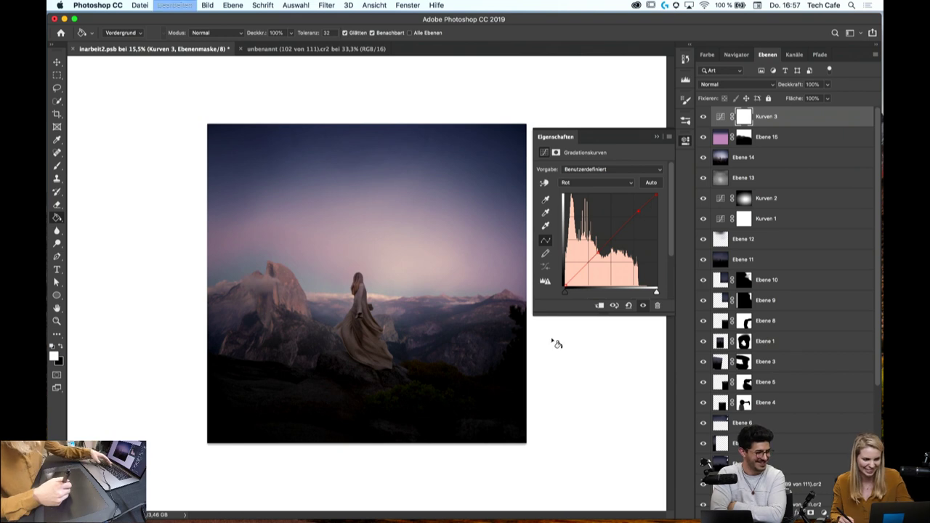
pyautogui.press('z')
pyautogui.keyDown('alt'); pyautogui.click(436, 330); pyautogui.keyUp('alt')
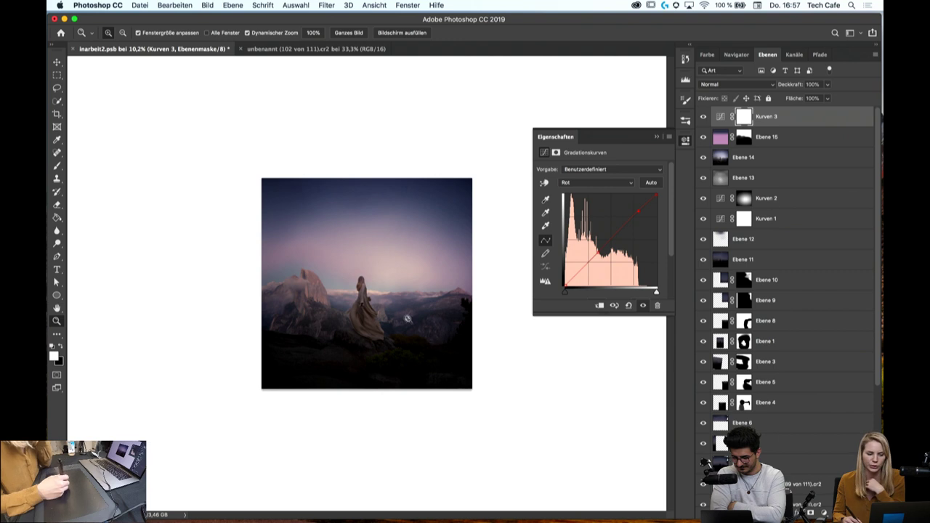
pyautogui.moveTo(408, 318); pyautogui.dragTo(436, 405)
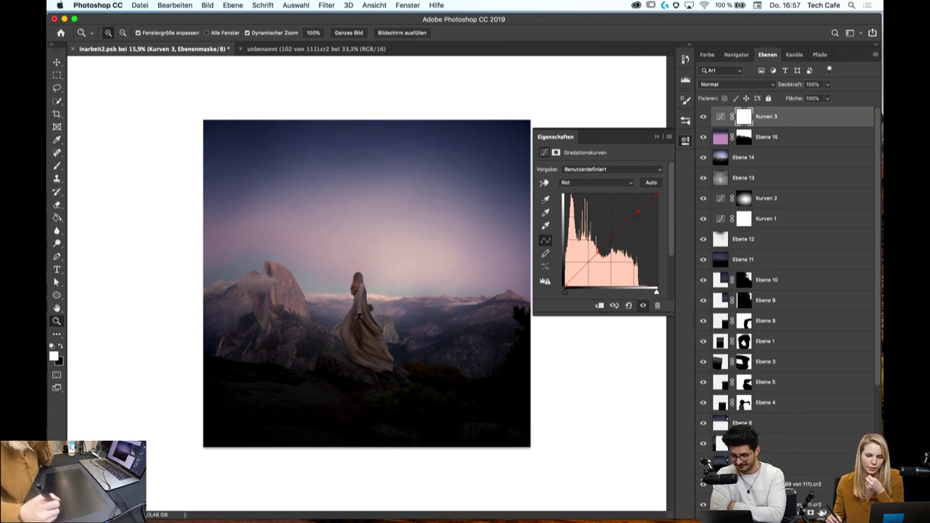
pyautogui.click(811, 511)
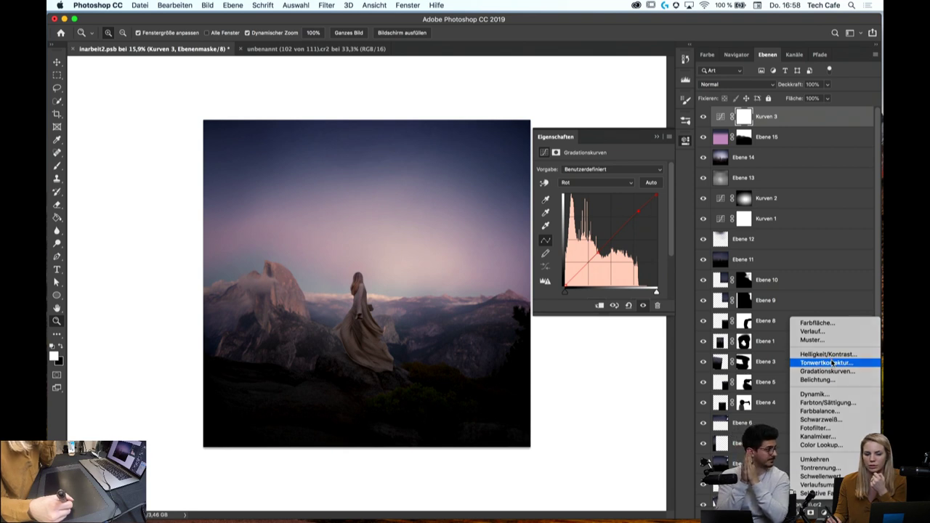
# Add a Levels layer with input levels 1, 0,96 and 222
pyautogui.click(829, 363)
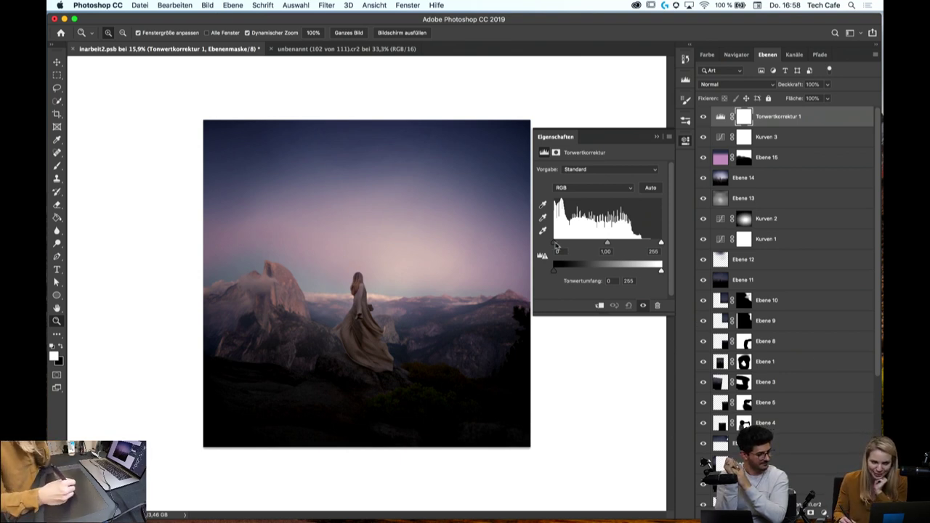
pyautogui.moveTo(556, 244); pyautogui.dragTo(554, 245)
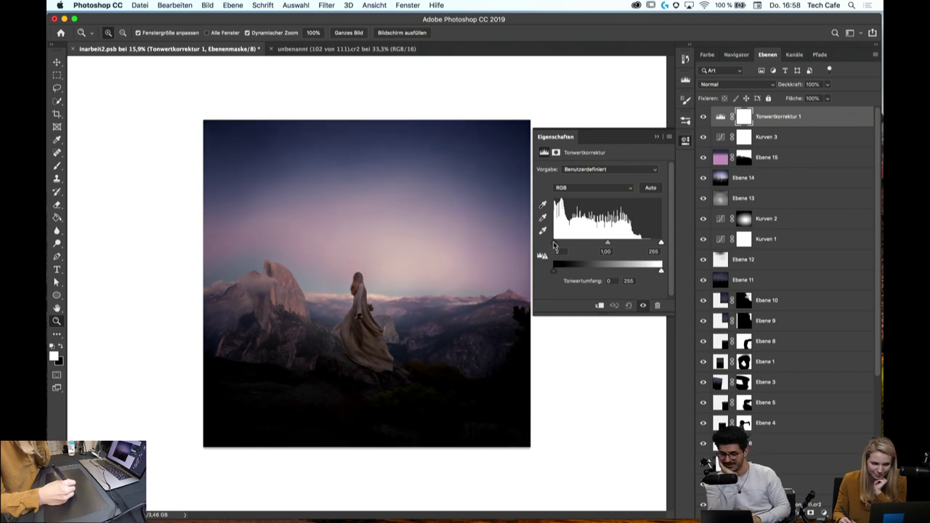
pyautogui.moveTo(656, 245); pyautogui.dragTo(607, 245)
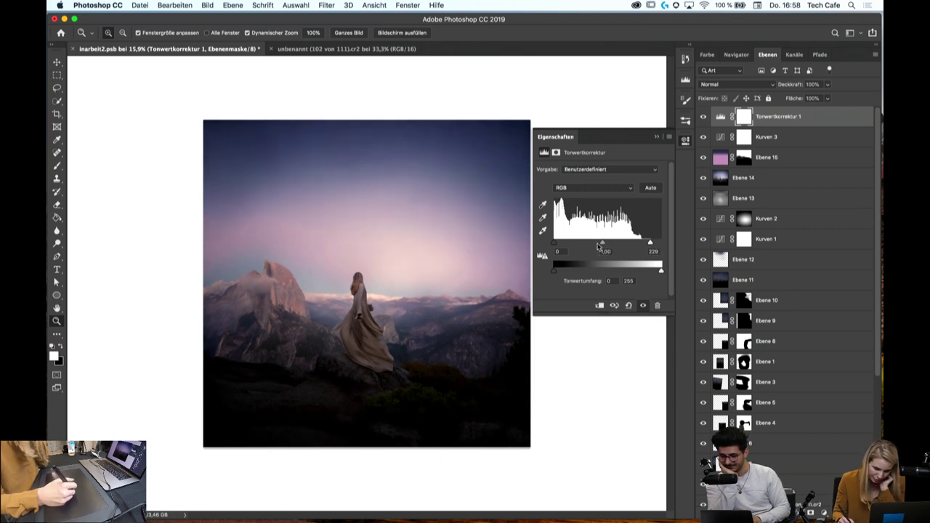
pyautogui.moveTo(605, 245); pyautogui.dragTo(607, 247)
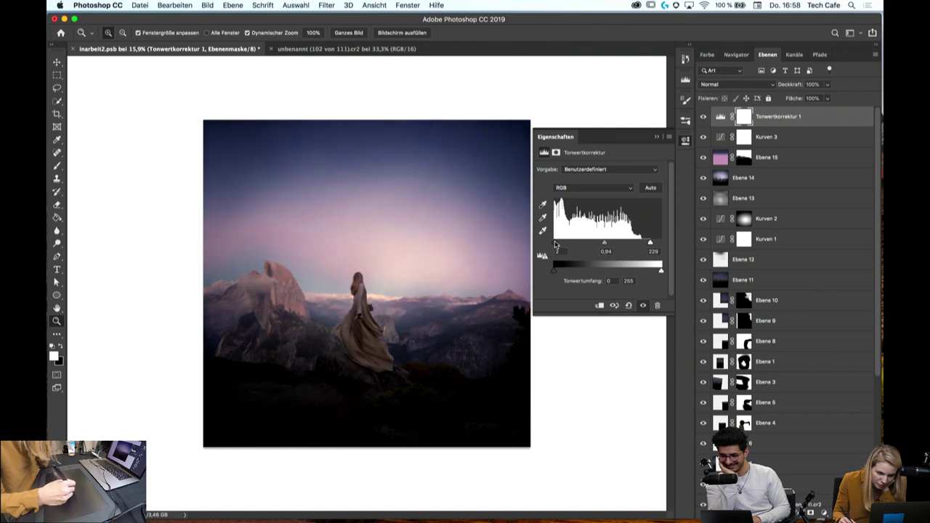
pyautogui.moveTo(555, 244); pyautogui.dragTo(604, 248)
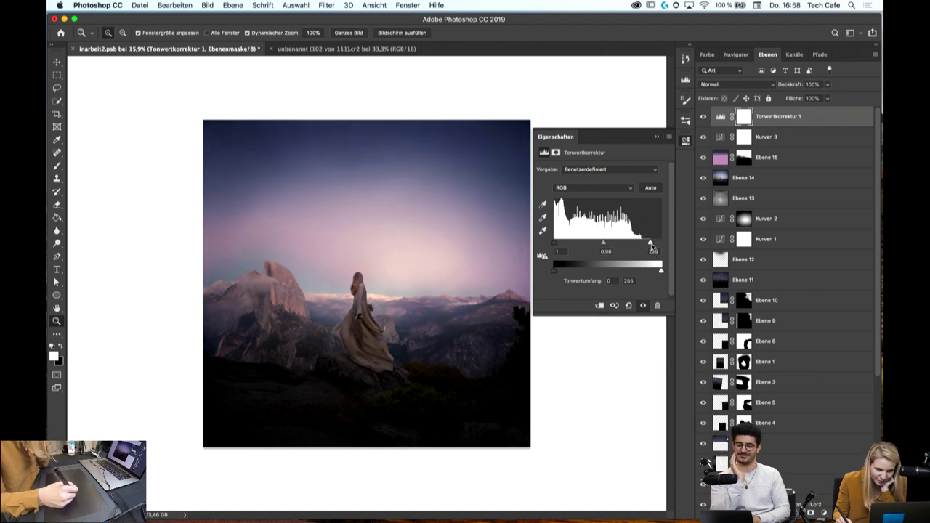
pyautogui.moveTo(650, 244); pyautogui.dragTo(649, 248)
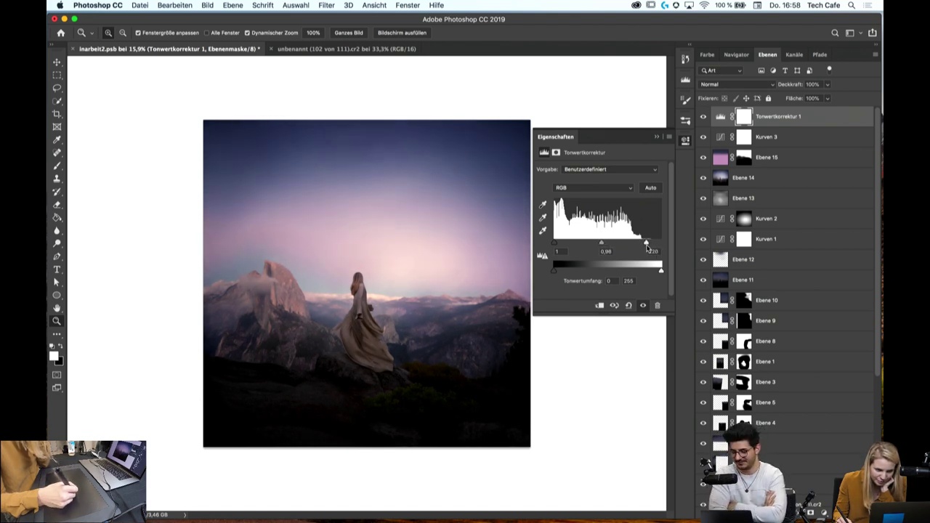
# Make the surround around the image medium grey and move the Properties panel aside
pyautogui.keyDown('alt'); pyautogui.click(420, 301); pyautogui.keyUp('alt')
pyautogui.moveTo(419, 302)
pyautogui.mouseDown()
pyautogui.moveTo(479, 342)
pyautogui.moveTo(425, 325)
pyautogui.mouseUp()
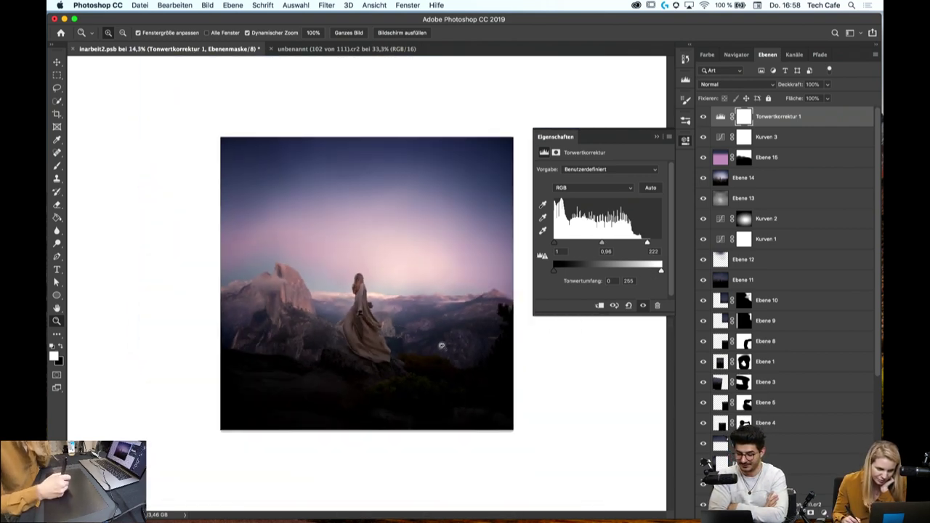
pyautogui.click(61, 348)
pyautogui.press('g')
pyautogui.keyDown('shift'); pyautogui.click(174, 273); pyautogui.keyUp('shift')
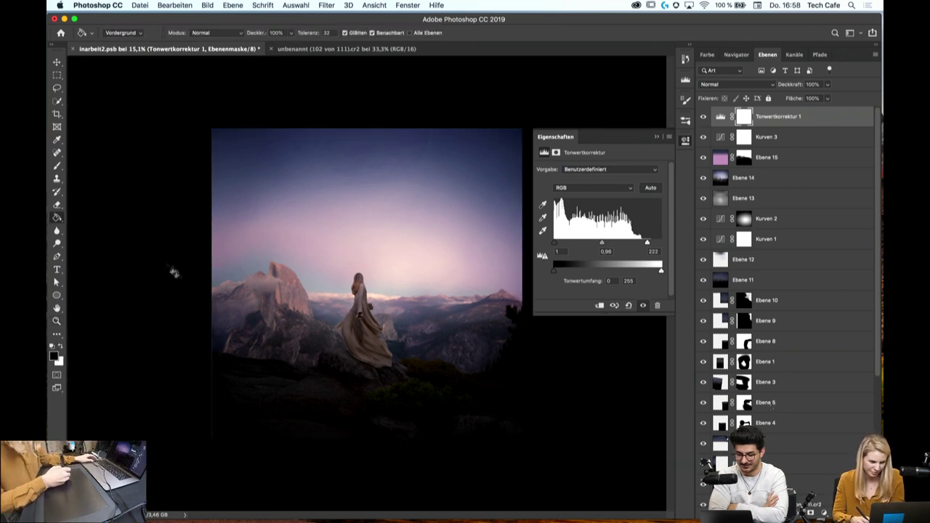
pyautogui.rightClick(174, 273)
pyautogui.click(191, 275)
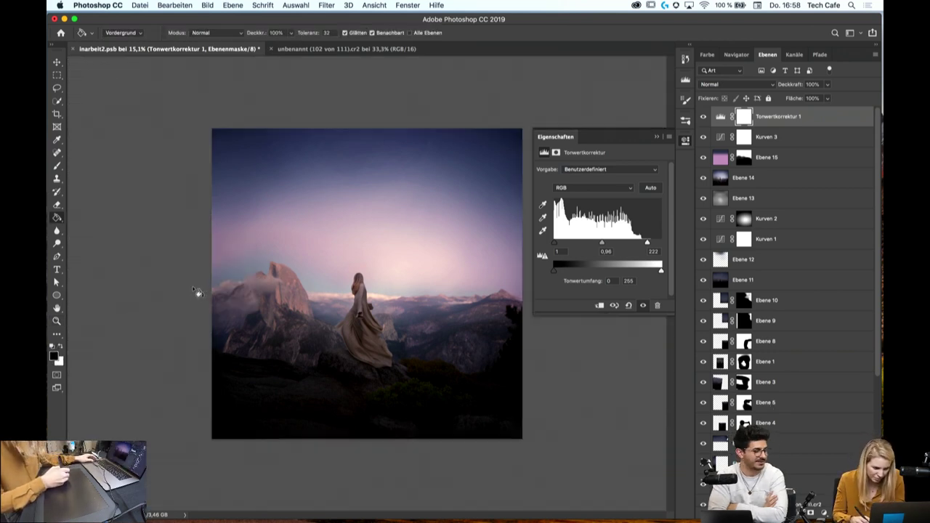
pyautogui.moveTo(604, 137); pyautogui.dragTo(633, 118)
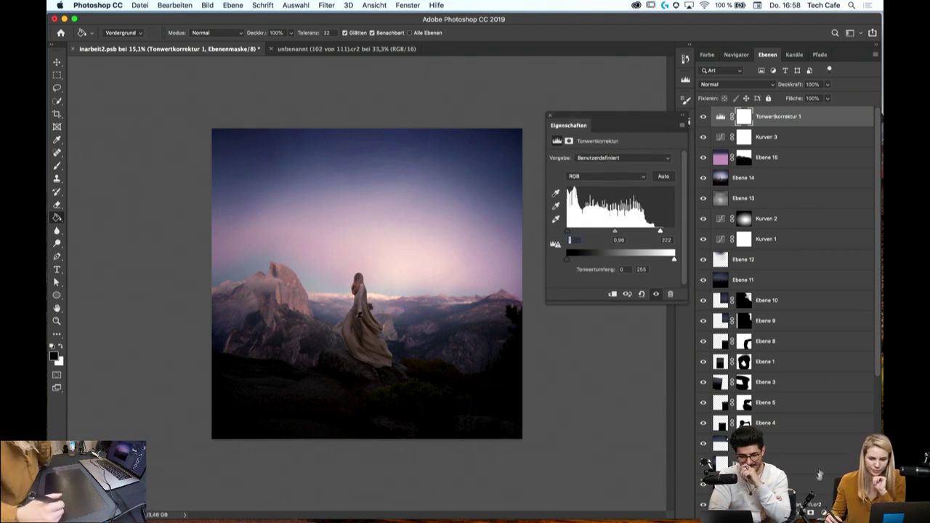
# Add a Selective Color layer and set Cyan in the reds to -13
pyautogui.click(821, 510)
pyautogui.click(814, 498)
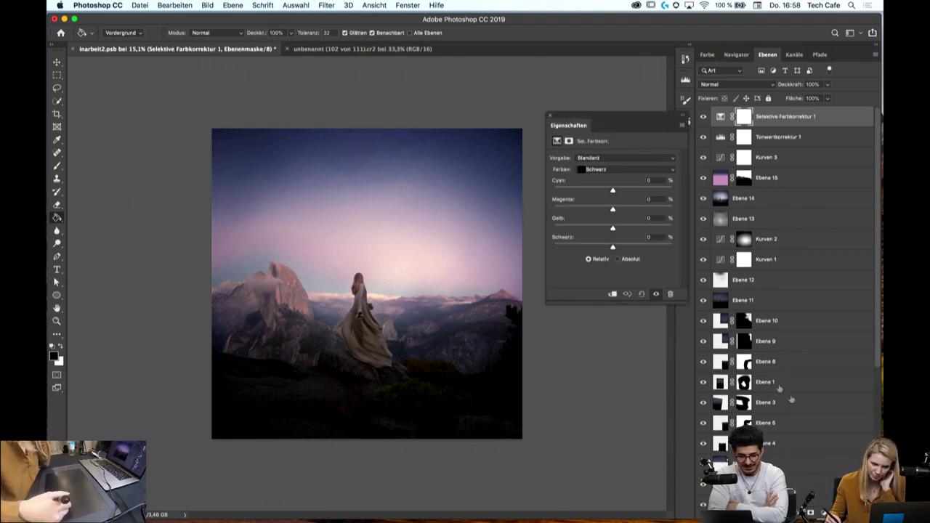
pyautogui.click(620, 169)
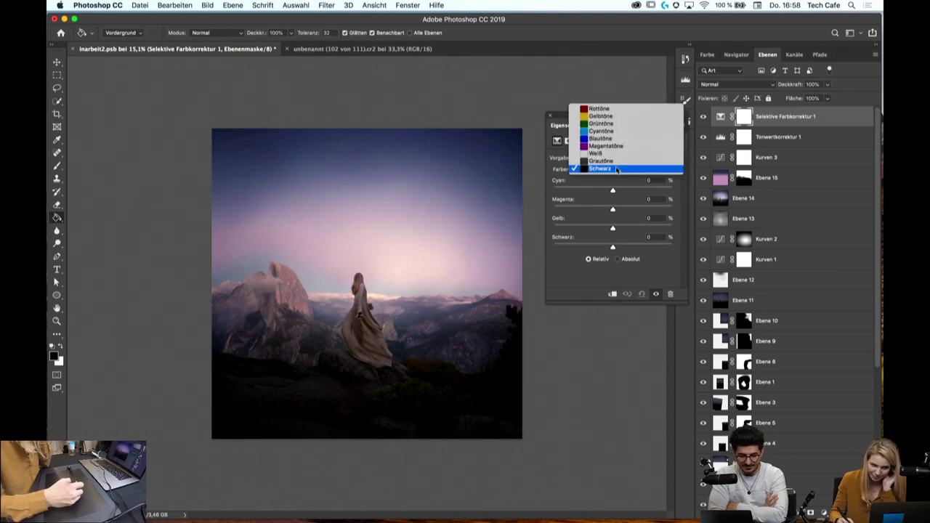
pyautogui.click(623, 108)
pyautogui.moveTo(614, 190); pyautogui.dragTo(619, 191)
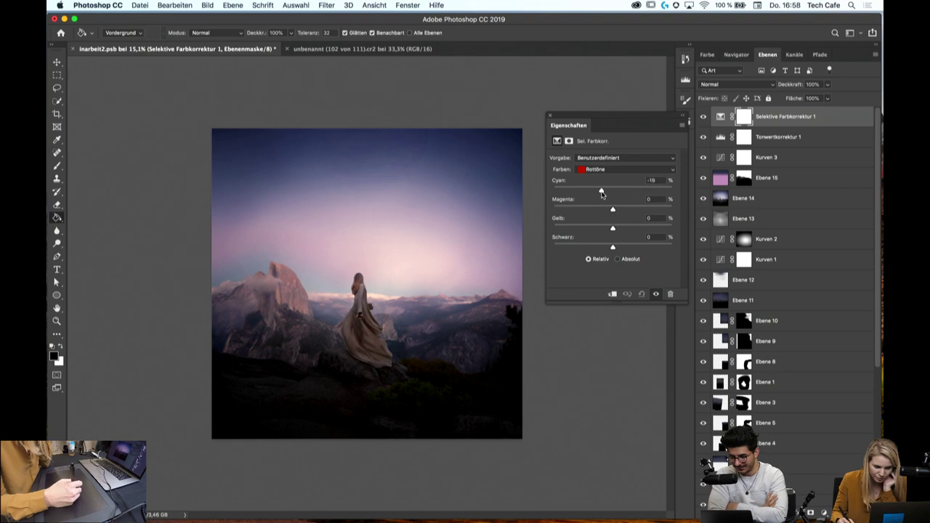
pyautogui.moveTo(607, 197)
pyautogui.mouseDown()
pyautogui.moveTo(640, 212)
pyautogui.moveTo(600, 214)
pyautogui.moveTo(651, 229)
pyautogui.mouseUp()
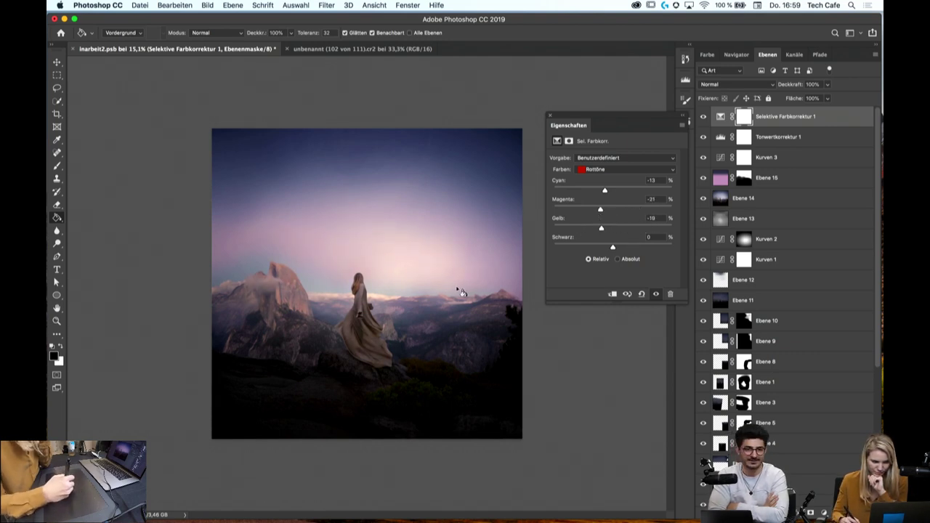
# Set the yellows to Cyan +44 and Magenta -19
pyautogui.press('z')
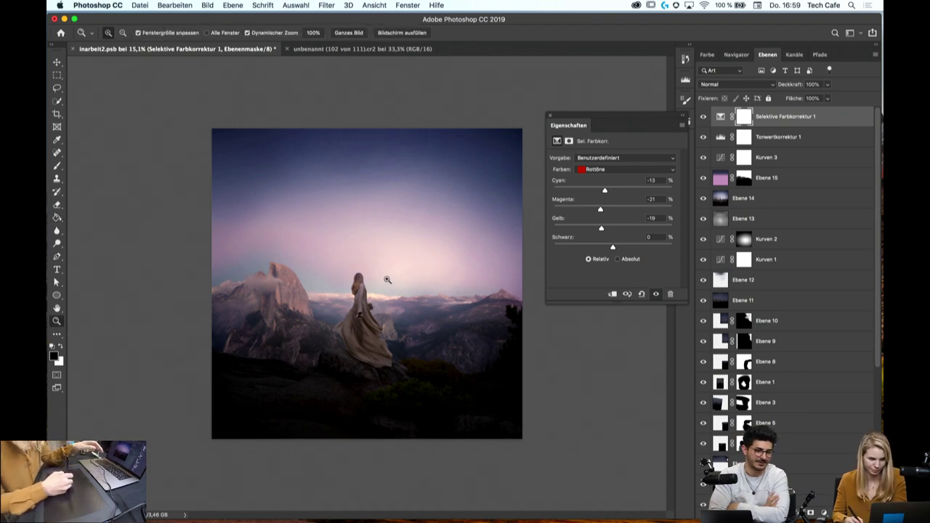
pyautogui.keyDown('alt'); pyautogui.click(336, 290); pyautogui.keyUp('alt')
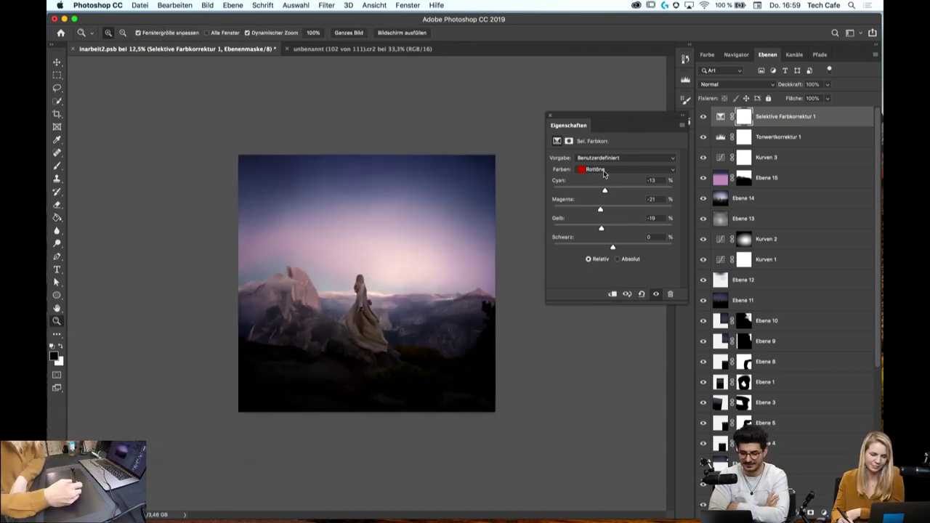
pyautogui.click(610, 170)
pyautogui.click(603, 176)
pyautogui.moveTo(613, 190); pyautogui.dragTo(584, 192)
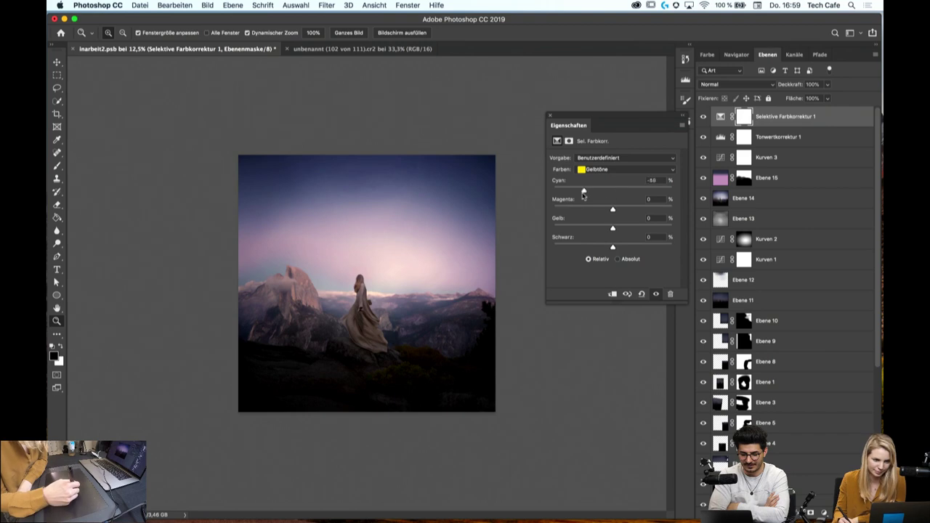
pyautogui.moveTo(649, 193); pyautogui.dragTo(639, 197)
pyautogui.moveTo(445, 289)
pyautogui.mouseDown()
pyautogui.moveTo(471, 314)
pyautogui.moveTo(452, 314)
pyautogui.mouseUp()
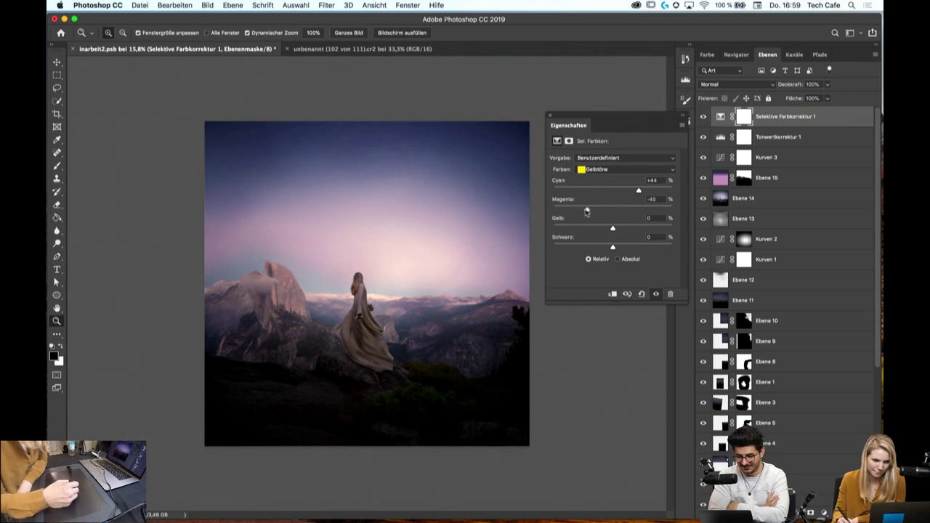
pyautogui.moveTo(605, 209); pyautogui.dragTo(595, 210)
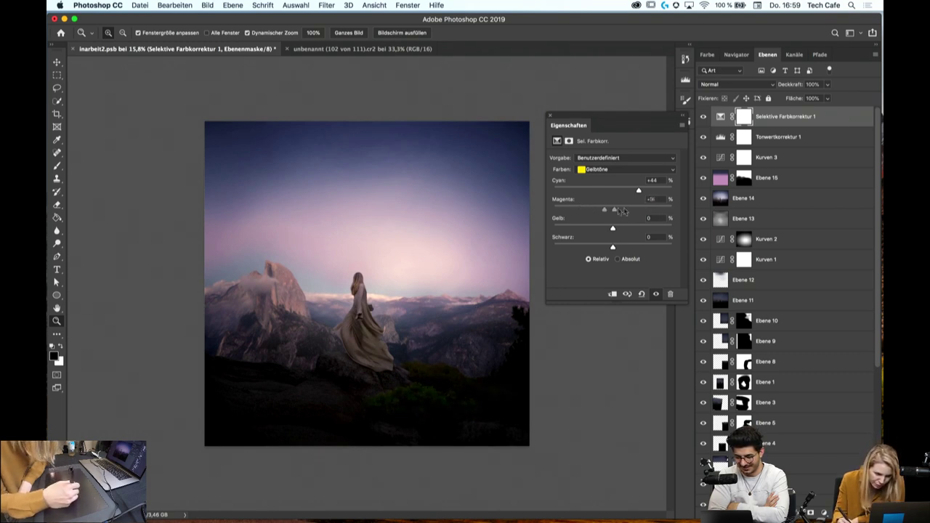
pyautogui.moveTo(622, 211); pyautogui.dragTo(571, 231)
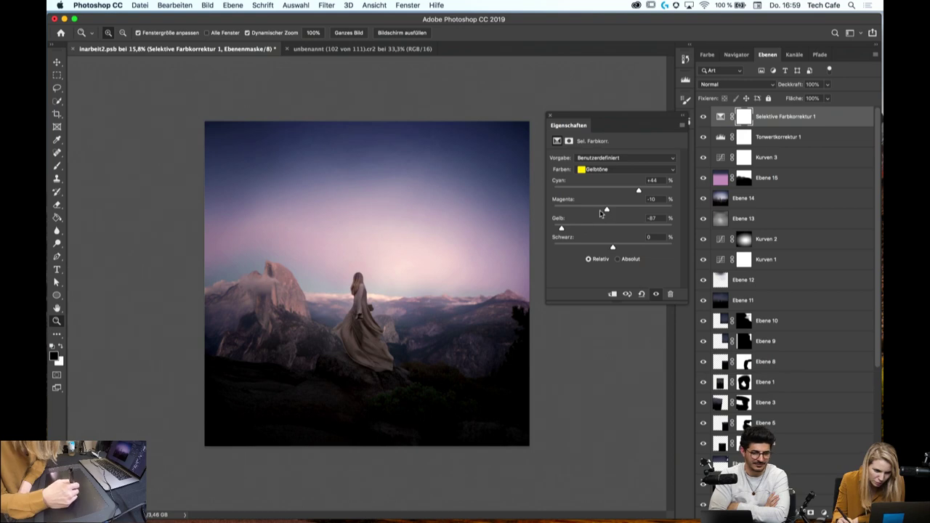
pyautogui.moveTo(627, 215); pyautogui.dragTo(601, 215)
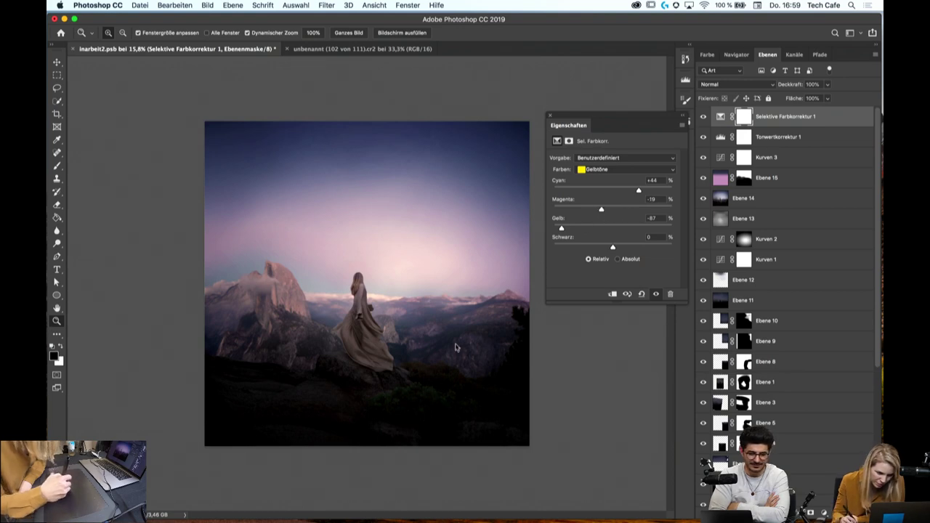
pyautogui.moveTo(442, 356)
pyautogui.mouseDown()
pyautogui.moveTo(488, 409)
pyautogui.moveTo(500, 277)
pyautogui.mouseUp()
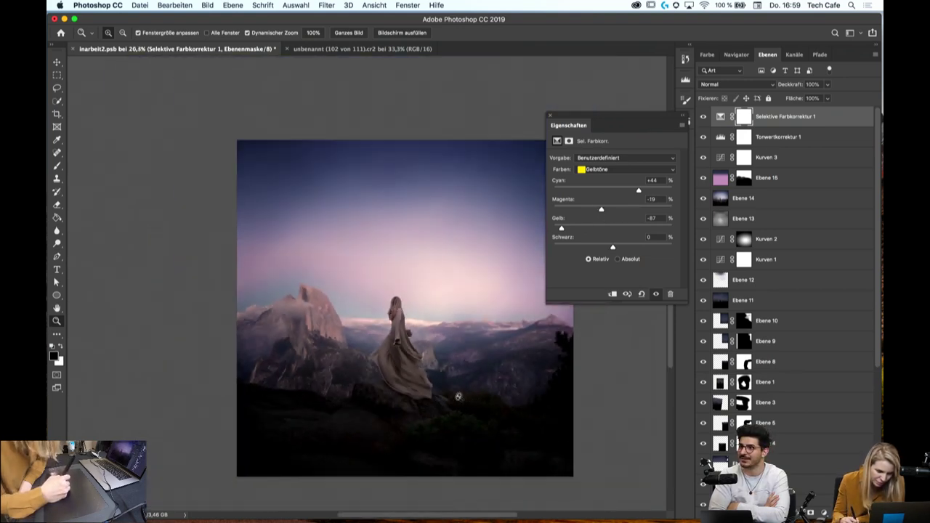
pyautogui.click(602, 169)
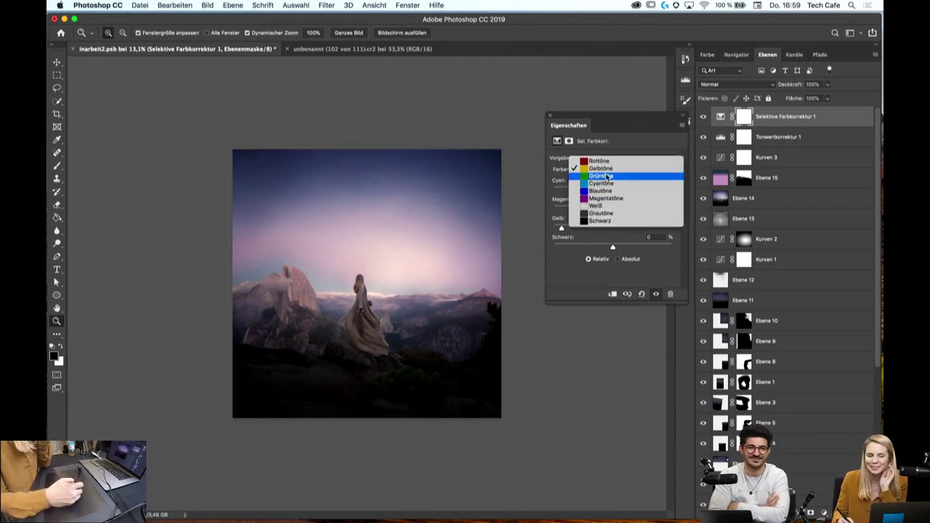
# Adjust the cyans, lowering their magenta and raising yellow to +59
pyautogui.click(602, 176)
pyautogui.click(606, 169)
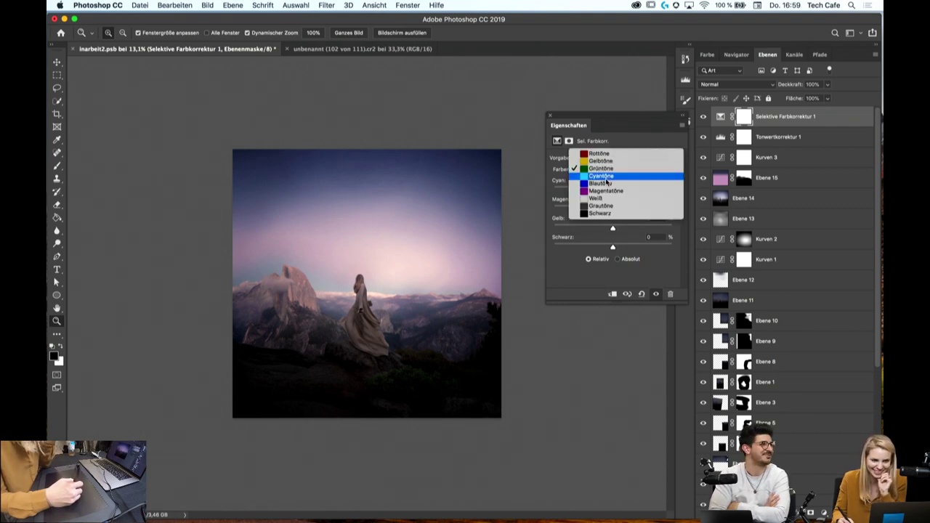
pyautogui.moveTo(613, 191)
pyautogui.mouseDown()
pyautogui.moveTo(573, 192)
pyautogui.moveTo(645, 193)
pyautogui.moveTo(587, 193)
pyautogui.moveTo(642, 192)
pyautogui.moveTo(576, 210)
pyautogui.mouseUp()
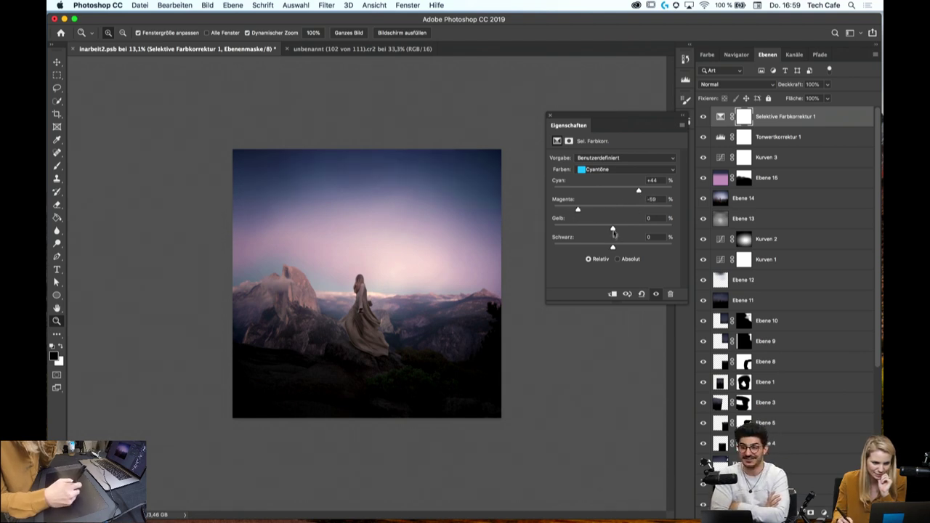
pyautogui.moveTo(582, 230); pyautogui.dragTo(647, 230)
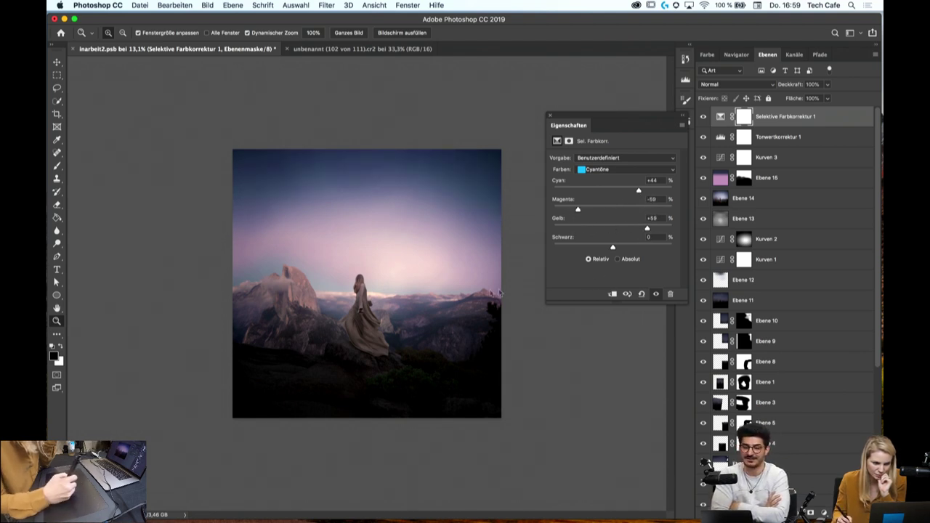
# Adjust the blues, adding yellow and setting cyan to +13
pyautogui.click(613, 171)
pyautogui.click(612, 183)
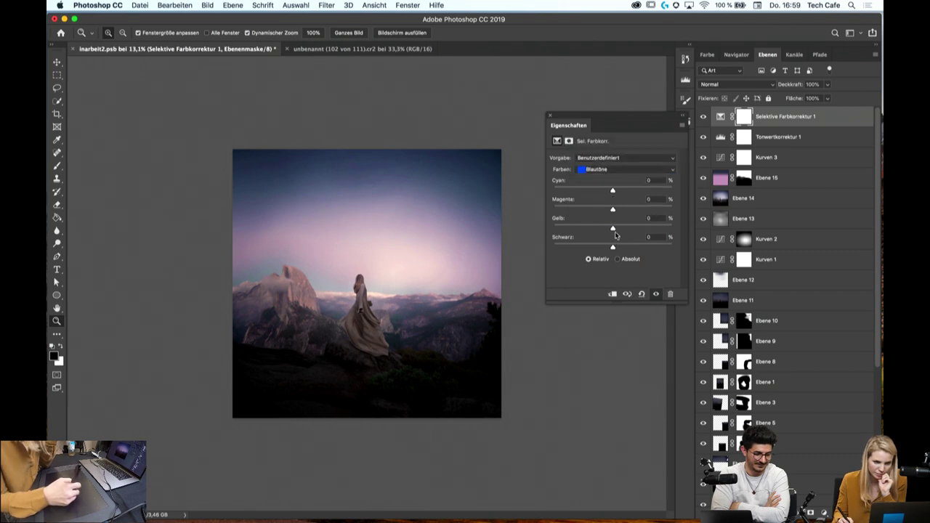
pyautogui.moveTo(613, 229)
pyautogui.mouseDown()
pyautogui.moveTo(587, 230)
pyautogui.moveTo(635, 231)
pyautogui.moveTo(588, 210)
pyautogui.mouseUp()
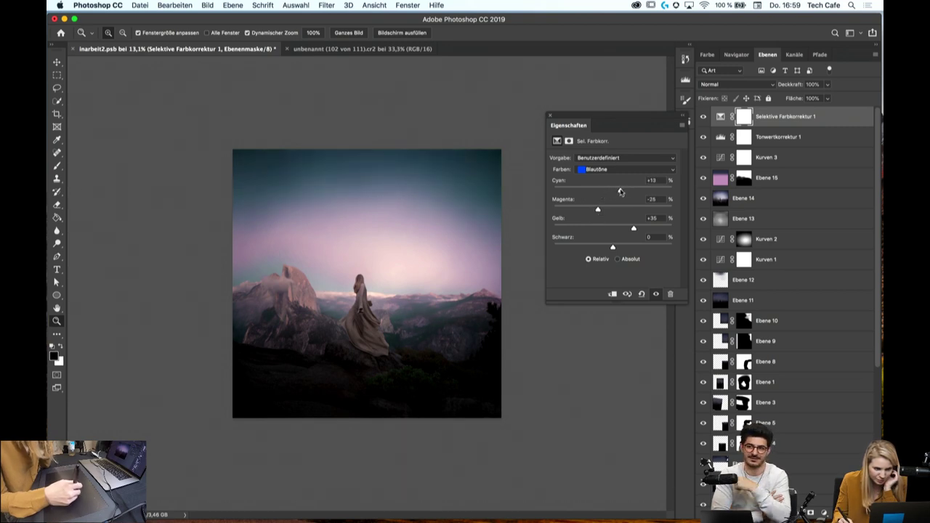
pyautogui.moveTo(622, 191); pyautogui.dragTo(614, 194)
pyautogui.moveTo(624, 192); pyautogui.dragTo(620, 192)
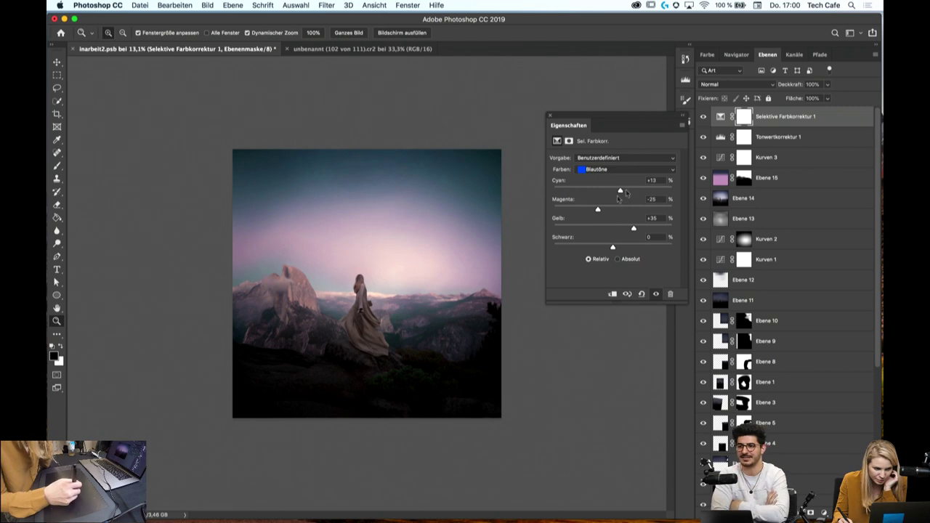
pyautogui.keyDown('alt'); pyautogui.click(459, 270); pyautogui.keyUp('alt')
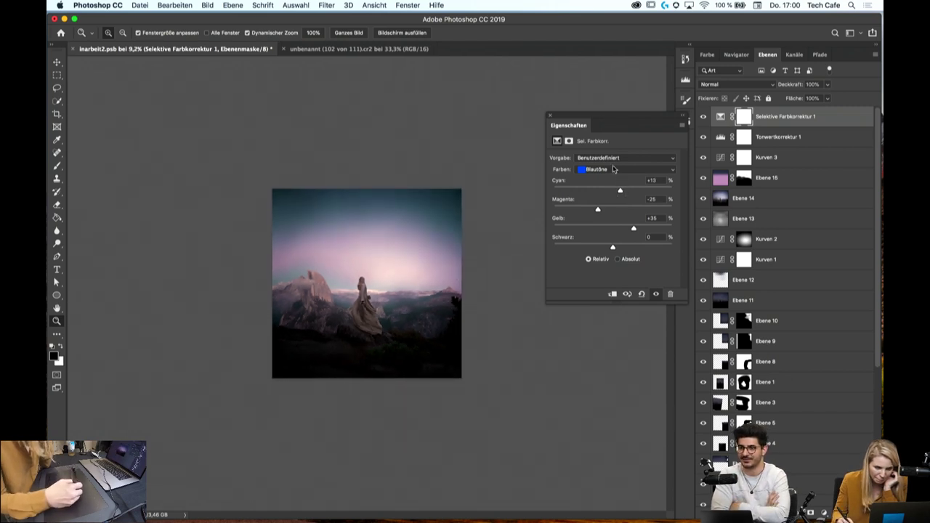
# Set the magentas to Cyan +75, Magenta -3 and Yellow +90
pyautogui.click(614, 169)
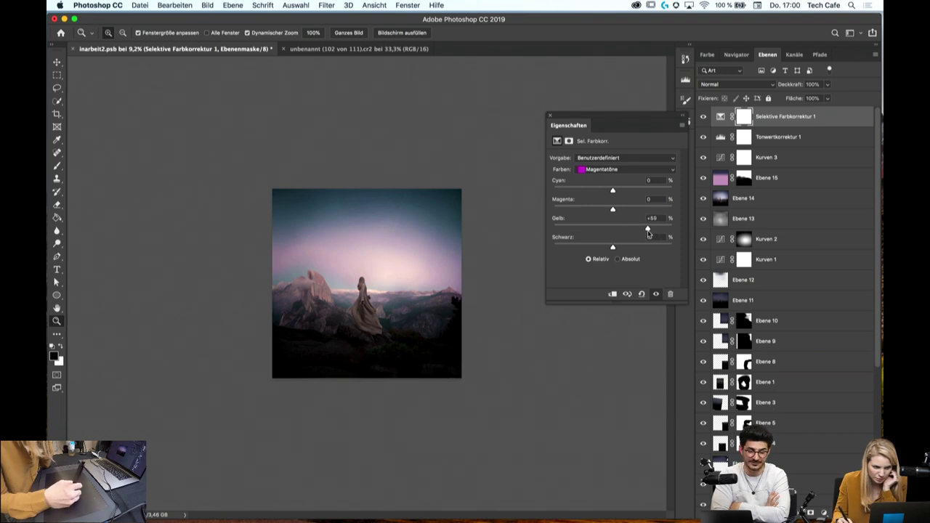
pyautogui.moveTo(648, 231); pyautogui.dragTo(646, 231)
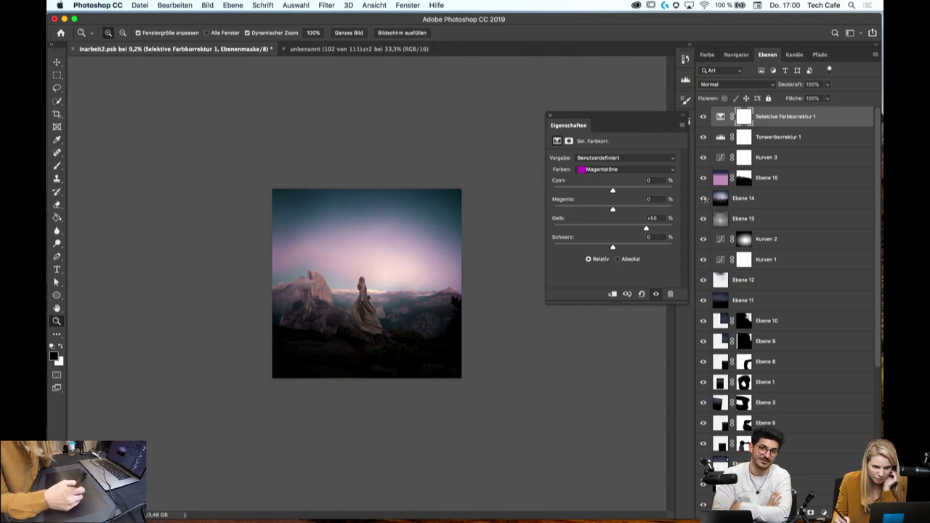
pyautogui.click(590, 210)
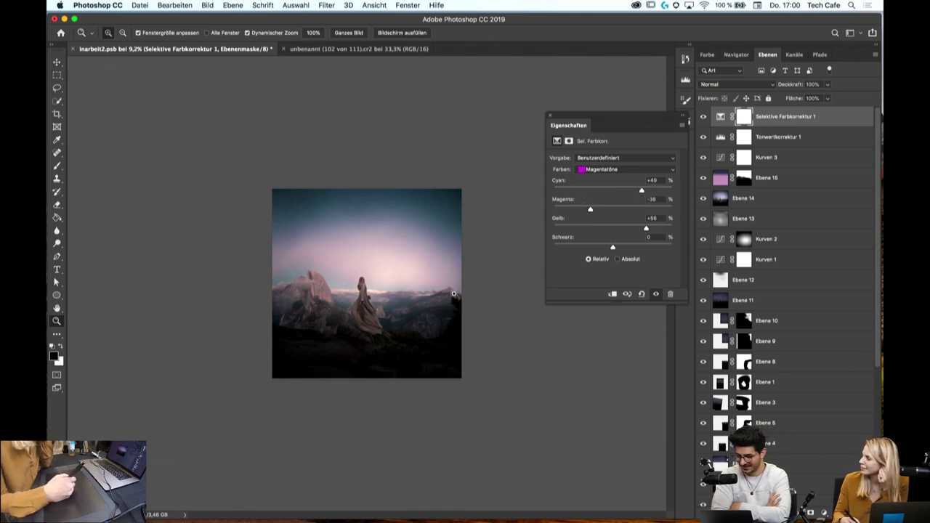
pyautogui.moveTo(434, 283); pyautogui.dragTo(468, 289)
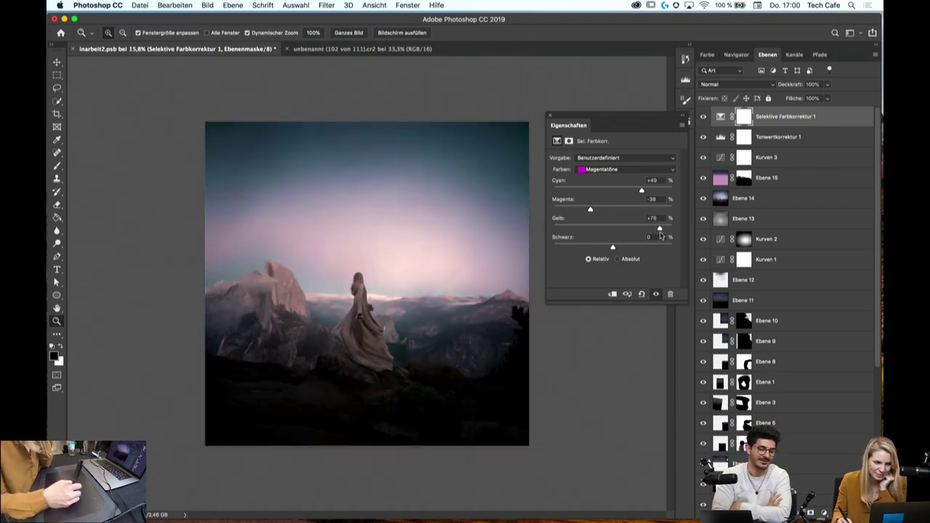
pyautogui.moveTo(661, 235); pyautogui.dragTo(662, 235)
pyautogui.moveTo(590, 210); pyautogui.dragTo(610, 211)
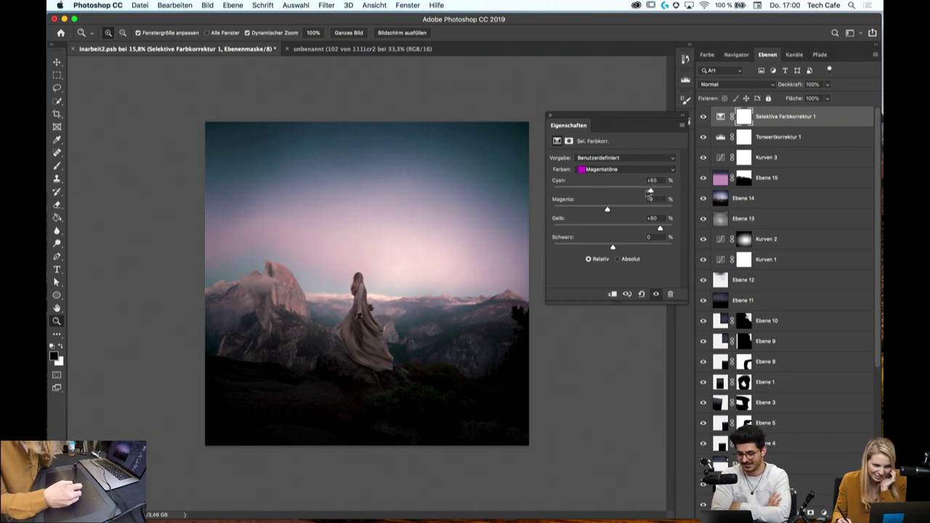
pyautogui.moveTo(629, 196); pyautogui.dragTo(646, 196)
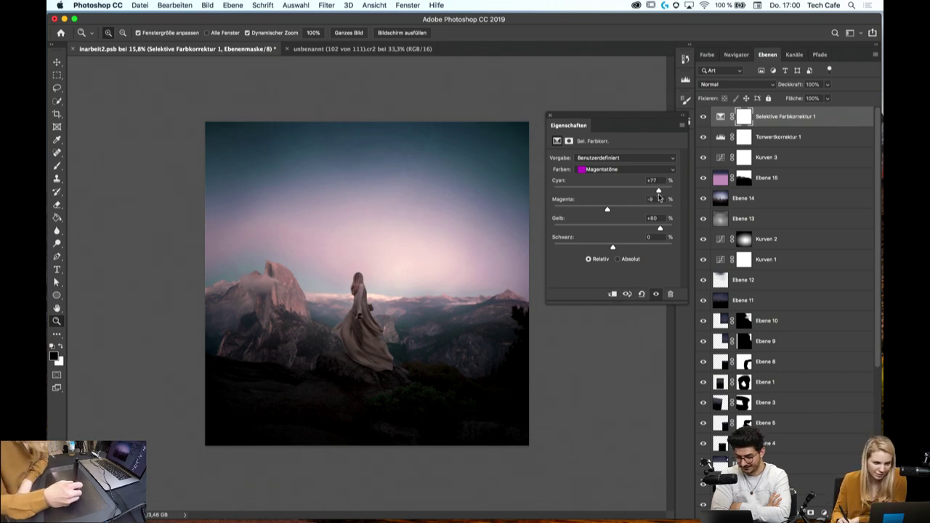
pyautogui.moveTo(646, 192); pyautogui.dragTo(601, 192)
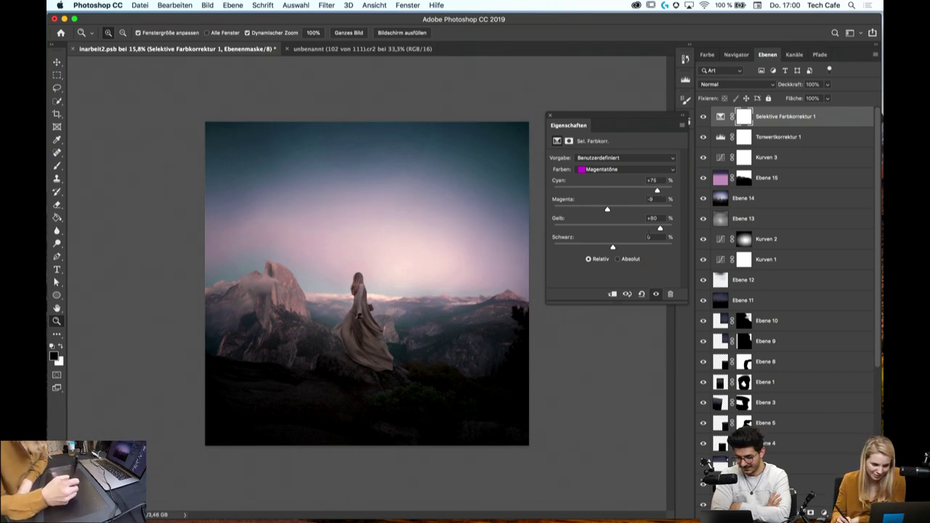
pyautogui.moveTo(439, 284)
pyautogui.mouseDown()
pyautogui.moveTo(420, 293)
pyautogui.moveTo(451, 305)
pyautogui.mouseUp()
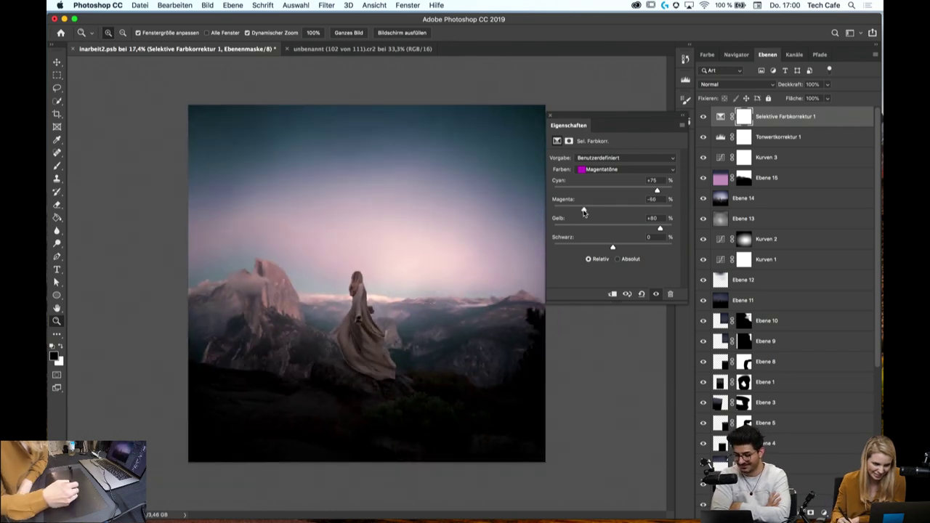
pyautogui.moveTo(583, 211); pyautogui.dragTo(608, 215)
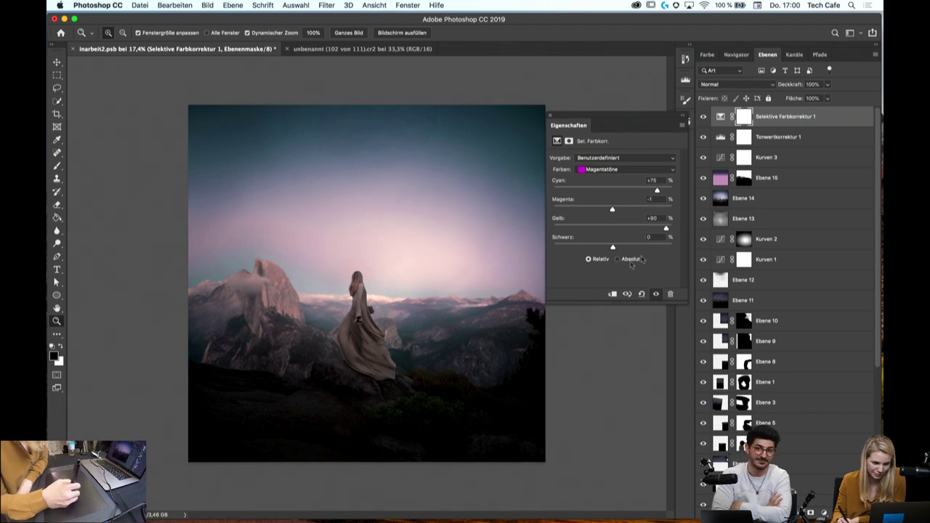
pyautogui.scroll(-2, 598, 220)
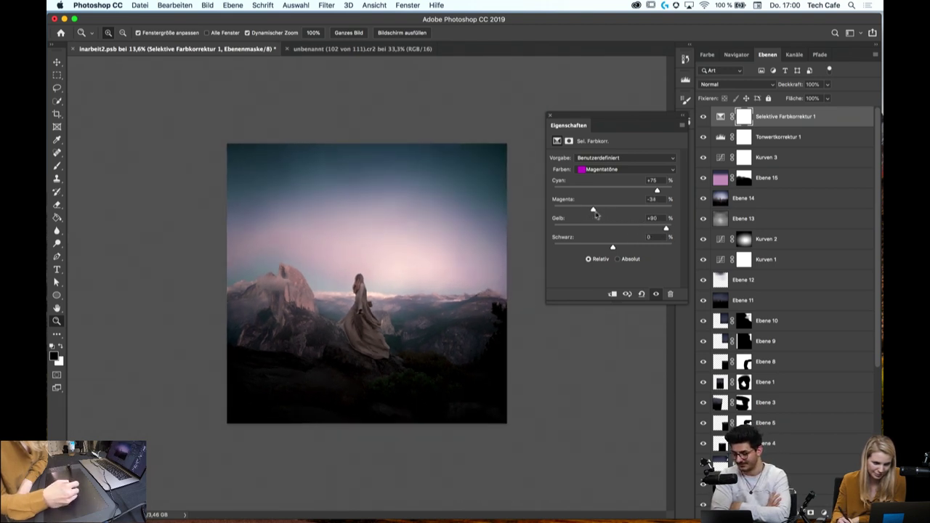
pyautogui.moveTo(611, 213); pyautogui.dragTo(613, 213)
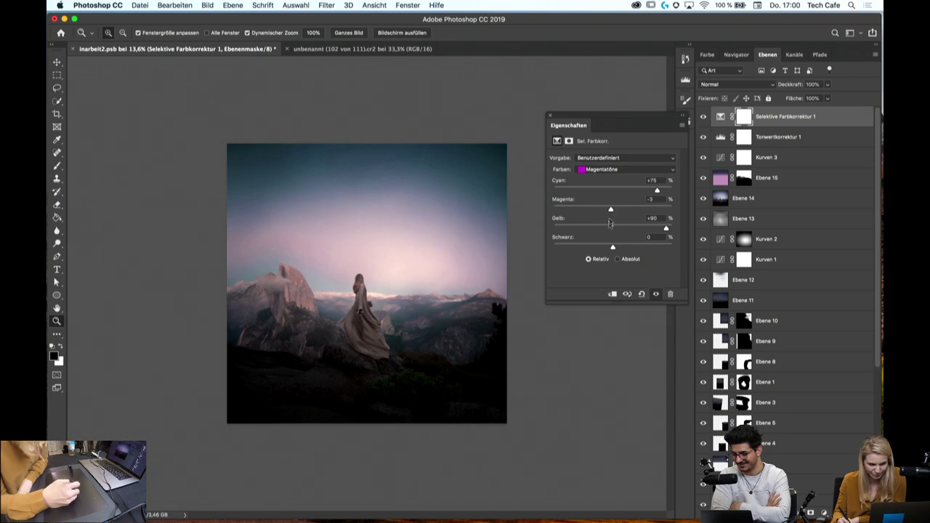
pyautogui.click(606, 170)
# Set the whites (Weiß) to Cyan -23, Magenta +7 and Yellow +18
pyautogui.click(601, 176)
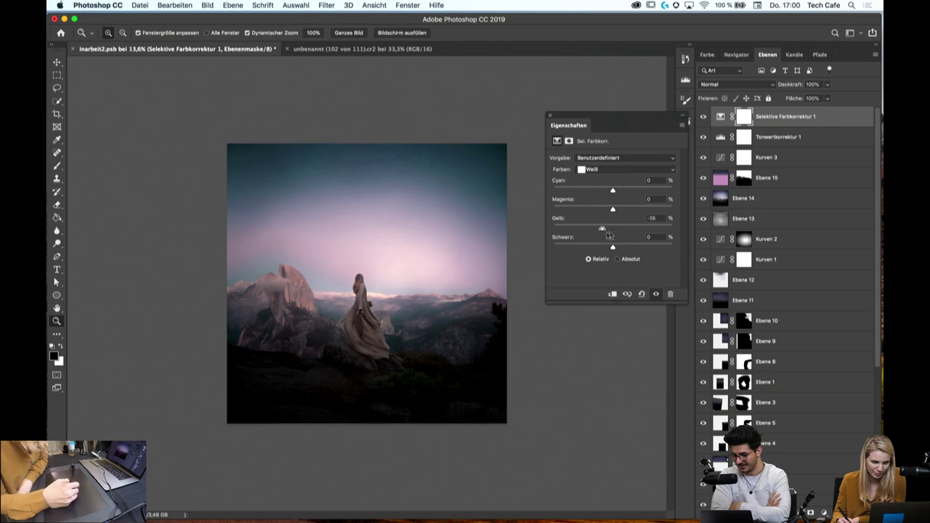
pyautogui.moveTo(600, 231); pyautogui.dragTo(625, 231)
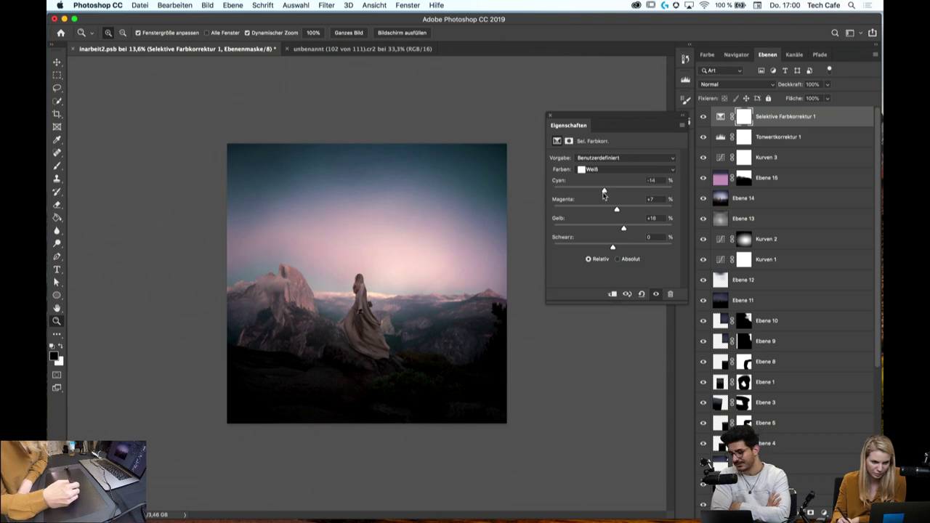
pyautogui.moveTo(621, 192); pyautogui.dragTo(604, 192)
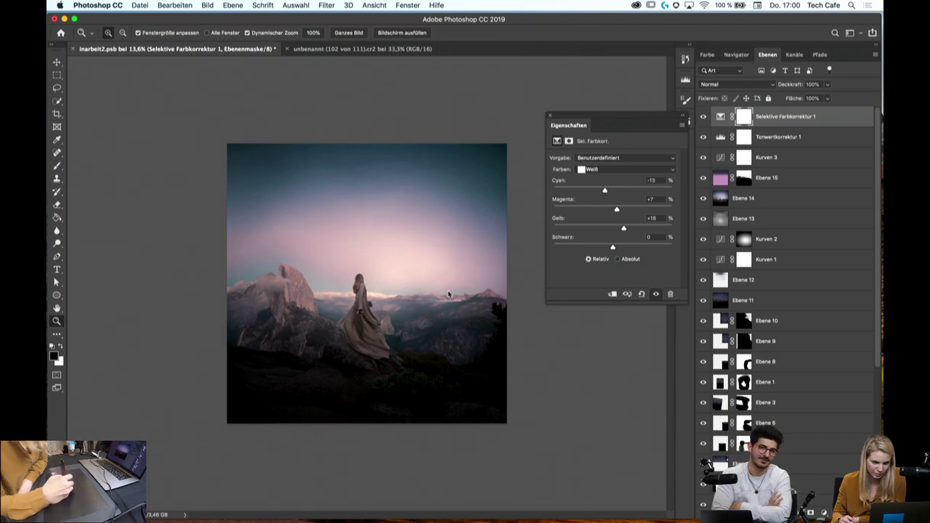
pyautogui.moveTo(453, 297)
pyautogui.mouseDown()
pyautogui.moveTo(428, 283)
pyautogui.moveTo(458, 287)
pyautogui.mouseUp()
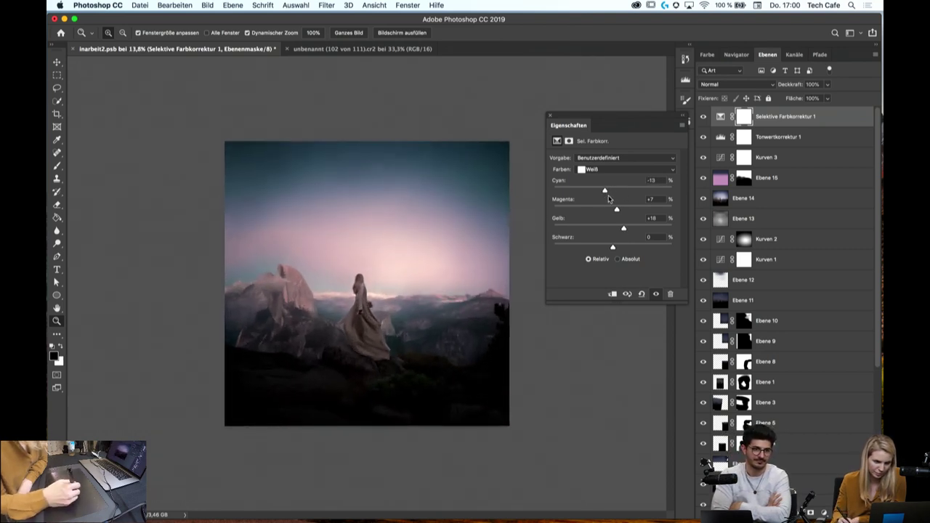
pyautogui.moveTo(603, 193); pyautogui.dragTo(601, 195)
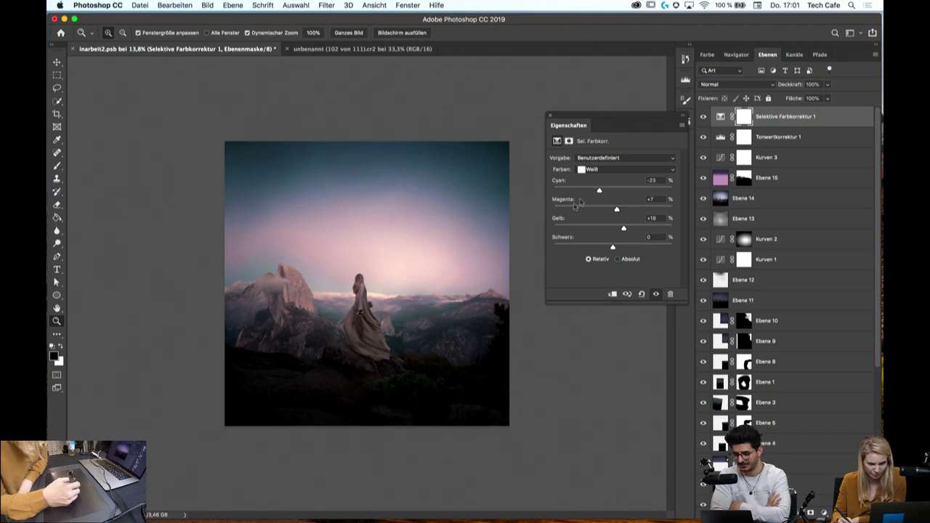
pyautogui.press('super+0')
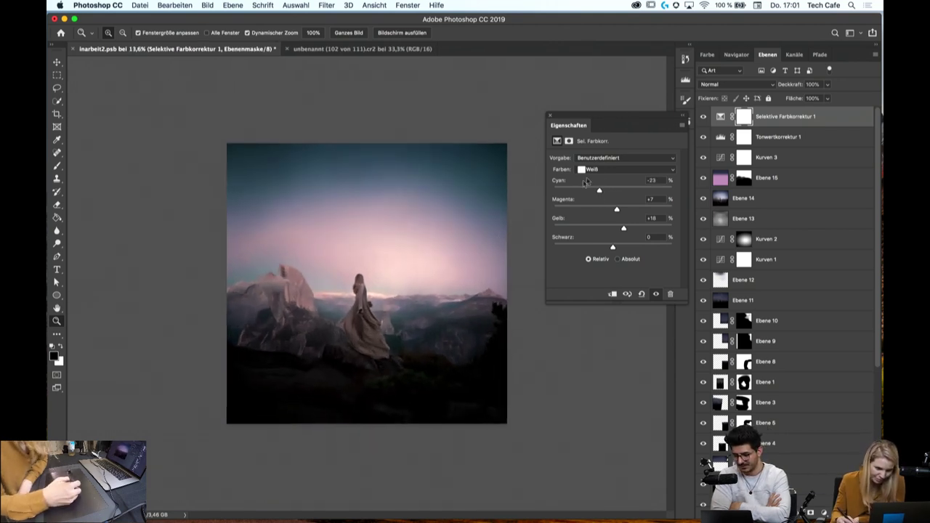
pyautogui.click(590, 169)
pyautogui.click(590, 179)
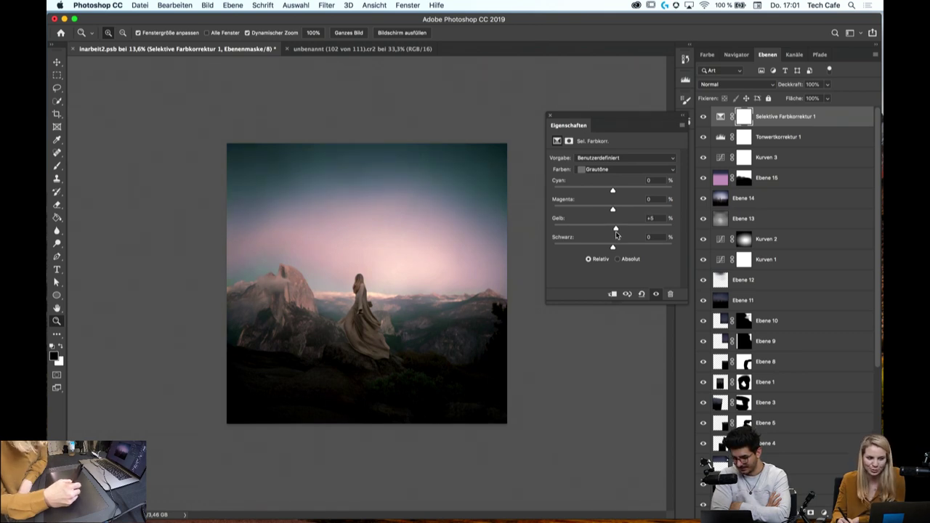
# Set the neutrals (Grautöne) to Cyan +3, Magenta +7 and Yellow +8
pyautogui.moveTo(621, 232); pyautogui.dragTo(613, 234)
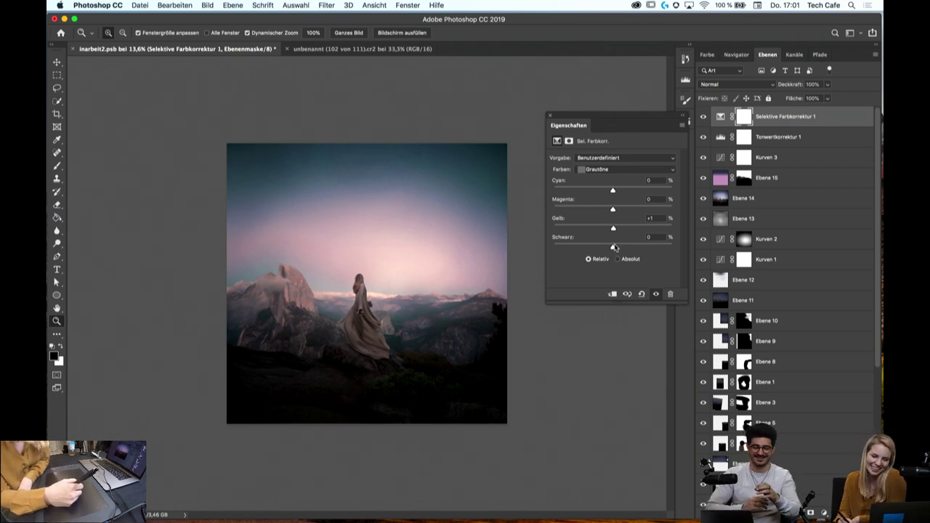
pyautogui.moveTo(432, 286)
pyautogui.mouseDown()
pyautogui.moveTo(422, 284)
pyautogui.moveTo(447, 285)
pyautogui.mouseUp()
pyautogui.moveTo(613, 212); pyautogui.dragTo(615, 212)
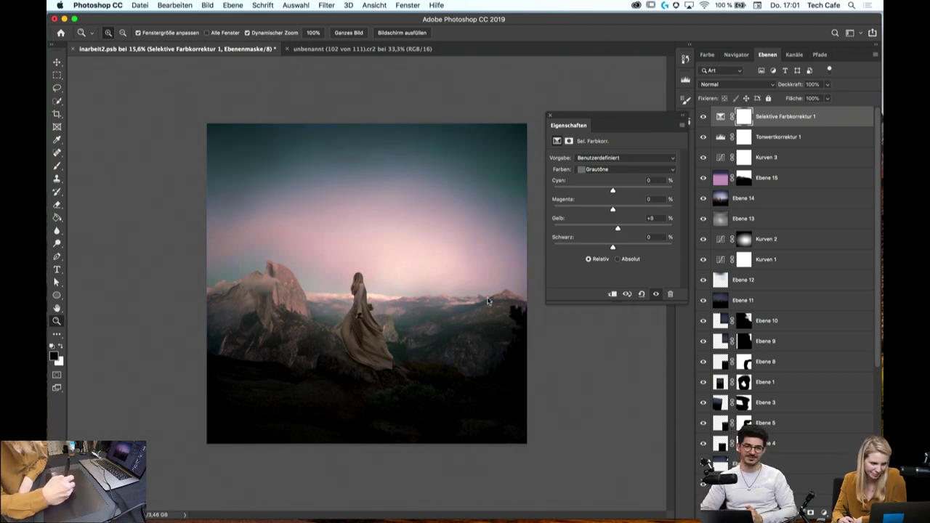
pyautogui.scroll(-3, 485, 276)
pyautogui.scroll(3, 472, 284)
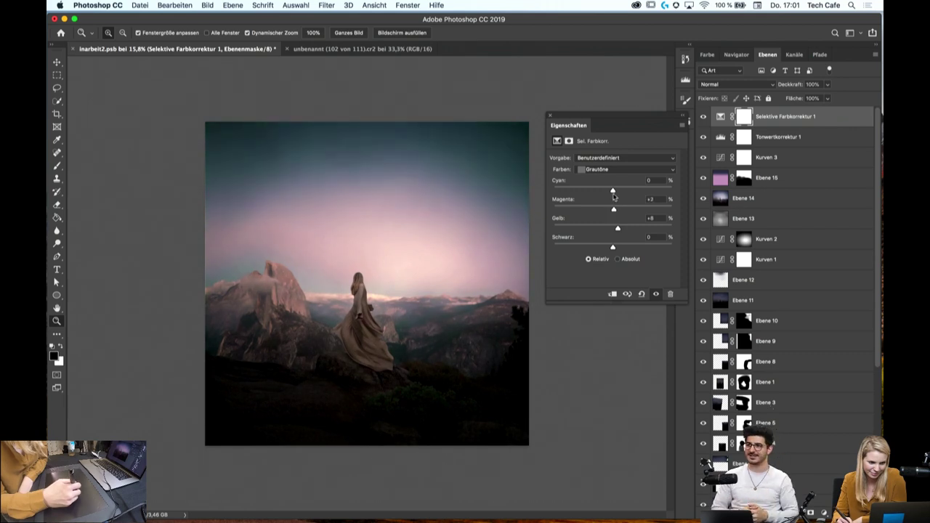
pyautogui.moveTo(616, 193); pyautogui.dragTo(610, 194)
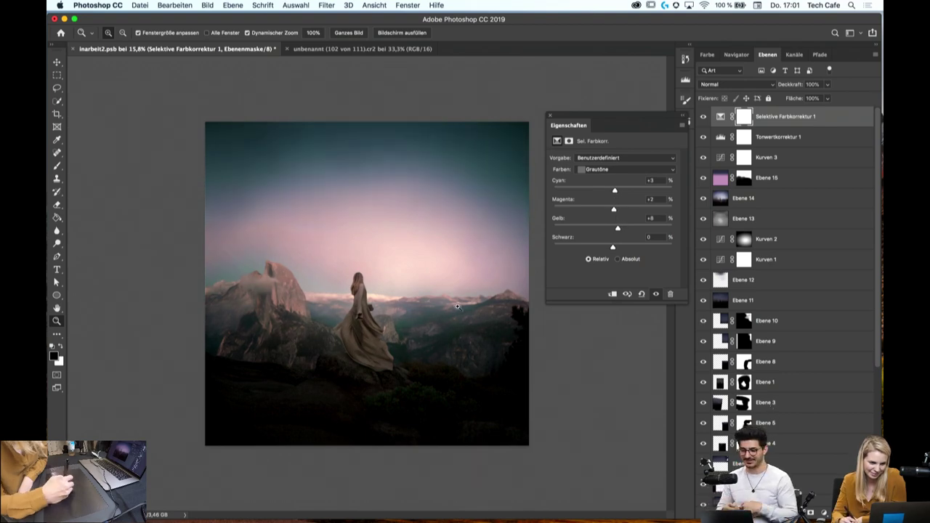
# Fill the canvas surround black, then white, and zoom in slightly on the image
pyautogui.scroll(-3, 429, 320)
pyautogui.scroll(2, 429, 320)
pyautogui.scroll(3, 420, 320)
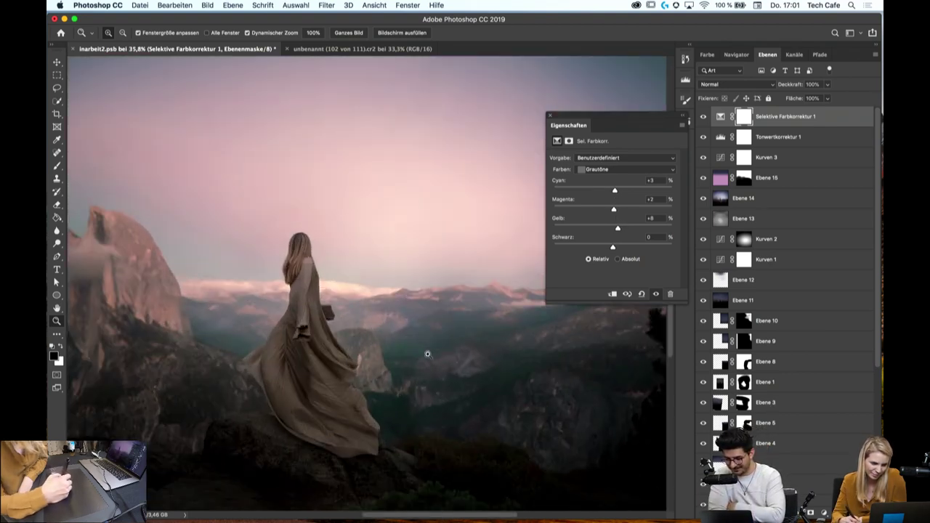
pyautogui.scroll(-3, 450, 349)
pyautogui.scroll(3, 406, 337)
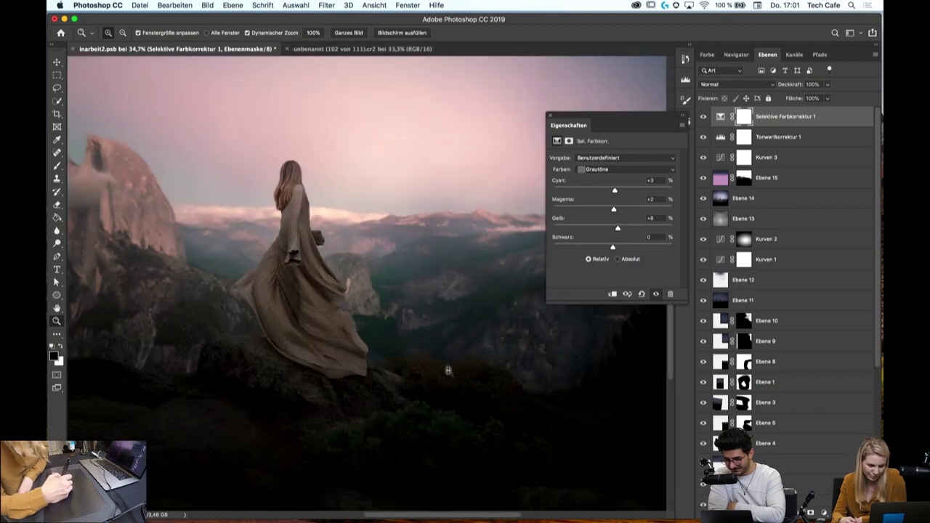
pyautogui.scroll(-3, 430, 335)
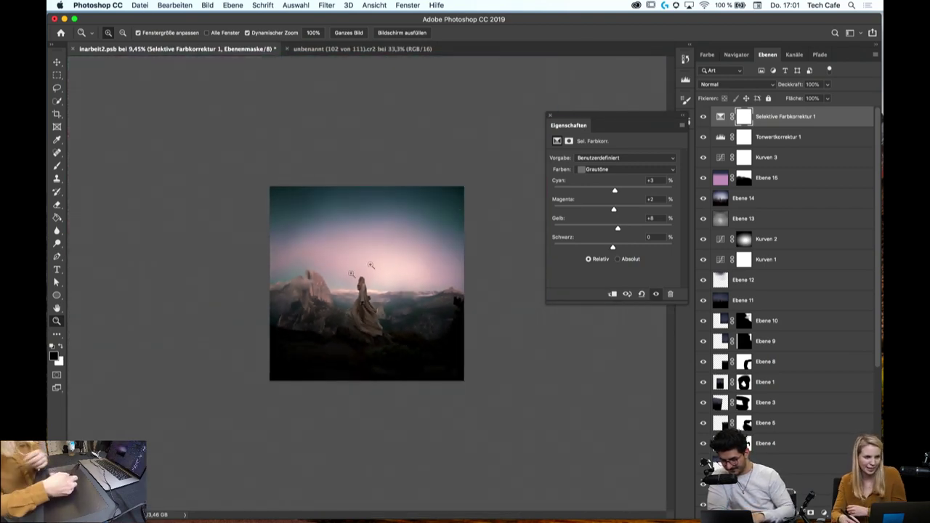
pyautogui.press('g')
pyautogui.keyDown('shift'); pyautogui.click(243, 270); pyautogui.keyUp('shift')
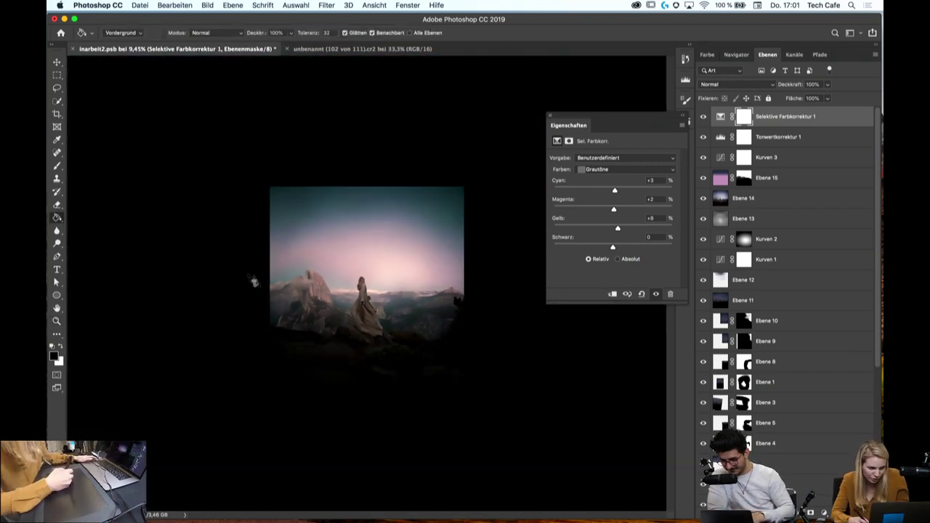
pyautogui.press('x')
pyautogui.keyDown('shift'); pyautogui.click(195, 297); pyautogui.keyUp('shift')
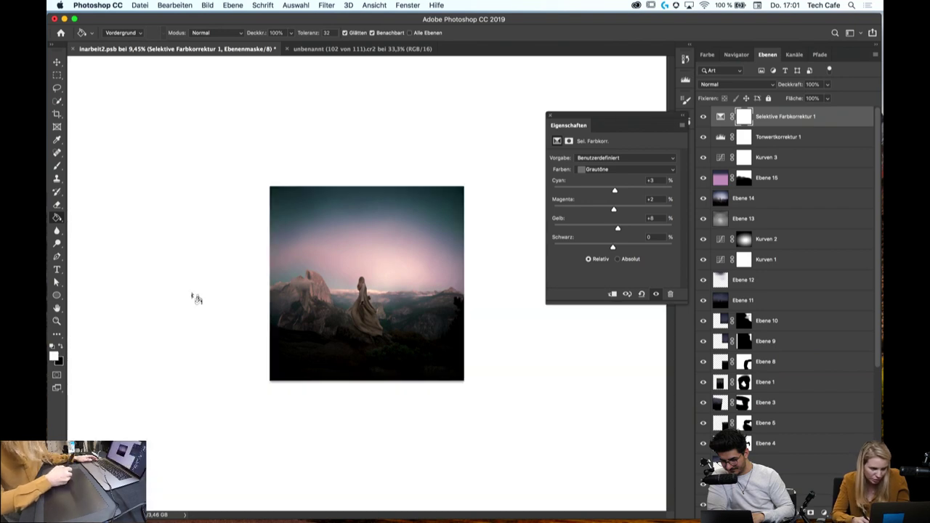
pyautogui.press('z')
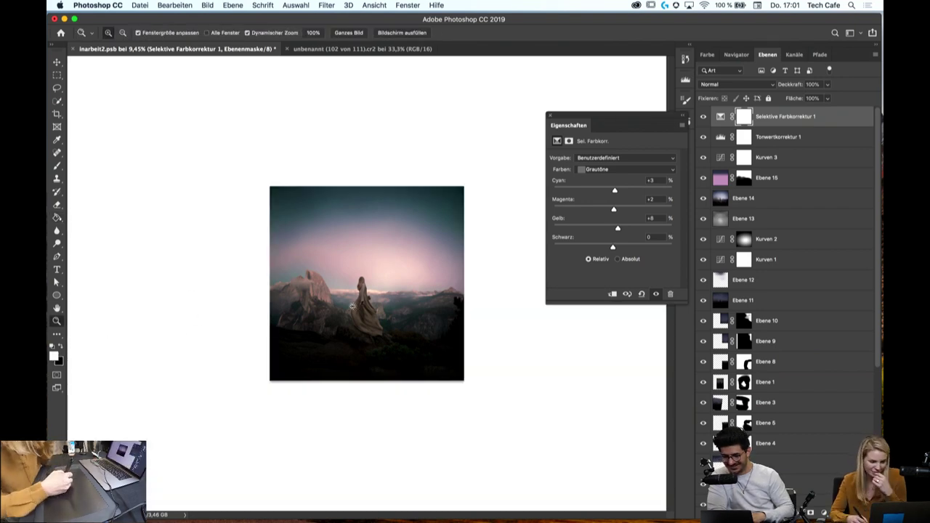
pyautogui.click(367, 313)
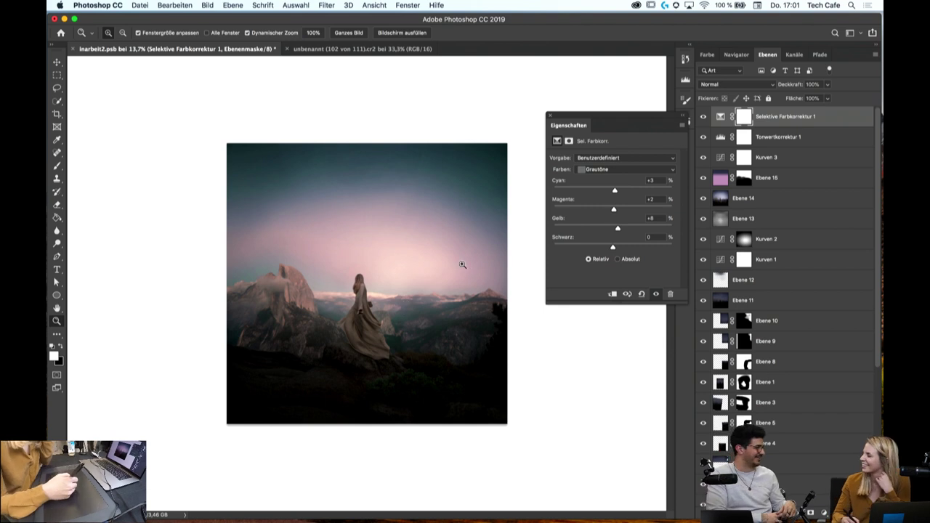
# Set the blacks (Schwarz) to Cyan +5 and Yellow -2 to cool the shadows
pyautogui.click(592, 168)
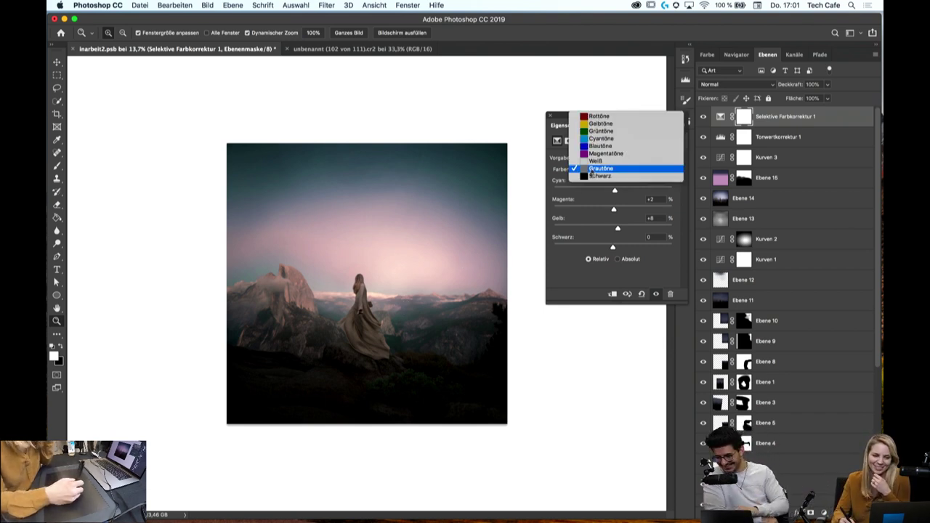
pyautogui.click(593, 178)
pyautogui.moveTo(615, 228); pyautogui.dragTo(618, 214)
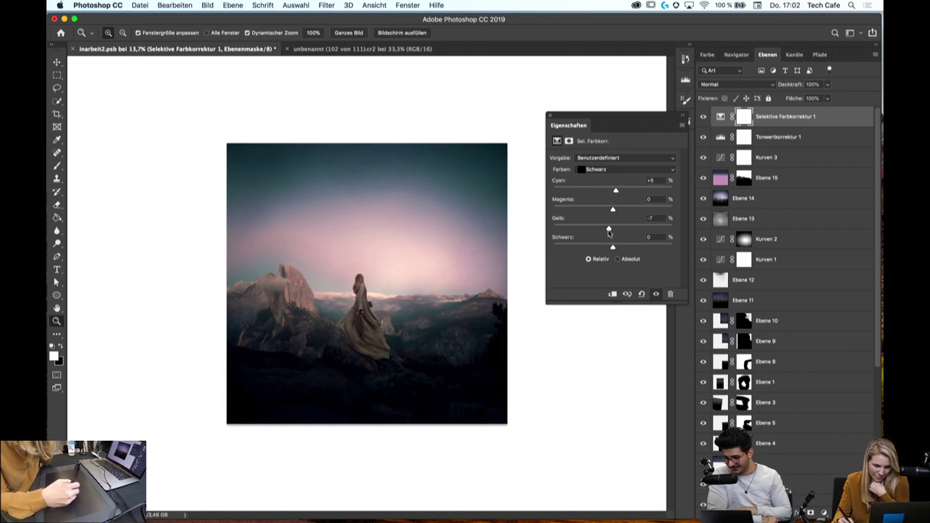
pyautogui.moveTo(609, 229); pyautogui.dragTo(613, 230)
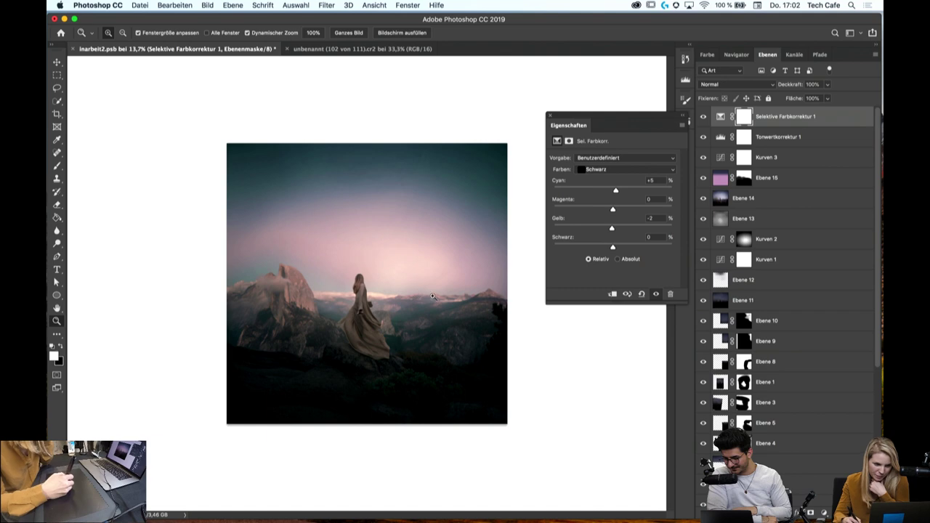
pyautogui.moveTo(433, 296); pyautogui.dragTo(410, 362)
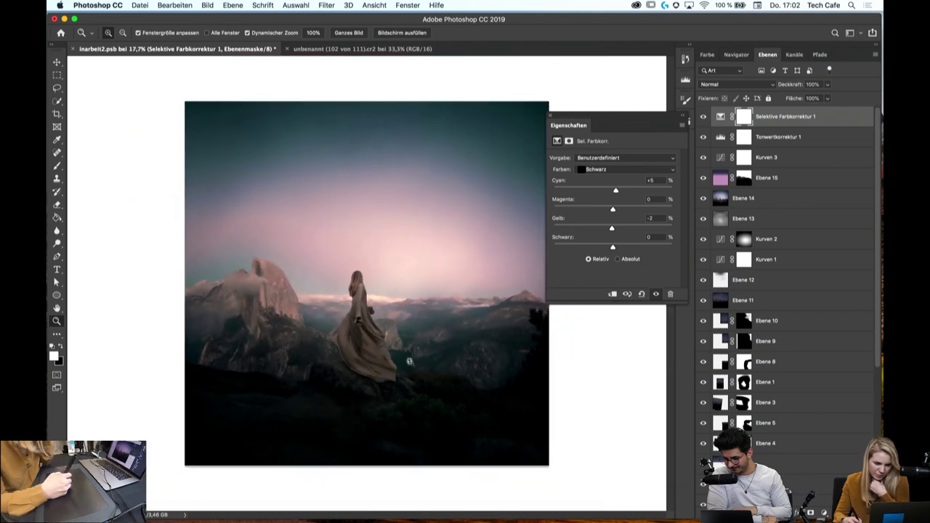
pyautogui.moveTo(409, 361); pyautogui.dragTo(592, 356)
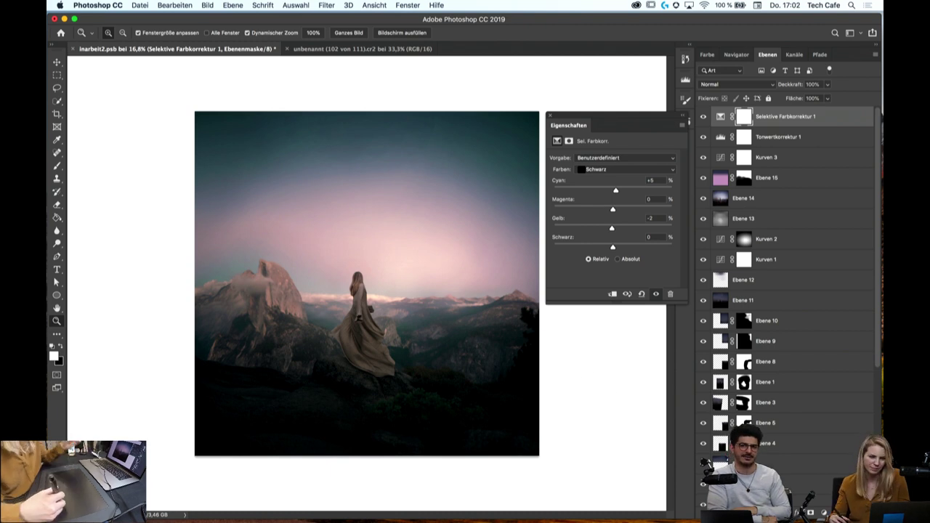
# Add Kurven 4 and lift its RGB curve with two points
pyautogui.click(824, 512)
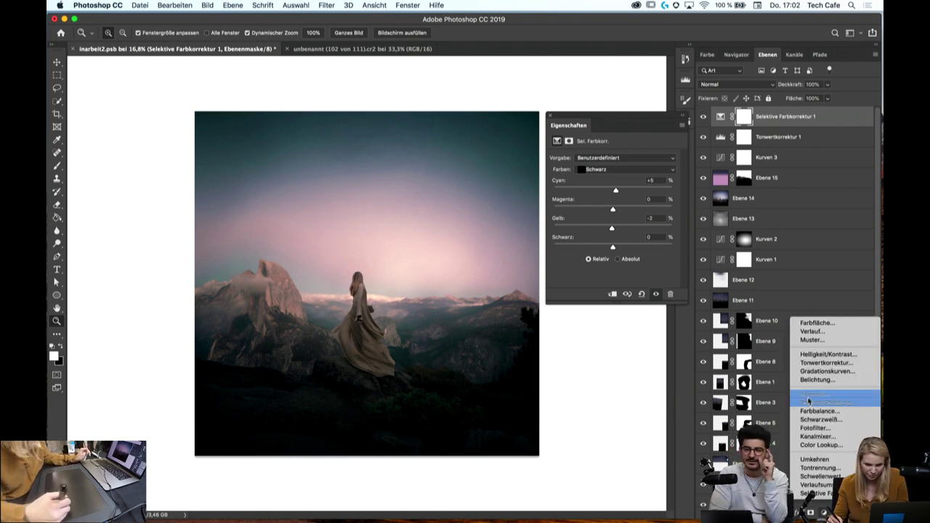
pyautogui.click(817, 371)
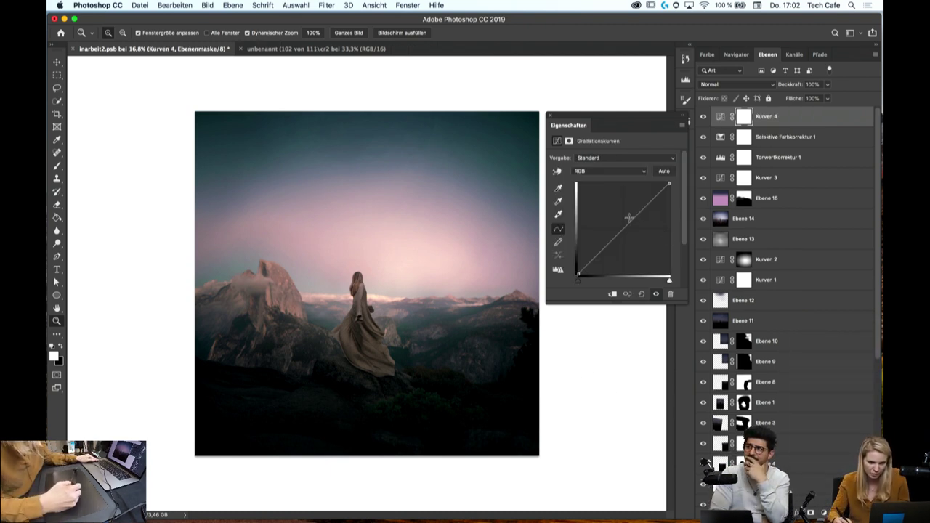
pyautogui.moveTo(629, 217); pyautogui.dragTo(627, 217)
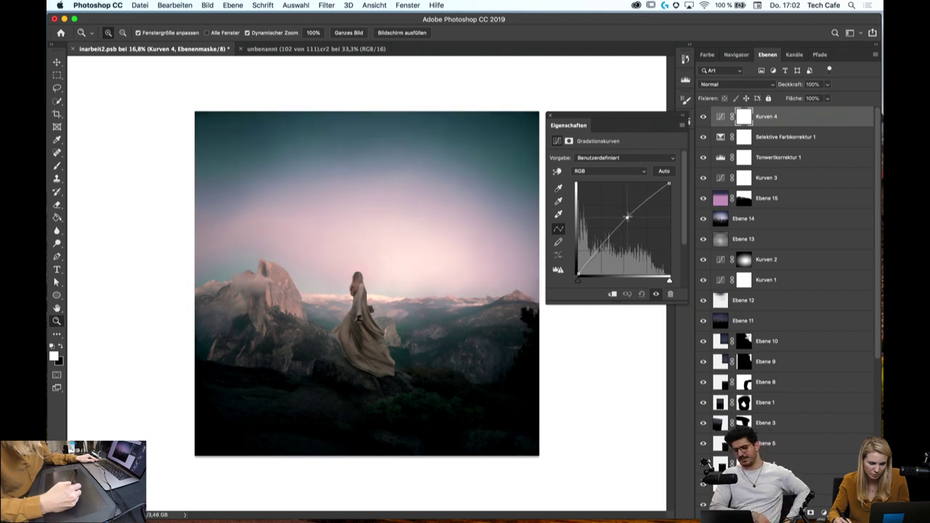
pyautogui.click(639, 205)
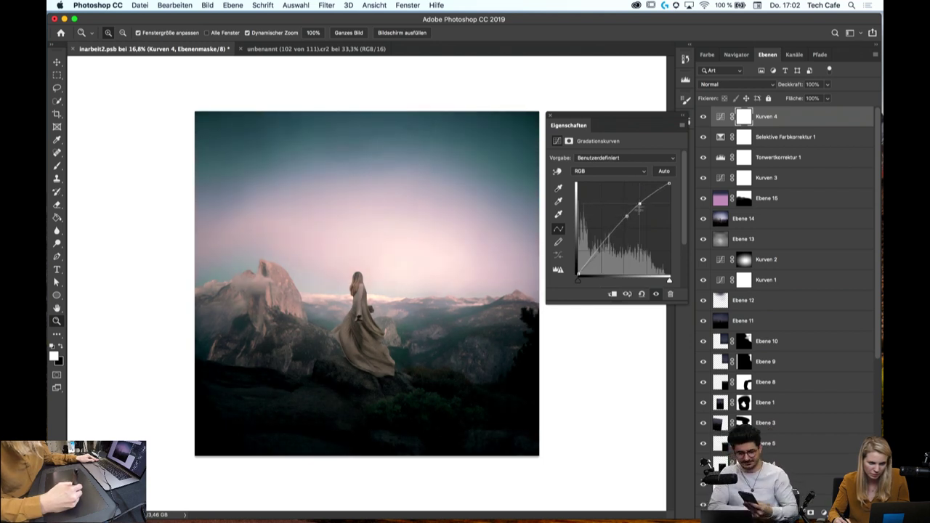
pyautogui.moveTo(627, 216)
pyautogui.mouseDown()
pyautogui.moveTo(640, 208)
pyautogui.moveTo(622, 229)
pyautogui.mouseUp()
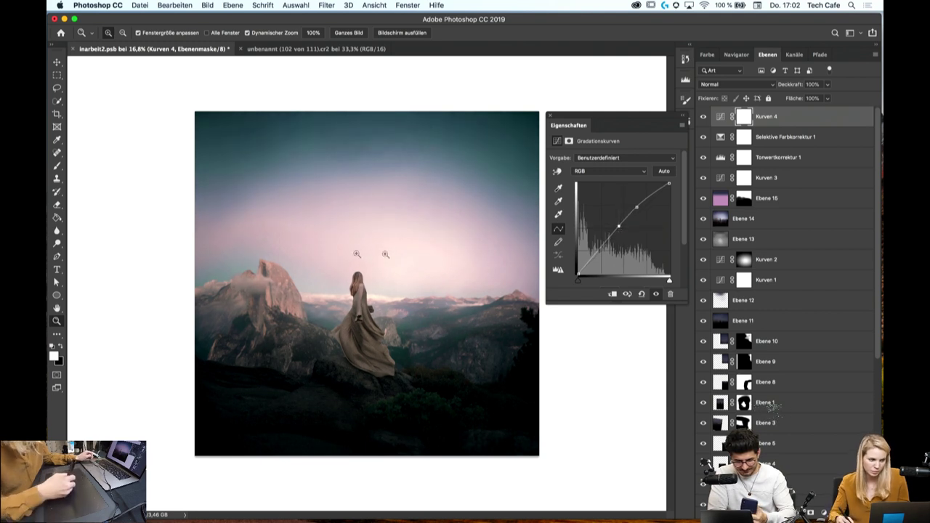
# Fill the Kurven 4 mask black with the Paint Bucket
pyautogui.click(60, 218)
pyautogui.click(60, 348)
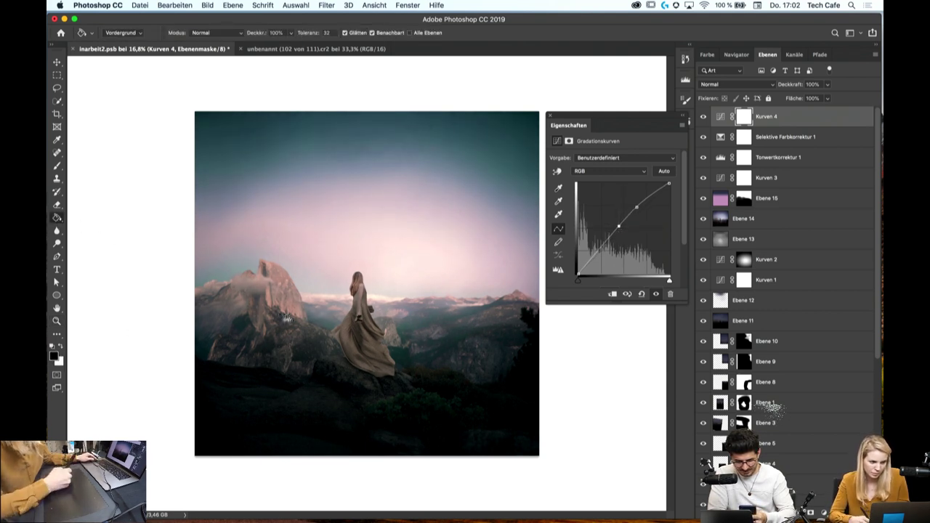
pyautogui.click(284, 316)
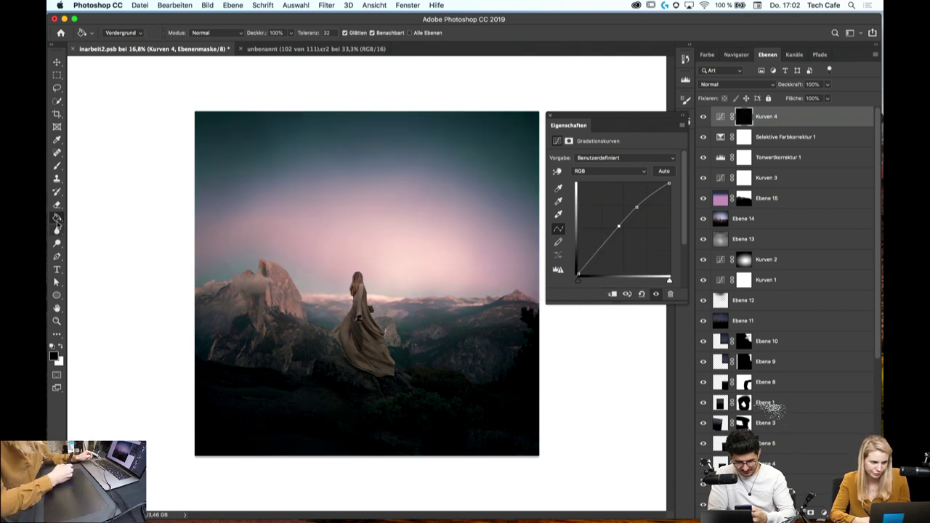
# Draw a white radial gradient from the woman outward in the Kurven 4 mask
pyautogui.click(56, 218)
pyautogui.click(95, 217)
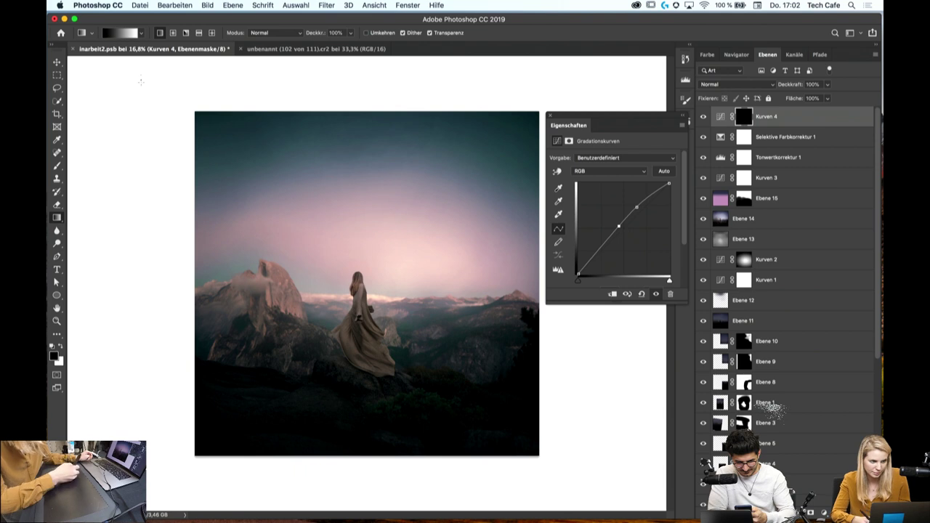
pyautogui.click(173, 34)
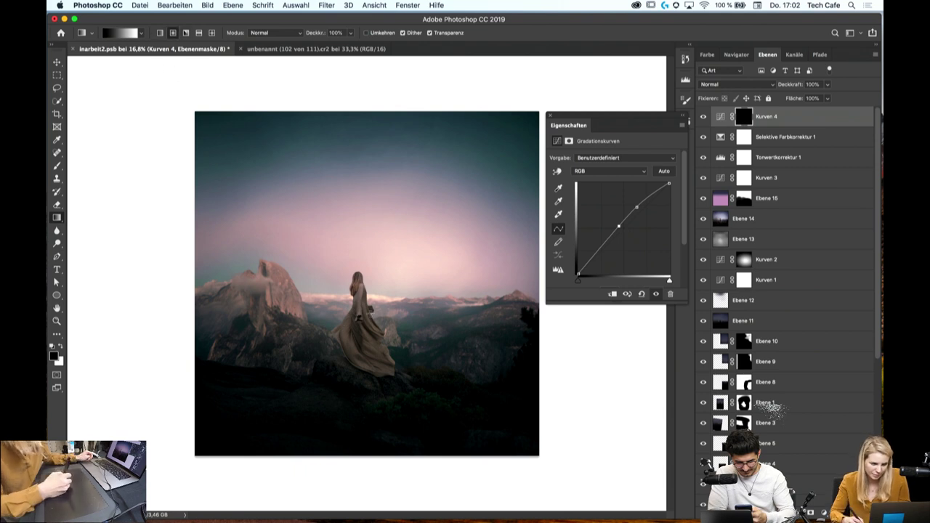
pyautogui.moveTo(342, 366); pyautogui.dragTo(359, 351)
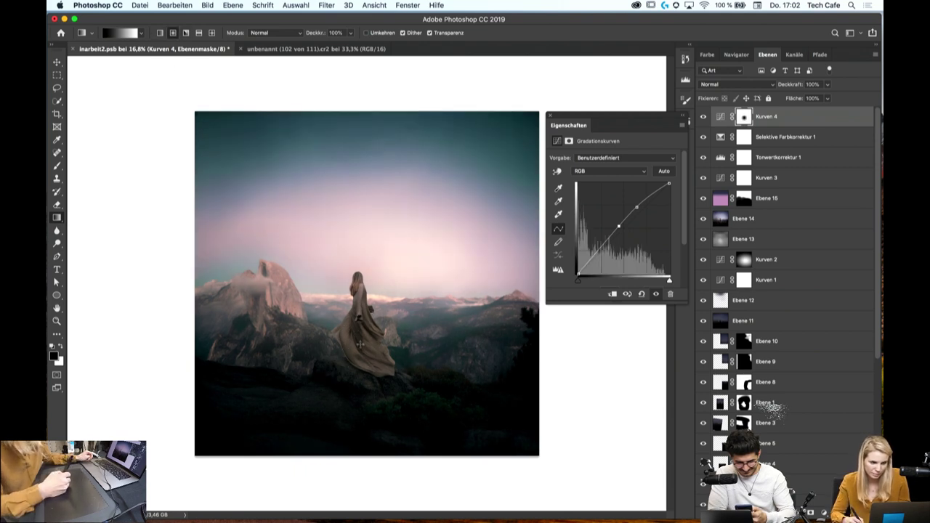
pyautogui.hotkey('ctrl', 'z')
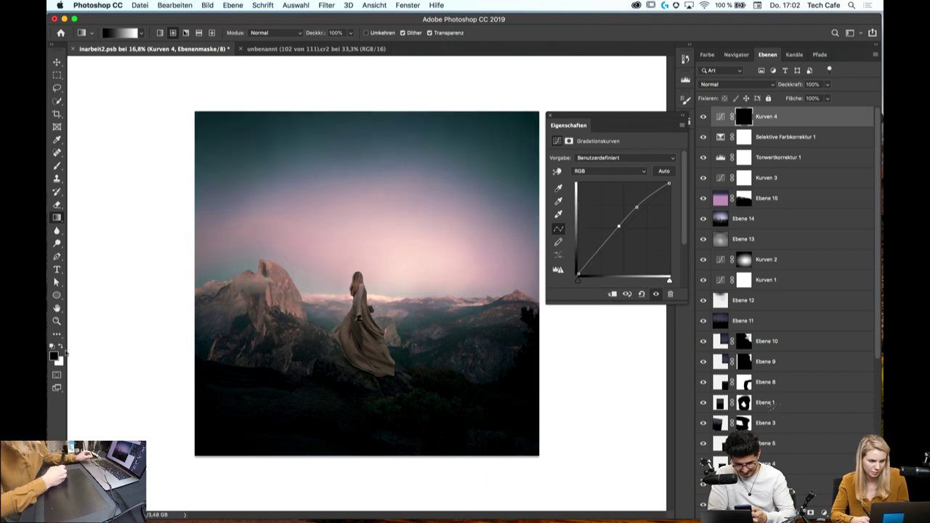
pyautogui.click(62, 349)
pyautogui.moveTo(359, 316); pyautogui.dragTo(324, 376)
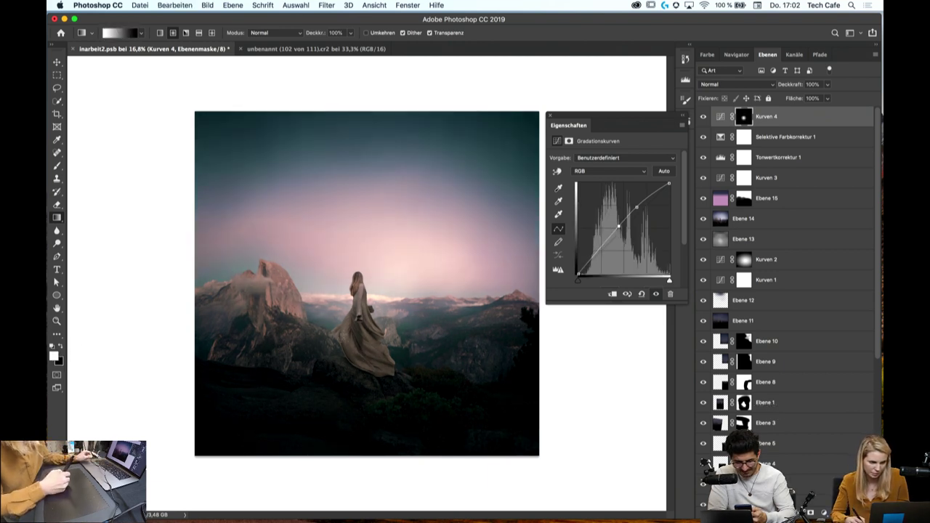
pyautogui.moveTo(350, 314); pyautogui.dragTo(298, 378)
pyautogui.moveTo(363, 314); pyautogui.dragTo(245, 427)
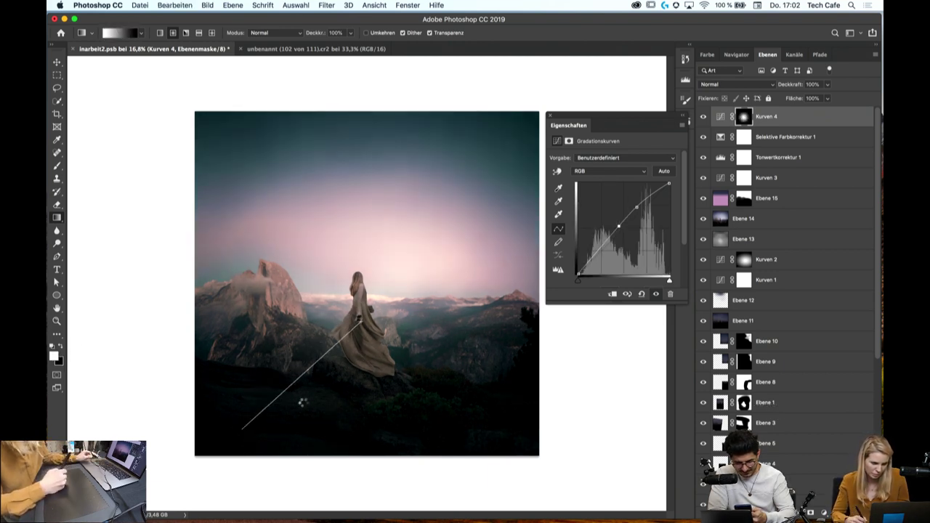
pyautogui.moveTo(371, 309); pyautogui.dragTo(233, 441)
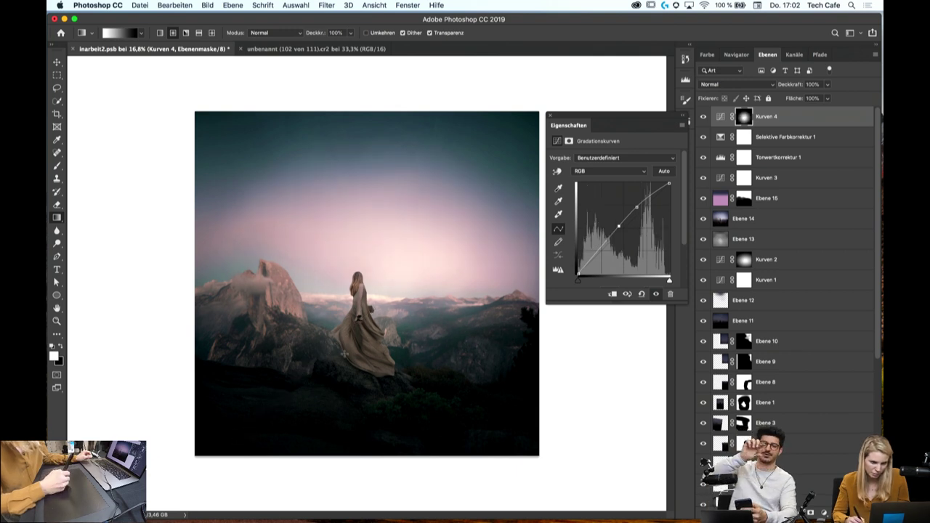
# Stretch Kurven 4's radial glow mask to about 153% width and 120% height
pyautogui.press('z')
pyautogui.hotkey('ctrl', '-')
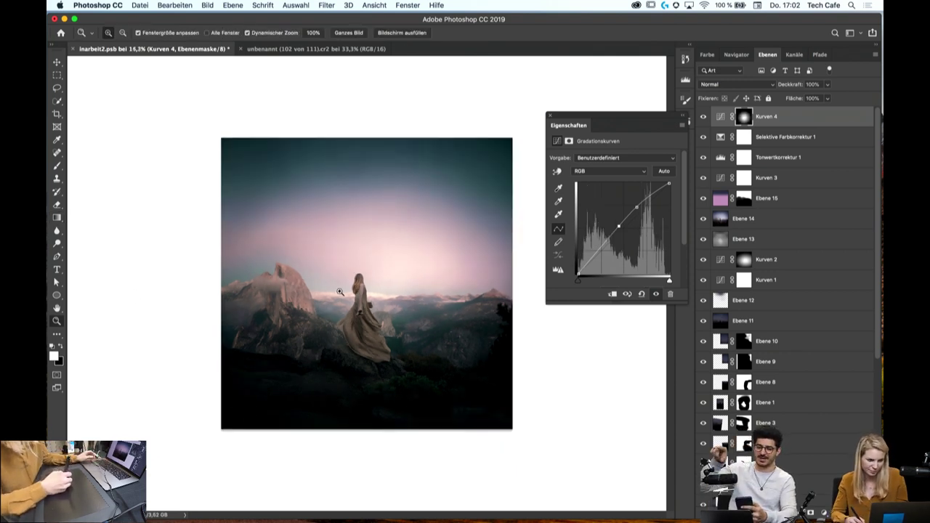
pyautogui.hotkey('ctrl', 't')
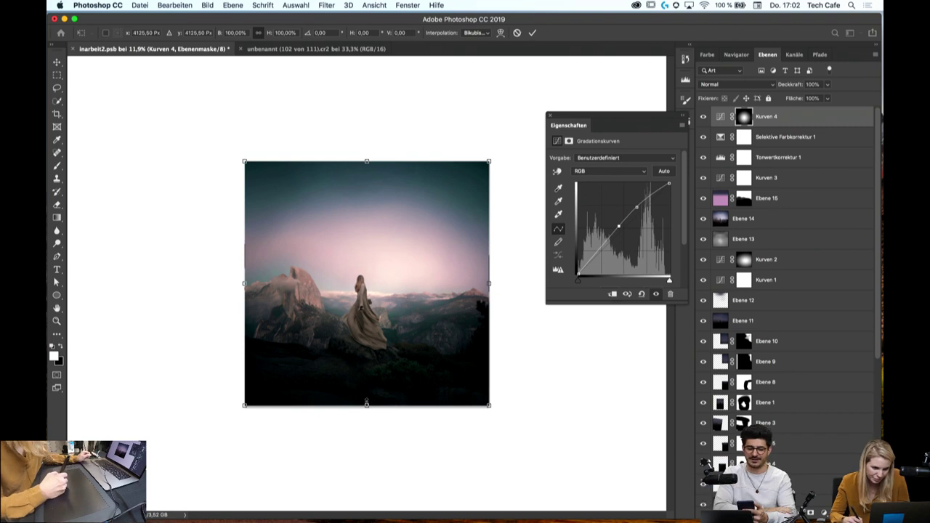
pyautogui.moveTo(366, 406); pyautogui.dragTo(366, 454)
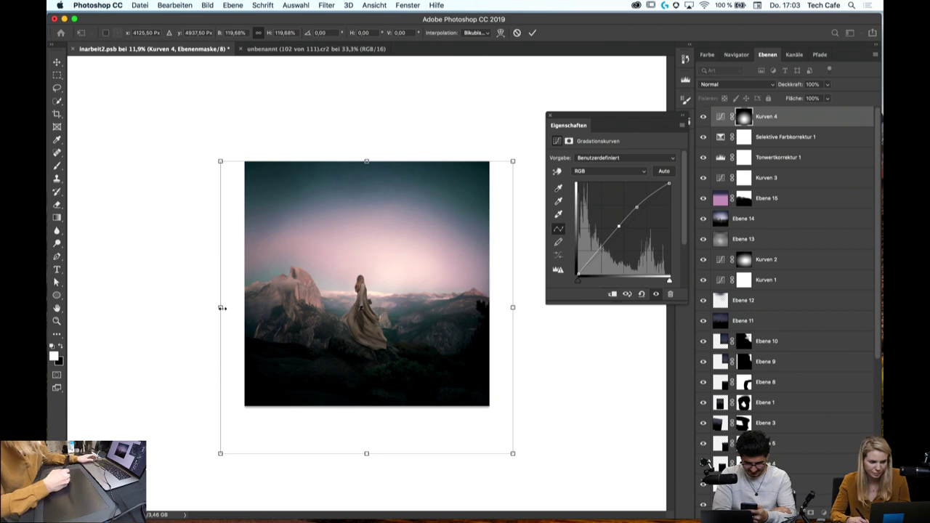
pyautogui.moveTo(222, 307); pyautogui.dragTo(179, 307)
pyautogui.moveTo(513, 308); pyautogui.dragTo(567, 308)
pyautogui.moveTo(404, 214)
pyautogui.mouseDown()
pyautogui.moveTo(394, 206)
pyautogui.moveTo(384, 221)
pyautogui.moveTo(407, 216)
pyautogui.mouseUp()
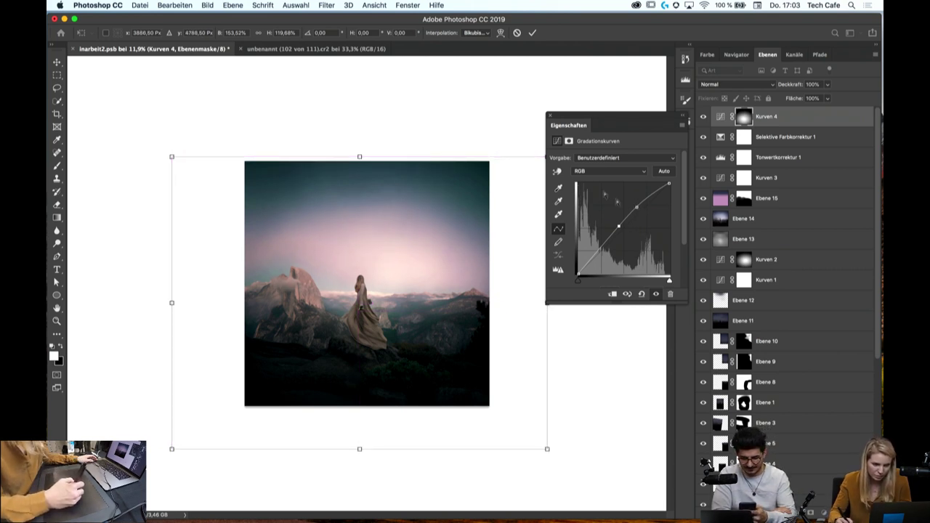
pyautogui.press('Return')
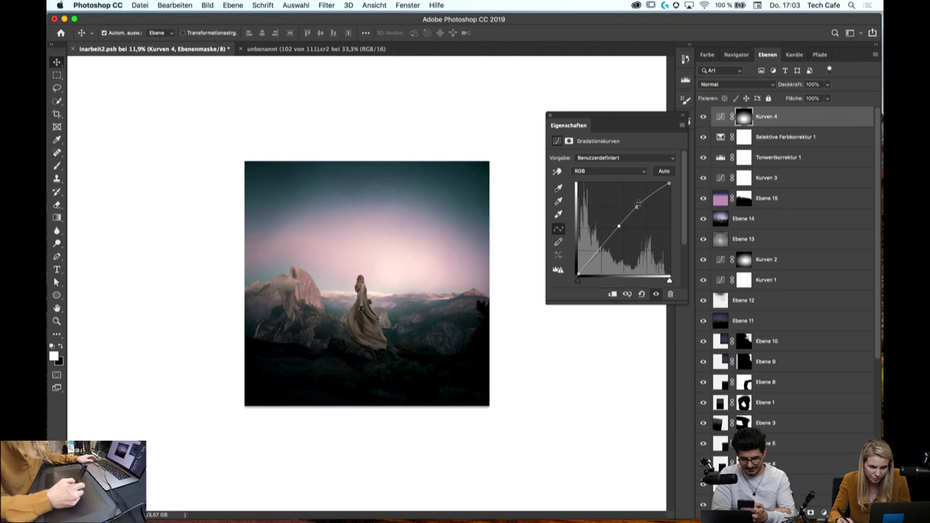
# Raise Kurven 4's upper curve point and lower the midtone point to brighten the rocks
pyautogui.moveTo(637, 208); pyautogui.dragTo(637, 207)
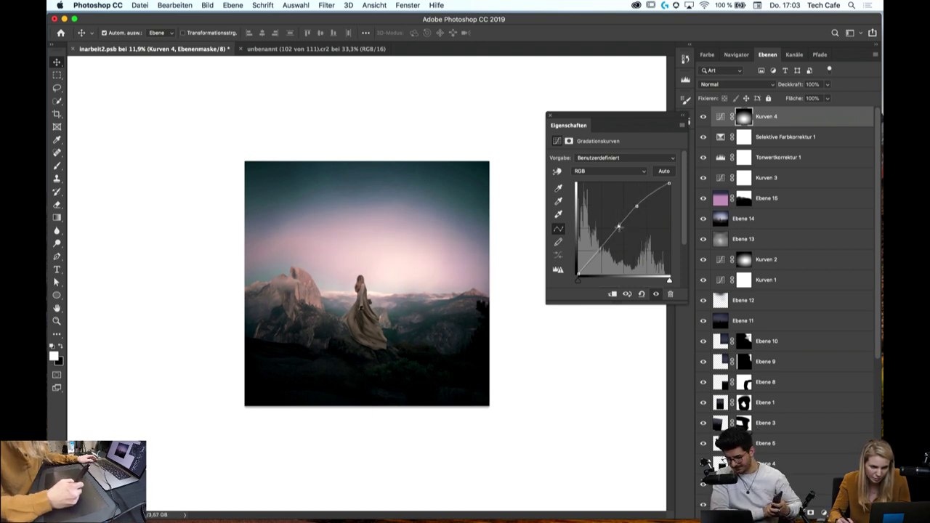
pyautogui.moveTo(620, 231); pyautogui.dragTo(617, 233)
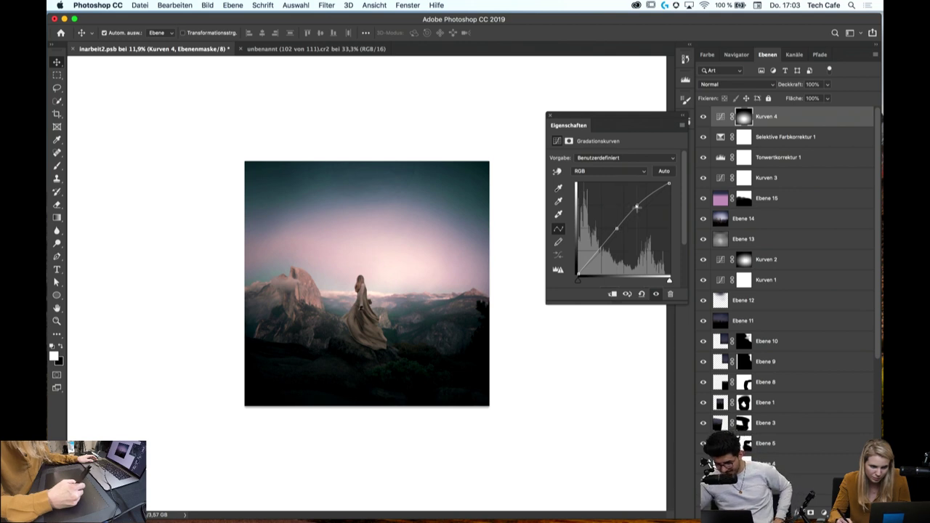
pyautogui.click(635, 207)
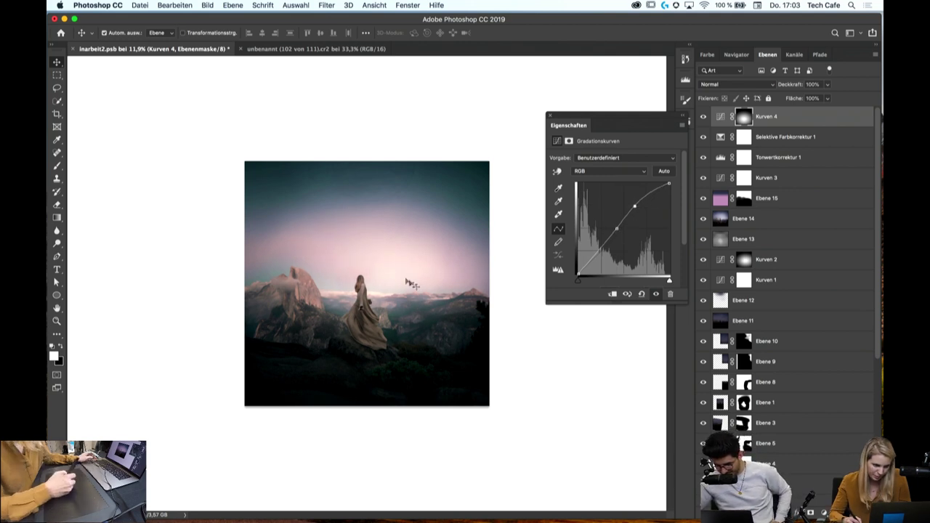
pyautogui.press('z')
pyautogui.moveTo(414, 320)
pyautogui.mouseDown()
pyautogui.moveTo(369, 319)
pyautogui.moveTo(396, 325)
pyautogui.mouseUp()
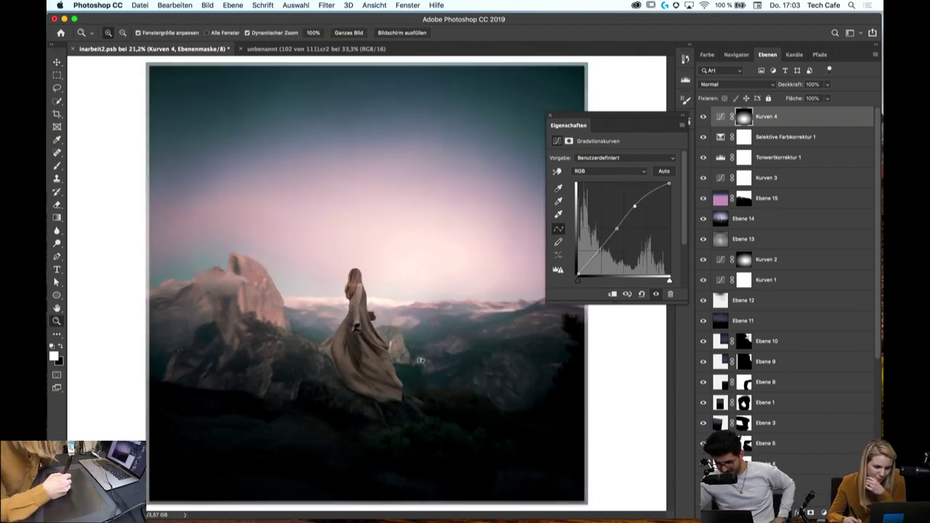
# Change the pasteboard around the image to Mittelgrau and bring up the adjustment layer list
pyautogui.rightClick(183, 290)
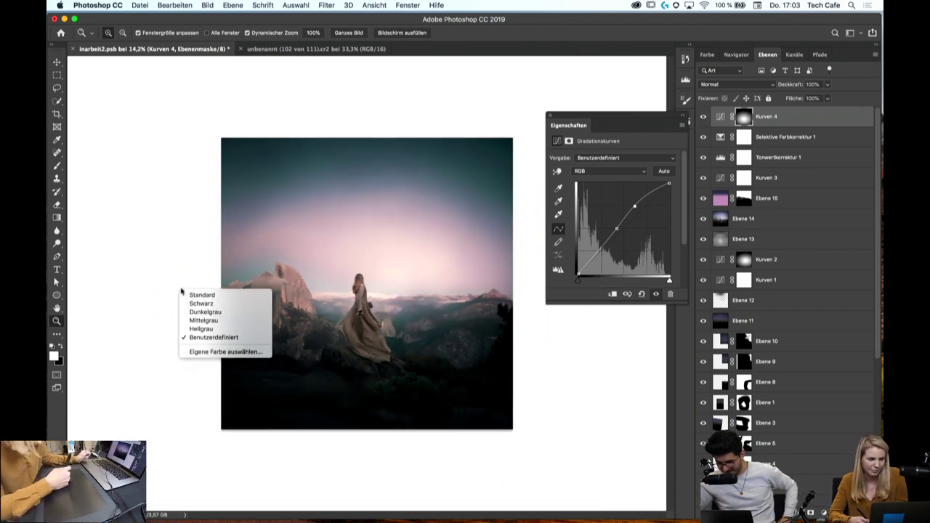
pyautogui.click(208, 310)
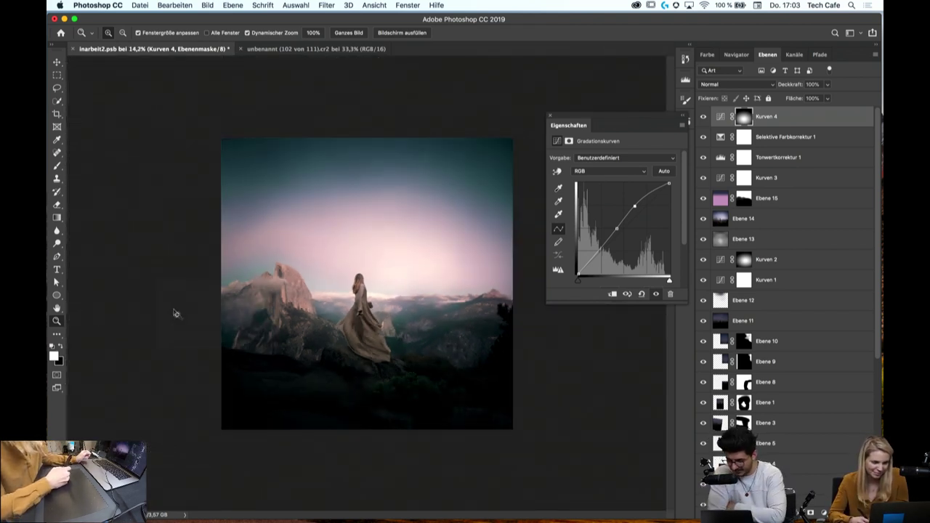
pyautogui.rightClick(164, 286)
pyautogui.click(183, 320)
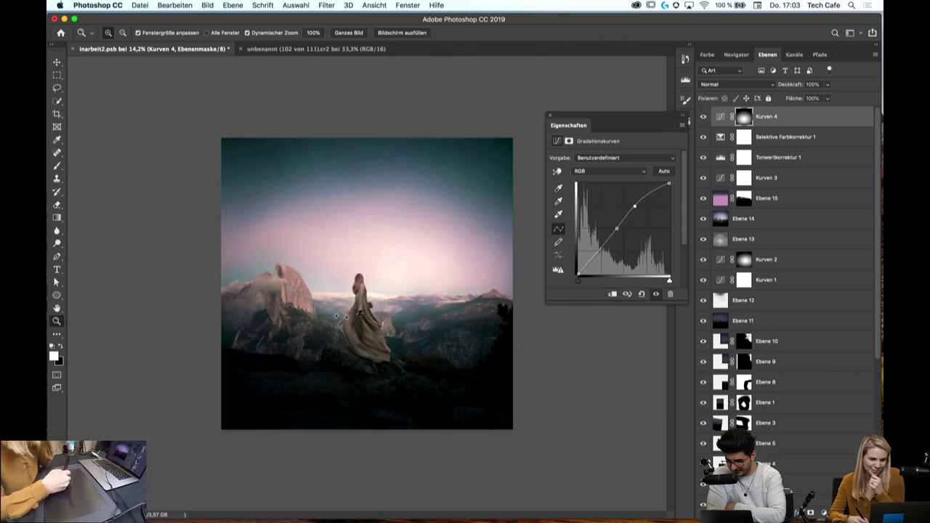
pyautogui.moveTo(370, 291)
pyautogui.mouseDown()
pyautogui.moveTo(400, 346)
pyautogui.moveTo(375, 346)
pyautogui.mouseUp()
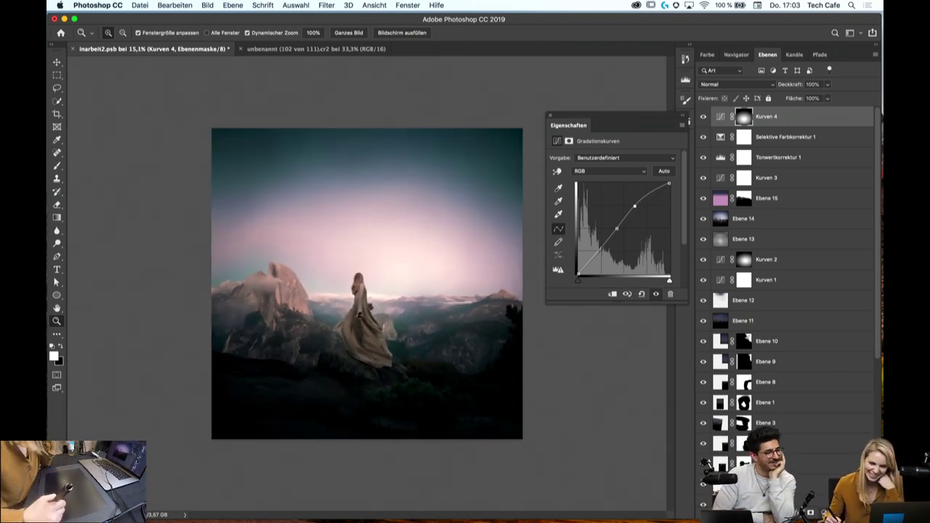
pyautogui.click(824, 511)
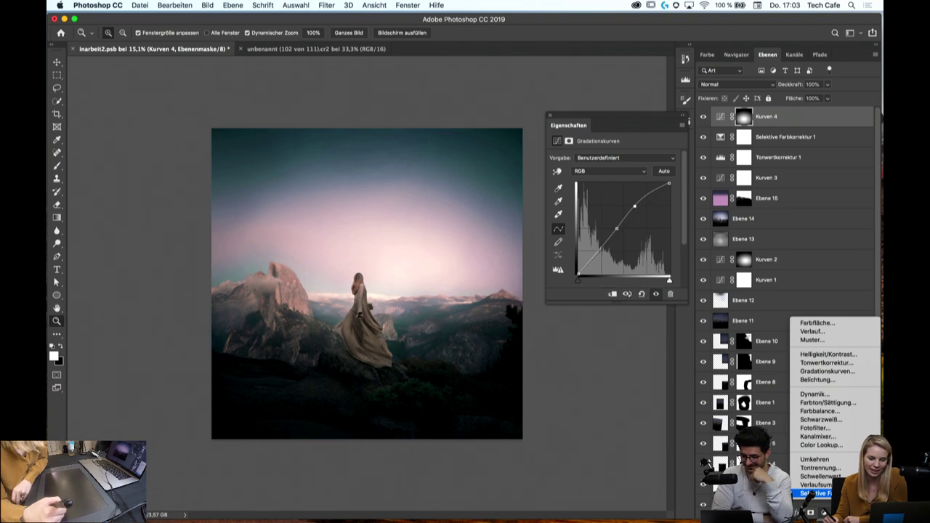
# Add a Selektive Farbkorrektur layer with reds set to Cyan -9, Magenta +13, Gelb +29
pyautogui.click(813, 493)
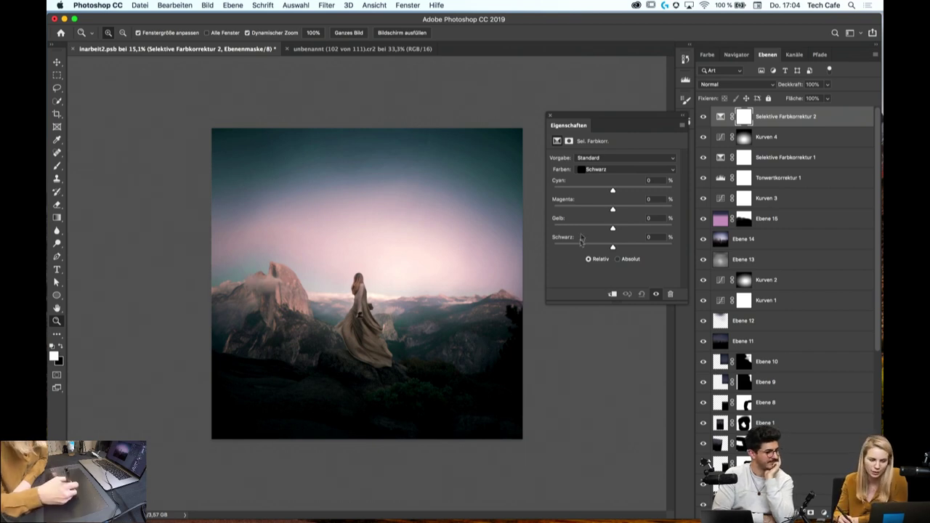
pyautogui.click(611, 172)
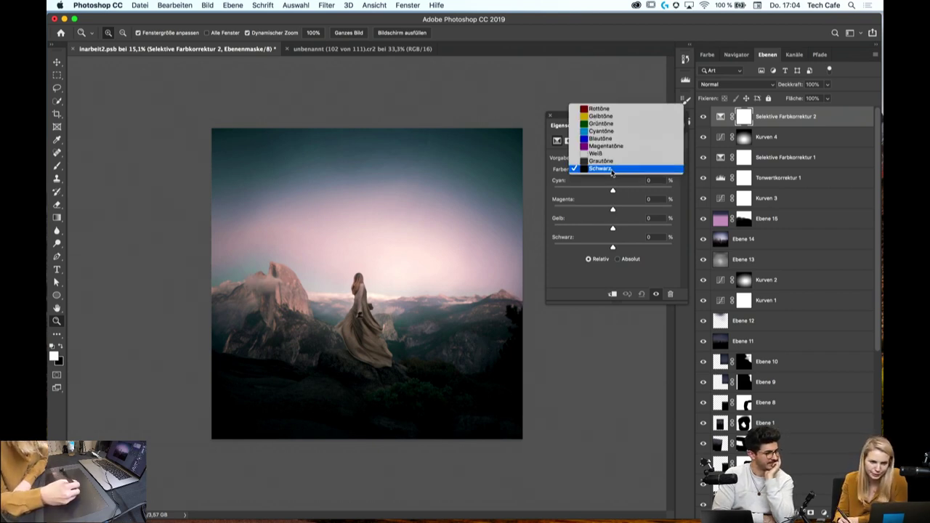
pyautogui.click(599, 109)
pyautogui.moveTo(614, 192)
pyautogui.mouseDown()
pyautogui.moveTo(598, 191)
pyautogui.moveTo(608, 190)
pyautogui.moveTo(597, 210)
pyautogui.moveTo(615, 212)
pyautogui.mouseUp()
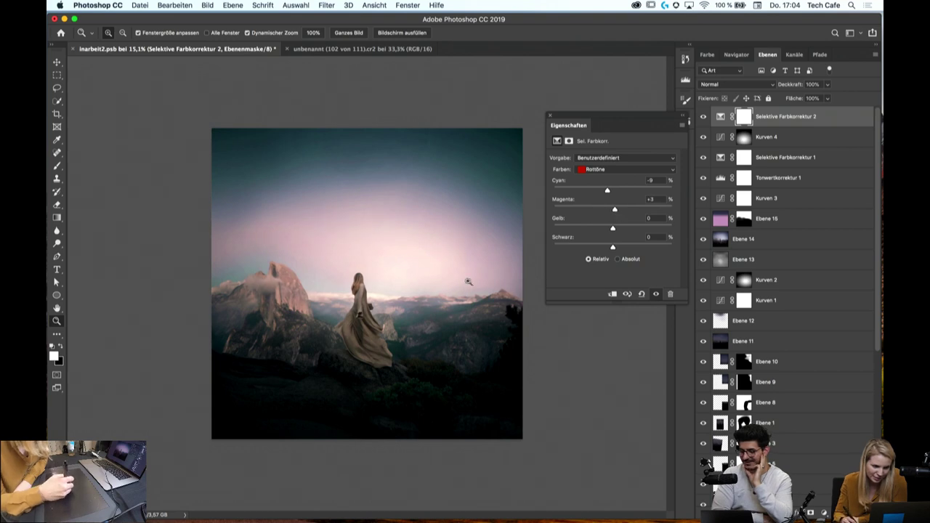
pyautogui.moveTo(469, 282)
pyautogui.mouseDown()
pyautogui.moveTo(420, 264)
pyautogui.moveTo(425, 271)
pyautogui.mouseUp()
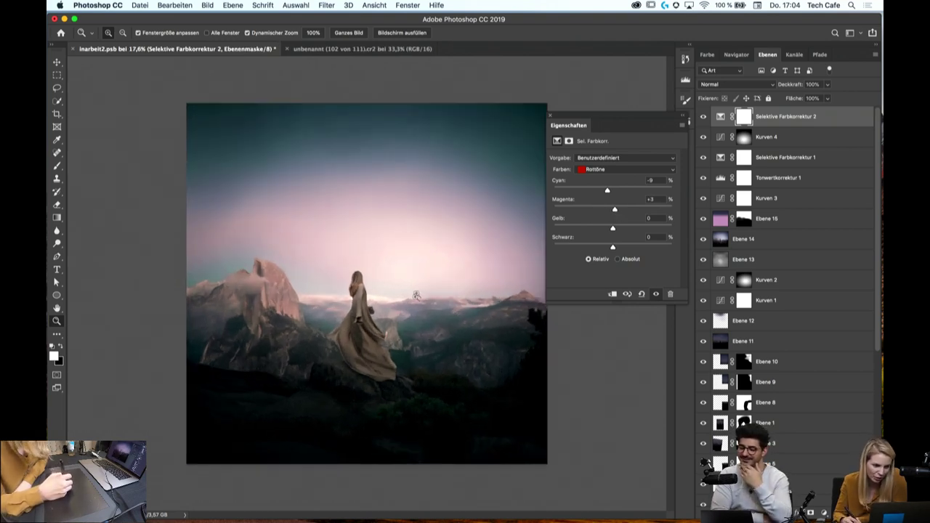
pyautogui.moveTo(623, 215); pyautogui.dragTo(623, 213)
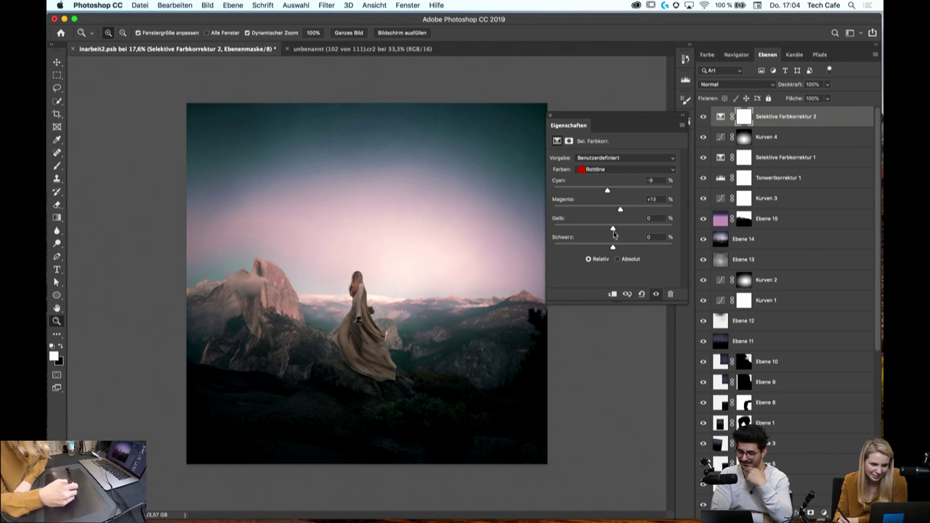
pyautogui.moveTo(613, 229)
pyautogui.mouseDown()
pyautogui.moveTo(591, 229)
pyautogui.moveTo(636, 230)
pyautogui.moveTo(589, 229)
pyautogui.moveTo(642, 230)
pyautogui.mouseUp()
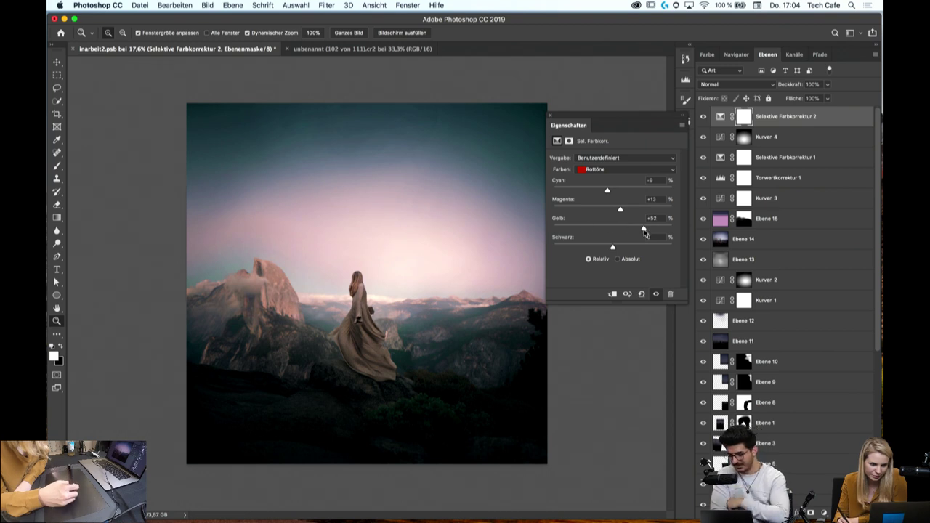
pyautogui.scroll(-2, 512, 293)
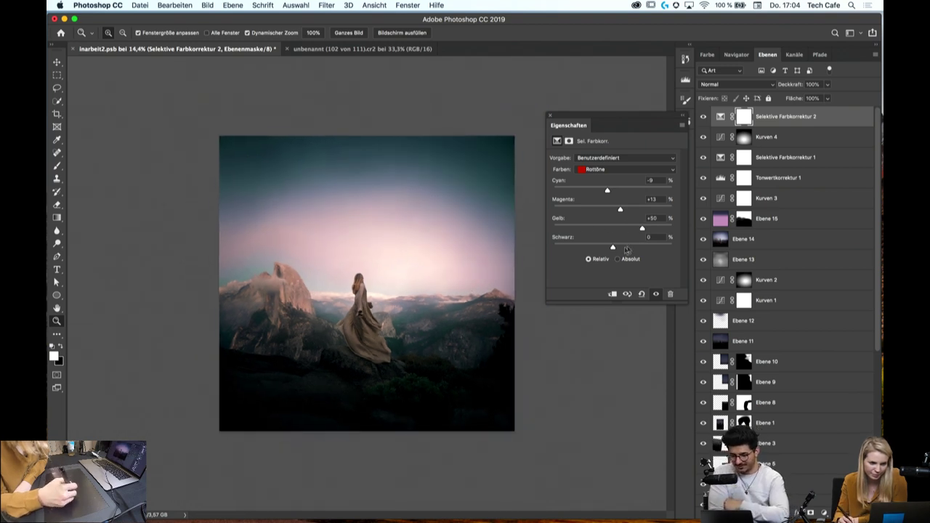
pyautogui.moveTo(642, 229); pyautogui.dragTo(629, 231)
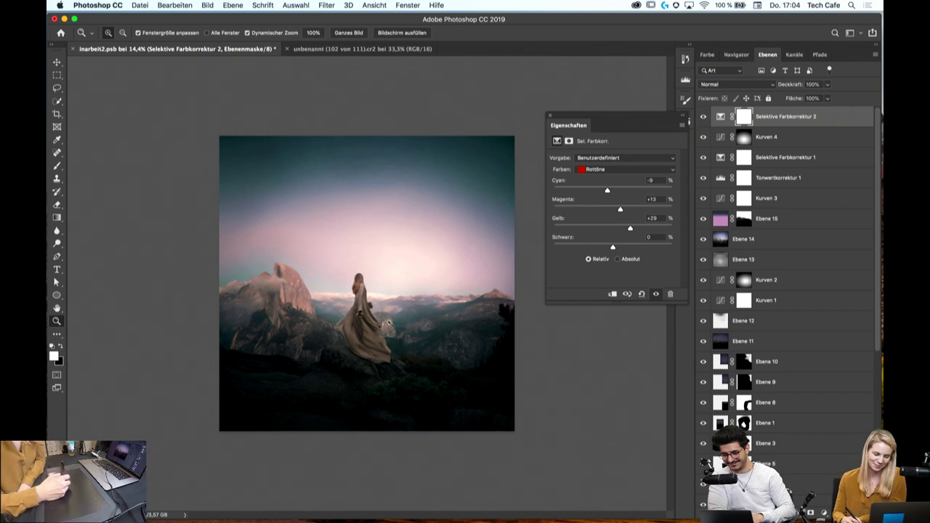
pyautogui.click(388, 322)
# Switch Selektive Farbkorrektur 2's Farben range to Gelbtöne
pyautogui.click(605, 172)
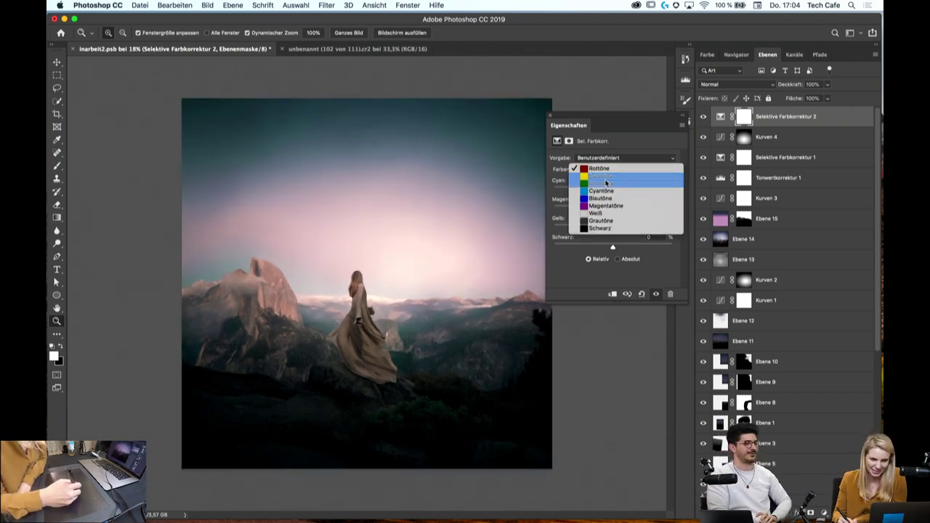
pyautogui.click(606, 177)
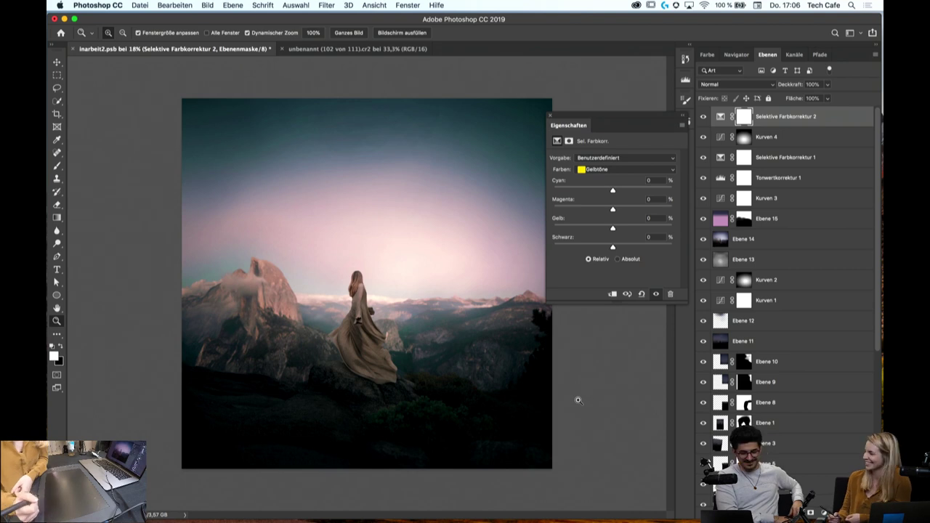
# Set the yellows to Cyan -16, Magenta +43 and Gelb -46 to pink the rocks
pyautogui.moveTo(578, 400); pyautogui.dragTo(546, 226)
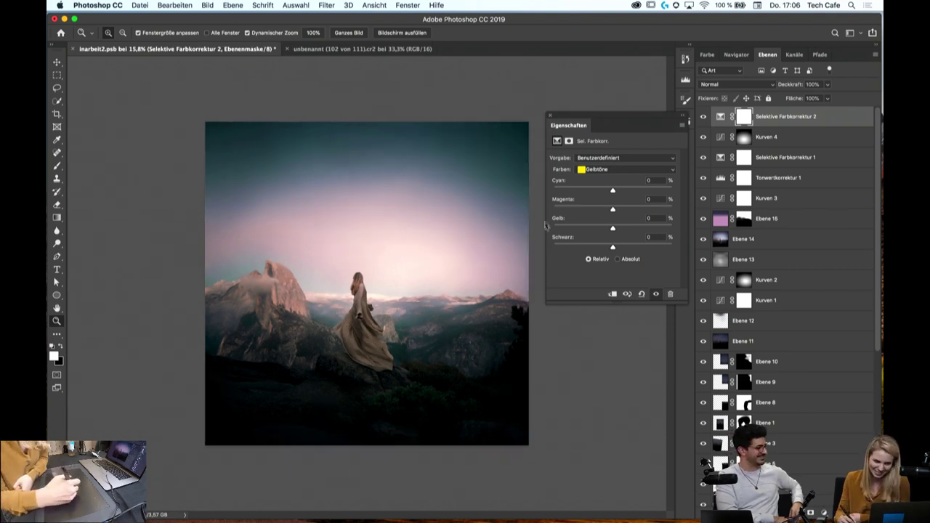
pyautogui.moveTo(613, 191)
pyautogui.mouseDown()
pyautogui.moveTo(637, 192)
pyautogui.moveTo(605, 192)
pyautogui.mouseUp()
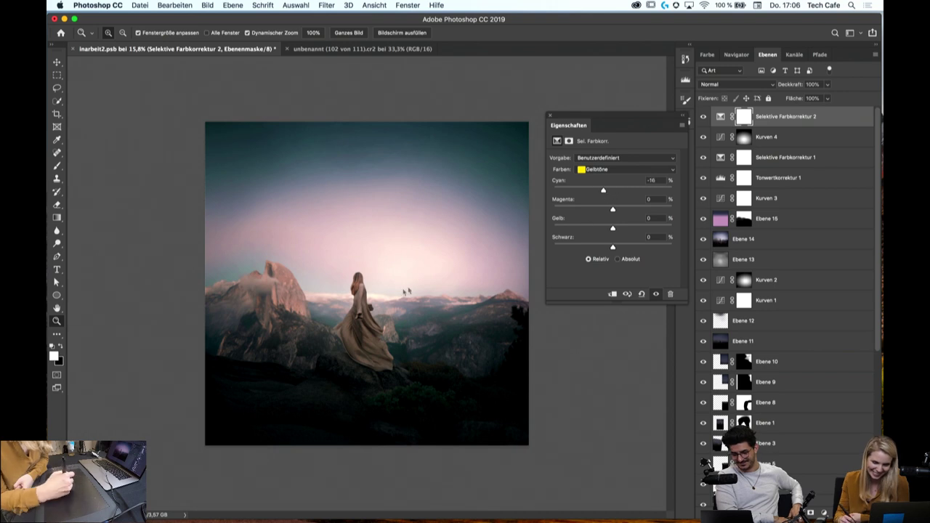
pyautogui.moveTo(405, 291); pyautogui.dragTo(418, 294)
pyautogui.moveTo(613, 209)
pyautogui.mouseDown()
pyautogui.moveTo(592, 211)
pyautogui.moveTo(653, 211)
pyautogui.mouseUp()
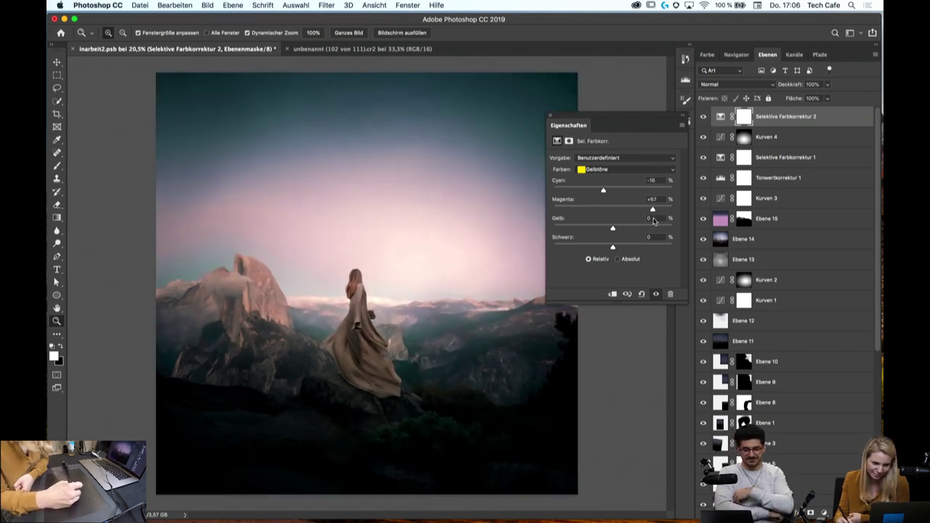
pyautogui.moveTo(613, 228)
pyautogui.mouseDown()
pyautogui.moveTo(641, 228)
pyautogui.moveTo(593, 230)
pyautogui.mouseUp()
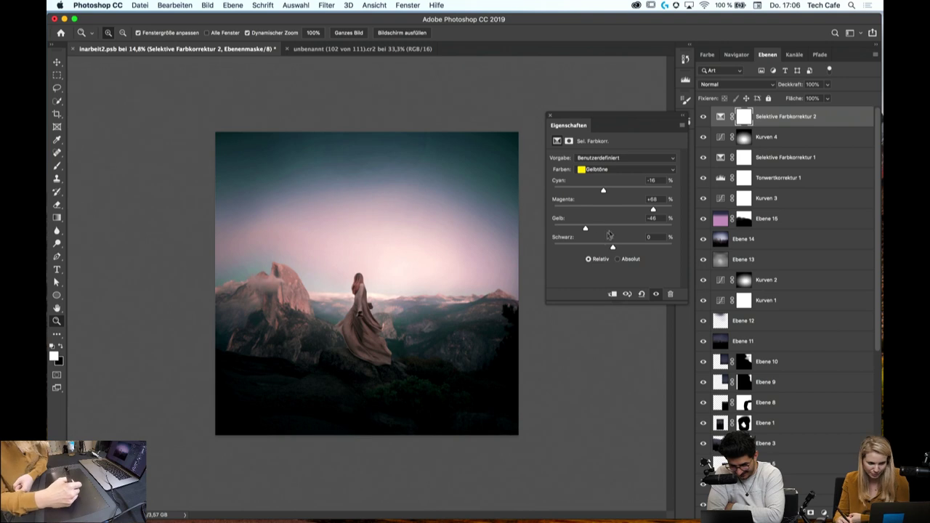
pyautogui.moveTo(654, 209); pyautogui.dragTo(629, 212)
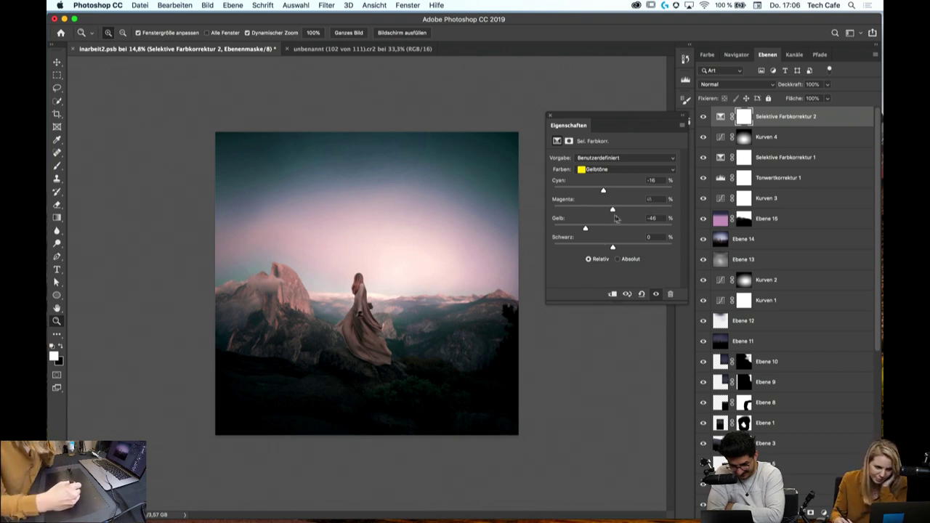
pyautogui.moveTo(411, 325); pyautogui.dragTo(453, 315)
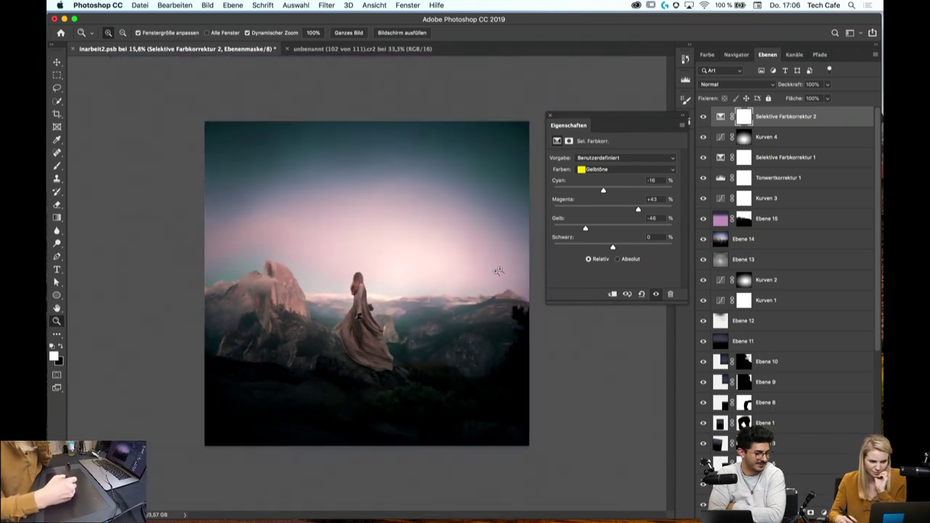
pyautogui.moveTo(499, 271); pyautogui.dragTo(509, 271)
pyautogui.click(608, 170)
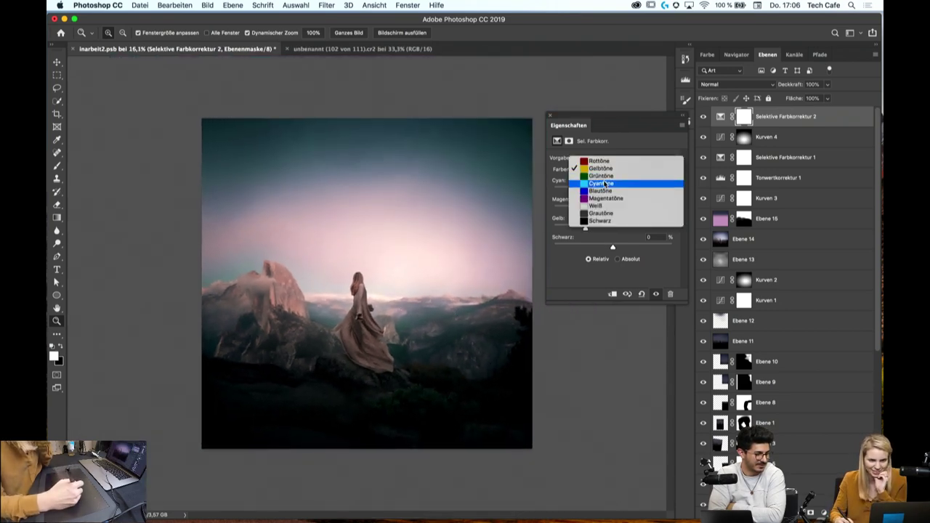
# Set the Blautöne range to Cyan +30, Magenta -42, Gelb +10, Schwarz -33
pyautogui.click(605, 191)
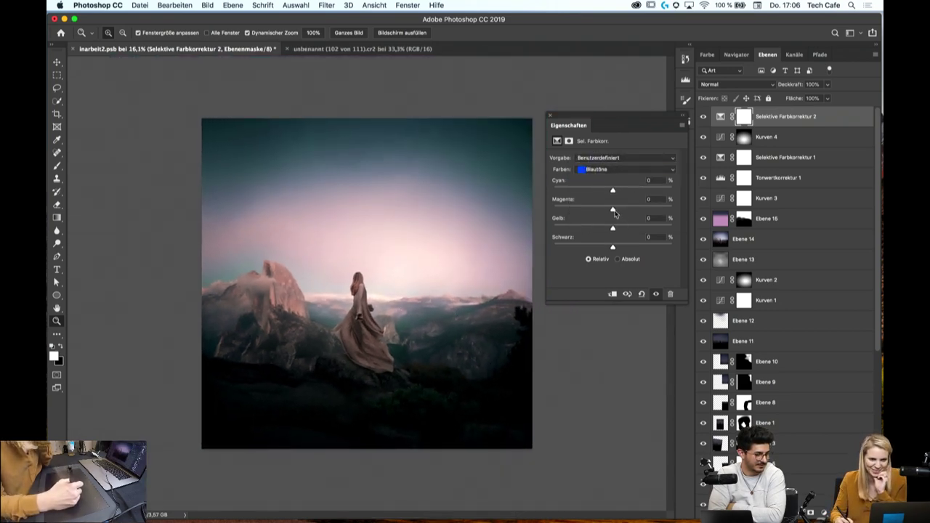
pyautogui.moveTo(612, 210)
pyautogui.mouseDown()
pyautogui.moveTo(590, 211)
pyautogui.moveTo(578, 229)
pyautogui.moveTo(625, 248)
pyautogui.moveTo(583, 258)
pyautogui.moveTo(593, 259)
pyautogui.mouseUp()
pyautogui.moveTo(614, 190)
pyautogui.mouseDown()
pyautogui.moveTo(588, 190)
pyautogui.moveTo(647, 192)
pyautogui.moveTo(631, 192)
pyautogui.mouseUp()
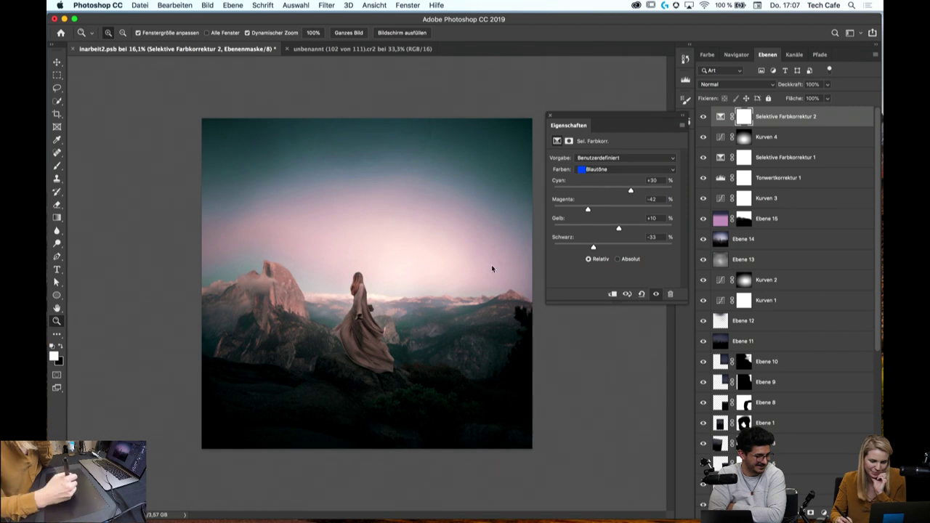
pyautogui.moveTo(450, 303)
pyautogui.mouseDown()
pyautogui.moveTo(427, 303)
pyautogui.moveTo(437, 304)
pyautogui.mouseUp()
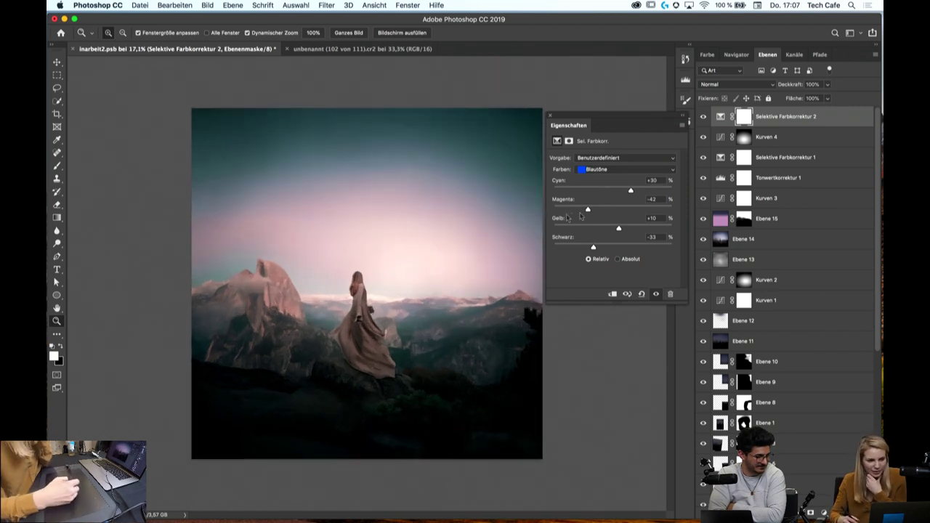
# Set the Weiß range to Magenta +1 and Gelb +10
pyautogui.click(625, 170)
pyautogui.moveTo(619, 231)
pyautogui.mouseDown()
pyautogui.moveTo(601, 235)
pyautogui.moveTo(609, 244)
pyautogui.mouseUp()
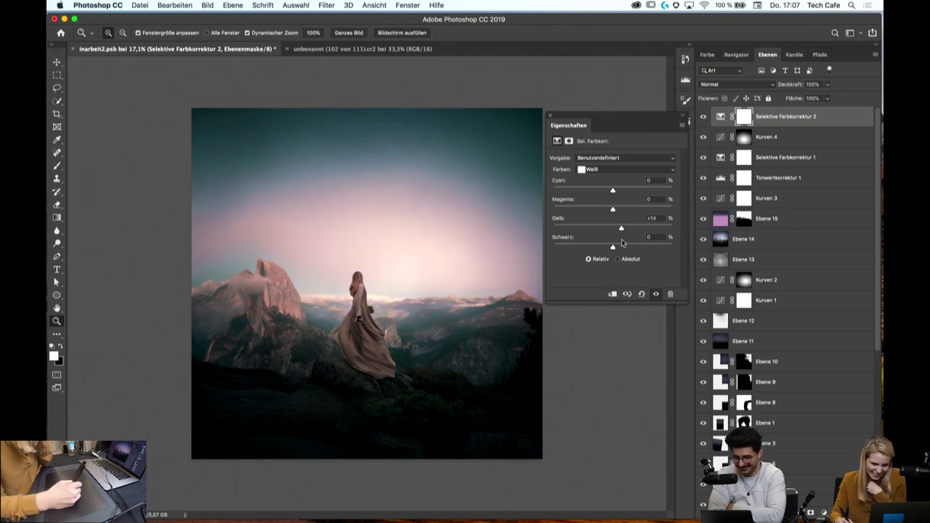
pyautogui.moveTo(620, 246); pyautogui.dragTo(612, 248)
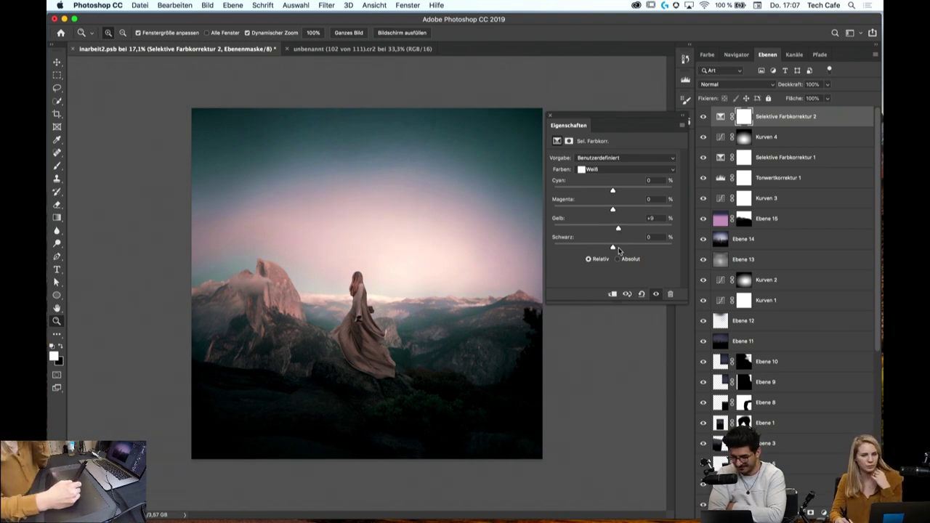
pyautogui.moveTo(614, 212)
pyautogui.mouseDown()
pyautogui.moveTo(604, 212)
pyautogui.moveTo(613, 212)
pyautogui.mouseUp()
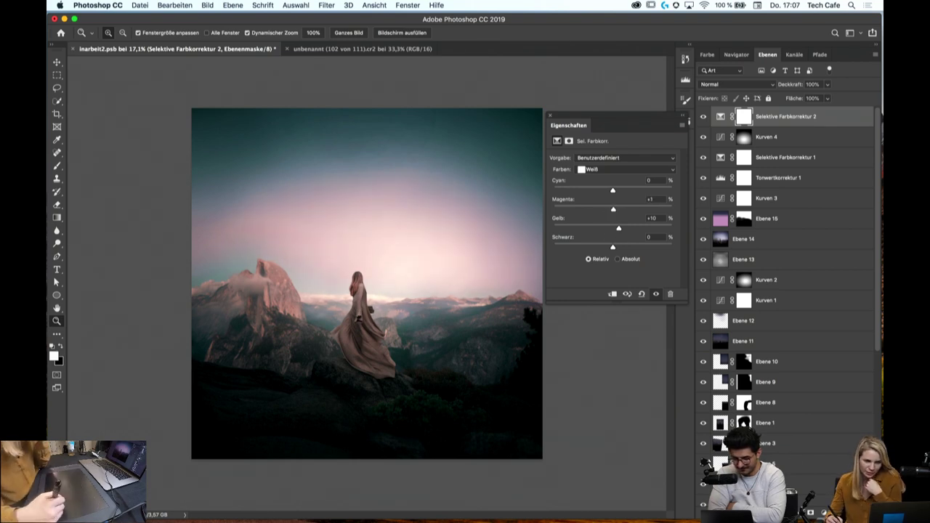
pyautogui.click(824, 512)
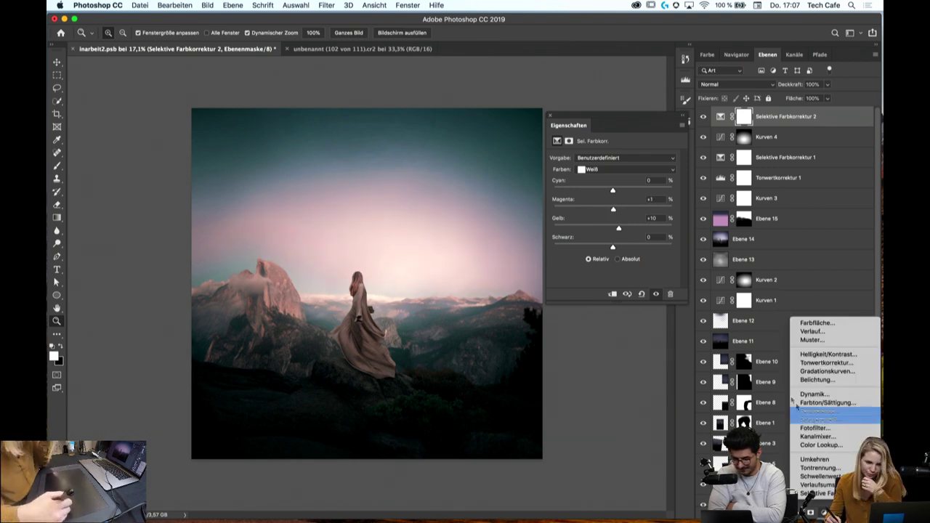
# Add a Kurven 5 curves layer and bend its Blau curve to tint the upper sky teal
pyautogui.click(821, 371)
pyautogui.click(609, 173)
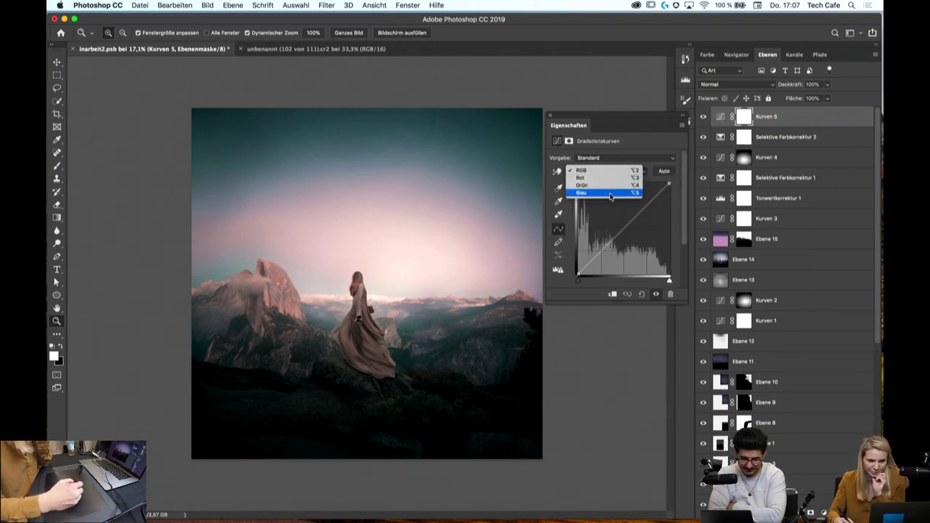
pyautogui.click(581, 183)
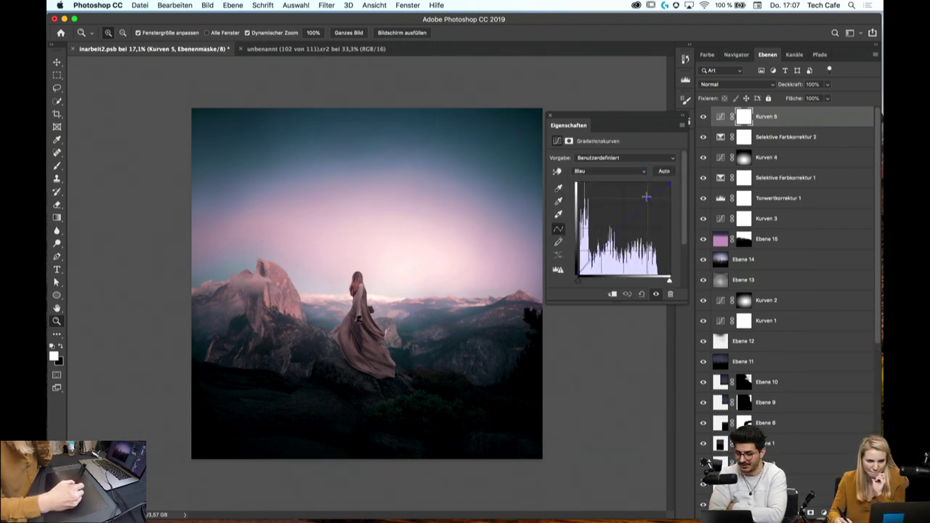
pyautogui.moveTo(651, 203); pyautogui.dragTo(653, 205)
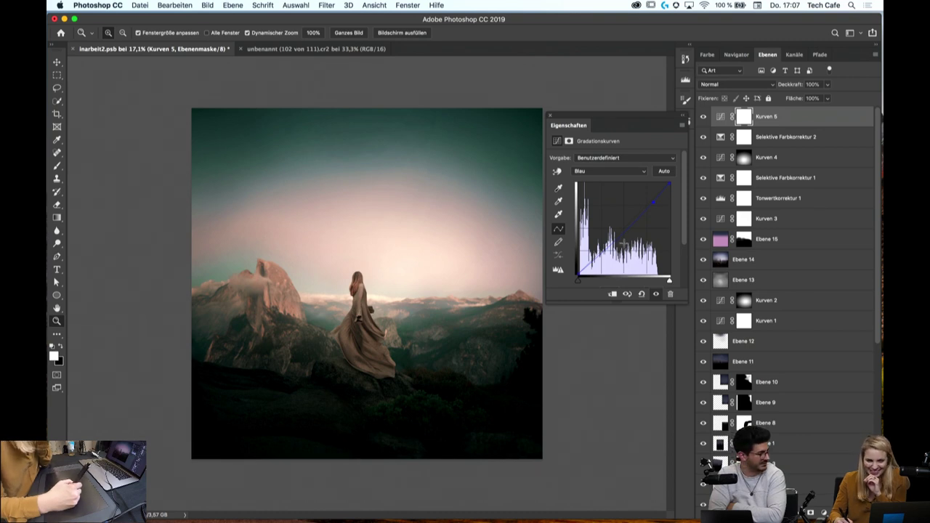
pyautogui.moveTo(623, 243); pyautogui.dragTo(611, 237)
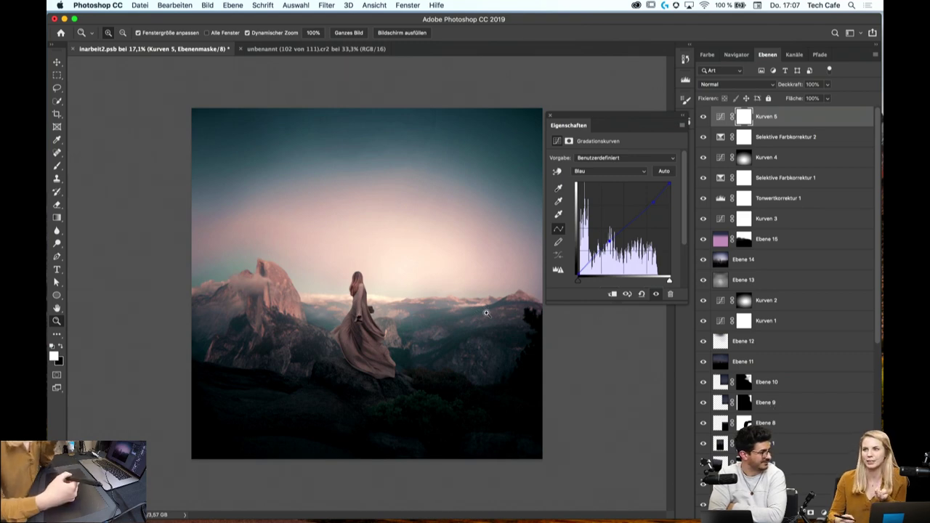
pyautogui.click(486, 313)
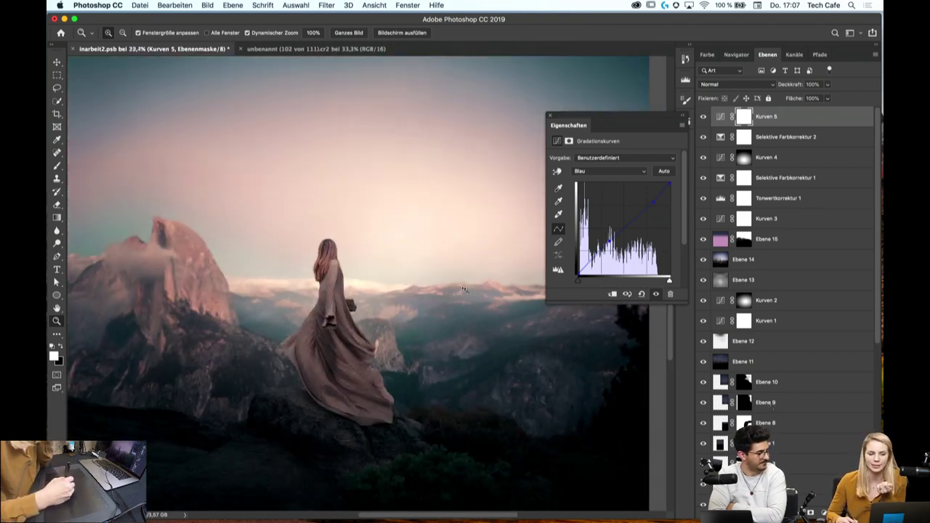
pyautogui.keyDown('alt'); pyautogui.click(477, 320); pyautogui.keyUp('alt')
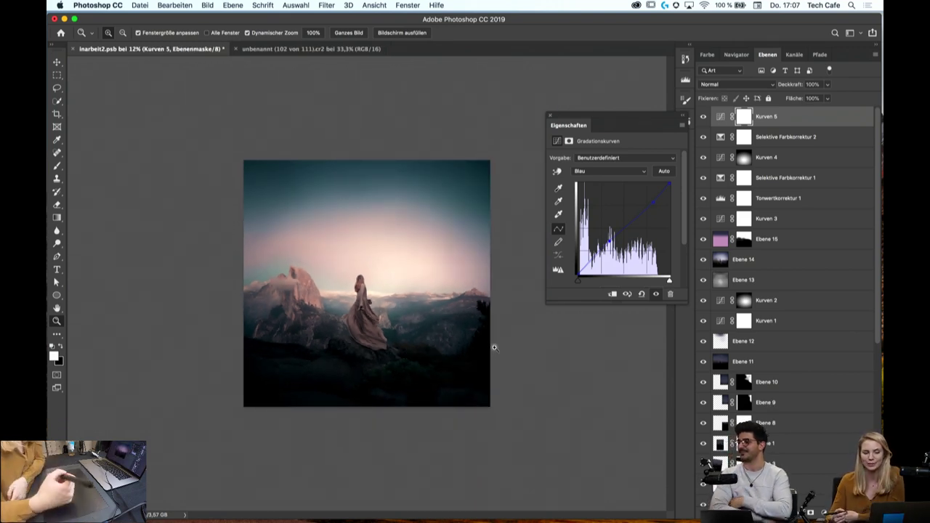
pyautogui.scroll(3, 515, 328)
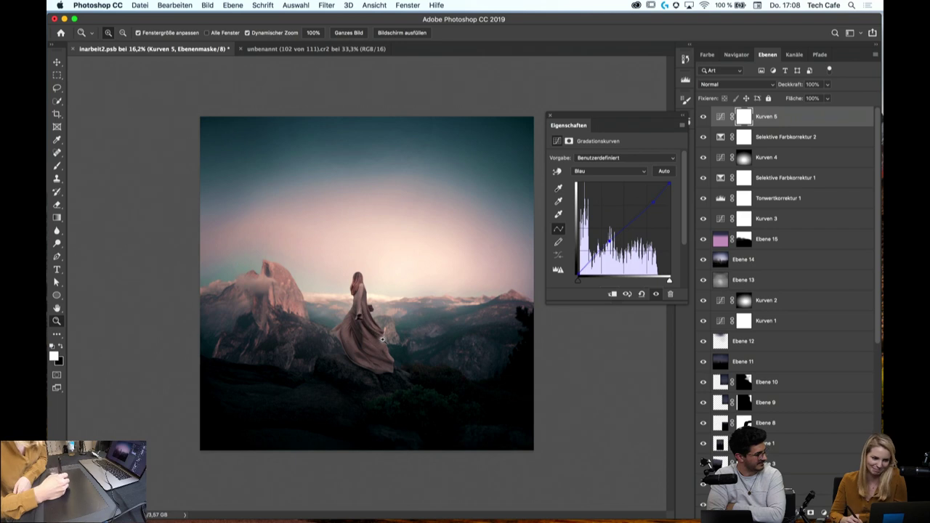
# Add and nudge a highlight point on Kurven 5's Blau curve to tone down the pink sky
pyautogui.moveTo(421, 325); pyautogui.dragTo(443, 333)
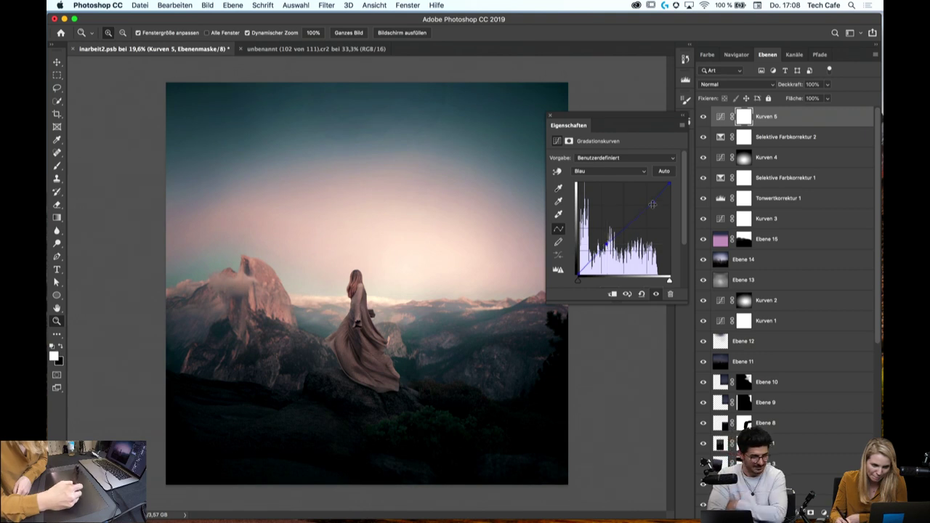
pyautogui.moveTo(654, 201); pyautogui.dragTo(656, 201)
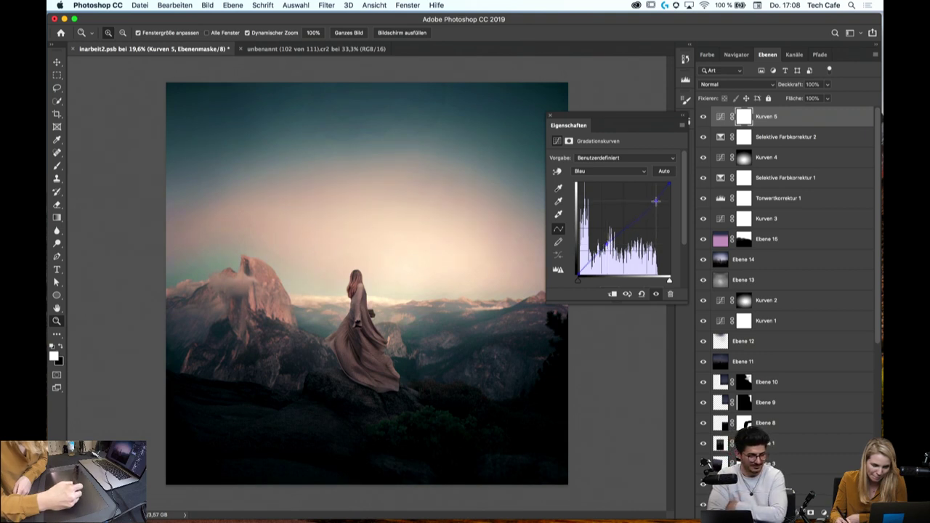
pyautogui.moveTo(423, 296); pyautogui.dragTo(448, 296)
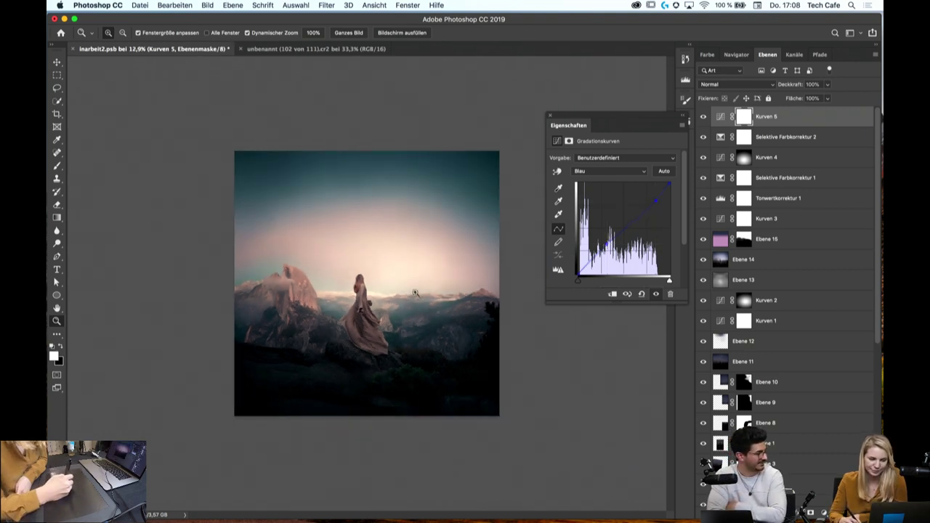
pyautogui.moveTo(654, 197); pyautogui.dragTo(656, 201)
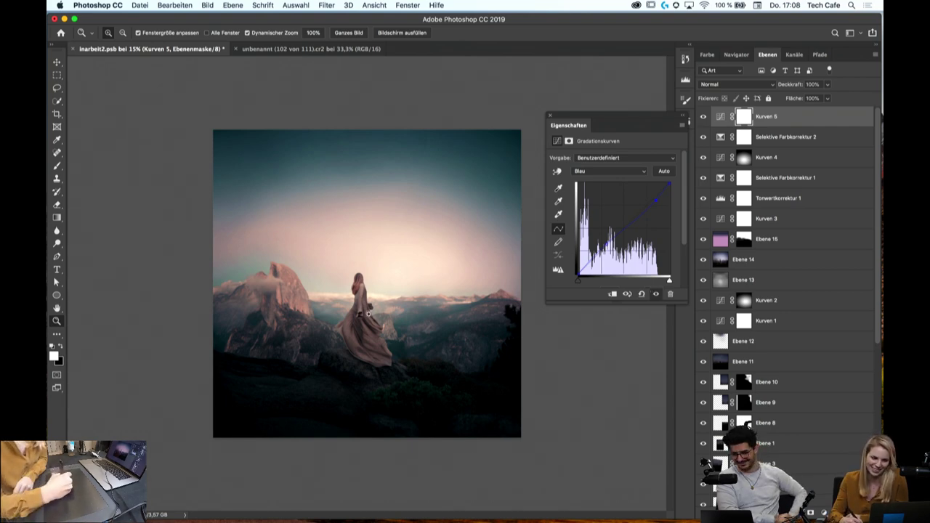
pyautogui.click(374, 316)
pyautogui.moveTo(374, 316); pyautogui.dragTo(389, 356)
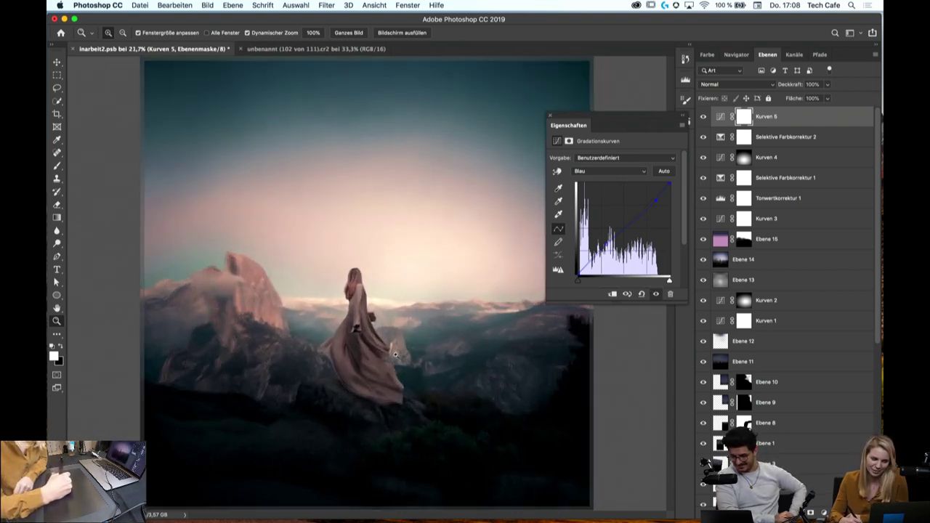
pyautogui.keyDown('alt'); pyautogui.click(390, 356); pyautogui.keyUp('alt')
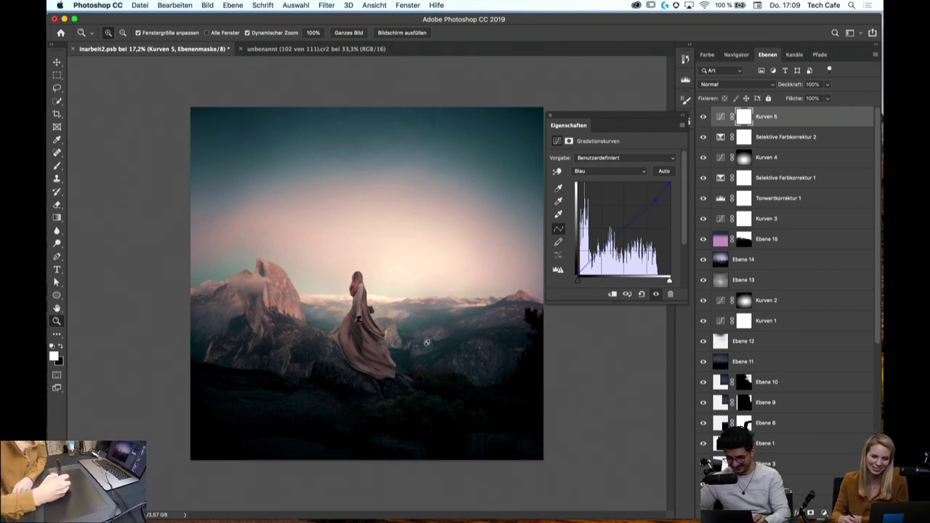
pyautogui.click(593, 171)
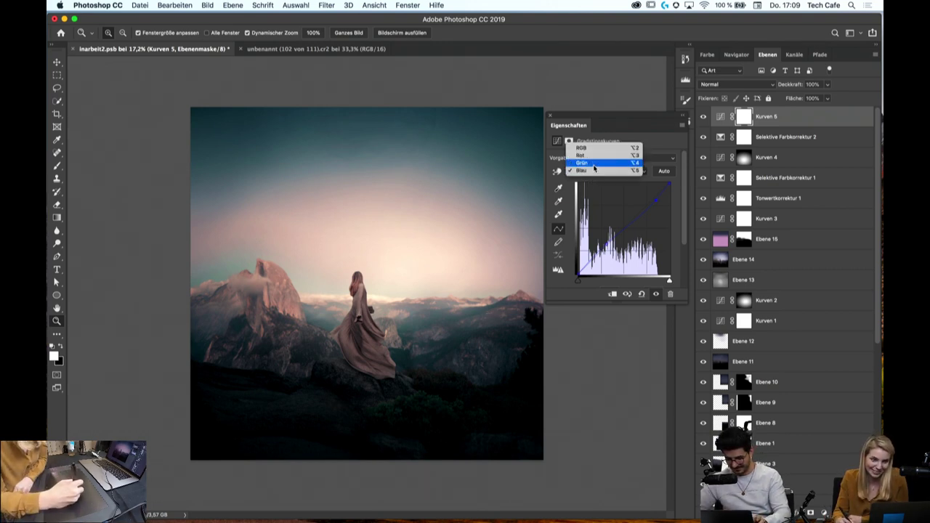
# Add upper and lower points on Kurven 5's Grün curve to cool sky and shadows toward teal
pyautogui.click(594, 163)
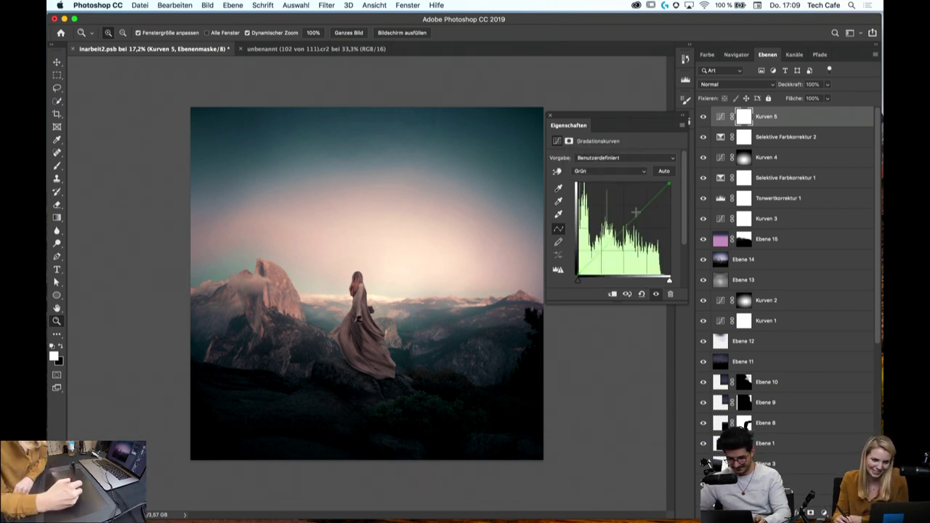
pyautogui.click(627, 294)
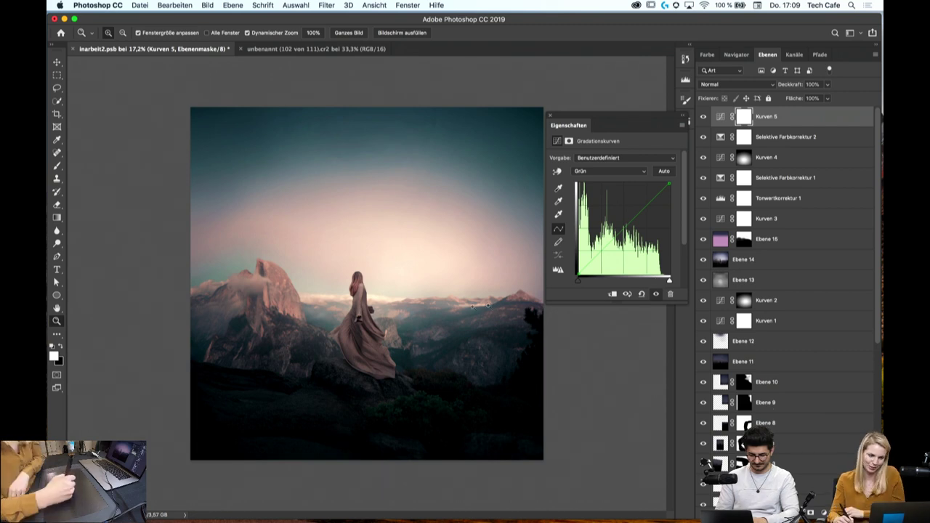
pyautogui.moveTo(420, 316); pyautogui.dragTo(347, 315)
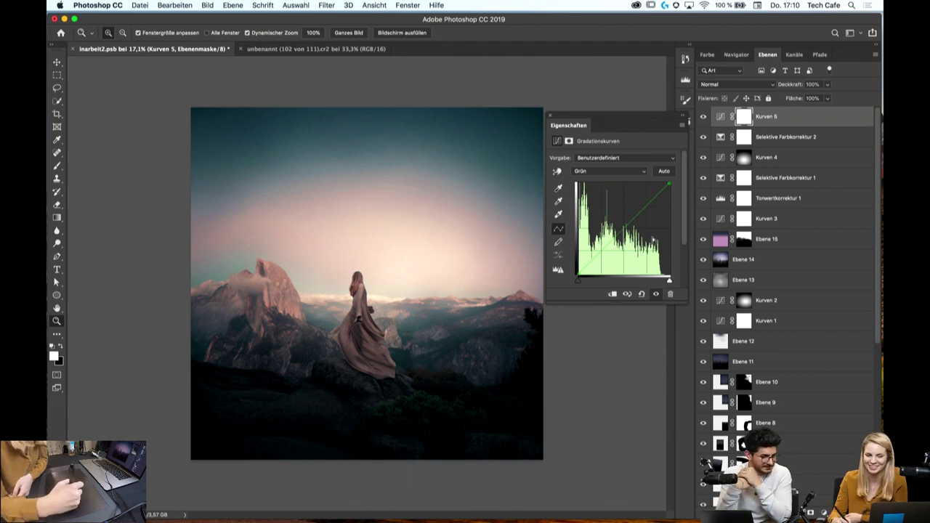
pyautogui.moveTo(644, 203); pyautogui.dragTo(652, 205)
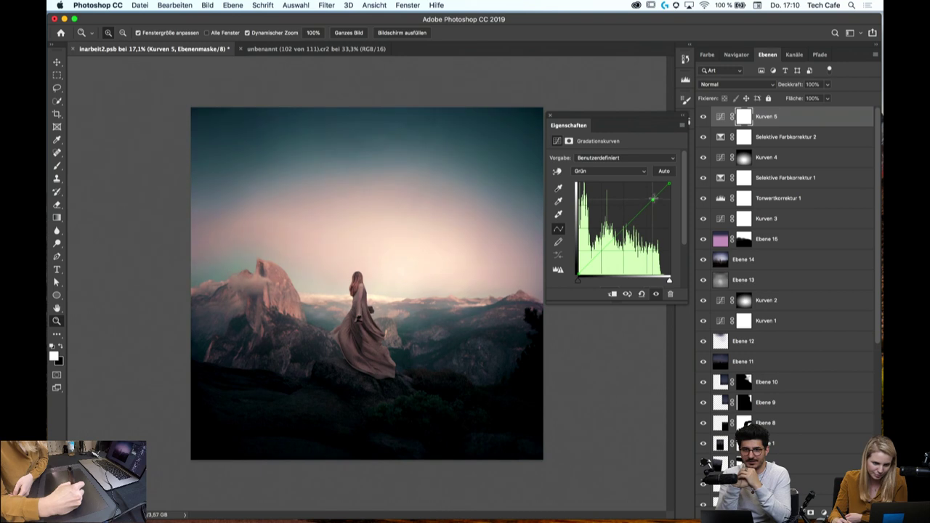
pyautogui.moveTo(602, 246); pyautogui.dragTo(601, 251)
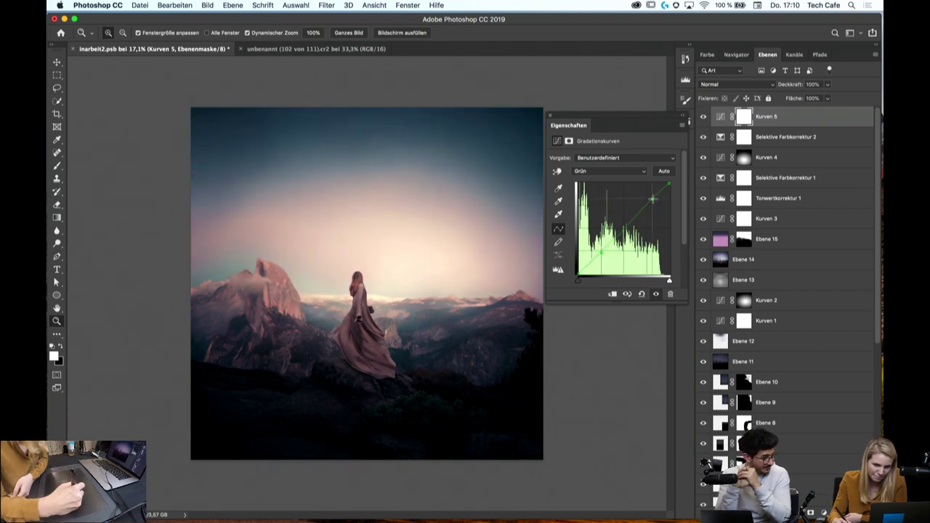
pyautogui.moveTo(653, 198); pyautogui.dragTo(653, 197)
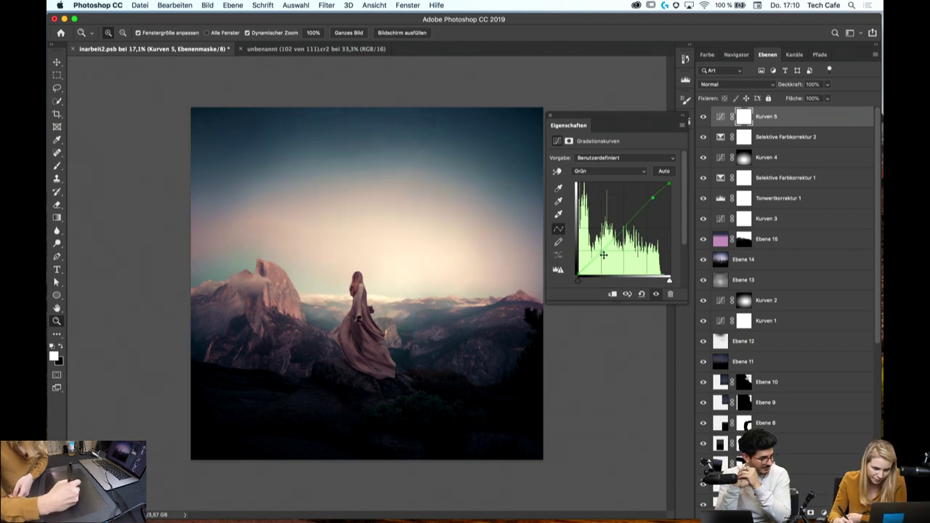
pyautogui.moveTo(601, 253); pyautogui.dragTo(600, 248)
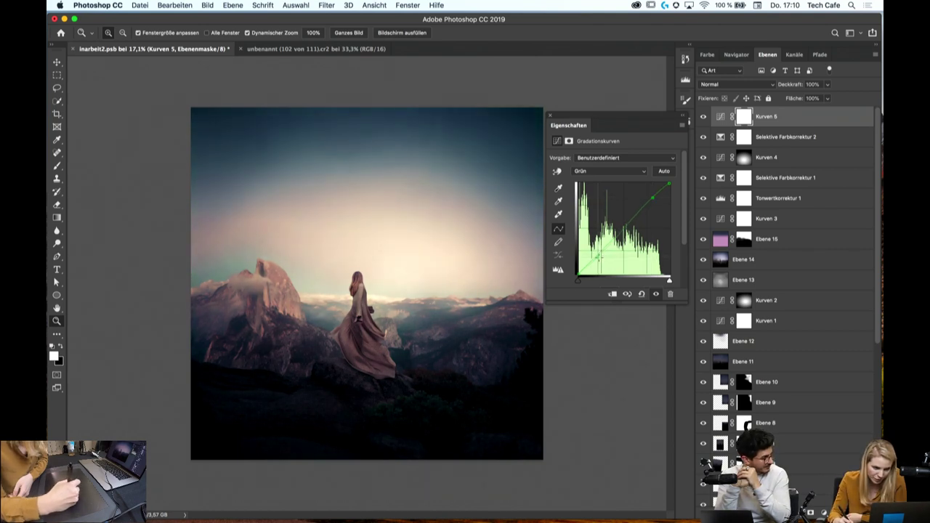
# Nudge the upper Grün curve point slightly, then switch Kurven 5 to the Rot channel
pyautogui.press('super+minus')
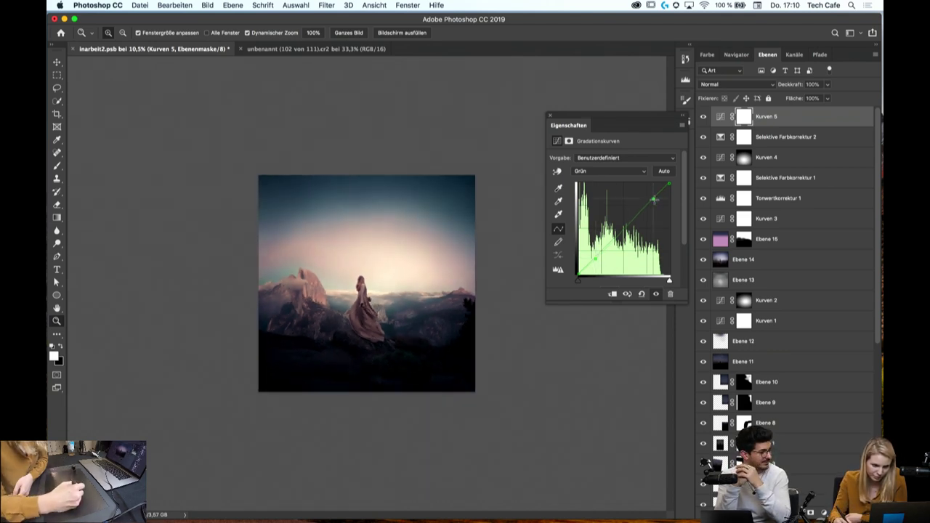
pyautogui.moveTo(653, 197); pyautogui.dragTo(655, 200)
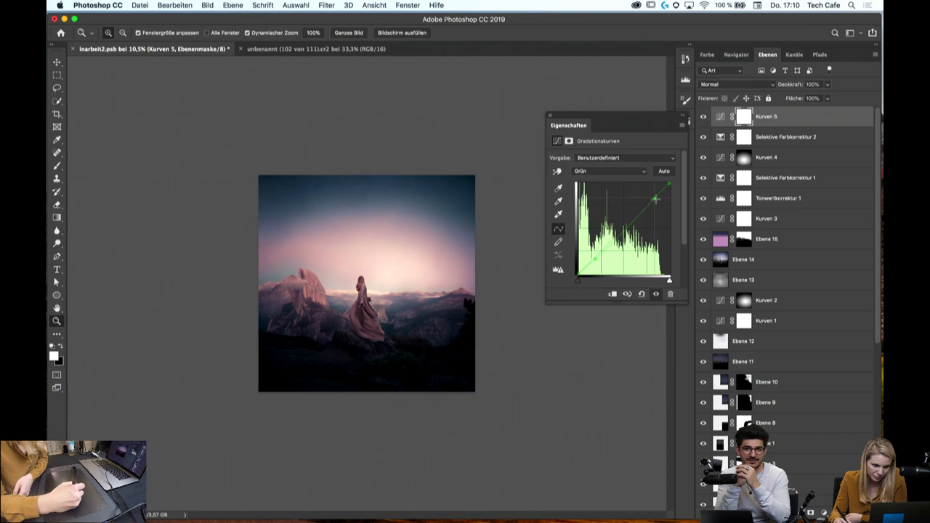
pyautogui.press('super+plus')
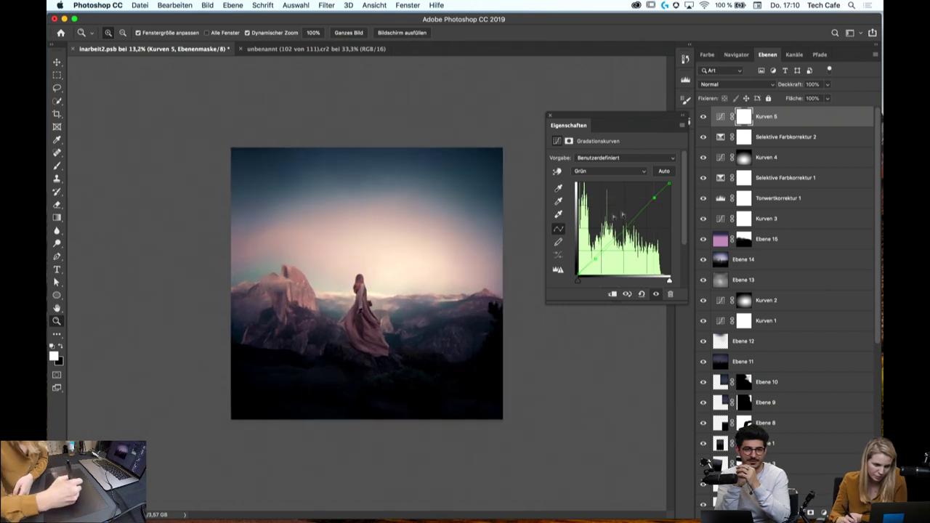
pyautogui.press('super+plus')
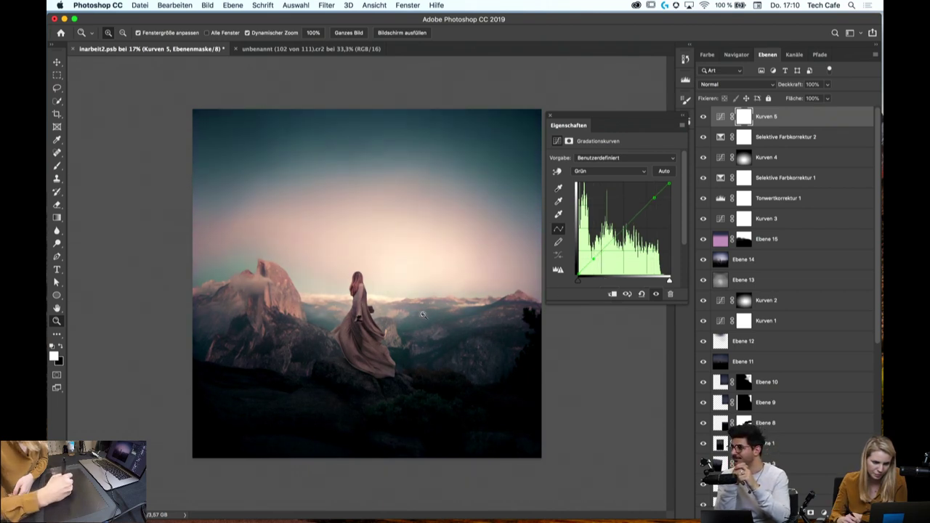
pyautogui.scroll(-3, 407, 320)
pyautogui.scroll(3, 396, 309)
pyautogui.scroll(3, 396, 308)
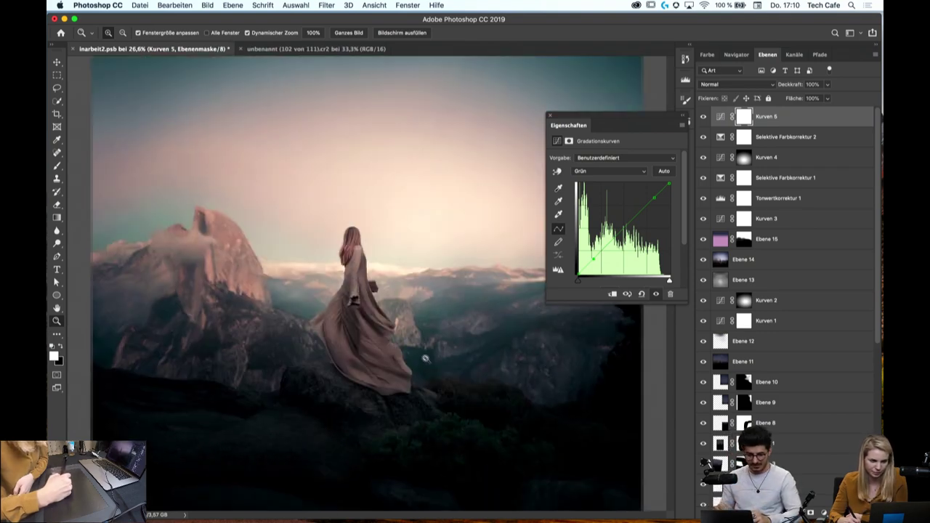
pyautogui.scroll(-2, 450, 364)
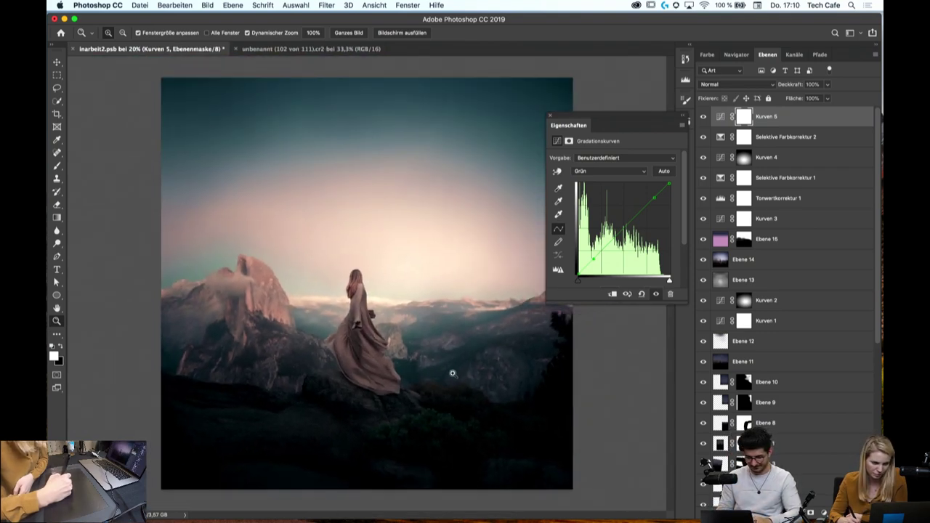
pyautogui.scroll(-1, 445, 371)
pyautogui.scroll(-1, 442, 373)
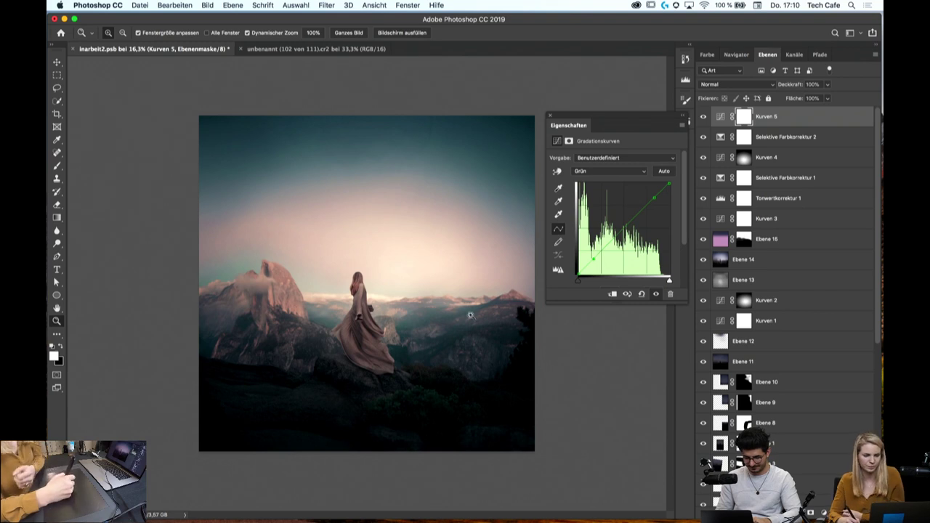
pyautogui.scroll(-1, 450, 335)
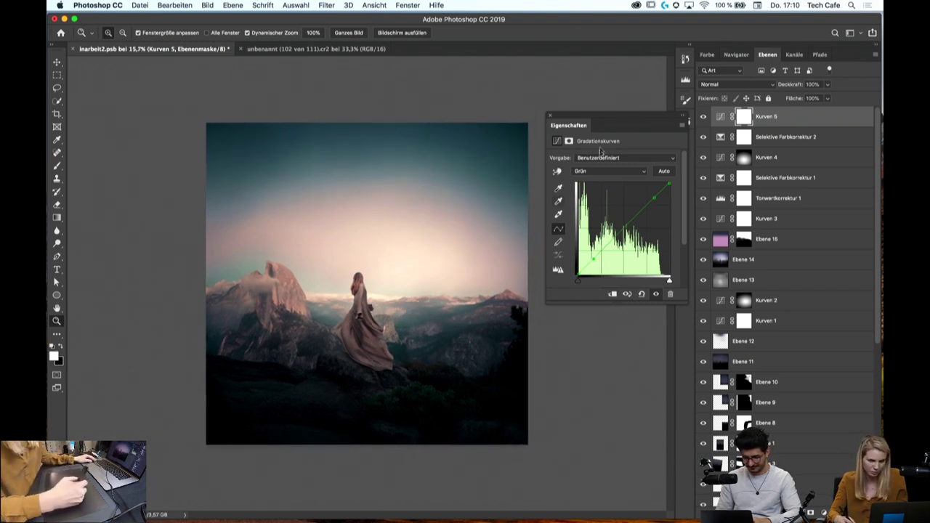
pyautogui.click(595, 171)
pyautogui.click(595, 165)
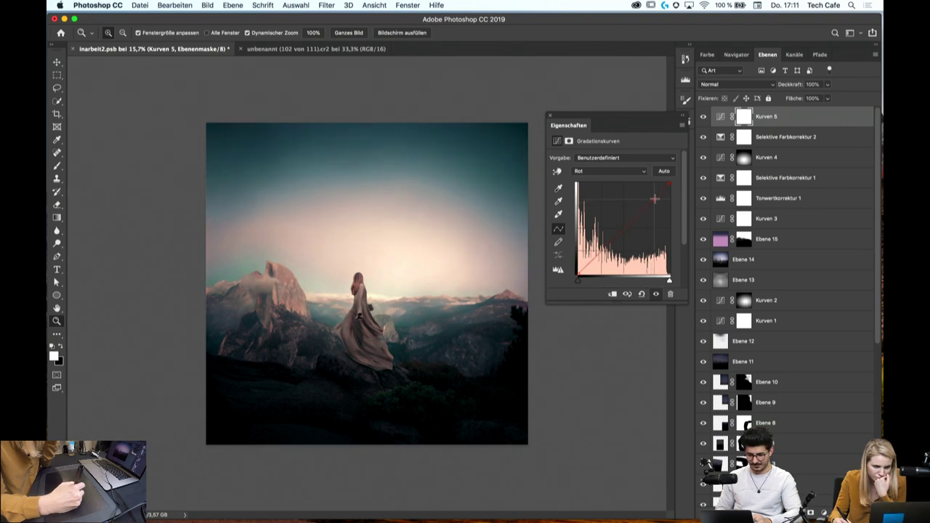
# Add a highlight point to the Kurven 5 red curve for a warm pink glow, then review the composite
pyautogui.click(654, 199)
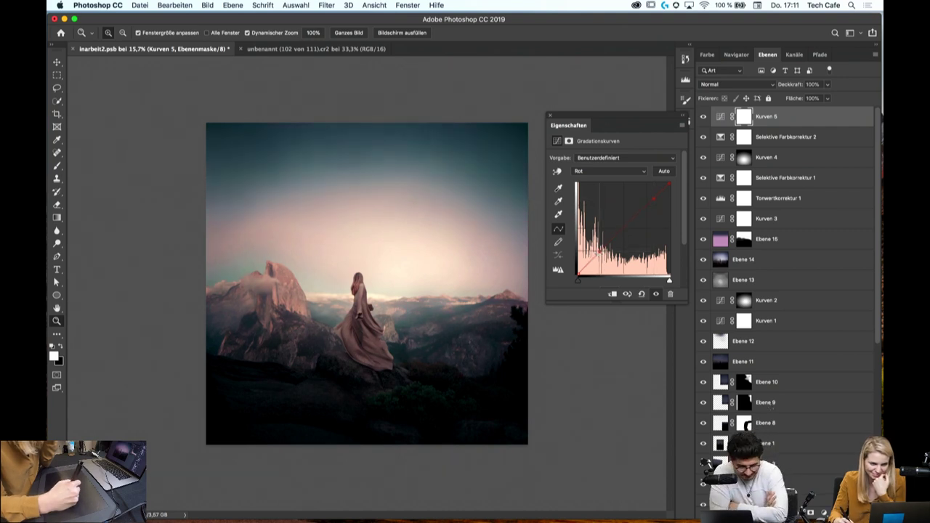
pyautogui.moveTo(456, 306)
pyautogui.mouseDown()
pyautogui.moveTo(393, 329)
pyautogui.moveTo(451, 326)
pyautogui.mouseUp()
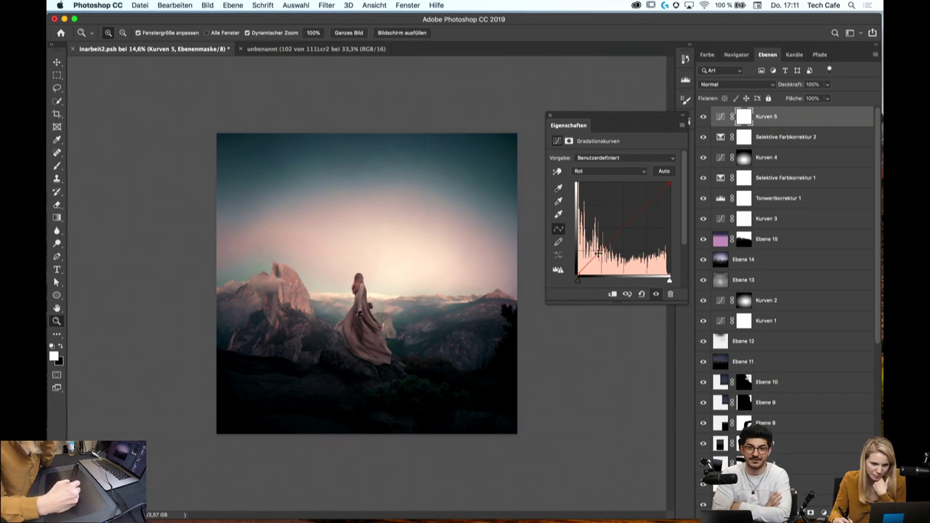
pyautogui.moveTo(374, 316)
pyautogui.mouseDown()
pyautogui.moveTo(444, 327)
pyautogui.moveTo(460, 345)
pyautogui.mouseUp()
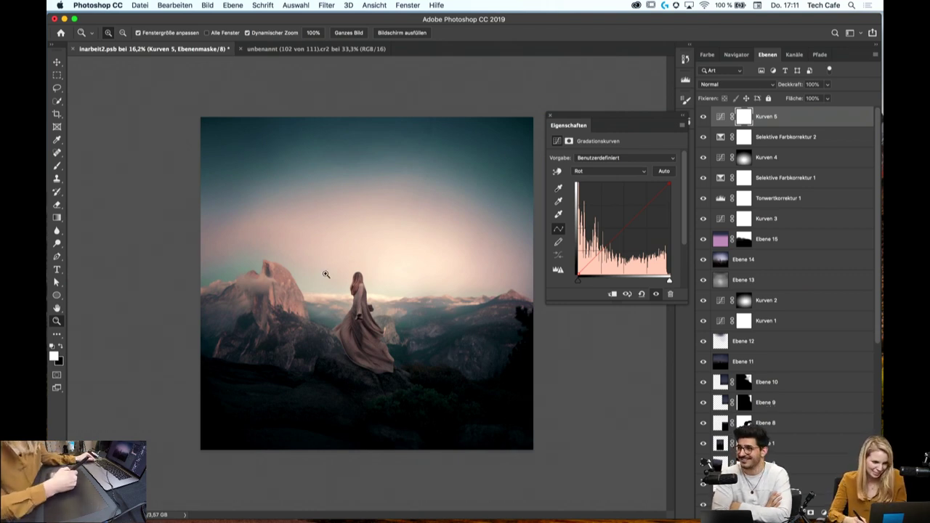
# Crop to a 1:1 square, adjusting rotation and position so the woman is framed level
pyautogui.click(57, 114)
pyautogui.moveTo(527, 121); pyautogui.dragTo(533, 155)
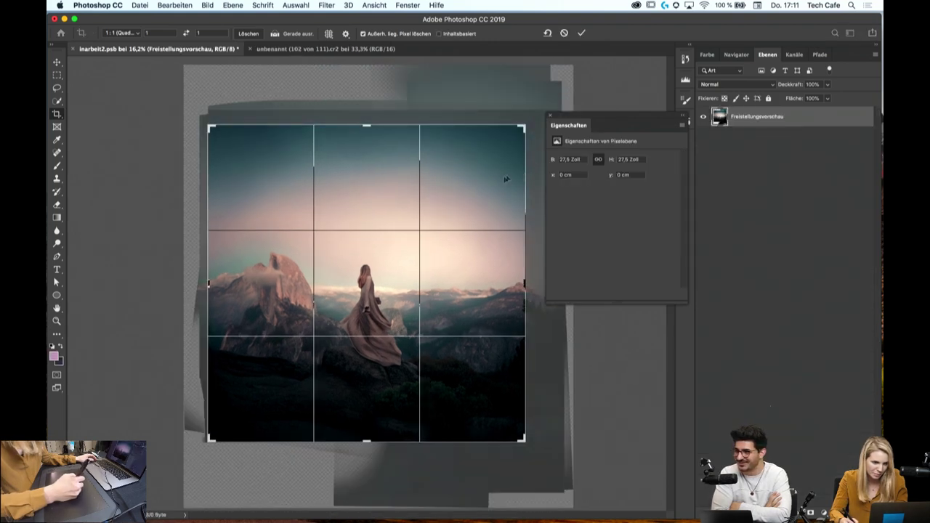
pyautogui.moveTo(479, 190); pyautogui.dragTo(538, 113)
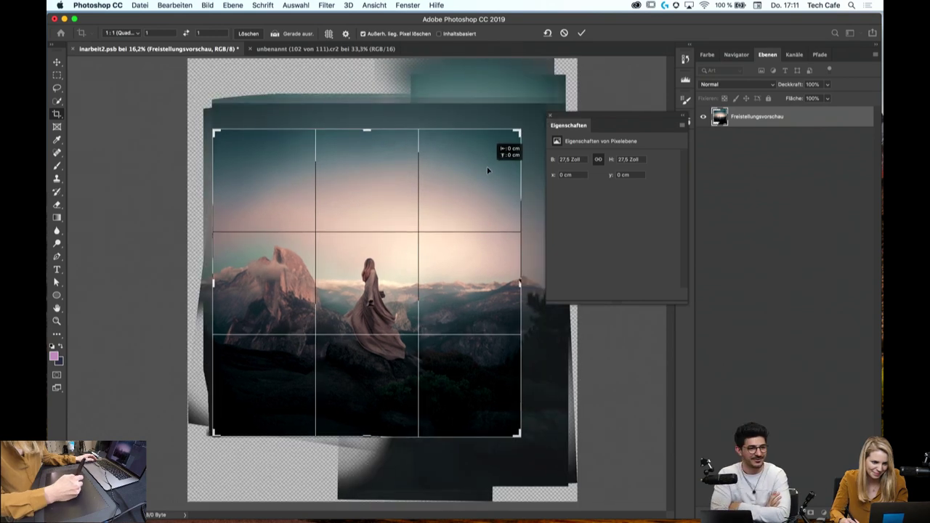
pyautogui.moveTo(488, 170); pyautogui.dragTo(487, 171)
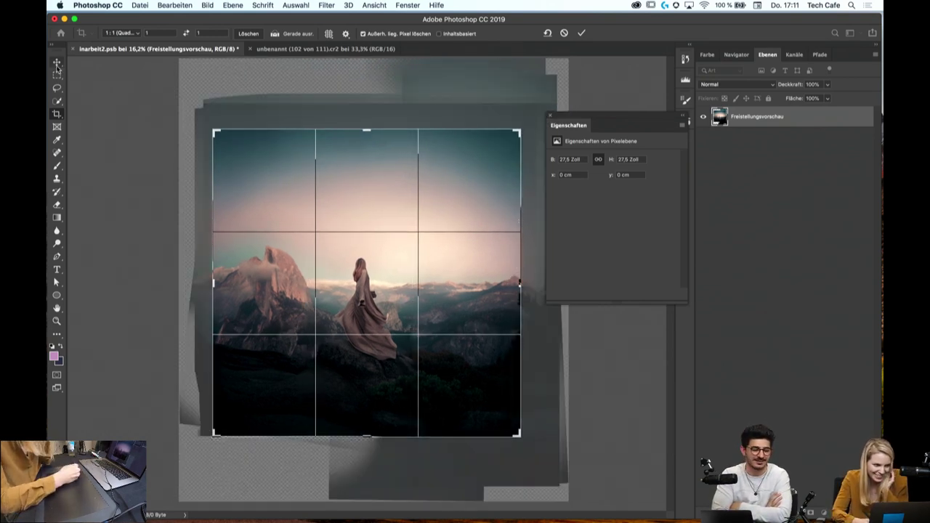
pyautogui.press('Return')
pyautogui.press('v')
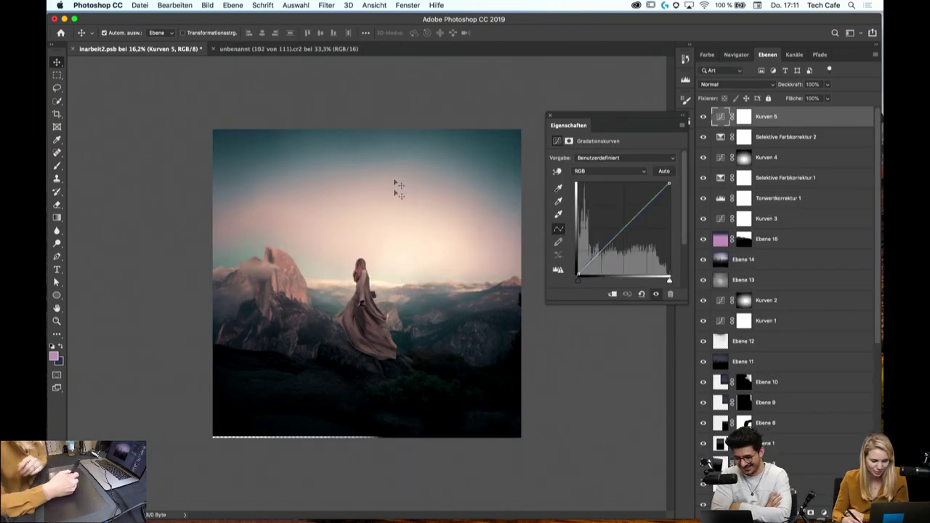
# Recrop the square slightly tighter from the bottom-right corner and commit it
pyautogui.click(57, 114)
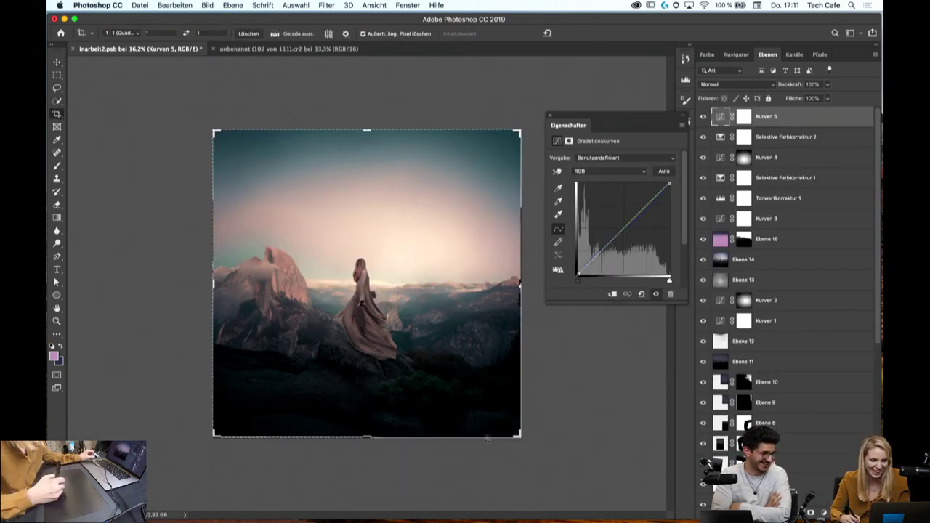
pyautogui.moveTo(522, 436); pyautogui.dragTo(516, 432)
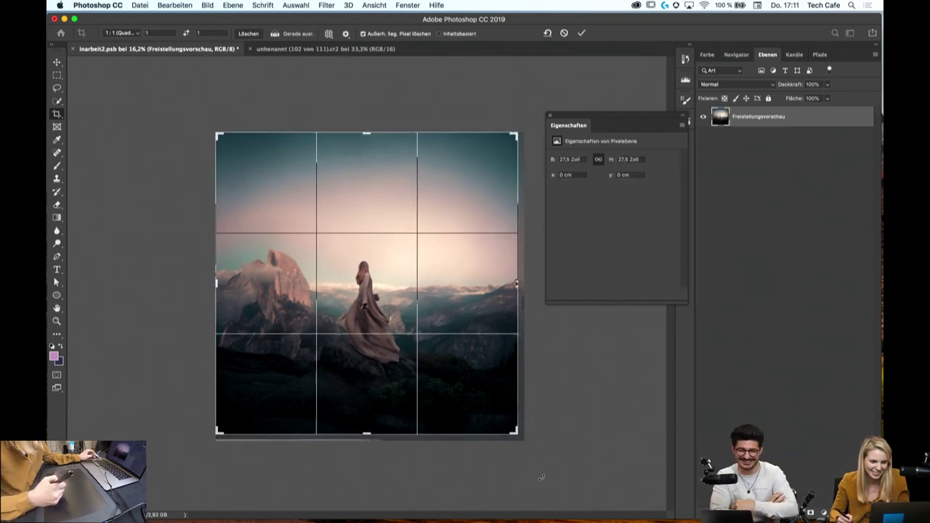
pyautogui.click(57, 62)
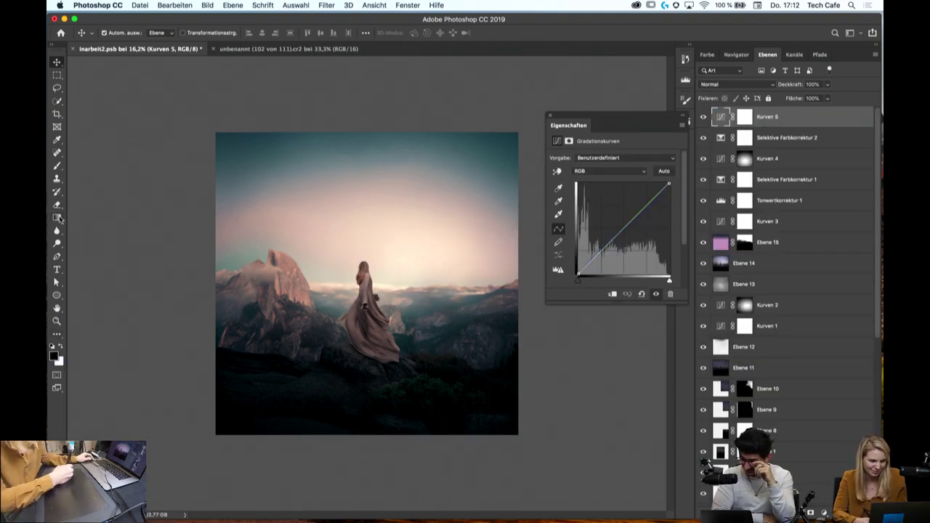
# Set the pasteboard around the image to Mittelgrau (medium grey) and zoom out
pyautogui.click(57, 217)
pyautogui.click(98, 225)
pyautogui.keyDown('shift'); pyautogui.click(159, 261); pyautogui.keyUp('shift')
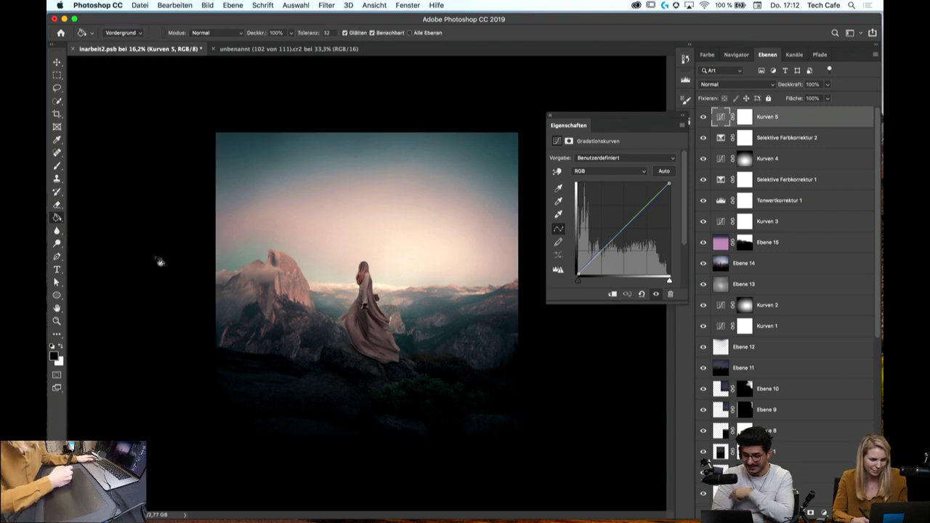
pyautogui.keyDown('shift'); pyautogui.click(150, 308); pyautogui.keyUp('shift')
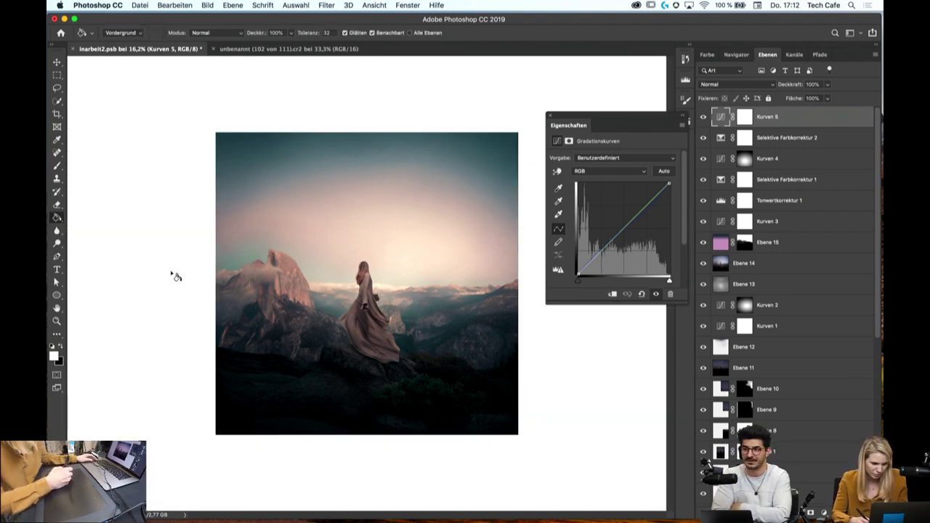
pyautogui.rightClick(155, 277)
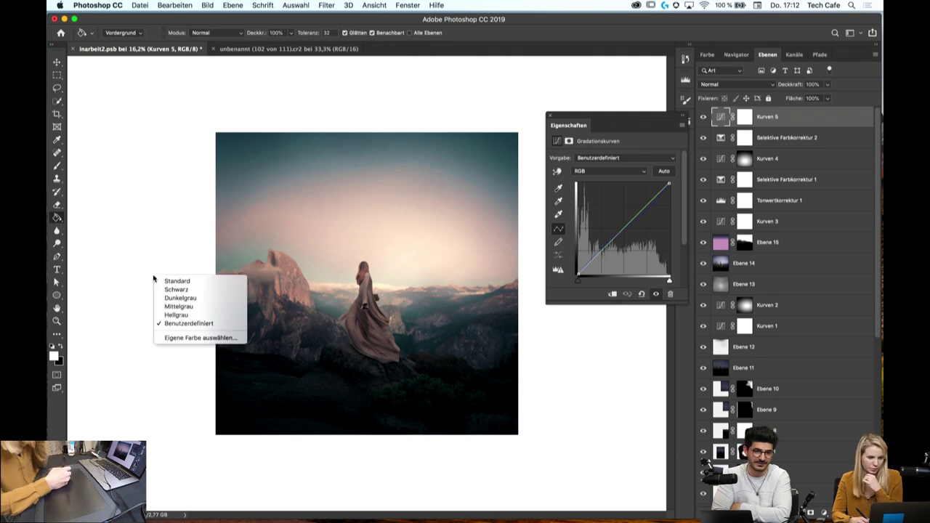
pyautogui.click(182, 306)
pyautogui.click(56, 321)
pyautogui.keyDown('alt'); pyautogui.click(405, 314); pyautogui.keyUp('alt')
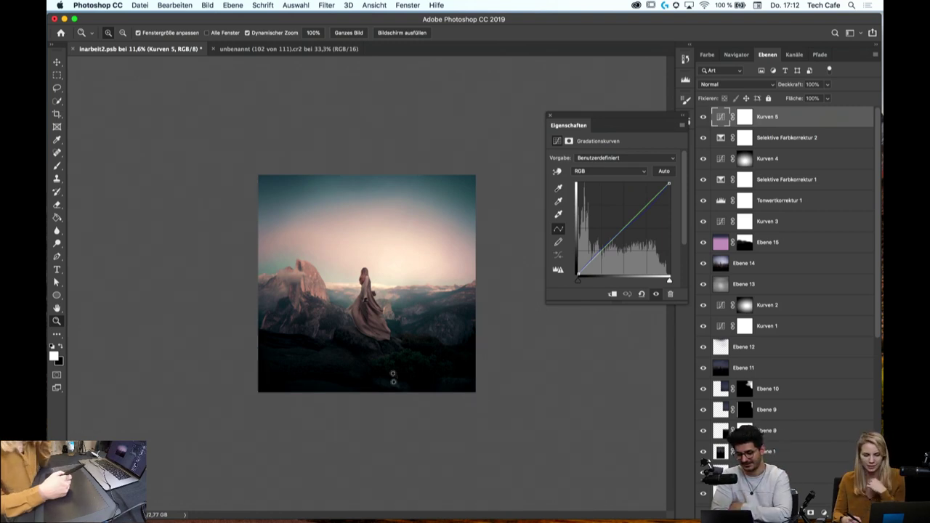
# Zoom in and out around the woman, then close the floating Curves Properties panel
pyautogui.moveTo(393, 378); pyautogui.dragTo(402, 376)
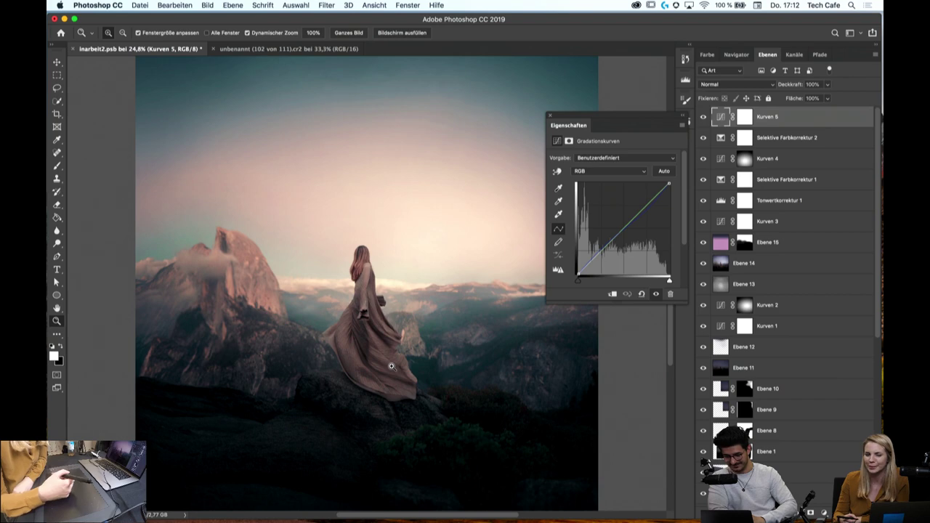
pyautogui.moveTo(398, 330); pyautogui.dragTo(401, 350)
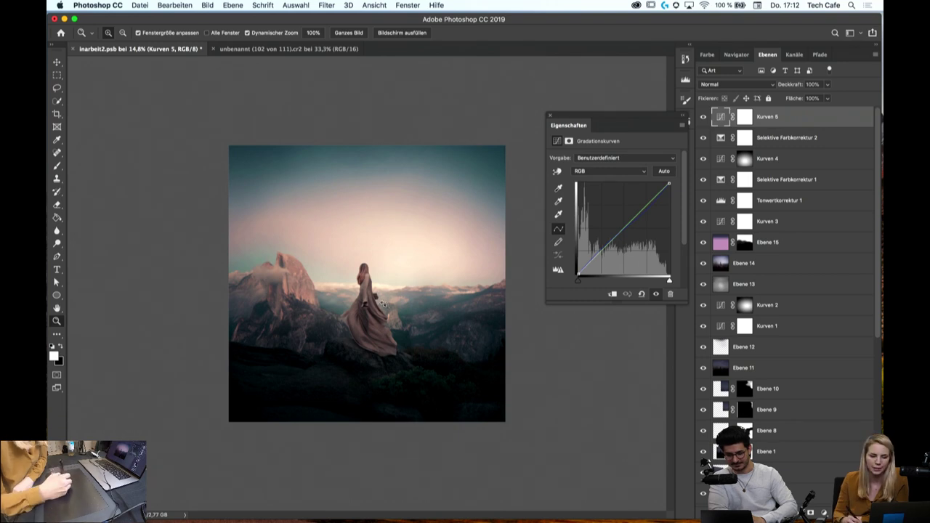
pyautogui.moveTo(383, 304); pyautogui.dragTo(418, 305)
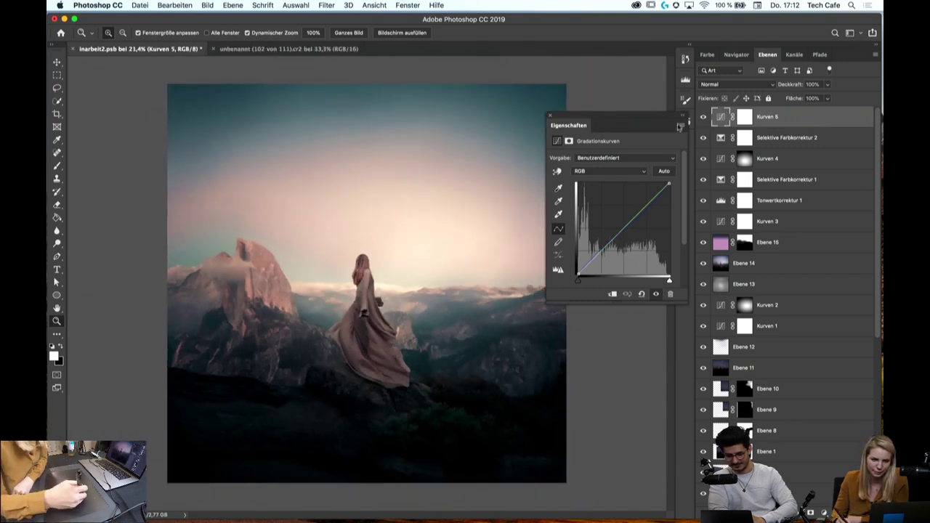
pyautogui.click(551, 117)
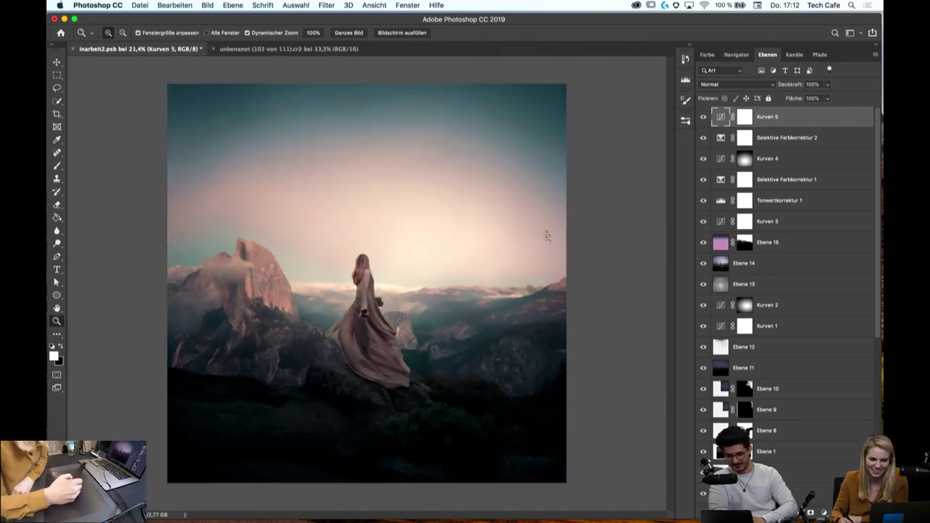
pyautogui.scroll(2, 545, 269)
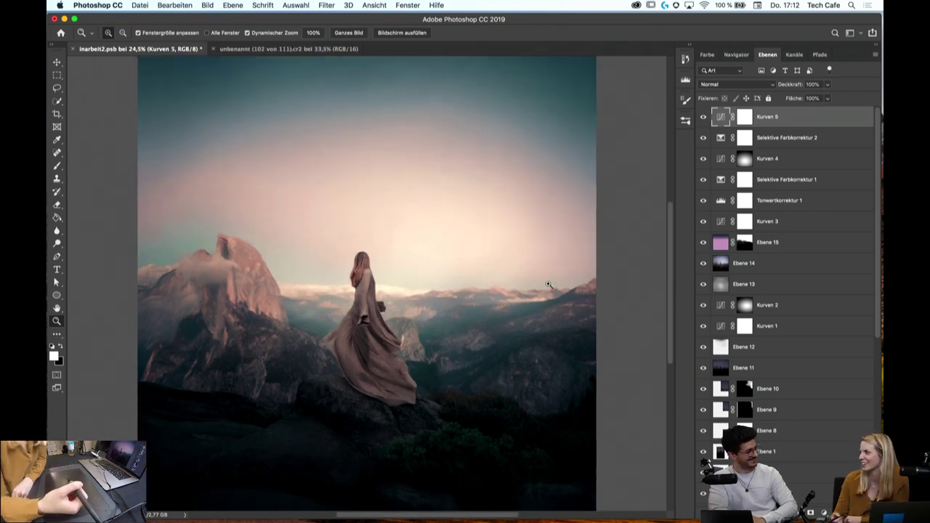
pyautogui.scroll(-2, 556, 326)
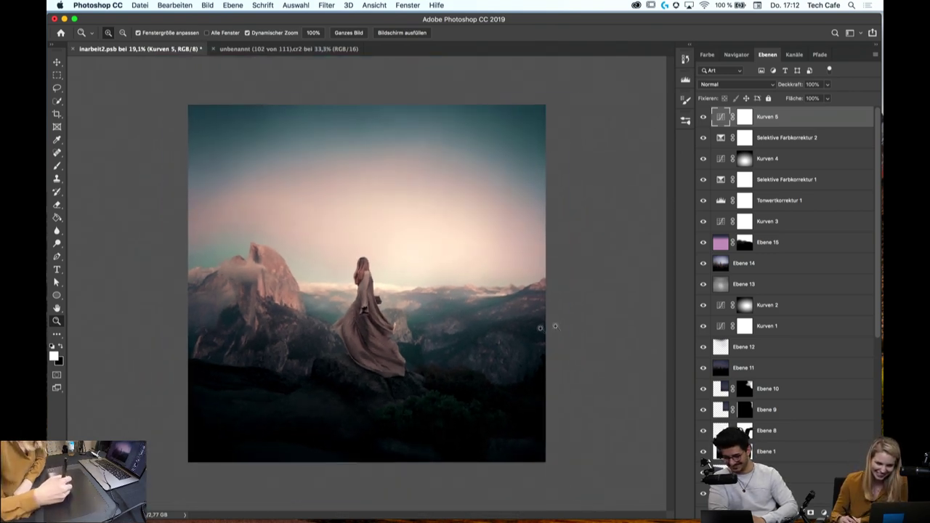
pyautogui.rightClick(790, 314)
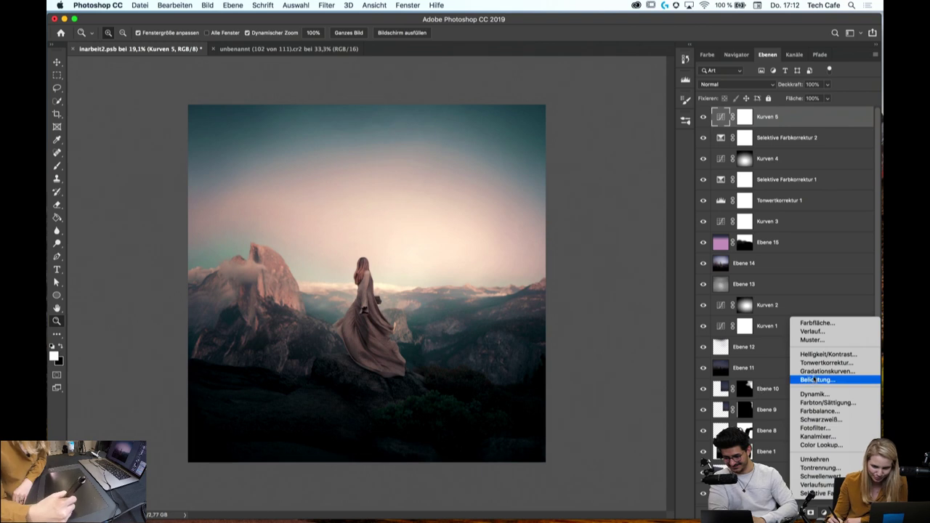
# Add Levels layer Tonwertkorrektur 2 with inputs 7, 1.04 and 247, then close Properties
pyautogui.click(795, 309)
pyautogui.hotkey('ctrl', 'l')
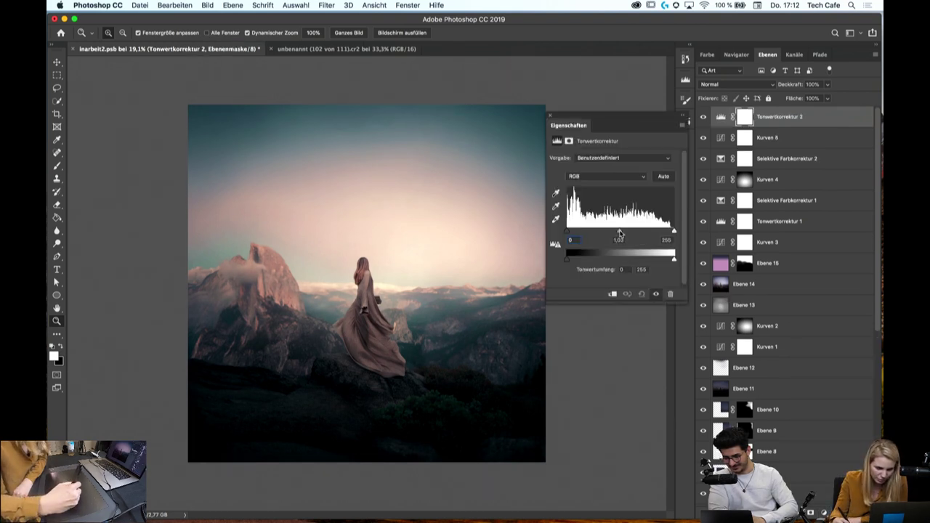
pyautogui.moveTo(675, 235); pyautogui.dragTo(672, 236)
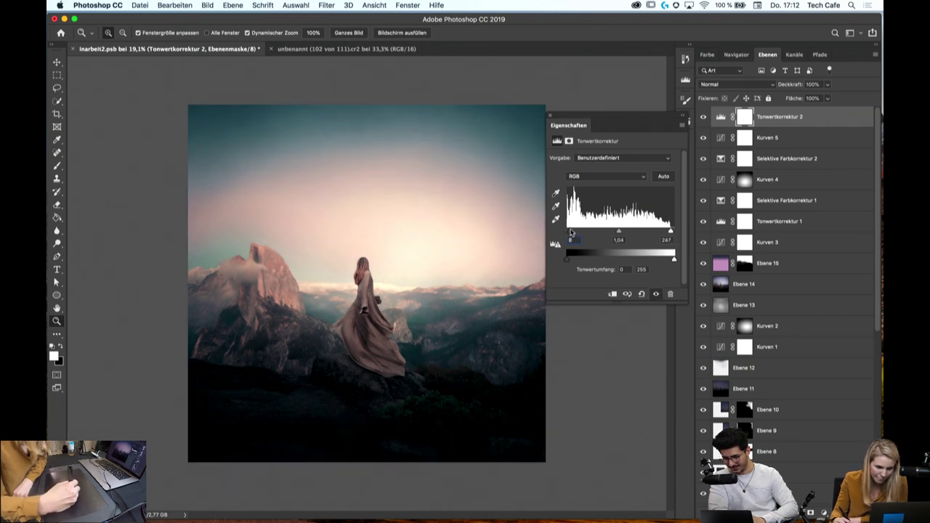
pyautogui.moveTo(393, 320); pyautogui.dragTo(422, 350)
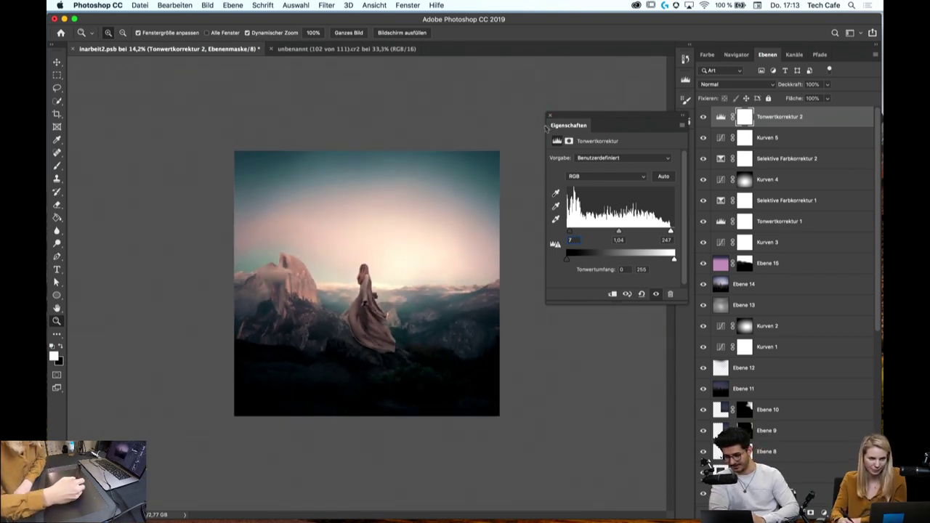
pyautogui.click(550, 116)
pyautogui.moveTo(487, 310); pyautogui.dragTo(426, 294)
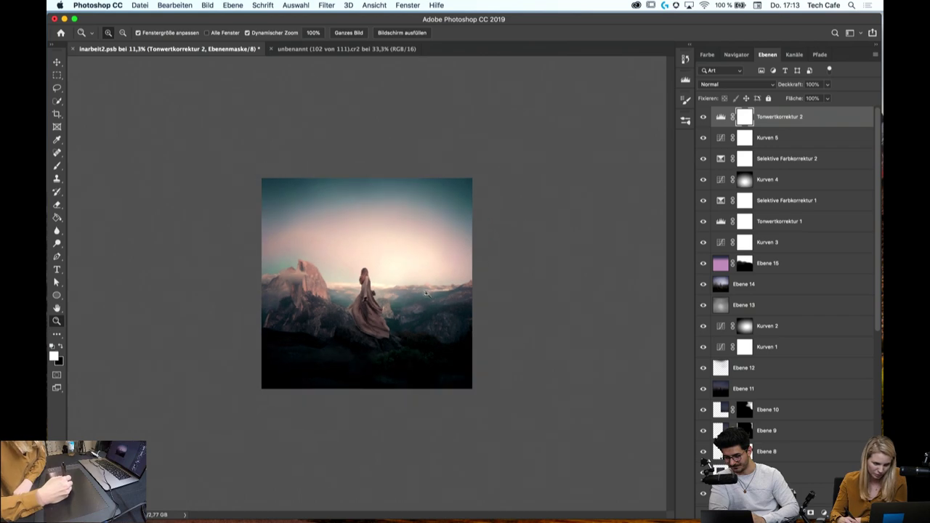
pyautogui.moveTo(367, 285); pyautogui.dragTo(436, 290)
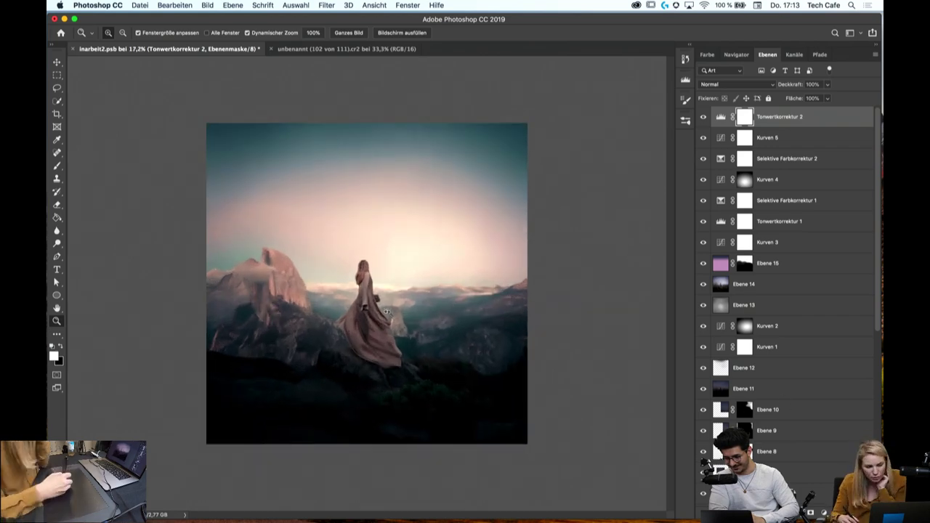
pyautogui.moveTo(386, 313)
pyautogui.mouseDown()
pyautogui.moveTo(425, 381)
pyautogui.moveTo(374, 353)
pyautogui.mouseUp()
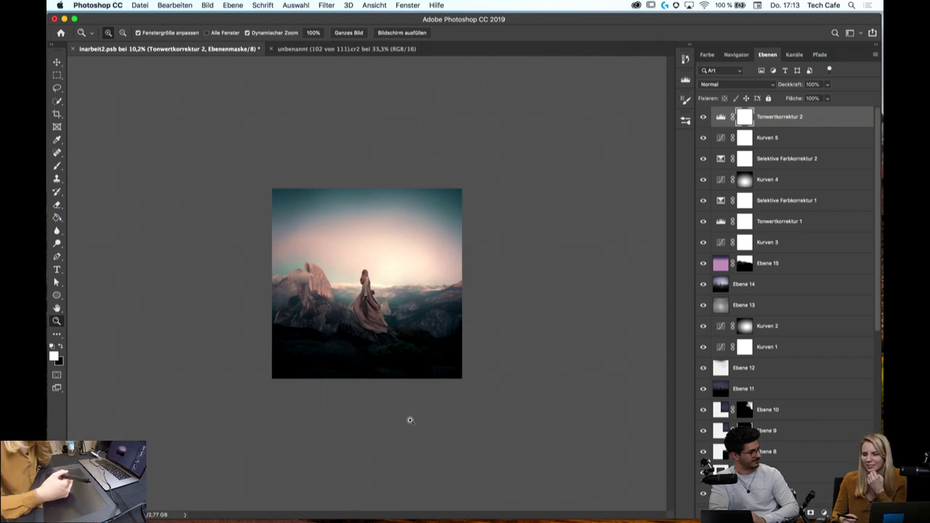
pyautogui.click(440, 450)
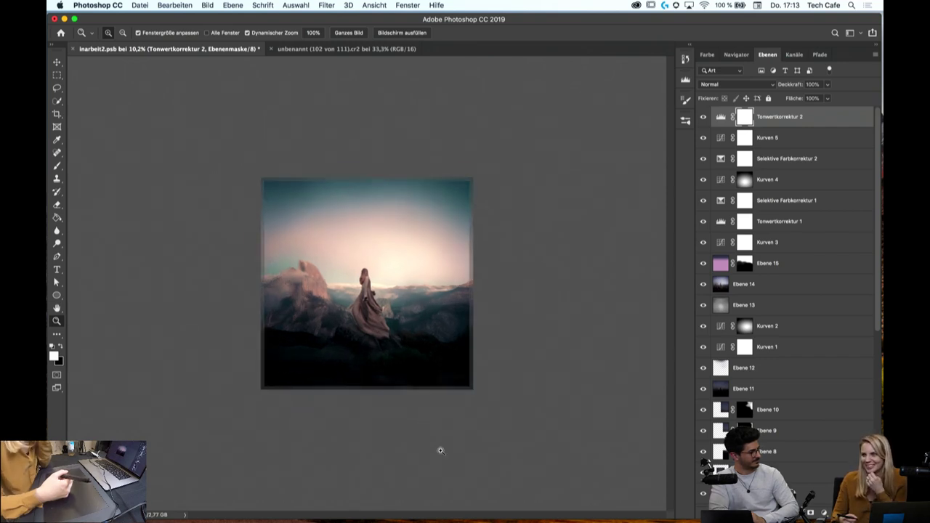
pyautogui.click(415, 365)
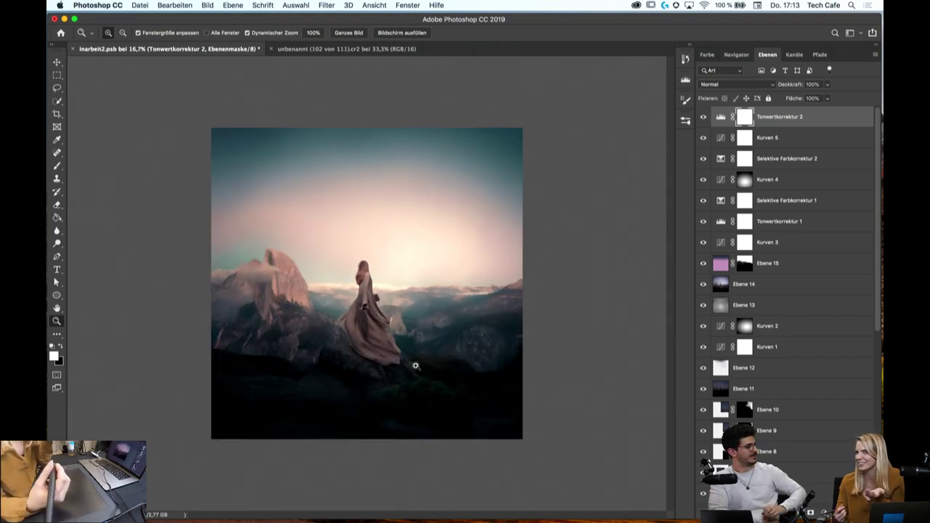
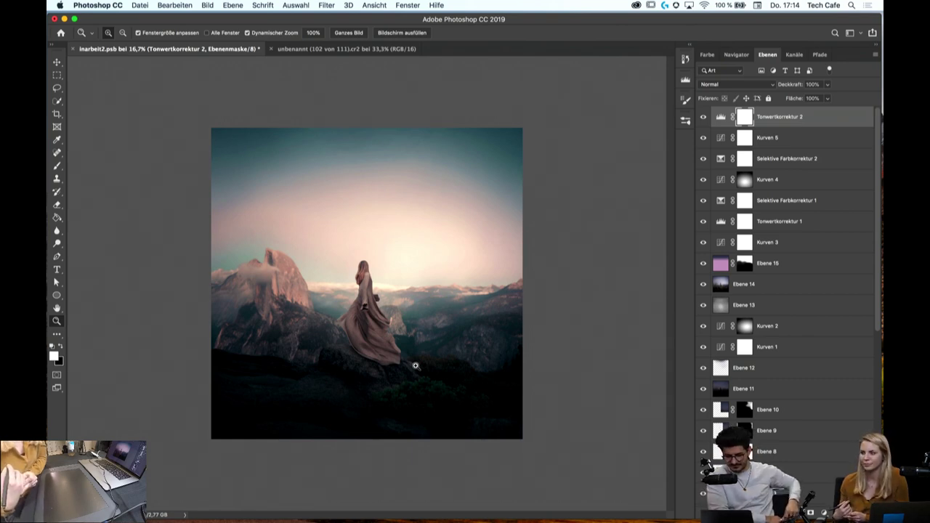
# Add a new Selective Color adjustment layer and target its Reds
pyautogui.moveTo(365, 311)
pyautogui.mouseDown()
pyautogui.moveTo(404, 341)
pyautogui.moveTo(349, 331)
pyautogui.mouseUp()
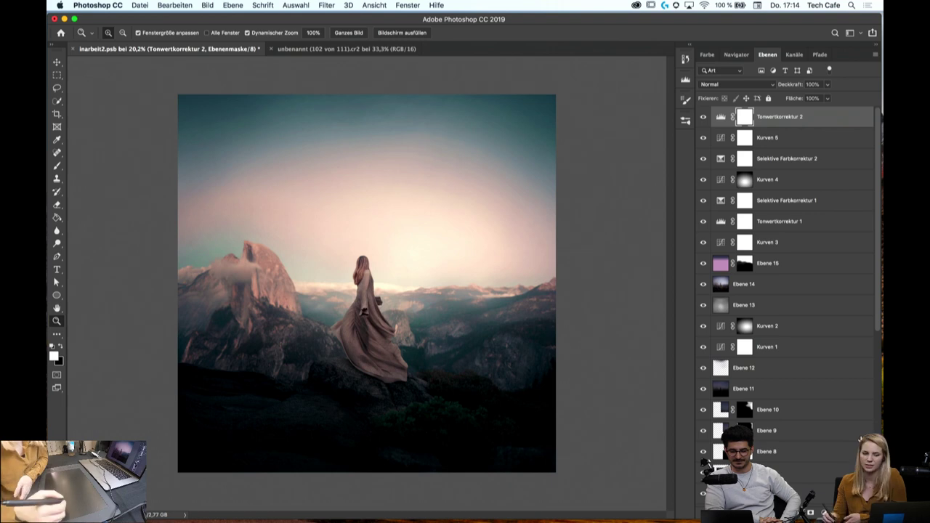
pyautogui.scroll(-2, 319, 320)
pyautogui.scroll(2, 319, 320)
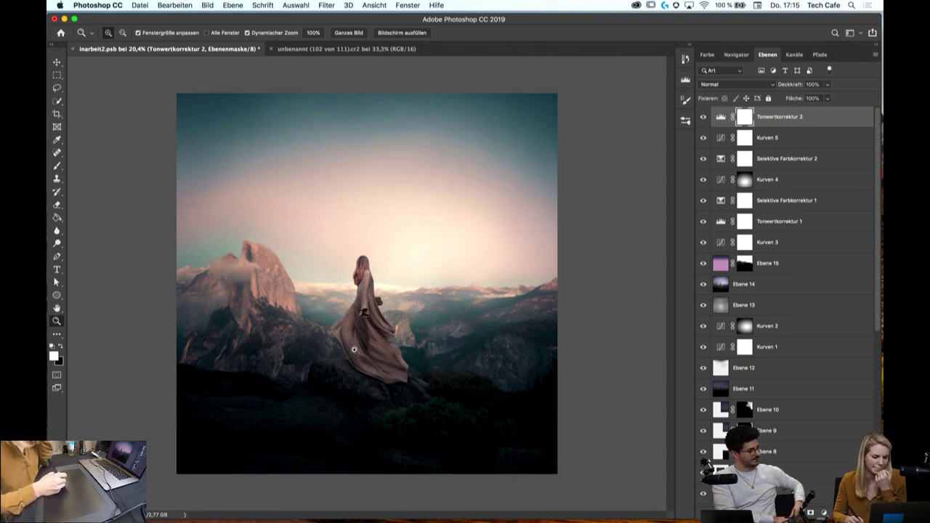
pyautogui.click(823, 511)
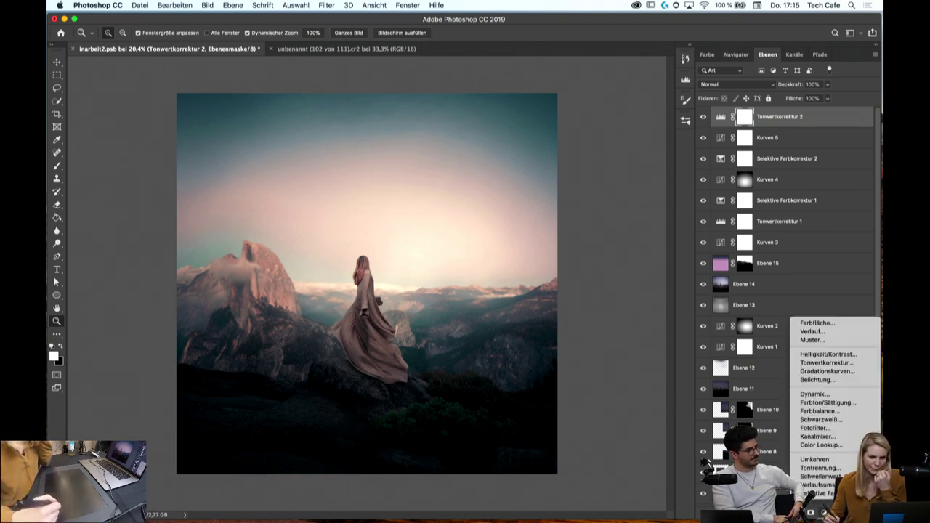
pyautogui.click(818, 494)
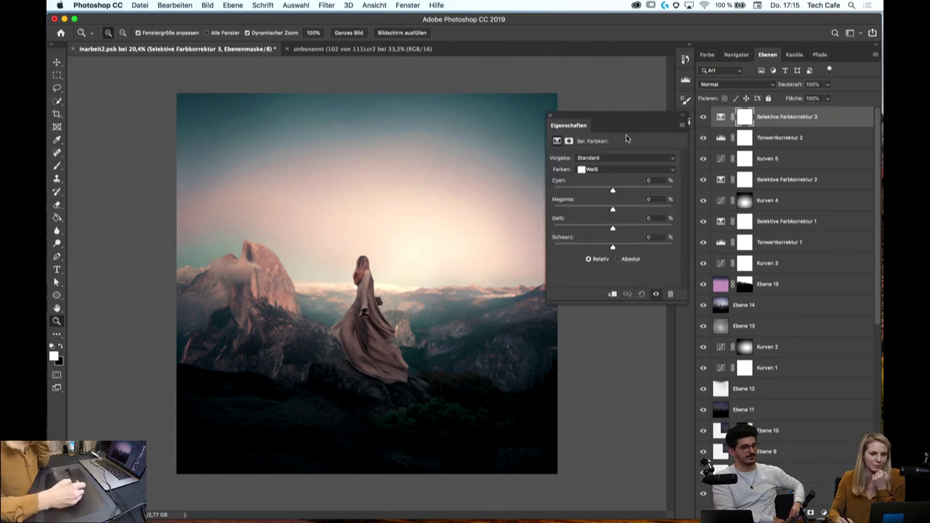
pyautogui.click(616, 170)
pyautogui.click(613, 125)
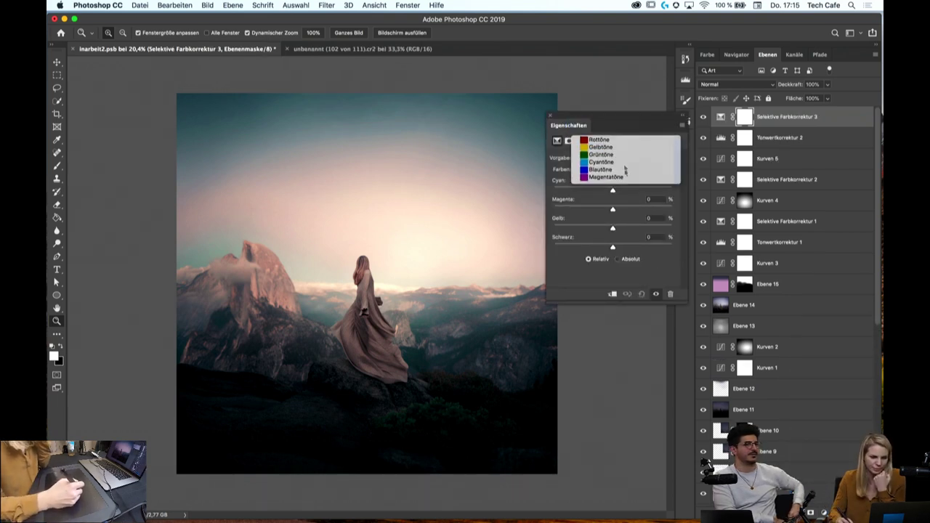
# Shift the reds to Cyan -35, Magenta -5, Yellow -19
pyautogui.moveTo(614, 191)
pyautogui.mouseDown()
pyautogui.moveTo(593, 193)
pyautogui.moveTo(639, 189)
pyautogui.moveTo(583, 193)
pyautogui.moveTo(591, 191)
pyautogui.moveTo(584, 215)
pyautogui.moveTo(576, 211)
pyautogui.moveTo(614, 223)
pyautogui.mouseUp()
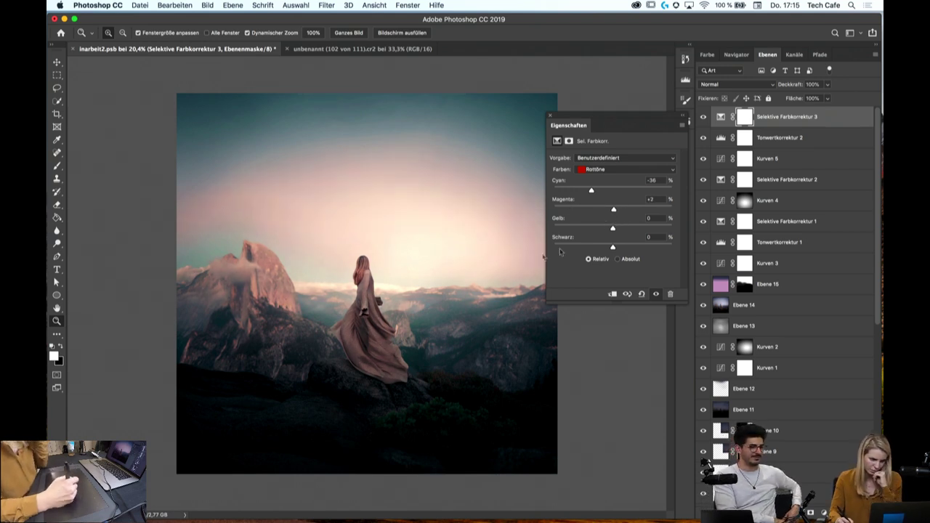
pyautogui.press('super+minus')
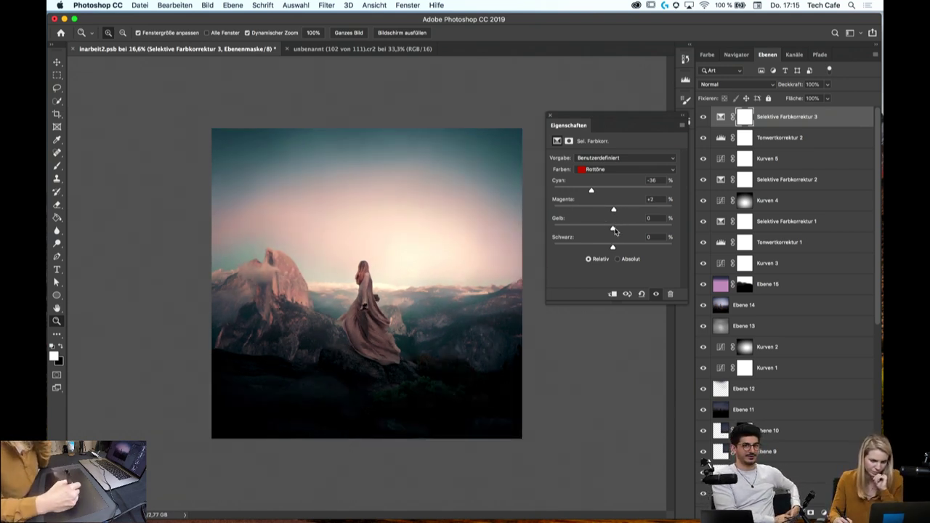
pyautogui.moveTo(617, 226)
pyautogui.mouseDown()
pyautogui.moveTo(596, 228)
pyautogui.moveTo(646, 228)
pyautogui.moveTo(586, 240)
pyautogui.moveTo(632, 239)
pyautogui.moveTo(607, 234)
pyautogui.moveTo(607, 211)
pyautogui.moveTo(618, 211)
pyautogui.moveTo(600, 192)
pyautogui.moveTo(598, 227)
pyautogui.mouseUp()
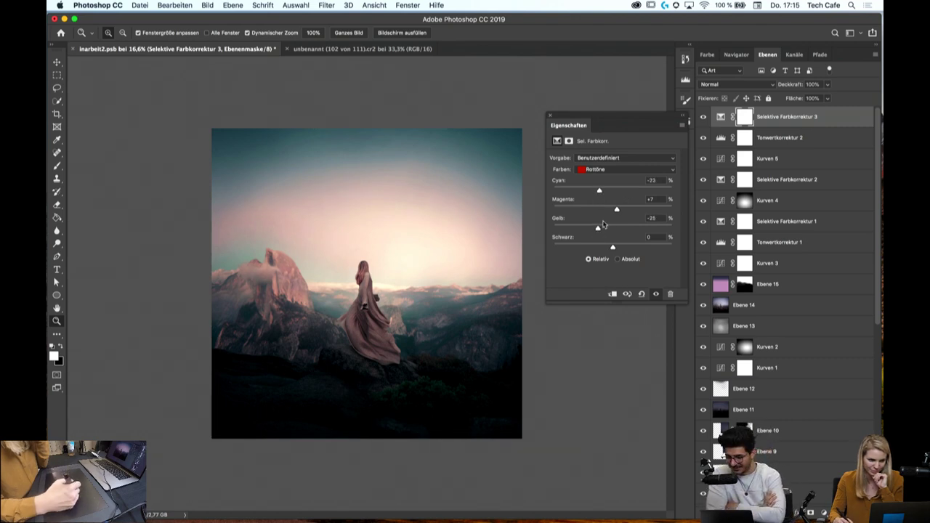
pyautogui.moveTo(364, 287); pyautogui.dragTo(446, 294)
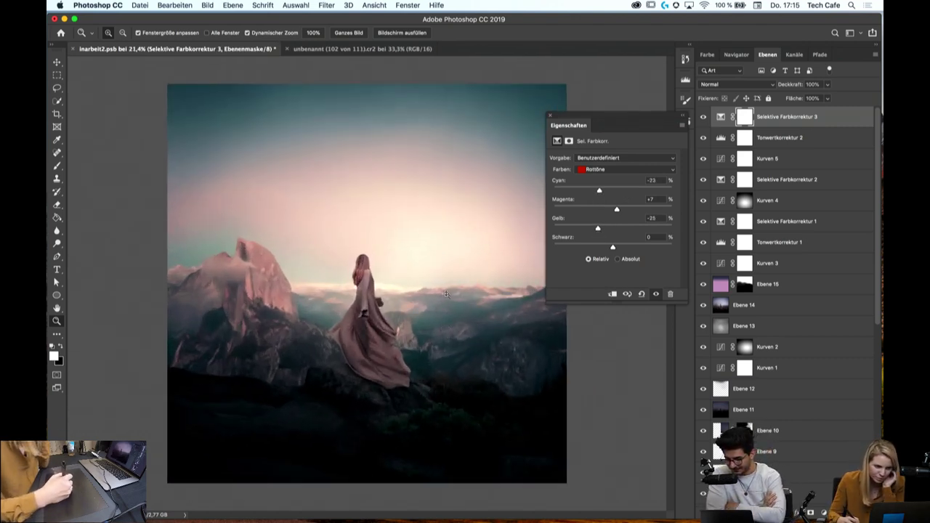
pyautogui.moveTo(618, 210); pyautogui.dragTo(601, 229)
pyautogui.scroll(-1, 596, 218)
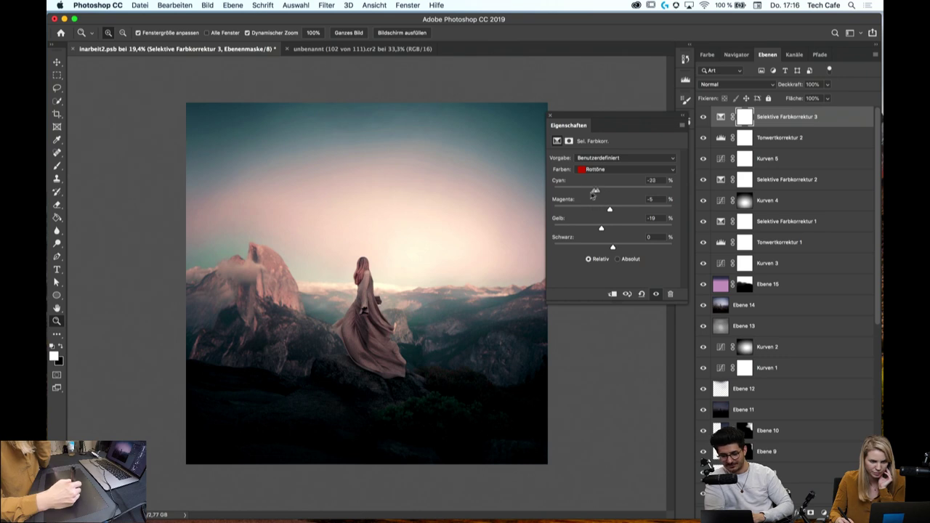
pyautogui.moveTo(599, 192); pyautogui.dragTo(592, 204)
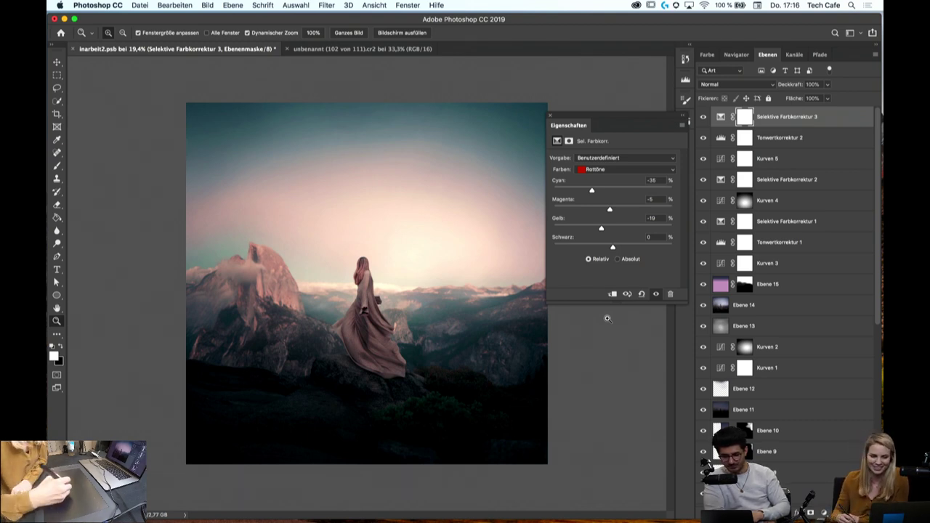
pyautogui.click(601, 171)
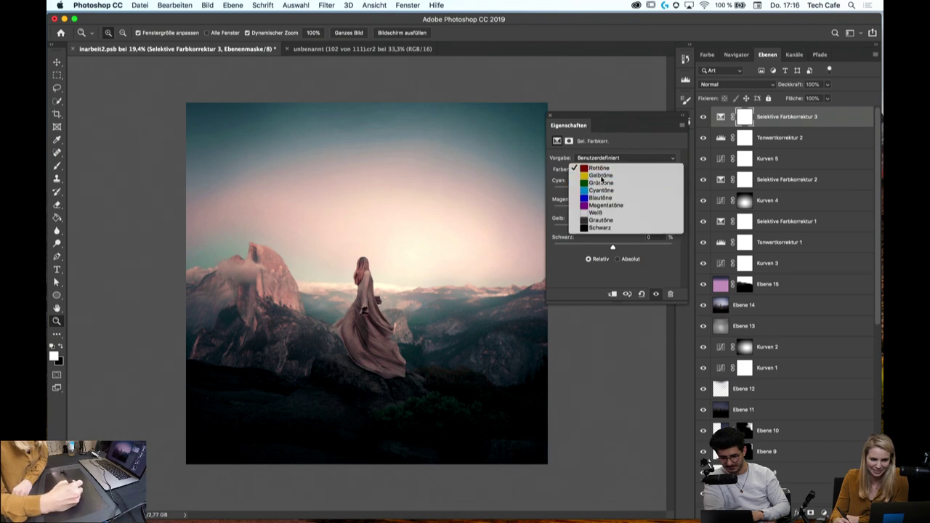
# Switch to Yellows and set them to Cyan +18, Magenta -22, Yellow +34
pyautogui.click(603, 179)
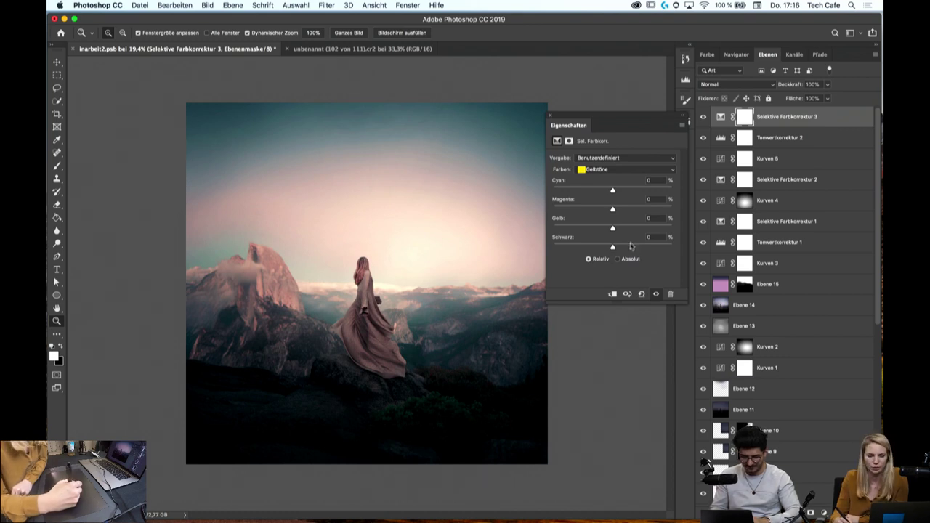
pyautogui.moveTo(606, 210); pyautogui.dragTo(598, 205)
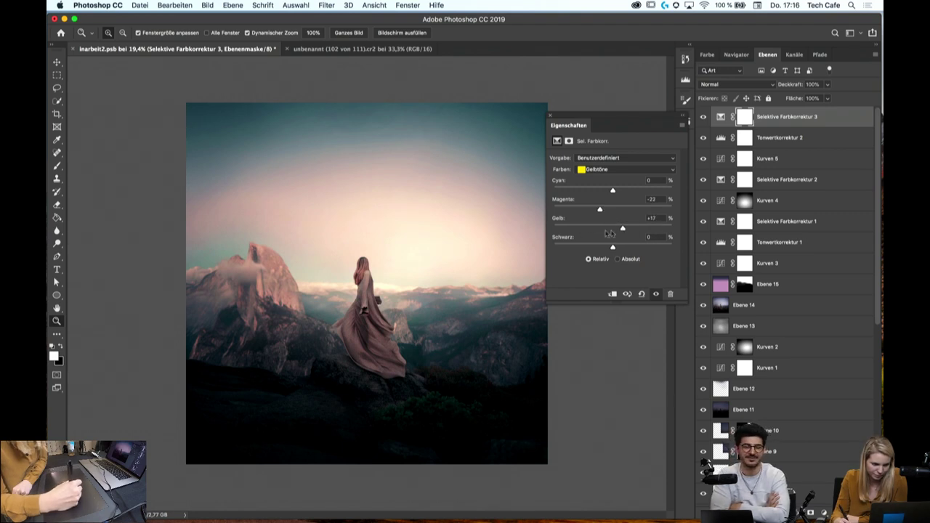
pyautogui.moveTo(586, 230); pyautogui.dragTo(633, 230)
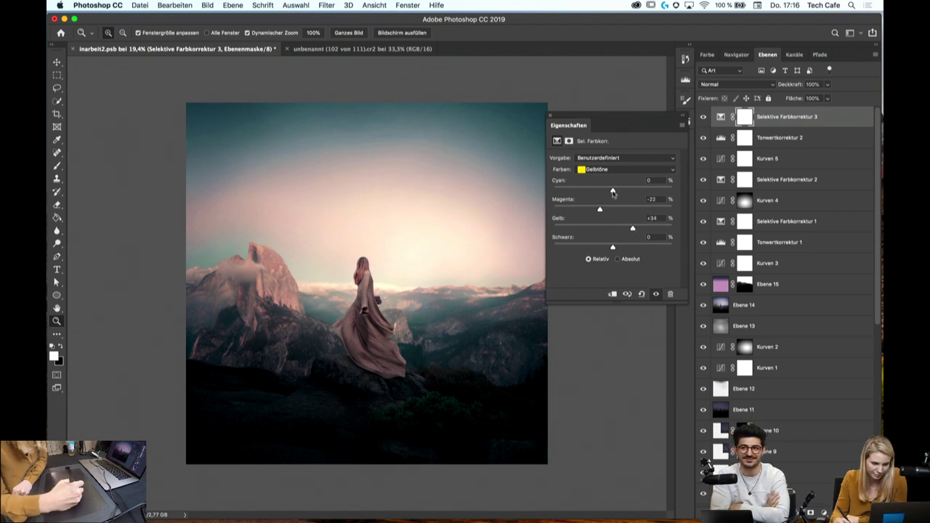
pyautogui.moveTo(612, 193); pyautogui.dragTo(617, 199)
pyautogui.moveTo(432, 290)
pyautogui.mouseDown()
pyautogui.moveTo(423, 303)
pyautogui.moveTo(449, 327)
pyautogui.mouseUp()
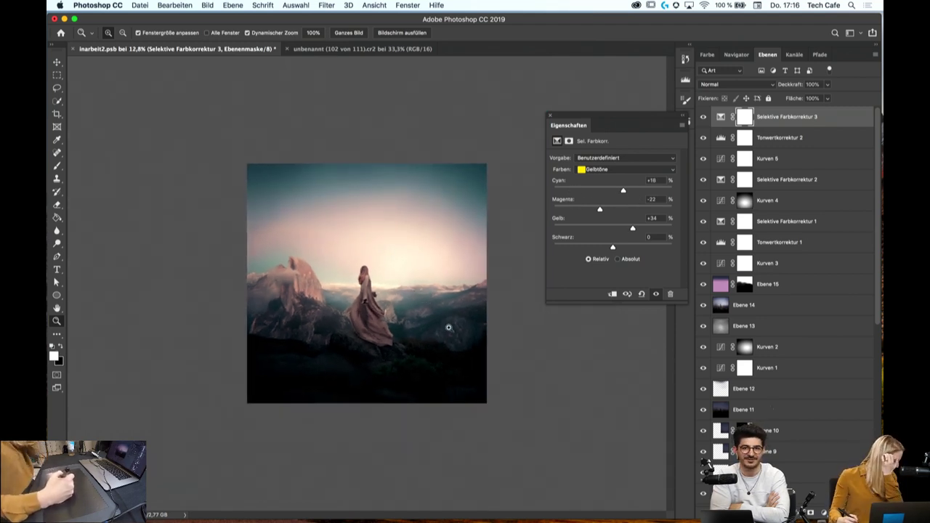
pyautogui.moveTo(448, 327)
pyautogui.mouseDown()
pyautogui.moveTo(405, 323)
pyautogui.moveTo(418, 323)
pyautogui.mouseUp()
# Switch to Blues and set them to Cyan +37, Magenta +3, Yellow +12
pyautogui.click(607, 171)
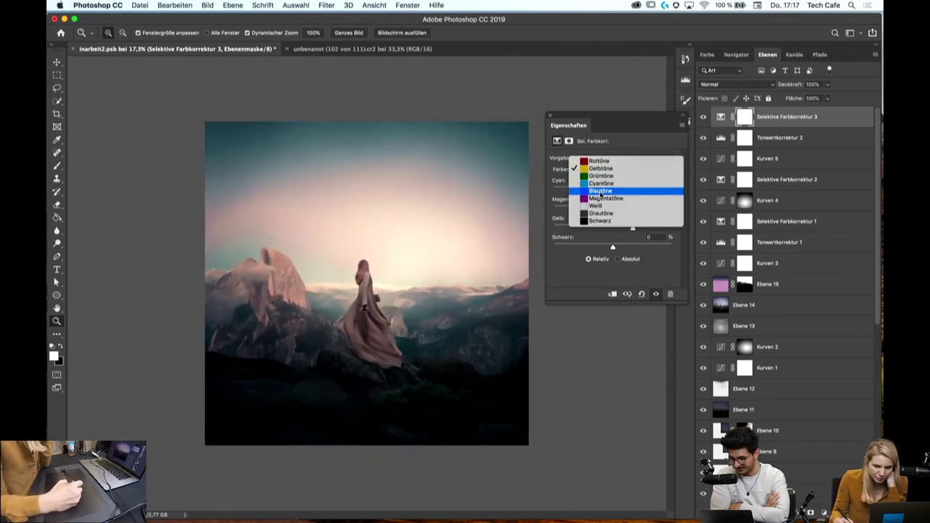
pyautogui.click(600, 191)
pyautogui.moveTo(613, 228)
pyautogui.mouseDown()
pyautogui.moveTo(597, 229)
pyautogui.moveTo(640, 231)
pyautogui.mouseUp()
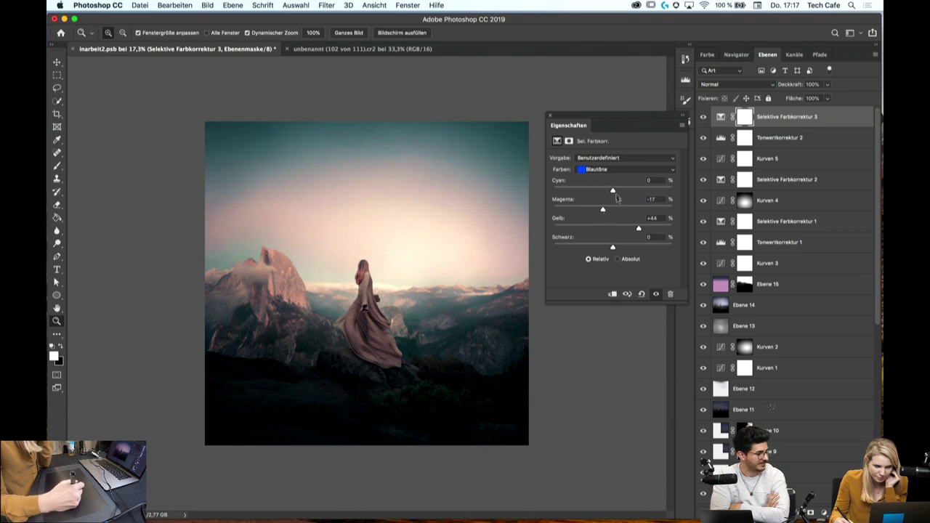
pyautogui.moveTo(577, 195)
pyautogui.mouseDown()
pyautogui.moveTo(654, 198)
pyautogui.moveTo(641, 201)
pyautogui.mouseUp()
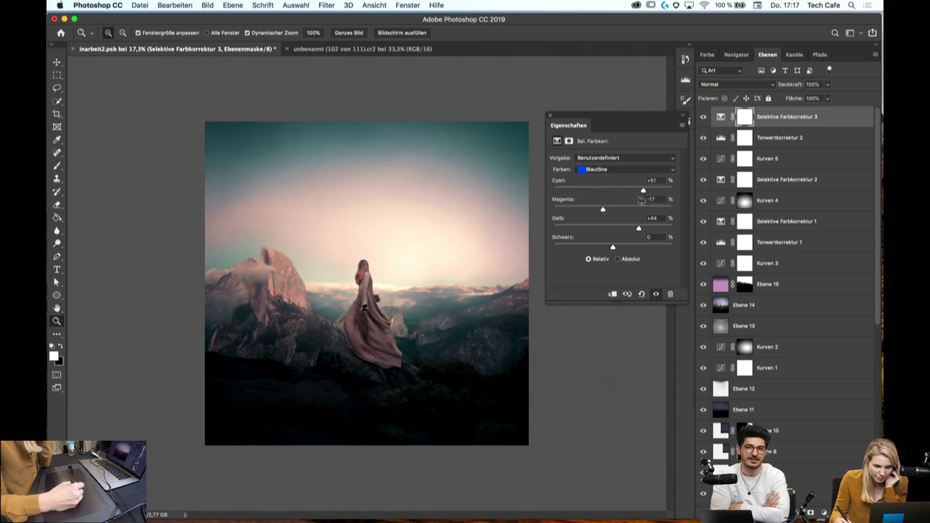
pyautogui.moveTo(572, 197); pyautogui.dragTo(663, 201)
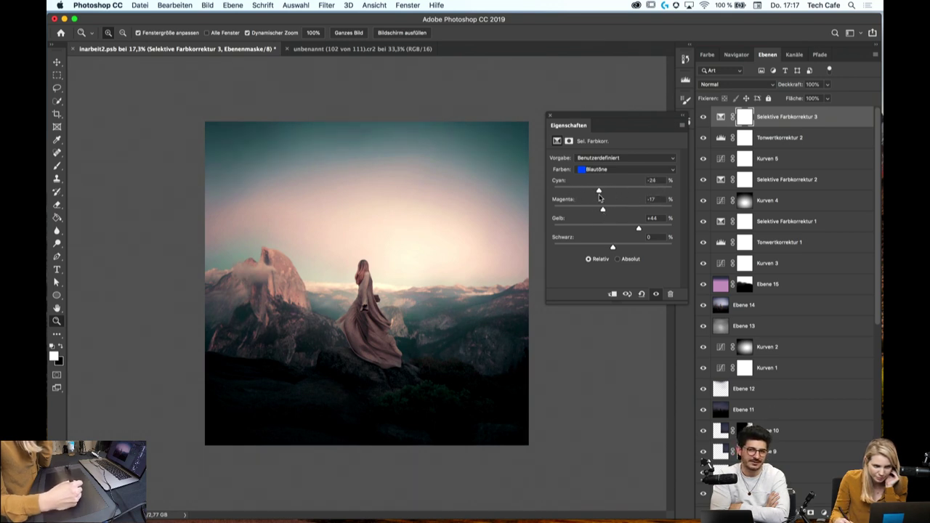
pyautogui.moveTo(601, 194); pyautogui.dragTo(598, 195)
pyautogui.moveTo(640, 230)
pyautogui.mouseDown()
pyautogui.moveTo(598, 232)
pyautogui.moveTo(583, 211)
pyautogui.mouseUp()
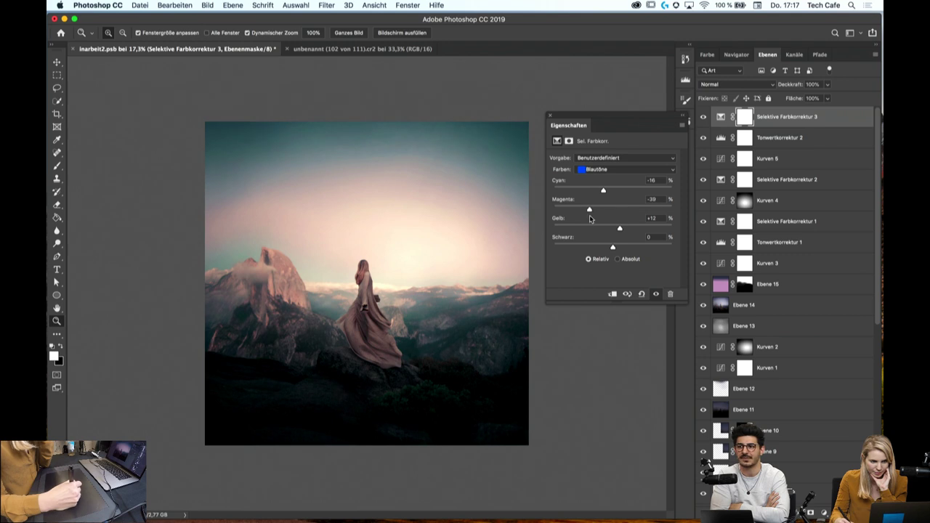
pyautogui.moveTo(602, 217); pyautogui.dragTo(625, 217)
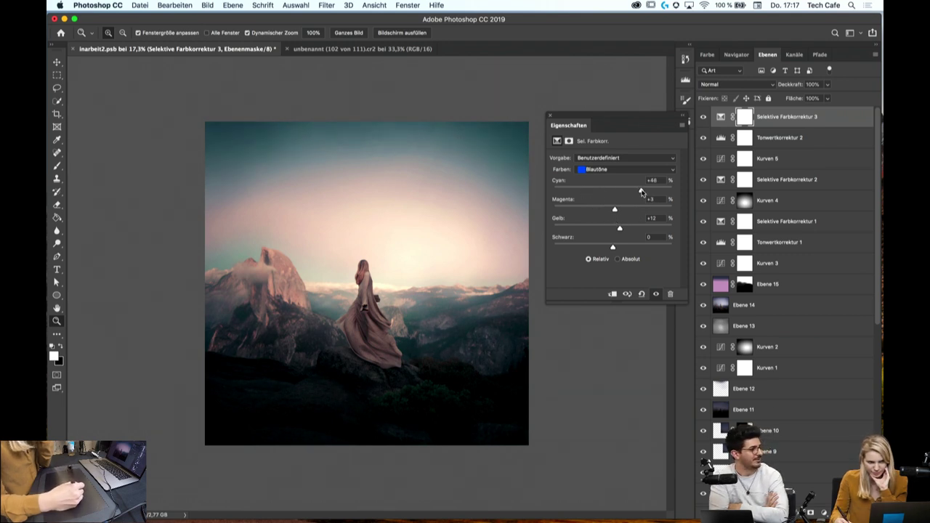
pyautogui.moveTo(603, 190)
pyautogui.mouseDown()
pyautogui.moveTo(595, 193)
pyautogui.moveTo(634, 191)
pyautogui.mouseUp()
pyautogui.moveTo(422, 264)
pyautogui.mouseDown()
pyautogui.moveTo(411, 284)
pyautogui.moveTo(428, 363)
pyautogui.mouseUp()
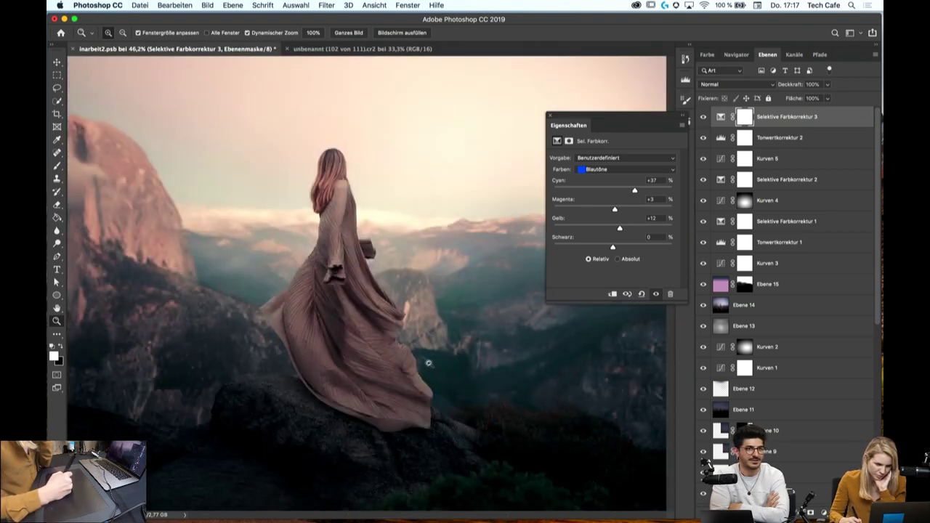
pyautogui.hotkey('ctrl', '0')
# Select Magentatöne and ease them to Cyan -43, Magenta -33, Yellow -19
pyautogui.click(597, 168)
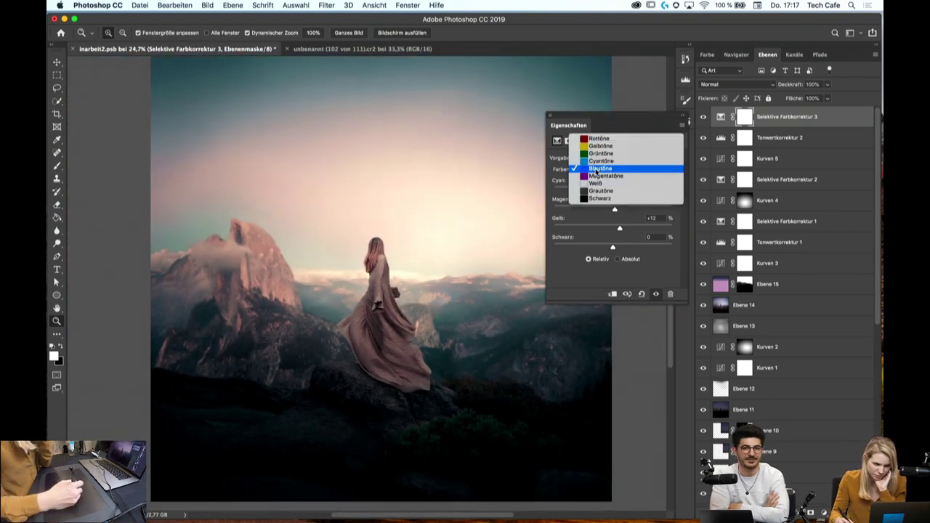
pyautogui.click(594, 177)
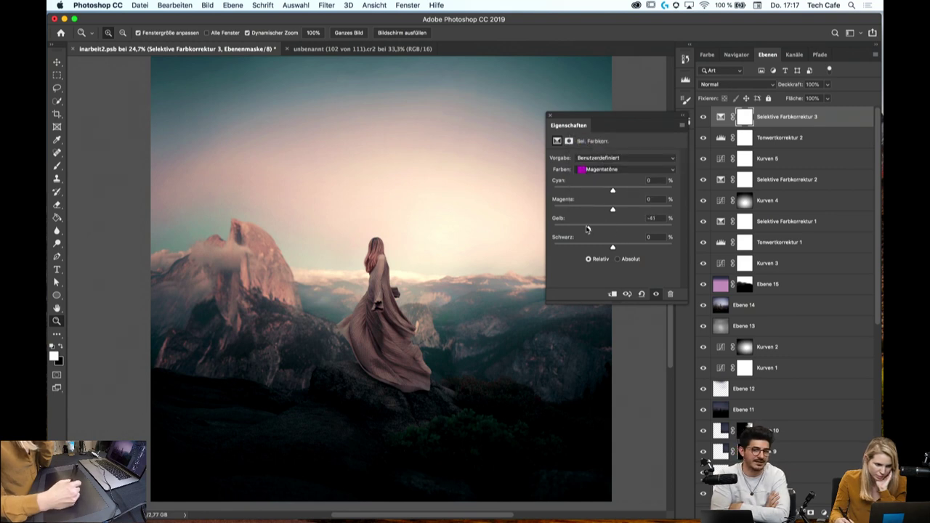
pyautogui.moveTo(612, 228)
pyautogui.mouseDown()
pyautogui.moveTo(648, 228)
pyautogui.moveTo(611, 228)
pyautogui.mouseUp()
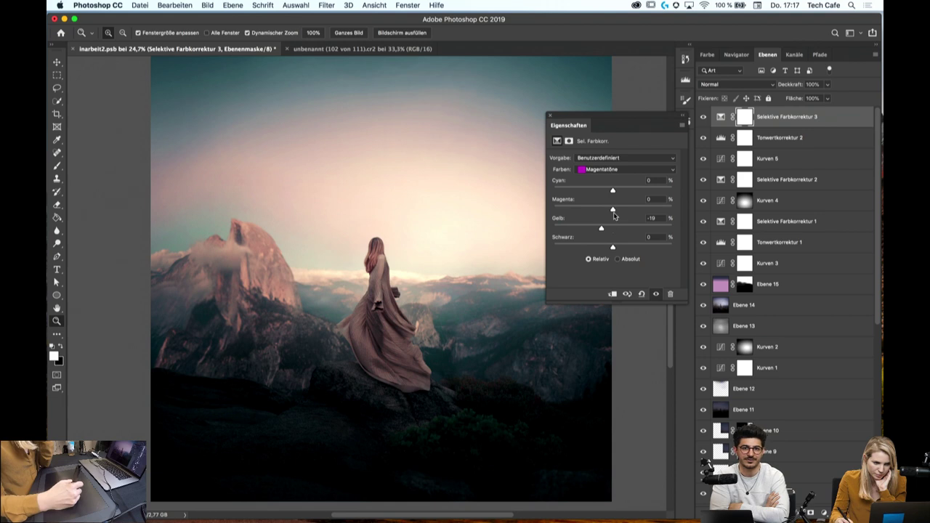
pyautogui.hotkey('ctrl', '-')
pyautogui.moveTo(612, 210); pyautogui.dragTo(573, 210)
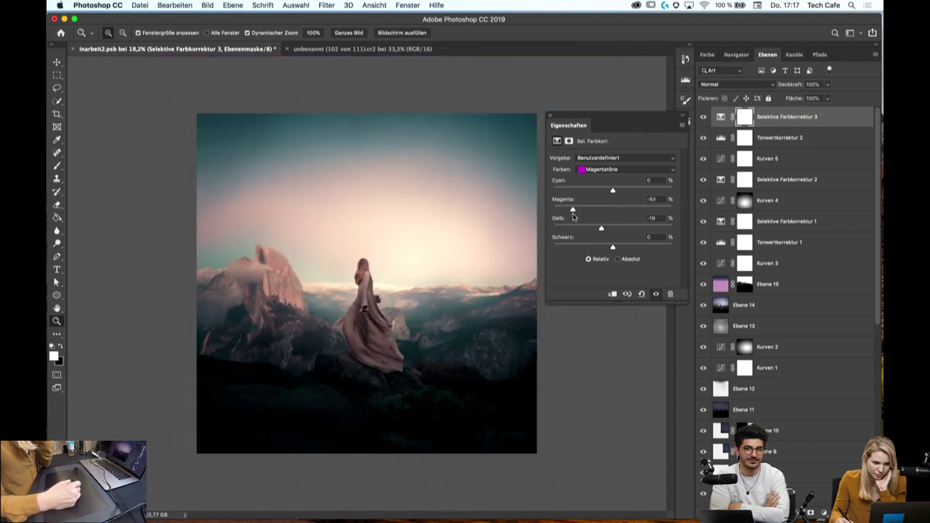
pyautogui.moveTo(652, 210)
pyautogui.mouseDown()
pyautogui.moveTo(587, 210)
pyautogui.moveTo(611, 212)
pyautogui.moveTo(610, 191)
pyautogui.mouseUp()
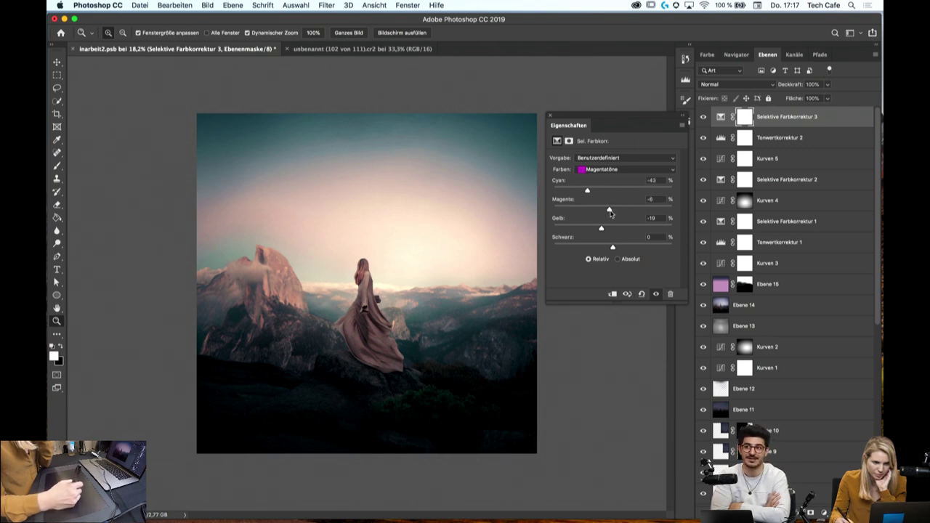
pyautogui.moveTo(569, 217); pyautogui.dragTo(593, 211)
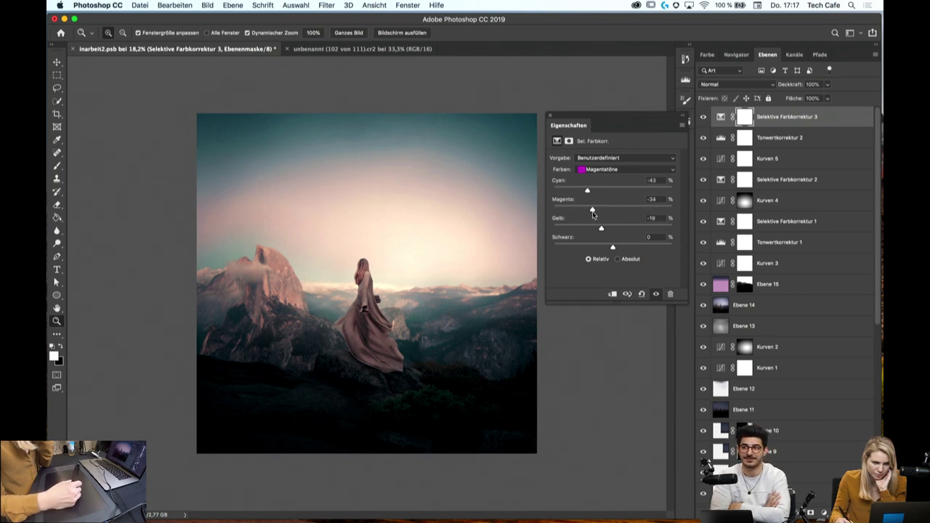
pyautogui.moveTo(476, 277); pyautogui.dragTo(480, 258)
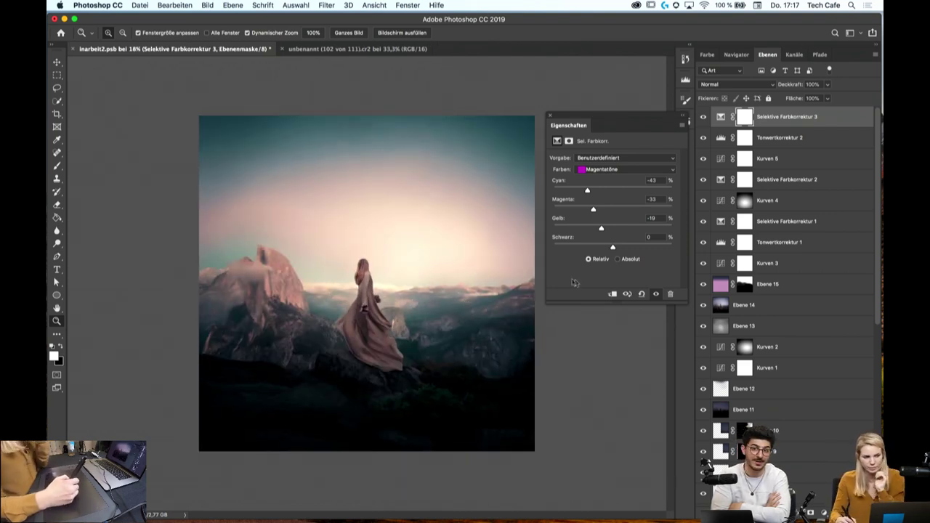
# Choose the Grautöne range and nudge its yellow balance
pyautogui.click(594, 170)
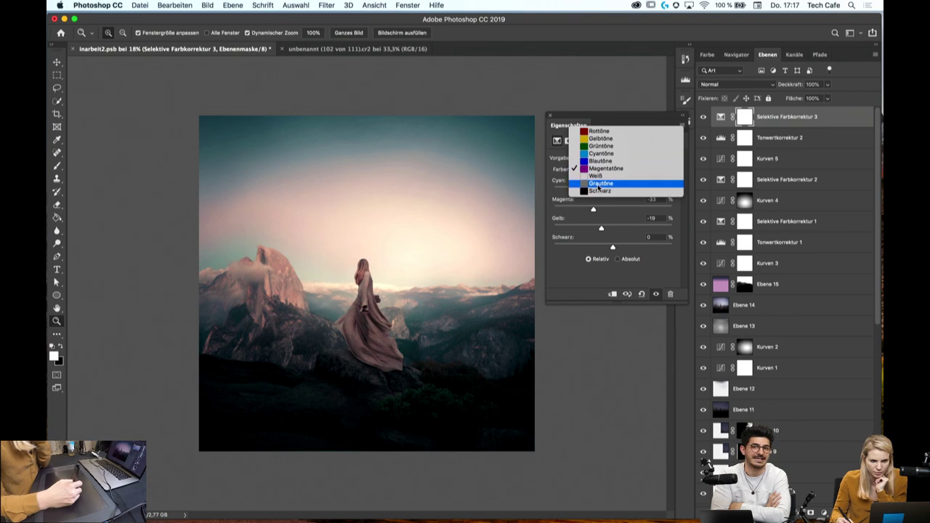
pyautogui.click(599, 183)
pyautogui.moveTo(613, 229); pyautogui.dragTo(611, 231)
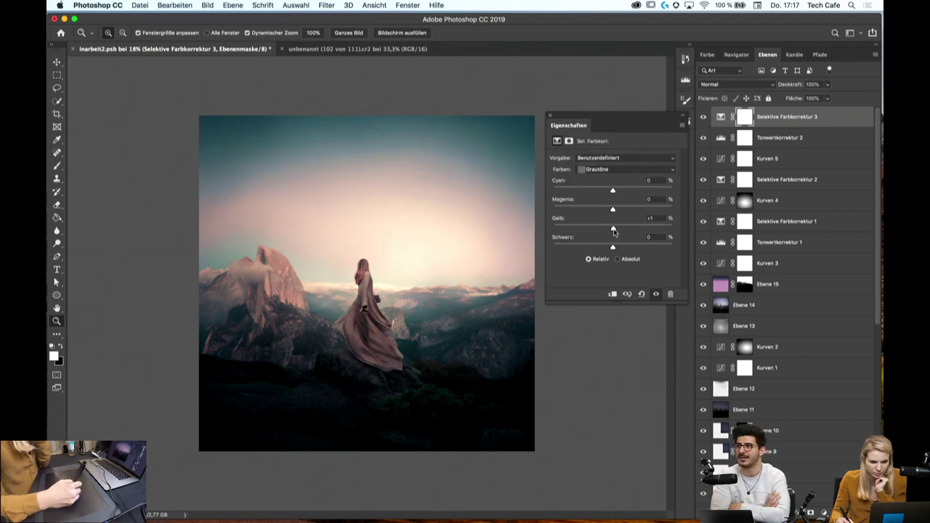
pyautogui.scroll(-2, 611, 231)
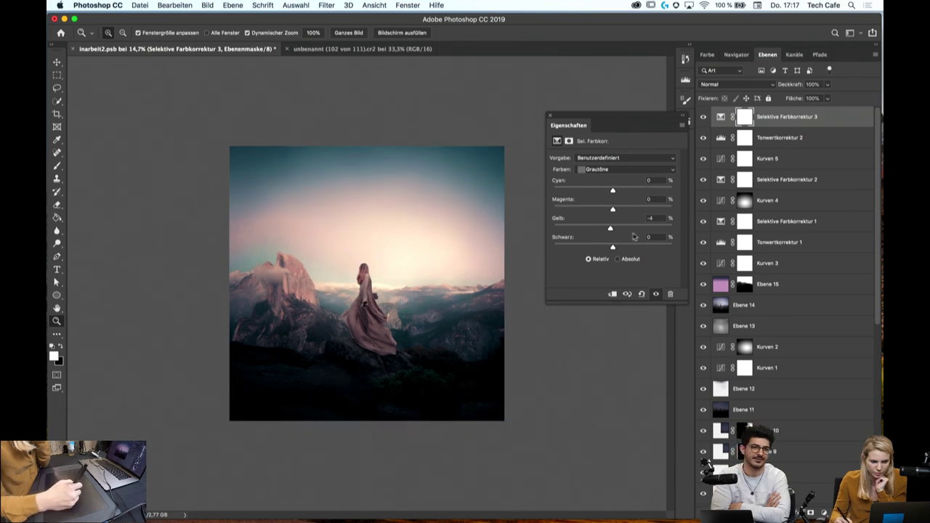
pyautogui.moveTo(612, 231); pyautogui.dragTo(612, 213)
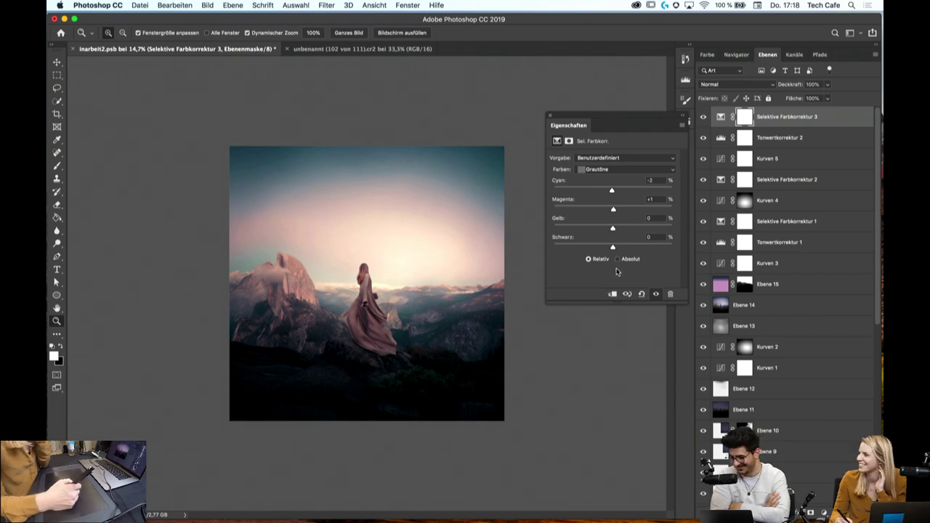
pyautogui.press('super+minus')
pyautogui.press('super+0')
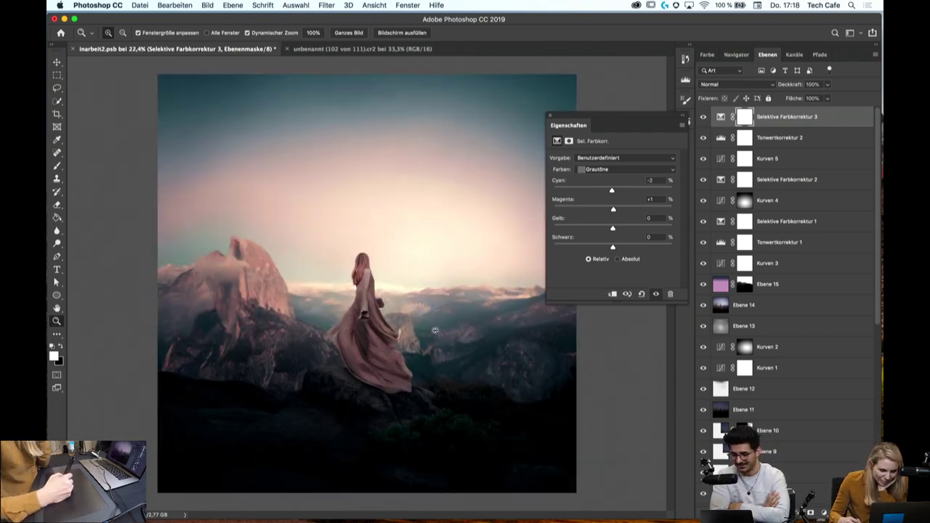
# Settle the grey tones at Cyan -4, Magenta -2, Yellow -1, zooming to check
pyautogui.moveTo(459, 333); pyautogui.dragTo(473, 358)
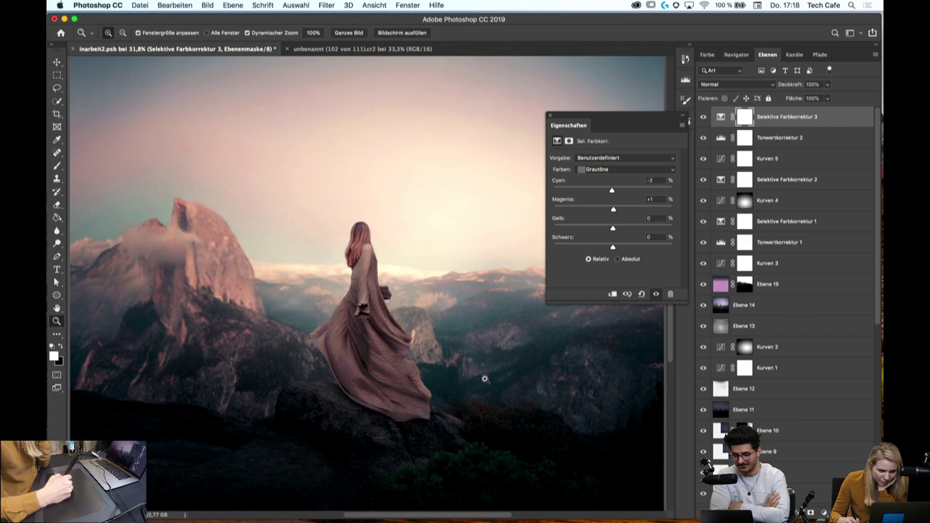
pyautogui.moveTo(614, 212); pyautogui.dragTo(611, 213)
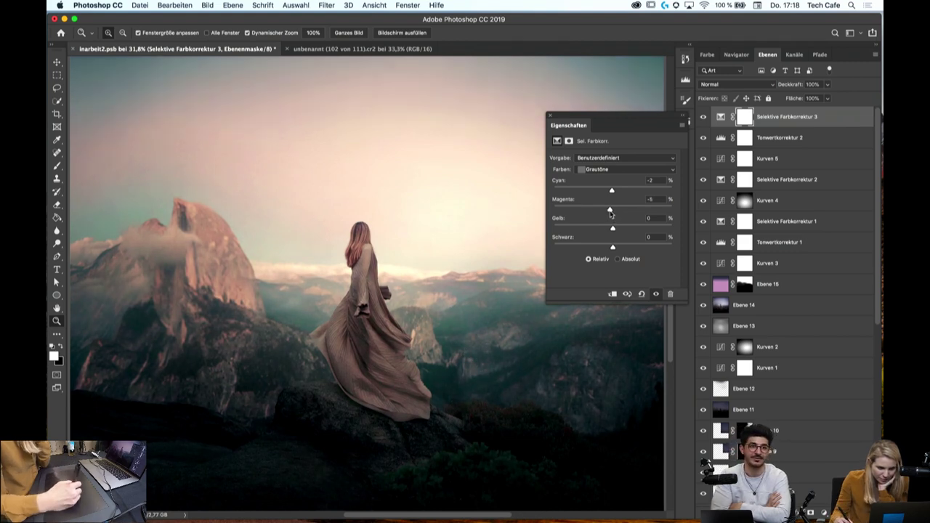
pyautogui.moveTo(444, 309); pyautogui.dragTo(425, 309)
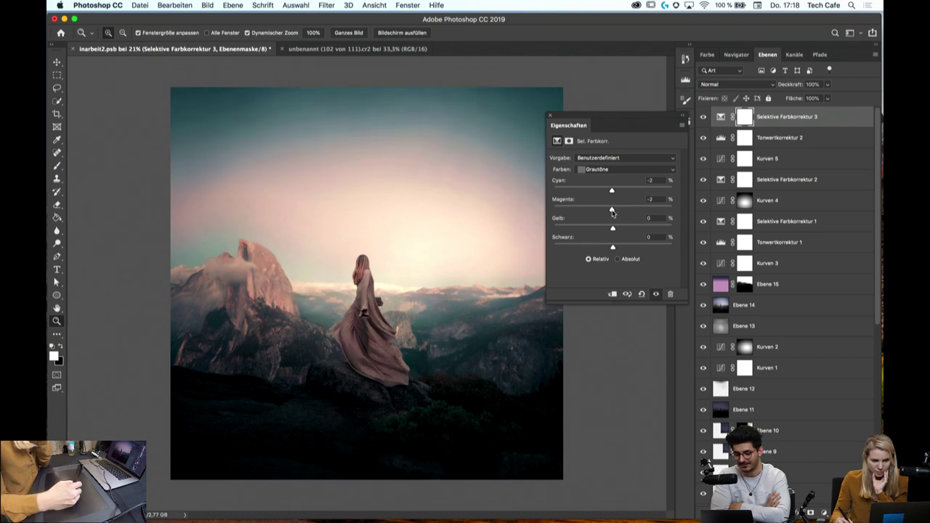
pyautogui.moveTo(552, 291); pyautogui.dragTo(513, 295)
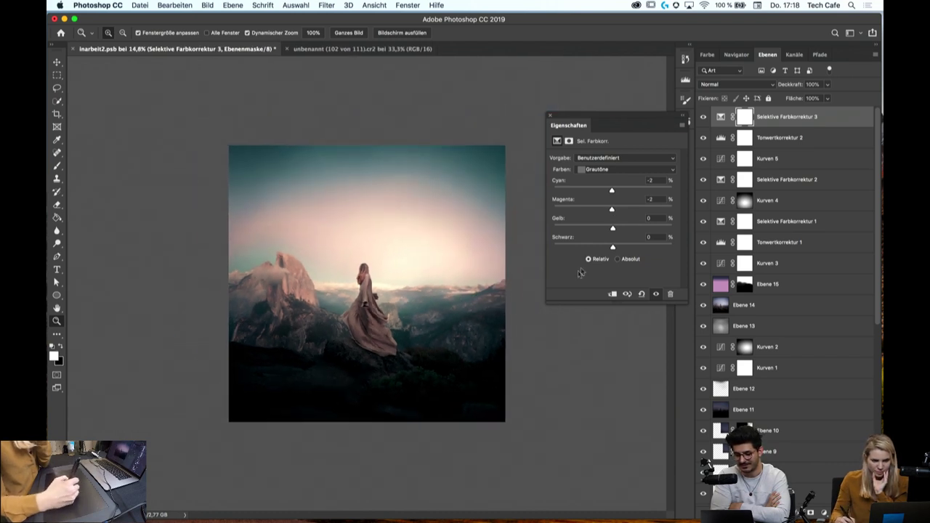
pyautogui.moveTo(611, 194); pyautogui.dragTo(610, 192)
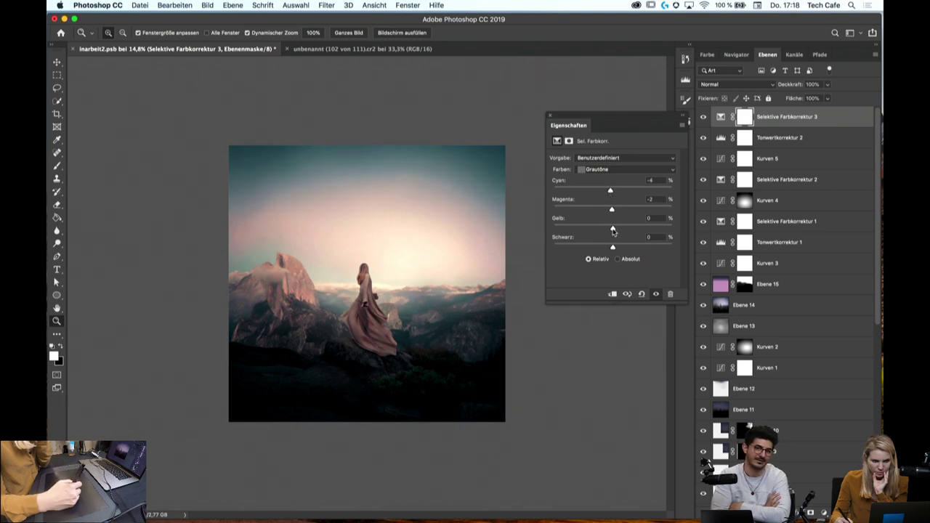
pyautogui.moveTo(610, 229); pyautogui.dragTo(612, 229)
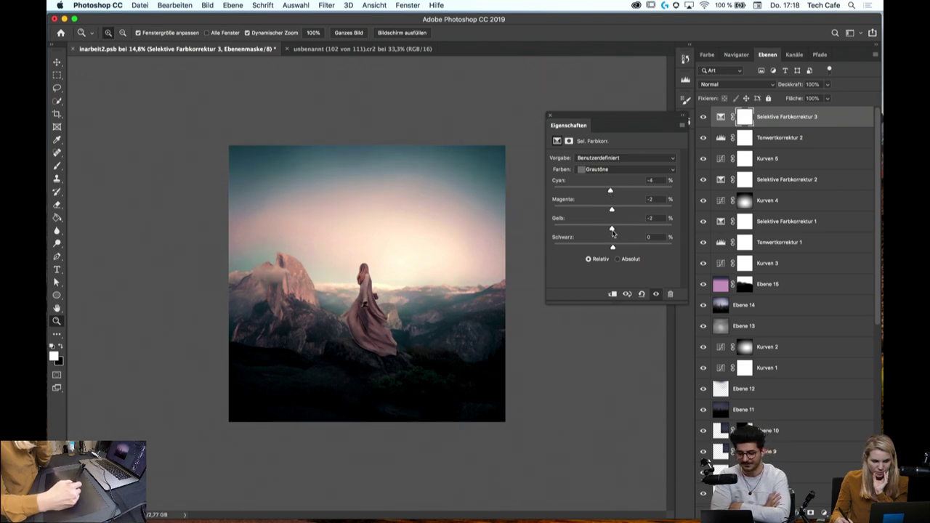
pyautogui.moveTo(444, 320)
pyautogui.mouseDown()
pyautogui.moveTo(409, 319)
pyautogui.moveTo(416, 330)
pyautogui.mouseUp()
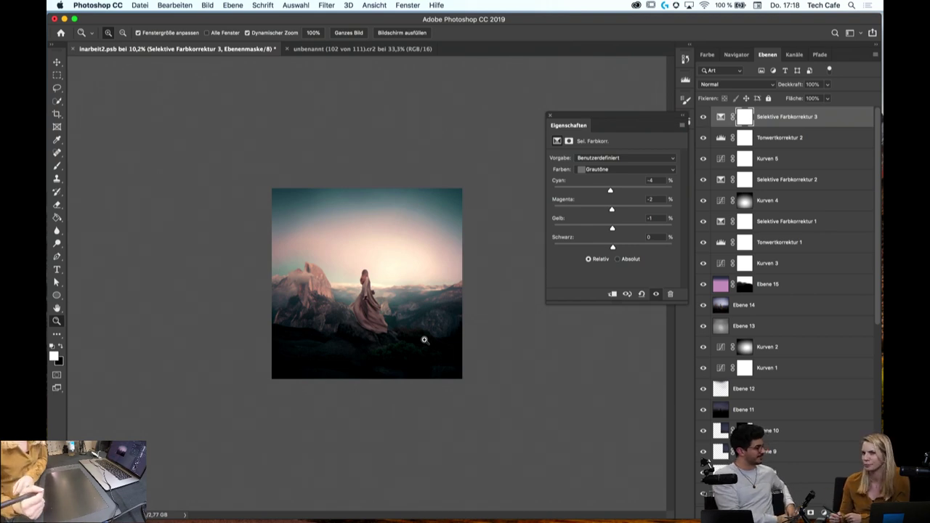
pyautogui.click(424, 339)
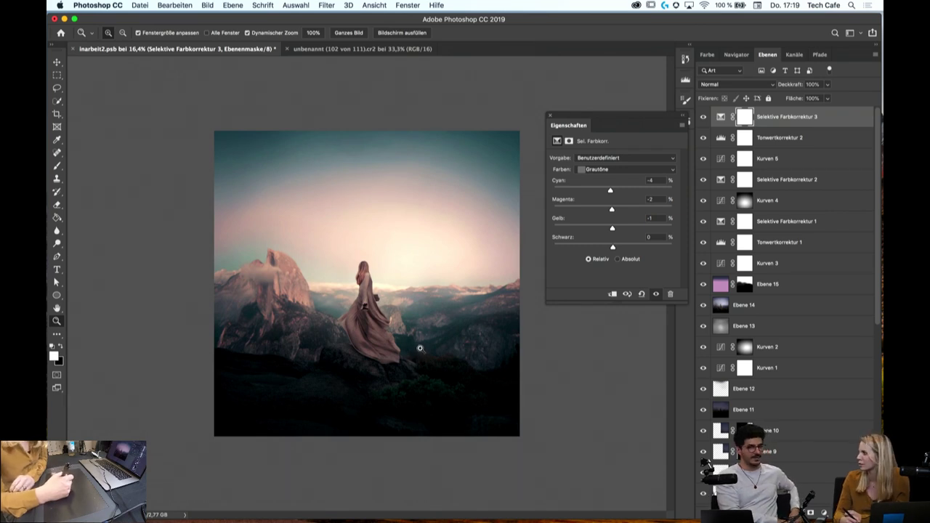
# Fill the pasteboard around the image white with the Paint Bucket, briefly trying black
pyautogui.click(415, 352)
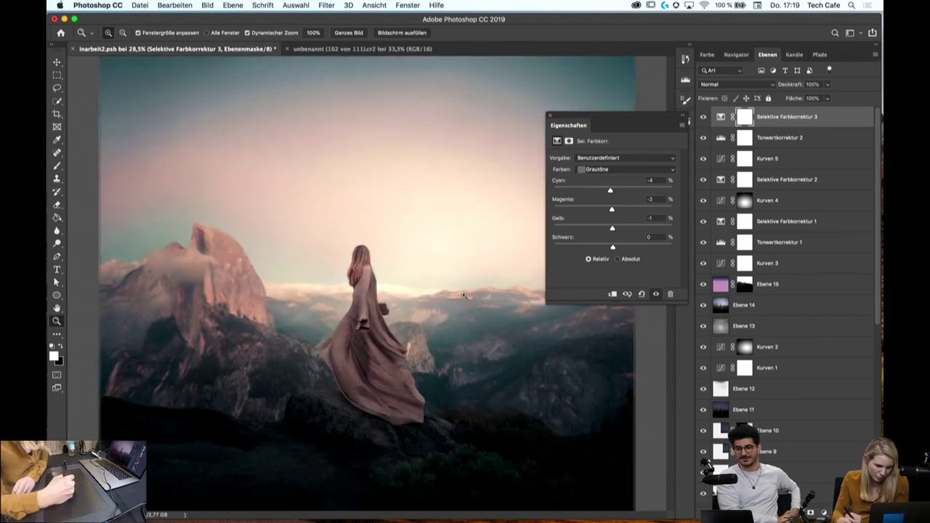
pyautogui.click(449, 284)
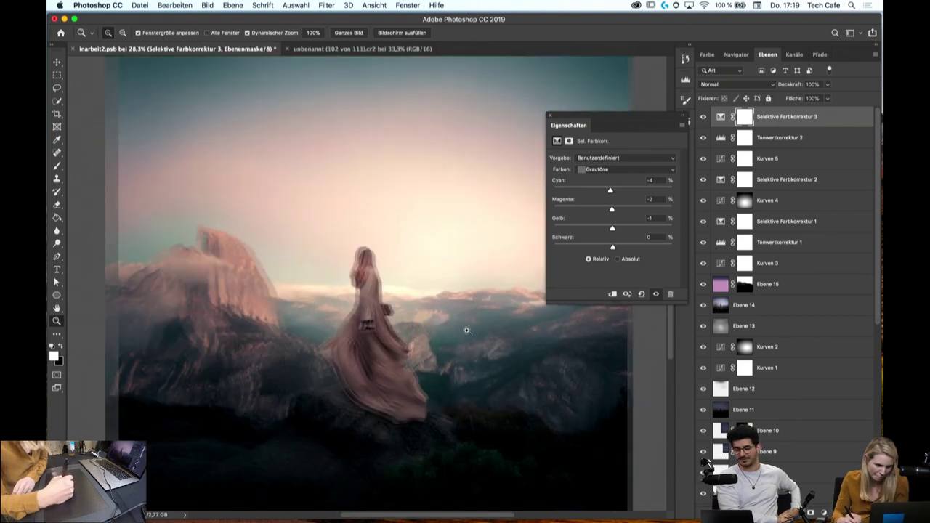
pyautogui.moveTo(467, 331); pyautogui.dragTo(408, 382)
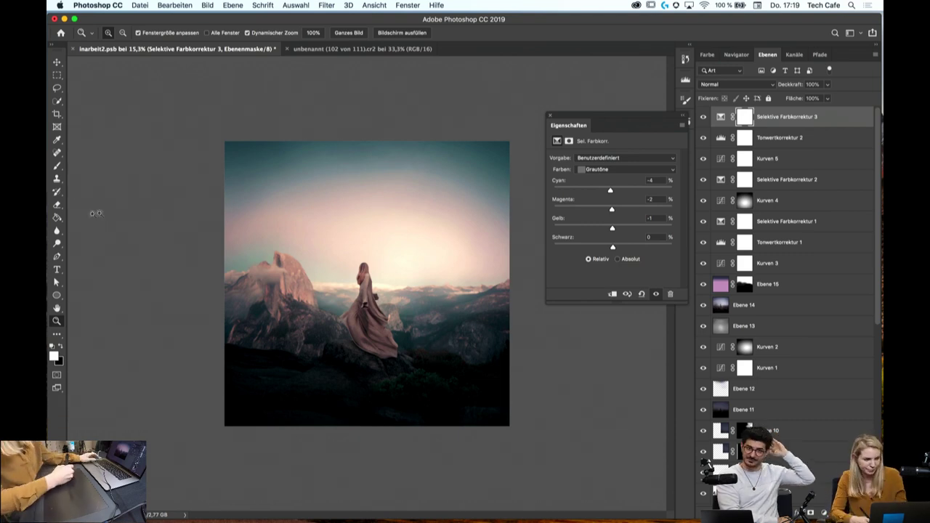
pyautogui.press('g')
pyautogui.keyDown('shift'); pyautogui.click(184, 272); pyautogui.keyUp('shift')
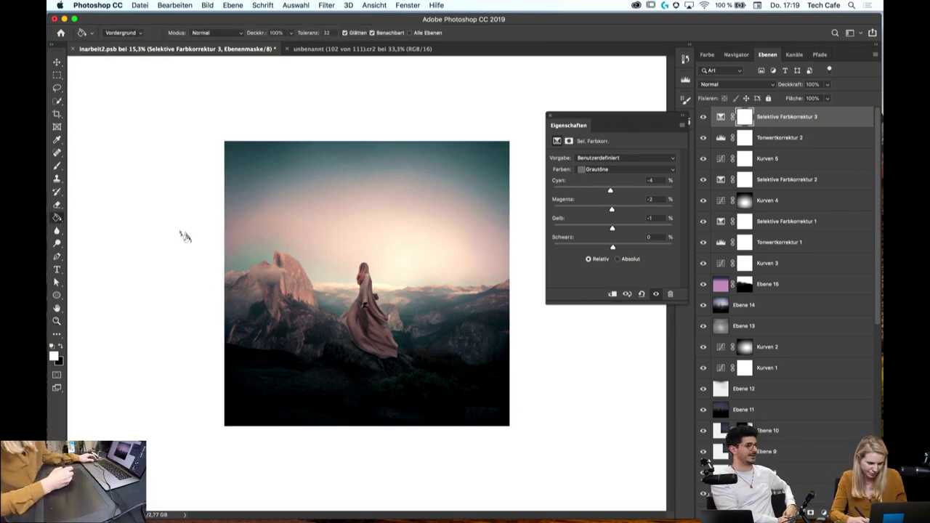
pyautogui.click(62, 347)
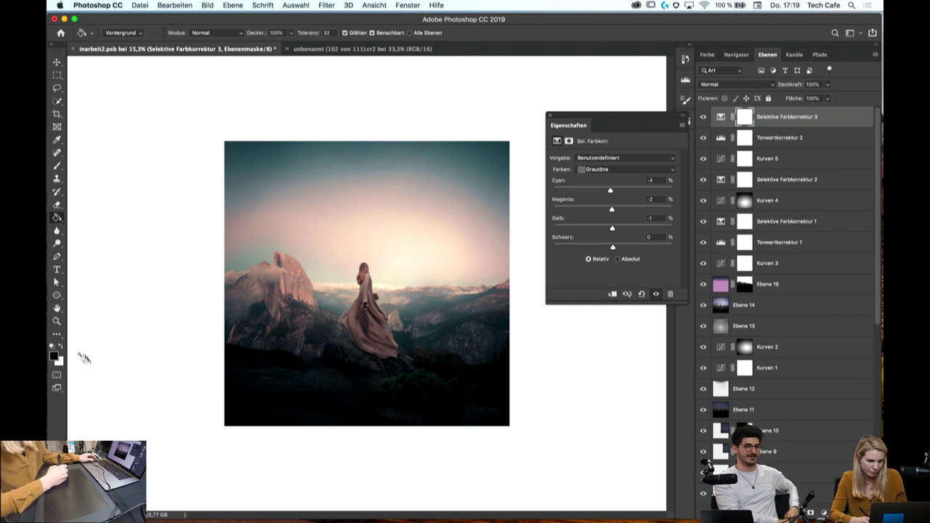
pyautogui.keyDown('shift'); pyautogui.click(158, 346); pyautogui.keyUp('shift')
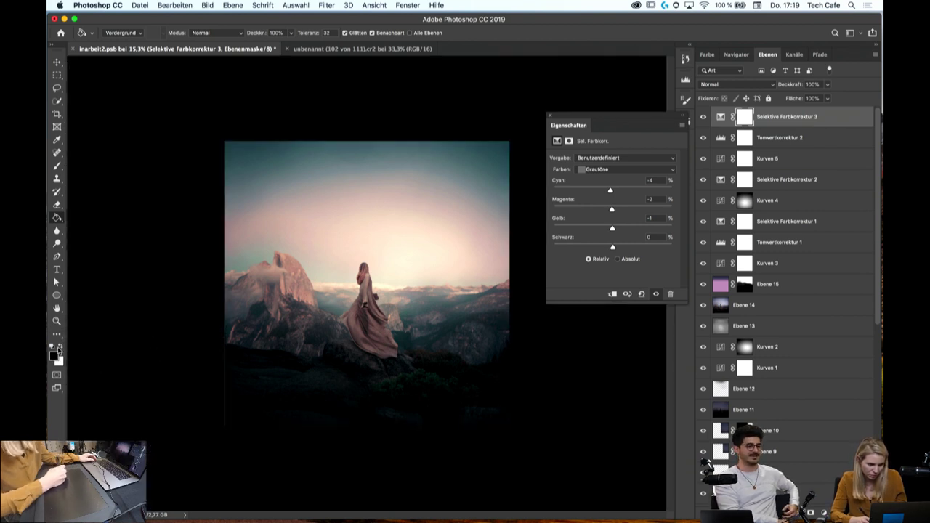
pyautogui.click(61, 347)
pyautogui.keyDown('shift'); pyautogui.click(140, 331); pyautogui.keyUp('shift')
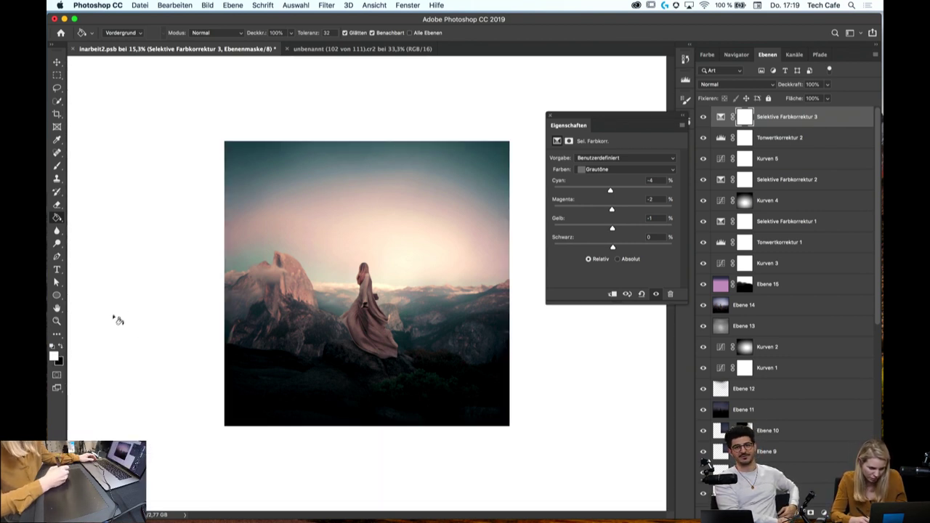
# Zoom in to inspect the woman, then back out to the full composite
pyautogui.click(57, 320)
pyautogui.moveTo(362, 305)
pyautogui.mouseDown()
pyautogui.moveTo(380, 304)
pyautogui.moveTo(367, 317)
pyautogui.mouseUp()
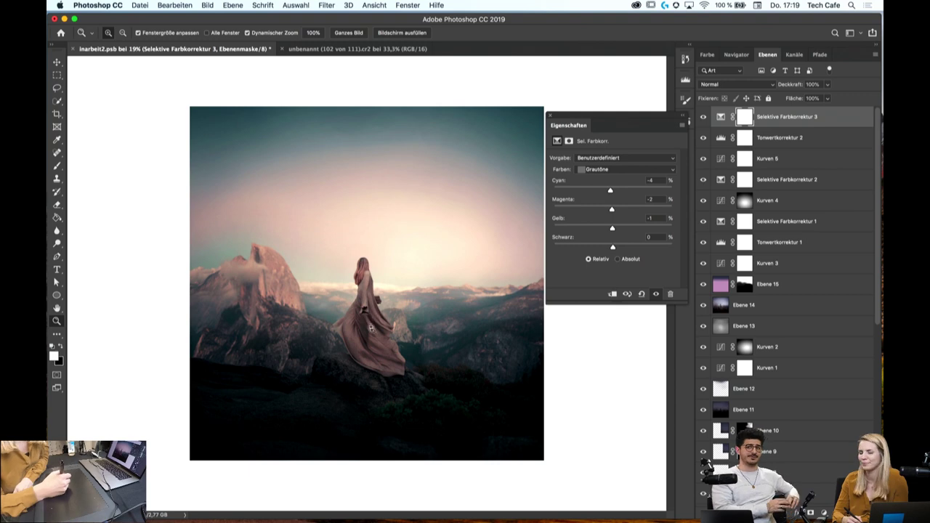
pyautogui.moveTo(377, 339); pyautogui.dragTo(398, 354)
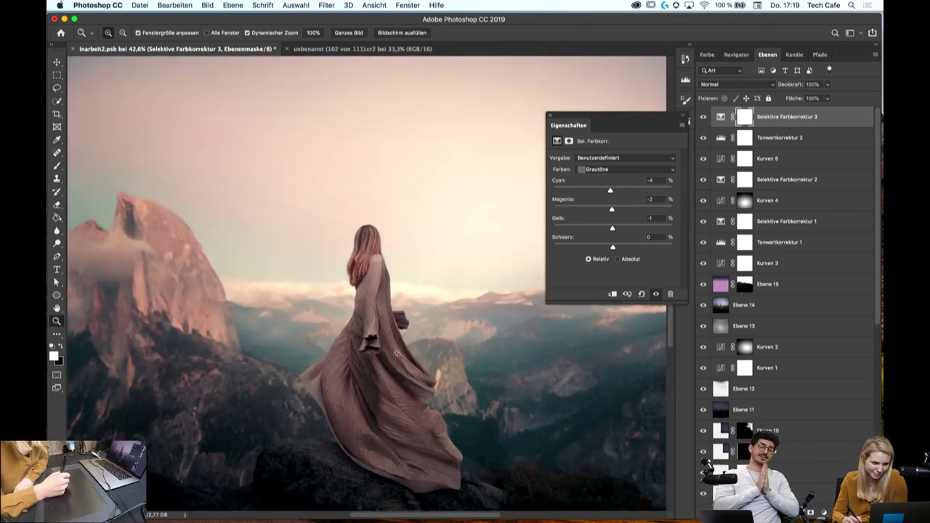
pyautogui.moveTo(434, 408)
pyautogui.mouseDown()
pyautogui.moveTo(401, 407)
pyautogui.moveTo(417, 397)
pyautogui.mouseUp()
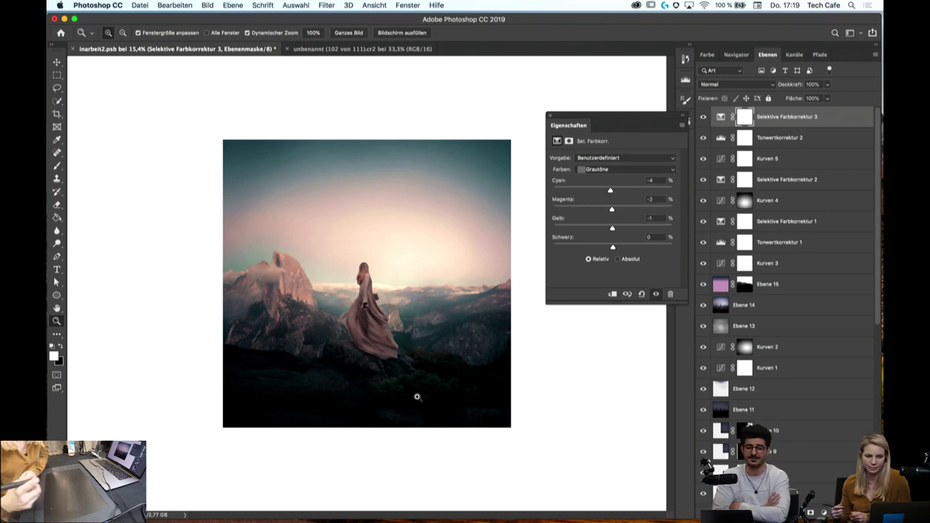
pyautogui.moveTo(470, 367); pyautogui.dragTo(507, 387)
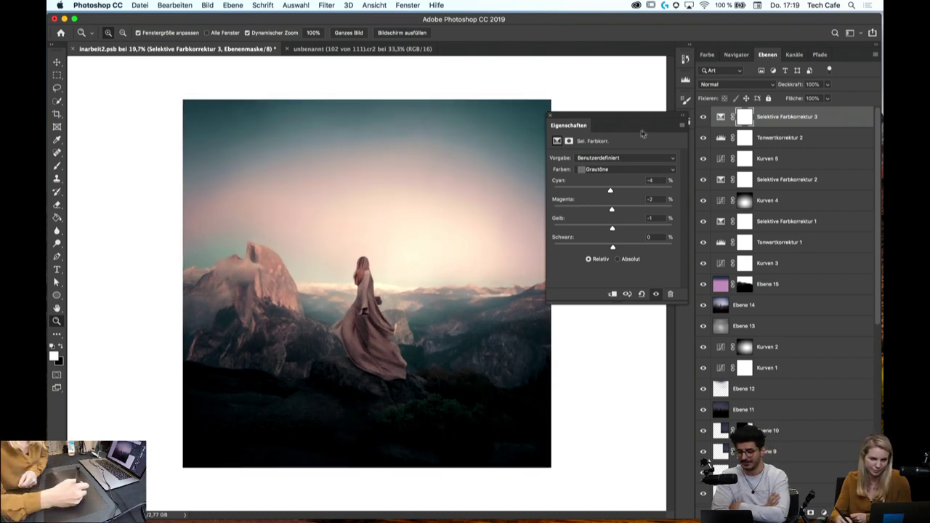
# Collapse the floating Eigenschaften panel back into the side bar
pyautogui.click(550, 118)
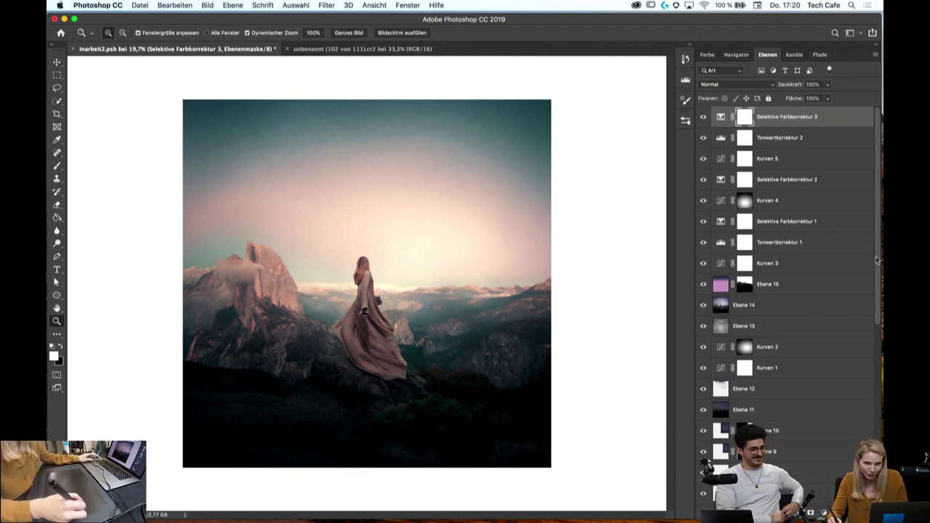
# Hide all but the bottom layer, then reveal the rock layers and Ebene 6, 4, 5
pyautogui.moveTo(877, 261); pyautogui.dragTo(865, 385)
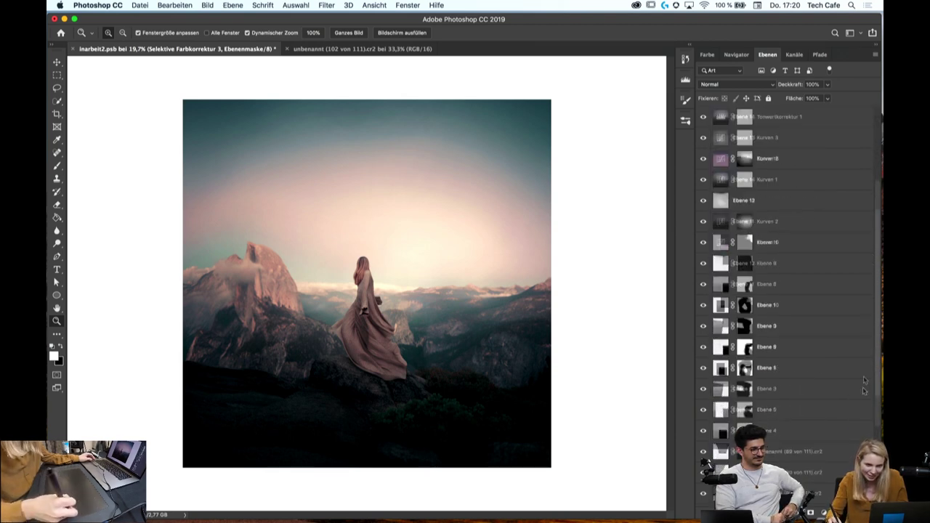
pyautogui.scroll(-5, 865, 386)
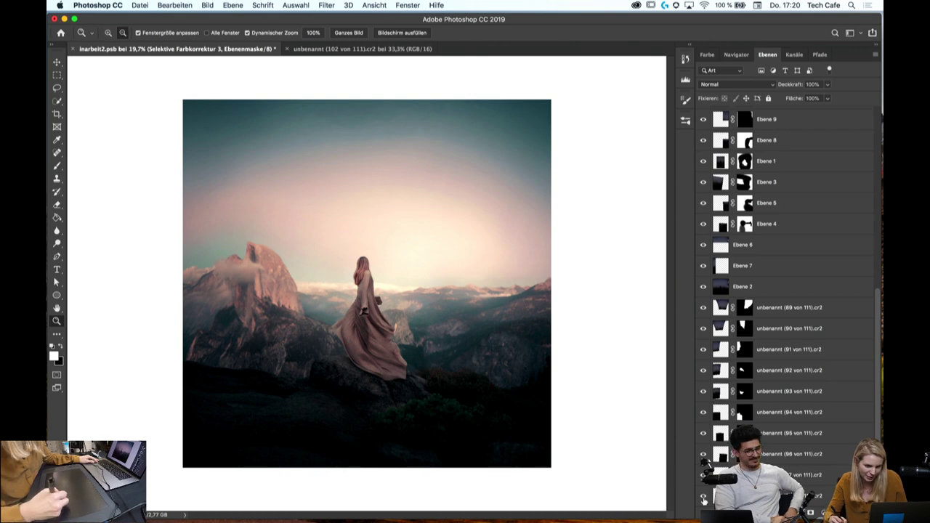
pyautogui.keyDown('alt'); pyautogui.click(702, 496); pyautogui.keyUp('alt')
pyautogui.moveTo(703, 474)
pyautogui.mouseDown()
pyautogui.moveTo(690, 356)
pyautogui.moveTo(702, 288)
pyautogui.mouseUp()
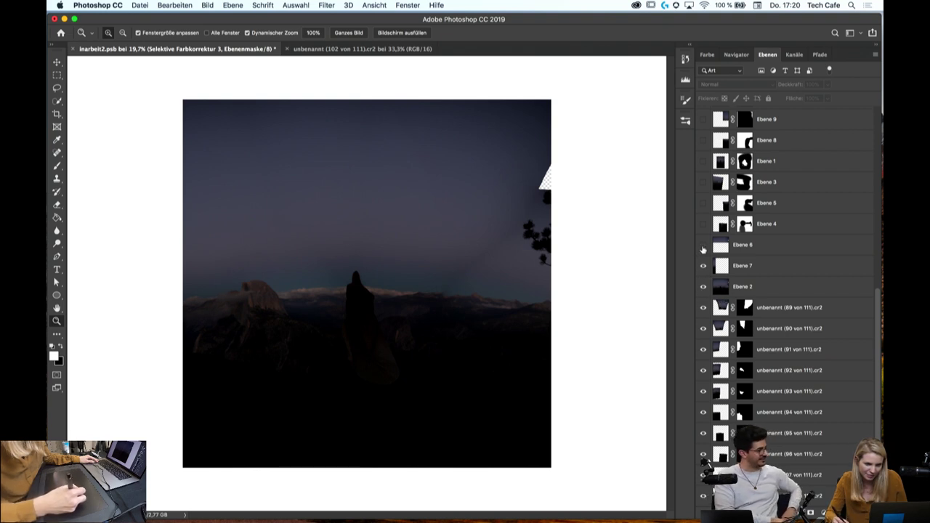
pyautogui.click(703, 247)
pyautogui.click(703, 225)
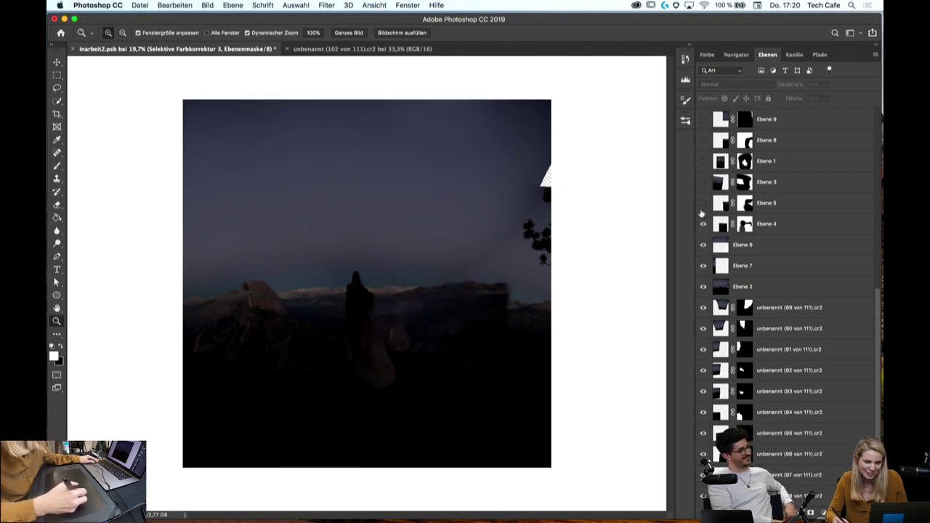
pyautogui.click(702, 203)
# Reveal Ebene 1, Ebene 9–12, Kurven 1–2 and Ebene 13–15 in turn
pyautogui.moveTo(880, 304); pyautogui.dragTo(880, 207)
pyautogui.click(703, 346)
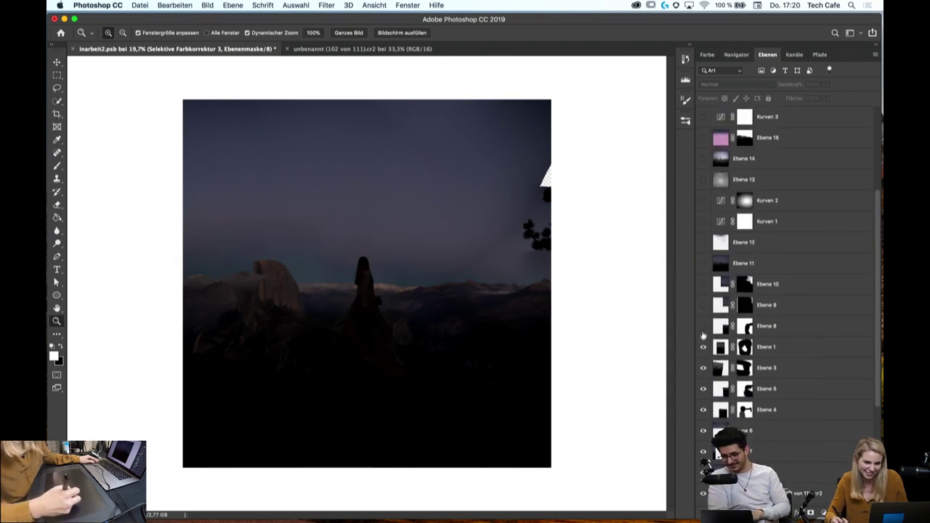
pyautogui.click(703, 304)
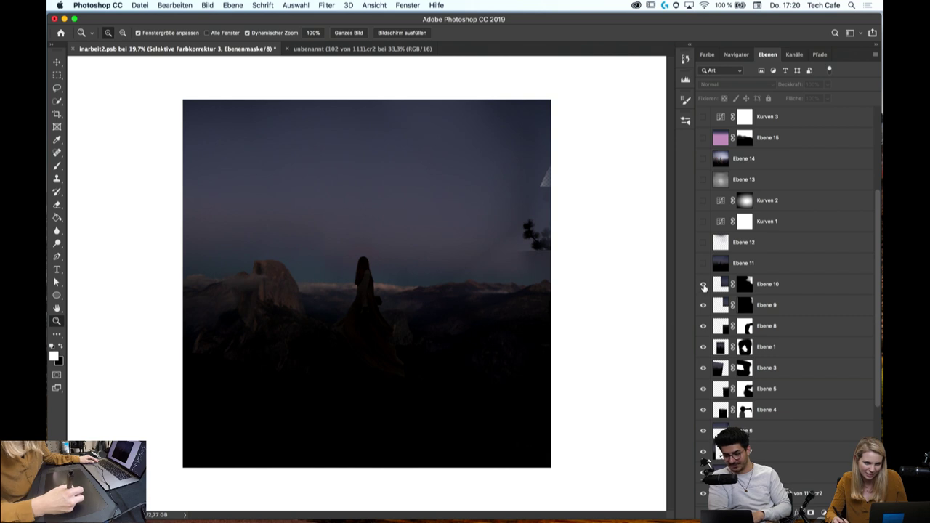
pyautogui.click(704, 285)
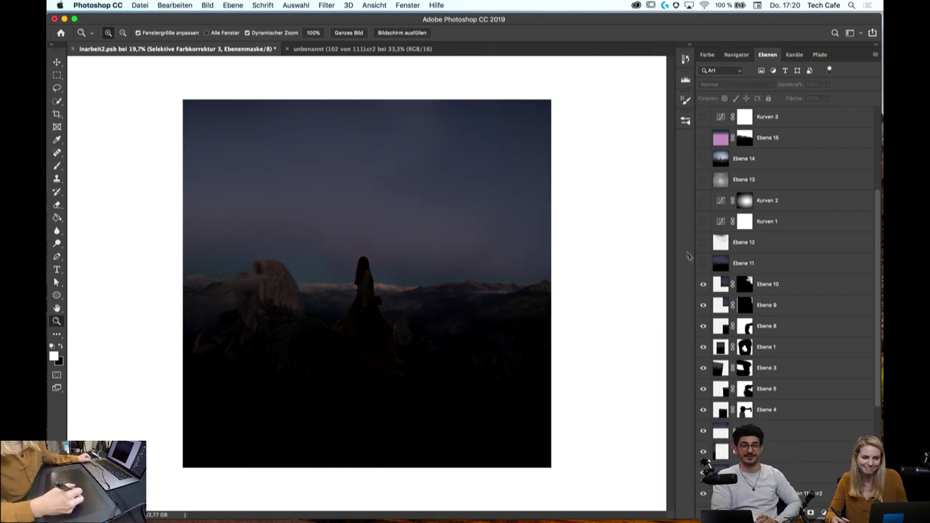
pyautogui.click(703, 263)
pyautogui.click(703, 242)
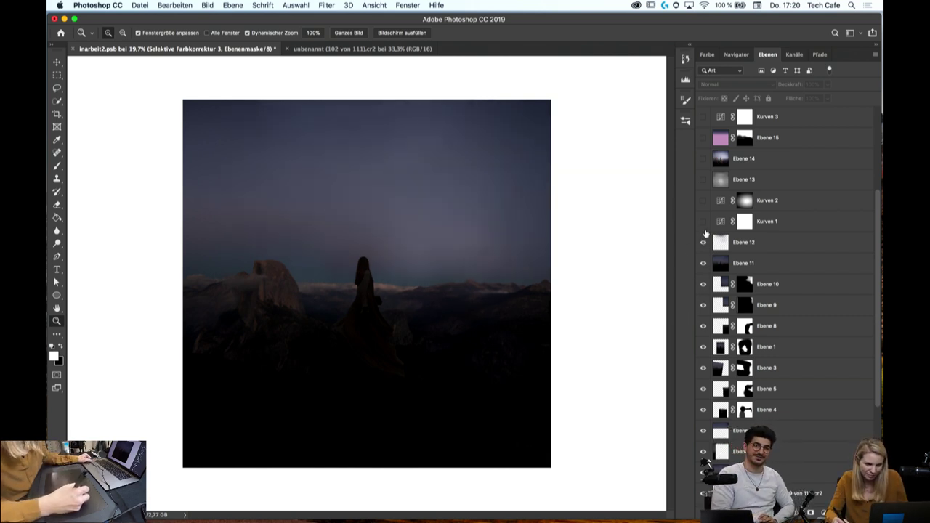
pyautogui.click(703, 221)
pyautogui.click(702, 200)
pyautogui.click(702, 179)
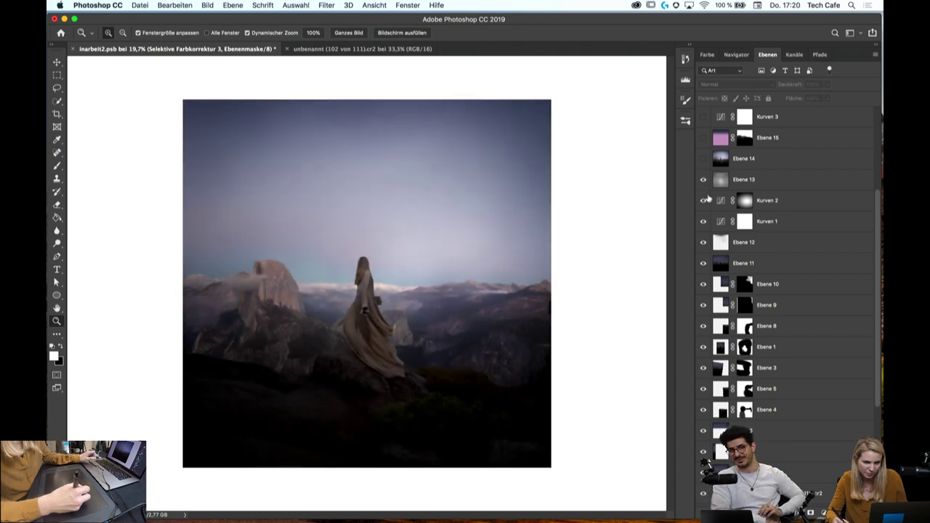
pyautogui.click(703, 160)
pyautogui.click(703, 137)
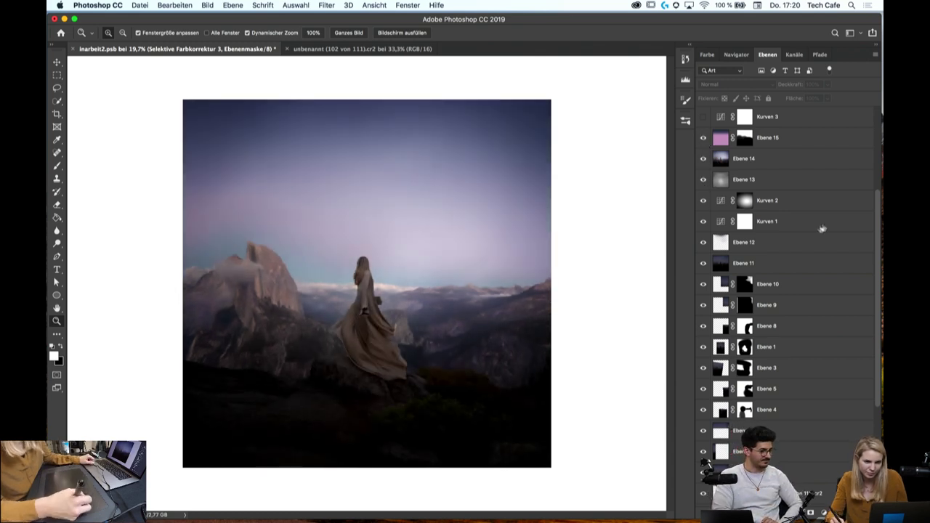
pyautogui.scroll(4, 875, 199)
pyautogui.scroll(3, 875, 199)
pyautogui.scroll(-5, 872, 200)
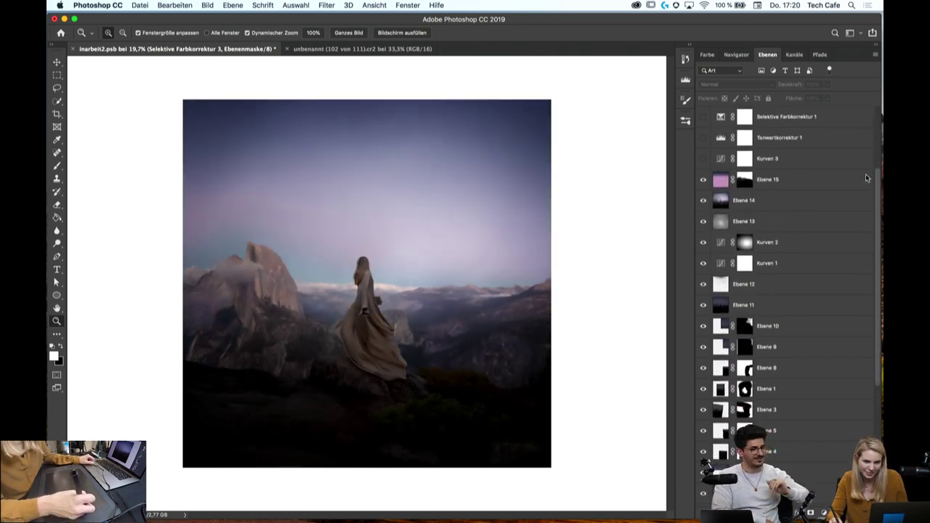
pyautogui.scroll(-2, 866, 200)
pyautogui.scroll(-2, 867, 218)
pyautogui.scroll(-1, 867, 231)
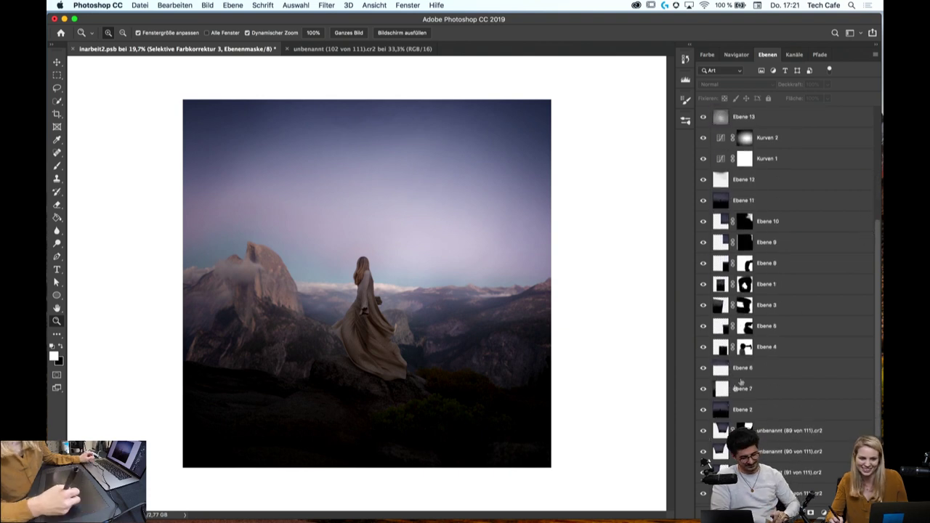
# Solo Ebene 2, then re-enable Ebene 7, 6, 4, 5, 3, 1 and 8–12
pyautogui.keyDown('alt'); pyautogui.click(702, 410); pyautogui.keyUp('alt')
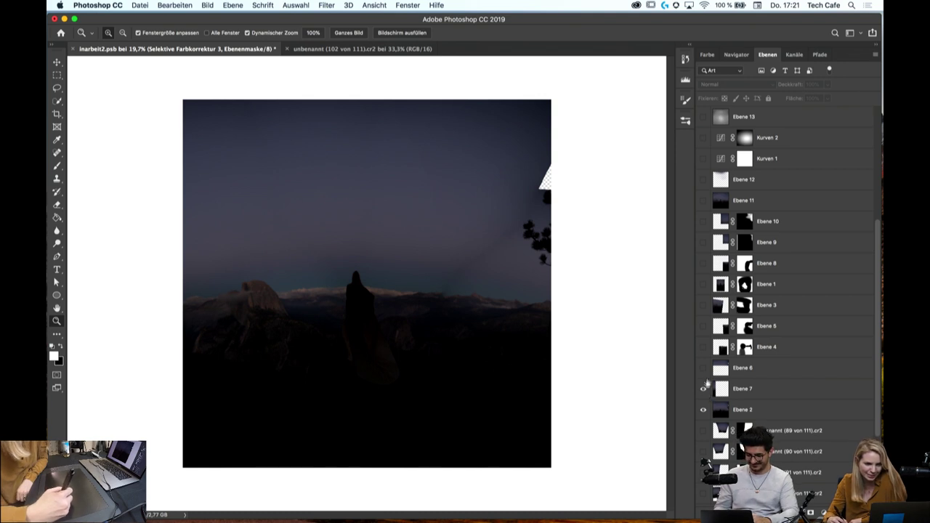
pyautogui.click(704, 368)
pyautogui.click(704, 347)
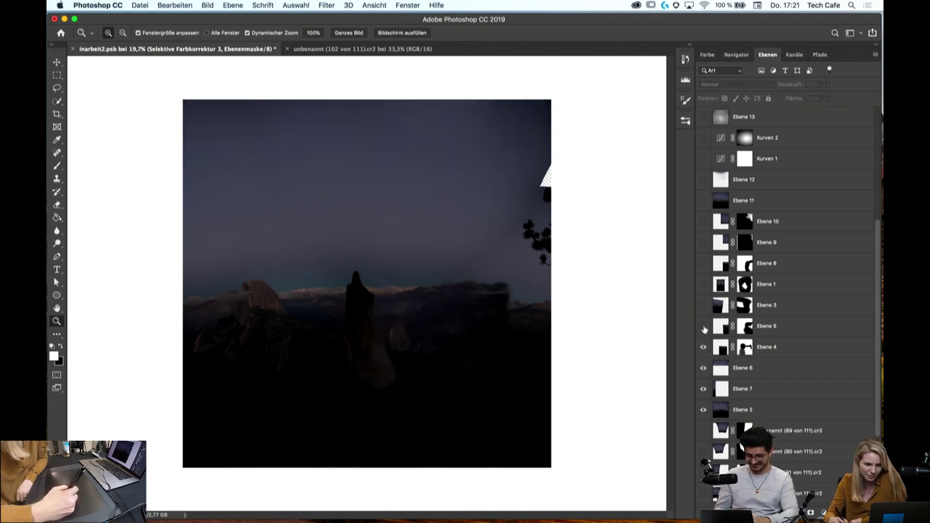
pyautogui.click(703, 327)
pyautogui.click(704, 305)
pyautogui.click(704, 284)
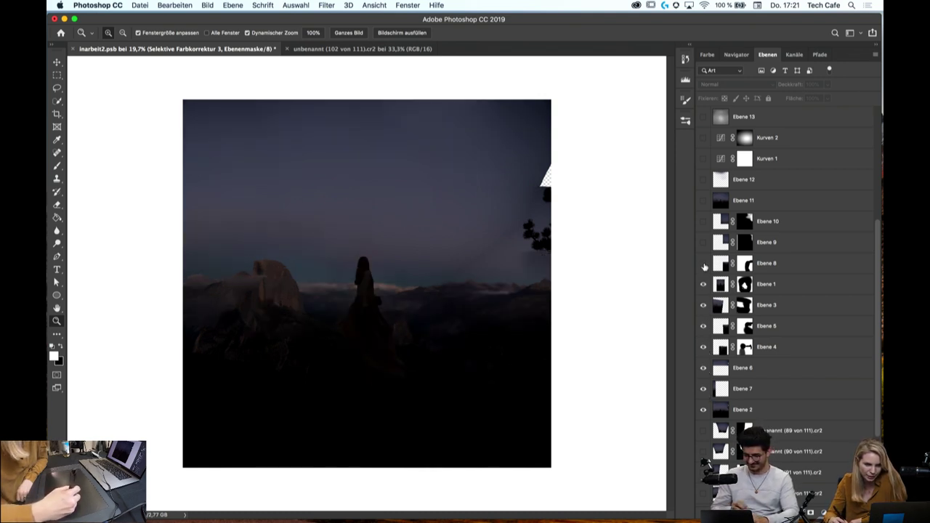
pyautogui.click(703, 221)
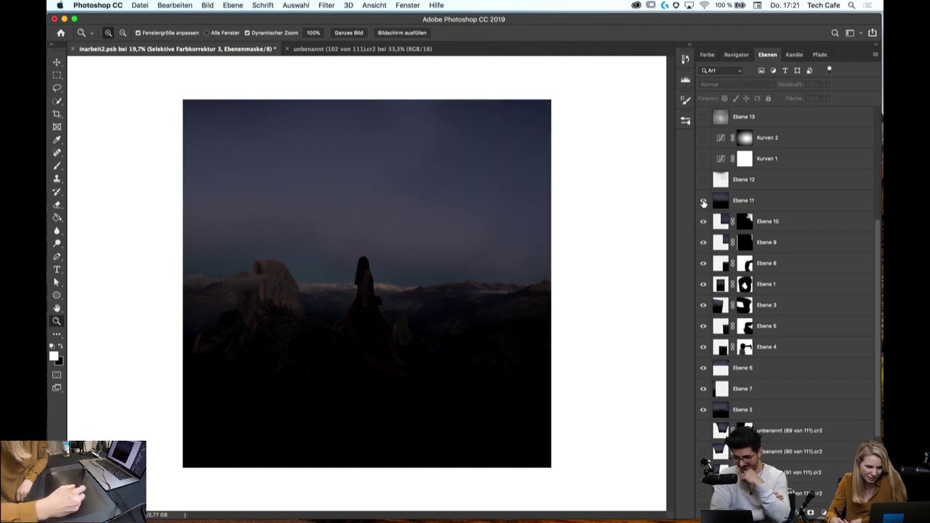
pyautogui.click(704, 181)
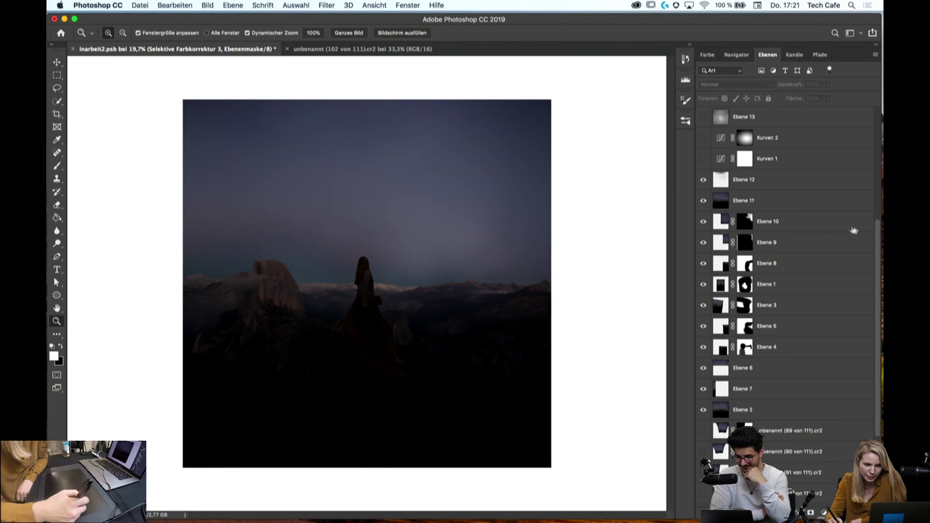
pyautogui.scroll(8, 879, 223)
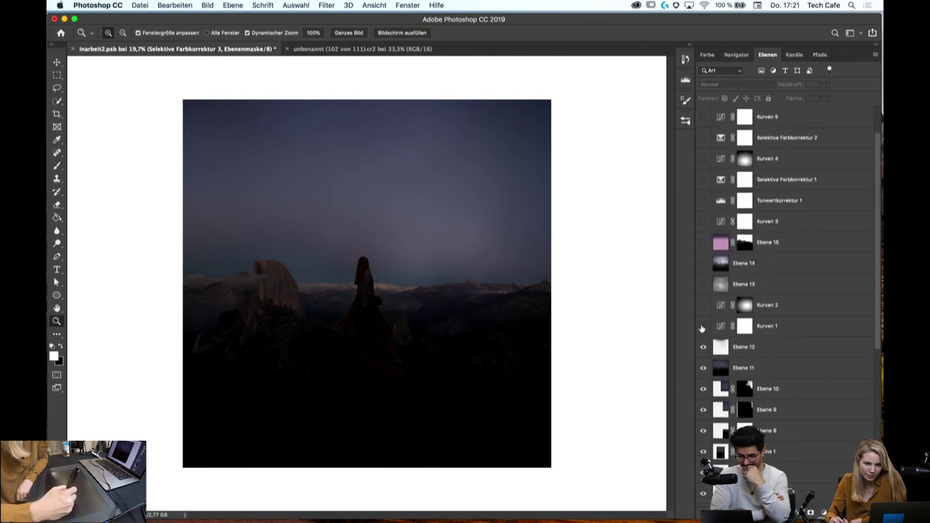
# Turn Kurven 1–2, Ebene 13–15 and all adjustment layers back on through Selektive Farbkorrektur 3
pyautogui.click(704, 325)
pyautogui.click(704, 305)
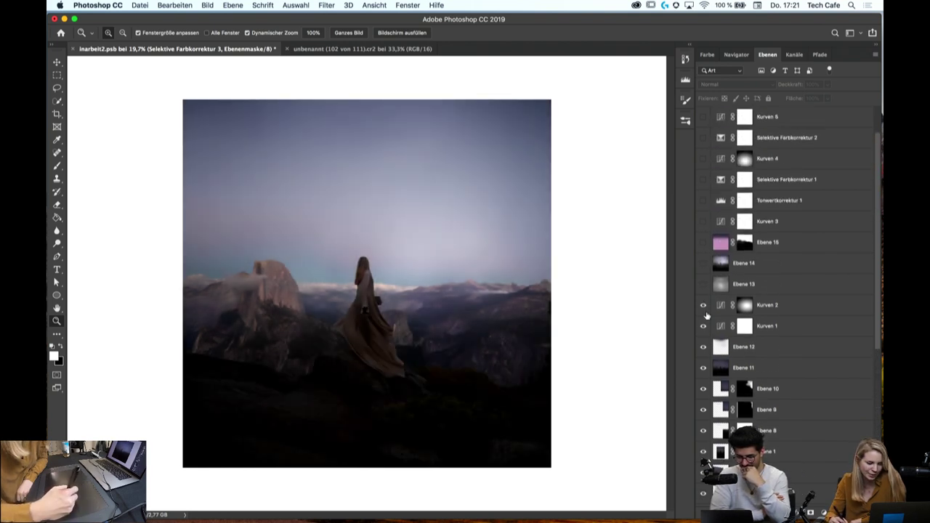
pyautogui.click(702, 285)
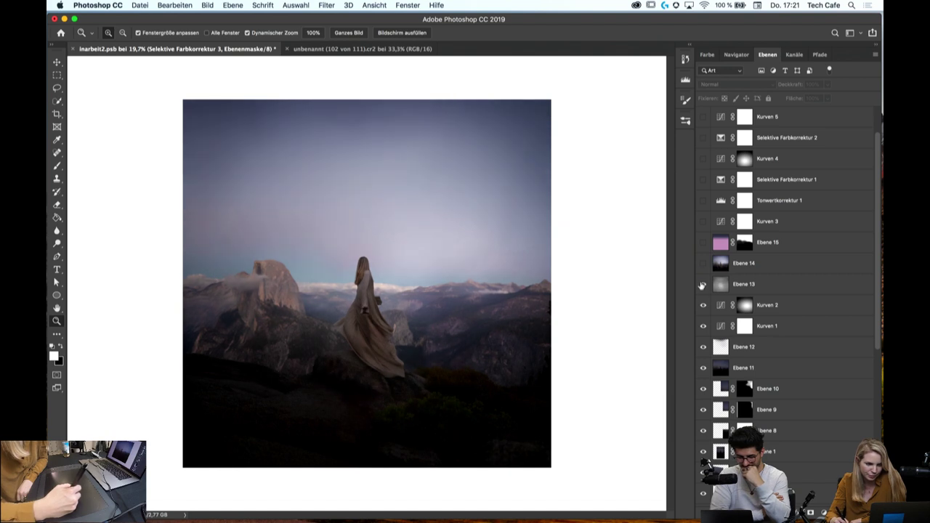
pyautogui.click(703, 264)
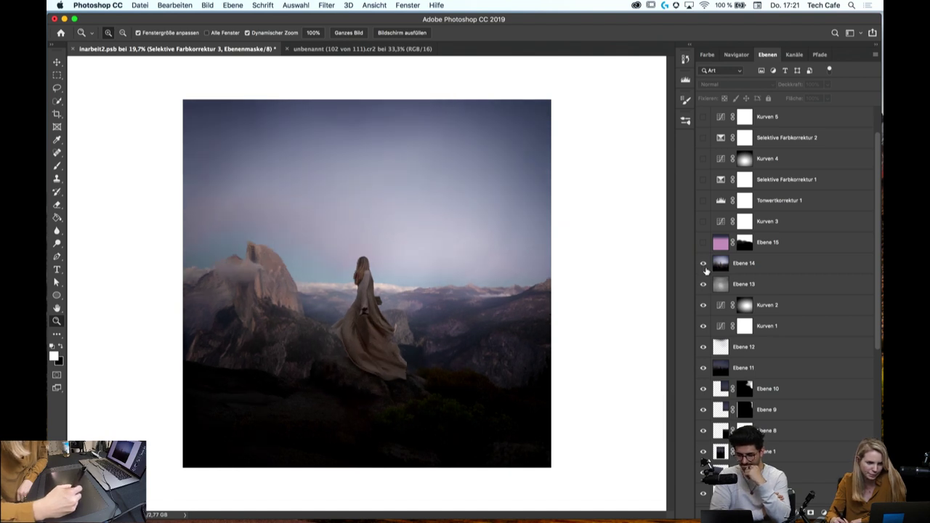
pyautogui.click(703, 265)
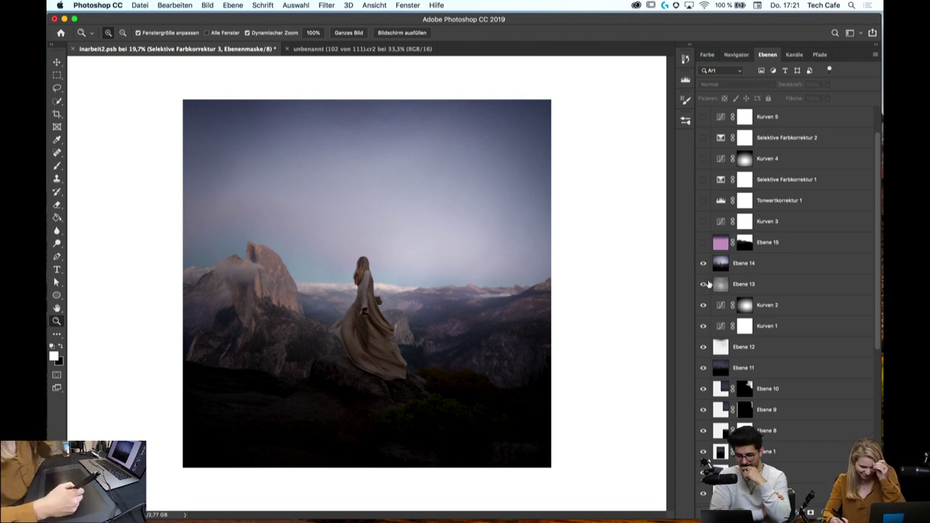
pyautogui.click(702, 244)
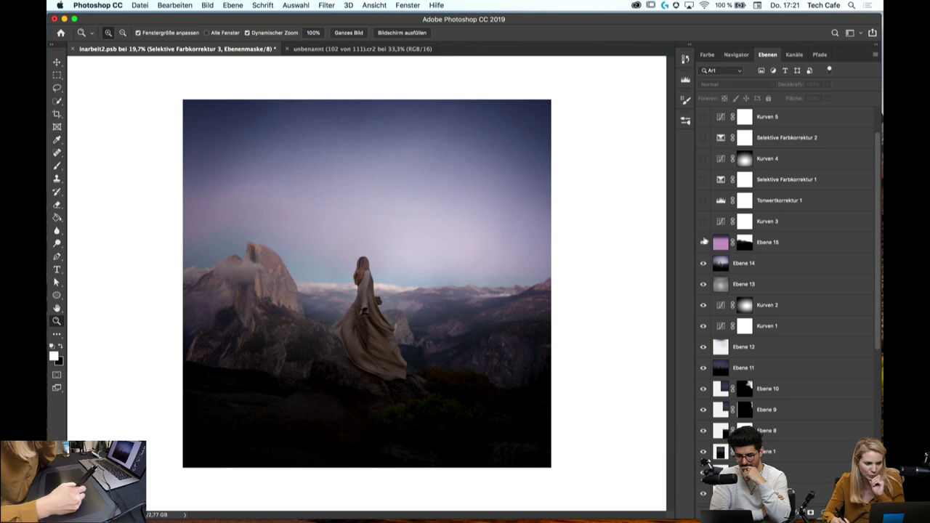
pyautogui.click(703, 221)
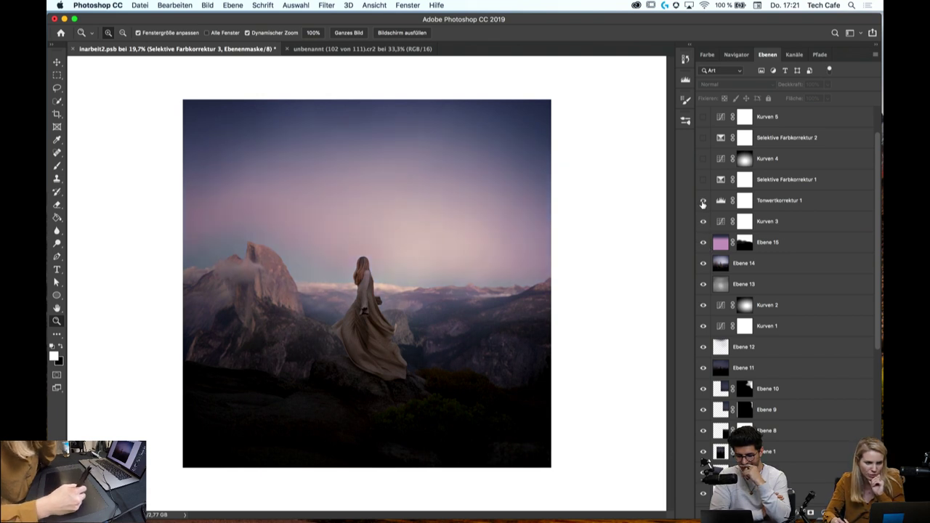
pyautogui.click(703, 202)
pyautogui.scroll(2, 704, 215)
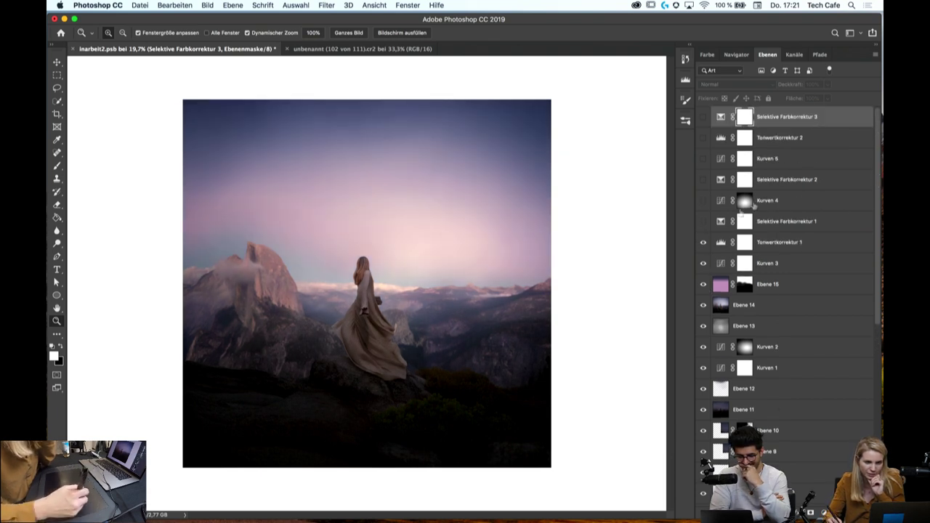
pyautogui.click(703, 201)
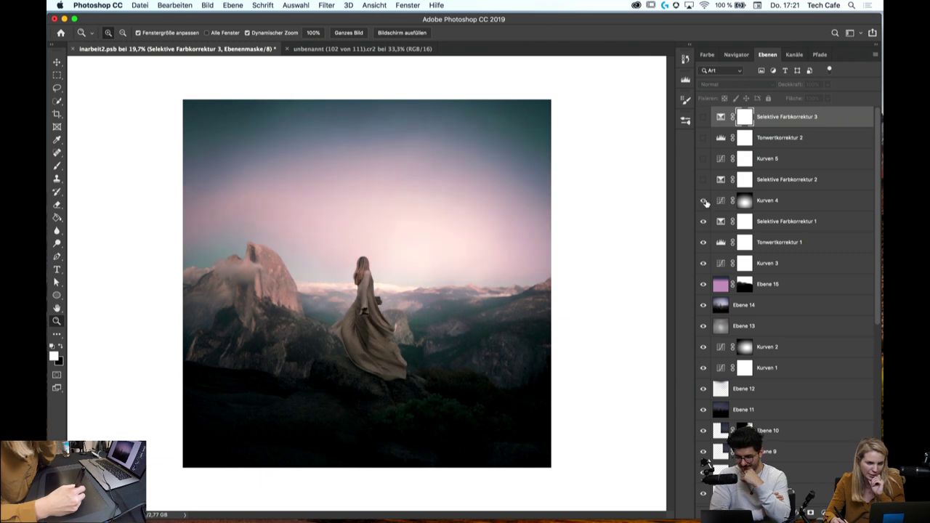
pyautogui.click(704, 201)
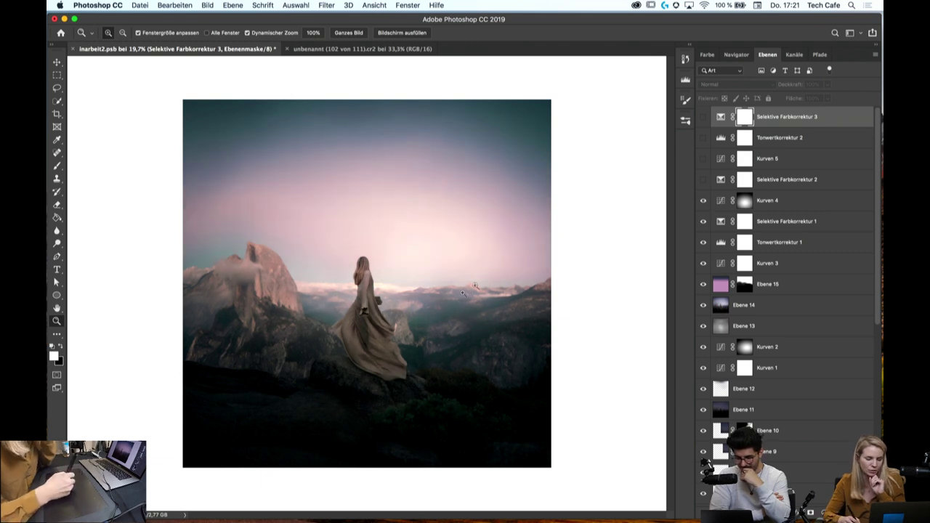
pyautogui.click(703, 158)
pyautogui.click(703, 138)
pyautogui.click(703, 116)
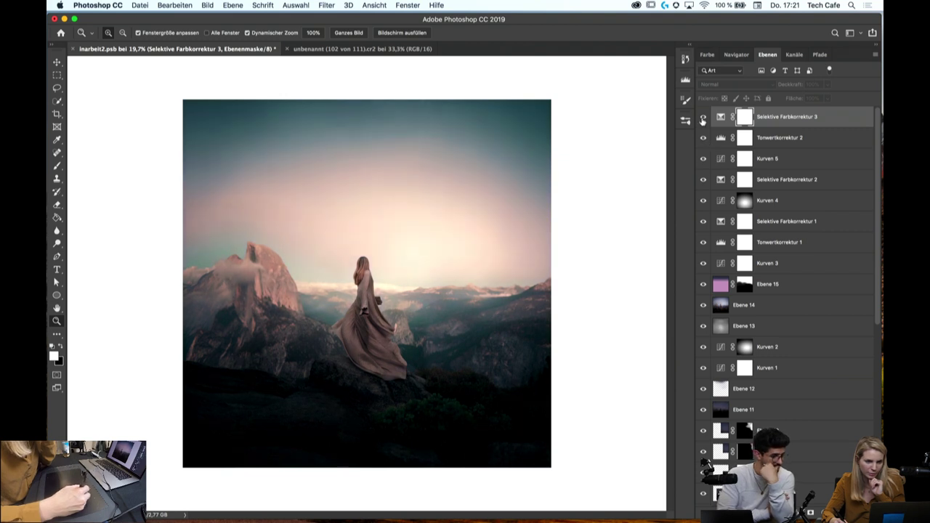
# Close the File menu unused and dismiss the clipboard-too-large alert with OK
pyautogui.moveTo(499, 299); pyautogui.dragTo(506, 337)
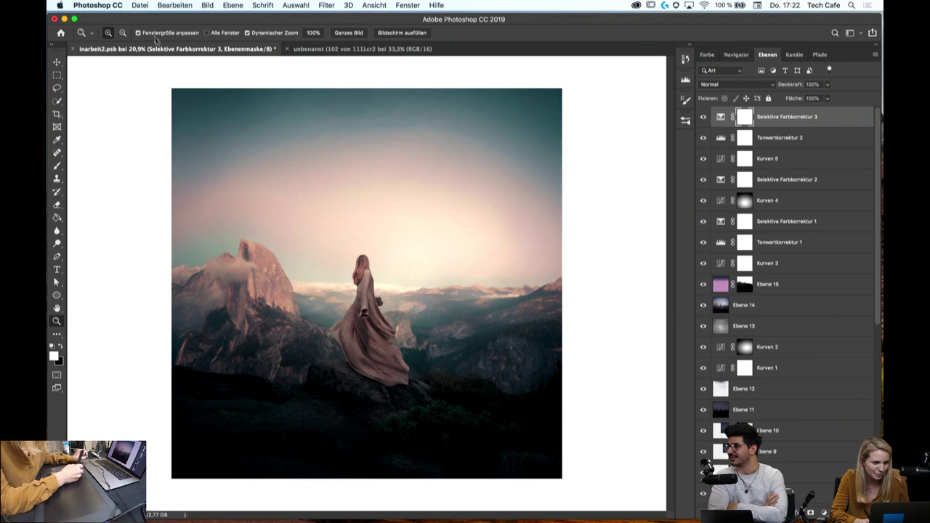
pyautogui.click(142, 6)
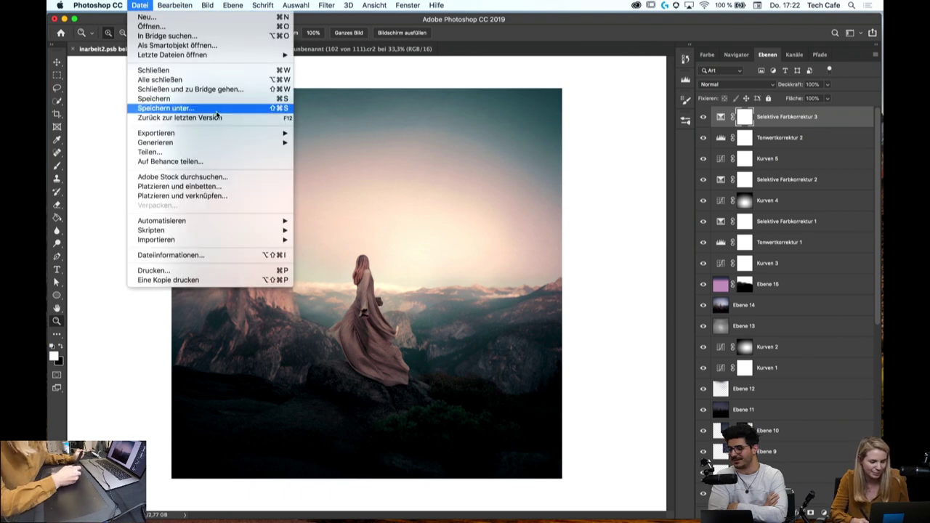
pyautogui.click(144, 364)
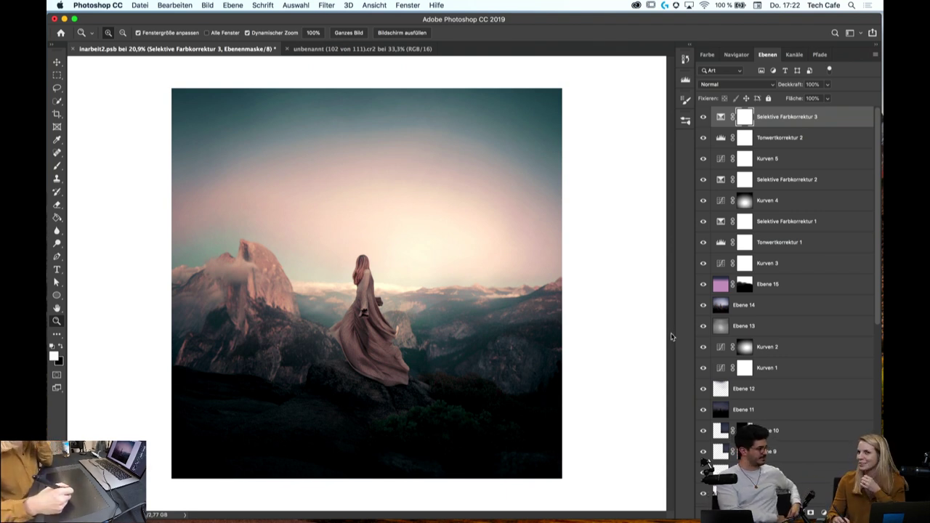
pyautogui.keyDown('alt'); pyautogui.click(385, 305); pyautogui.keyUp('alt')
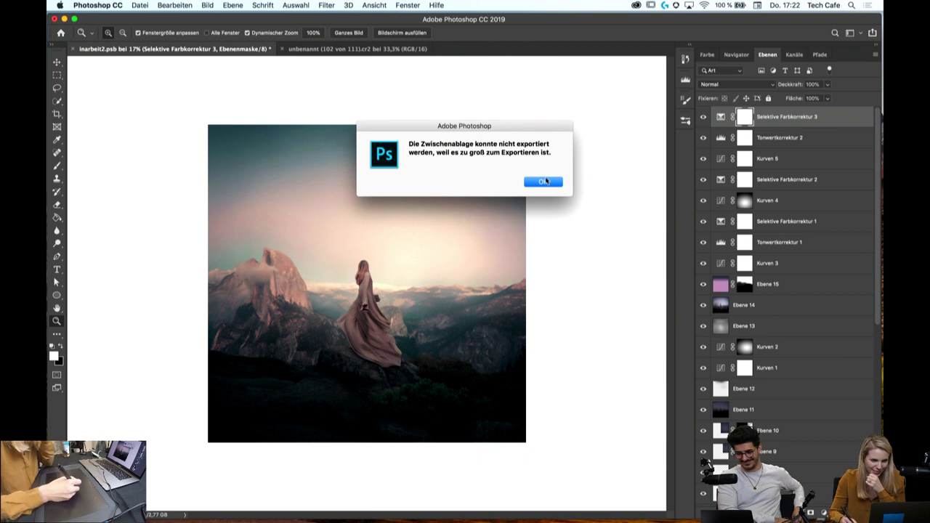
pyautogui.click(547, 182)
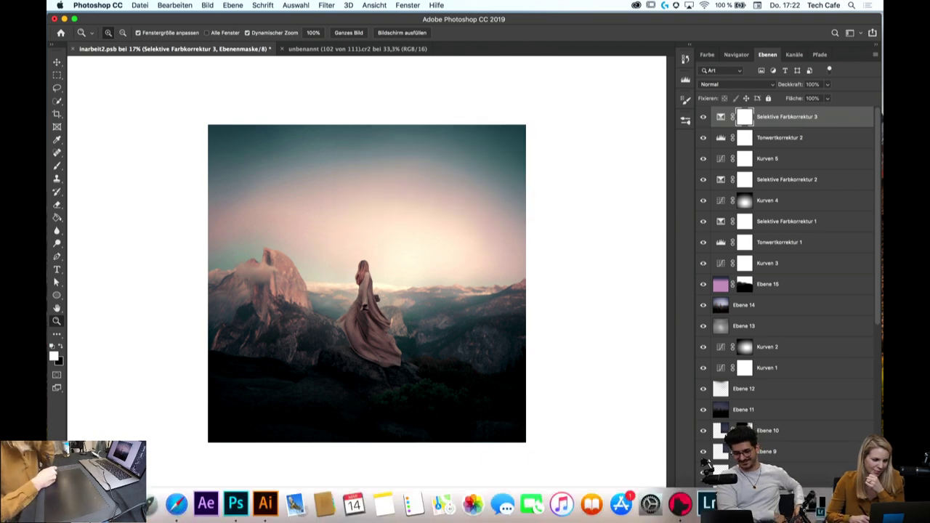
# Open Bild9.psb from the desktop AdobeLiveStream folder in Finder into Photoshop
pyautogui.click(117, 504)
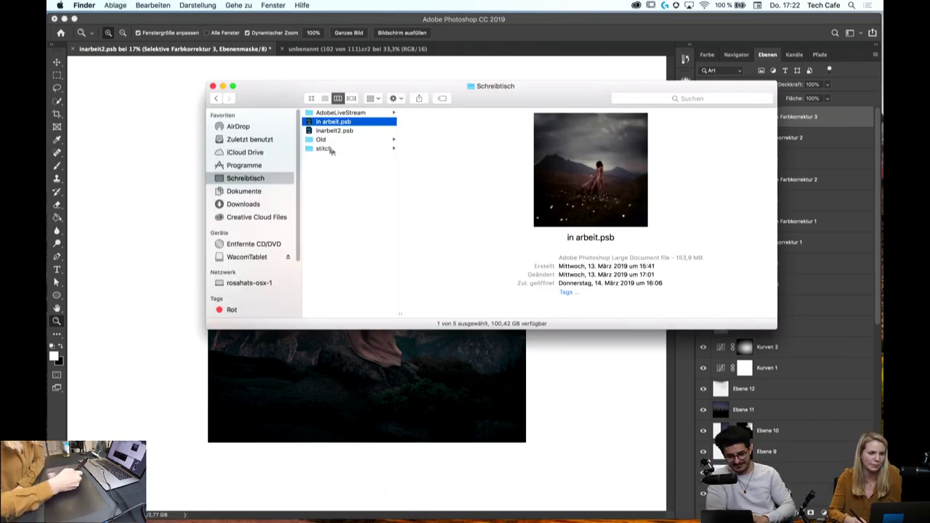
pyautogui.click(342, 113)
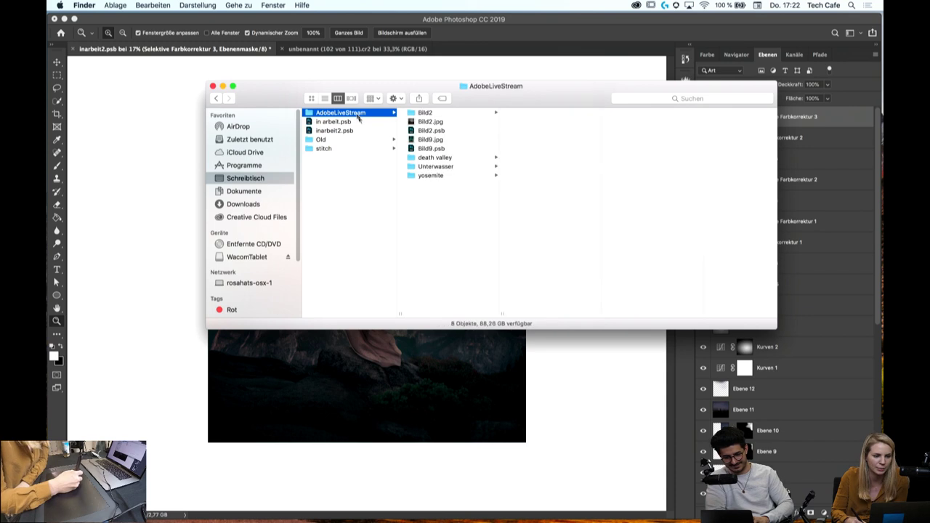
pyautogui.doubleClick(432, 149)
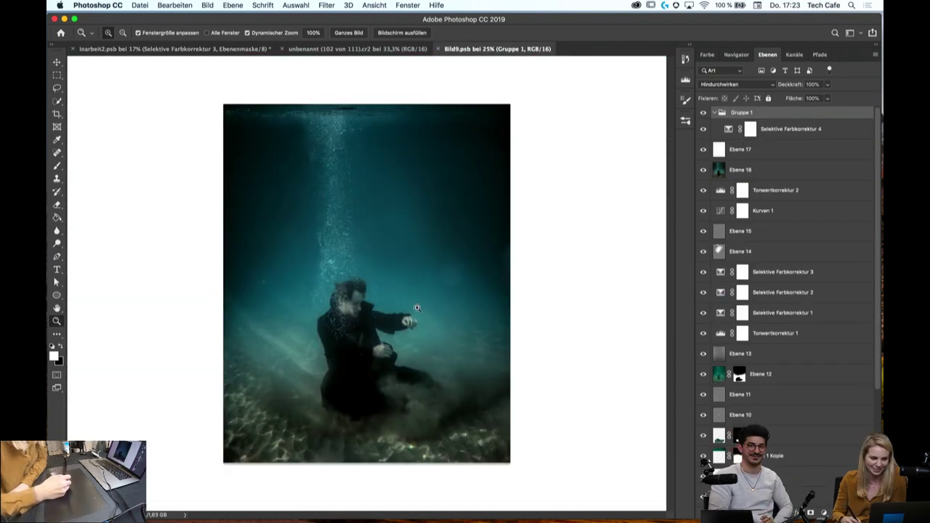
# Zoom out and turn the pasteboard around Bild9.psb from medium grey to black
pyautogui.keyDown('alt'); pyautogui.click(417, 308); pyautogui.keyUp('alt')
pyautogui.scroll(-1, 836, 291)
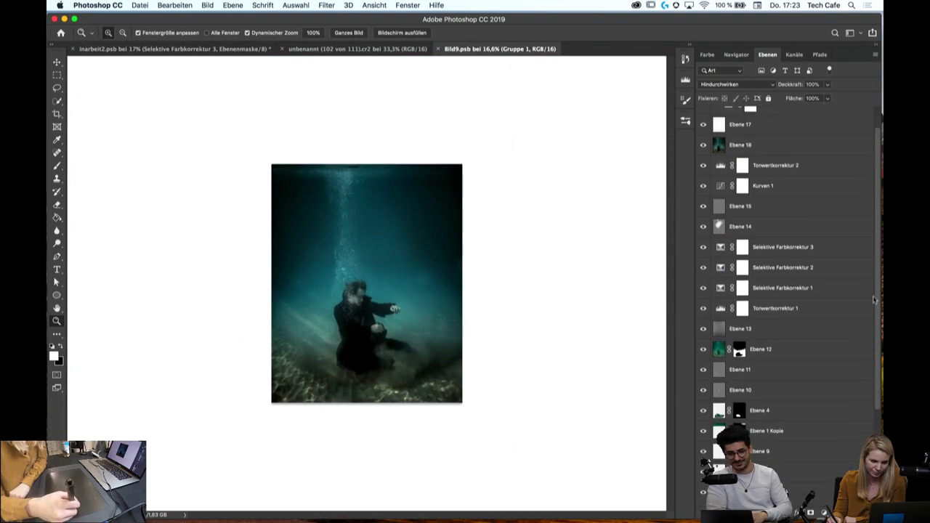
pyautogui.press('g')
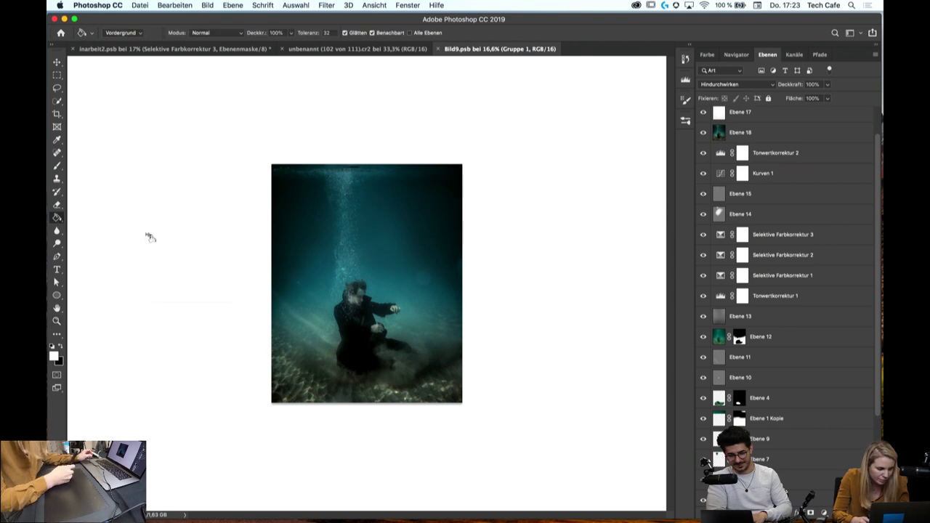
pyautogui.rightClick(172, 242)
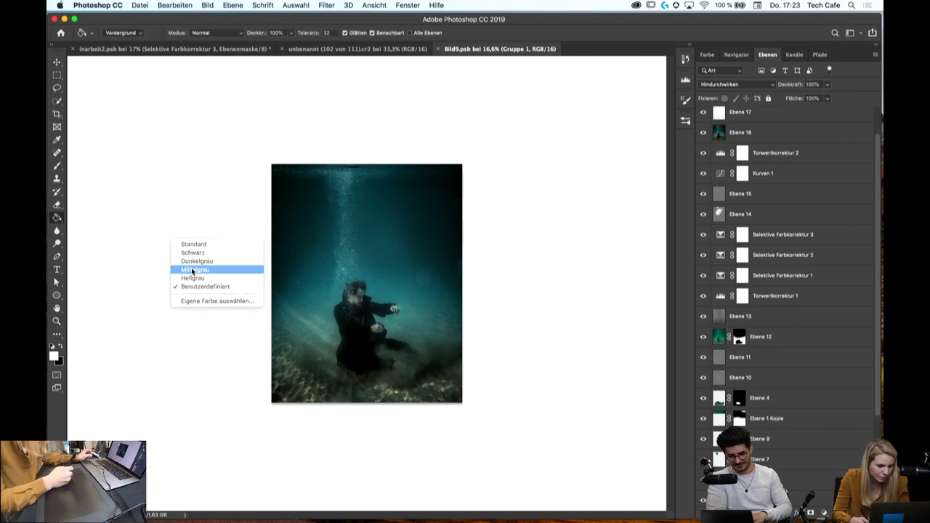
pyautogui.click(193, 270)
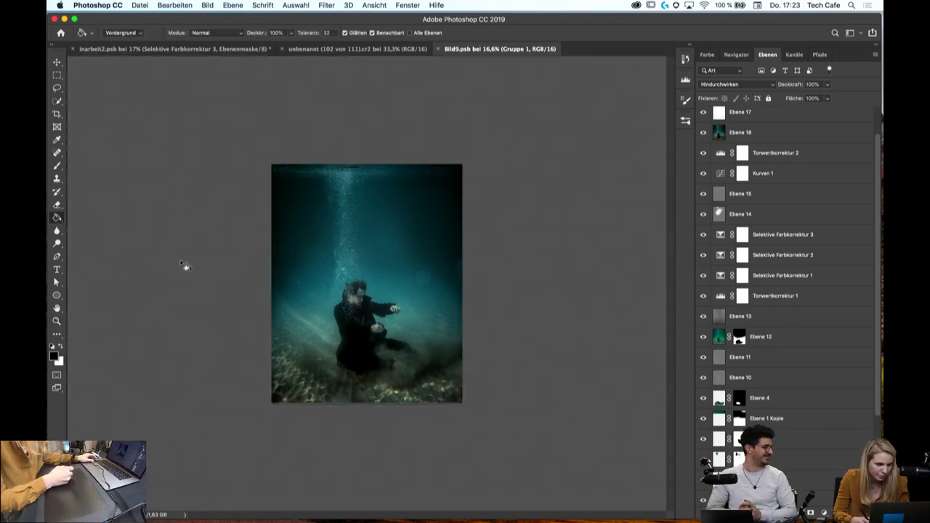
pyautogui.keyDown('shift'); pyautogui.click(185, 266); pyautogui.keyUp('shift')
# Hide every layer except the bottom one by Alt-clicking its eye icon
pyautogui.scroll(-3, 862, 283)
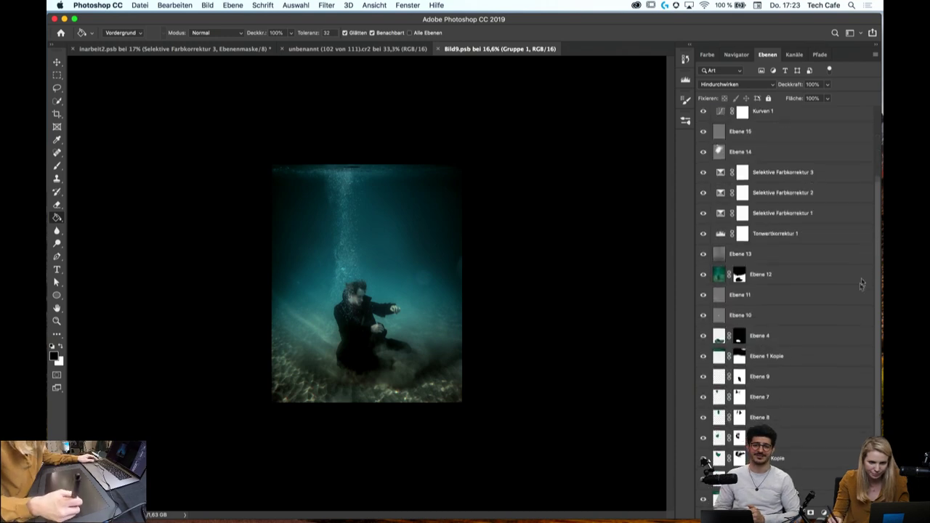
pyautogui.scroll(-3, 861, 283)
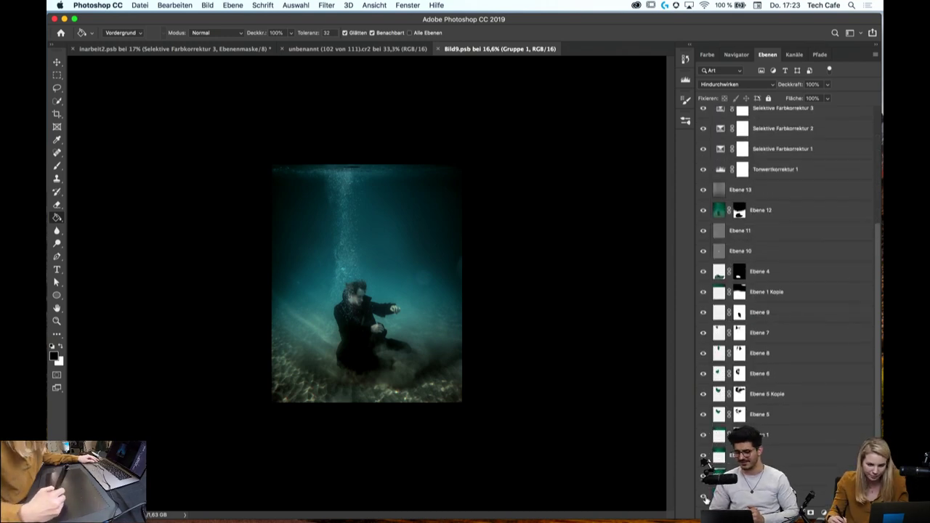
pyautogui.keyDown('alt'); pyautogui.click(701, 495); pyautogui.keyUp('alt')
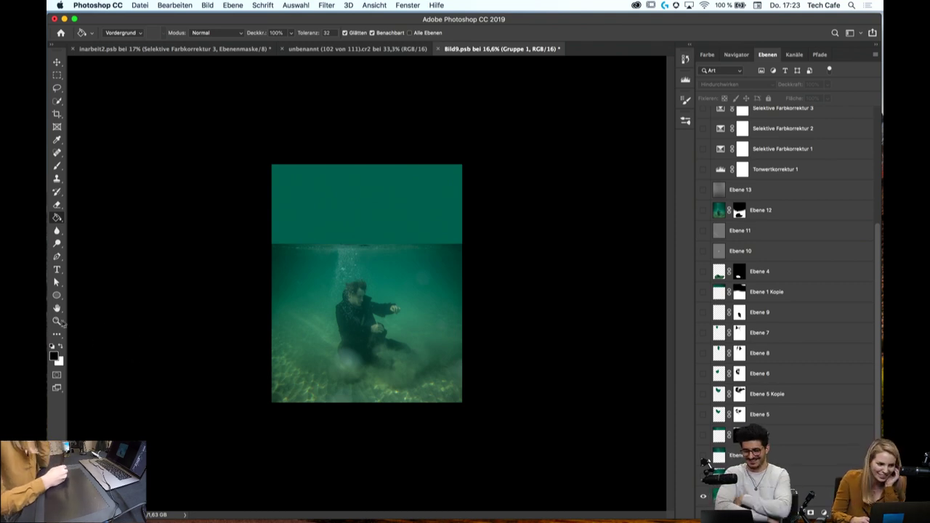
# Zoom in on the submerged figure and back out, then show the lower layers up to Ebene 5 Kopie
pyautogui.press('z')
pyautogui.moveTo(407, 406)
pyautogui.mouseDown()
pyautogui.moveTo(431, 407)
pyautogui.moveTo(422, 432)
pyautogui.mouseUp()
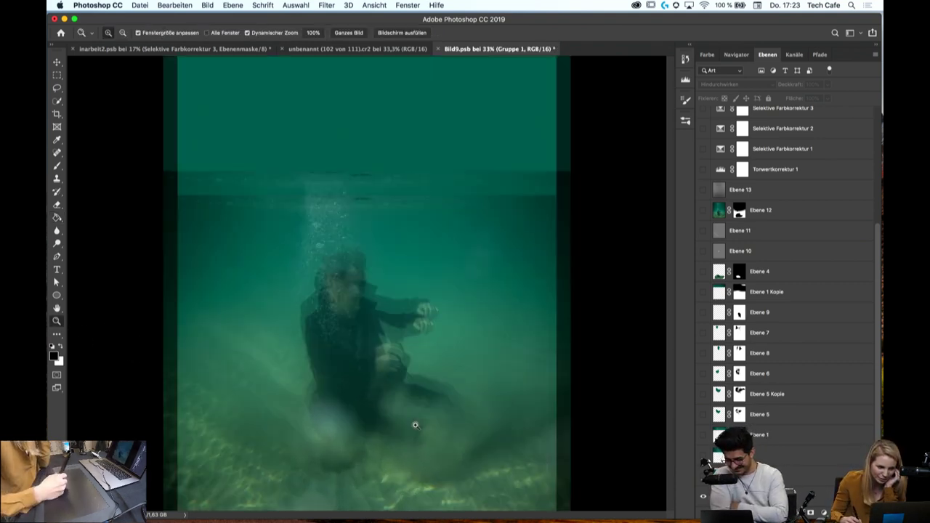
pyautogui.moveTo(416, 400); pyautogui.dragTo(433, 389)
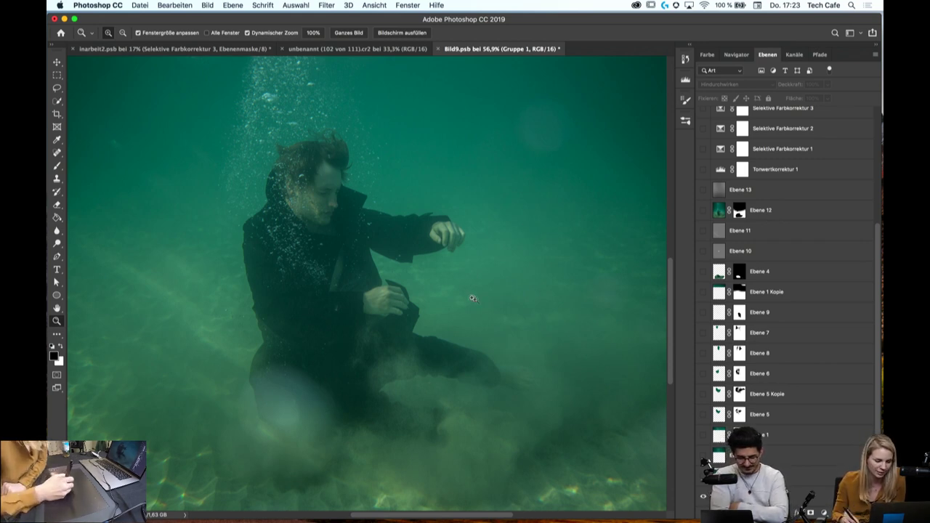
pyautogui.moveTo(472, 298); pyautogui.dragTo(379, 245)
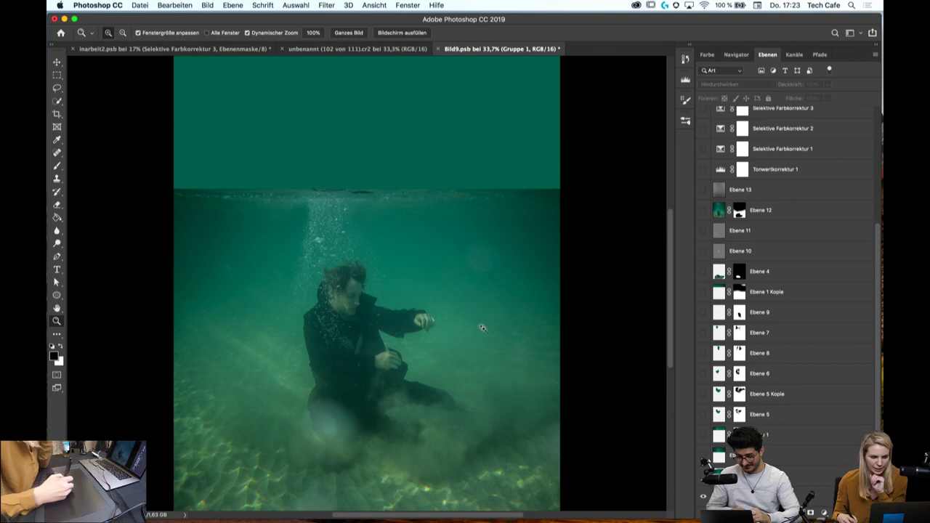
pyautogui.moveTo(483, 328); pyautogui.dragTo(462, 330)
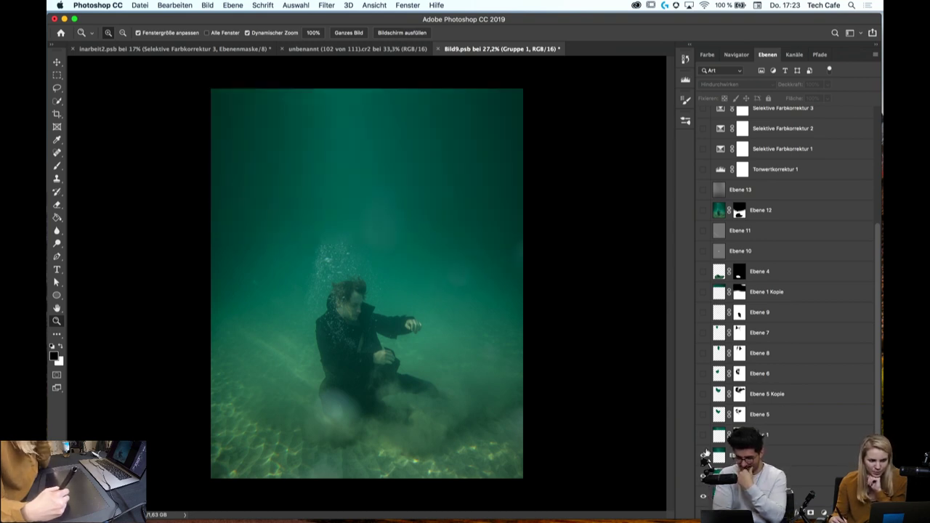
pyautogui.click(703, 434)
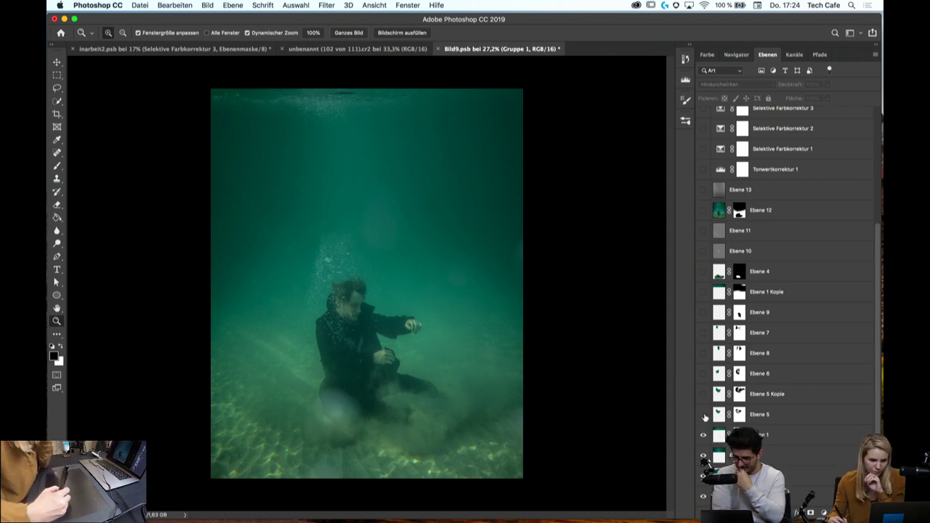
# Show Ebene 6 through Ebene 9, zooming on the bubble column and toggling Ebene 9 to compare
pyautogui.click(703, 374)
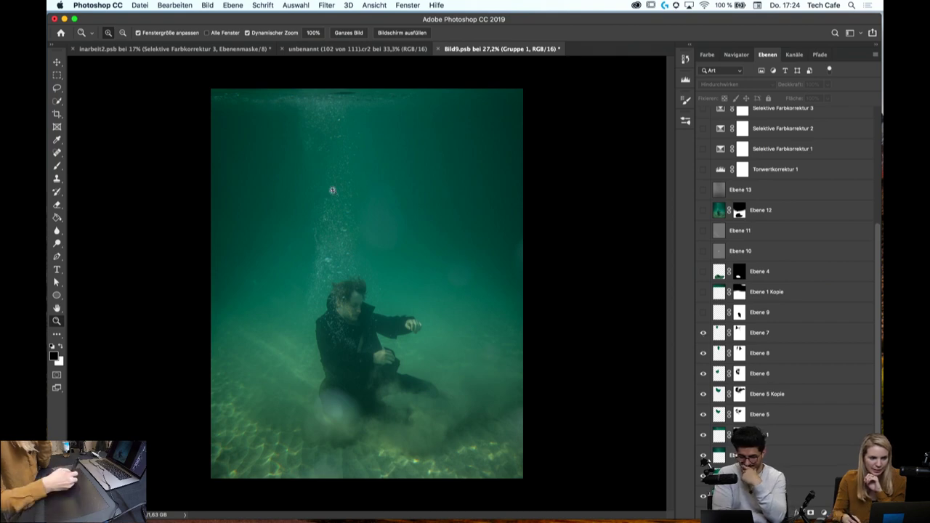
pyautogui.moveTo(345, 196); pyautogui.dragTo(363, 267)
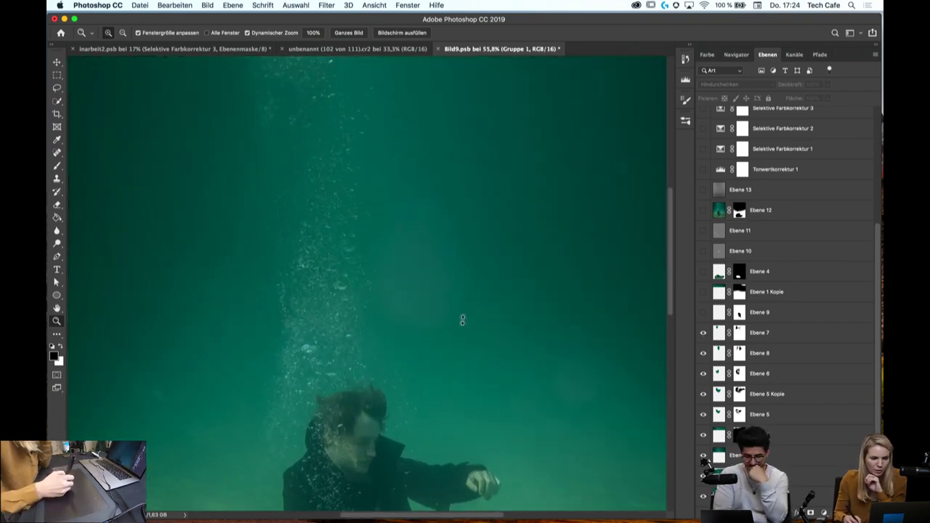
pyautogui.moveTo(446, 215); pyautogui.dragTo(410, 233)
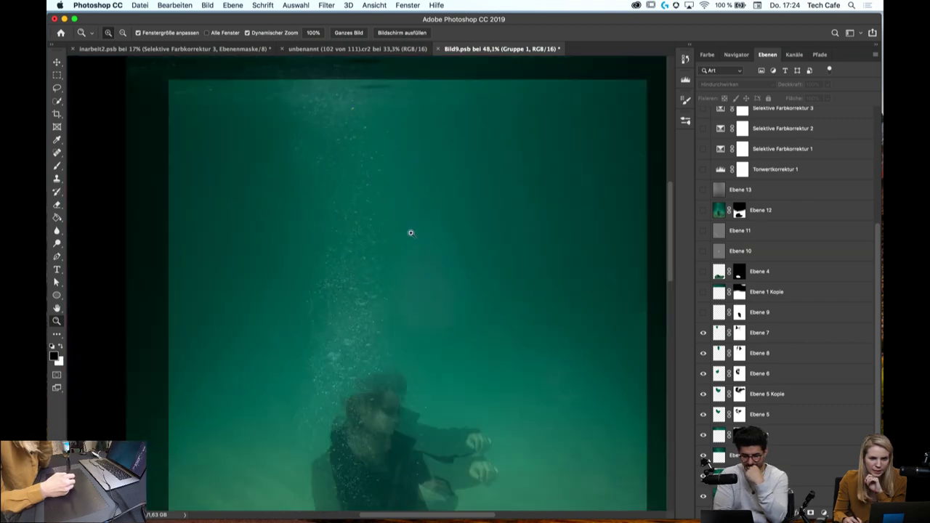
pyautogui.click(721, 336)
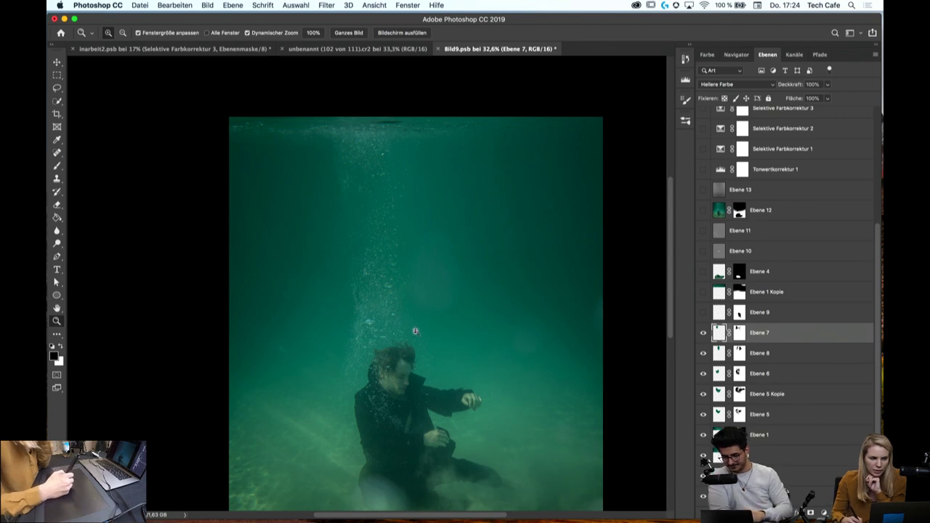
pyautogui.moveTo(411, 287)
pyautogui.mouseDown()
pyautogui.moveTo(465, 318)
pyautogui.moveTo(436, 320)
pyautogui.mouseUp()
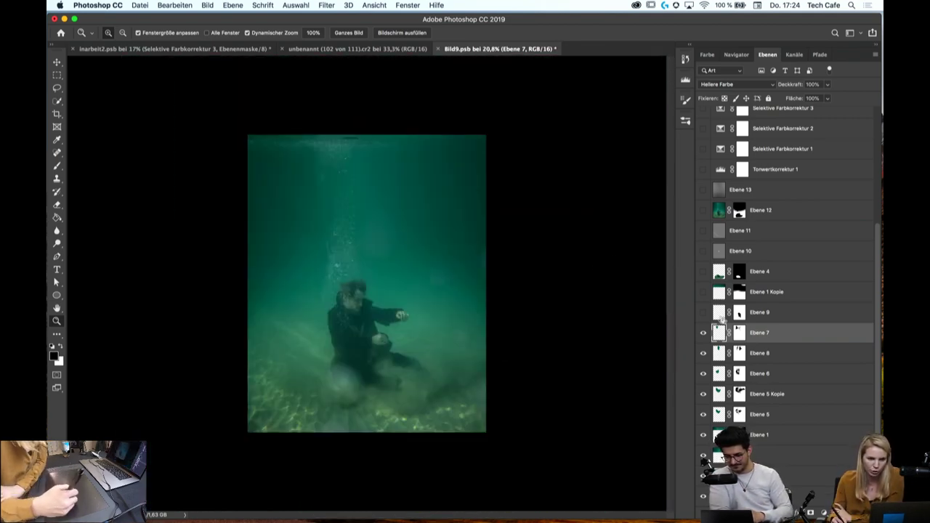
pyautogui.click(704, 314)
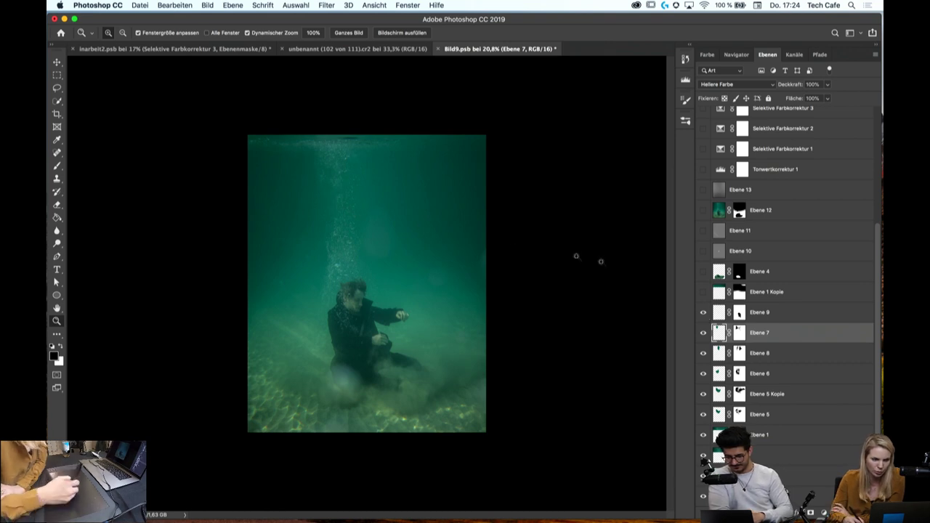
pyautogui.click(718, 318)
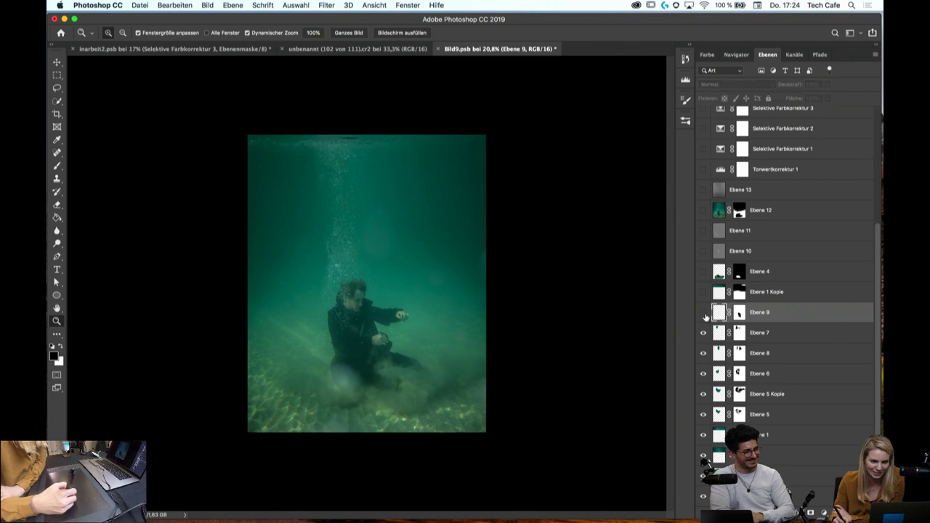
pyautogui.click(361, 245)
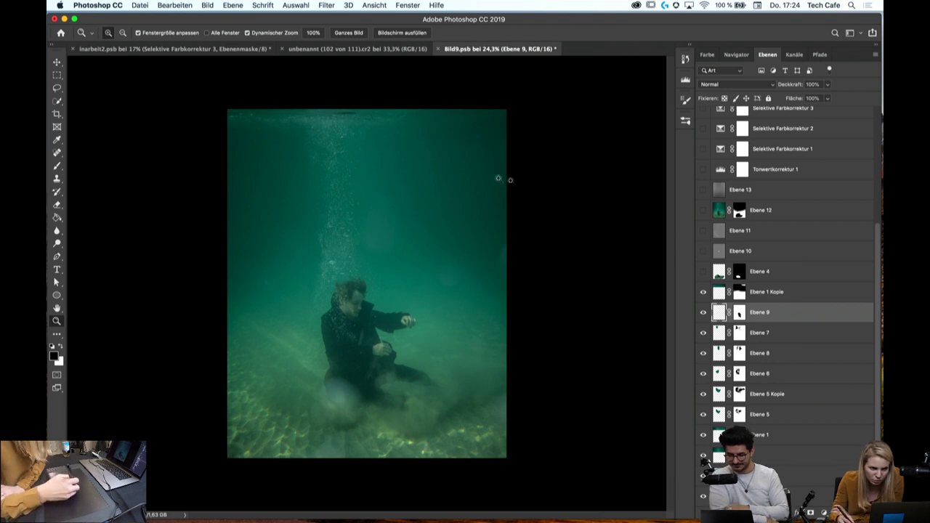
pyautogui.click(703, 312)
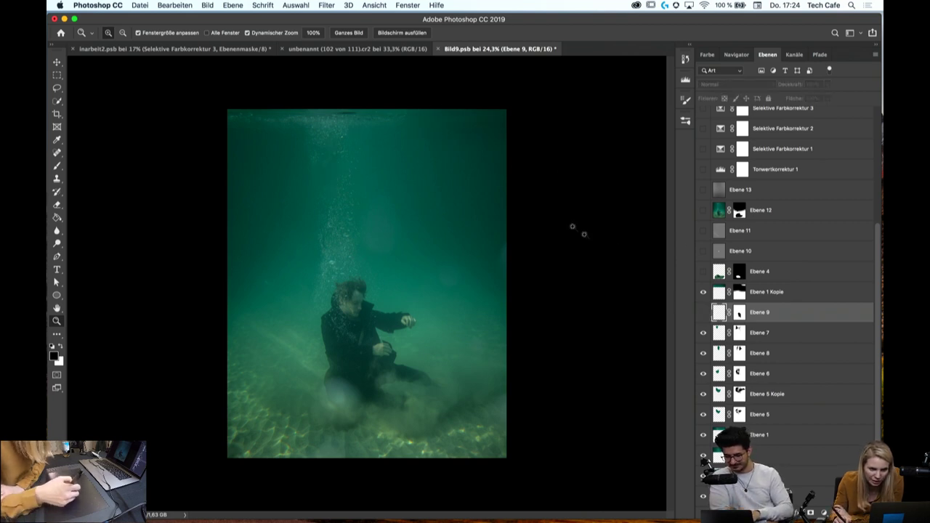
pyautogui.click(703, 312)
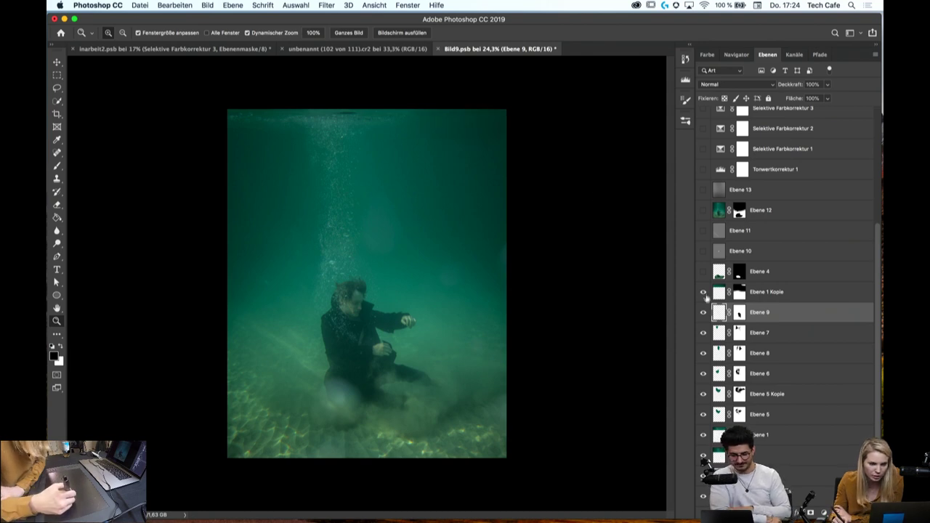
# Turn Ebene 4 on, toggling it off and back on to compare the figure's haze
pyautogui.click(703, 274)
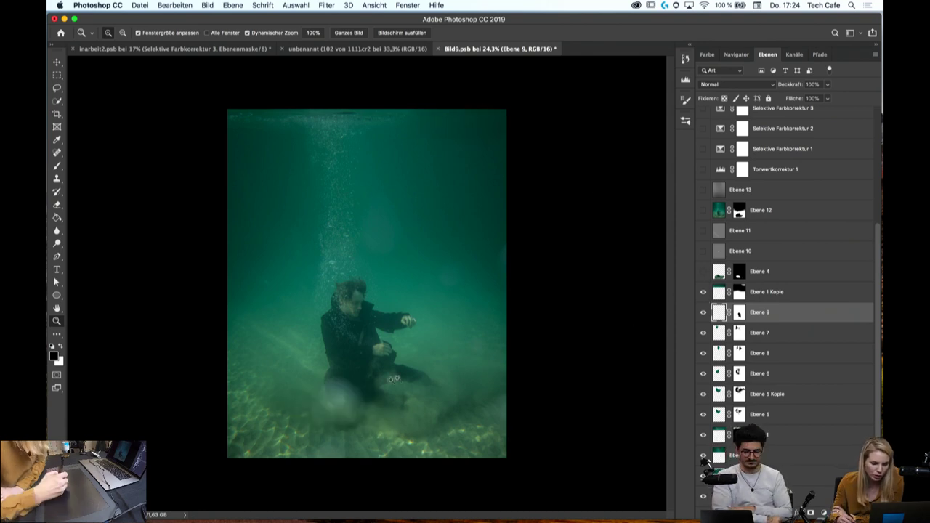
pyautogui.moveTo(350, 407); pyautogui.dragTo(439, 411)
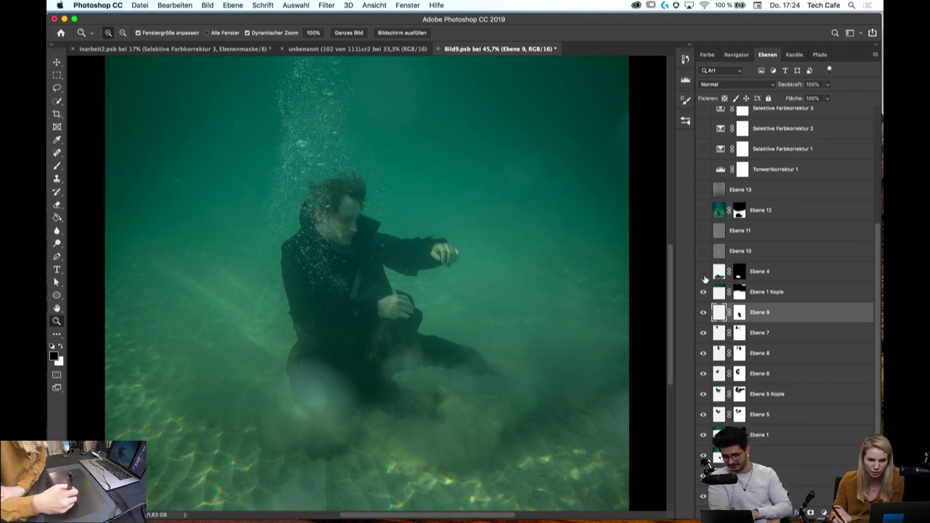
pyautogui.click(704, 273)
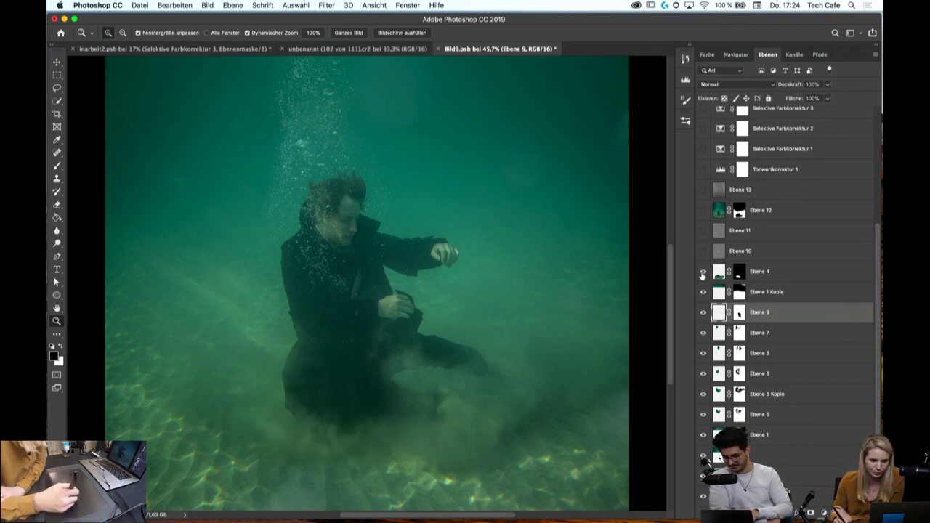
pyautogui.click(703, 273)
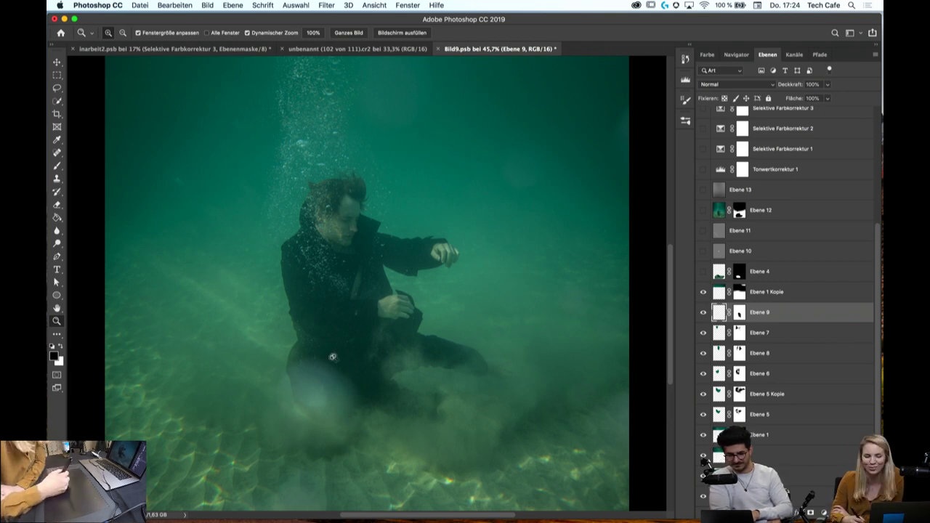
pyautogui.click(702, 272)
pyautogui.scroll(-3, 437, 364)
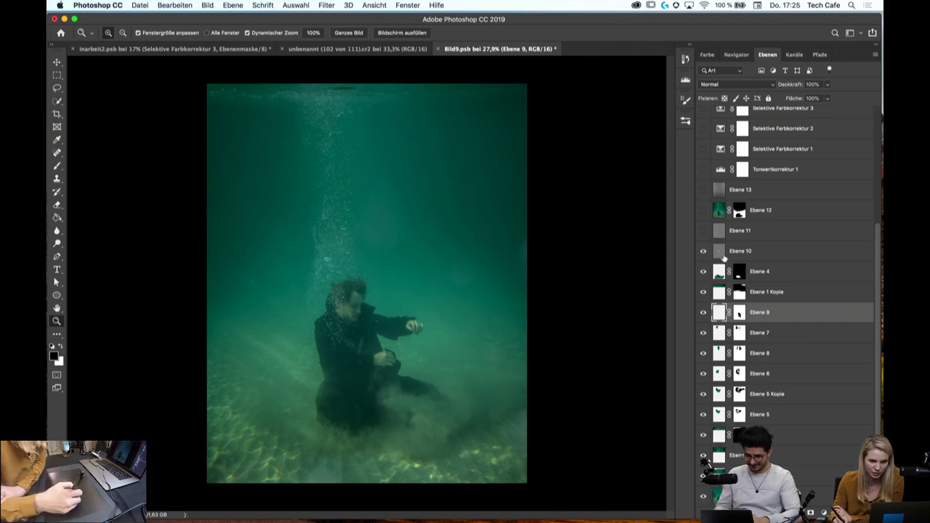
# Make Ebene 10, Ebene 11 and Ebene 13 visible
pyautogui.click(703, 251)
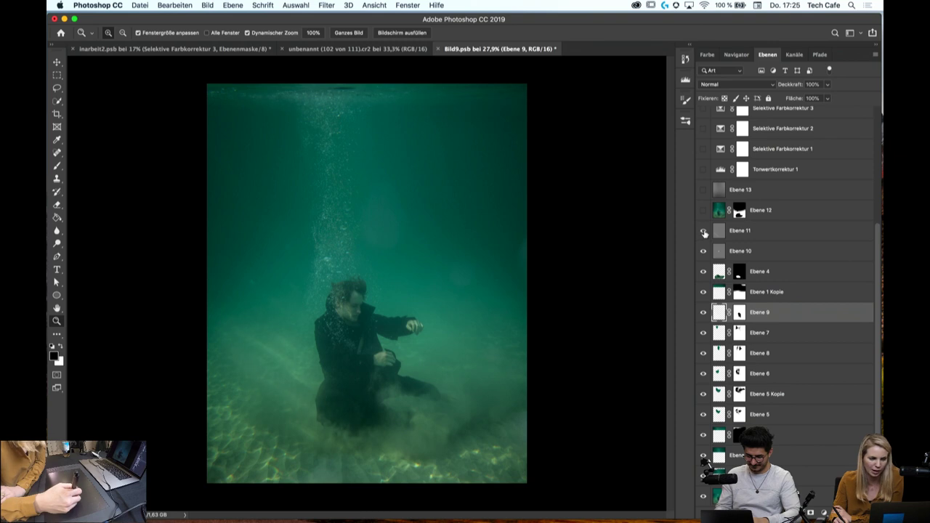
pyautogui.click(704, 231)
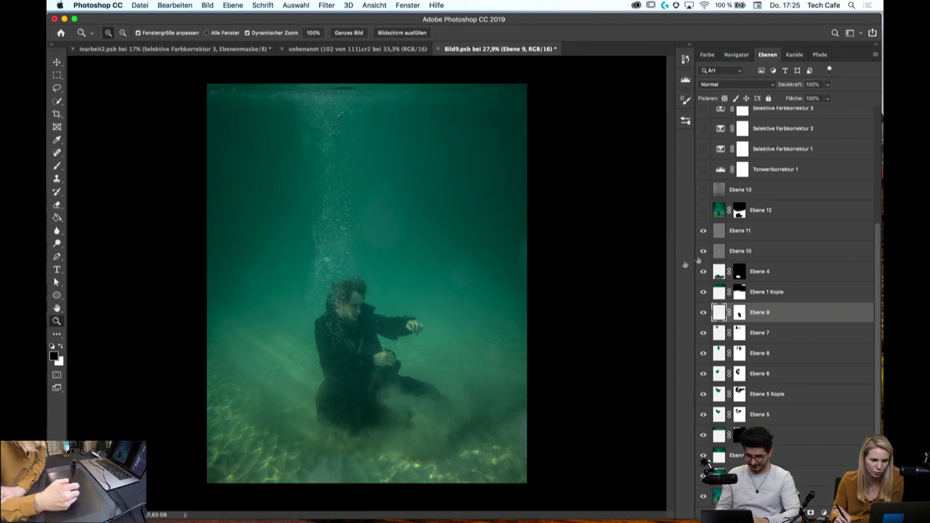
pyautogui.click(749, 232)
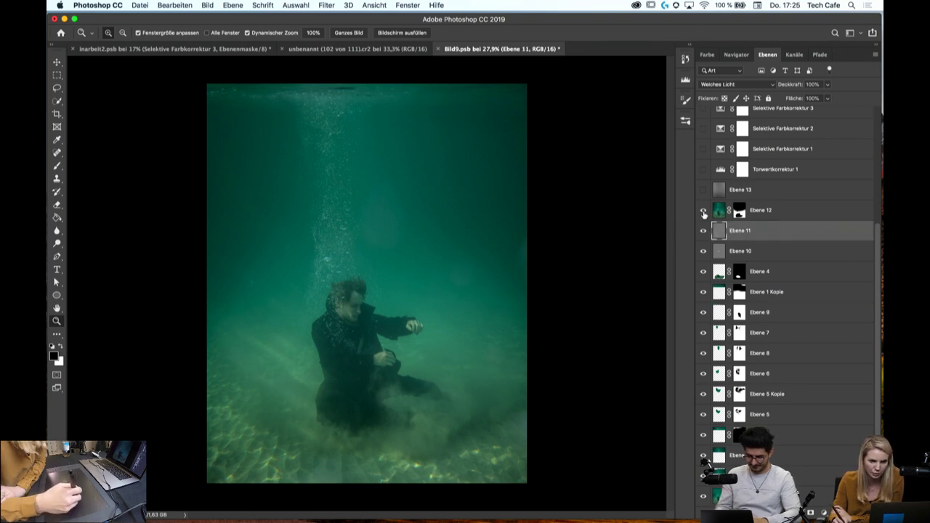
pyautogui.scroll(-1, 498, 299)
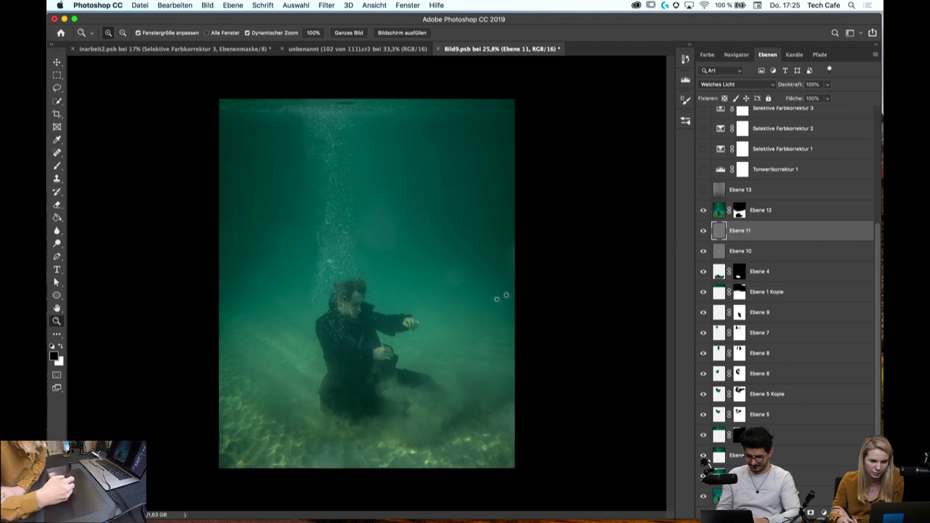
pyautogui.click(748, 190)
pyautogui.click(703, 190)
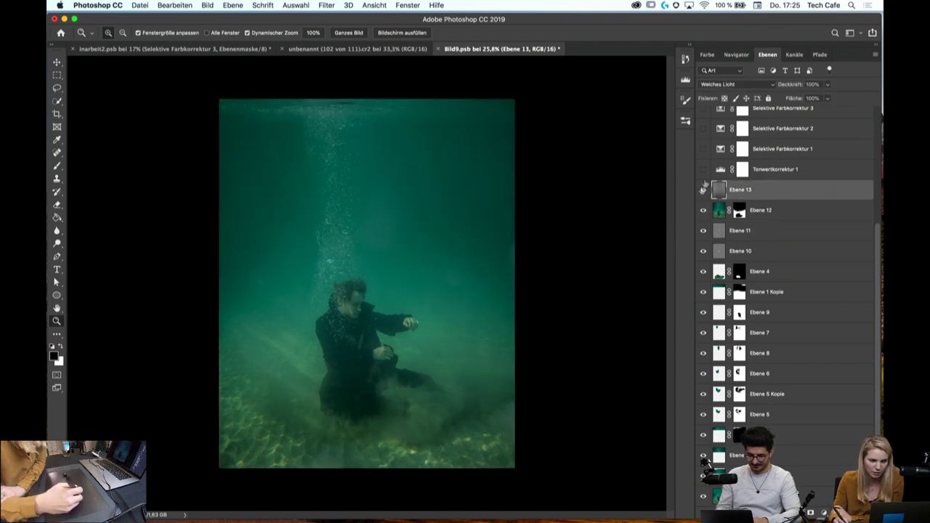
pyautogui.moveTo(877, 232); pyautogui.dragTo(872, 88)
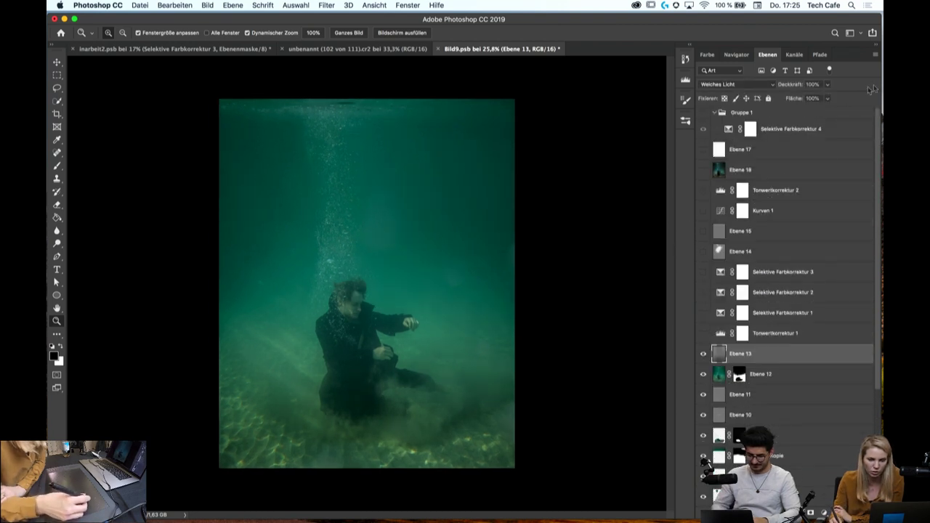
# Show Selektive Farbkorrektur 1–3, Ebene 14, Ebene 18 and Ebene 17 for the teal grade
pyautogui.click(702, 314)
pyautogui.click(703, 292)
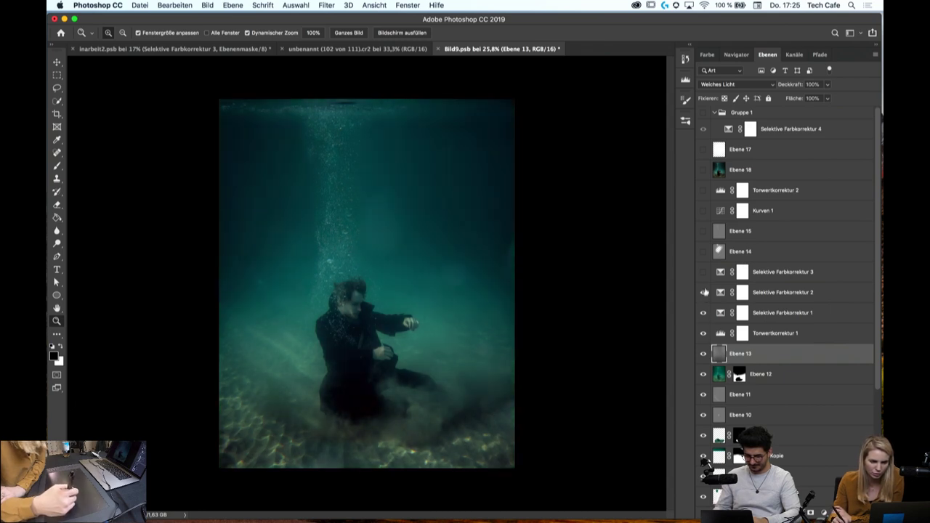
pyautogui.click(703, 273)
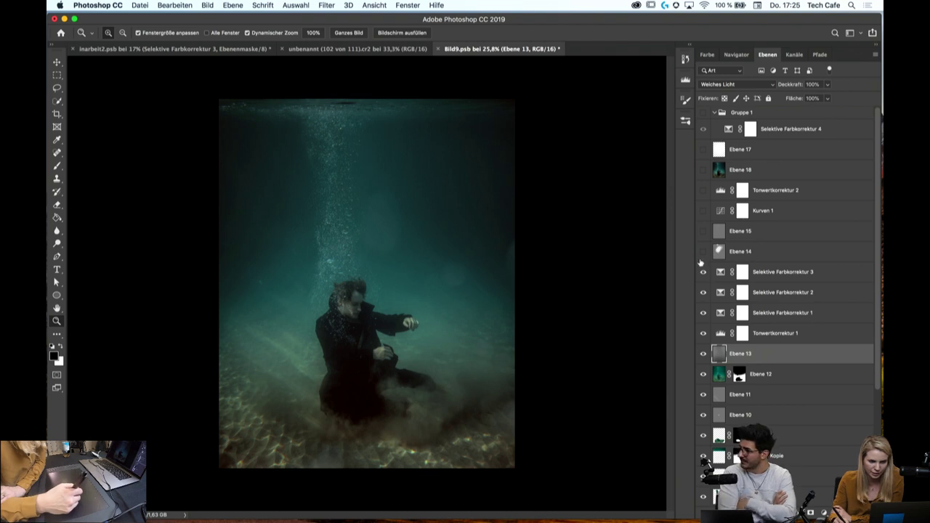
pyautogui.click(704, 251)
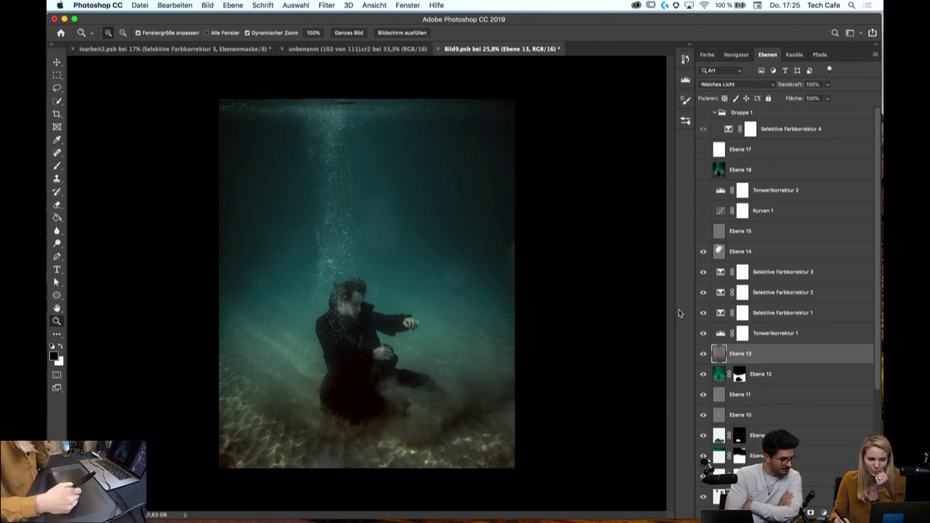
pyautogui.click(703, 171)
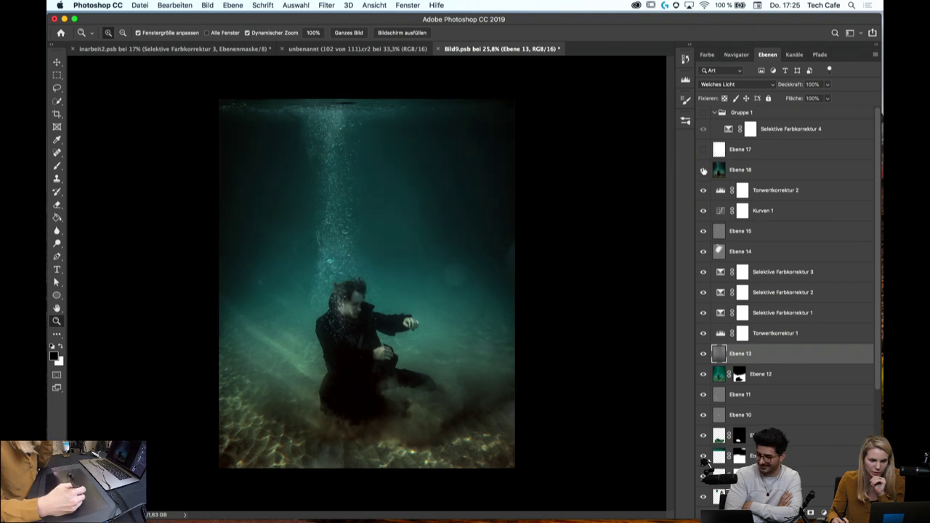
pyautogui.click(704, 150)
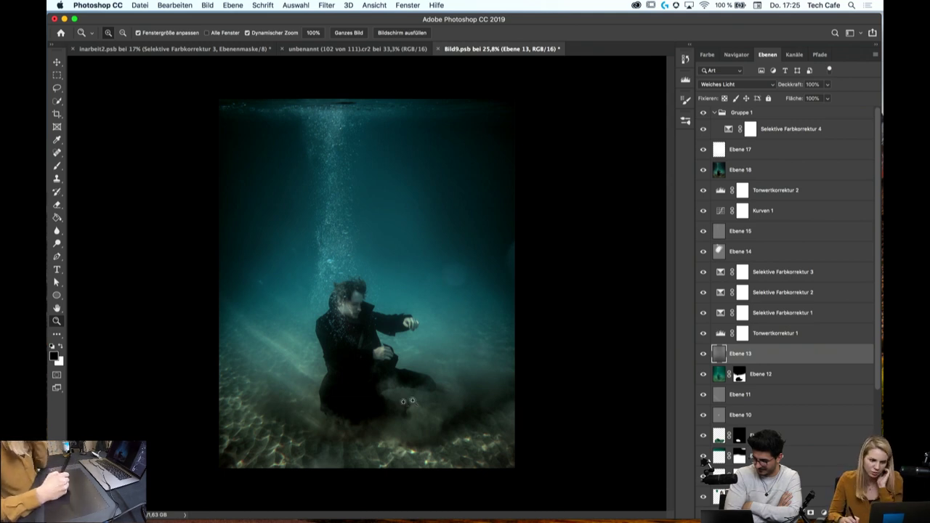
# Zoom in and out over the finished underwater composite, then bring inarbeit2.psb to the front
pyautogui.moveTo(361, 427); pyautogui.dragTo(423, 436)
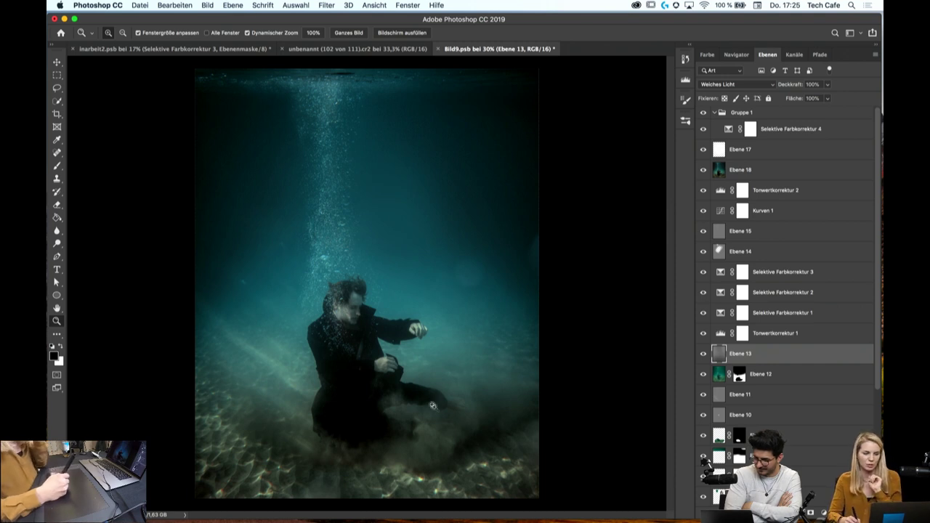
pyautogui.moveTo(430, 402); pyautogui.dragTo(414, 392)
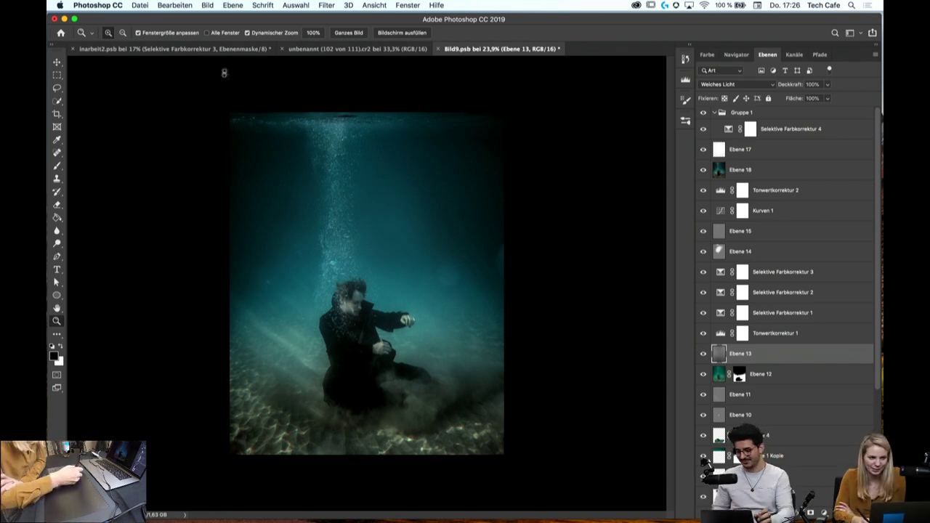
pyautogui.click(225, 48)
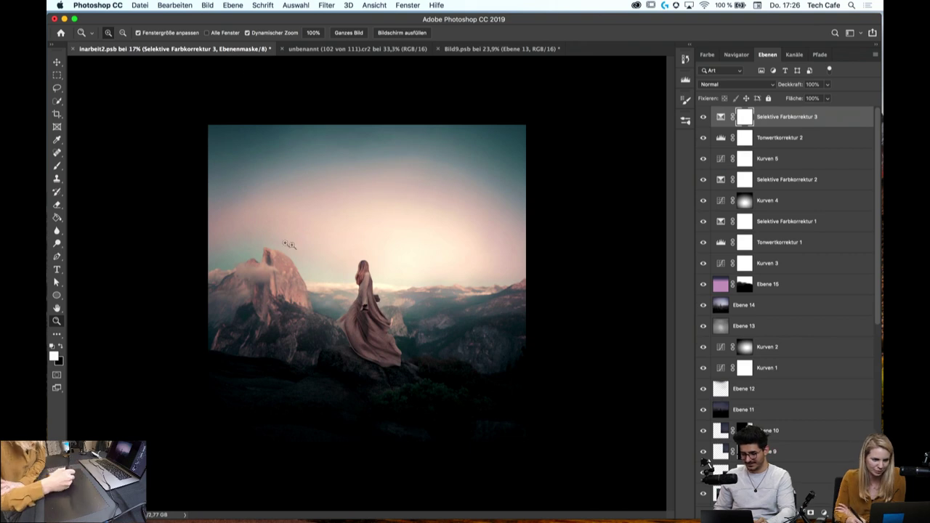
# Fill the pasteboard around inarbeit2.psb with white using the Paint Bucket
pyautogui.click(57, 218)
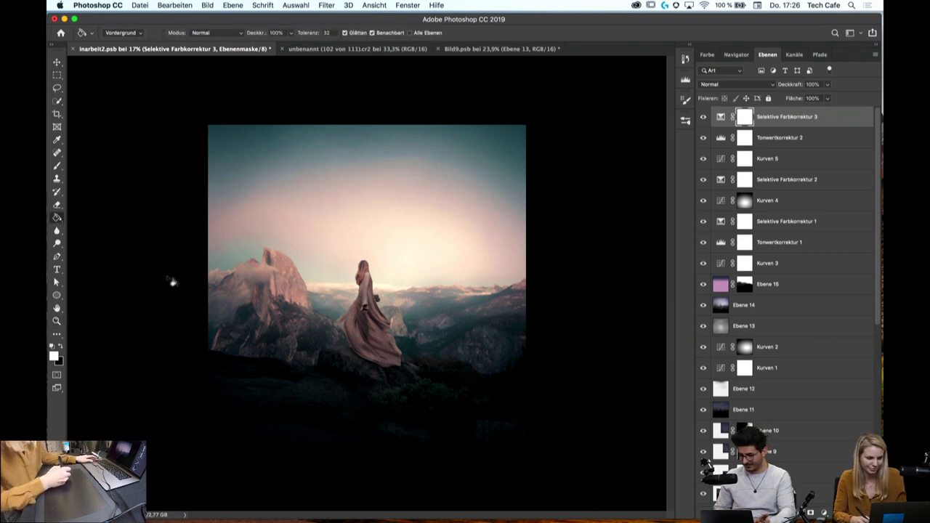
pyautogui.keyDown('shift'); pyautogui.click(172, 282); pyautogui.keyUp('shift')
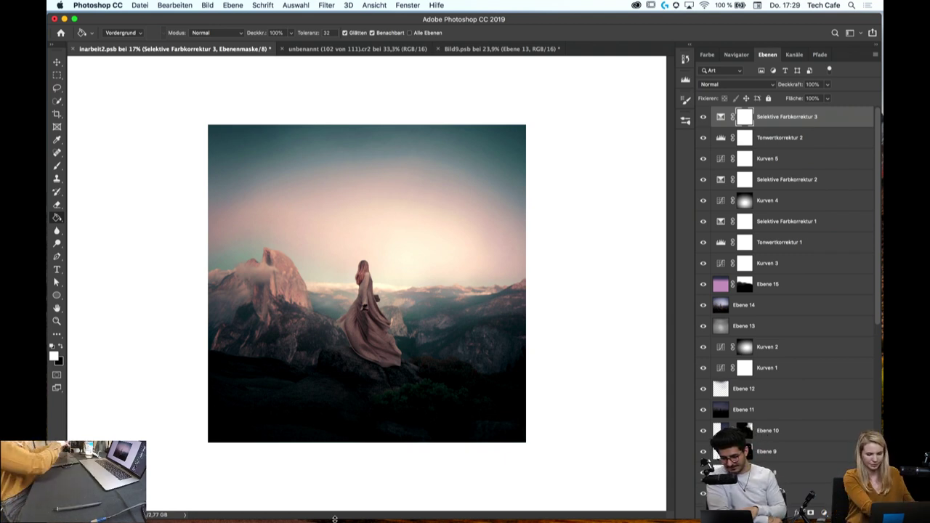
pyautogui.moveTo(334, 519)
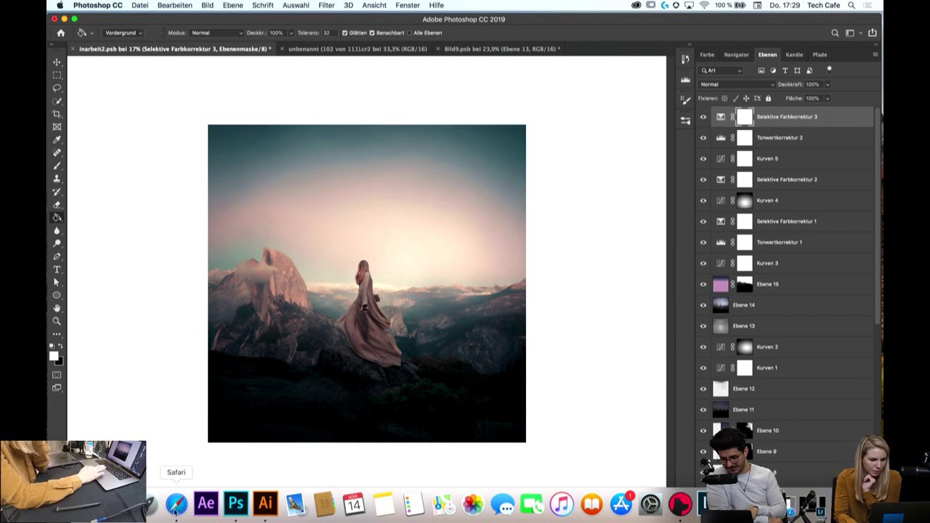
# Back in Safari, close the open post and search Instagram for #adobelivefam
pyautogui.click(175, 509)
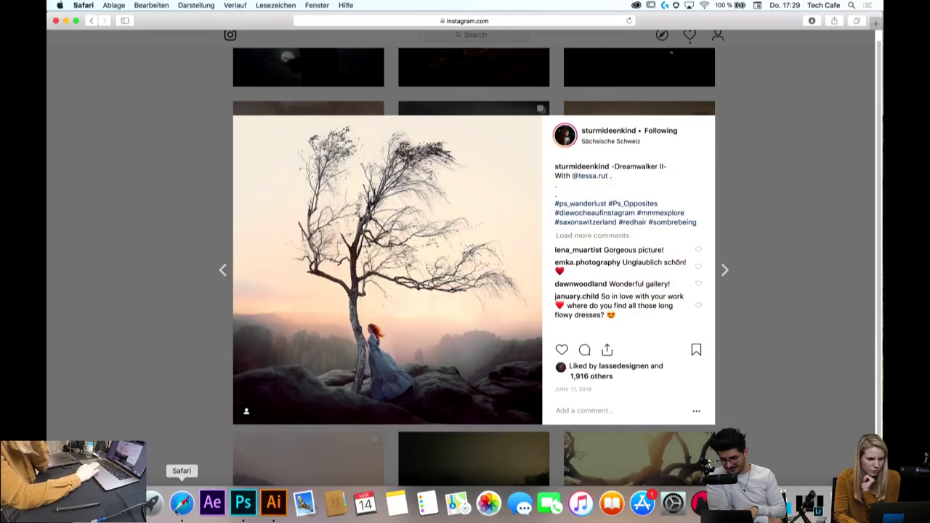
pyautogui.click(845, 194)
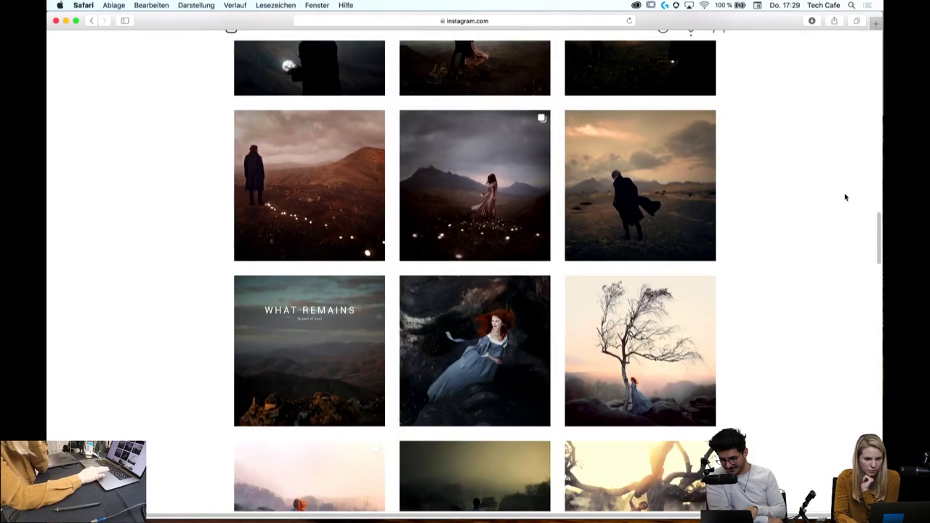
pyautogui.scroll(10, 845, 196)
pyautogui.scroll(10, 845, 197)
pyautogui.scroll(10, 846, 197)
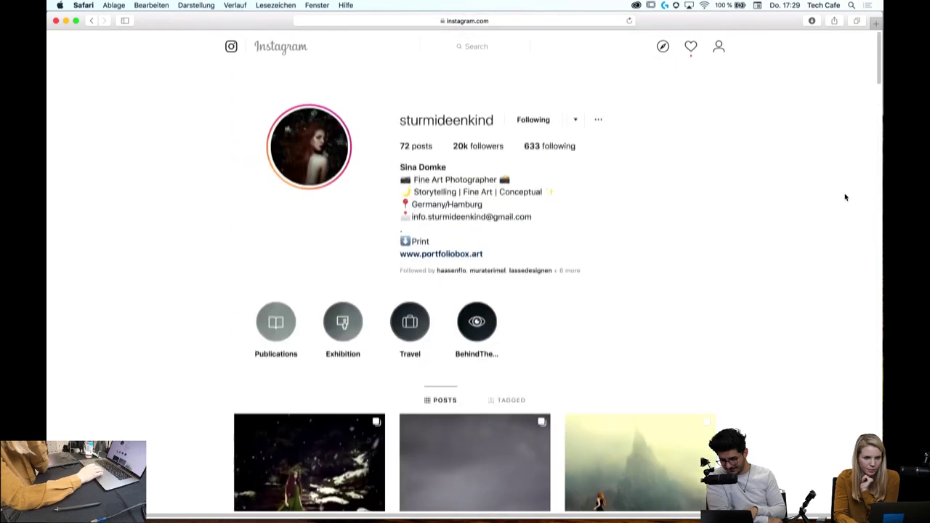
pyautogui.click(452, 51)
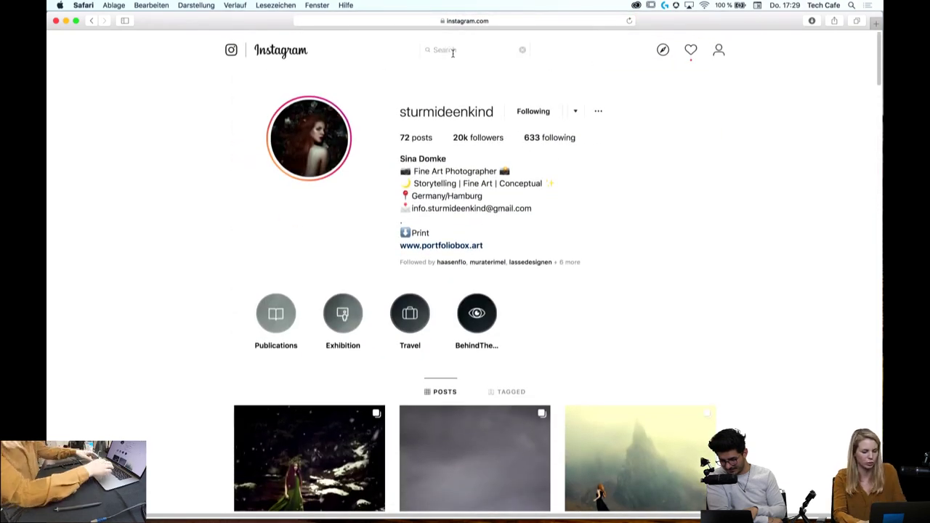
pyautogui.write('#')
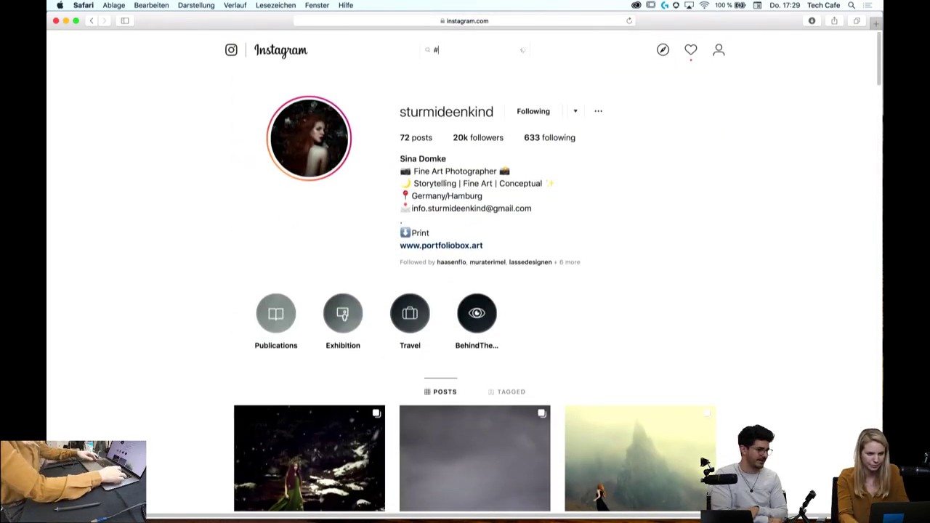
pyautogui.write('adobe')
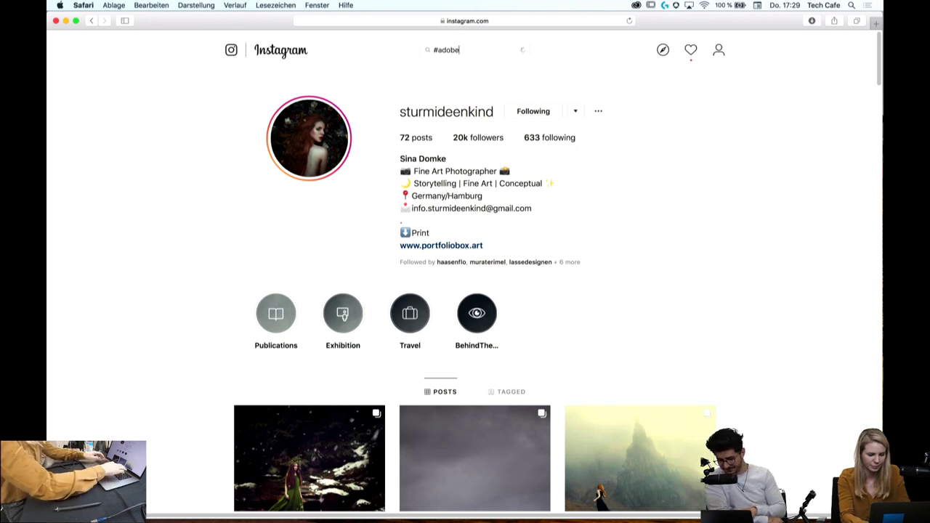
pyautogui.write('livefa')
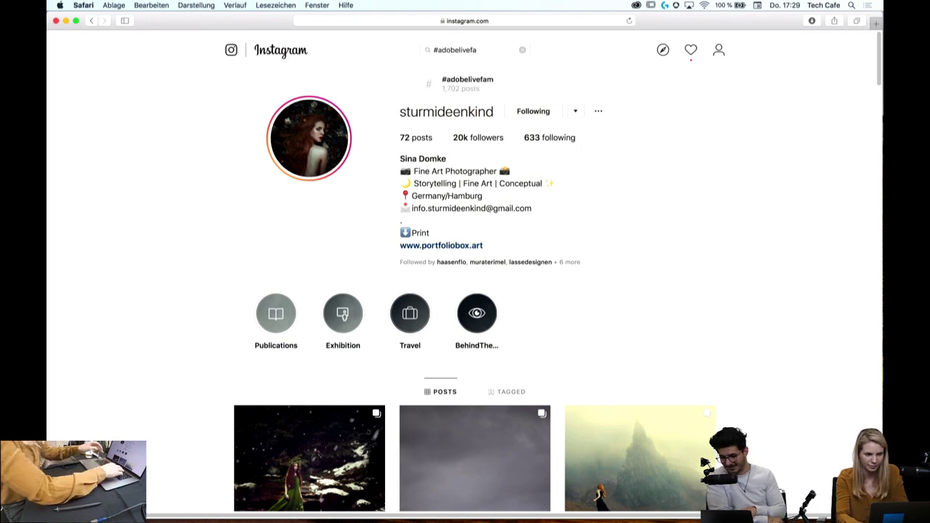
pyautogui.write('m')
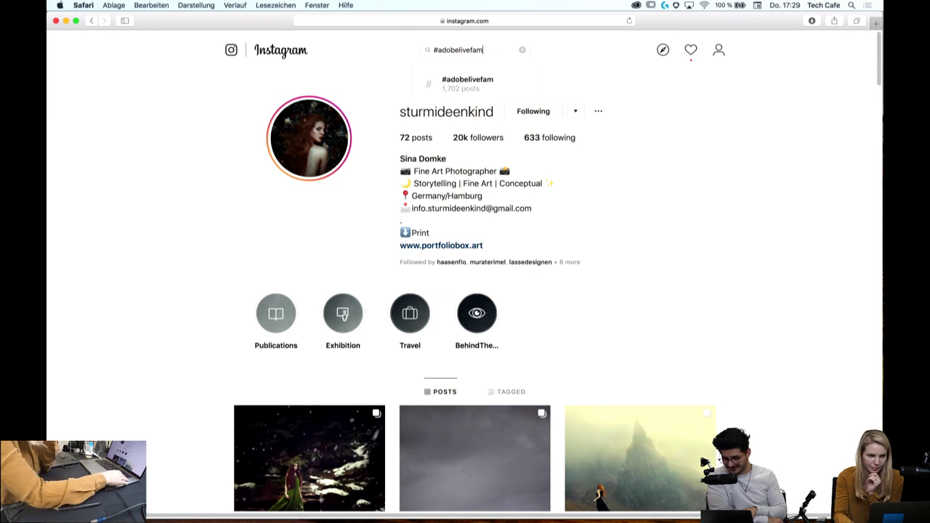
# Open the #adobelivefam hashtag page and scroll through its Top Posts
pyautogui.click(446, 86)
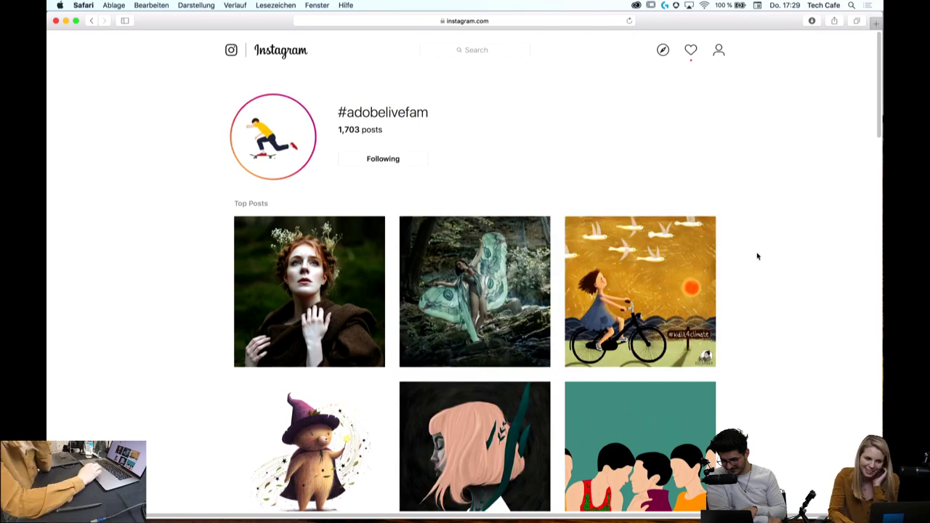
pyautogui.scroll(-2, 757, 257)
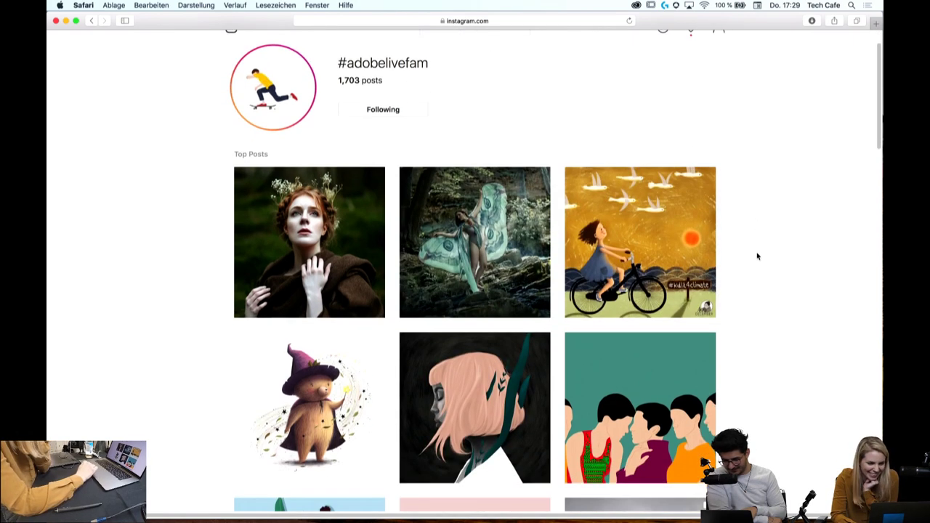
pyautogui.scroll(-2, 757, 257)
pyautogui.scroll(-3, 757, 257)
pyautogui.scroll(-1, 757, 257)
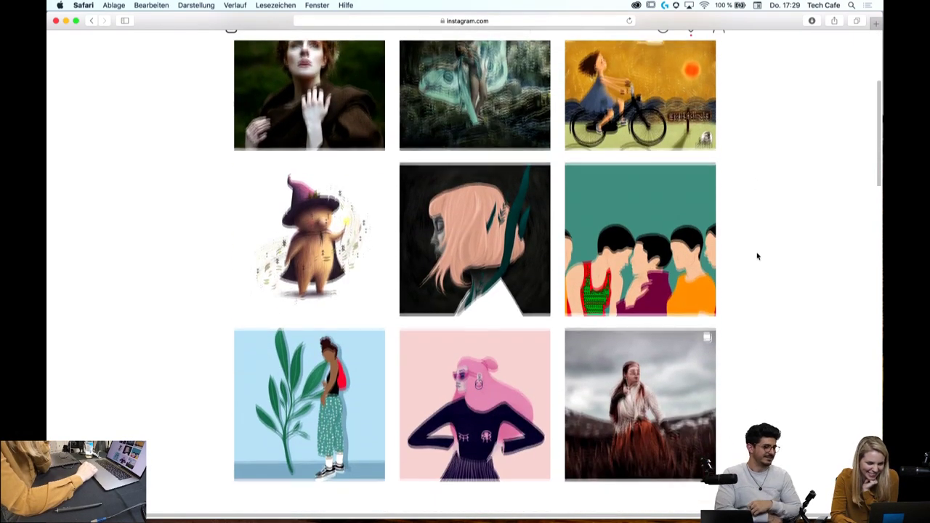
pyautogui.scroll(-1, 757, 257)
pyautogui.scroll(-1, 757, 257)
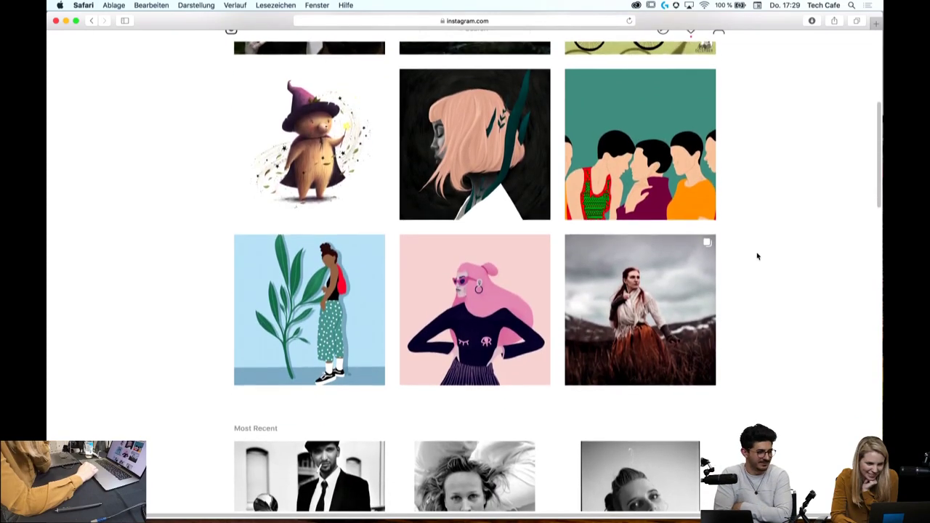
# Scroll down the Most Recent grid and open the Little Llama illustration post
pyautogui.scroll(3, 757, 257)
pyautogui.scroll(-2, 757, 256)
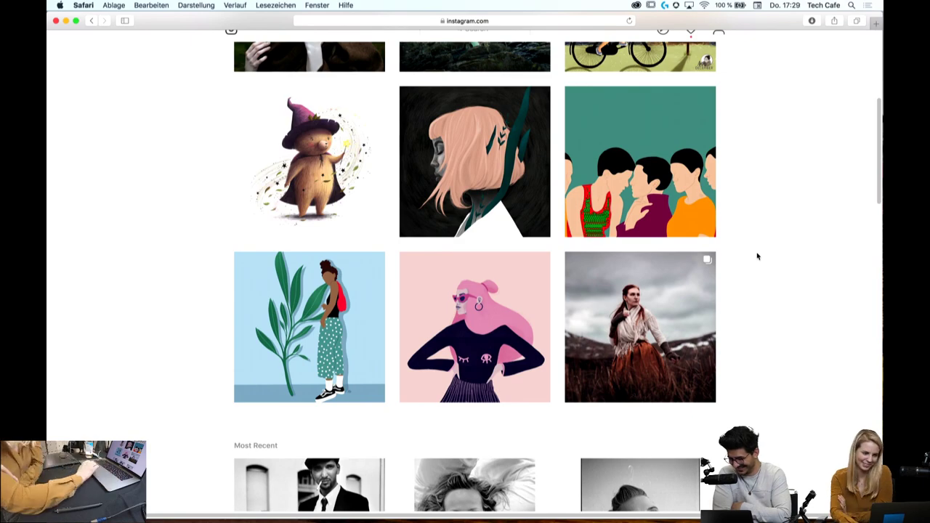
pyautogui.scroll(-3, 757, 257)
pyautogui.scroll(-4, 758, 257)
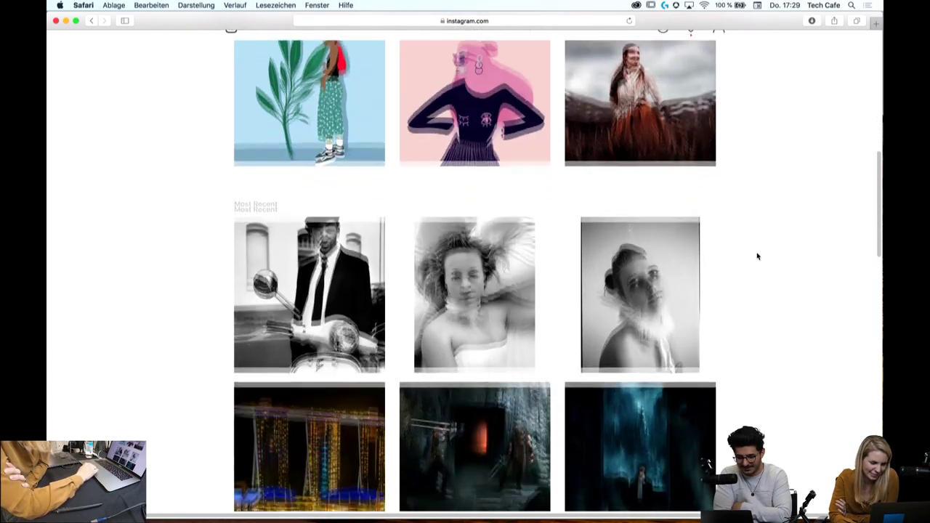
pyautogui.scroll(-2, 757, 257)
pyautogui.scroll(-2, 757, 257)
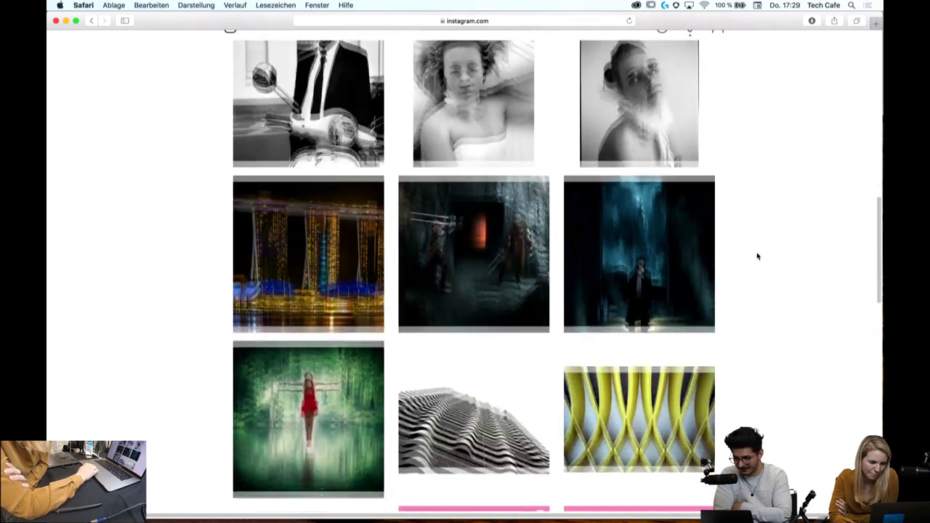
pyautogui.scroll(-1, 757, 256)
pyautogui.scroll(-1, 757, 257)
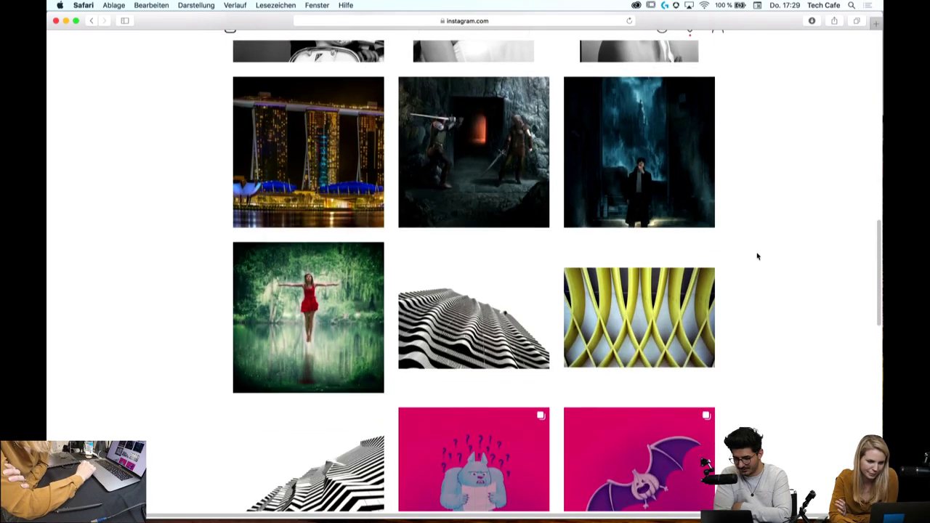
pyautogui.scroll(-5, 758, 257)
pyautogui.scroll(-3, 757, 257)
pyautogui.scroll(-3, 758, 256)
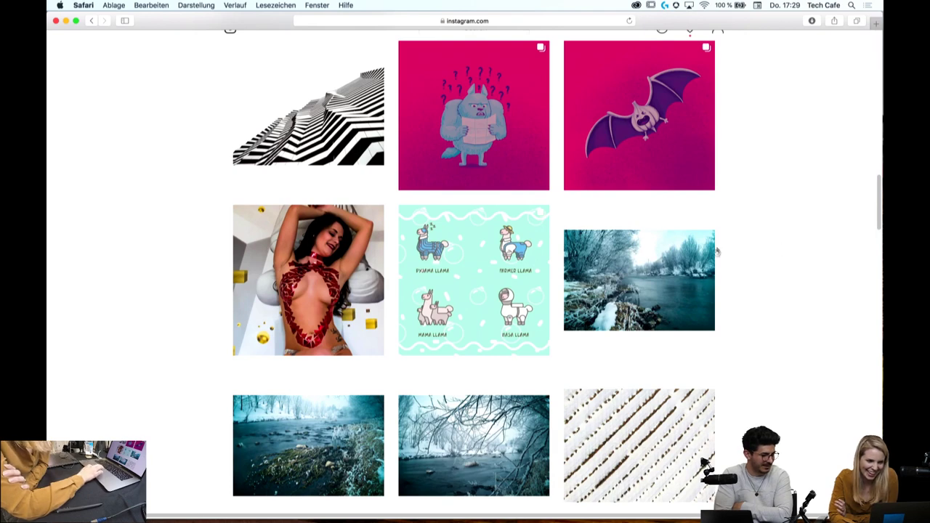
pyautogui.moveTo(474, 280)
pyautogui.click(532, 260)
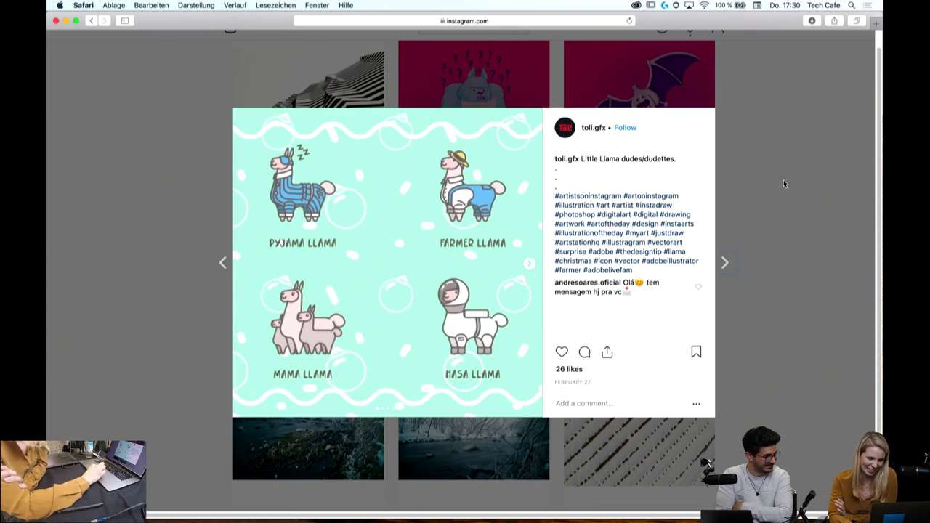
# Close the llama post and scroll the hashtag page back up to the Top Posts rows
pyautogui.click(783, 183)
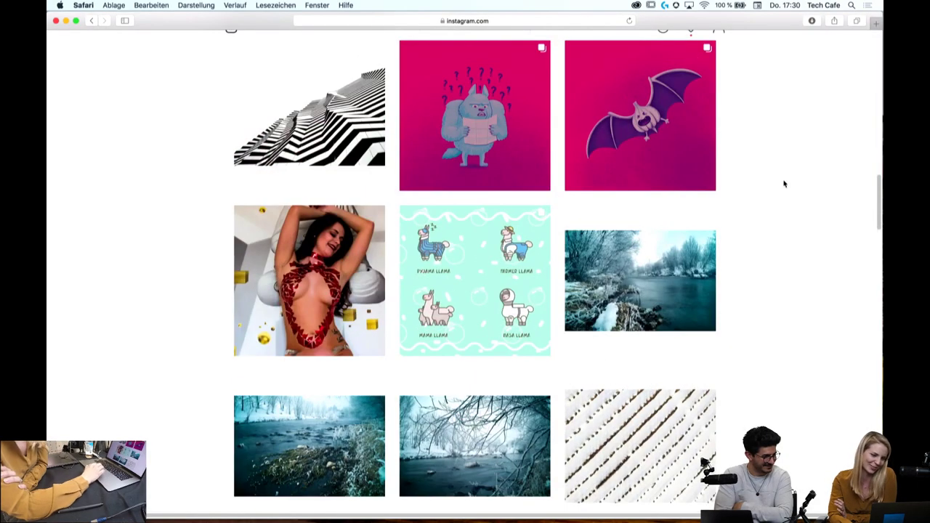
pyautogui.scroll(-2, 783, 183)
pyautogui.scroll(-5, 785, 178)
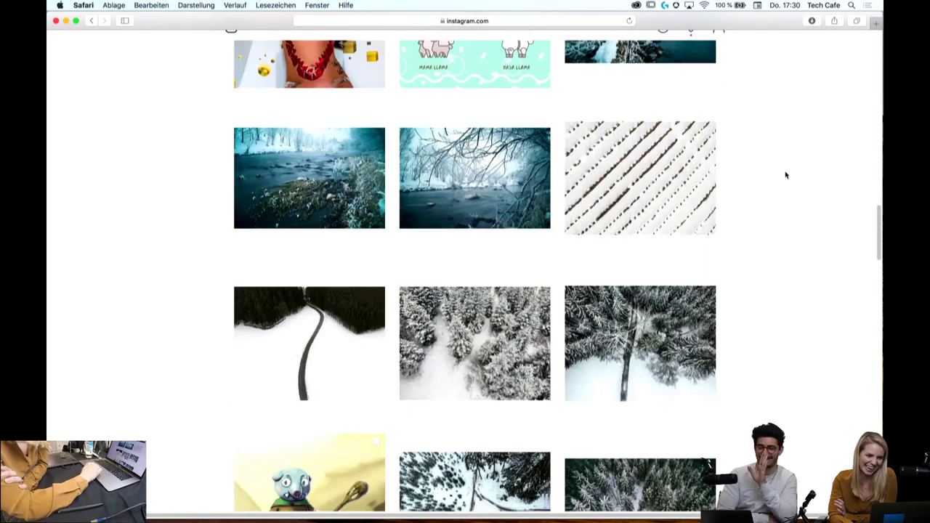
pyautogui.scroll(-4, 786, 175)
pyautogui.scroll(4, 786, 175)
pyautogui.scroll(3, 785, 176)
pyautogui.scroll(-8, 786, 175)
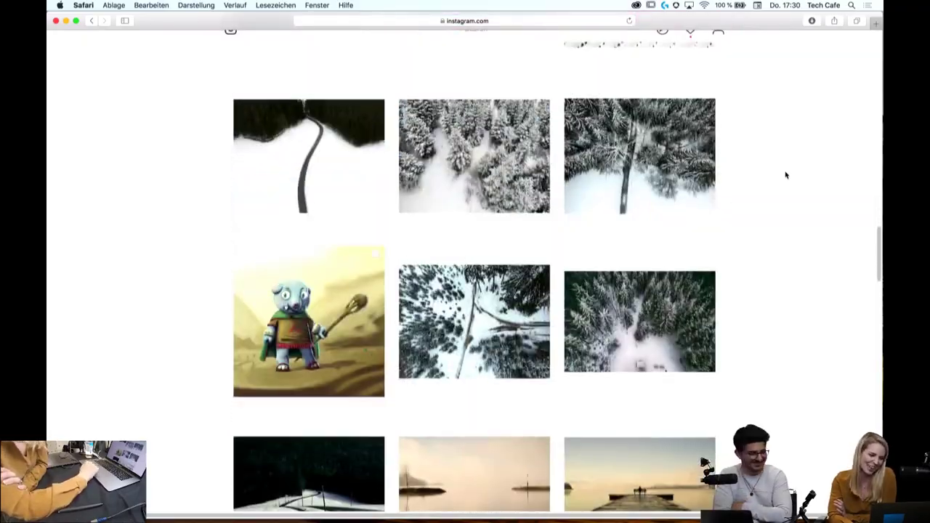
pyautogui.scroll(3, 785, 175)
pyautogui.scroll(1, 786, 176)
pyautogui.scroll(6, 786, 175)
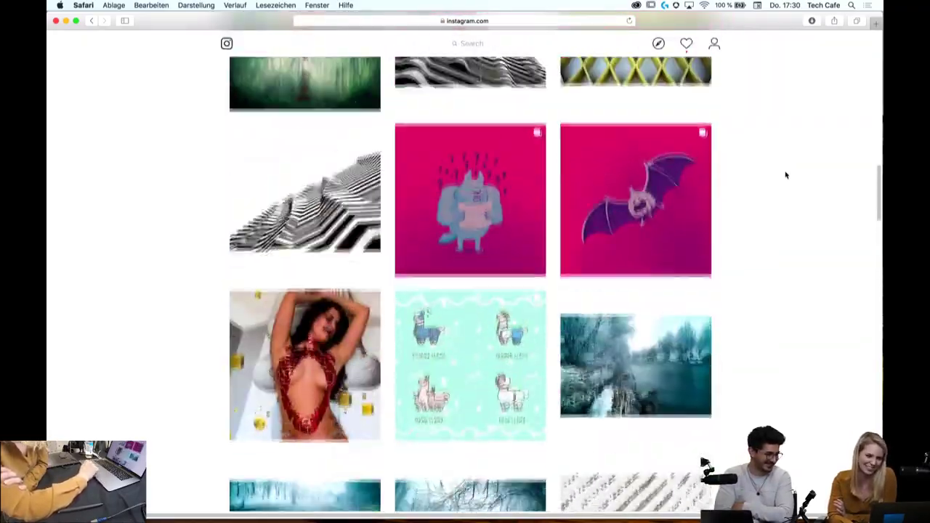
pyautogui.scroll(4, 785, 175)
pyautogui.scroll(3, 786, 176)
pyautogui.scroll(6, 785, 175)
pyautogui.scroll(1, 785, 175)
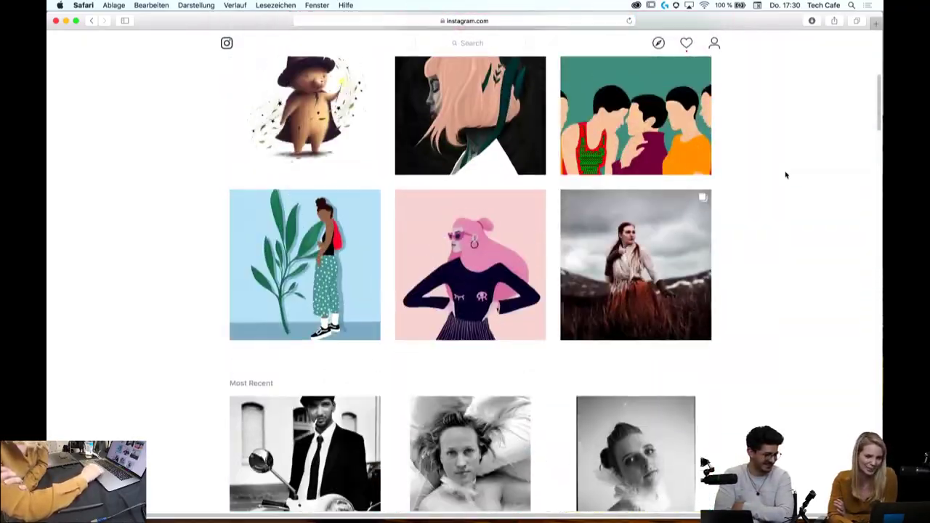
pyautogui.scroll(3, 785, 175)
pyautogui.scroll(1, 786, 175)
pyautogui.scroll(1, 785, 175)
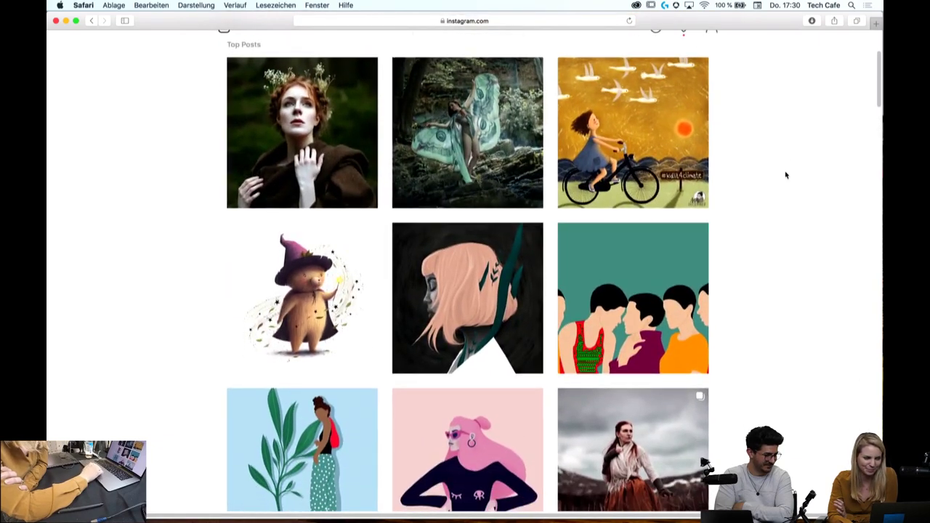
pyautogui.scroll(-1, 786, 175)
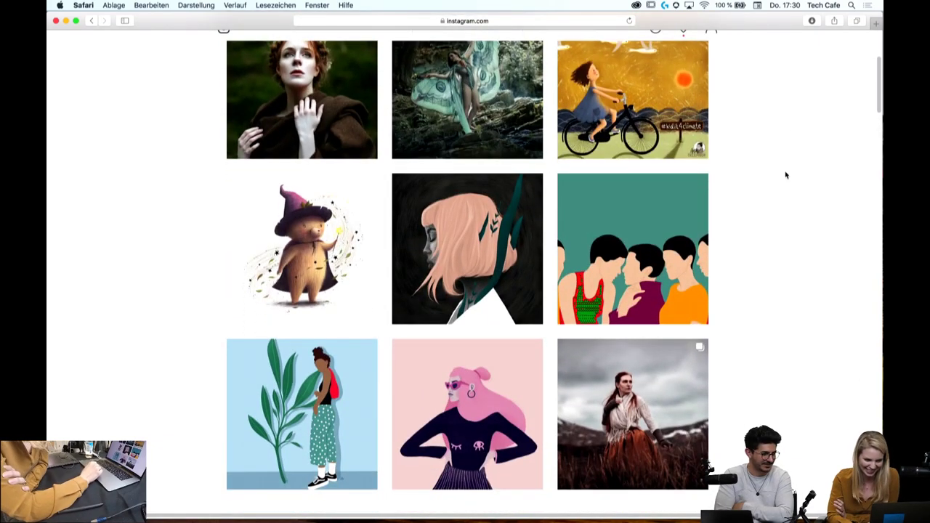
pyautogui.scroll(-1, 786, 175)
pyautogui.click(641, 325)
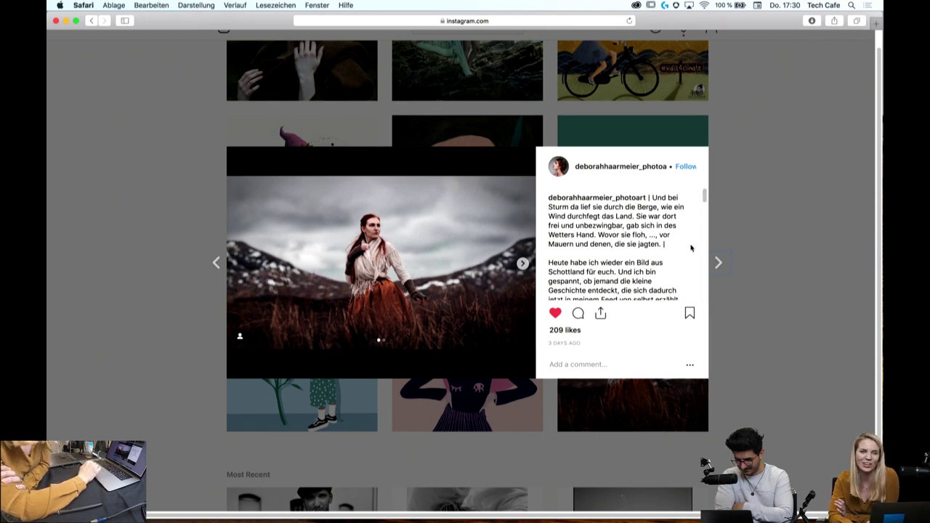
pyautogui.scroll(-3, 691, 247)
pyautogui.scroll(3, 691, 248)
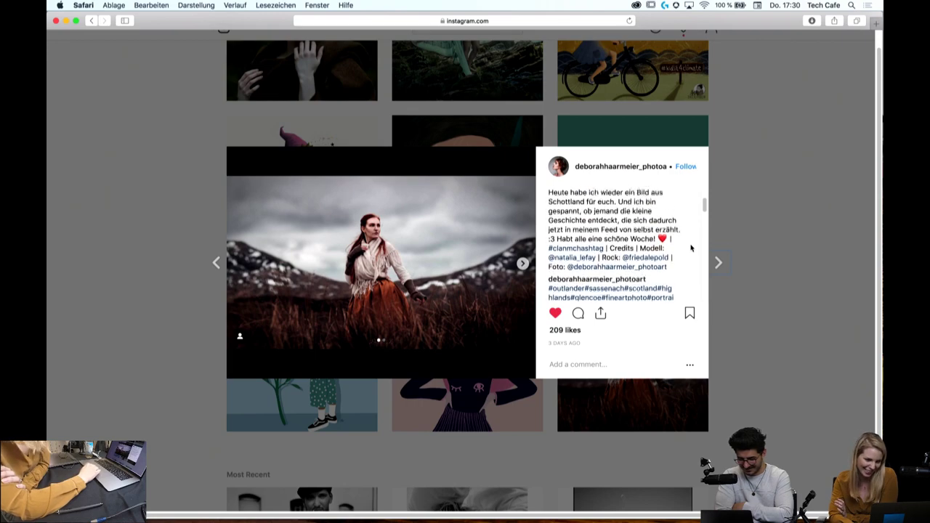
pyautogui.click(810, 240)
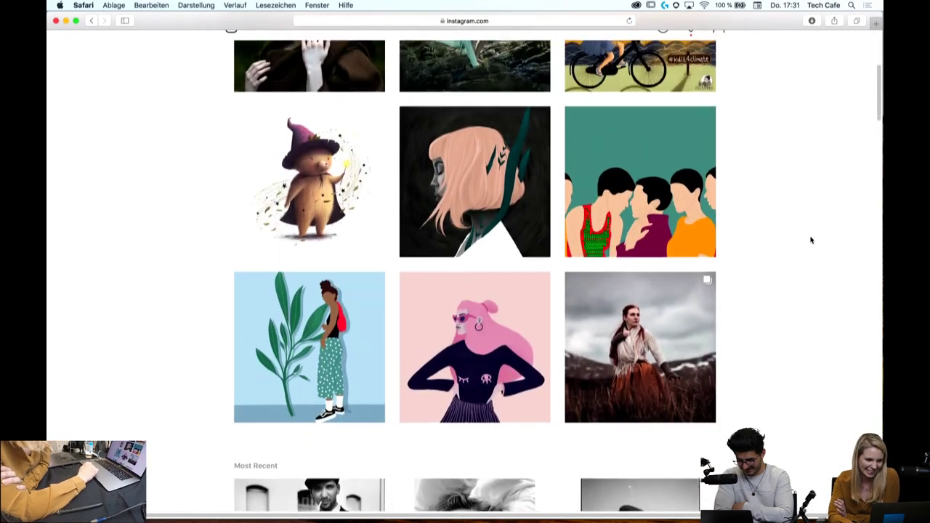
# Open the first Top Post, the nymph portrait, and then close it
pyautogui.scroll(3, 811, 239)
pyautogui.scroll(3, 812, 240)
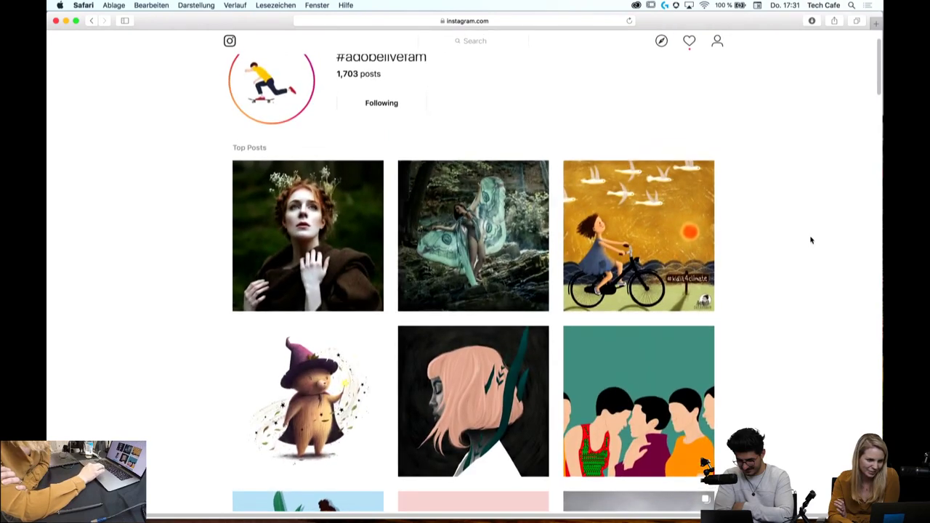
pyautogui.moveTo(308, 235)
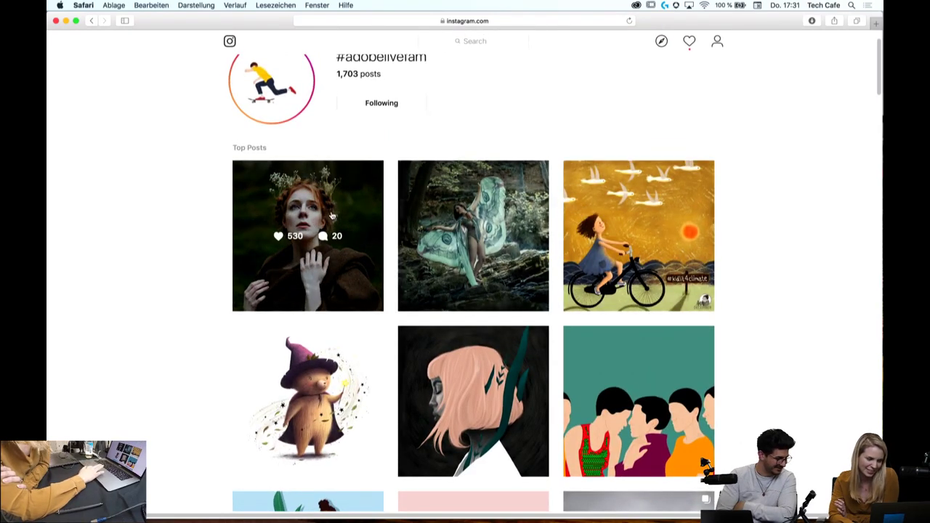
pyautogui.click(331, 215)
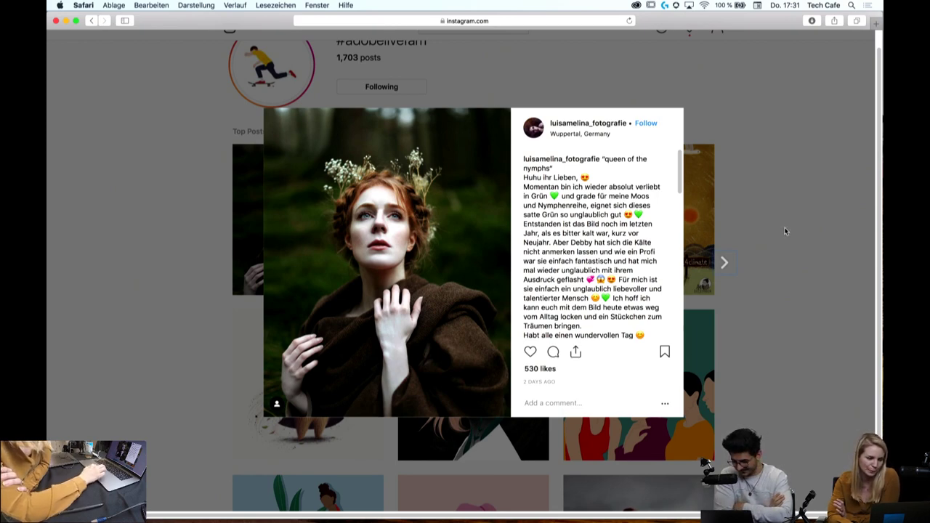
pyautogui.click(785, 231)
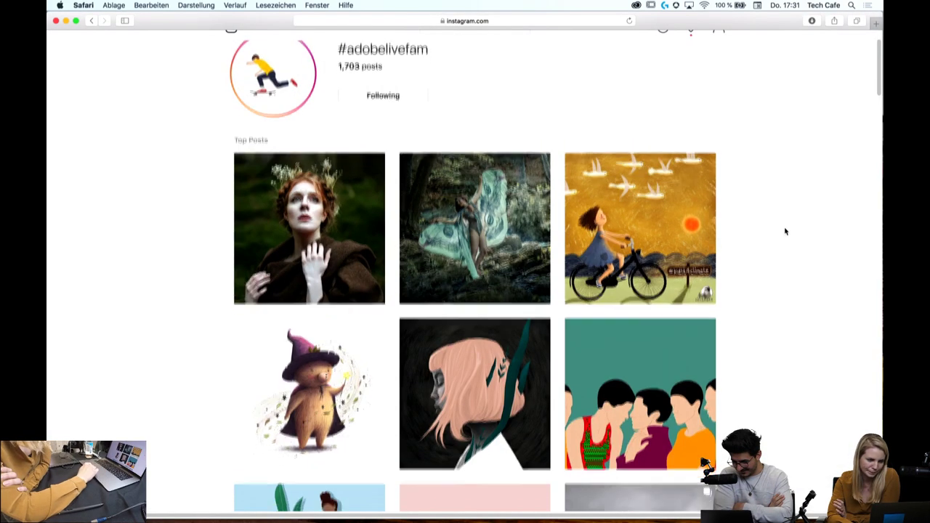
# Scroll the hashtag grid down and back to the top, then open the moth-wings Top Post
pyautogui.scroll(-3, 785, 231)
pyautogui.scroll(-4, 785, 231)
pyautogui.scroll(-2, 785, 231)
pyautogui.scroll(-2, 785, 231)
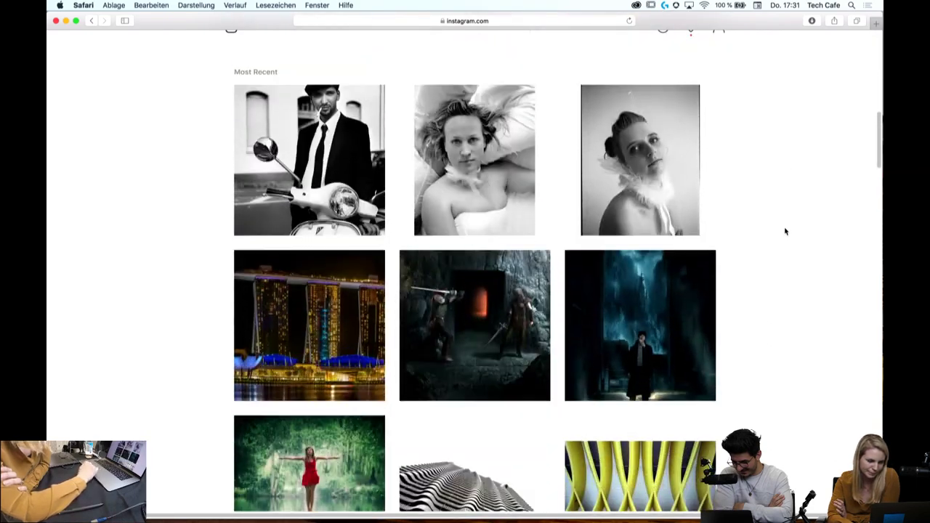
pyautogui.scroll(-4, 785, 231)
pyautogui.scroll(-3, 785, 231)
pyautogui.scroll(-3, 785, 231)
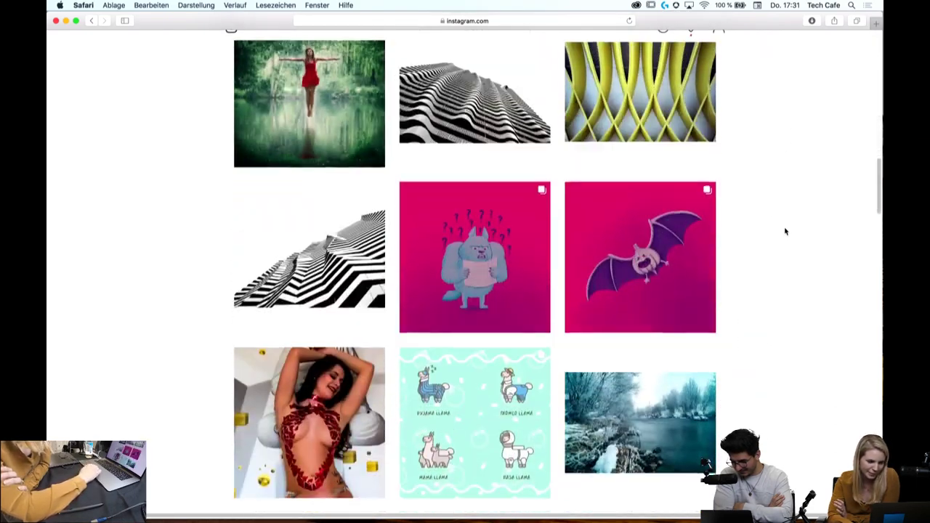
pyautogui.scroll(-1, 785, 231)
pyautogui.scroll(-2, 785, 232)
pyautogui.scroll(-2, 785, 231)
pyautogui.scroll(4, 785, 231)
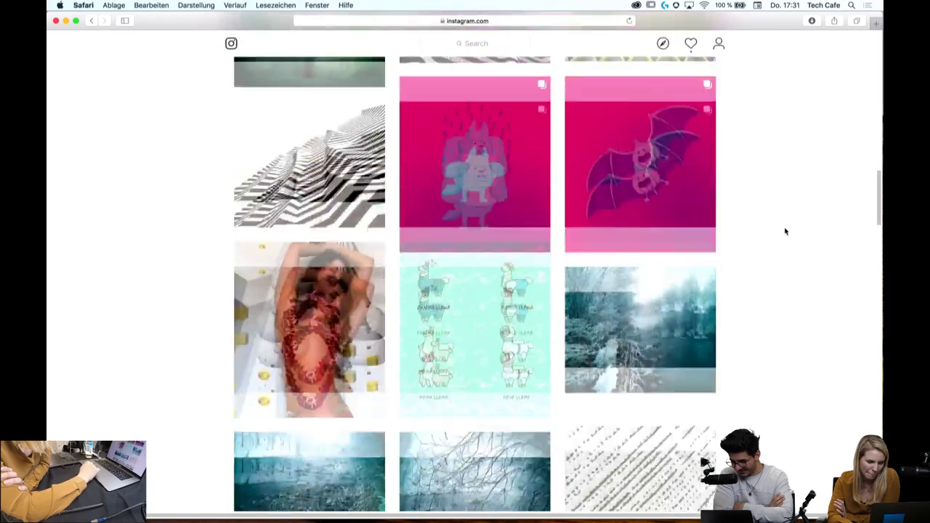
pyautogui.scroll(5, 785, 231)
pyautogui.scroll(3, 785, 231)
pyautogui.scroll(1, 785, 231)
pyautogui.scroll(1, 785, 231)
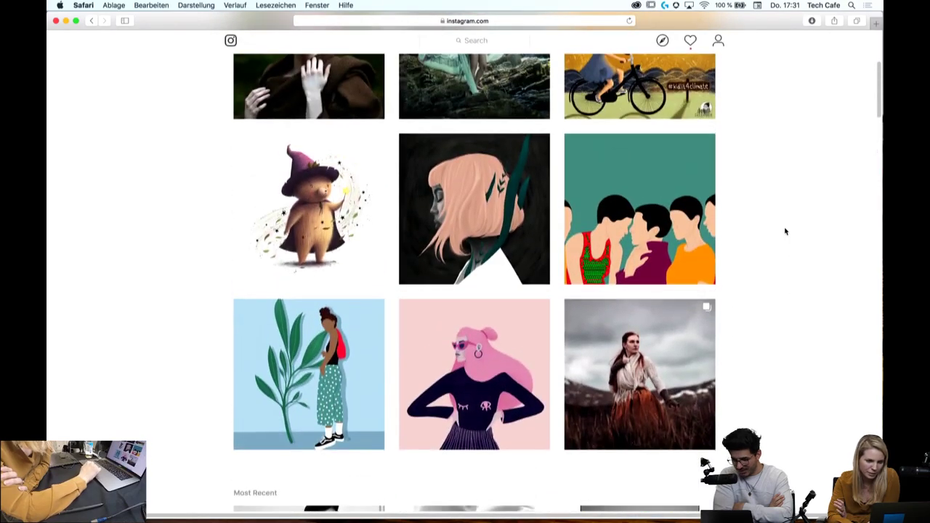
pyautogui.scroll(3, 785, 231)
pyautogui.scroll(1, 785, 232)
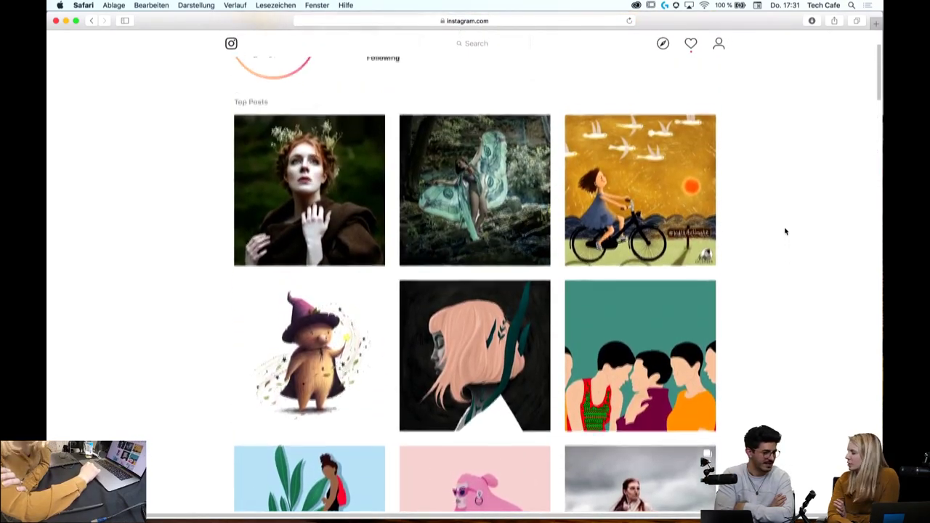
pyautogui.scroll(1, 785, 231)
pyautogui.scroll(1, 785, 232)
pyautogui.scroll(1, 785, 231)
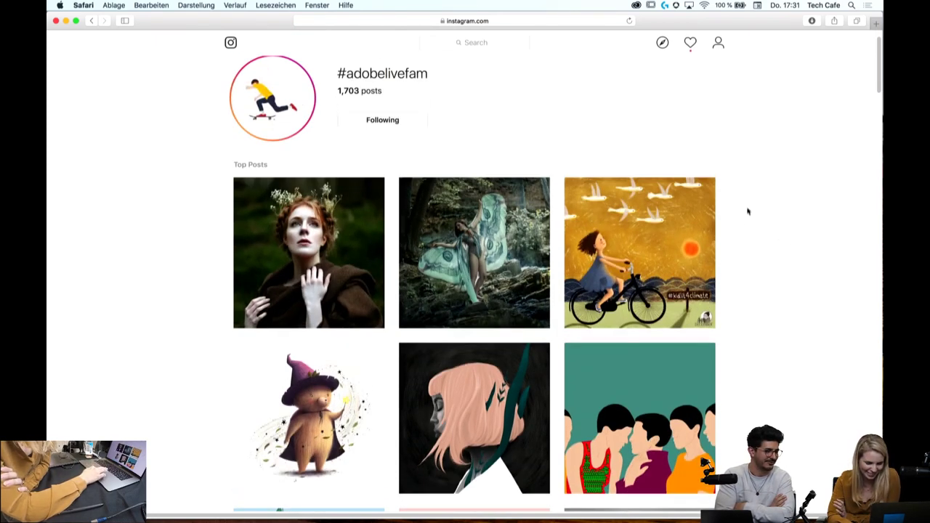
pyautogui.click(450, 291)
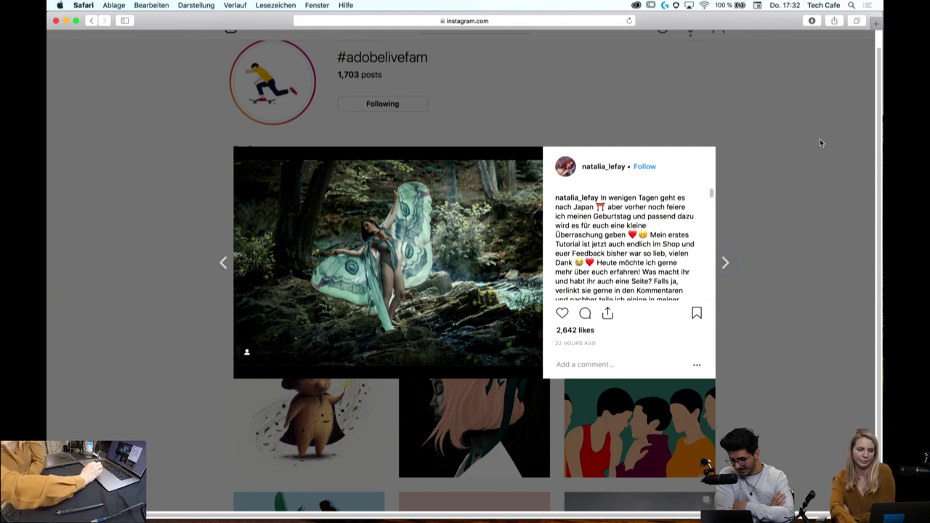
pyautogui.click(801, 198)
pyautogui.scroll(-2, 801, 198)
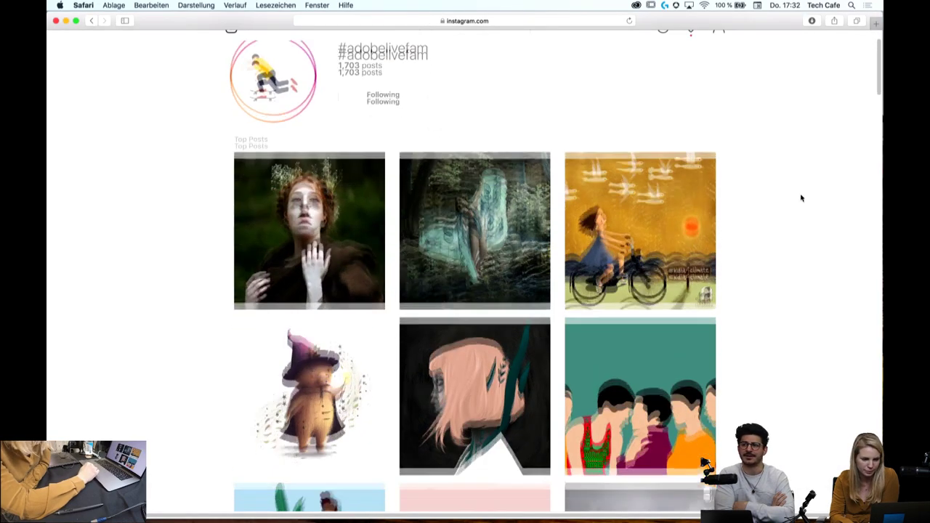
pyautogui.scroll(-5, 801, 198)
pyautogui.scroll(-4, 801, 198)
pyautogui.scroll(-3, 801, 198)
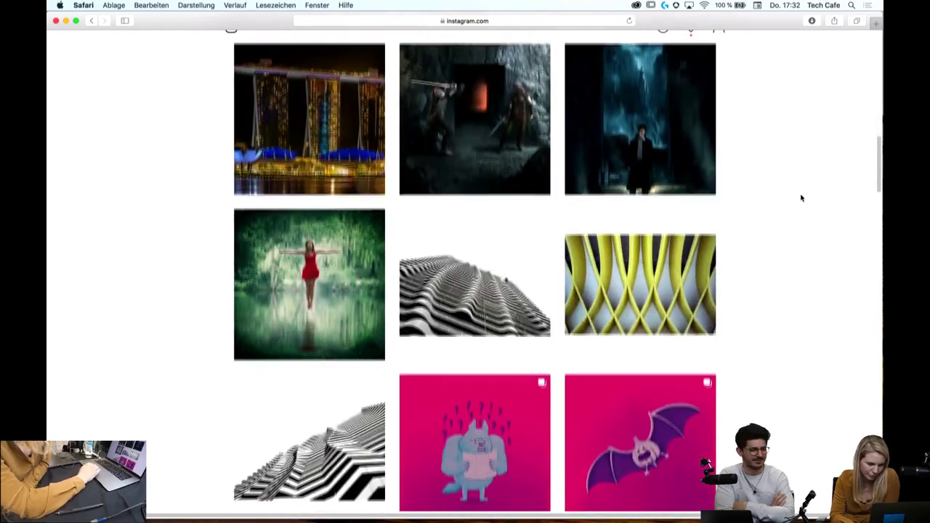
pyautogui.scroll(-3, 801, 197)
pyautogui.scroll(-4, 802, 198)
pyautogui.scroll(-5, 801, 197)
pyautogui.scroll(-4, 802, 198)
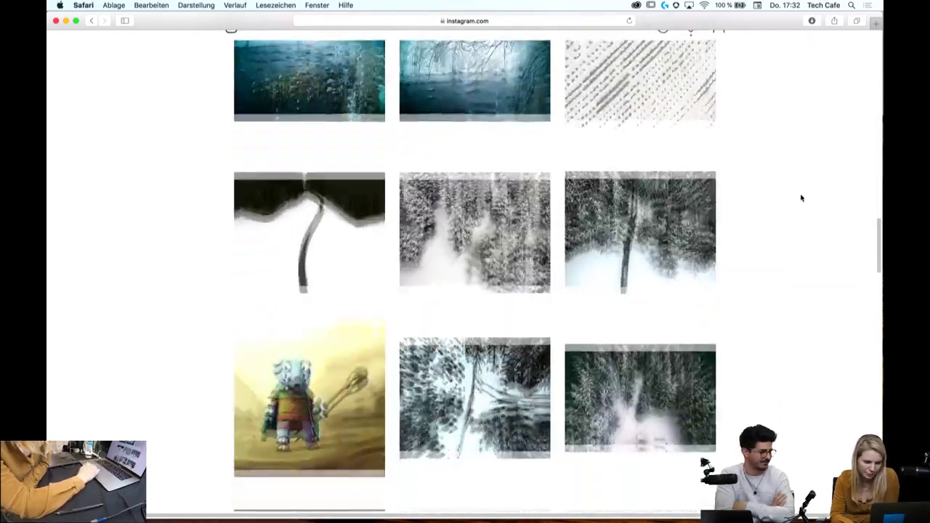
pyautogui.scroll(-2, 801, 198)
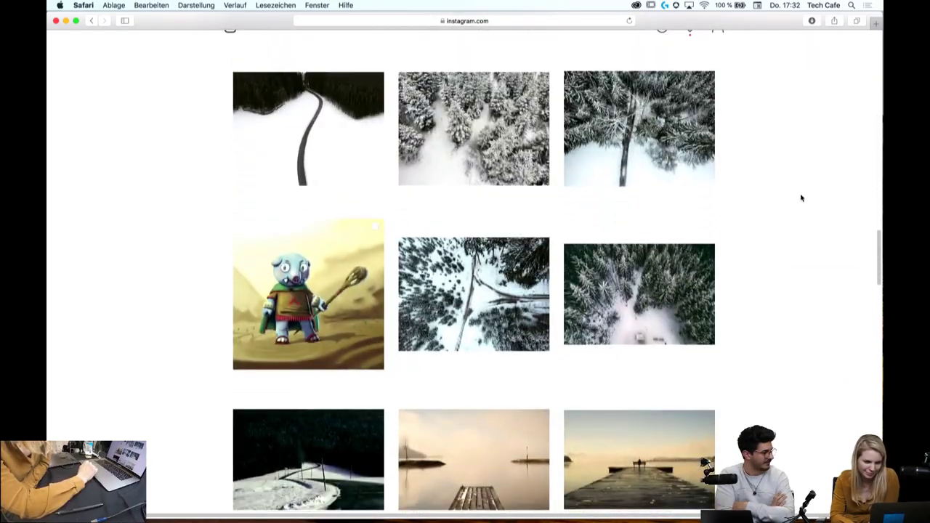
pyautogui.scroll(-3, 801, 197)
pyautogui.scroll(-3, 801, 197)
pyautogui.scroll(-3, 802, 197)
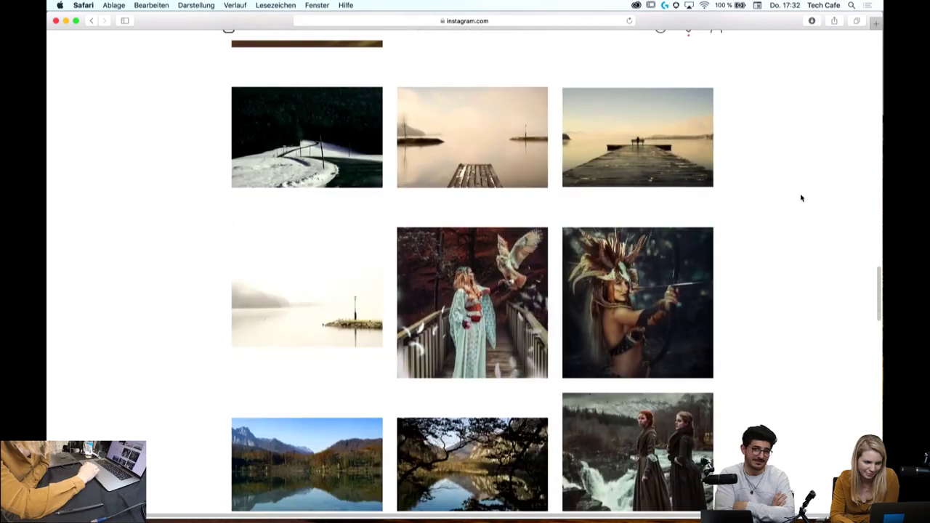
pyautogui.scroll(-3, 802, 198)
pyautogui.scroll(-2, 802, 197)
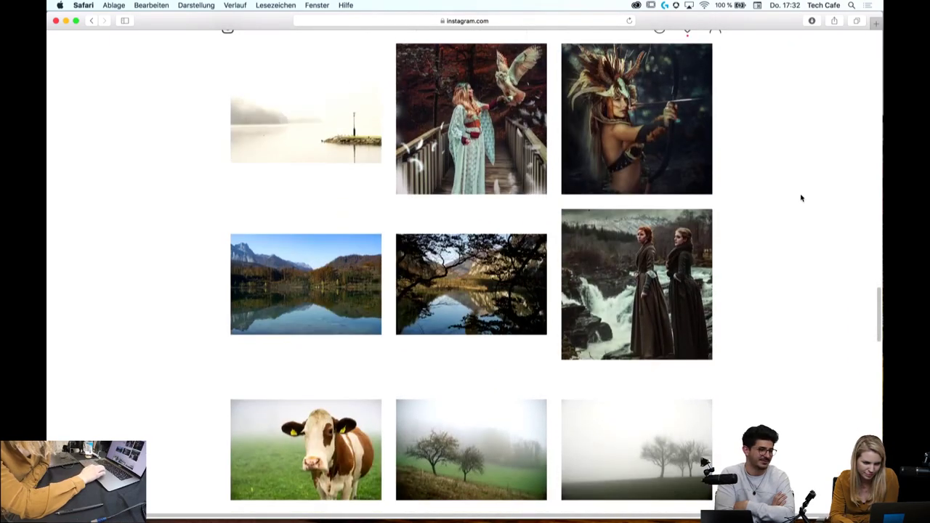
pyautogui.click(667, 235)
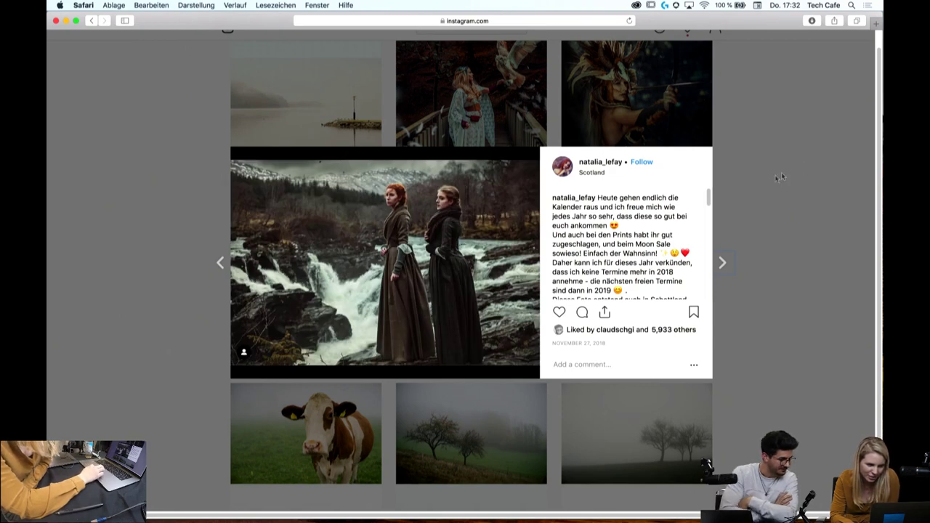
pyautogui.scroll(-2, 682, 213)
pyautogui.scroll(-2, 683, 212)
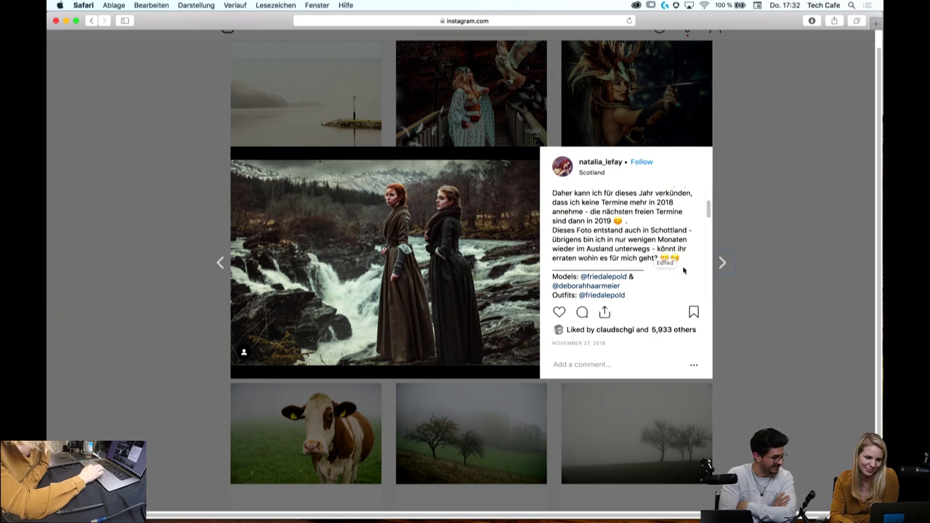
pyautogui.scroll(3, 682, 261)
pyautogui.scroll(1, 683, 261)
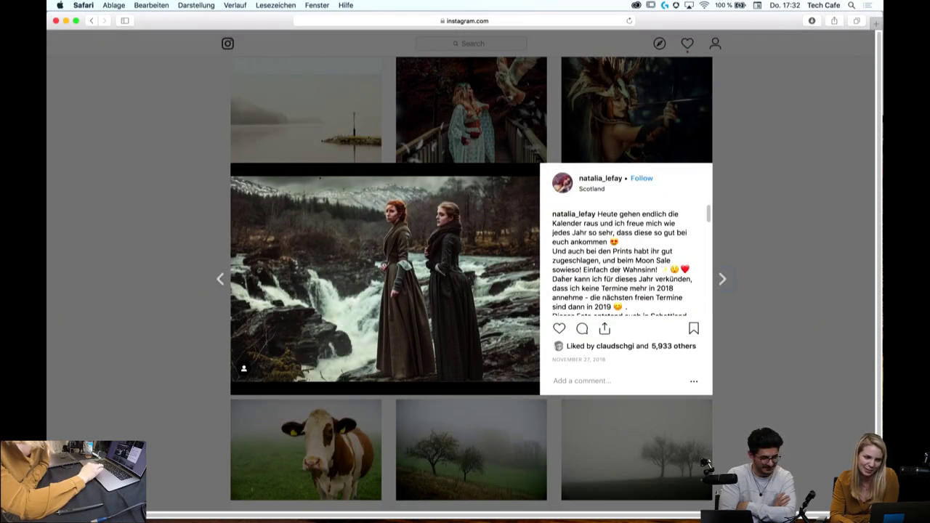
pyautogui.click(777, 220)
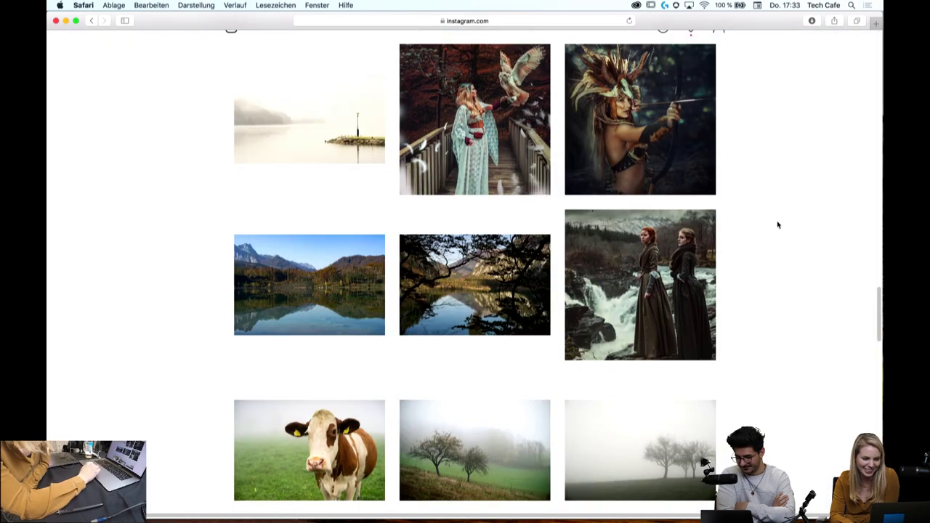
pyautogui.scroll(-3, 777, 224)
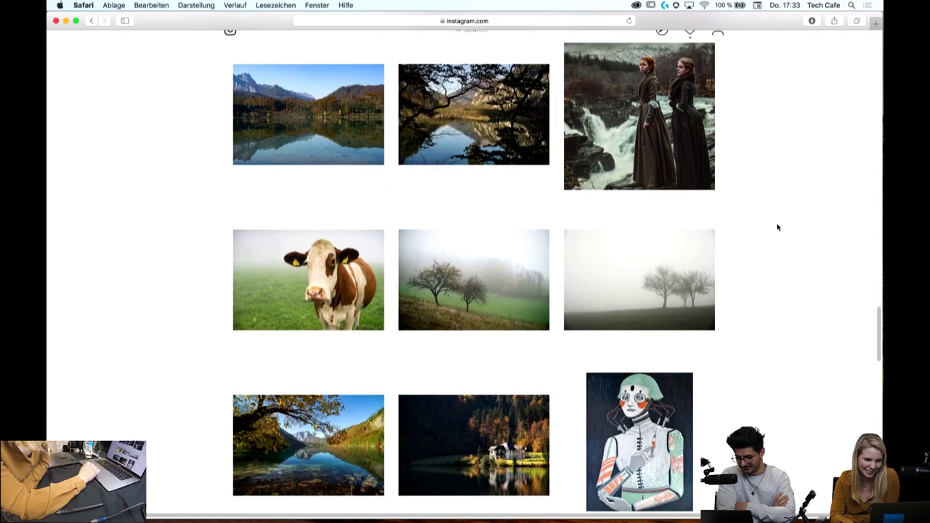
pyautogui.scroll(-1, 777, 227)
pyautogui.scroll(-2, 776, 228)
pyautogui.scroll(-1, 777, 227)
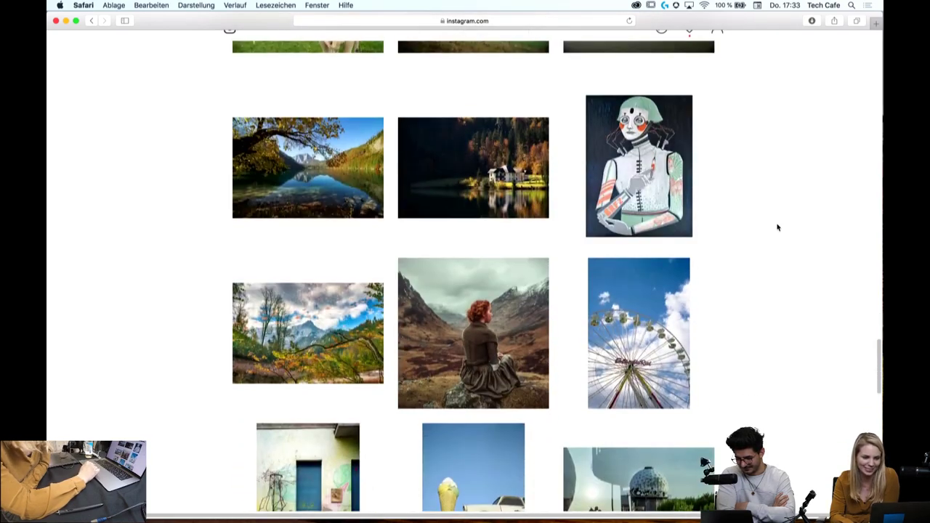
pyautogui.scroll(-1, 777, 226)
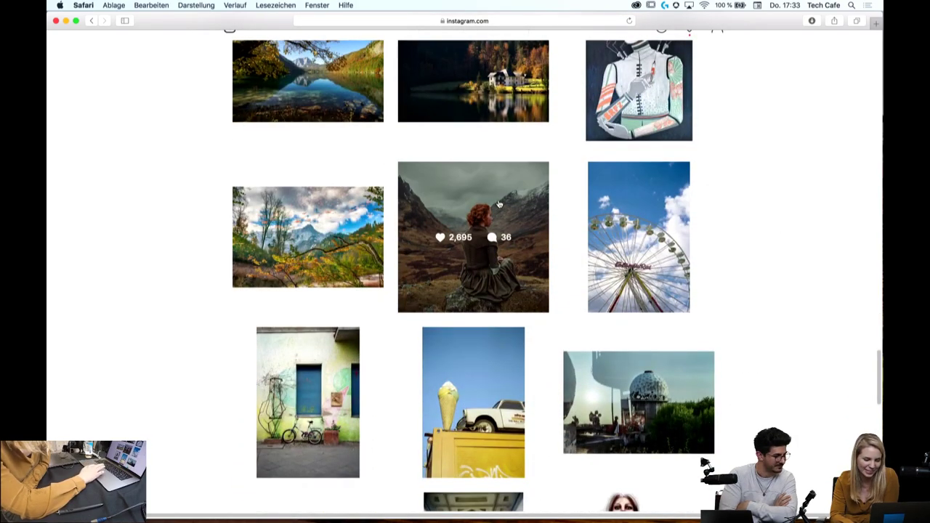
pyautogui.scroll(10, 774, 218)
pyautogui.scroll(-3, 775, 220)
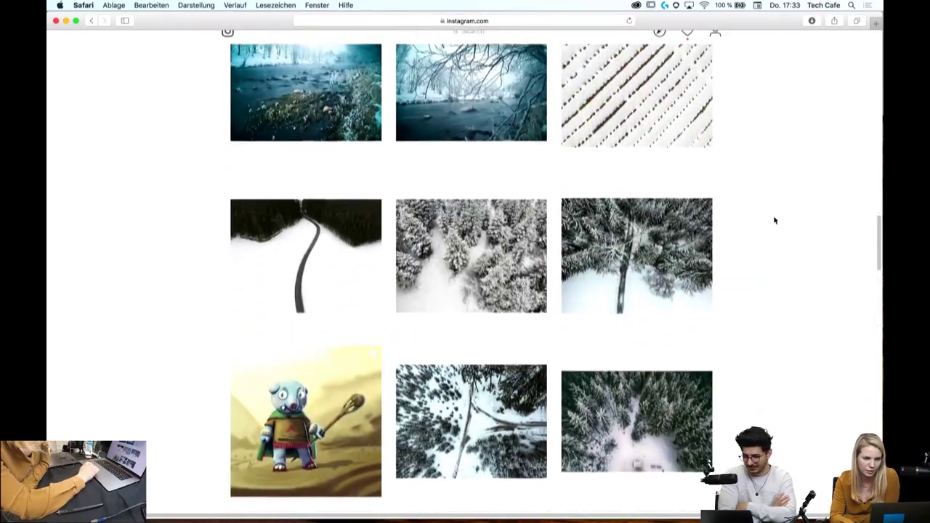
pyautogui.scroll(-2, 775, 220)
pyautogui.scroll(-5, 775, 220)
pyautogui.scroll(-5, 774, 220)
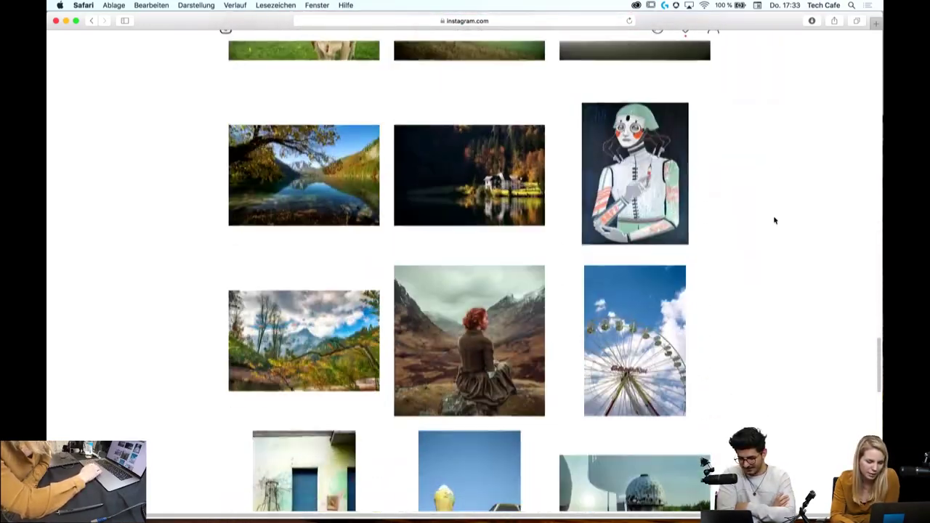
pyautogui.click(436, 303)
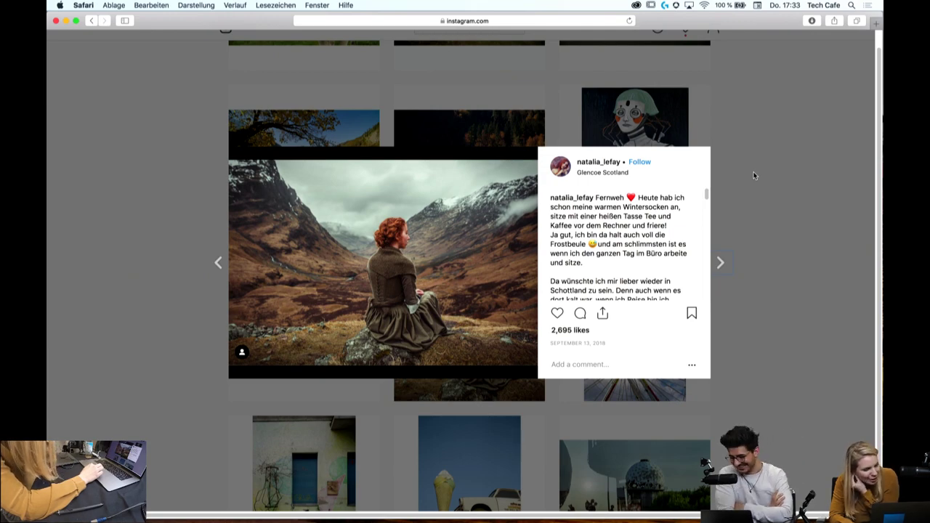
pyautogui.click(754, 175)
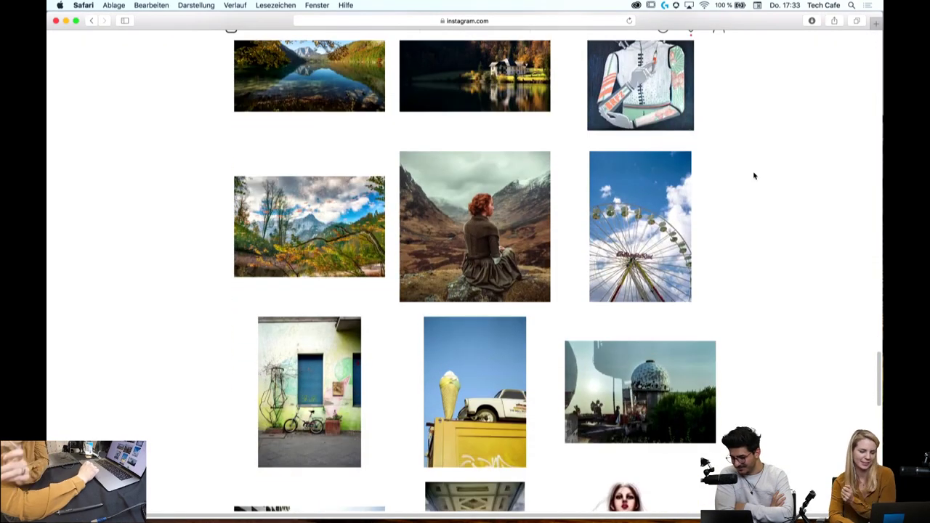
pyautogui.scroll(-5, 754, 176)
pyautogui.scroll(-3, 753, 175)
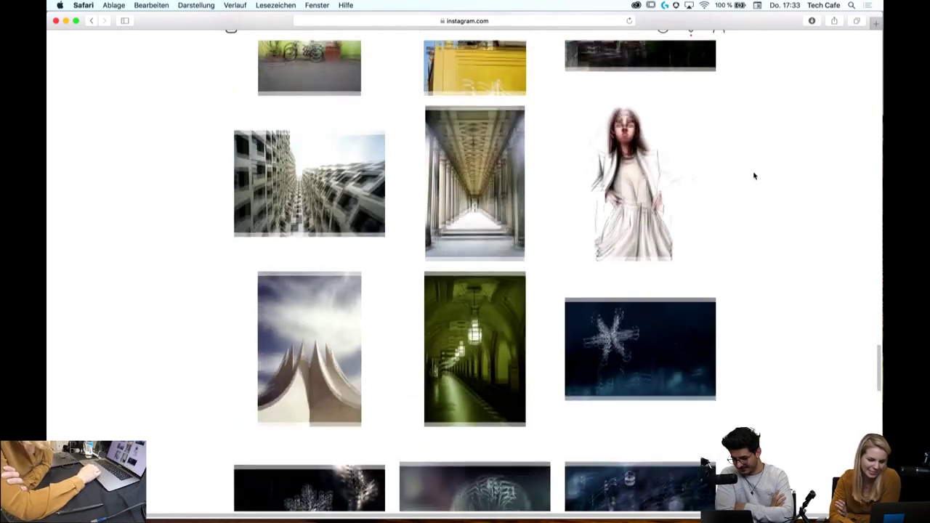
pyautogui.scroll(-2, 753, 176)
pyautogui.scroll(-2, 753, 176)
pyautogui.scroll(-1, 754, 175)
pyautogui.scroll(-2, 753, 175)
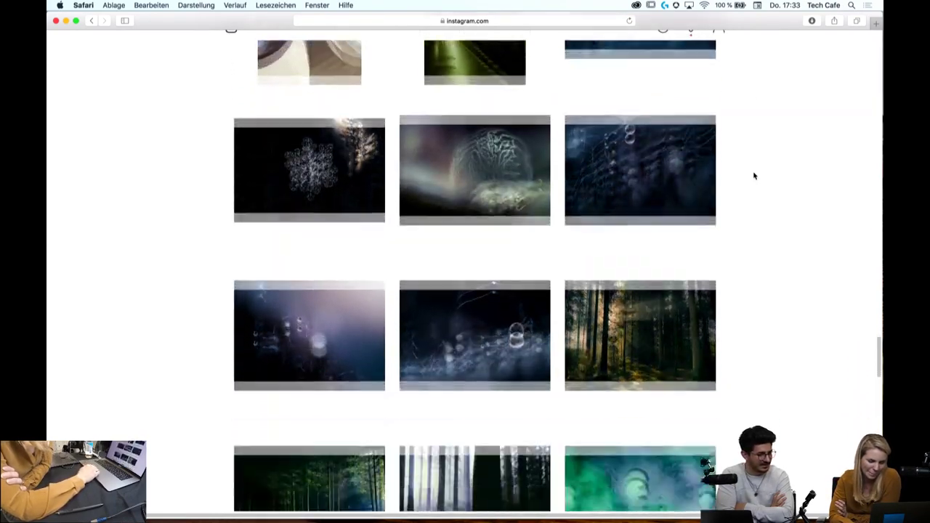
pyautogui.scroll(-3, 754, 175)
pyautogui.scroll(-1, 754, 175)
pyautogui.scroll(5, 754, 176)
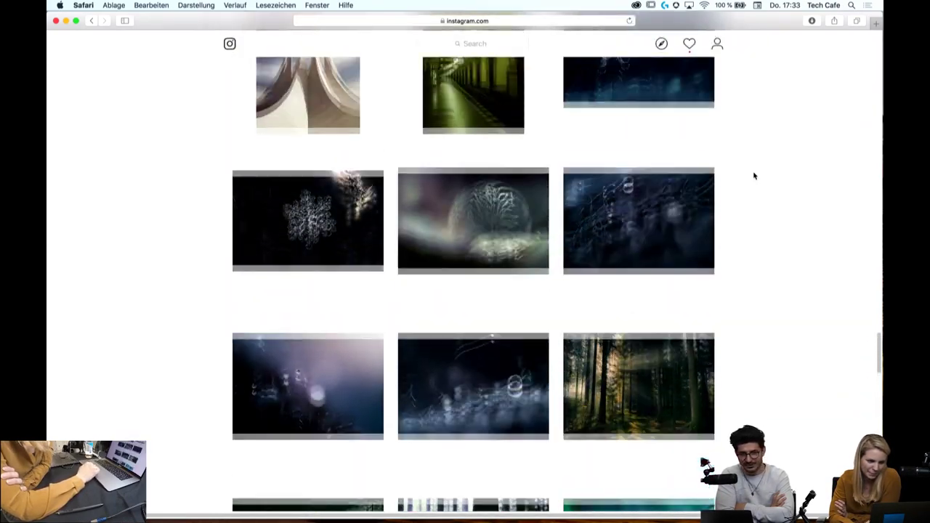
pyautogui.scroll(5, 754, 176)
pyautogui.scroll(5, 754, 176)
pyautogui.scroll(5, 754, 175)
pyautogui.scroll(5, 754, 176)
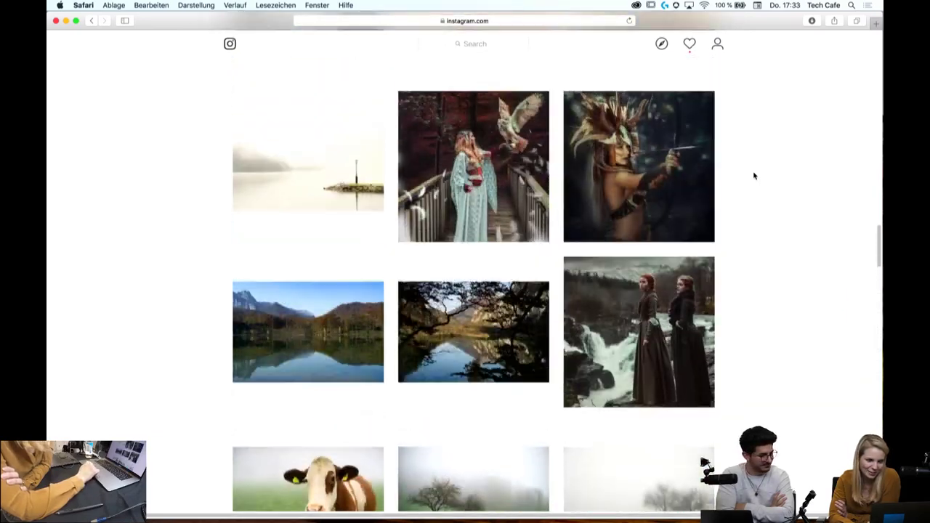
pyautogui.scroll(4, 754, 176)
pyautogui.scroll(3, 753, 176)
pyautogui.scroll(2, 745, 221)
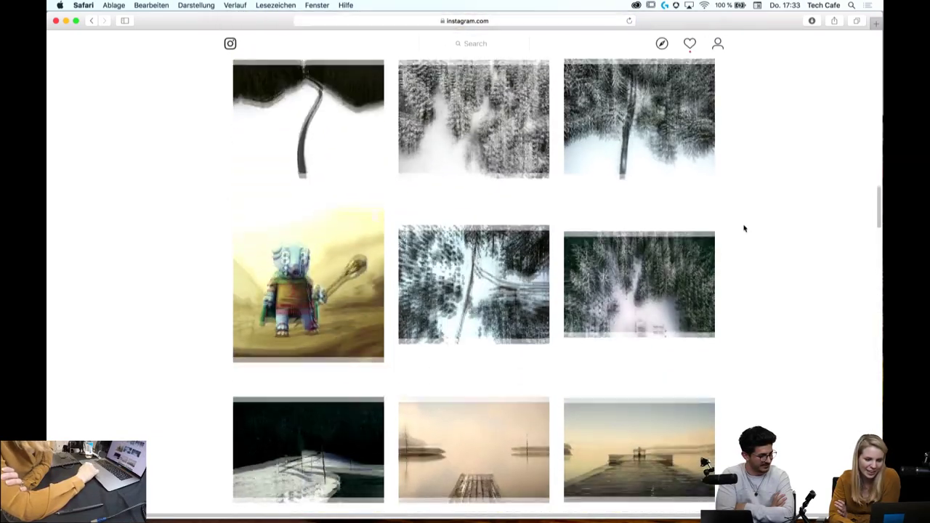
pyautogui.click(635, 149)
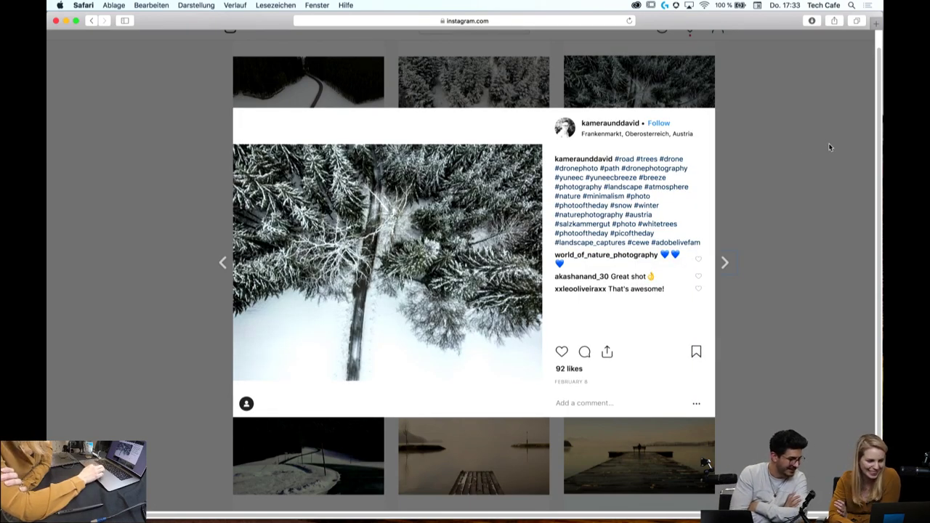
pyautogui.click(725, 268)
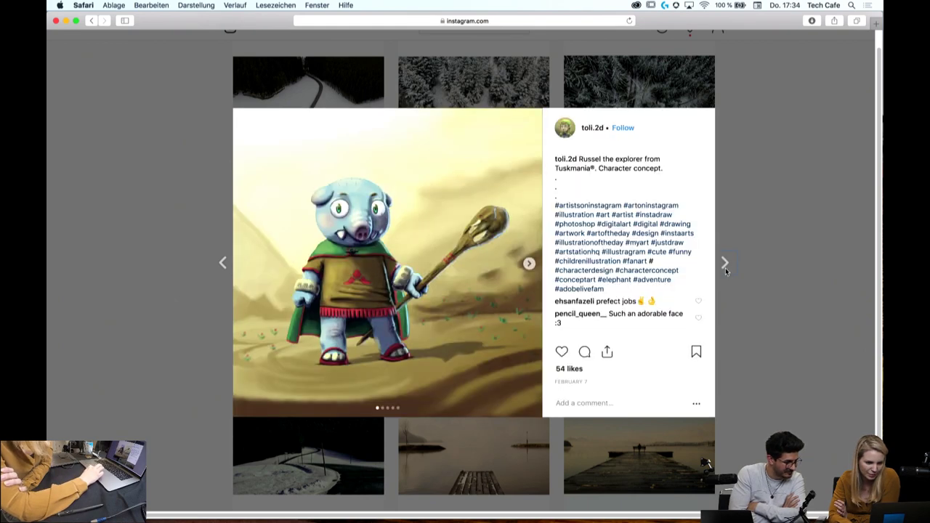
pyautogui.click(725, 267)
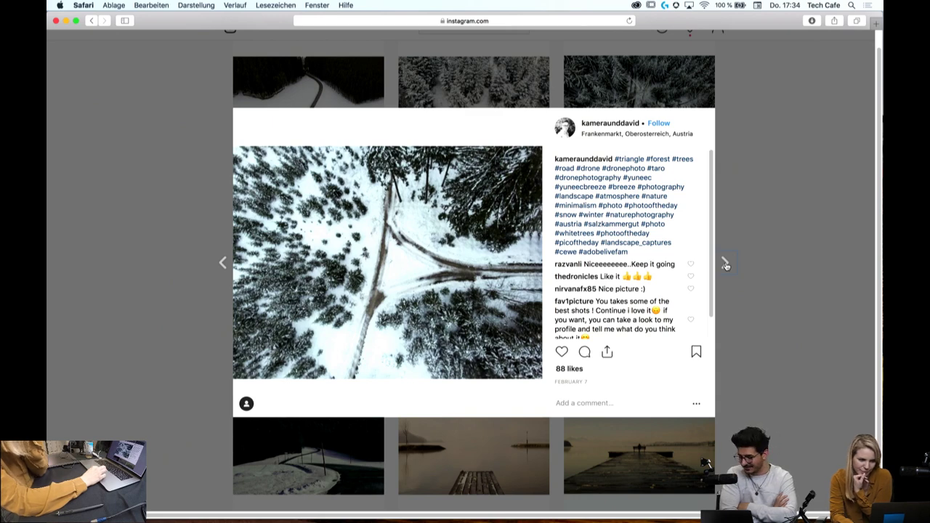
pyautogui.click(725, 264)
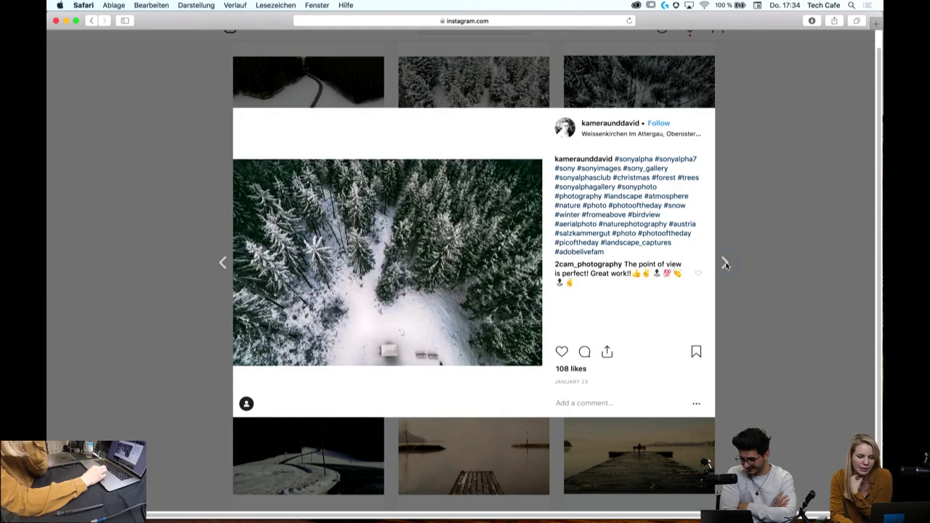
pyautogui.click(765, 236)
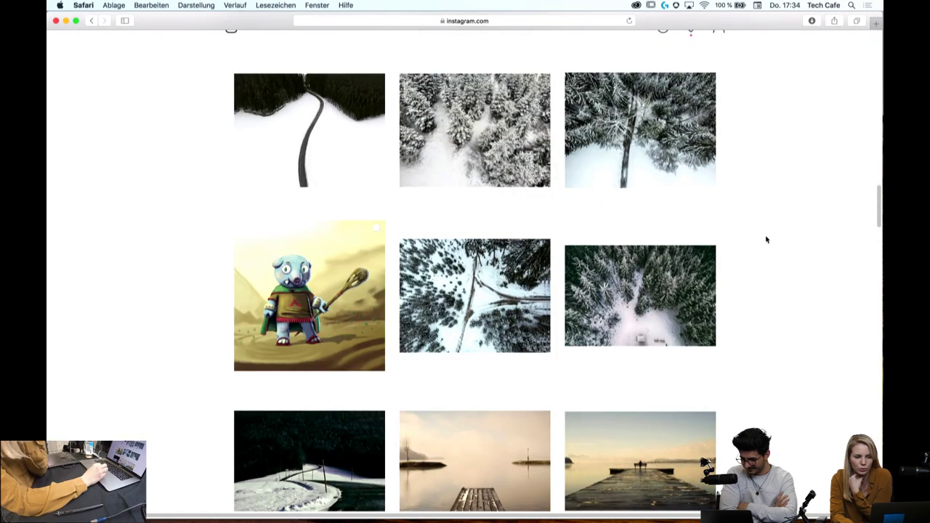
# Scroll down the hashtag grid and open the owl photo post
pyautogui.scroll(-3, 766, 239)
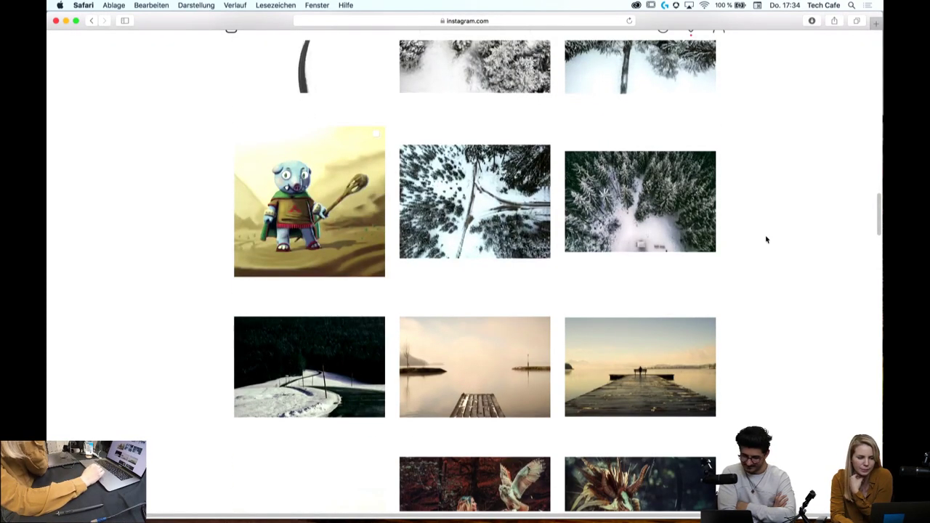
pyautogui.scroll(-2, 766, 240)
pyautogui.scroll(-3, 766, 239)
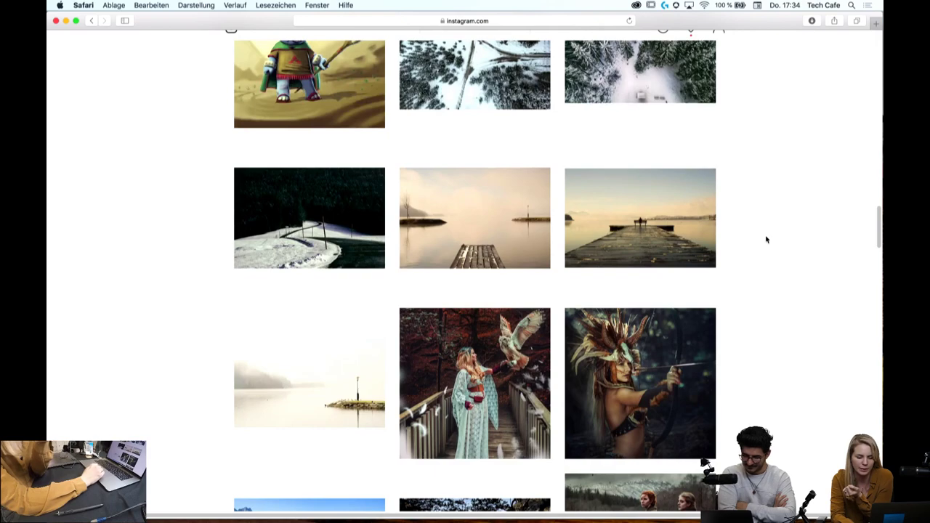
pyautogui.scroll(-3, 766, 239)
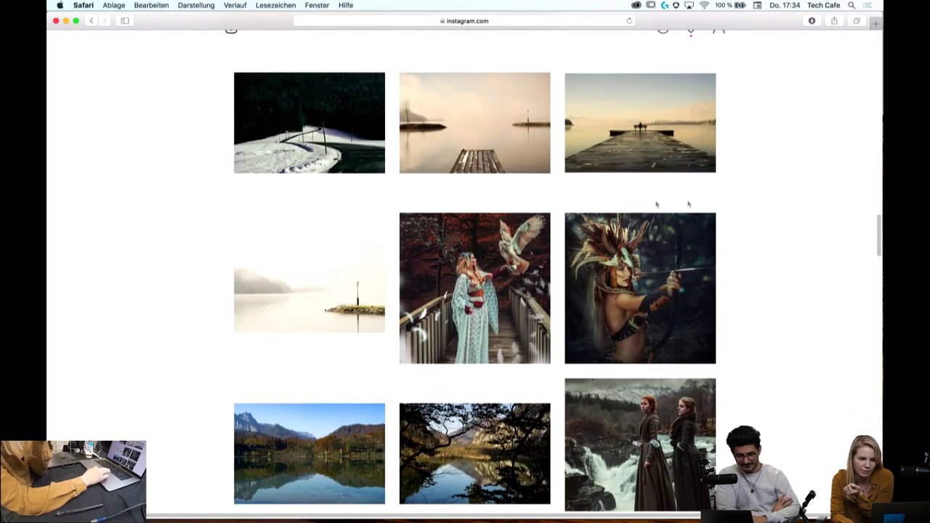
pyautogui.click(485, 237)
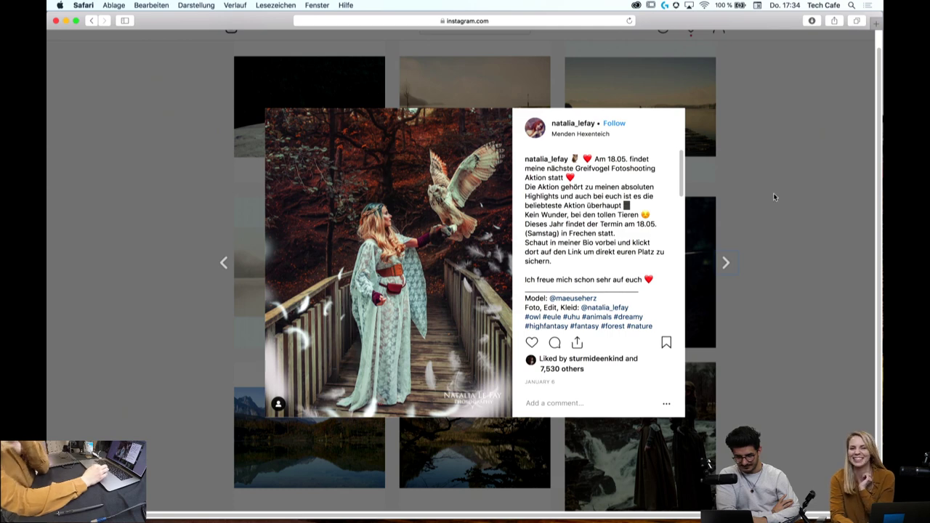
# Page forward through the next posts to the lake-through-branches and cow posts
pyautogui.click(726, 263)
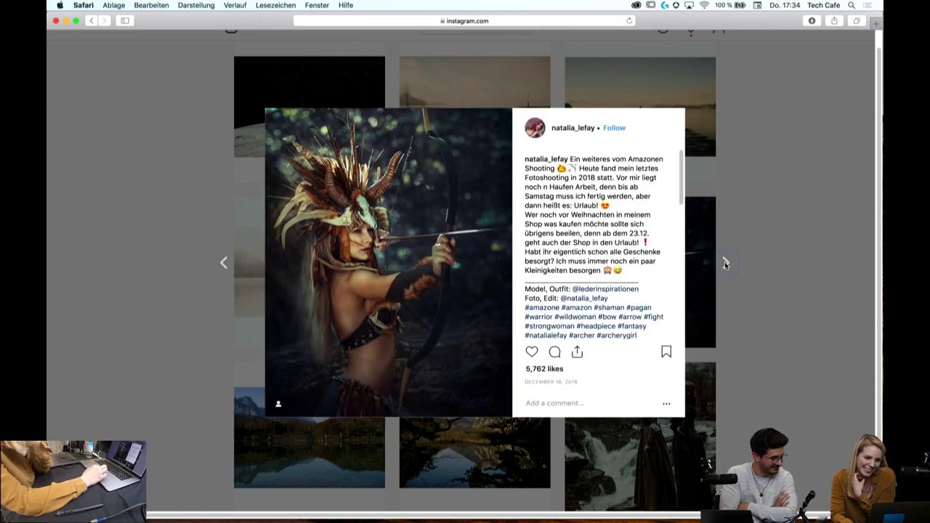
pyautogui.click(725, 261)
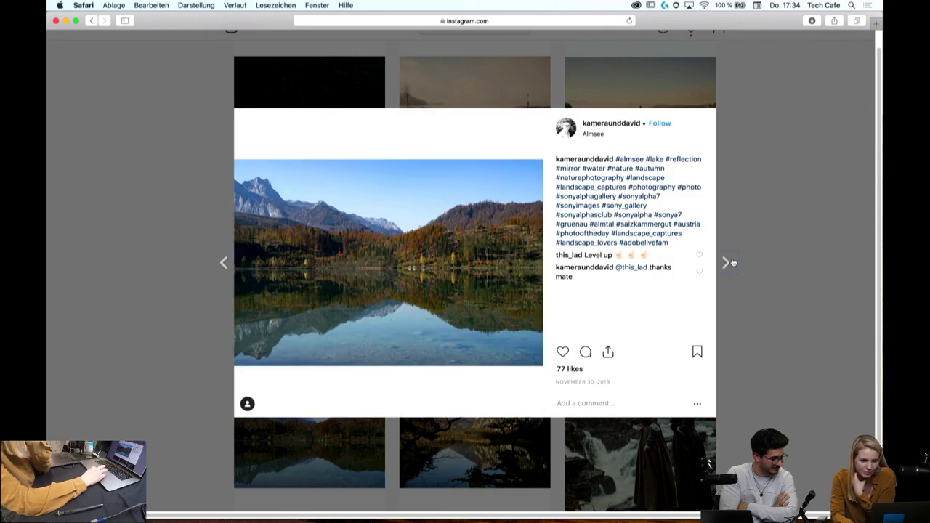
pyautogui.click(729, 263)
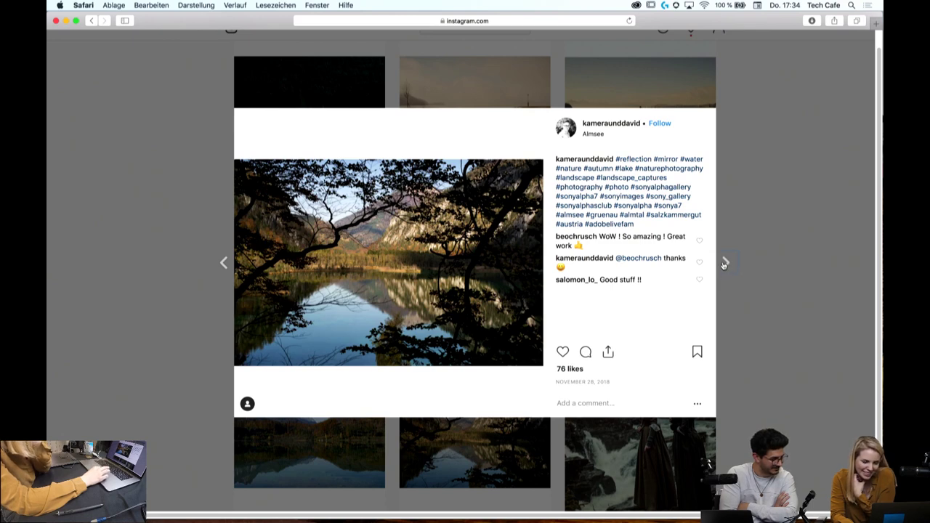
pyautogui.click(724, 263)
pyautogui.click(725, 263)
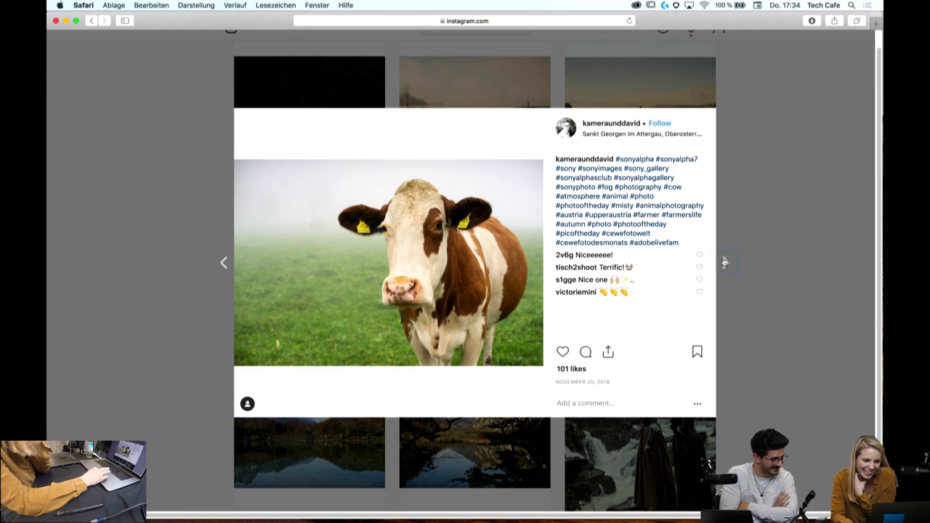
# Page through the misty foggy-tree posts (89 and 95 likes), then close the viewer
pyautogui.click(725, 262)
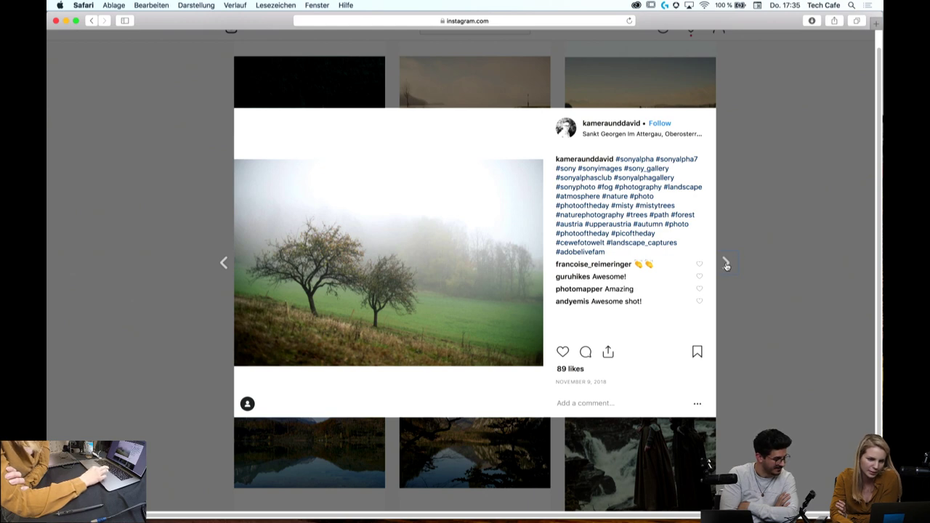
pyautogui.click(725, 263)
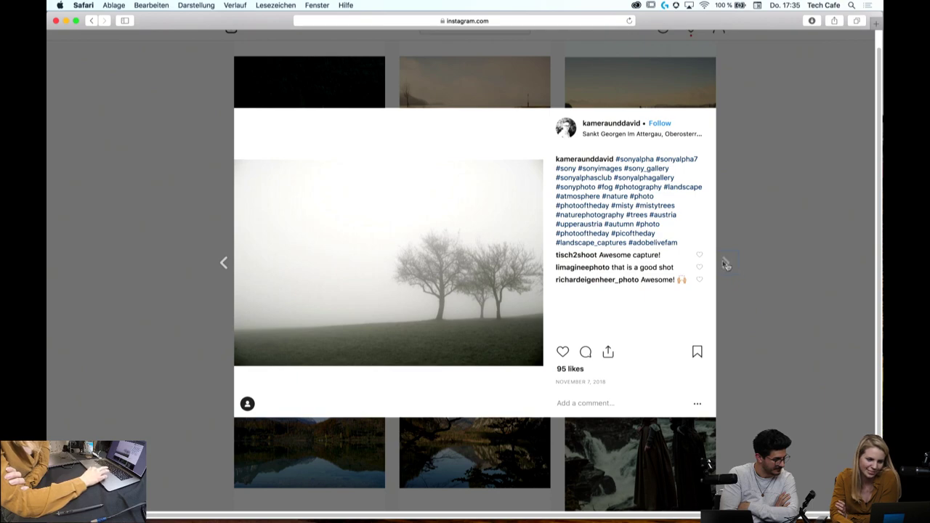
pyautogui.click(726, 263)
pyautogui.click(818, 179)
pyautogui.scroll(-3, 818, 184)
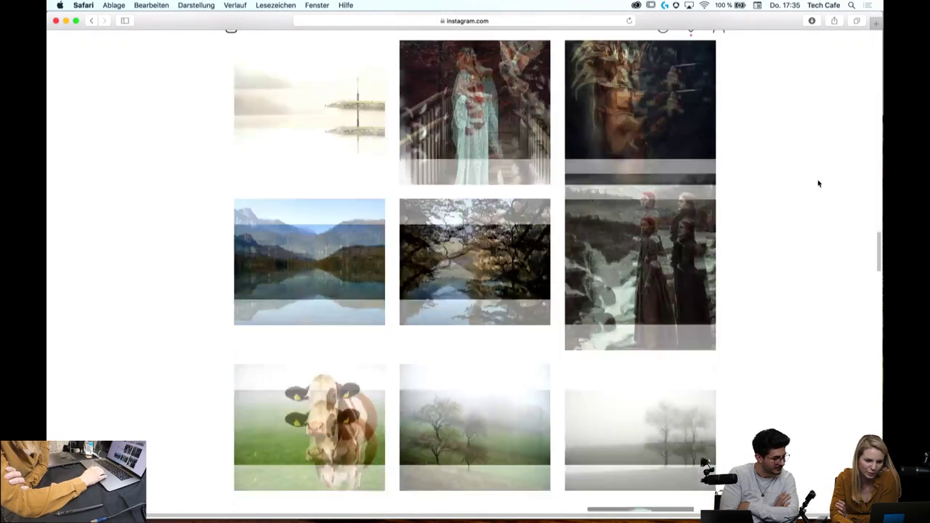
pyautogui.scroll(-5, 819, 184)
pyautogui.scroll(-3, 819, 184)
pyautogui.scroll(-4, 818, 184)
pyautogui.scroll(-1, 819, 183)
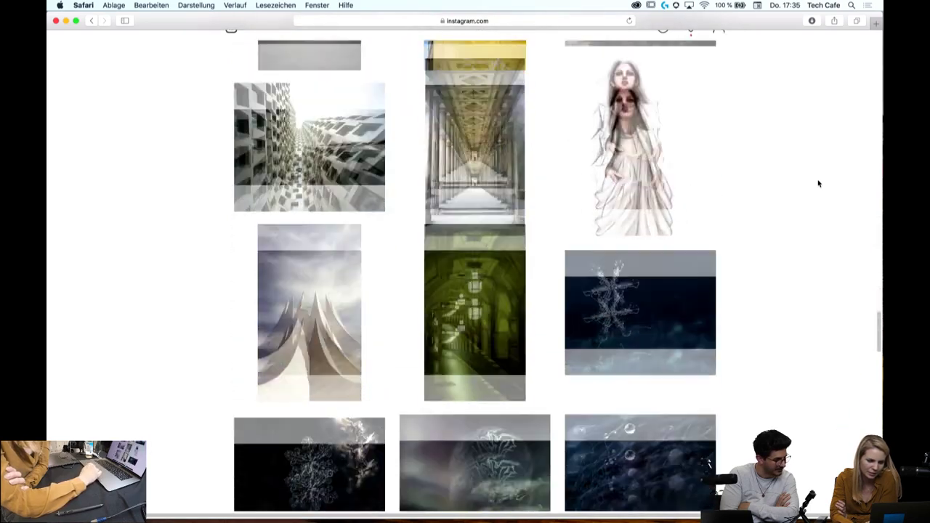
pyautogui.scroll(-5, 818, 184)
pyautogui.scroll(-4, 818, 184)
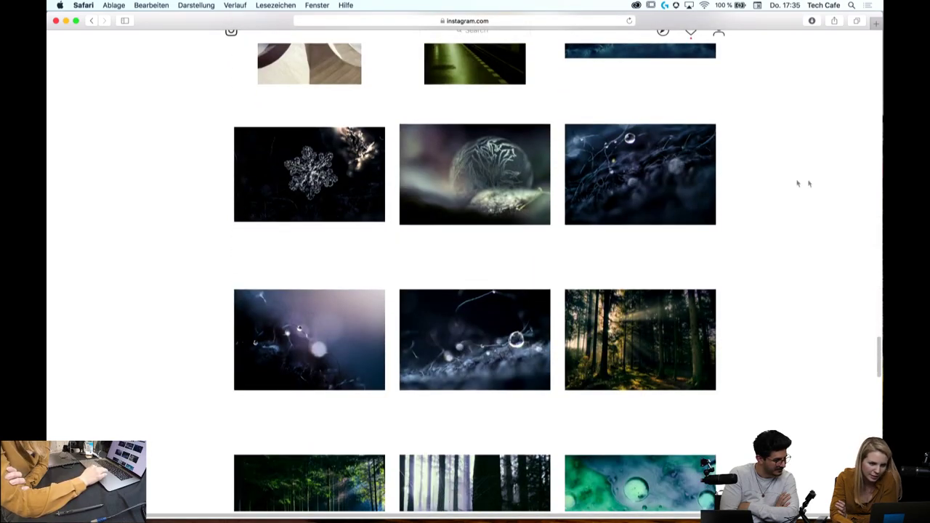
pyautogui.moveTo(474, 174)
pyautogui.click(488, 202)
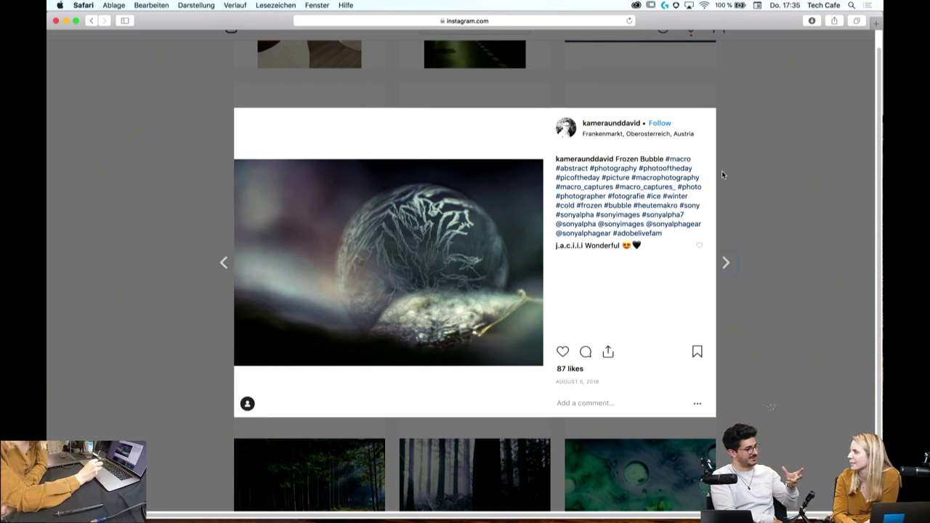
pyautogui.click(753, 187)
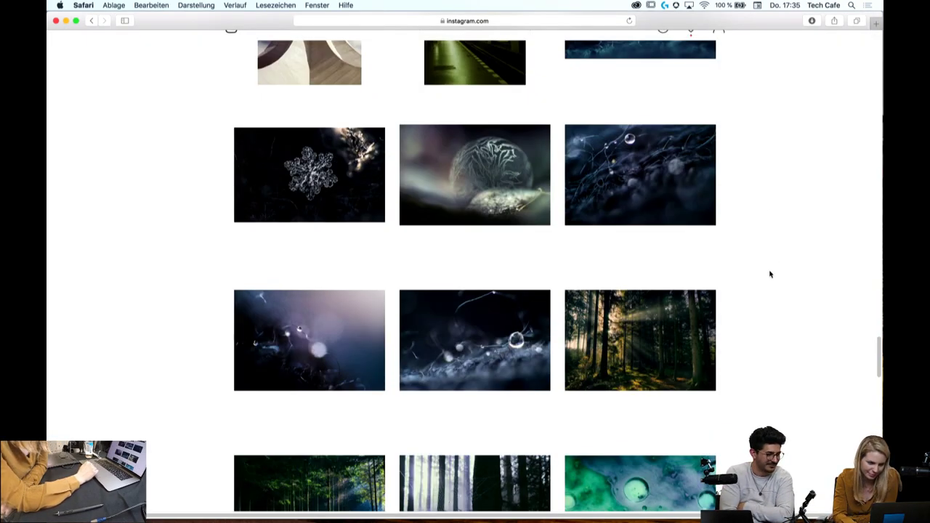
pyautogui.scroll(-2, 770, 274)
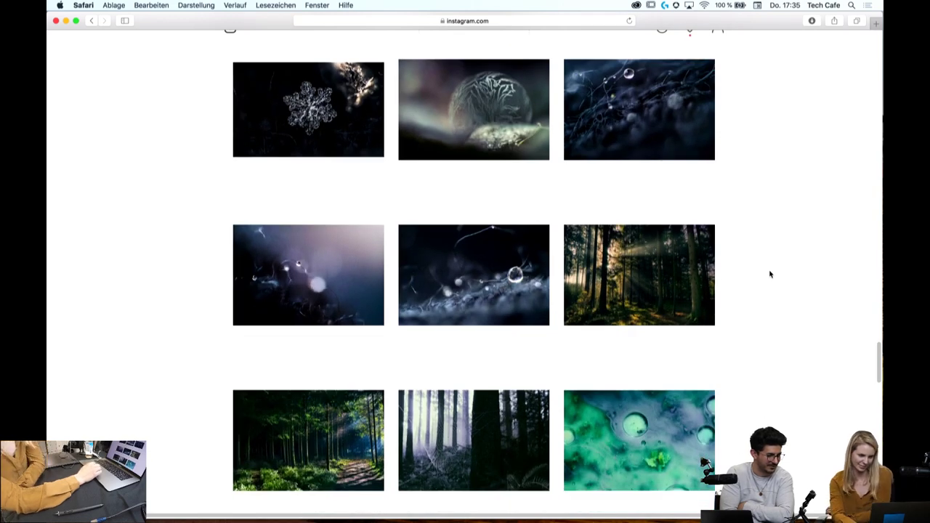
pyautogui.click(339, 294)
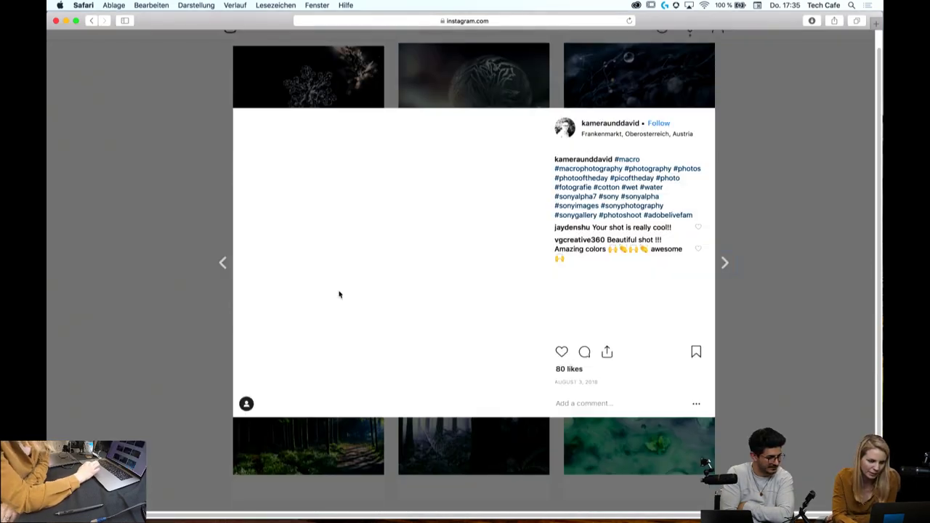
pyautogui.click(725, 263)
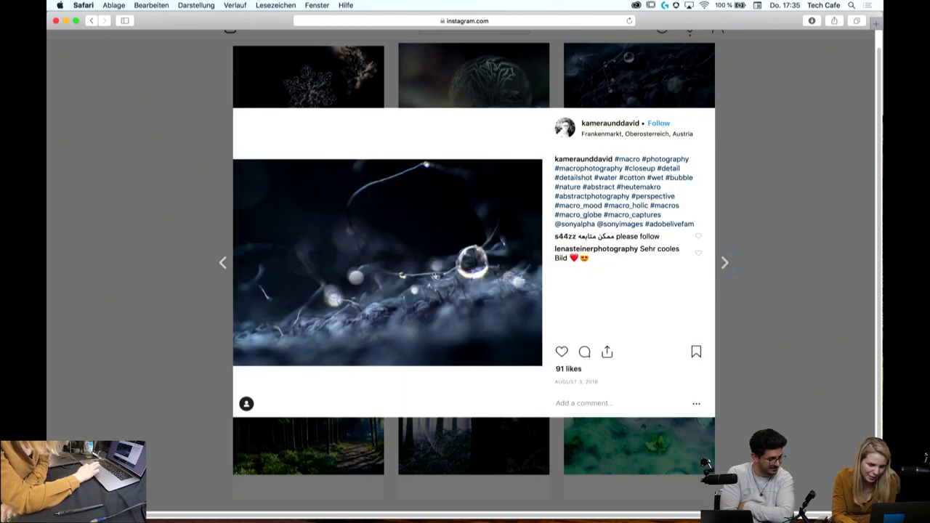
pyautogui.click(733, 205)
pyautogui.scroll(-3, 734, 210)
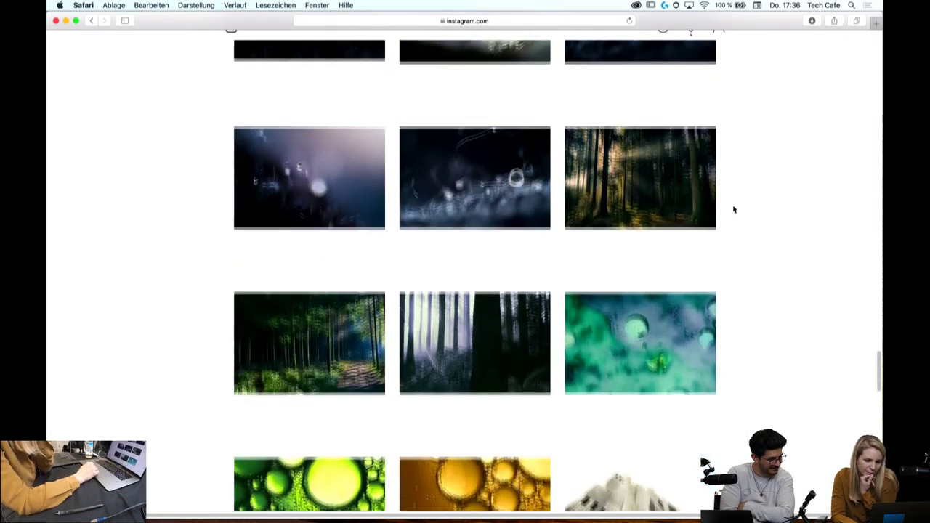
pyautogui.scroll(-2, 734, 210)
pyautogui.click(676, 223)
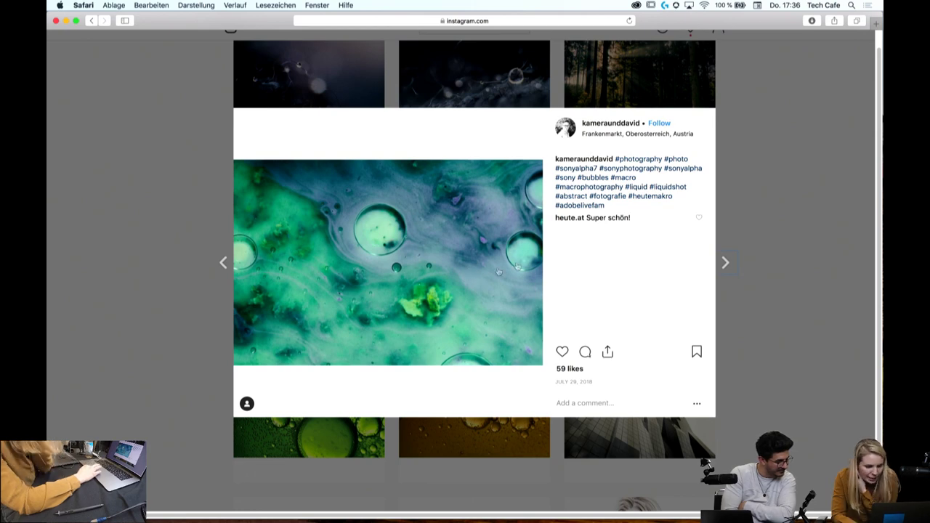
pyautogui.click(762, 217)
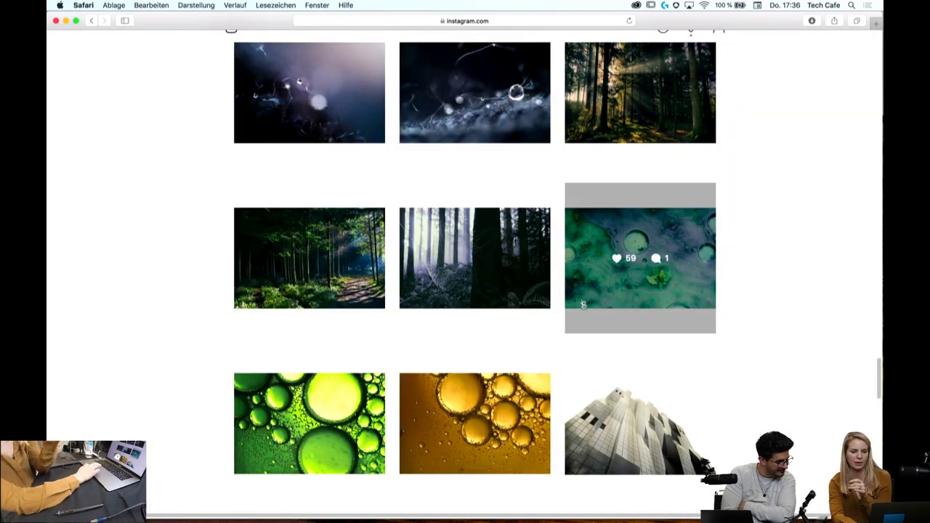
pyautogui.click(601, 289)
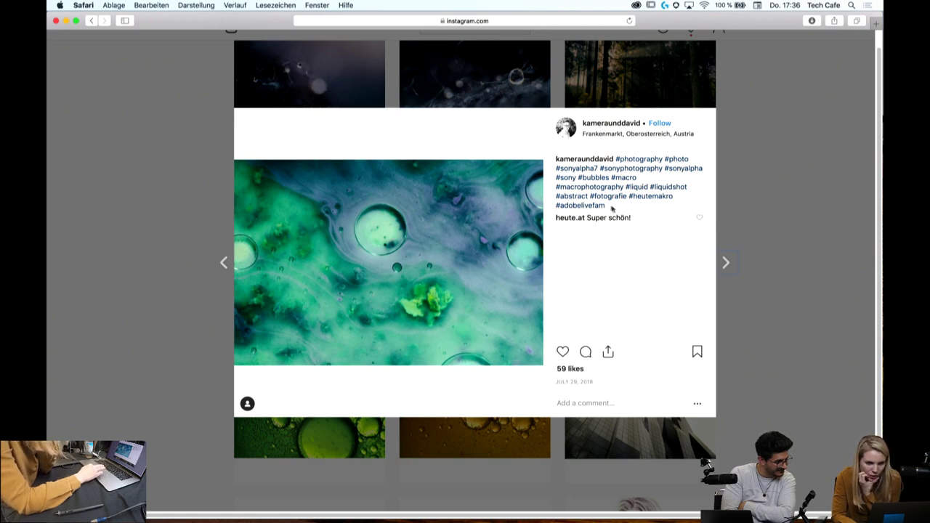
pyautogui.click(761, 208)
pyautogui.moveTo(640, 259)
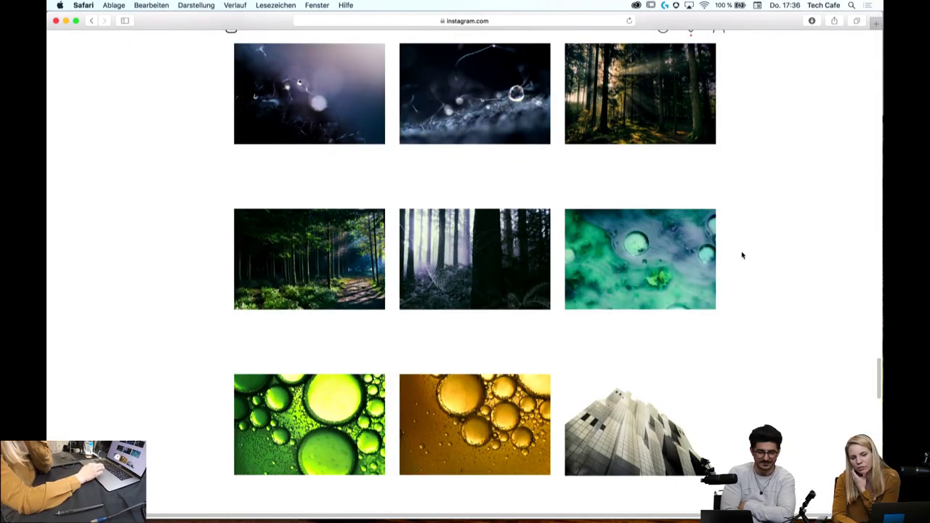
# Scroll the grid, then view and close the blonde portrait illustration post
pyautogui.scroll(-2, 791, 275)
pyautogui.scroll(-3, 791, 274)
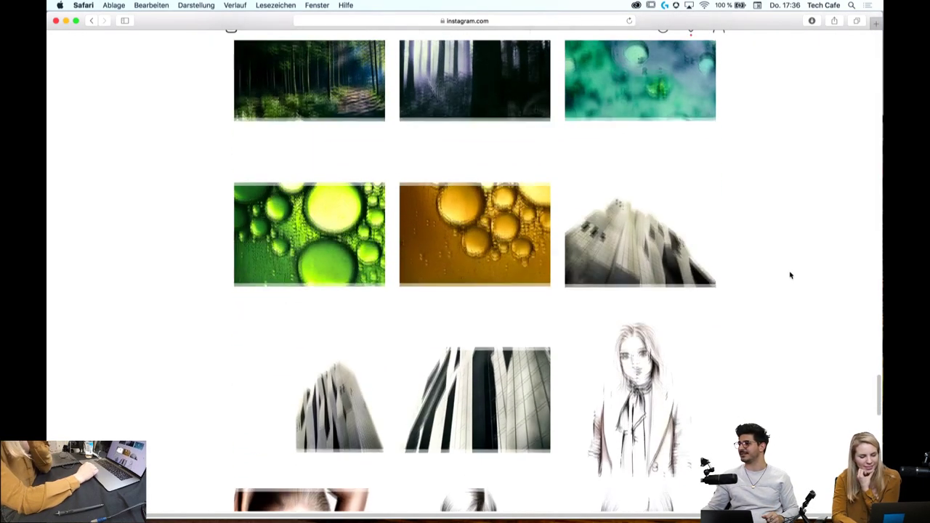
pyautogui.scroll(-1, 791, 275)
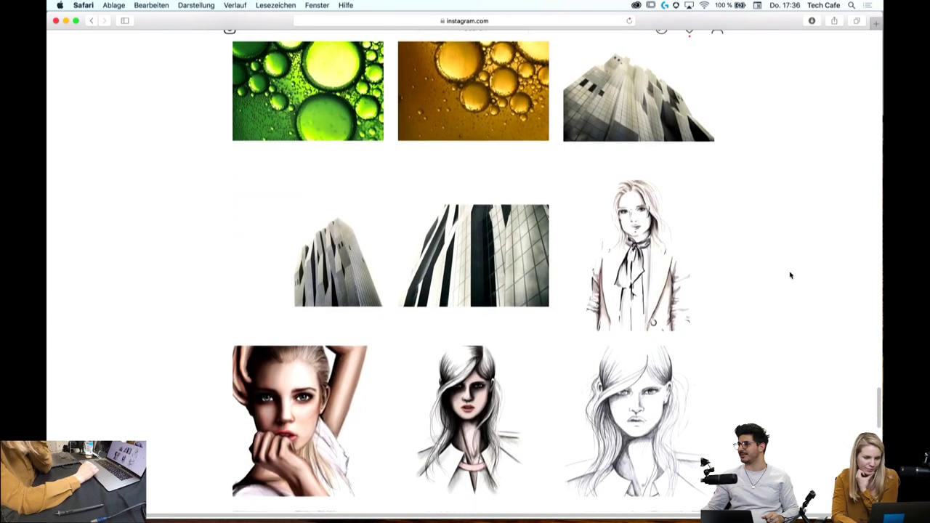
pyautogui.scroll(-2, 791, 275)
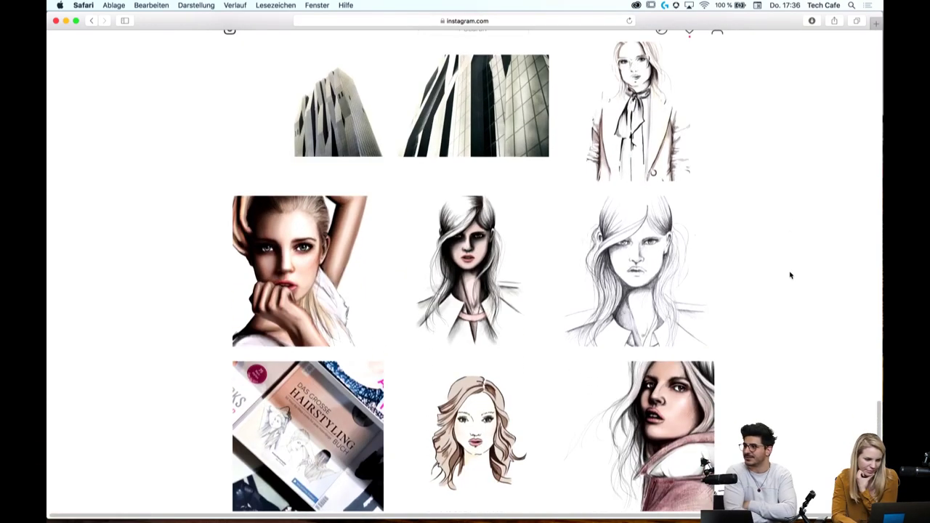
pyautogui.scroll(-1, 791, 274)
pyautogui.scroll(-1, 791, 274)
pyautogui.scroll(-1, 791, 274)
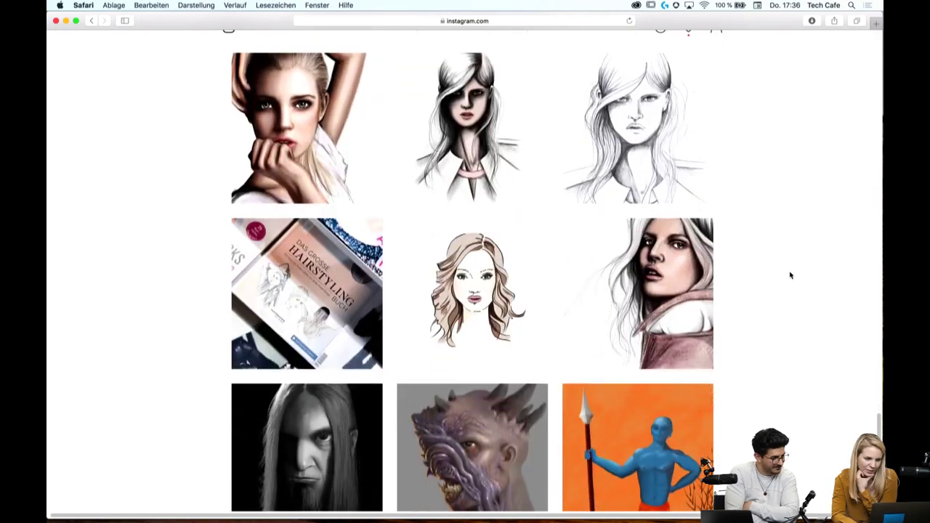
pyautogui.scroll(-2, 790, 275)
pyautogui.scroll(-2, 790, 275)
pyautogui.scroll(2, 791, 274)
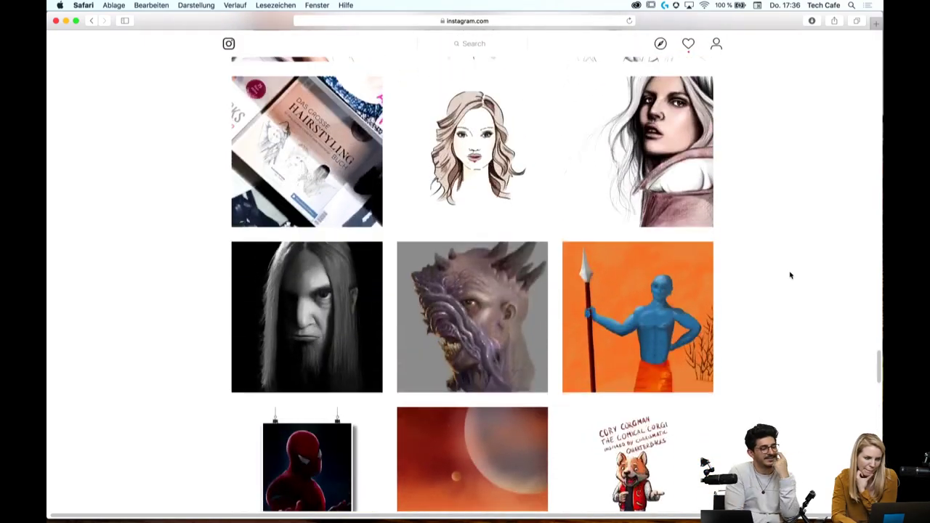
pyautogui.scroll(3, 791, 274)
pyautogui.scroll(1, 791, 275)
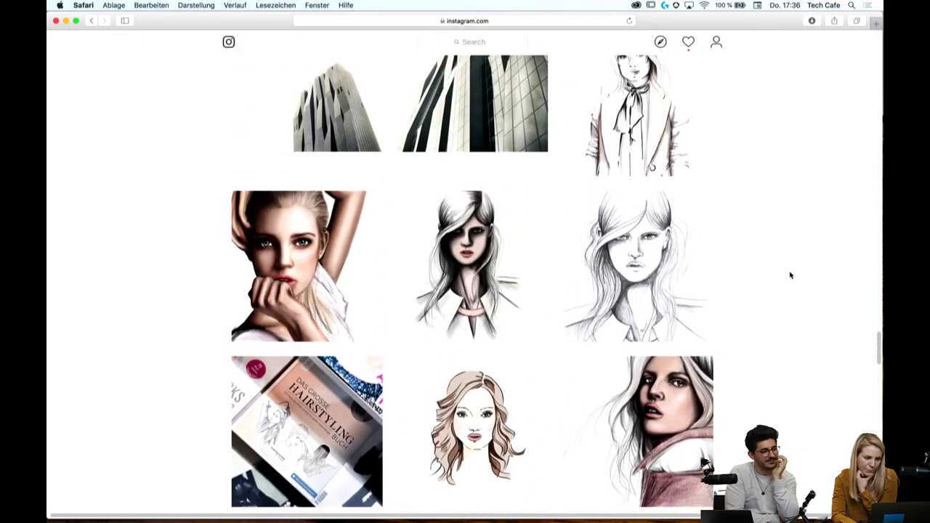
pyautogui.moveTo(298, 266)
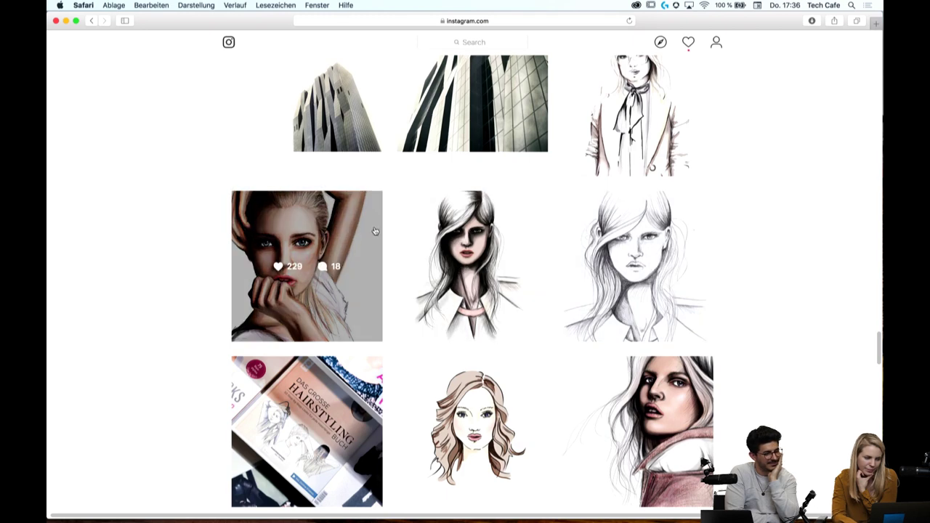
pyautogui.click(374, 231)
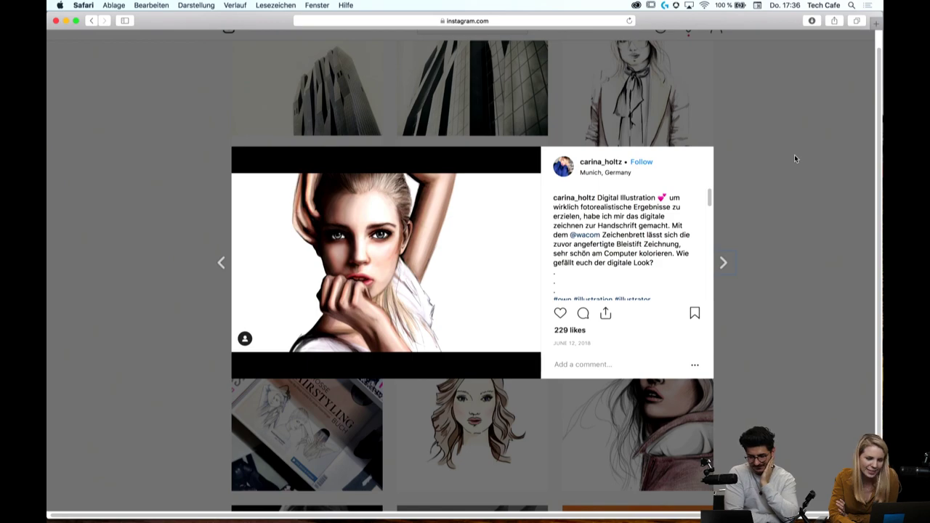
pyautogui.click(794, 158)
# Scroll far down the grid to the sausage cartoons and moonlit jellyfish composite row
pyautogui.scroll(-5, 795, 158)
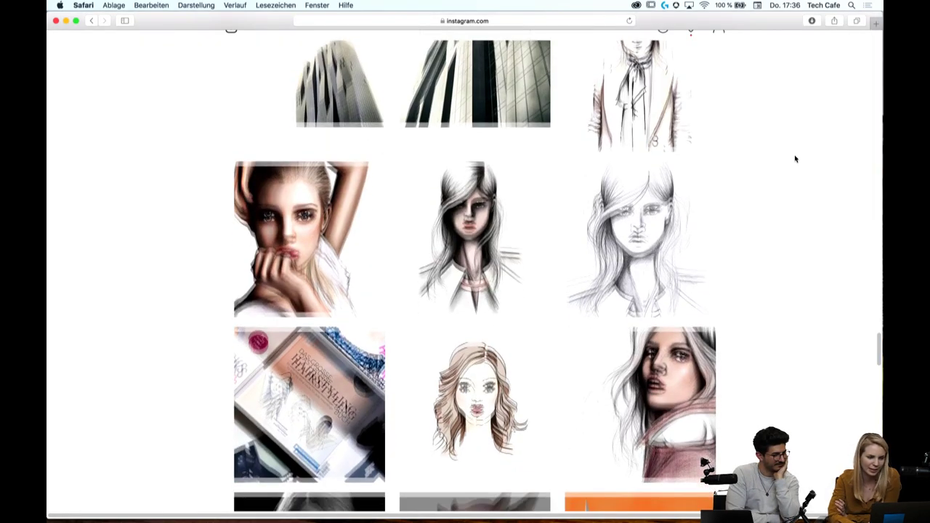
pyautogui.scroll(-5, 796, 159)
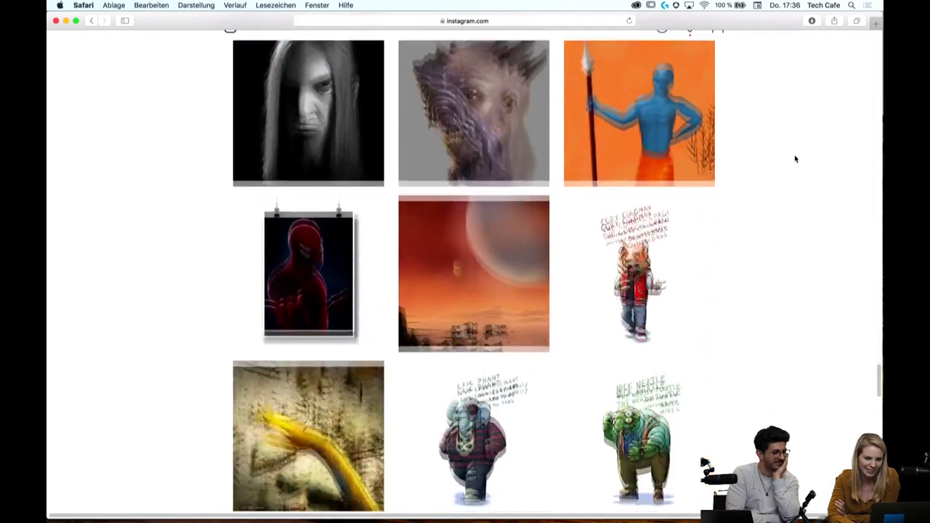
pyautogui.scroll(-1, 795, 159)
pyautogui.scroll(-2, 795, 158)
pyautogui.scroll(-2, 795, 159)
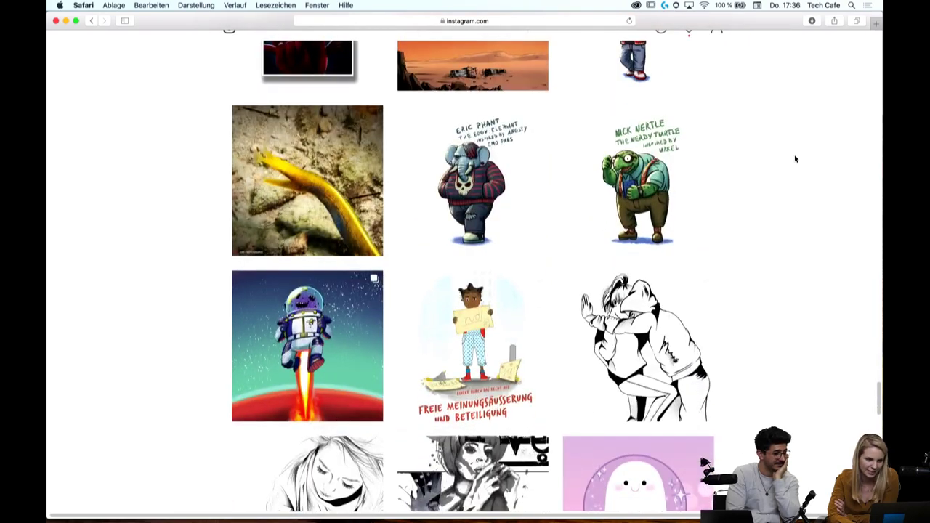
pyautogui.scroll(-2, 795, 158)
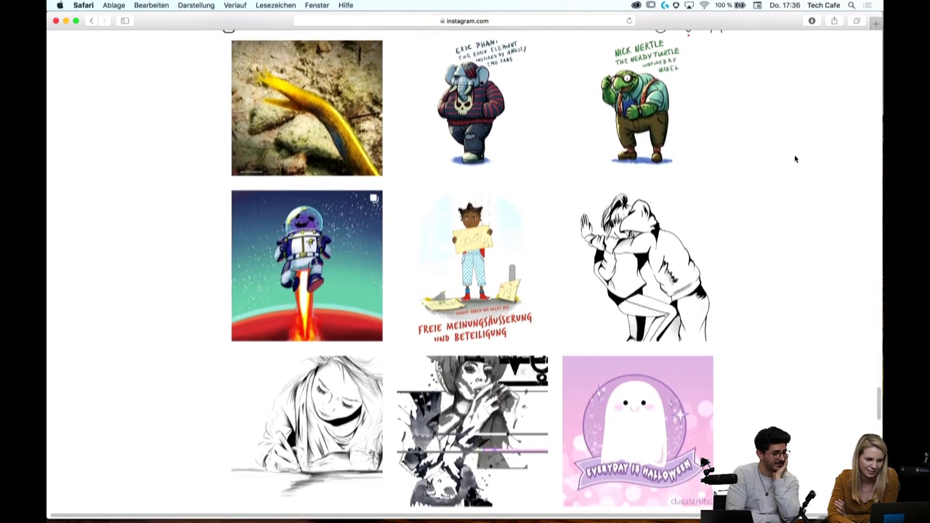
pyautogui.scroll(-1, 795, 158)
pyautogui.scroll(-1, 795, 158)
pyautogui.scroll(-2, 796, 159)
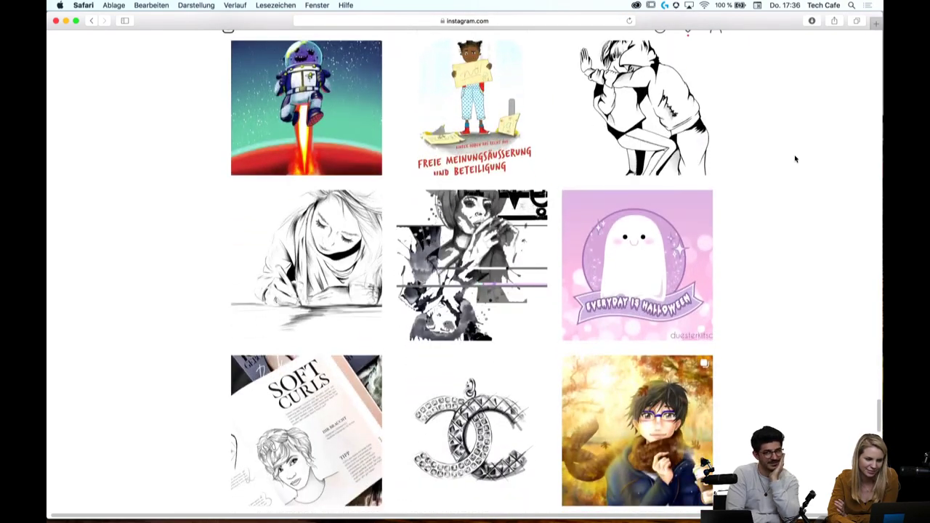
pyautogui.scroll(-2, 795, 159)
pyautogui.scroll(-1, 795, 159)
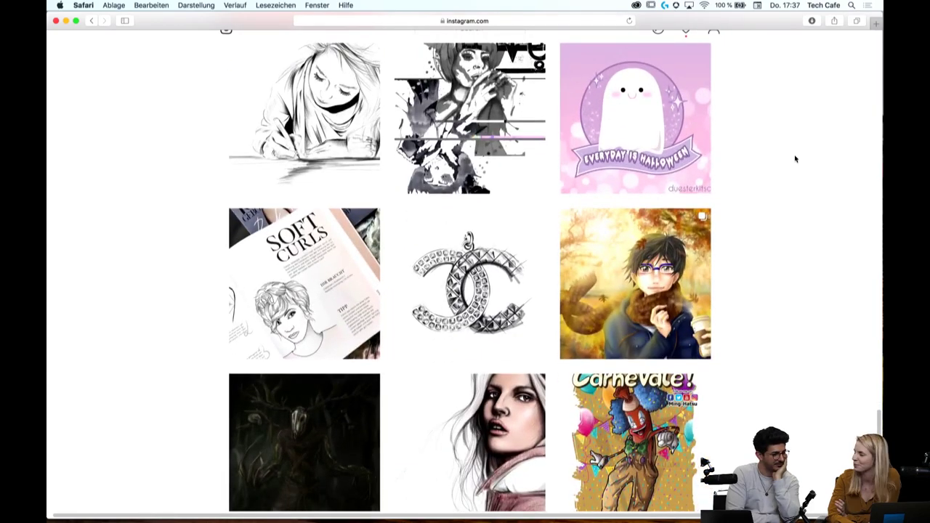
pyautogui.scroll(-1, 795, 158)
pyautogui.scroll(-1, 795, 159)
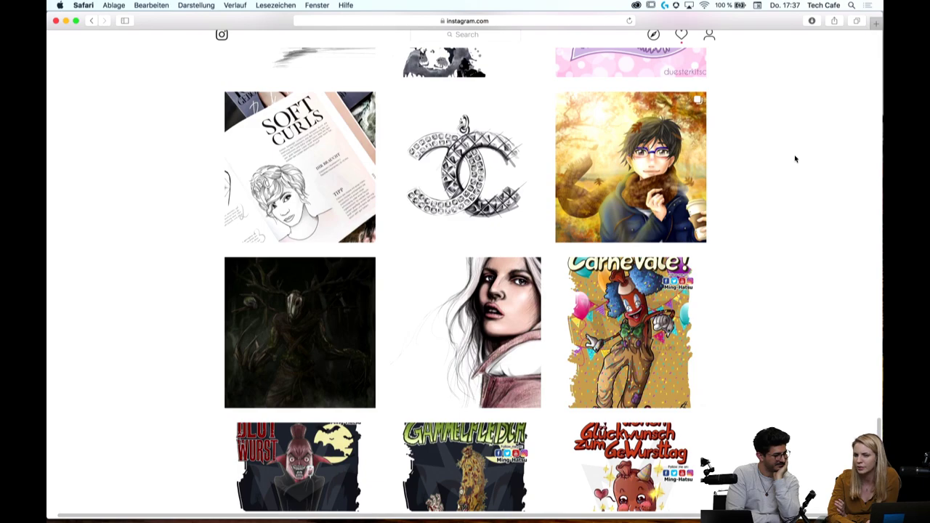
pyautogui.scroll(-2, 795, 159)
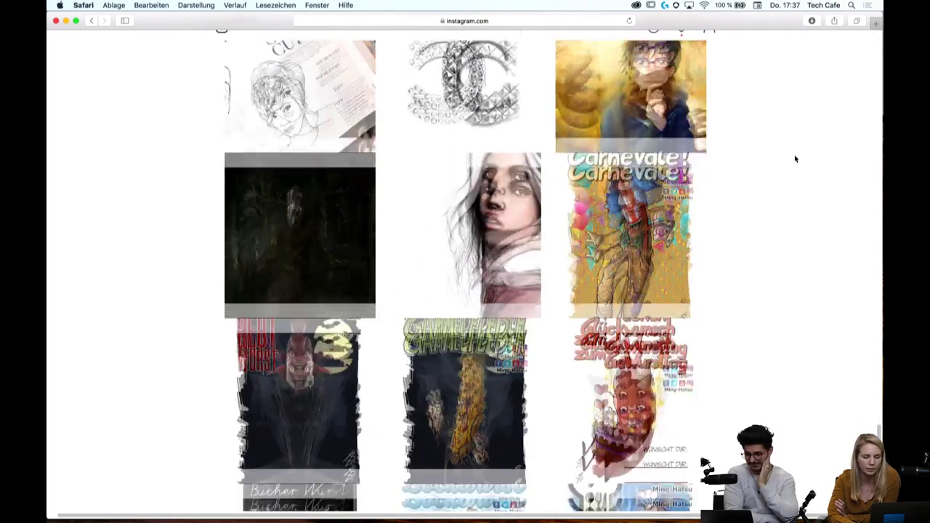
pyautogui.scroll(-1, 795, 158)
pyautogui.scroll(-1, 795, 158)
pyautogui.scroll(-1, 795, 159)
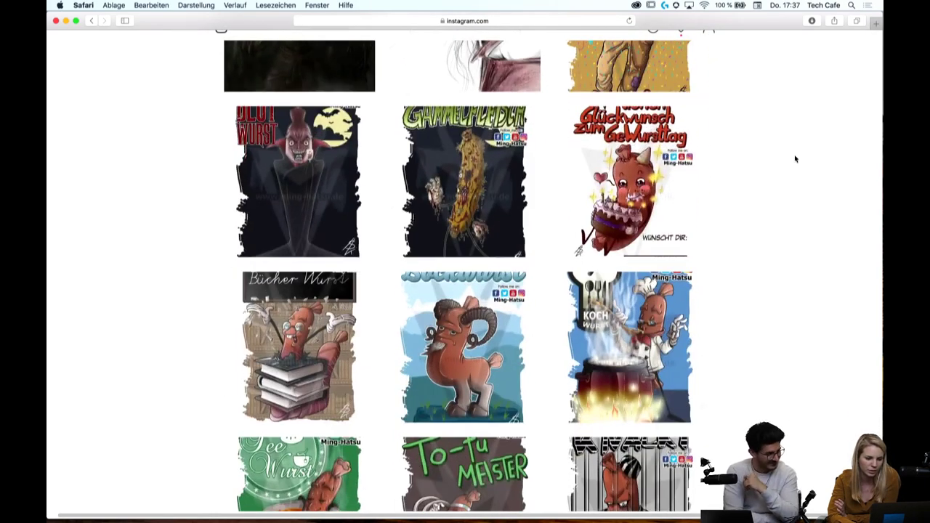
pyautogui.scroll(-1, 795, 159)
pyautogui.scroll(-2, 795, 158)
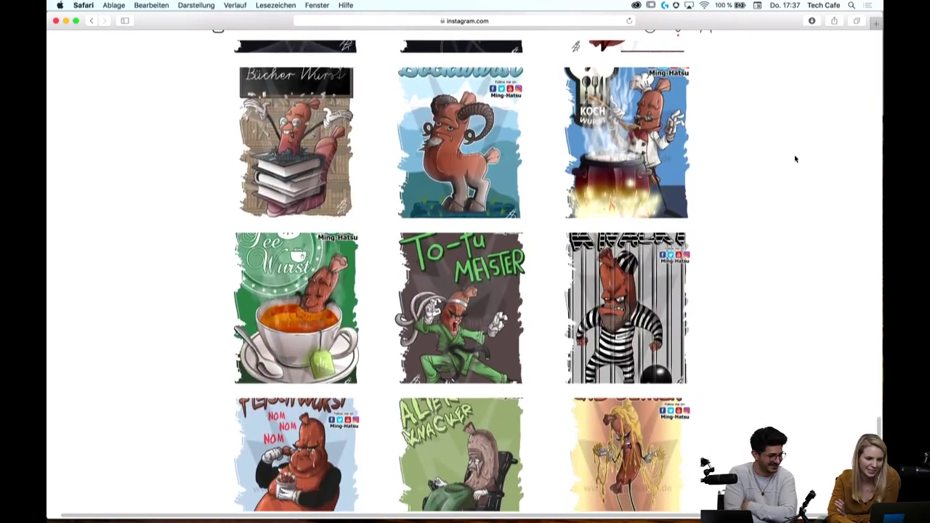
pyautogui.scroll(-1, 795, 158)
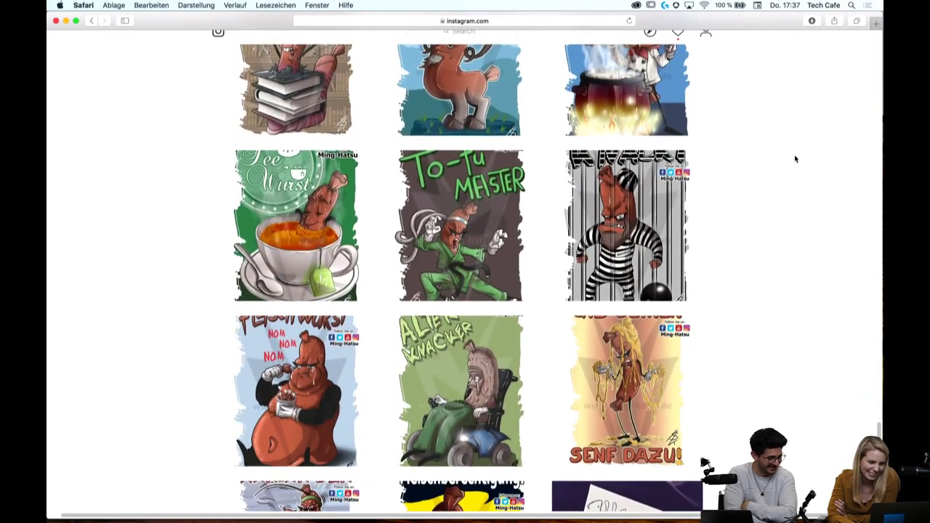
pyautogui.scroll(-1, 796, 158)
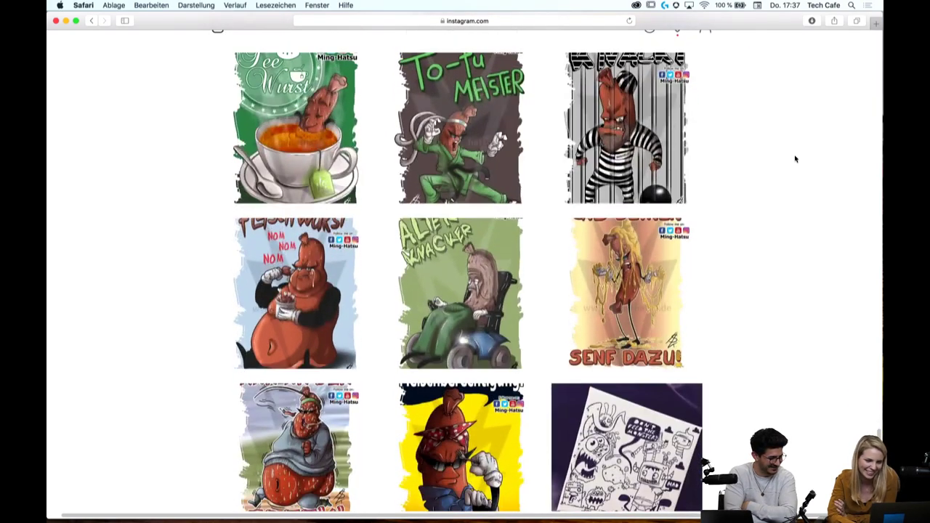
pyautogui.scroll(-2, 795, 159)
pyautogui.scroll(-1, 795, 158)
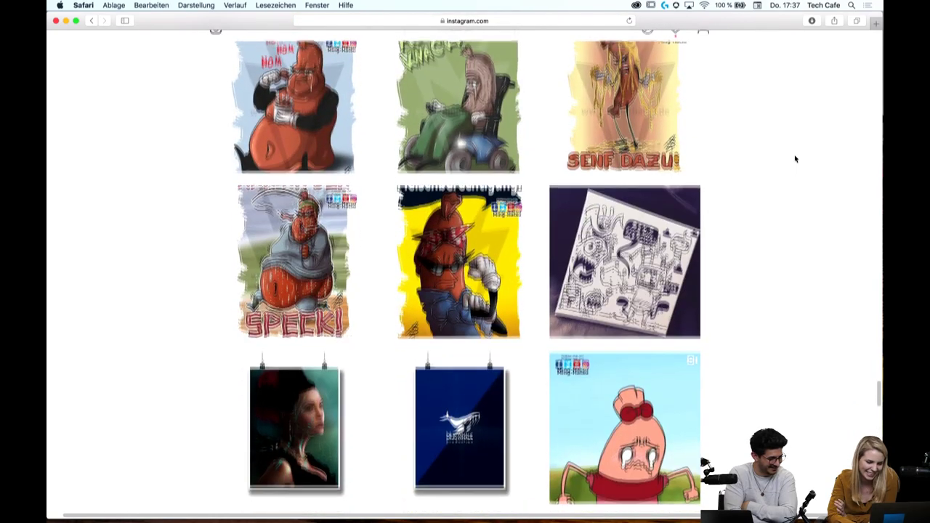
pyautogui.scroll(-1, 795, 158)
pyautogui.scroll(-1, 796, 159)
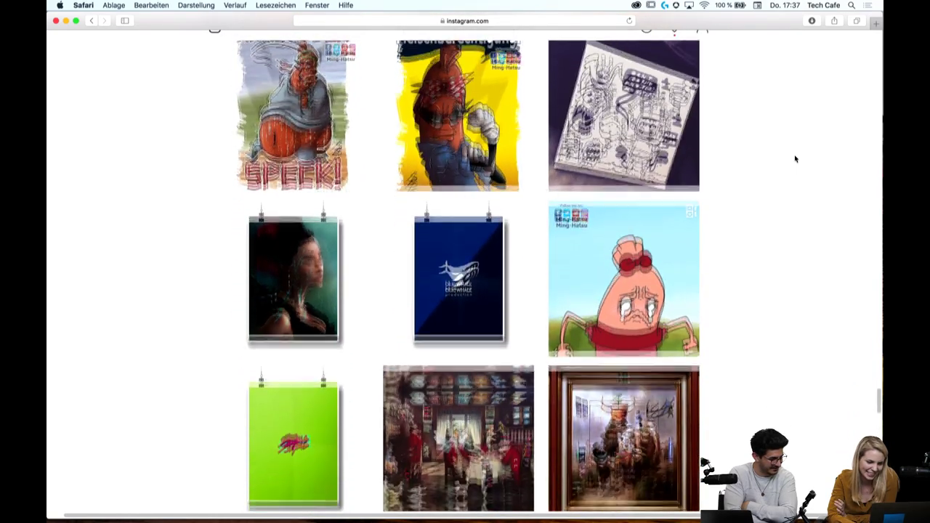
pyautogui.scroll(-3, 795, 158)
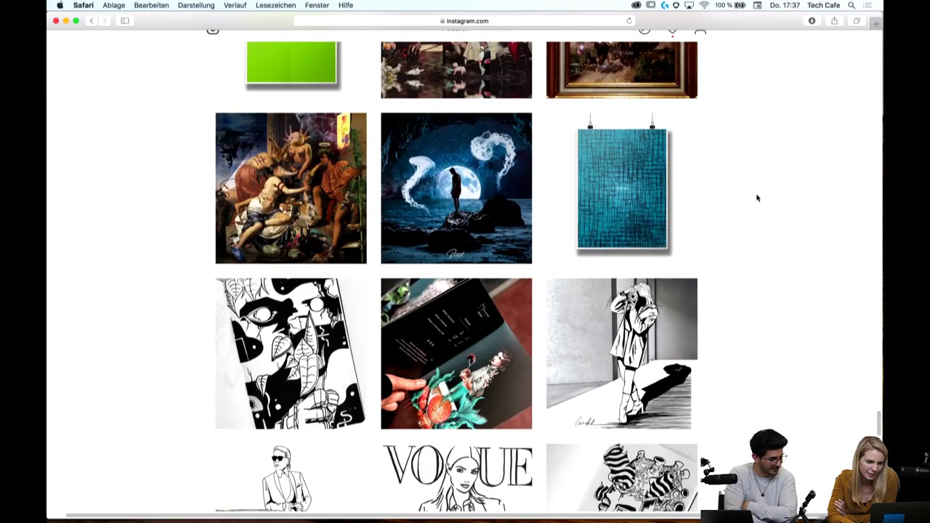
pyautogui.scroll(-1, 757, 197)
pyautogui.scroll(2, 757, 198)
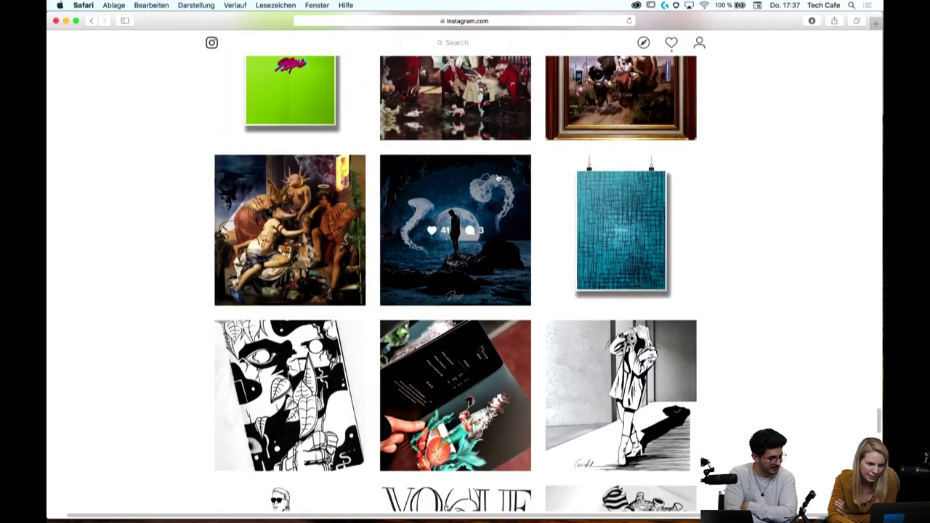
# View and close the moonlit jellyfish composite post, then continue down the grid
pyautogui.click(497, 177)
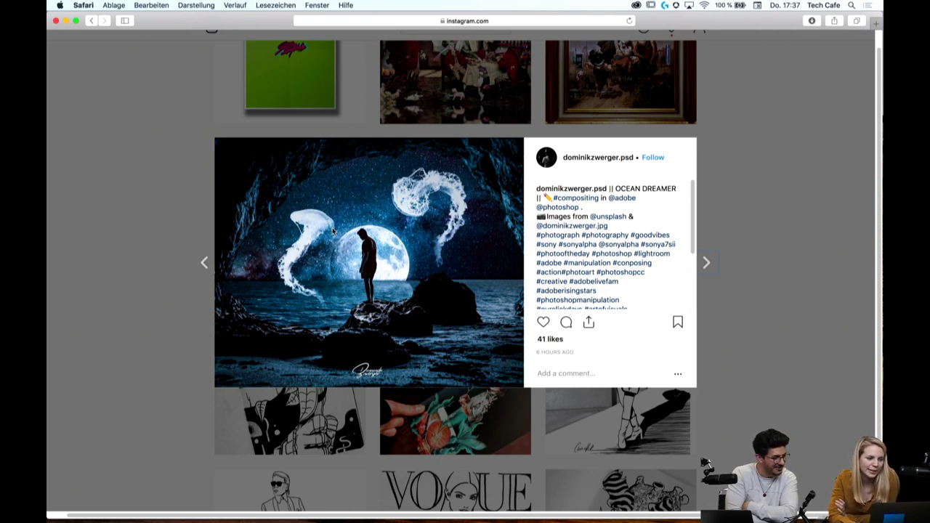
pyautogui.click(729, 204)
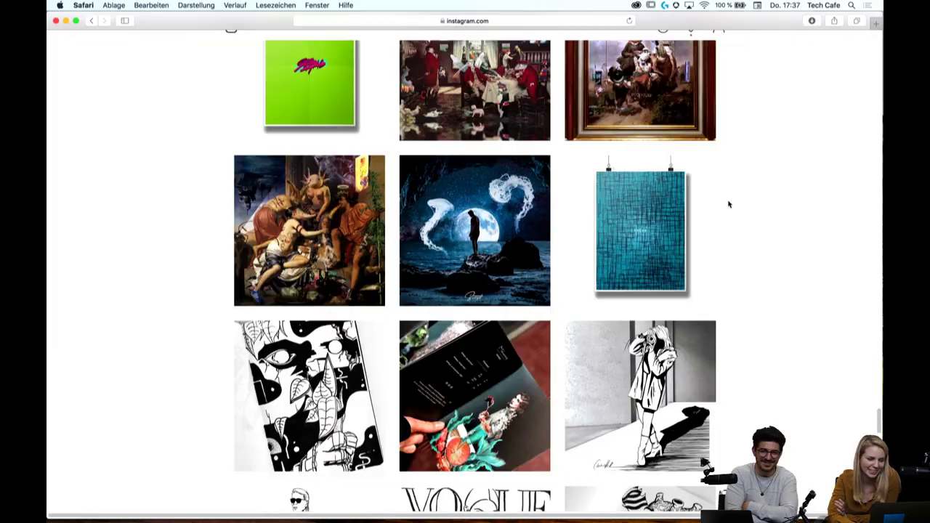
pyautogui.scroll(-5, 729, 205)
pyautogui.scroll(-2, 729, 204)
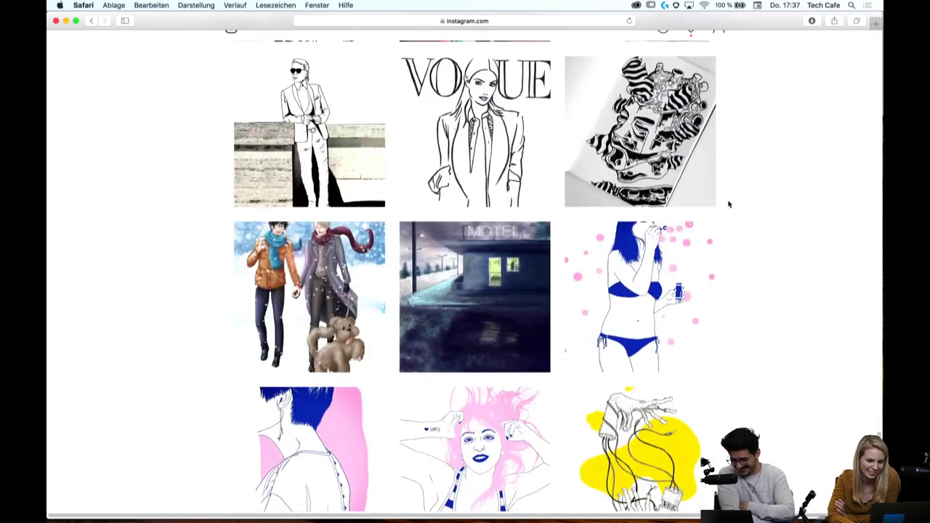
pyautogui.scroll(-5, 729, 204)
pyautogui.scroll(-2, 729, 204)
pyautogui.scroll(-2, 729, 204)
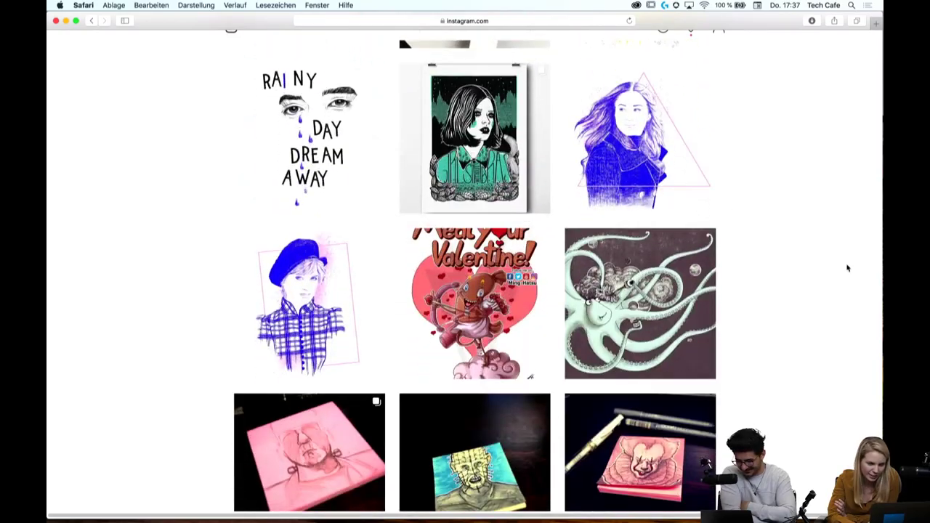
pyautogui.scroll(-5, 847, 269)
pyautogui.scroll(-1, 847, 268)
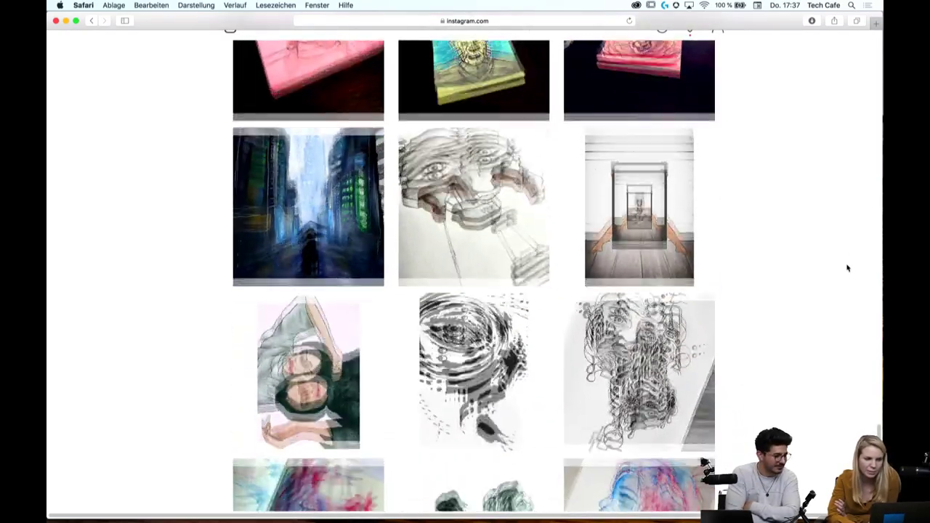
# Scroll further and open the '14/52 - Restart.' post of a woman among picture frames
pyautogui.scroll(-3, 847, 268)
pyautogui.scroll(-3, 847, 269)
pyautogui.scroll(-2, 848, 268)
pyautogui.scroll(-2, 847, 268)
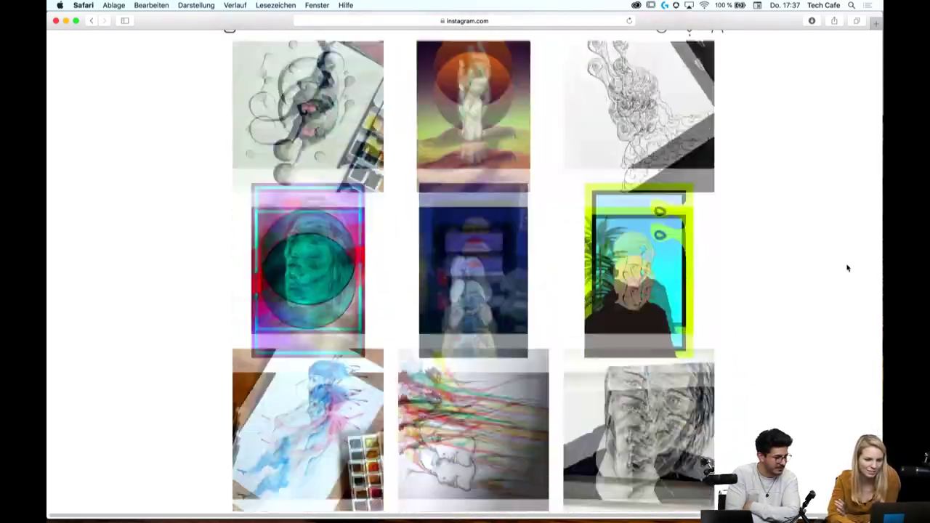
pyautogui.scroll(-3, 847, 268)
pyautogui.scroll(-2, 848, 269)
pyautogui.scroll(-5, 847, 268)
pyautogui.scroll(-1, 847, 268)
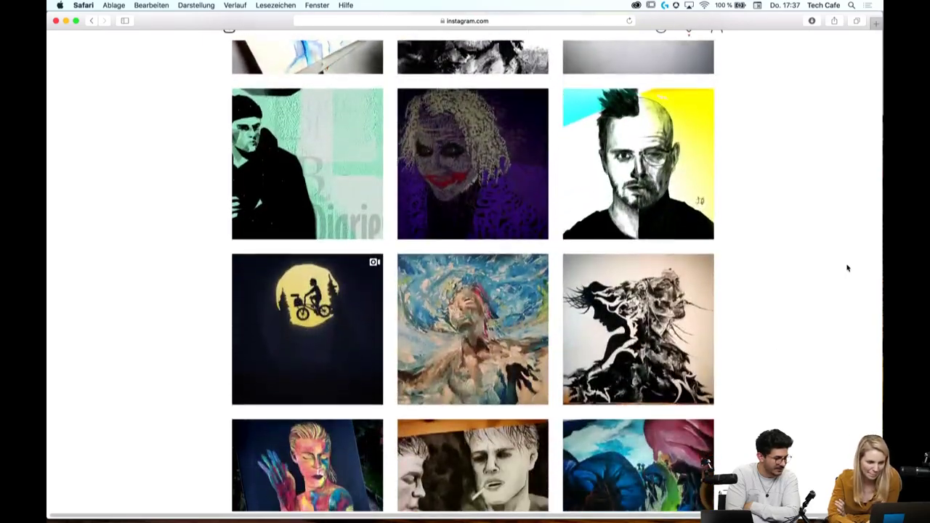
pyautogui.scroll(-2, 847, 268)
pyautogui.scroll(-1, 847, 268)
pyautogui.scroll(-3, 848, 269)
pyautogui.scroll(-3, 847, 268)
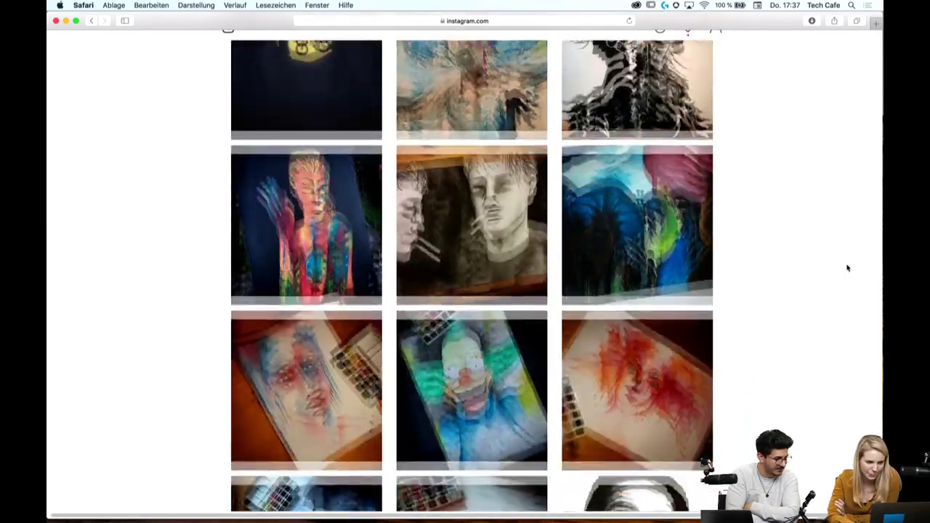
pyautogui.scroll(-2, 847, 268)
pyautogui.scroll(-3, 848, 269)
pyautogui.scroll(-3, 847, 268)
pyautogui.scroll(-5, 847, 268)
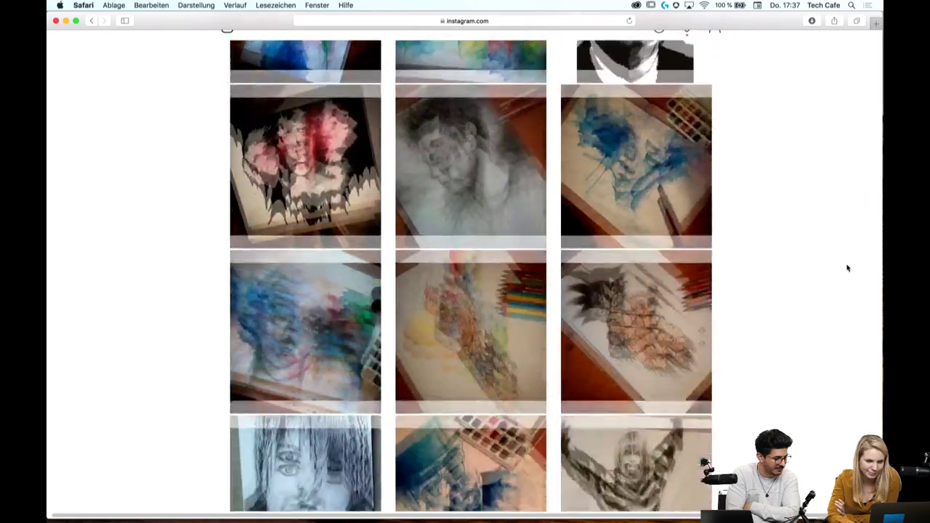
pyautogui.scroll(-4, 847, 268)
pyautogui.scroll(-3, 848, 268)
pyautogui.scroll(-3, 848, 268)
pyautogui.scroll(-3, 847, 268)
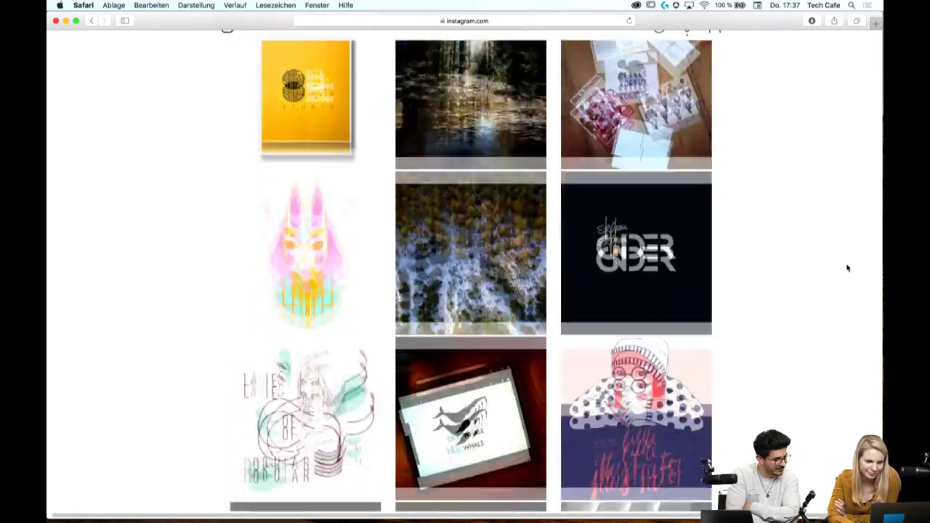
pyautogui.scroll(-3, 848, 268)
pyautogui.scroll(-4, 847, 268)
pyautogui.scroll(-3, 848, 268)
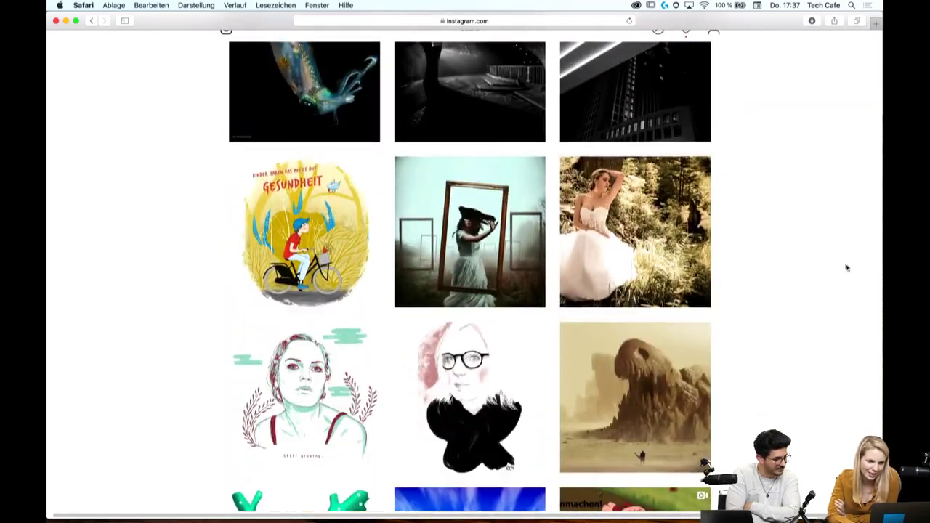
pyautogui.click(537, 207)
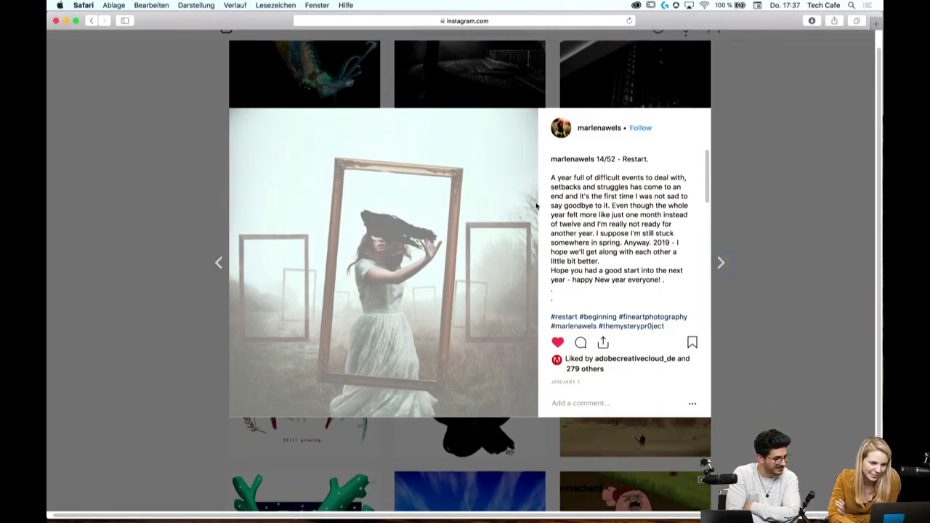
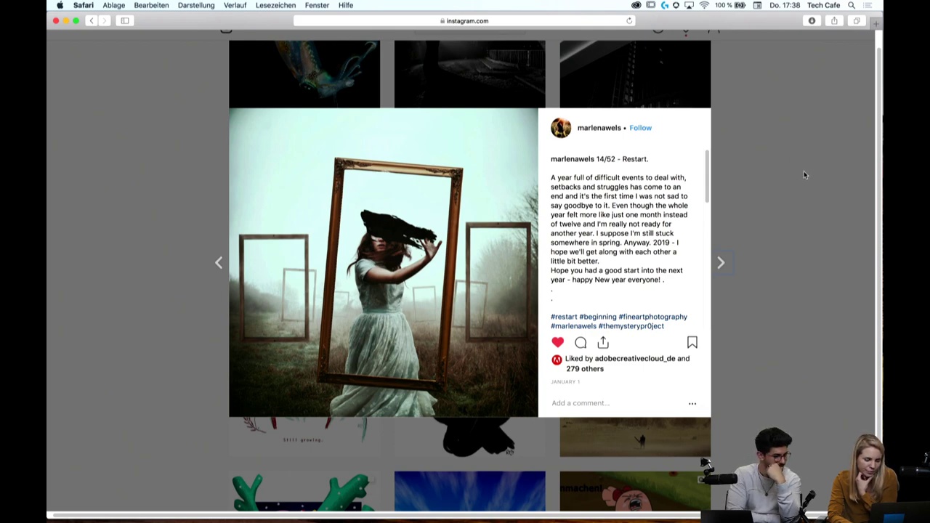
# Close the frame-photo post and scroll far down the #adobelivefam grid
pyautogui.click(786, 191)
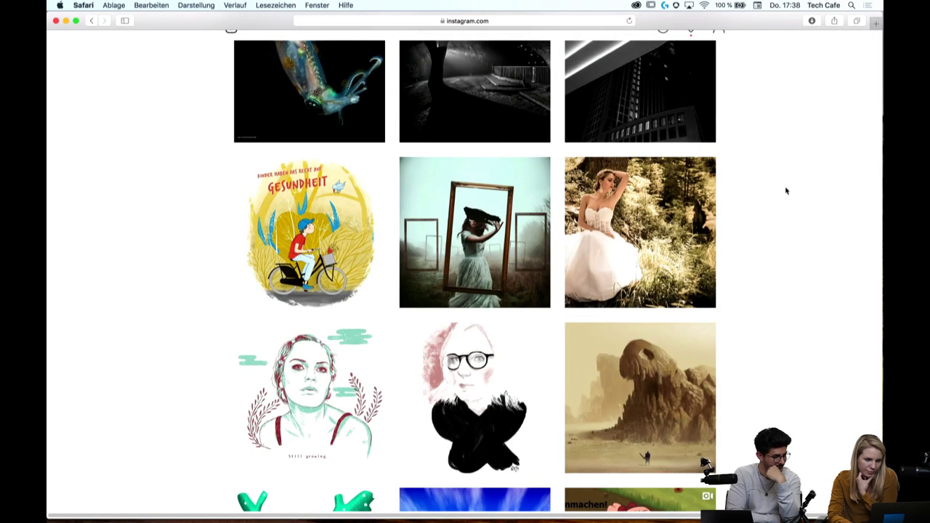
pyautogui.scroll(-5, 786, 190)
pyautogui.scroll(-3, 786, 191)
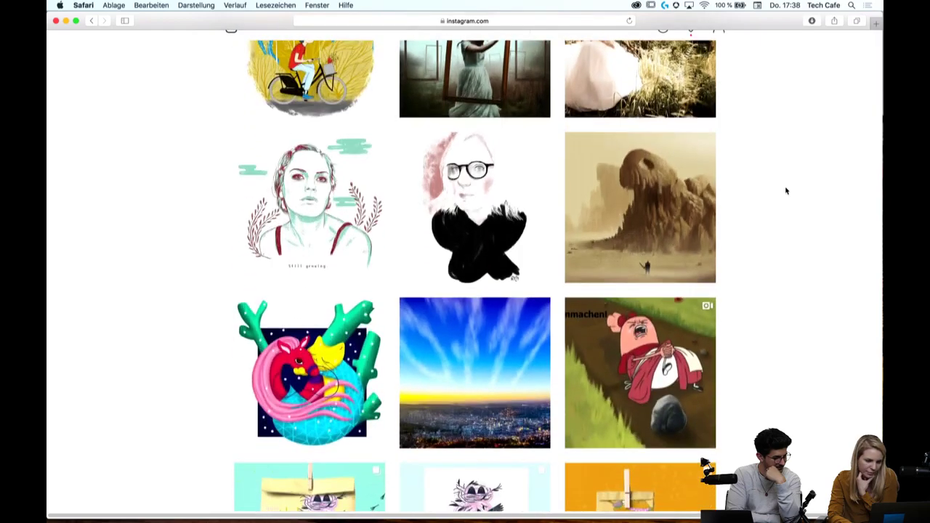
pyautogui.scroll(-2, 785, 190)
pyautogui.scroll(-1, 785, 190)
pyautogui.scroll(-2, 785, 190)
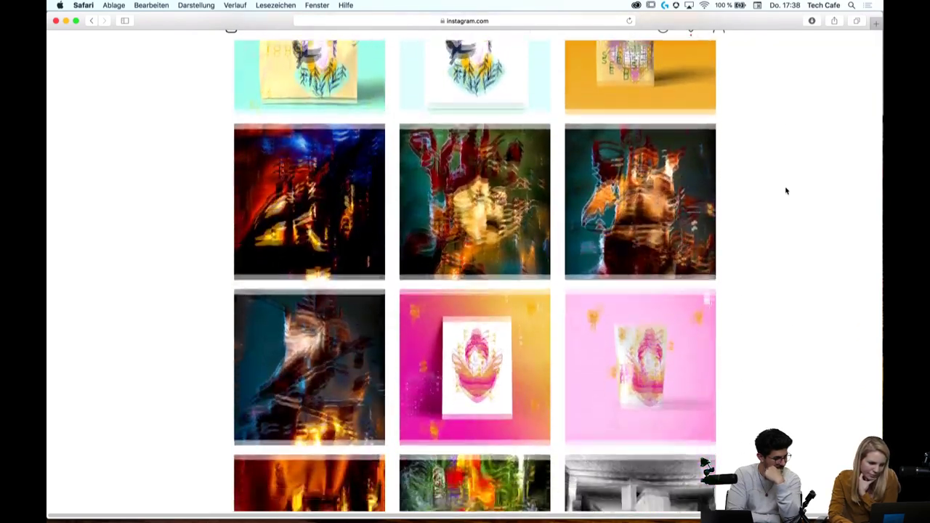
pyautogui.scroll(-1, 785, 190)
pyautogui.scroll(-3, 786, 190)
pyautogui.scroll(-2, 785, 190)
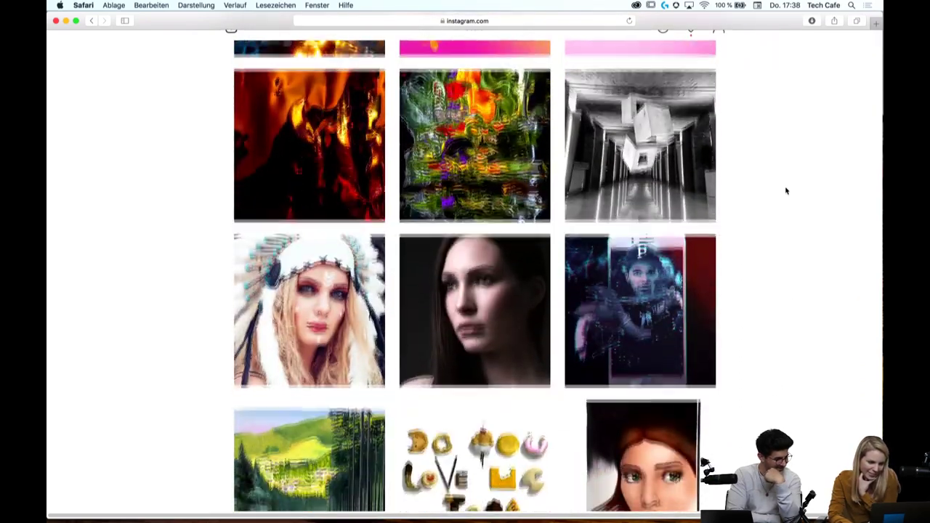
pyautogui.scroll(-3, 786, 191)
pyautogui.scroll(-3, 786, 191)
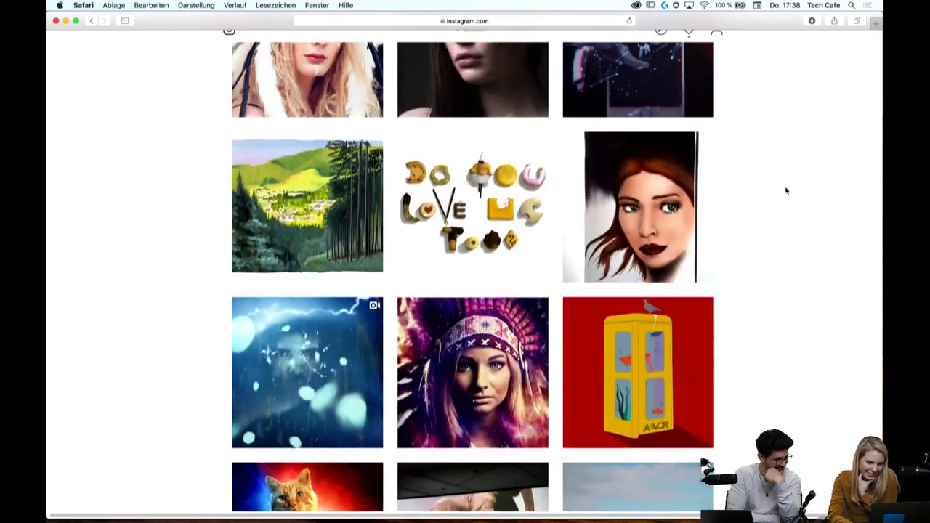
pyautogui.scroll(-3, 785, 190)
pyautogui.scroll(-2, 786, 190)
pyautogui.scroll(-3, 785, 190)
pyautogui.scroll(-3, 785, 191)
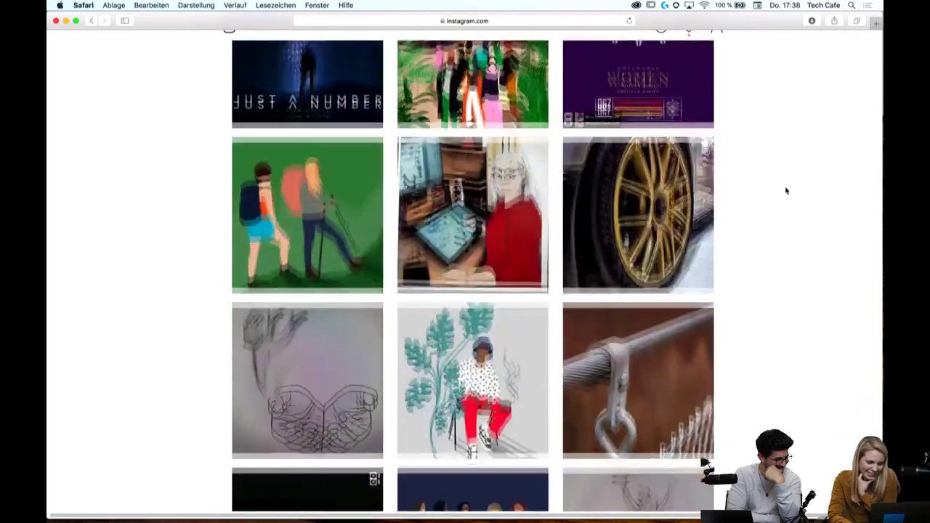
pyautogui.scroll(-2, 786, 191)
pyautogui.scroll(-3, 786, 190)
pyautogui.scroll(-3, 785, 190)
pyautogui.scroll(-3, 786, 191)
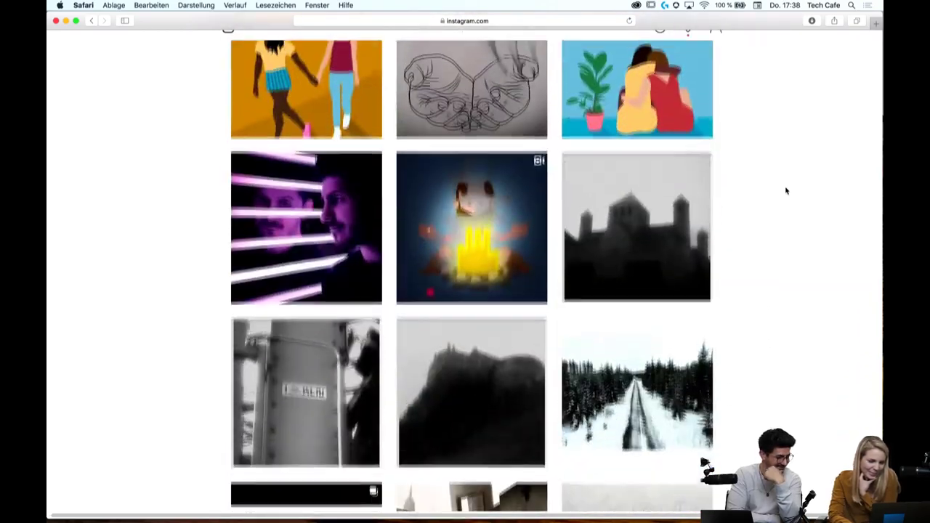
pyautogui.scroll(-3, 785, 190)
pyautogui.scroll(-1, 785, 191)
pyautogui.scroll(-1, 785, 190)
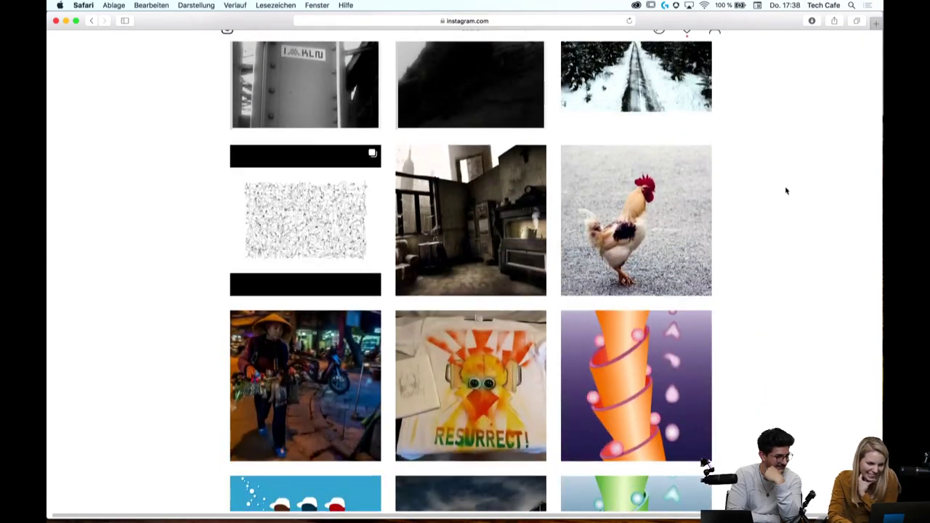
pyautogui.scroll(-1, 786, 190)
pyautogui.scroll(-1, 785, 191)
pyautogui.scroll(-3, 786, 191)
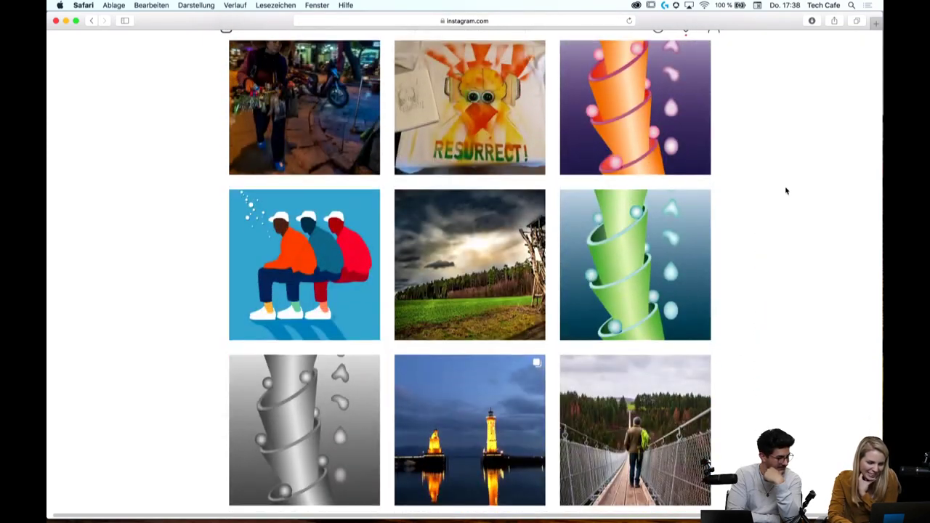
pyautogui.scroll(-3, 786, 190)
pyautogui.scroll(-2, 786, 190)
pyautogui.scroll(-1, 785, 190)
pyautogui.scroll(-2, 785, 191)
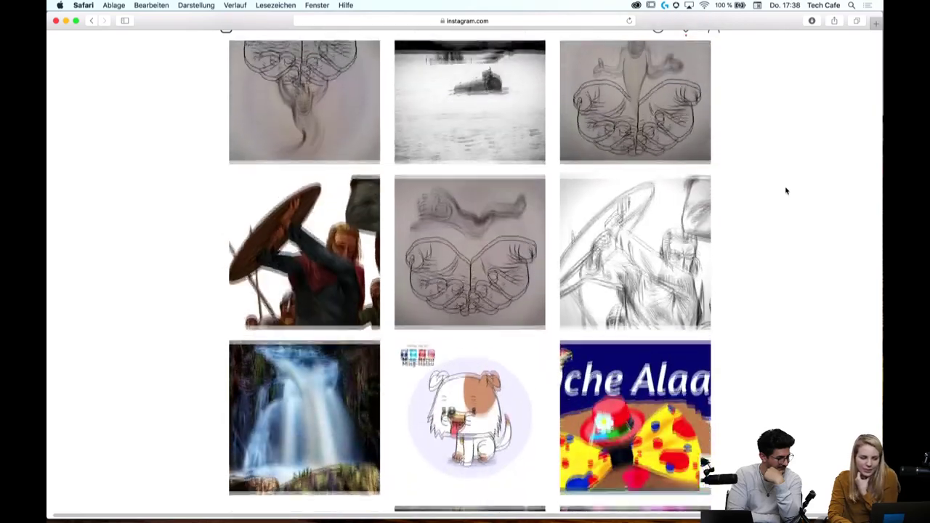
pyautogui.scroll(-2, 786, 190)
pyautogui.scroll(-3, 786, 191)
pyautogui.scroll(-3, 786, 191)
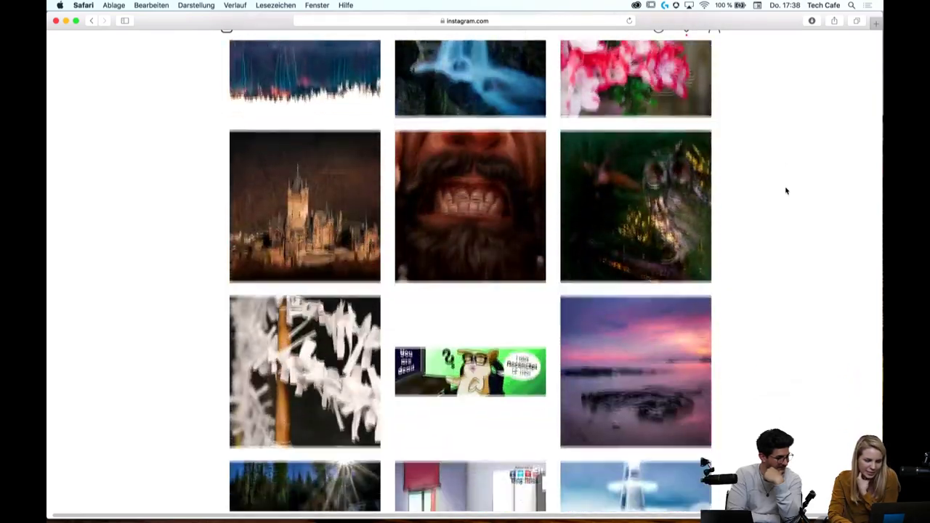
pyautogui.scroll(-1, 785, 191)
pyautogui.scroll(-2, 786, 191)
pyautogui.scroll(-2, 786, 191)
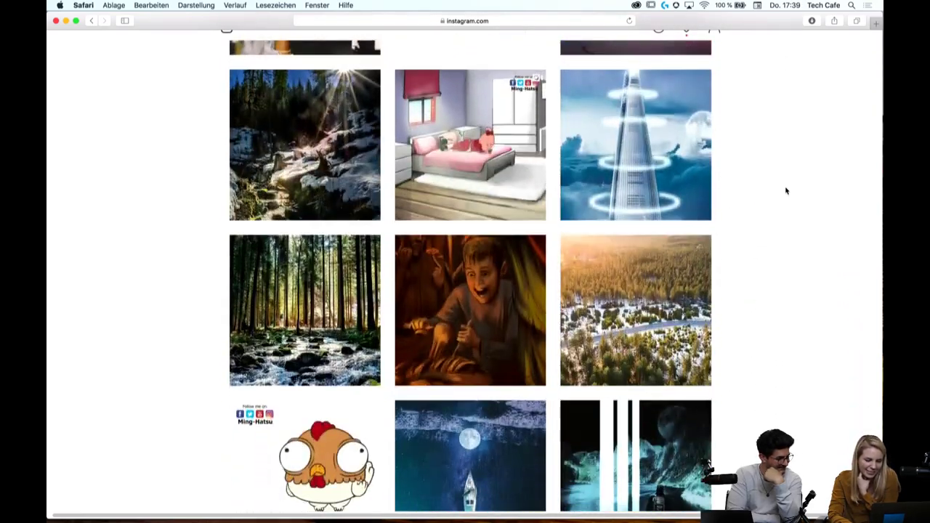
pyautogui.scroll(-3, 786, 191)
pyautogui.scroll(-4, 785, 190)
pyautogui.scroll(-1, 786, 191)
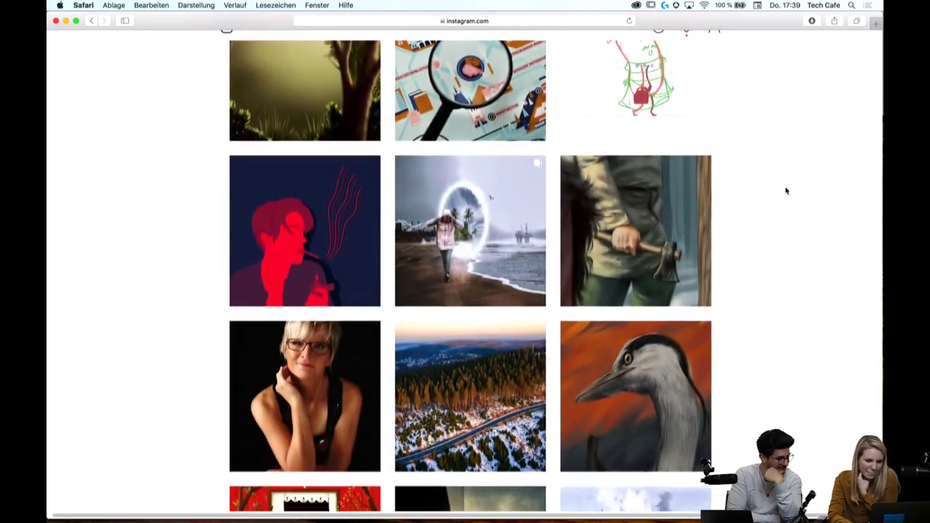
pyautogui.scroll(-2, 786, 191)
pyautogui.scroll(-2, 786, 190)
pyautogui.scroll(-2, 785, 190)
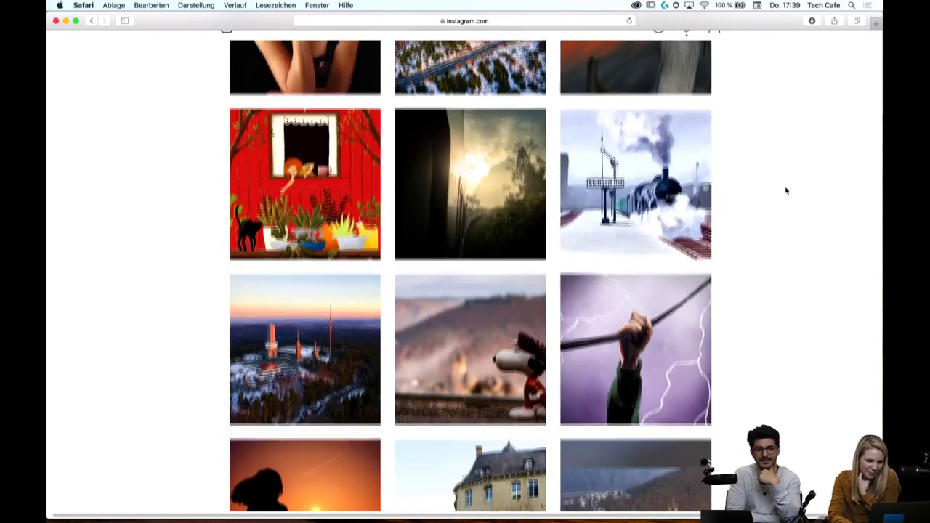
pyautogui.scroll(-2, 785, 190)
pyautogui.scroll(-2, 785, 190)
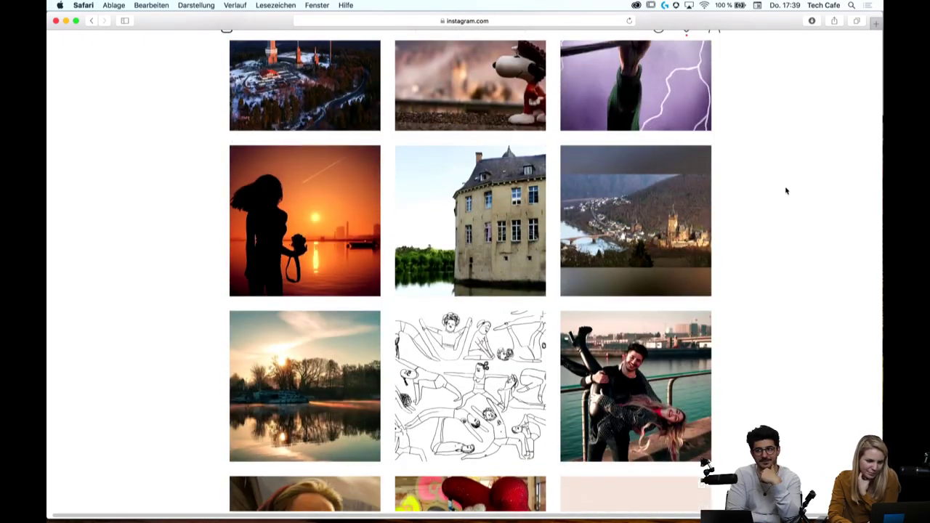
pyautogui.scroll(-1, 786, 190)
pyautogui.scroll(-2, 786, 191)
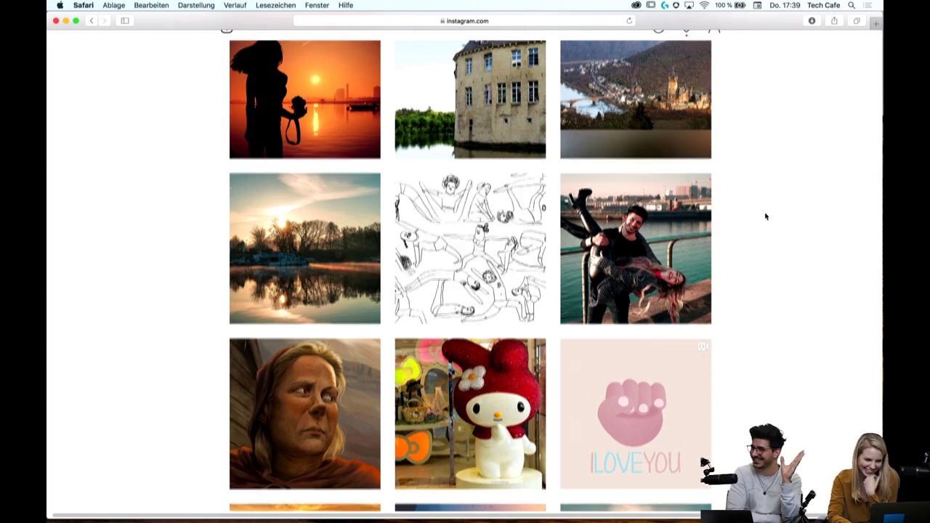
pyautogui.scroll(-4, 765, 216)
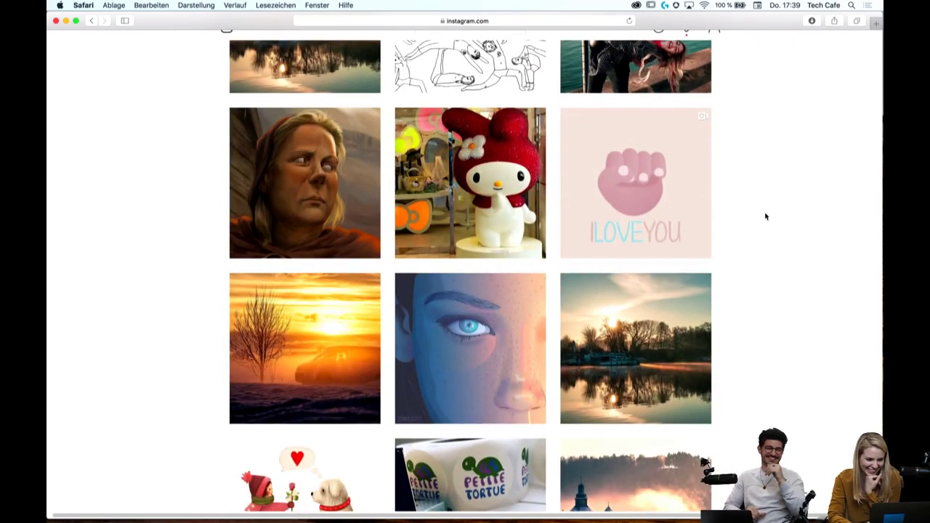
pyautogui.scroll(-3, 766, 216)
# Briefly open the post of the couple by the water, then close it
pyautogui.scroll(7, 765, 216)
pyautogui.click(674, 228)
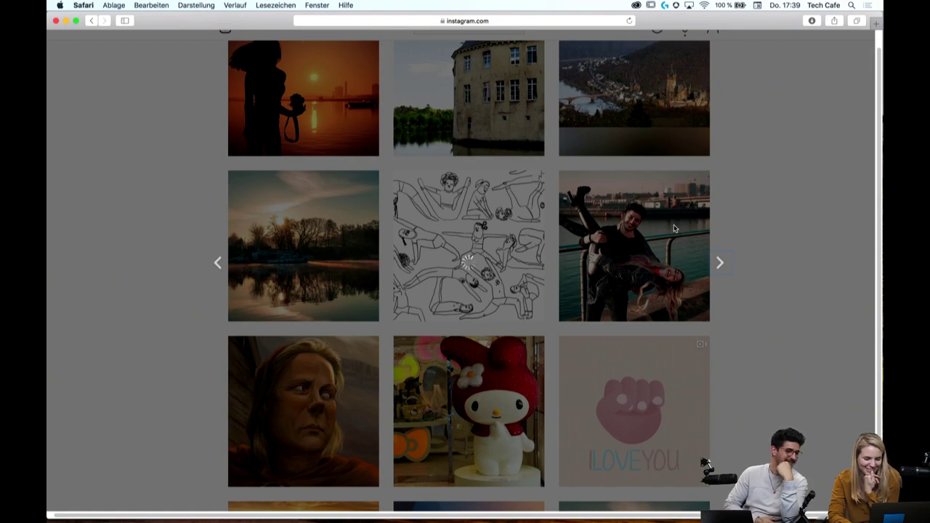
pyautogui.click(762, 218)
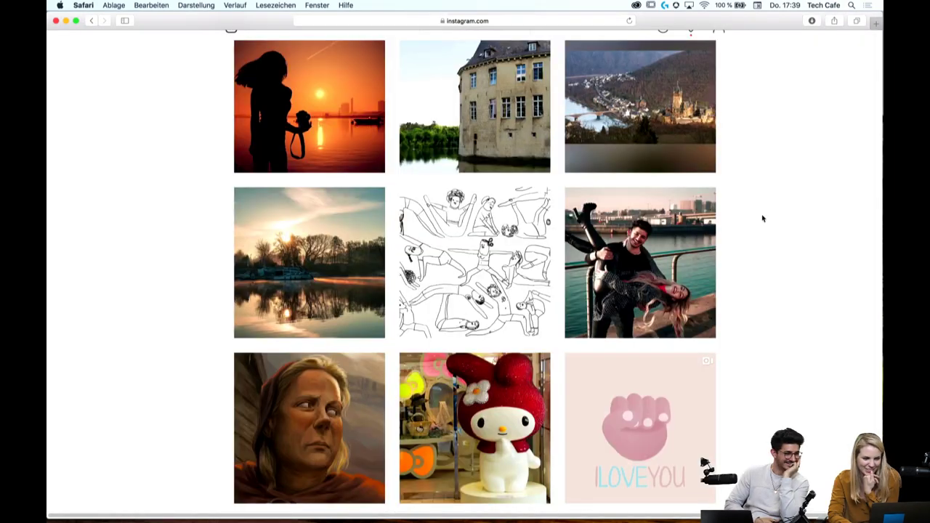
# Keep scrolling down the hashtag grid past more artwork and photos
pyautogui.scroll(-1, 763, 218)
pyautogui.scroll(-3, 762, 218)
pyautogui.scroll(-4, 762, 218)
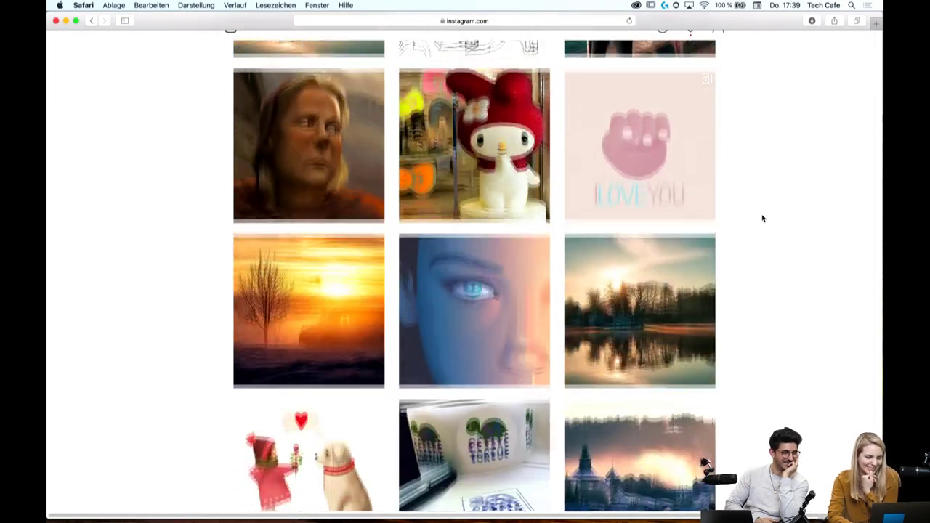
pyautogui.scroll(-1, 763, 218)
pyautogui.scroll(-3, 762, 218)
pyautogui.scroll(-1, 763, 218)
pyautogui.scroll(-2, 763, 218)
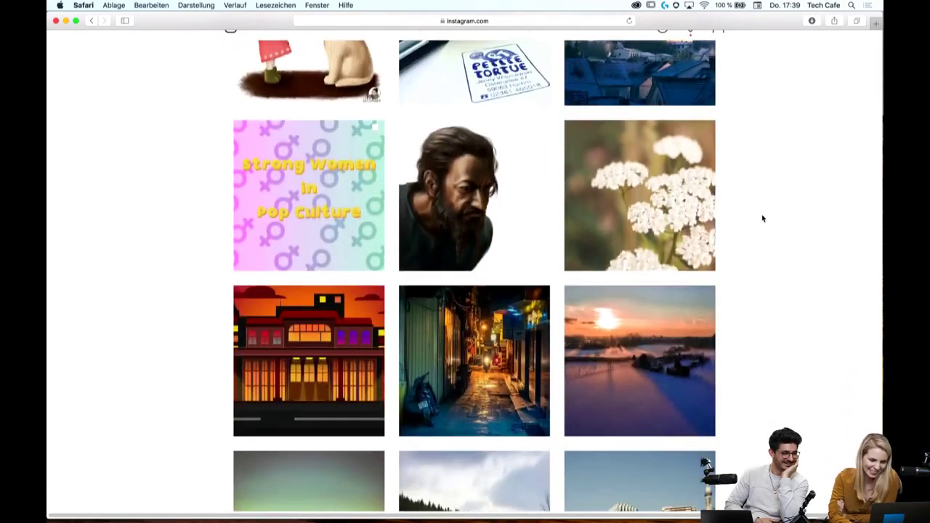
pyautogui.scroll(-3, 762, 218)
pyautogui.scroll(-2, 762, 218)
pyautogui.scroll(-1, 763, 218)
pyautogui.scroll(-2, 763, 218)
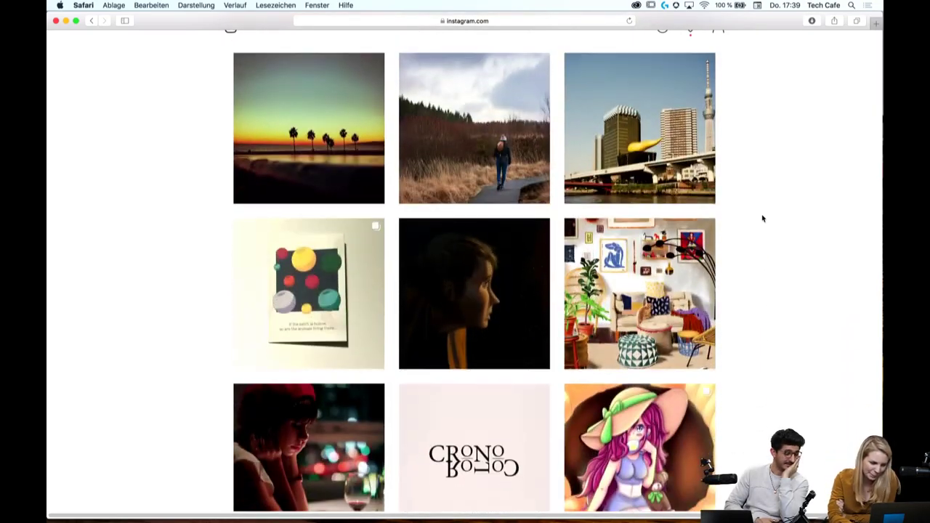
pyautogui.scroll(-3, 762, 219)
pyautogui.scroll(-1, 762, 218)
pyautogui.scroll(-2, 763, 218)
pyautogui.scroll(-1, 762, 218)
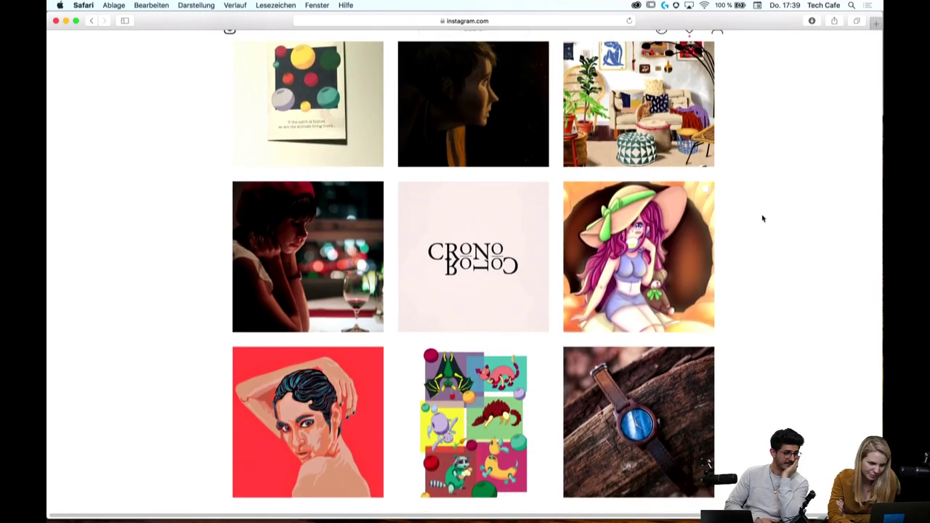
# View the red-hat Tokyo portrait post, then scroll down to the misty lake row
pyautogui.click(358, 216)
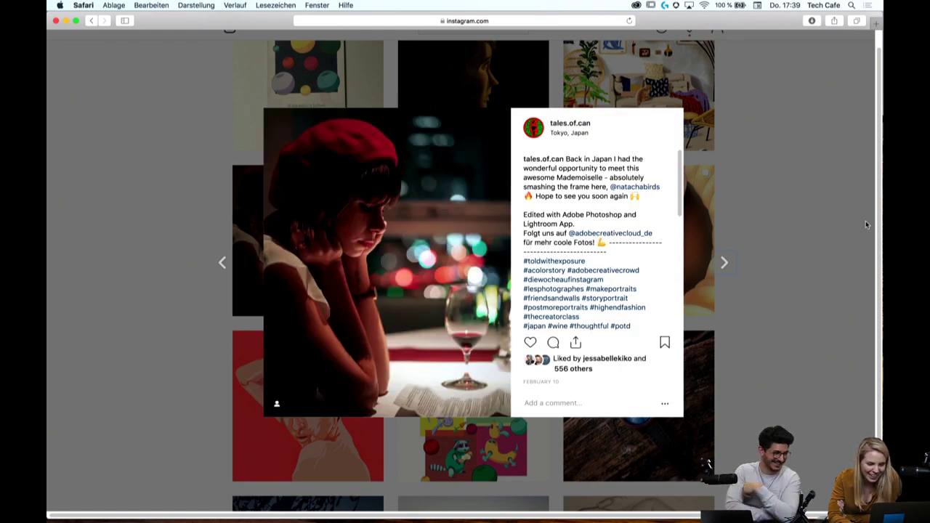
pyautogui.click(824, 223)
pyautogui.scroll(-3, 824, 224)
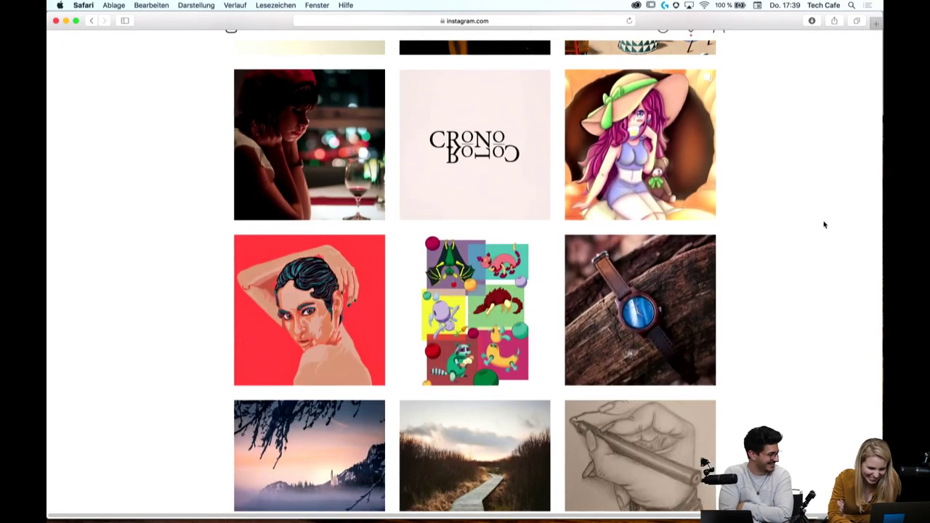
pyautogui.scroll(2, 824, 224)
pyautogui.scroll(-1, 824, 224)
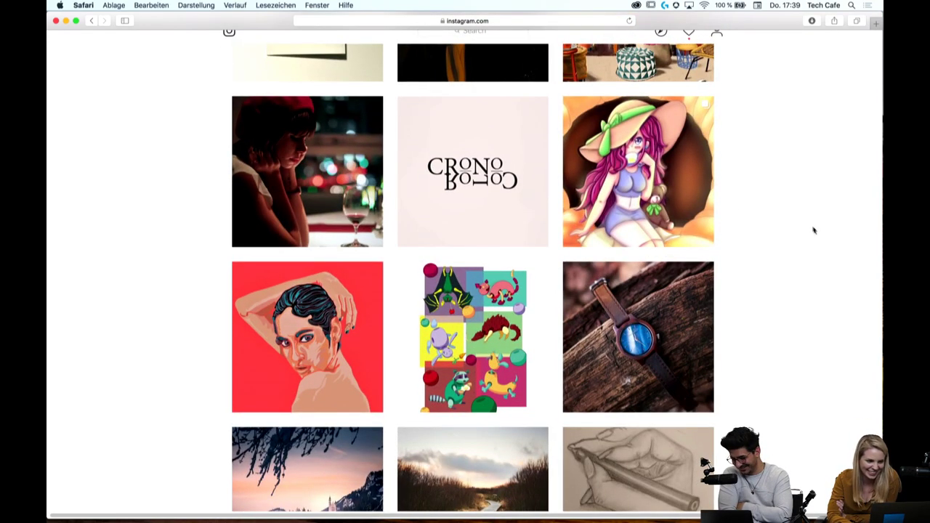
pyautogui.moveTo(309, 144)
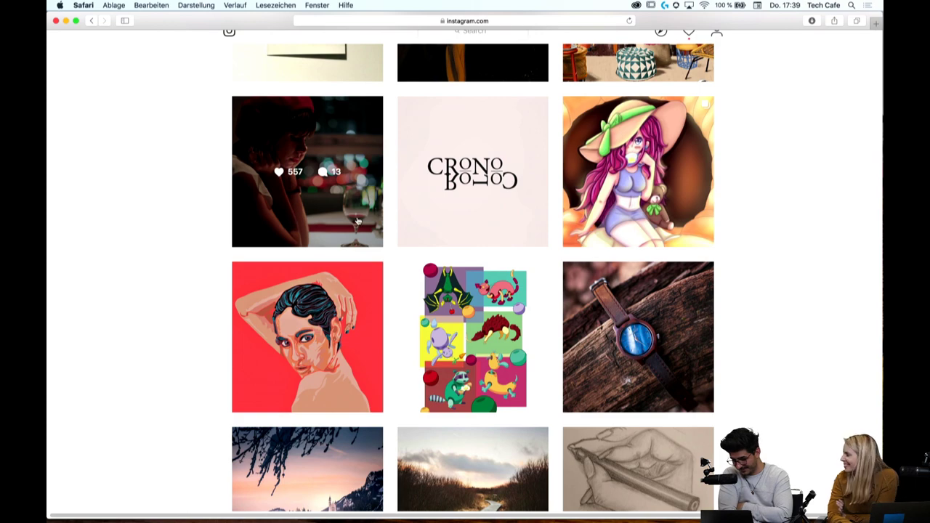
pyautogui.scroll(-3, 820, 257)
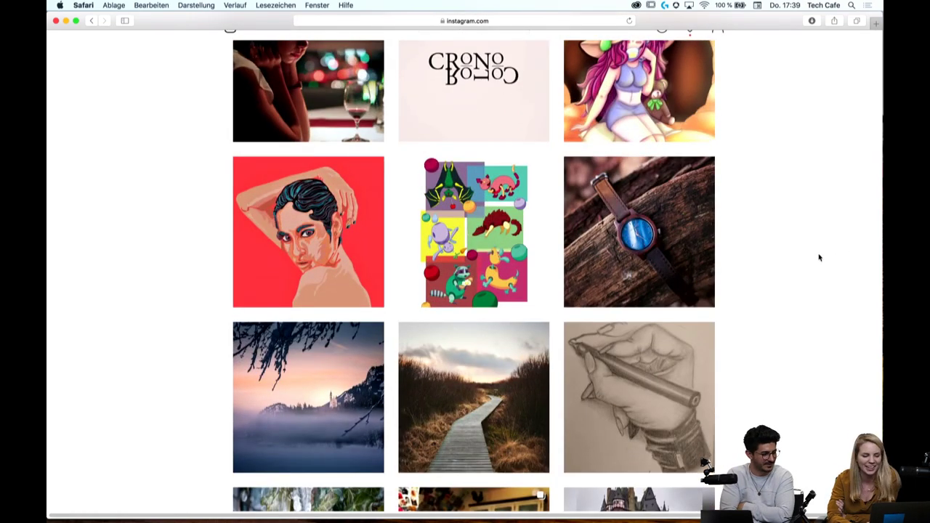
pyautogui.scroll(-5, 819, 257)
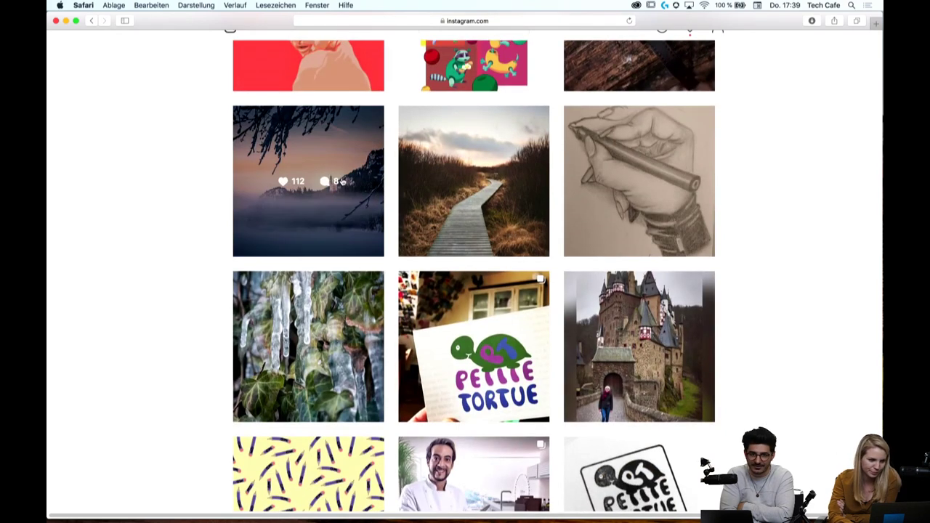
# Open the misty lake Schloss Neuschwanstein post with its caption and 112 likes
pyautogui.click(346, 156)
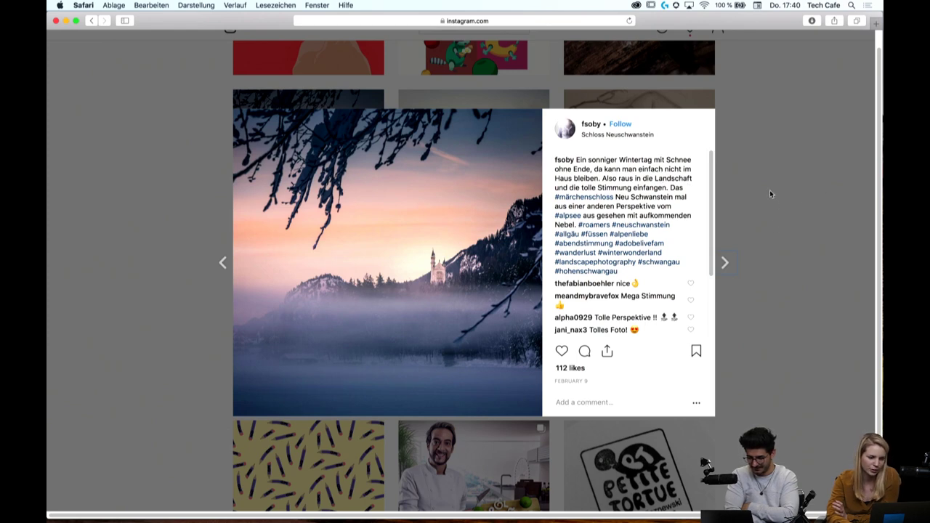
# Close the Neuschwanstein post and scroll down the feed
pyautogui.click(816, 219)
pyautogui.scroll(-2, 815, 220)
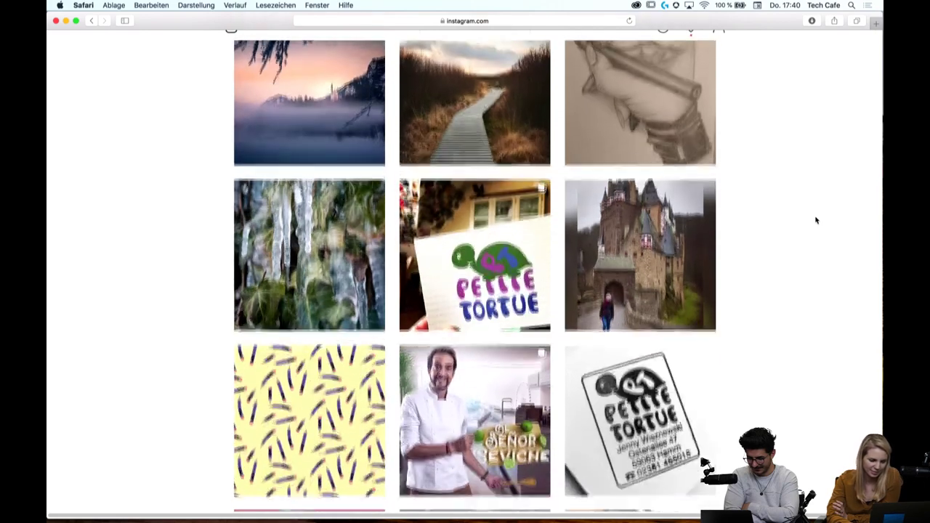
pyautogui.scroll(-1, 816, 220)
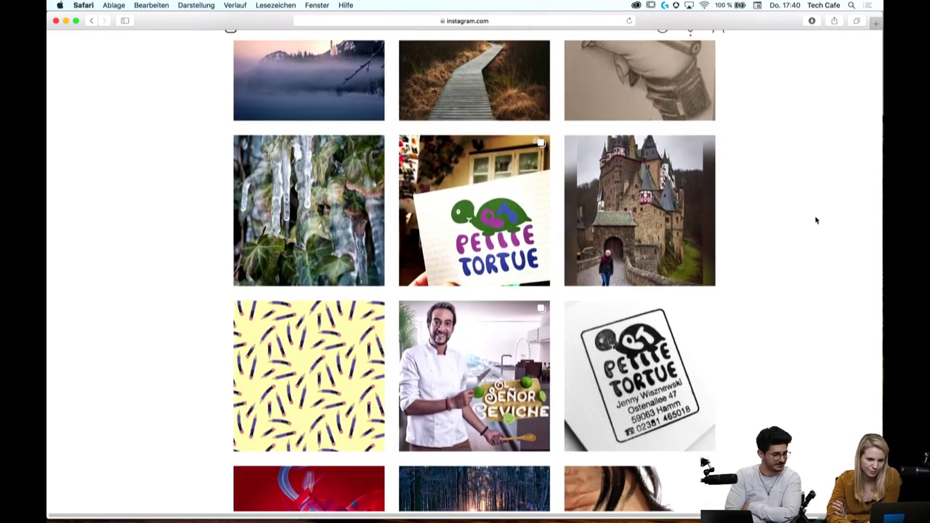
pyautogui.scroll(-2, 815, 219)
pyautogui.scroll(-2, 815, 219)
# View the Eltz Castle post and close it again
pyautogui.scroll(3, 816, 219)
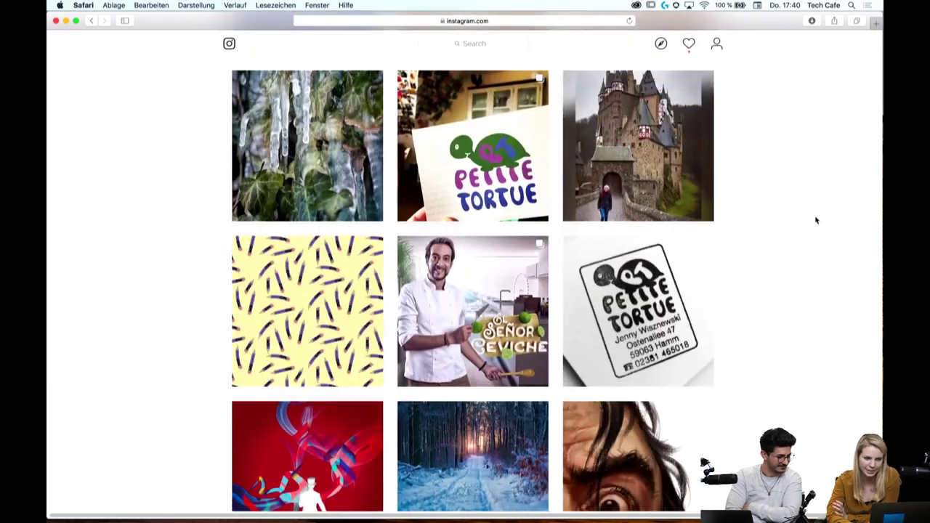
pyautogui.click(677, 191)
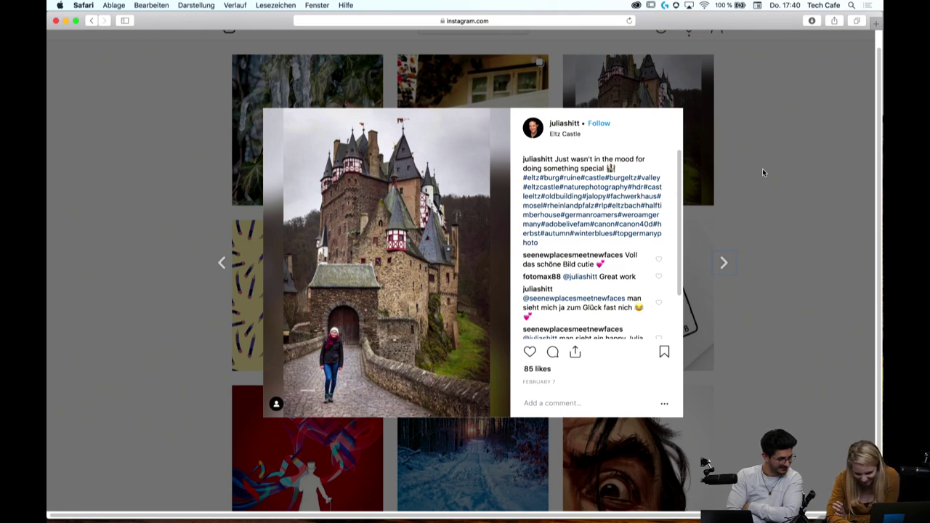
pyautogui.click(806, 203)
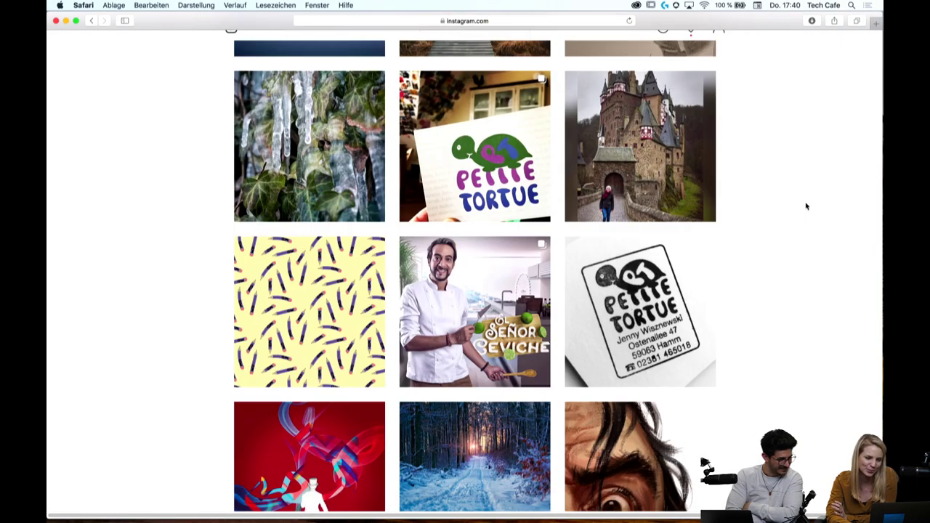
# Scroll further down and open the snowy Bad Wildbad suspension-bridge post
pyautogui.scroll(-5, 805, 206)
pyautogui.scroll(-4, 805, 207)
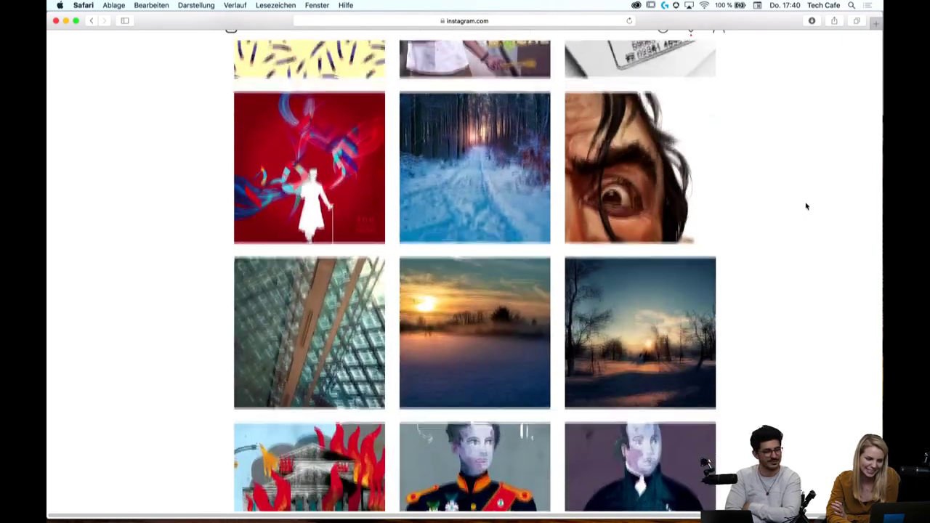
pyautogui.scroll(-5, 805, 207)
pyautogui.scroll(-2, 805, 207)
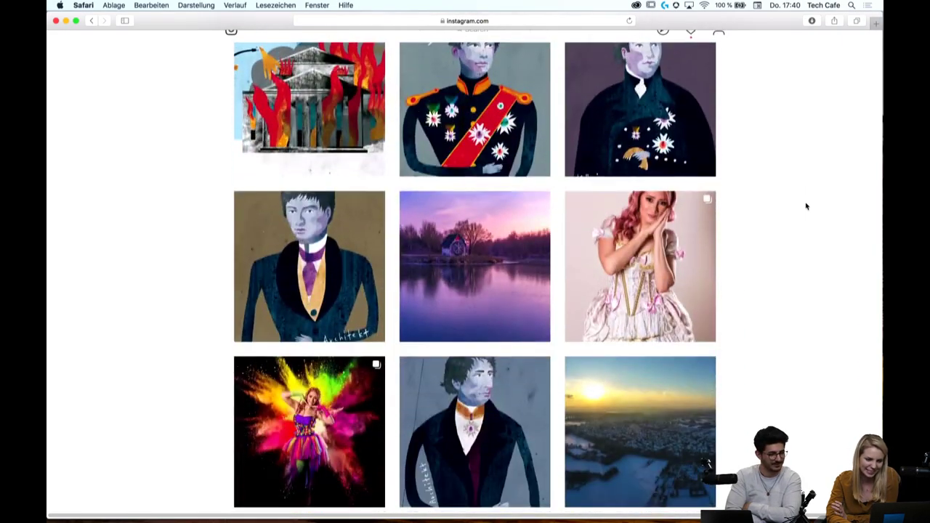
pyautogui.scroll(-3, 805, 207)
pyautogui.scroll(-1, 805, 207)
pyautogui.scroll(-4, 805, 206)
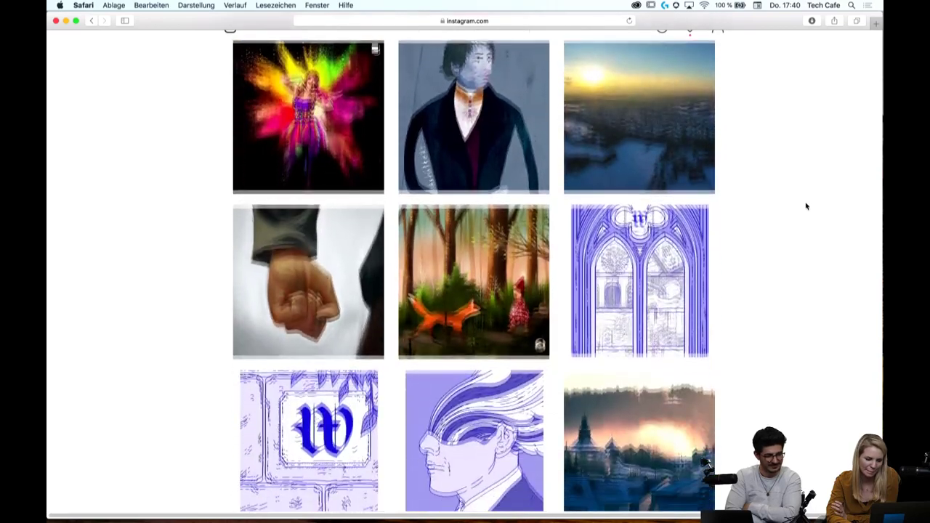
pyautogui.scroll(-4, 805, 206)
pyautogui.scroll(-4, 805, 206)
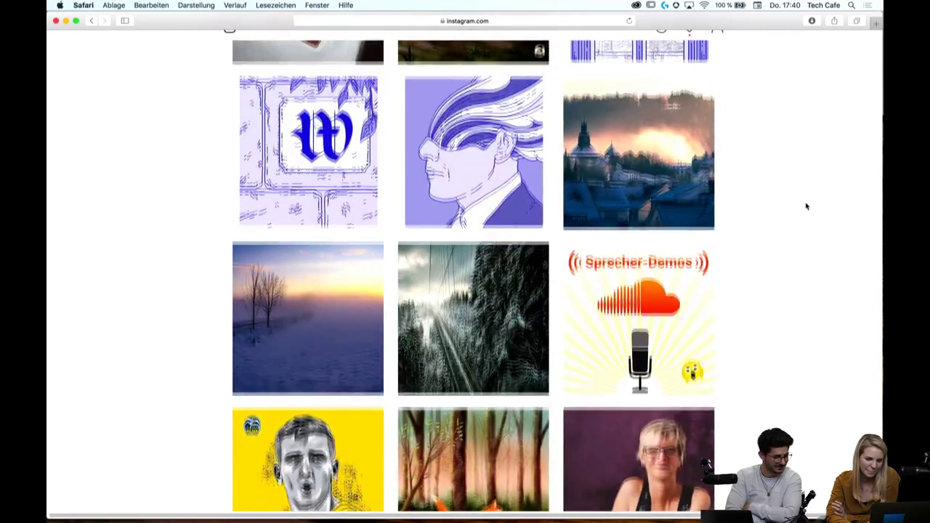
pyautogui.scroll(-3, 806, 207)
pyautogui.scroll(-2, 805, 207)
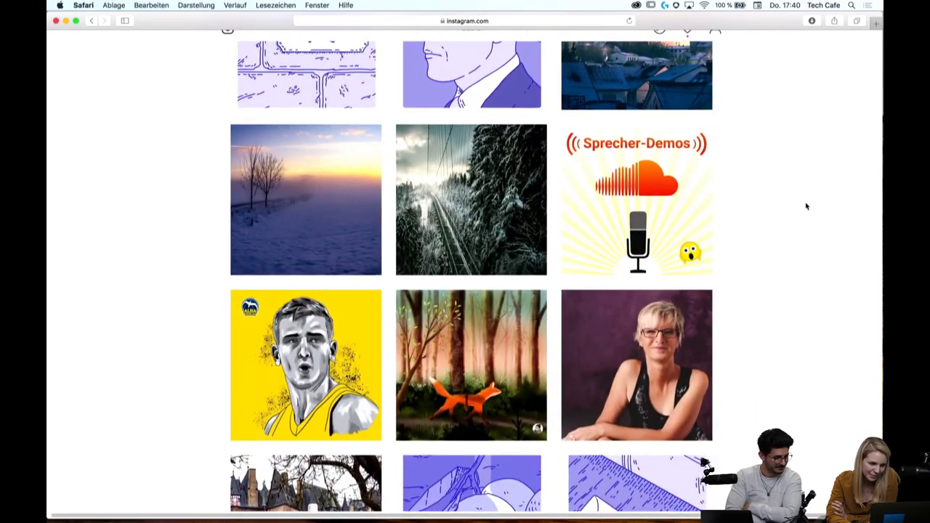
pyautogui.click(542, 171)
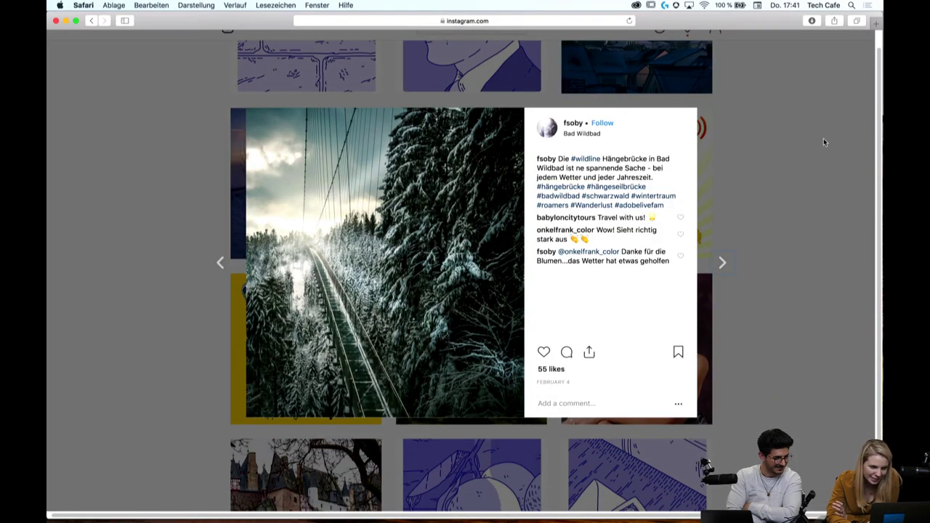
# Close the bridge post and scroll down to the foggy road thumbnail
pyautogui.click(785, 175)
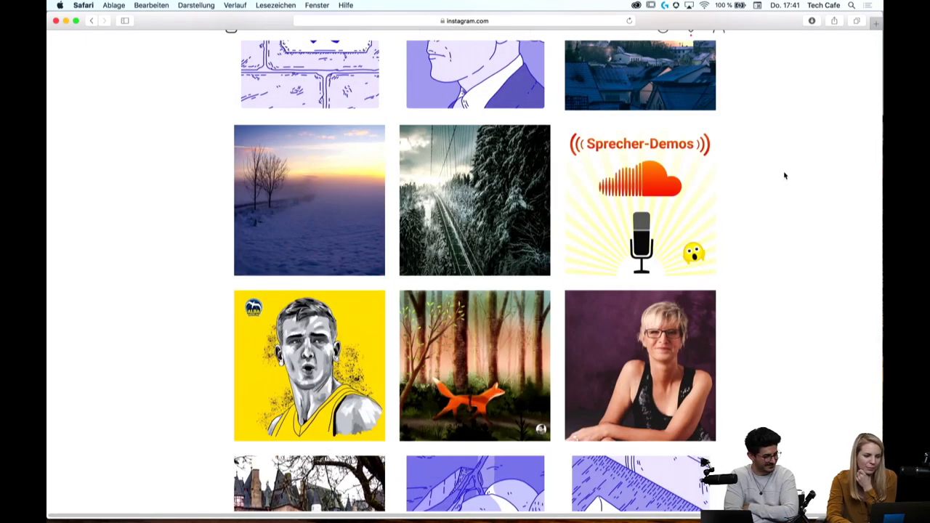
pyautogui.scroll(-2, 785, 176)
pyautogui.scroll(1, 785, 175)
pyautogui.scroll(-2, 785, 175)
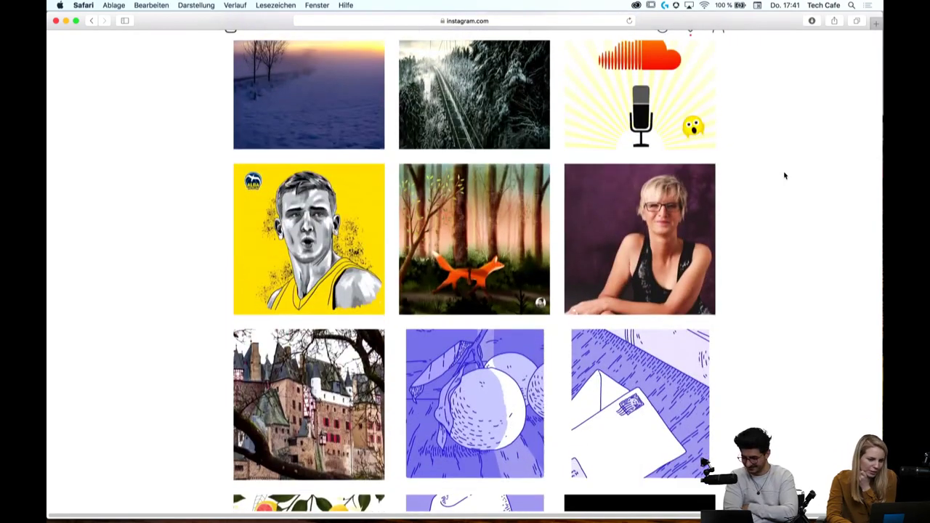
pyautogui.scroll(-2, 785, 175)
pyautogui.scroll(-3, 785, 176)
pyautogui.scroll(-3, 785, 175)
pyautogui.scroll(-3, 784, 175)
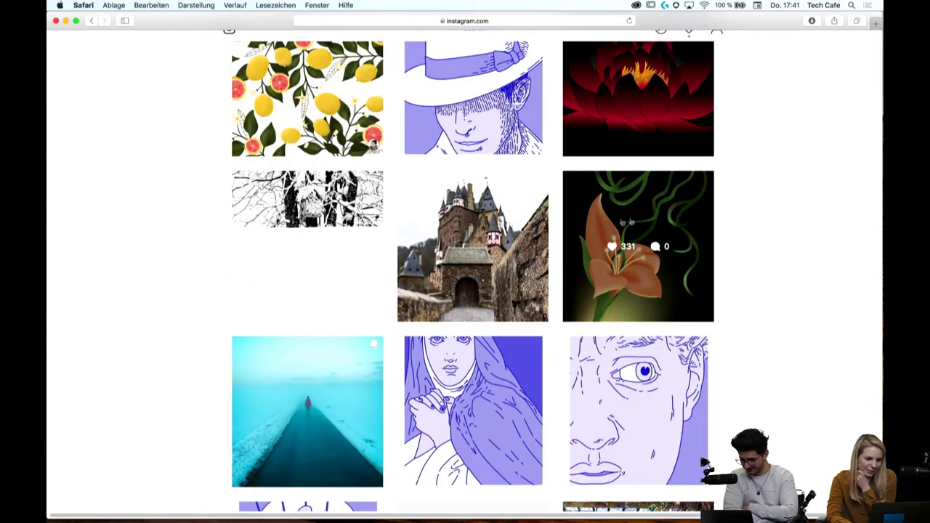
pyautogui.scroll(-2, 716, 218)
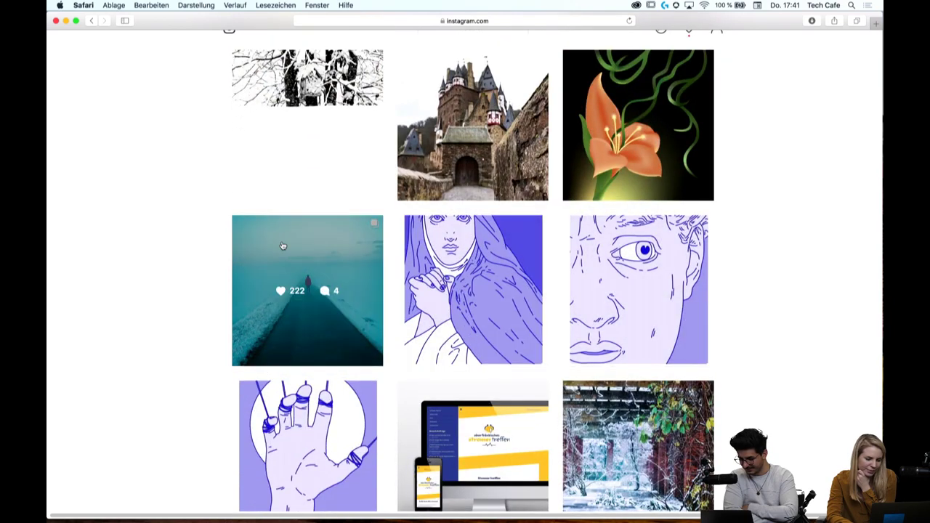
# View both photos of the foggy road post, then close it
pyautogui.click(283, 245)
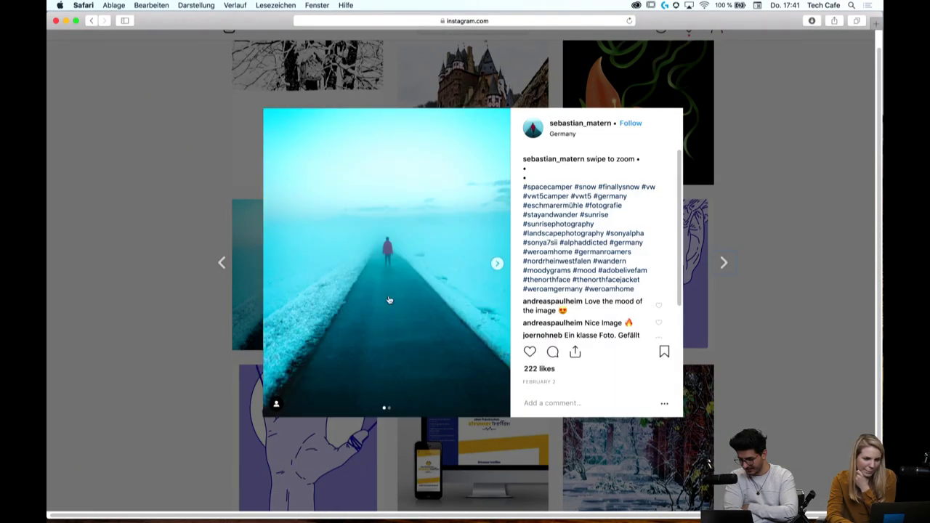
pyautogui.click(497, 265)
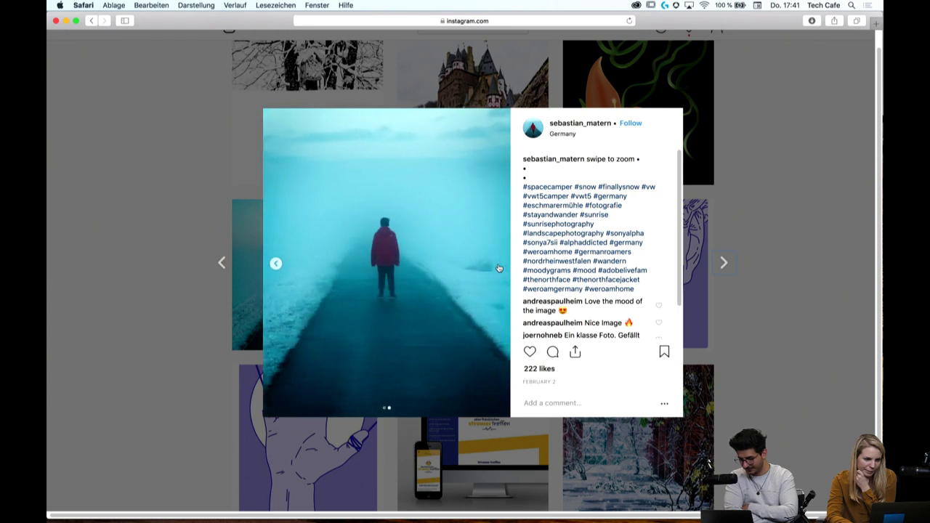
pyautogui.click(277, 264)
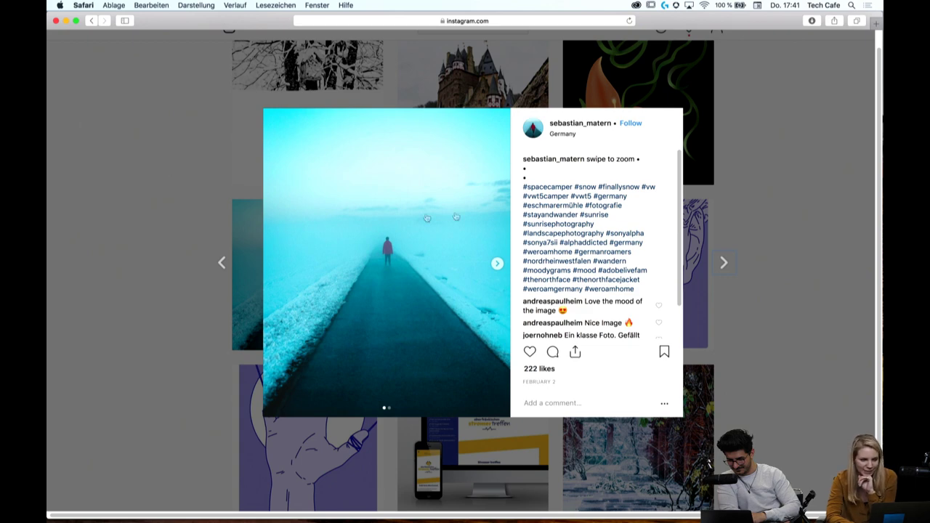
pyautogui.click(497, 264)
pyautogui.click(811, 210)
# Scroll down to the snowy mountain sunset post, view it (139 likes), and close it
pyautogui.scroll(-5, 813, 214)
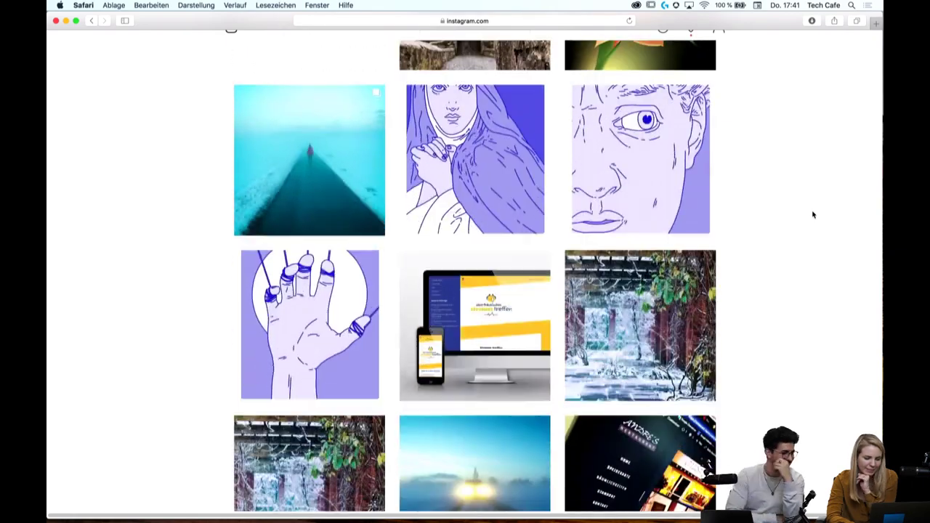
pyautogui.scroll(-3, 814, 214)
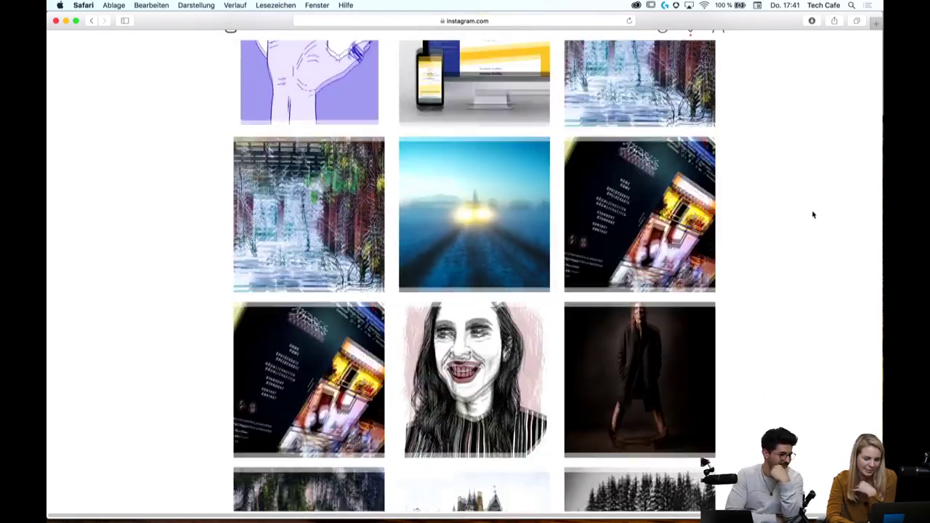
pyautogui.scroll(-5, 813, 214)
pyautogui.scroll(-3, 813, 215)
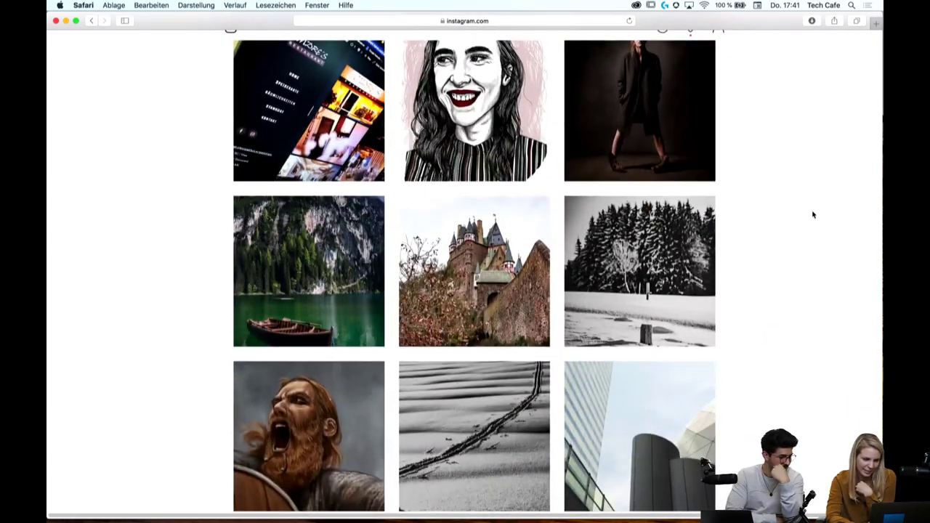
pyautogui.scroll(-4, 813, 215)
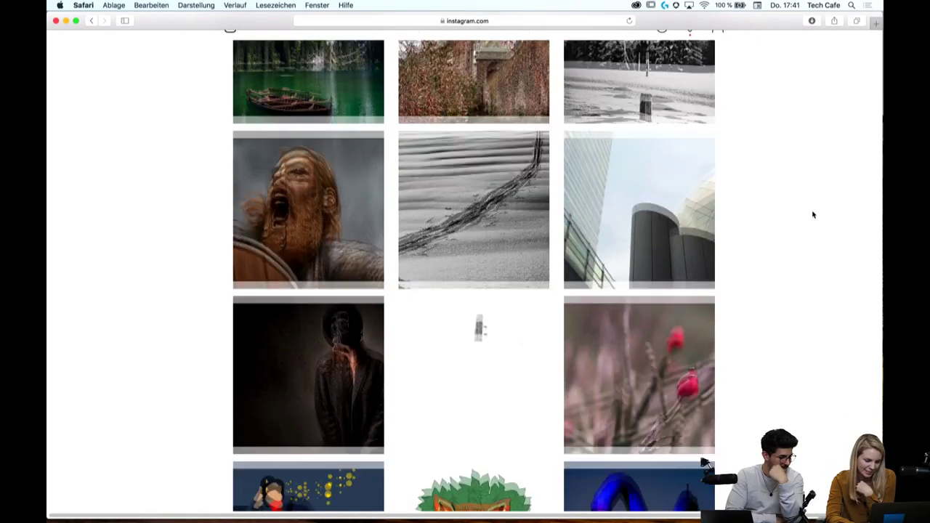
pyautogui.scroll(-5, 813, 214)
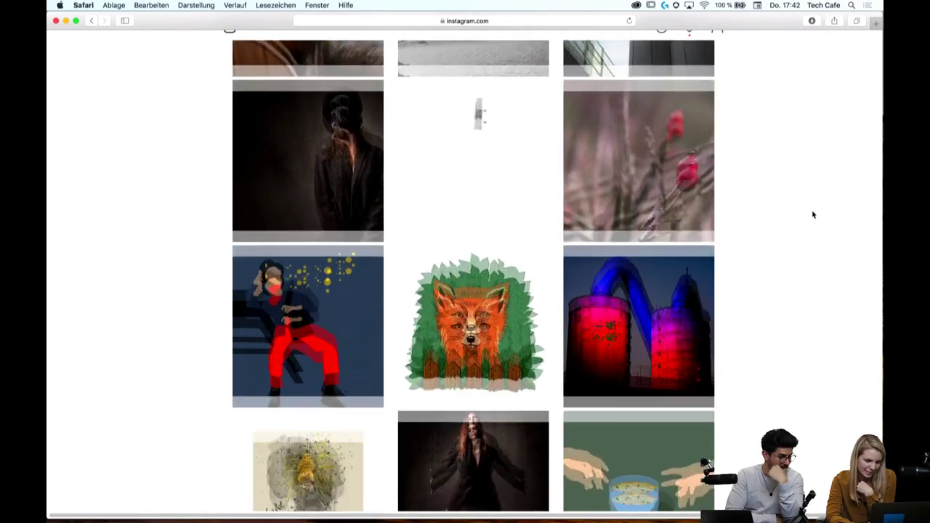
pyautogui.scroll(-2, 813, 214)
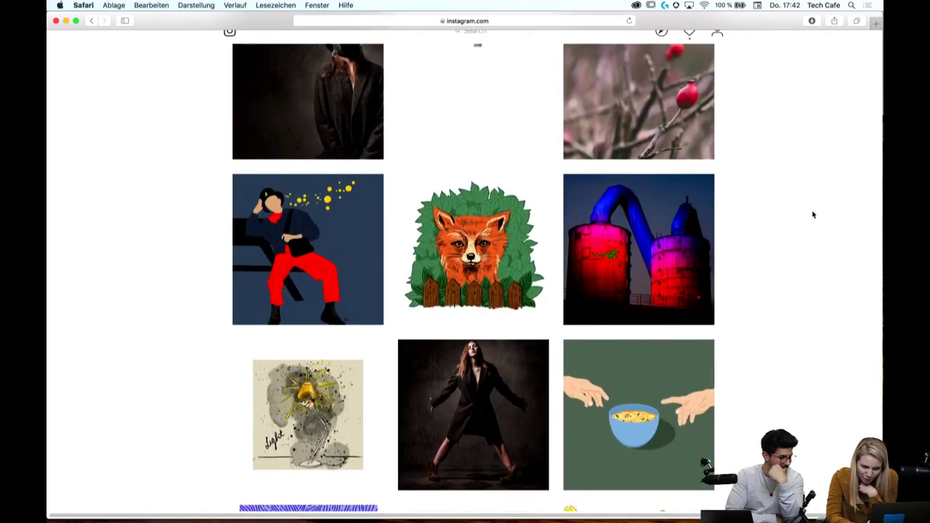
pyautogui.scroll(-2, 813, 214)
pyautogui.scroll(-3, 813, 214)
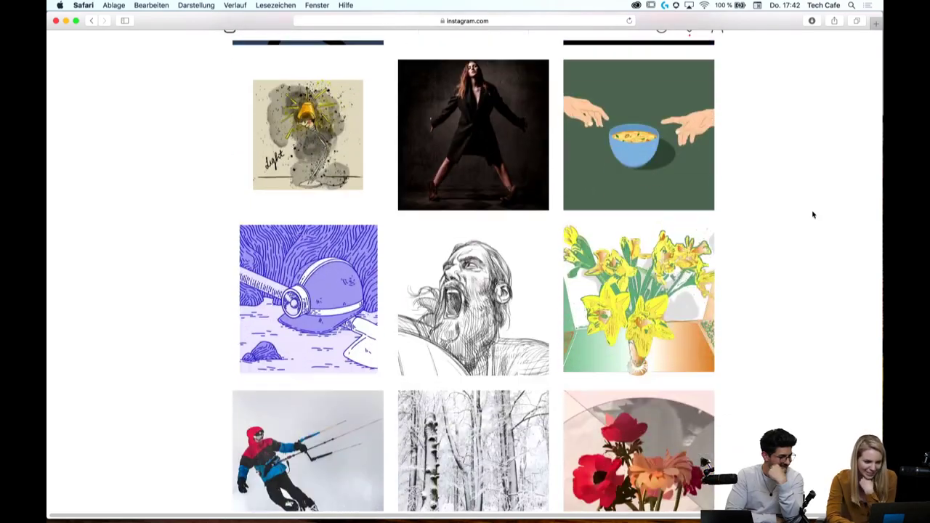
pyautogui.scroll(-3, 813, 215)
pyautogui.scroll(-3, 813, 214)
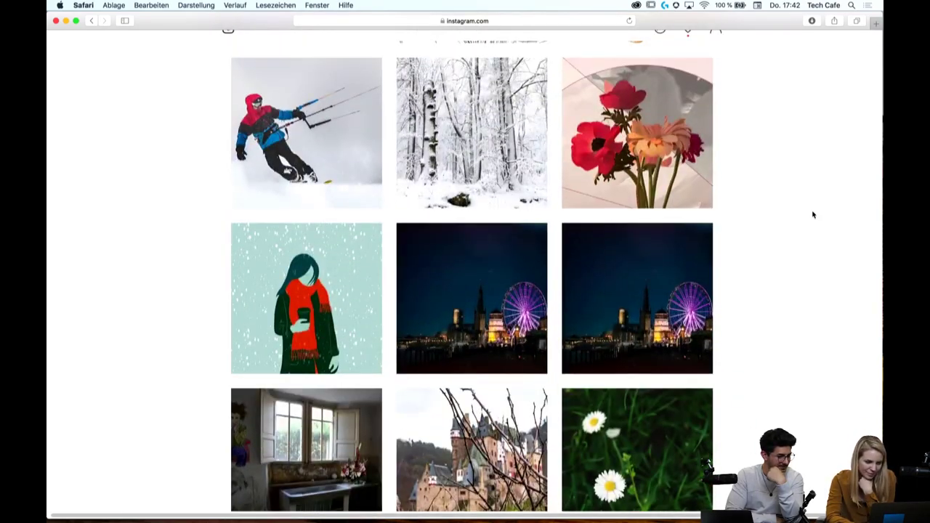
pyautogui.scroll(-3, 813, 214)
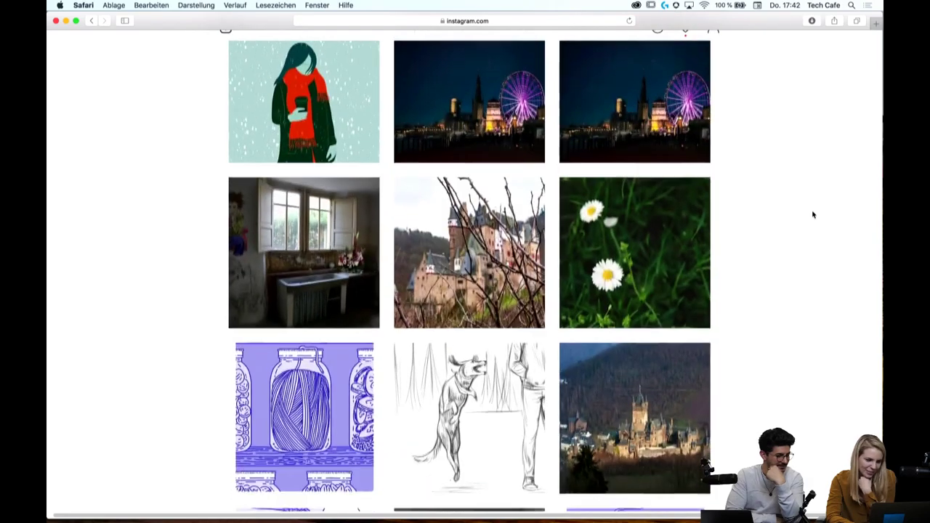
pyautogui.scroll(-3, 813, 215)
pyautogui.scroll(-2, 813, 214)
pyautogui.scroll(-3, 813, 214)
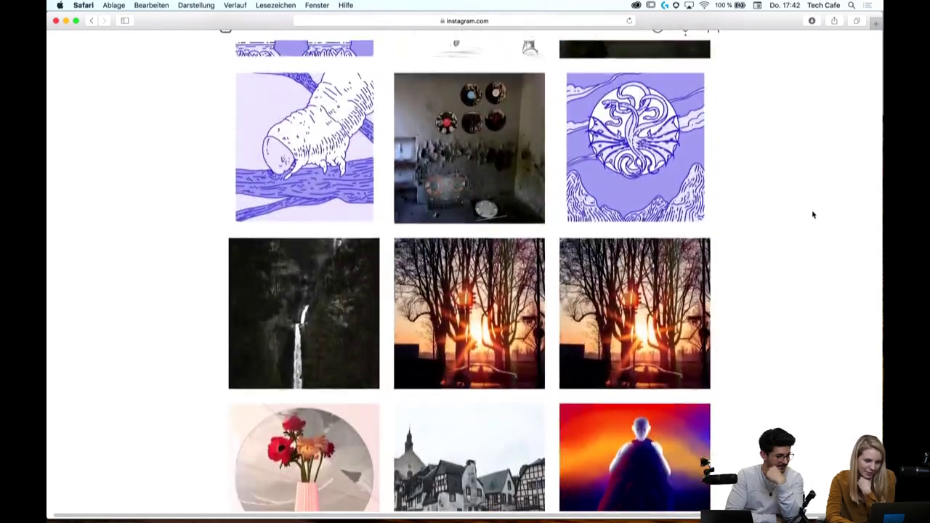
pyautogui.scroll(-1, 813, 215)
pyautogui.scroll(-2, 813, 214)
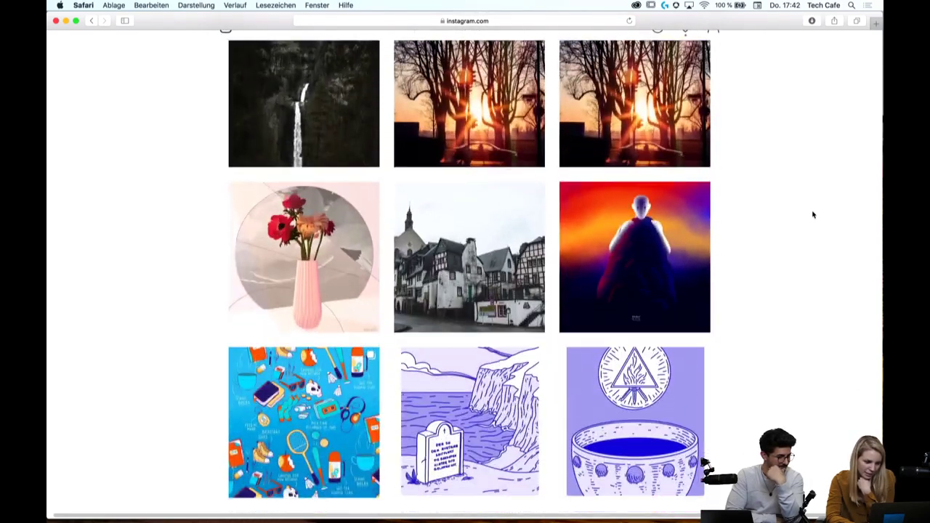
pyautogui.scroll(-2, 813, 215)
pyautogui.scroll(-2, 813, 214)
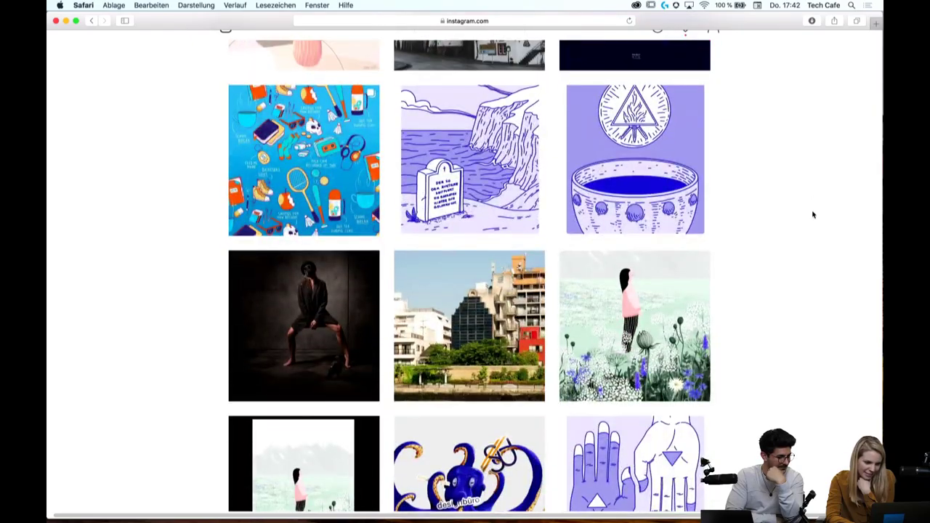
pyautogui.scroll(-2, 813, 214)
pyautogui.scroll(-1, 813, 214)
pyautogui.scroll(-2, 813, 215)
pyautogui.scroll(-2, 813, 215)
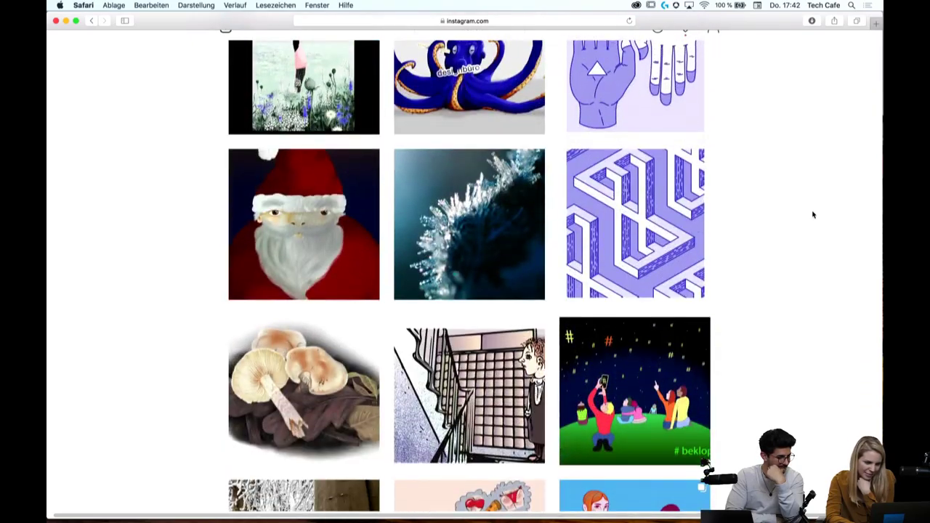
pyautogui.scroll(-2, 813, 214)
pyautogui.scroll(-2, 813, 215)
pyautogui.scroll(-1, 813, 215)
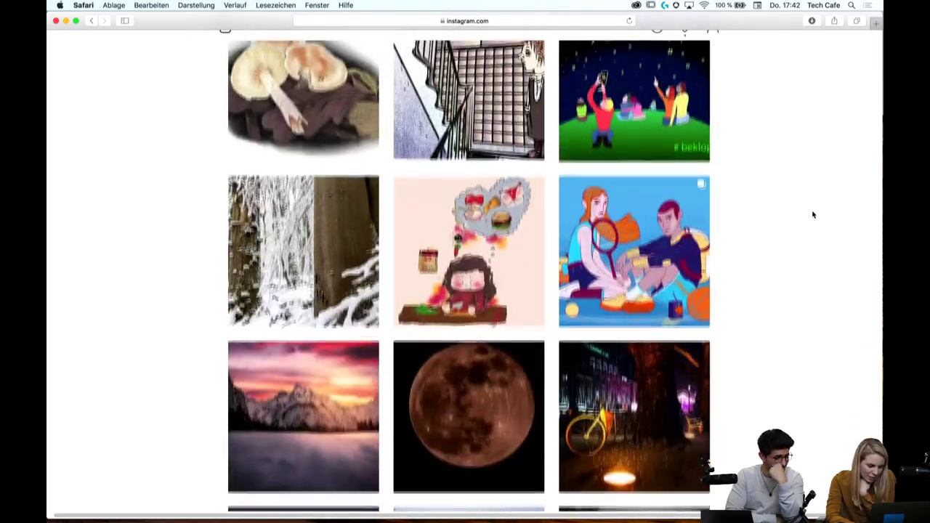
pyautogui.scroll(-1, 813, 215)
pyautogui.scroll(-1, 813, 214)
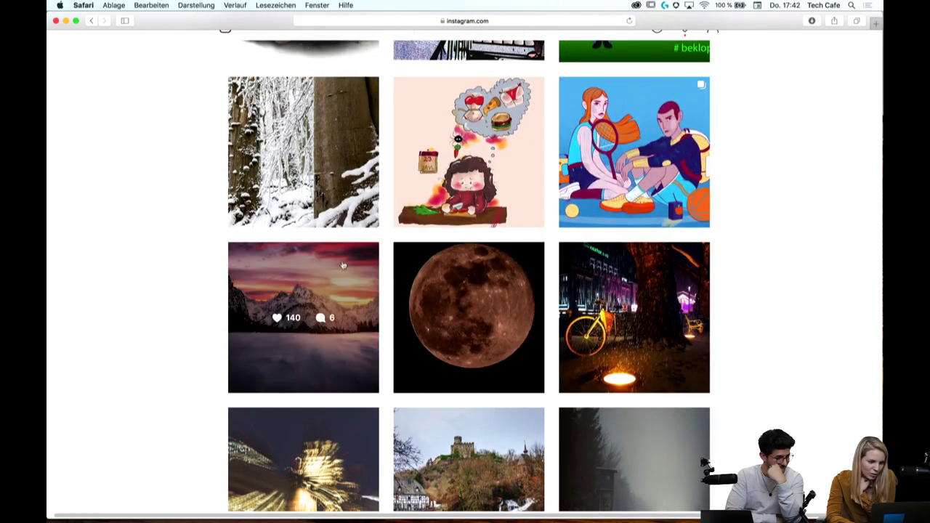
pyautogui.click(339, 275)
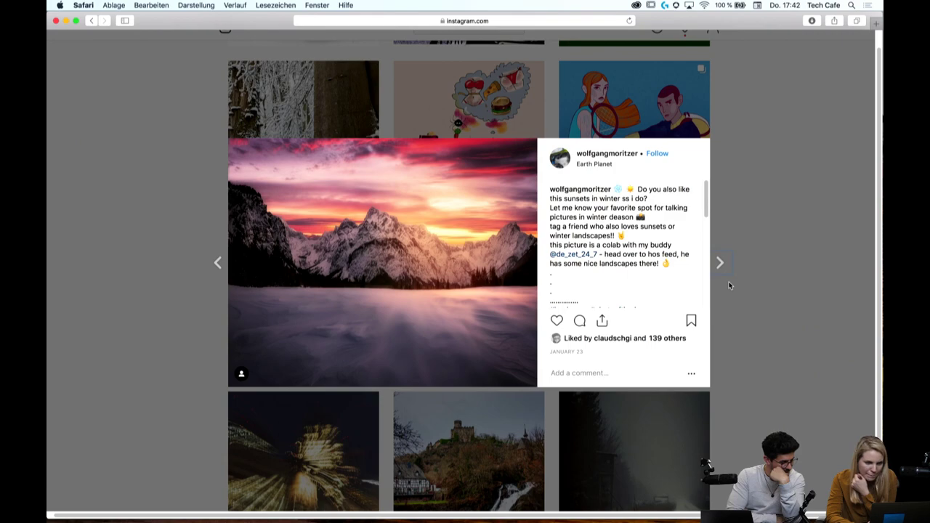
pyautogui.click(730, 286)
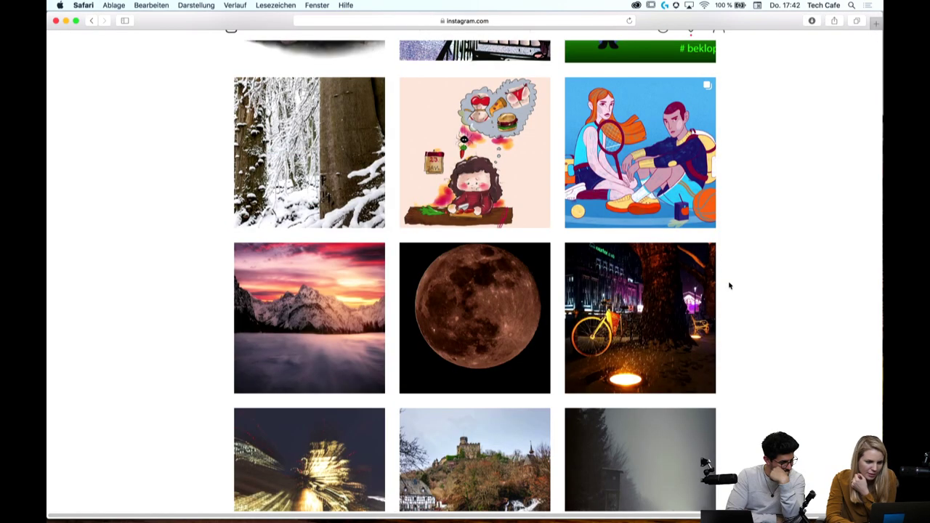
# Scroll down the #adobelivefam grid, then view and close the snowy mountain peak post
pyautogui.scroll(-3, 730, 285)
pyautogui.scroll(-6, 730, 286)
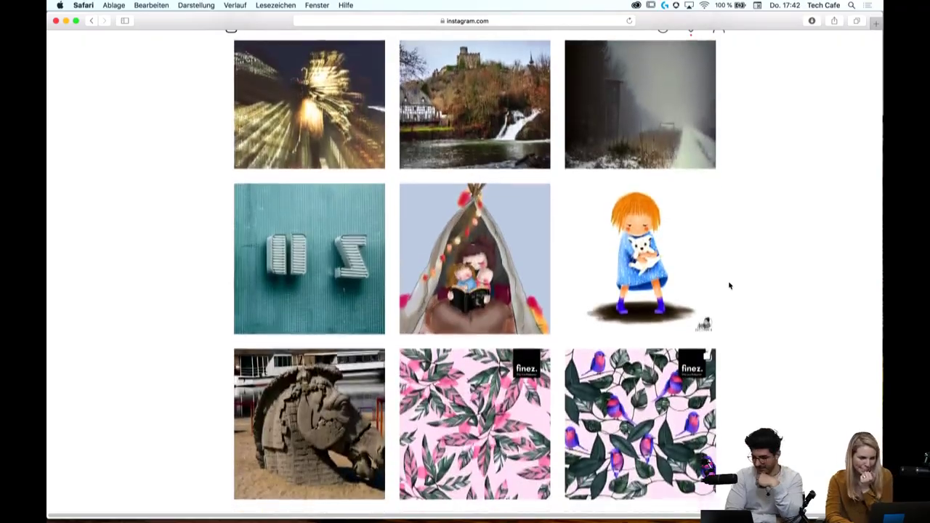
pyautogui.scroll(-2, 730, 286)
pyautogui.scroll(-3, 730, 285)
pyautogui.scroll(-2, 729, 286)
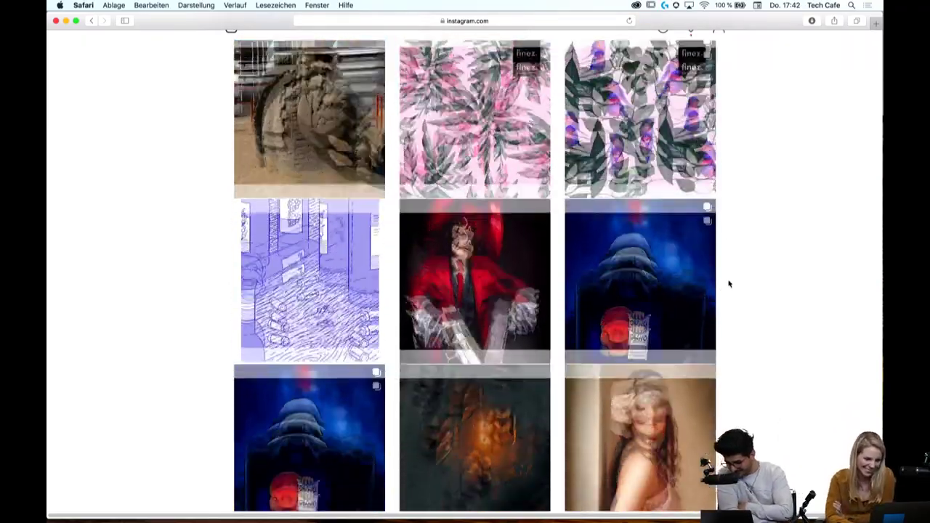
pyautogui.scroll(-3, 728, 282)
pyautogui.scroll(-4, 727, 281)
pyautogui.scroll(-4, 764, 308)
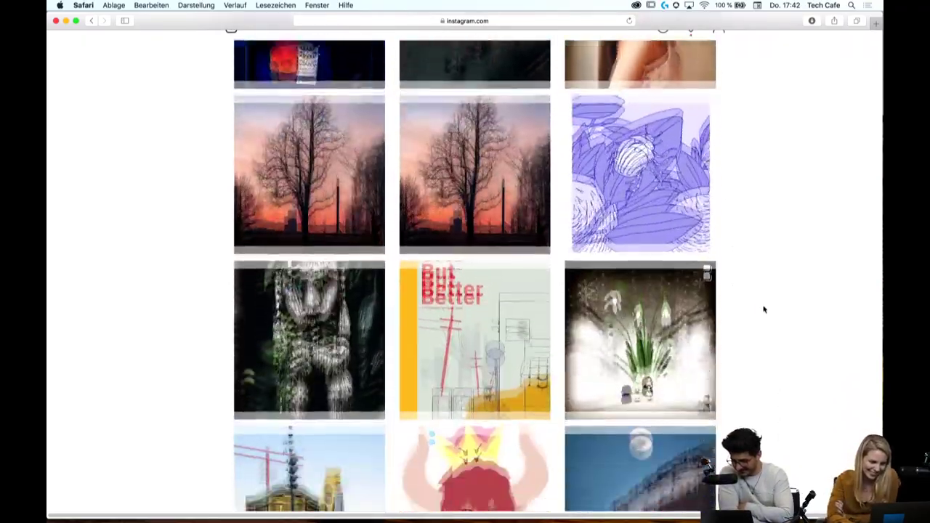
pyautogui.scroll(-5, 764, 310)
pyautogui.scroll(-3, 764, 309)
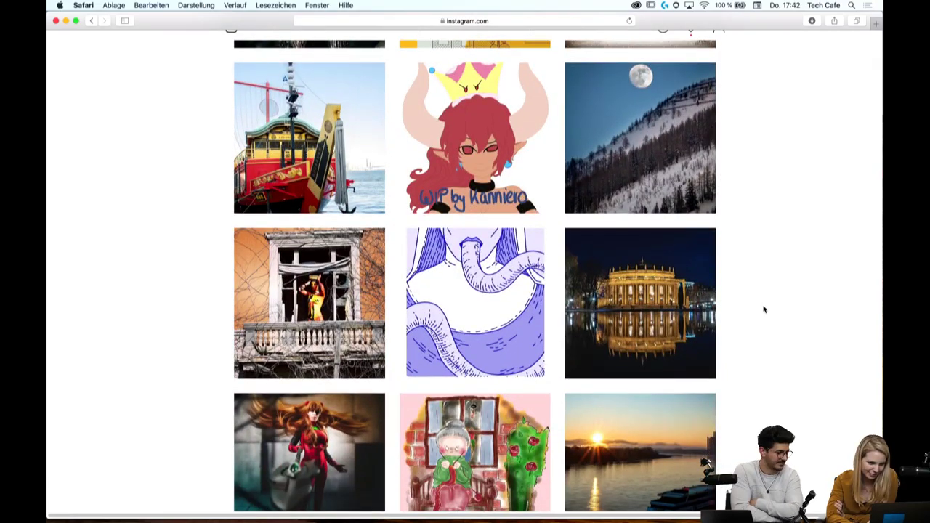
pyautogui.scroll(-4, 764, 310)
pyautogui.scroll(-2, 764, 310)
pyautogui.scroll(-3, 764, 309)
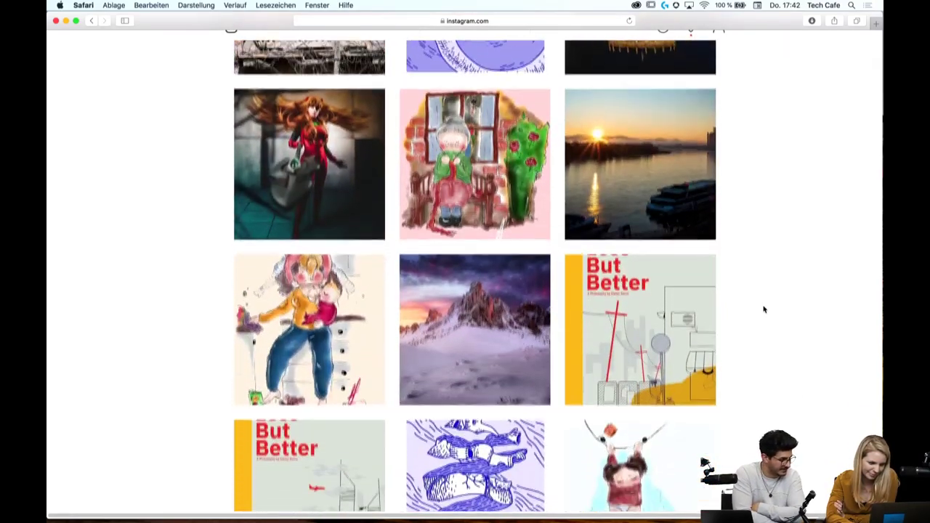
pyautogui.scroll(-3, 764, 310)
pyautogui.scroll(-1, 764, 308)
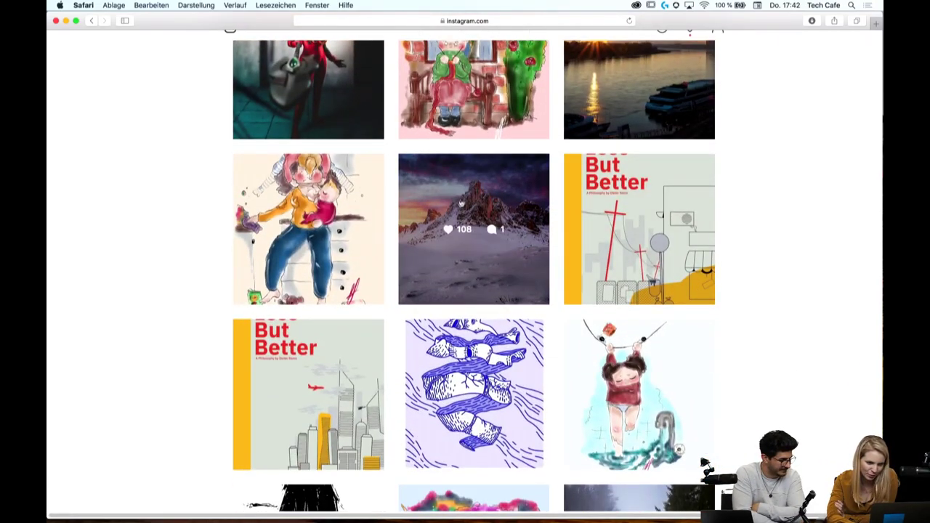
pyautogui.click(460, 203)
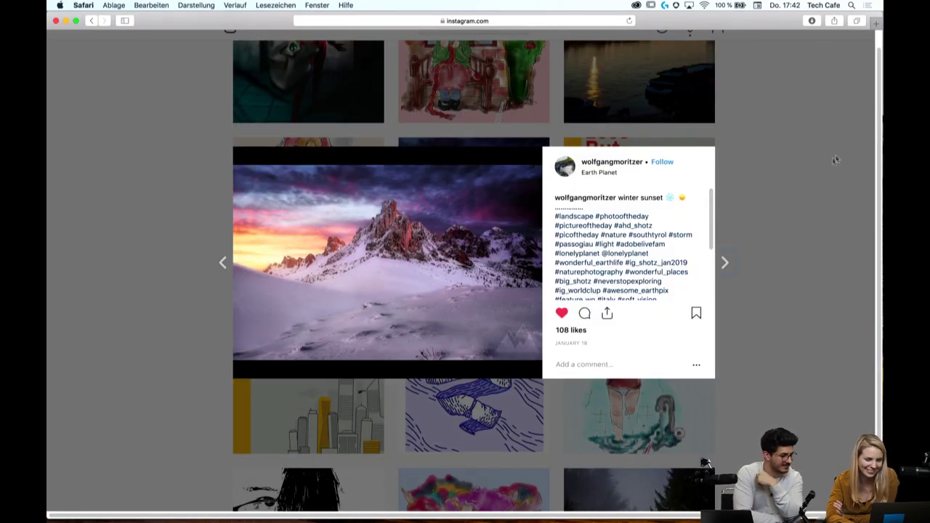
pyautogui.click(796, 185)
# Scroll further, then view and close the foggy forest road photo post
pyautogui.scroll(-5, 796, 185)
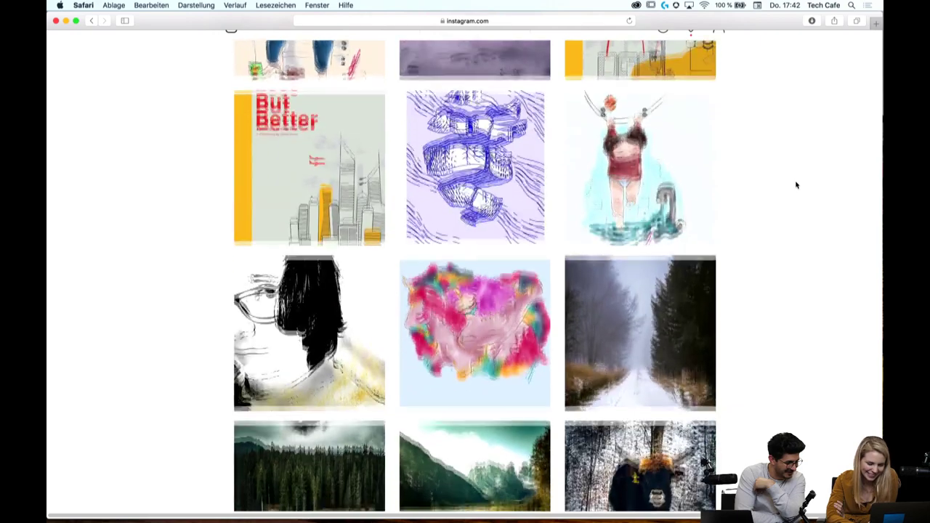
pyautogui.scroll(-3, 796, 184)
pyautogui.scroll(-2, 796, 185)
pyautogui.scroll(-1, 796, 185)
pyautogui.scroll(-1, 796, 185)
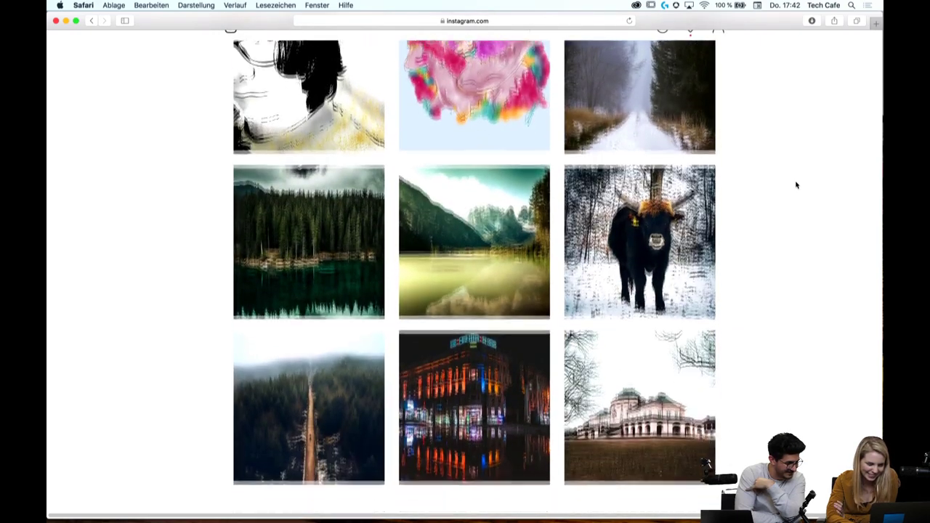
pyautogui.scroll(-2, 796, 185)
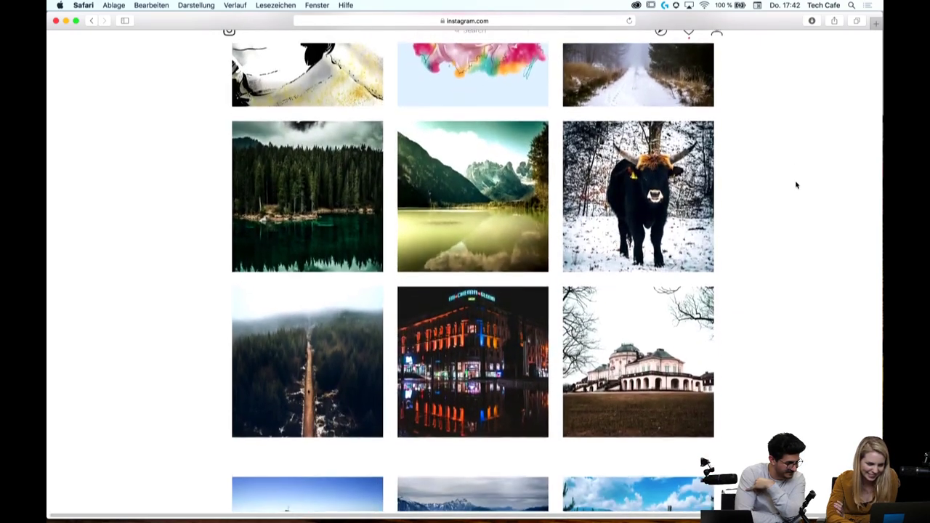
pyautogui.click(367, 320)
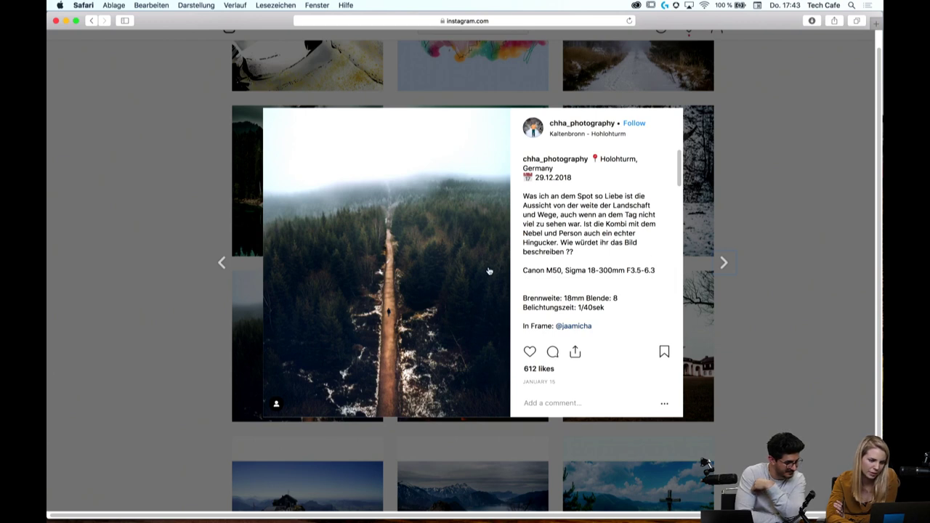
pyautogui.click(775, 274)
# View and close the Dürrensee Dolomites lake post with 20 likes
pyautogui.scroll(-5, 775, 274)
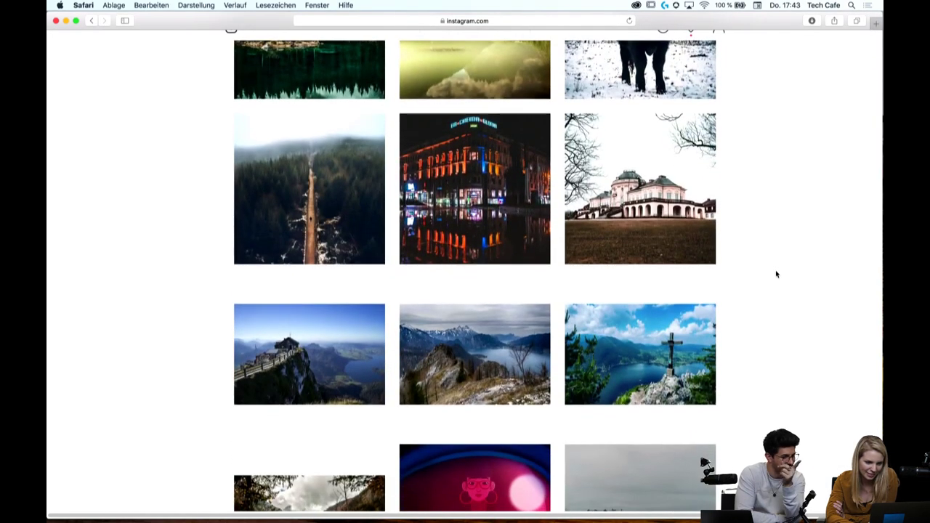
pyautogui.scroll(3, 775, 274)
pyautogui.scroll(2, 775, 274)
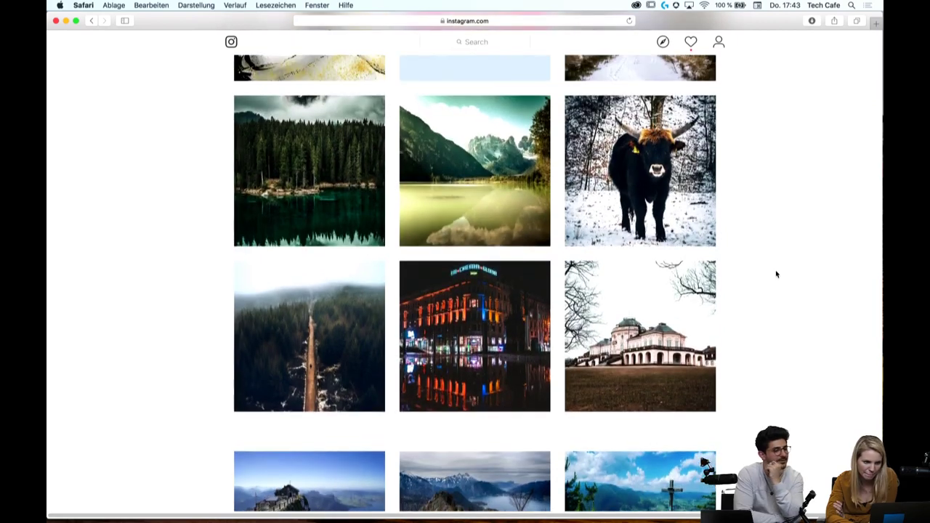
pyautogui.click(437, 212)
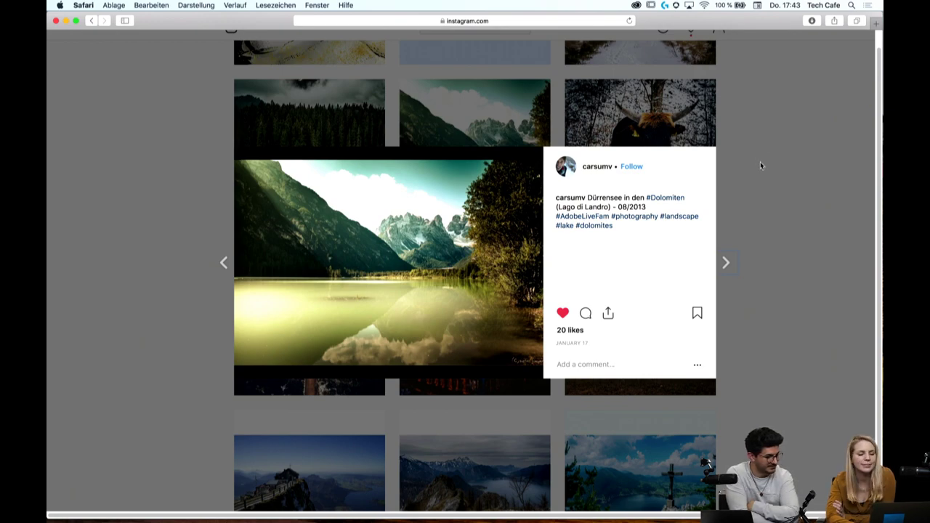
pyautogui.click(781, 200)
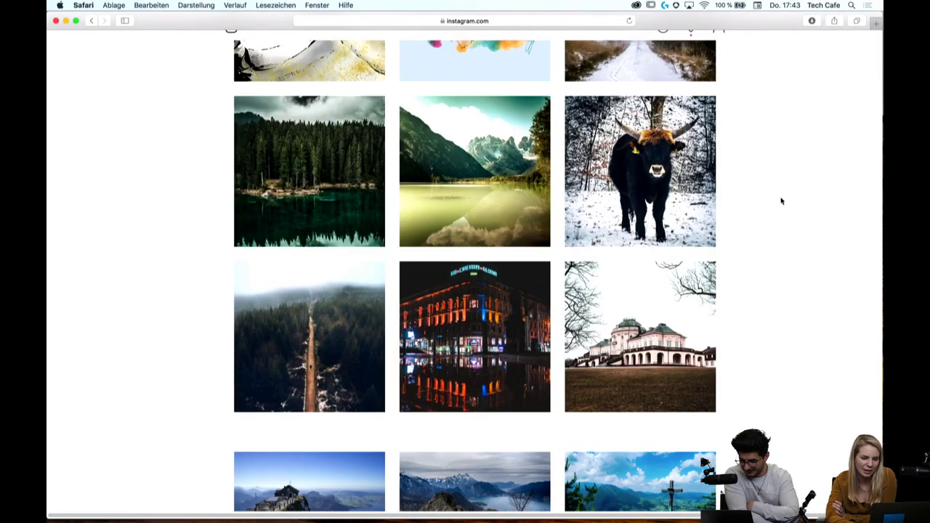
# Scroll down to the sunset, desk-setup and illustration posts
pyautogui.scroll(-5, 782, 201)
pyautogui.scroll(-3, 782, 201)
pyautogui.scroll(-4, 782, 201)
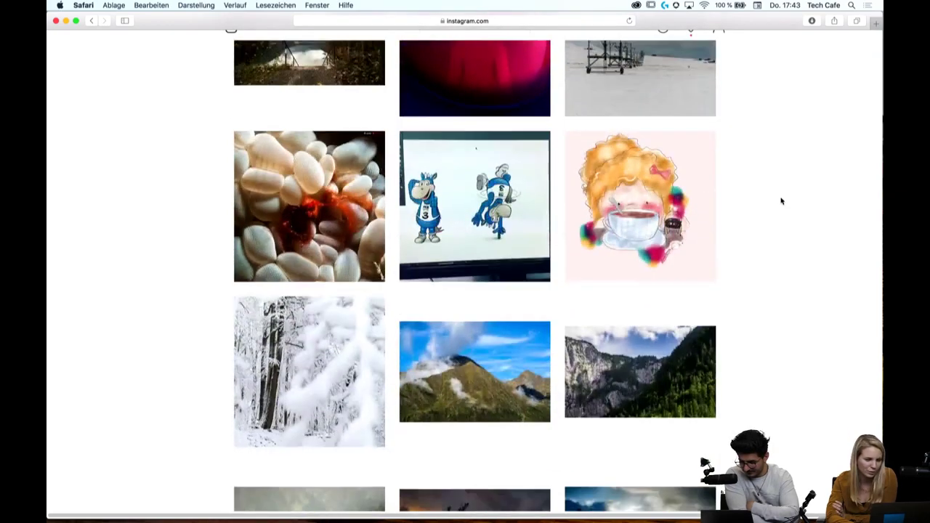
pyautogui.scroll(1, 782, 201)
pyautogui.scroll(-3, 782, 202)
pyautogui.scroll(-2, 782, 202)
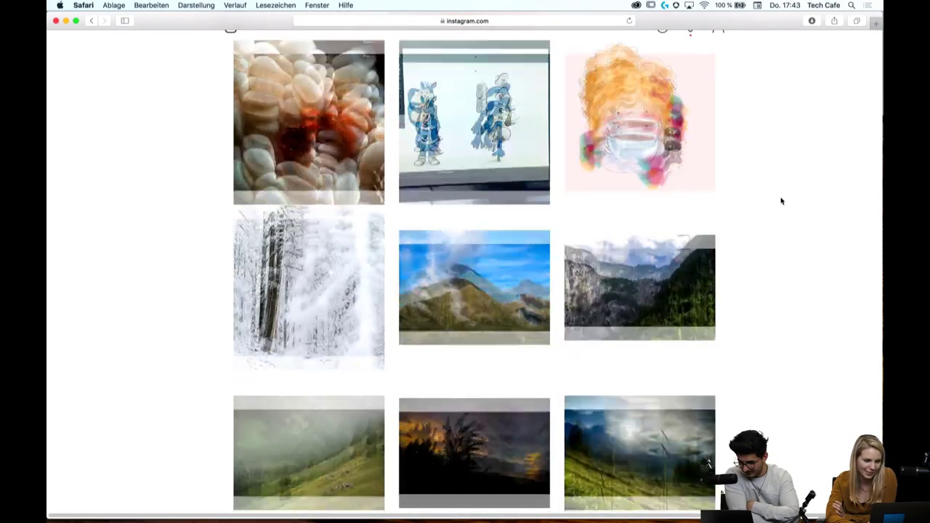
pyautogui.scroll(-3, 782, 201)
pyautogui.scroll(-2, 781, 201)
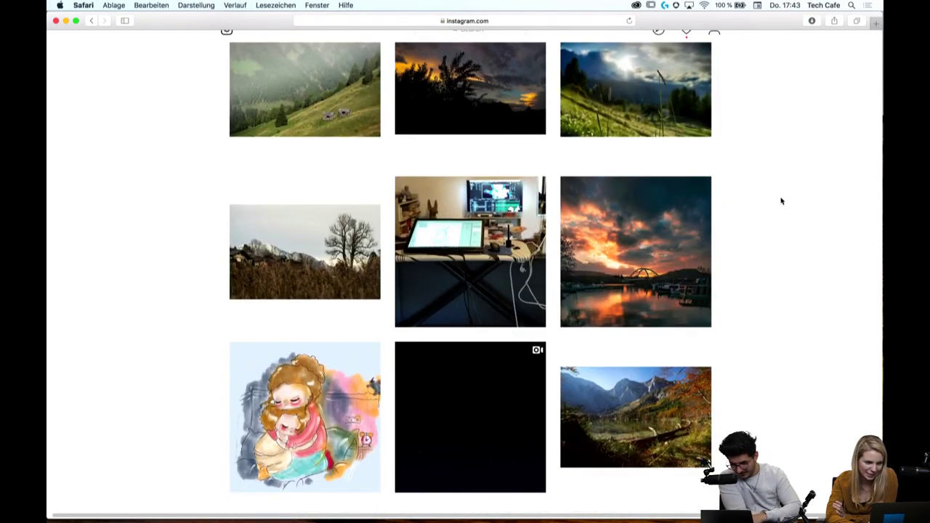
# View and close the Wallersee misty lake-and-bench post with 133 likes
pyautogui.scroll(-3, 782, 201)
pyautogui.scroll(-3, 782, 201)
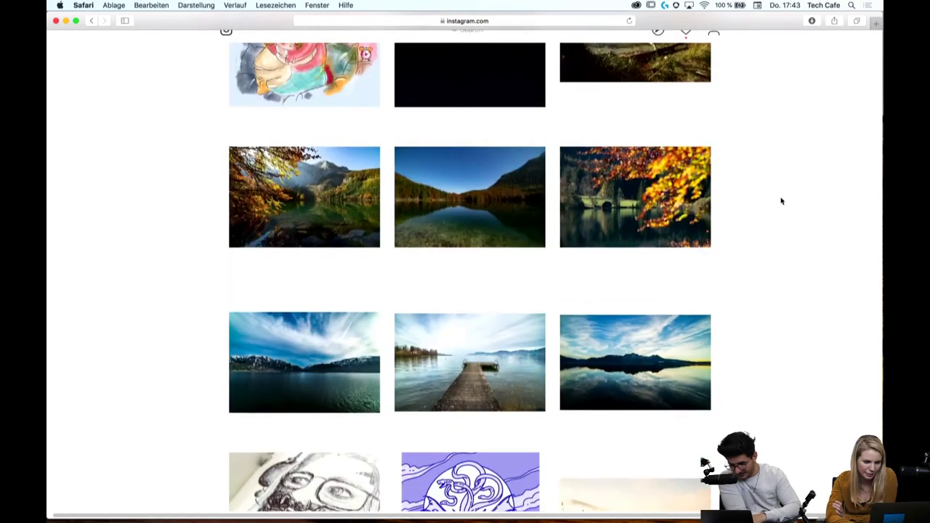
pyautogui.scroll(-3, 782, 202)
pyautogui.scroll(-2, 782, 201)
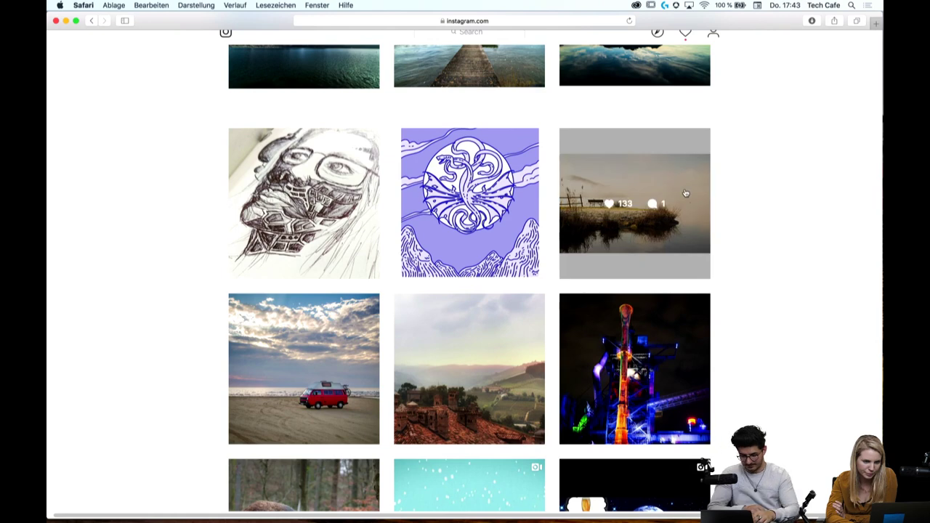
pyautogui.click(685, 193)
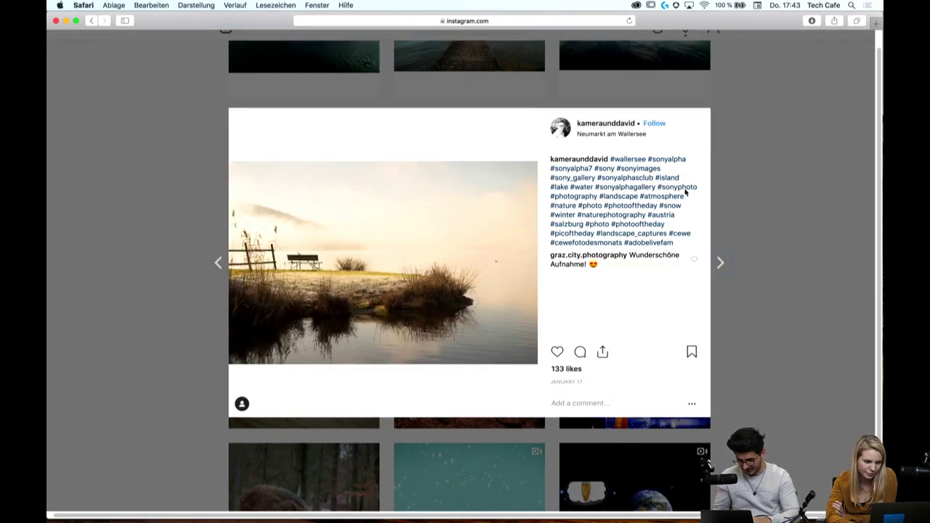
pyautogui.click(792, 206)
# Scroll down to the horse, IRAN book cover and Pixel-Schnippse posts
pyautogui.scroll(-2, 792, 207)
pyautogui.scroll(-1, 793, 207)
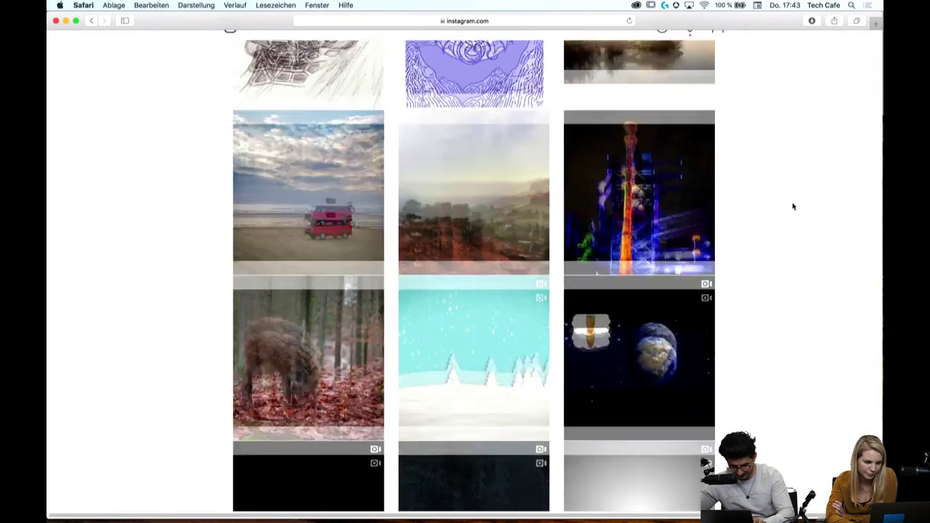
pyautogui.scroll(-2, 793, 207)
pyautogui.scroll(-2, 793, 206)
pyautogui.scroll(-2, 792, 206)
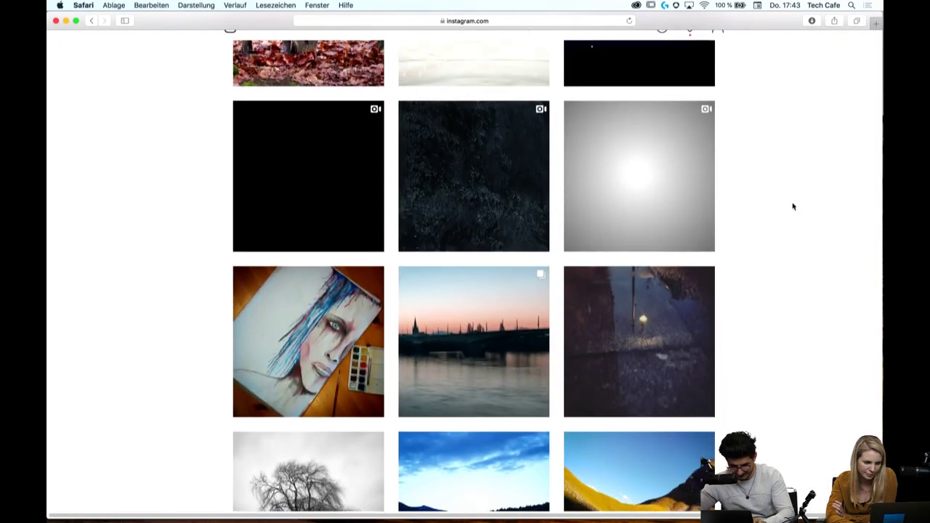
pyautogui.scroll(-2, 792, 206)
pyautogui.scroll(-2, 793, 206)
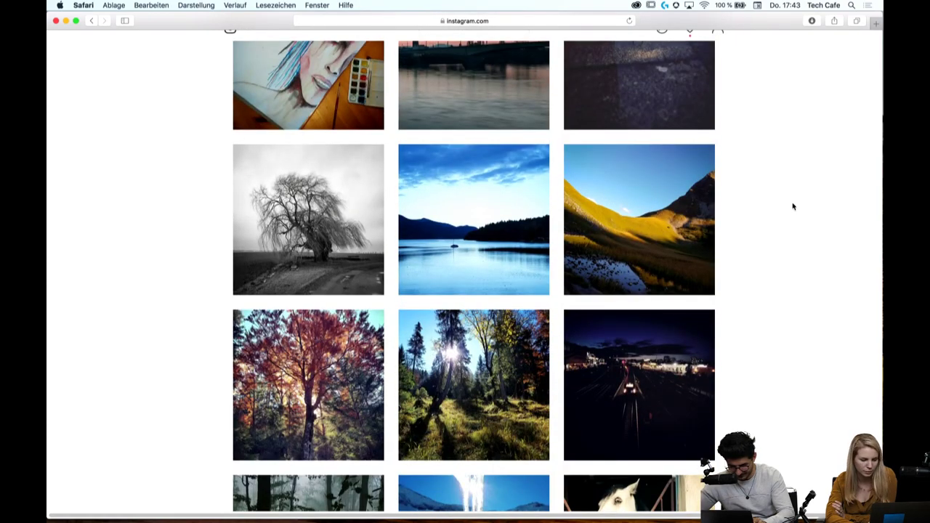
pyautogui.scroll(-2, 793, 206)
pyautogui.scroll(-2, 793, 207)
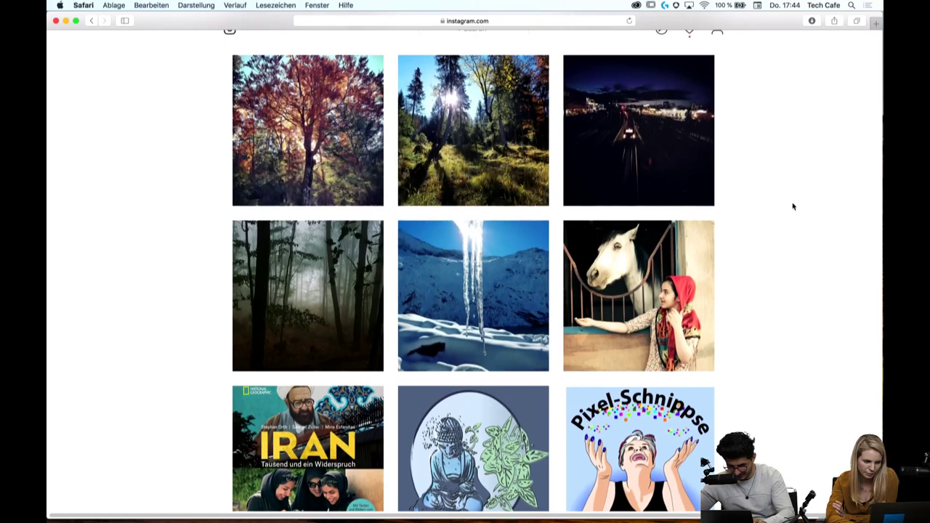
pyautogui.click(291, 258)
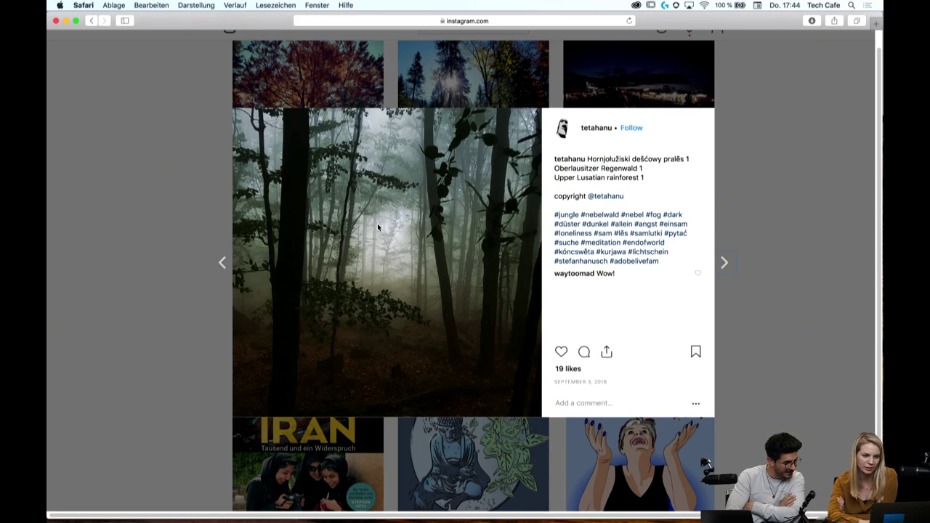
pyautogui.click(796, 232)
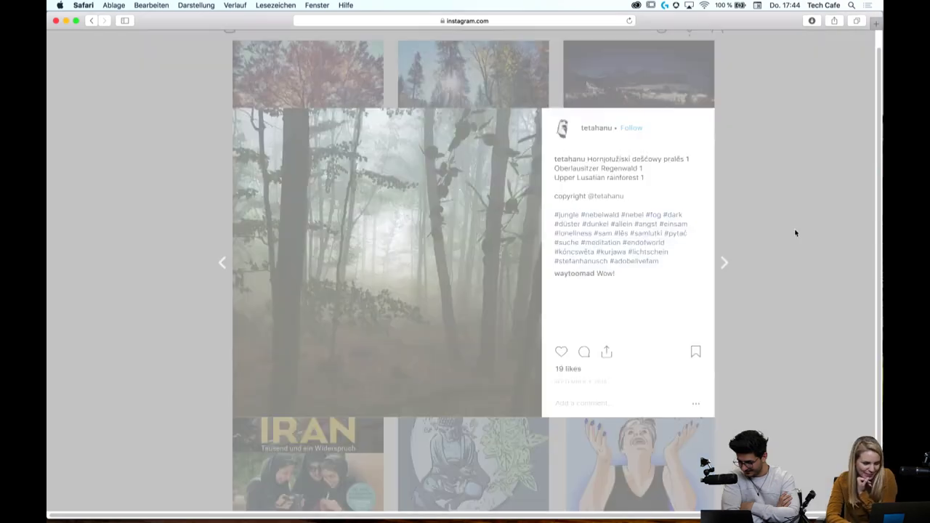
# Scroll down the hashtag grid, then view and close the red-haired cosplay post
pyautogui.scroll(-5, 796, 232)
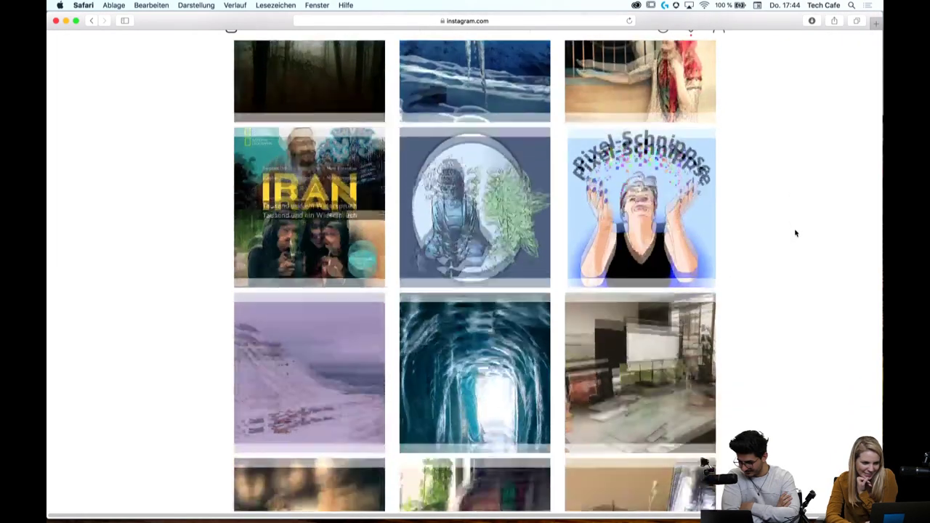
pyautogui.scroll(-3, 796, 233)
pyautogui.scroll(-2, 796, 232)
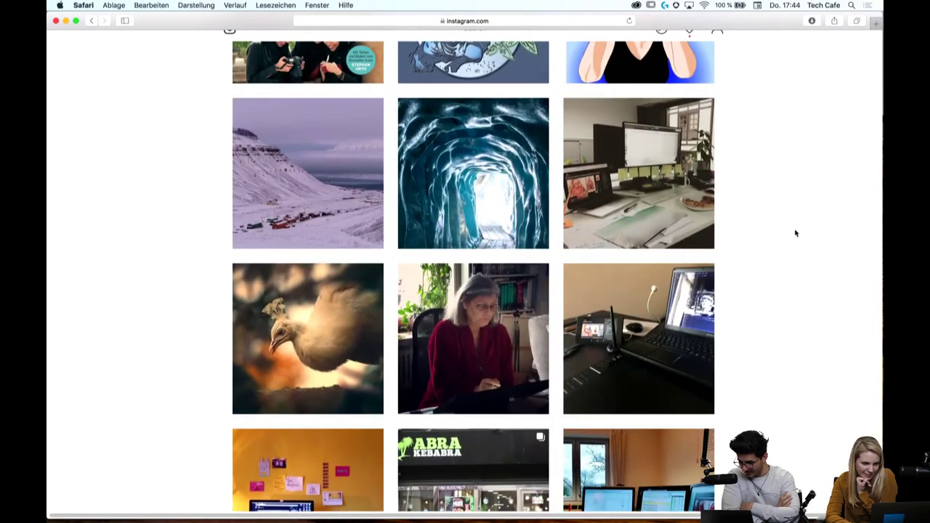
pyautogui.scroll(-3, 796, 232)
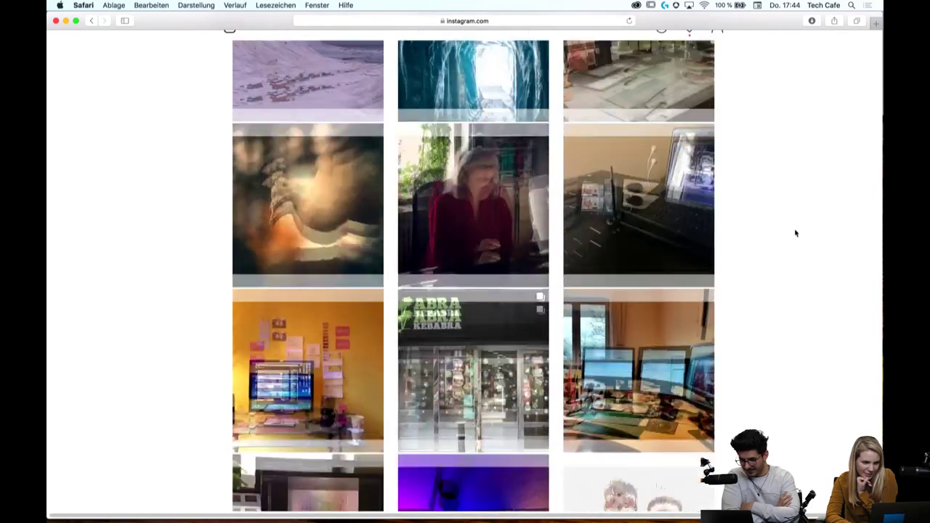
pyautogui.scroll(-1, 796, 233)
pyautogui.scroll(-3, 795, 233)
pyautogui.scroll(-3, 796, 233)
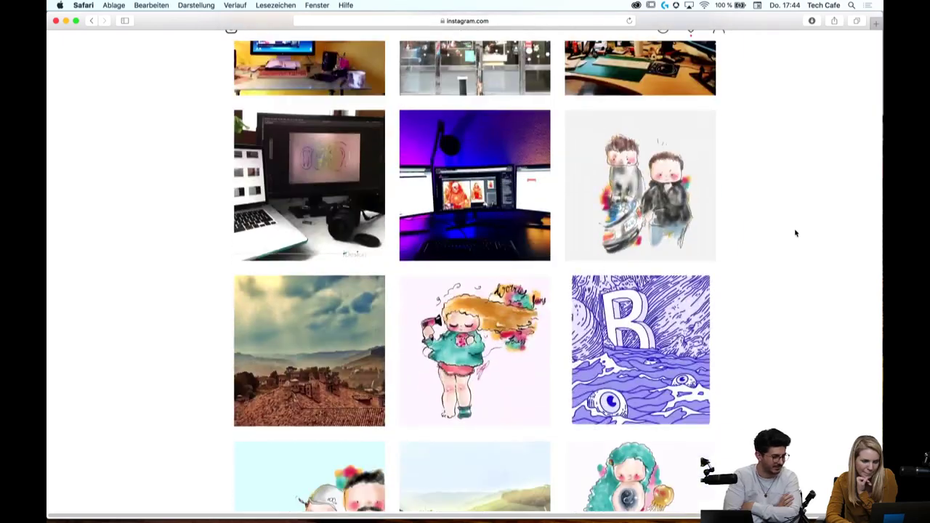
pyautogui.scroll(-3, 796, 233)
pyautogui.scroll(-3, 796, 233)
pyautogui.scroll(-2, 796, 233)
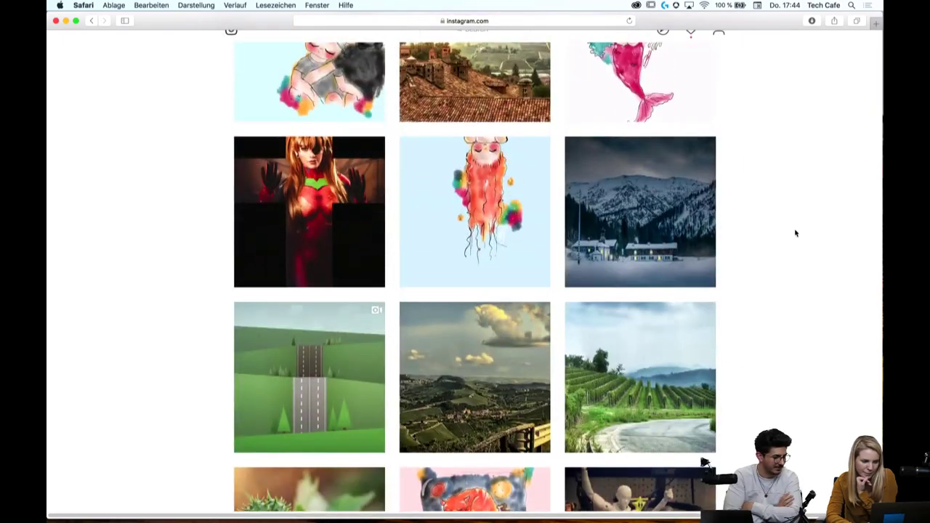
pyautogui.scroll(-1, 796, 232)
pyautogui.scroll(-2, 796, 232)
pyautogui.scroll(-2, 796, 232)
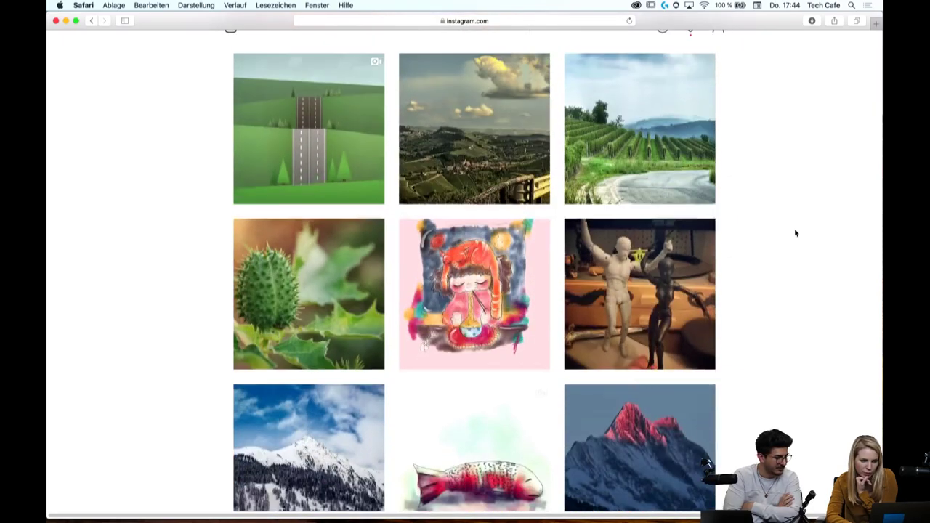
pyautogui.scroll(2, 795, 232)
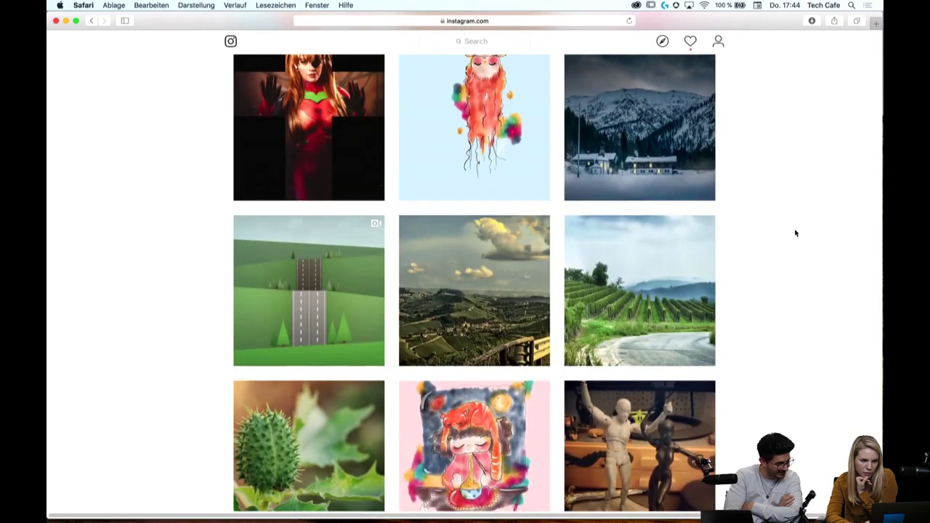
pyautogui.scroll(1, 796, 233)
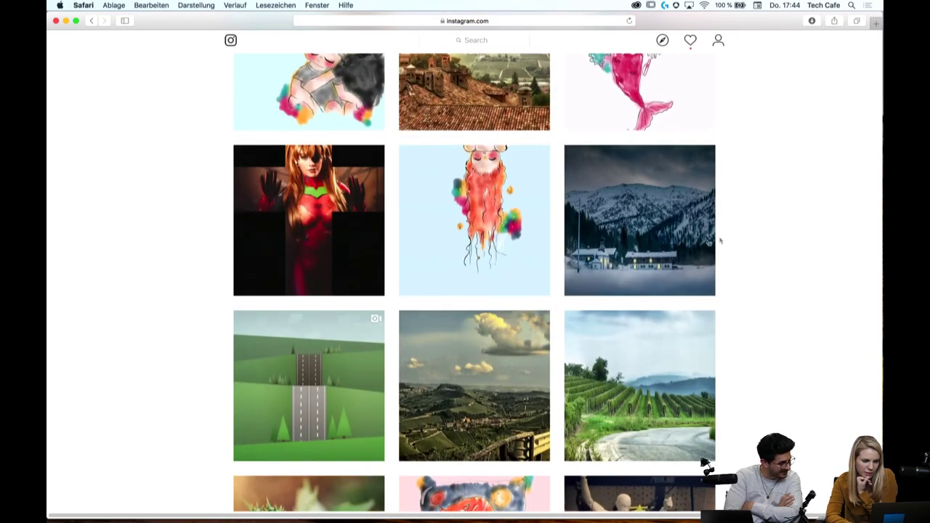
pyautogui.moveTo(309, 220)
pyautogui.click(365, 253)
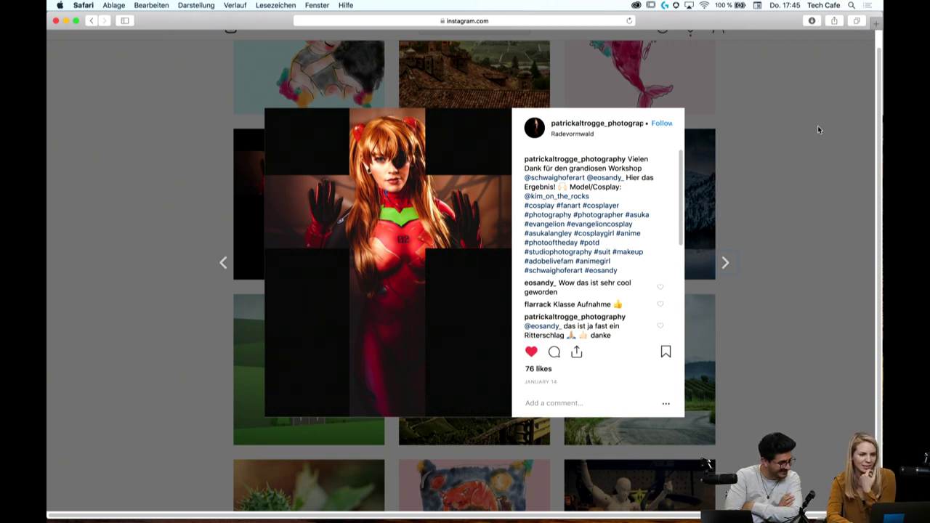
pyautogui.click(768, 149)
# Scroll far down to the concert-crowd, cowboy-hat portrait and camper-van sticker posts
pyautogui.scroll(-3, 768, 149)
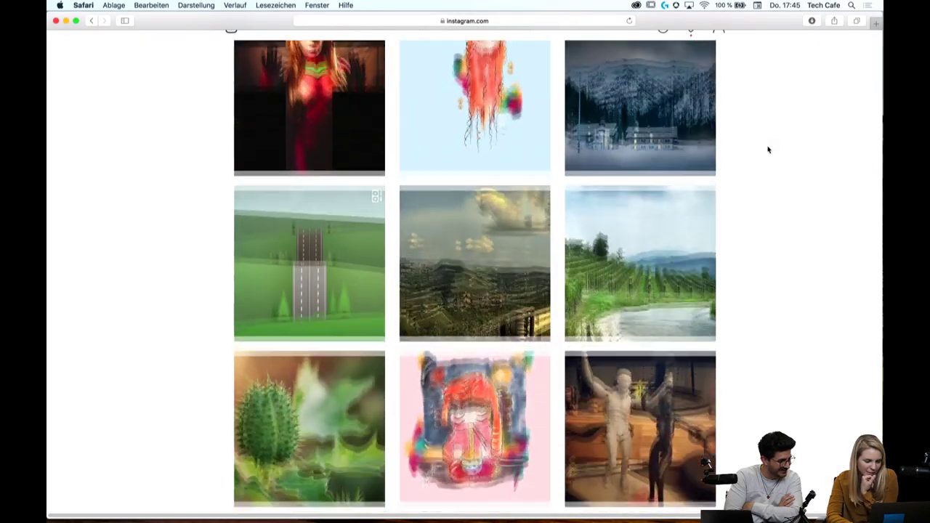
pyautogui.scroll(-3, 768, 149)
pyautogui.scroll(-3, 768, 149)
pyautogui.scroll(-3, 769, 149)
pyautogui.scroll(-2, 768, 149)
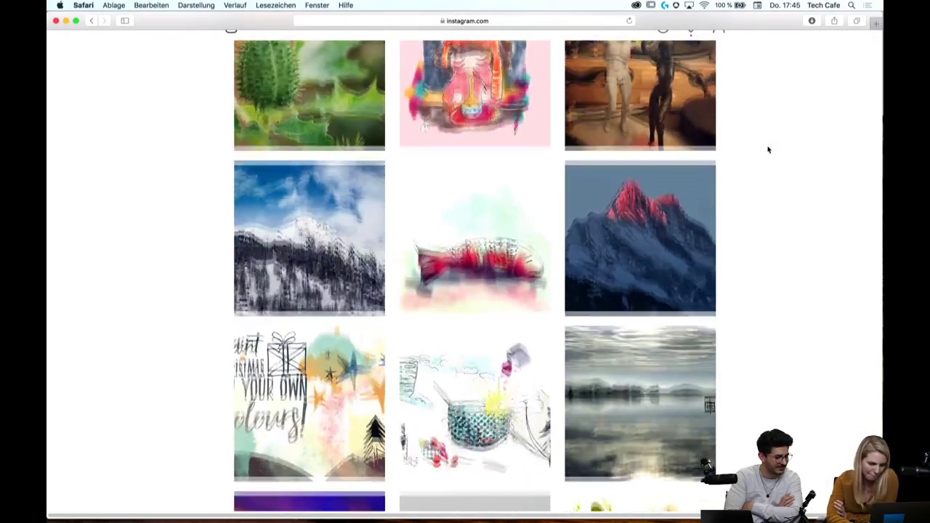
pyautogui.scroll(-3, 768, 148)
pyautogui.scroll(-3, 768, 149)
pyautogui.scroll(-3, 769, 149)
pyautogui.scroll(-2, 768, 149)
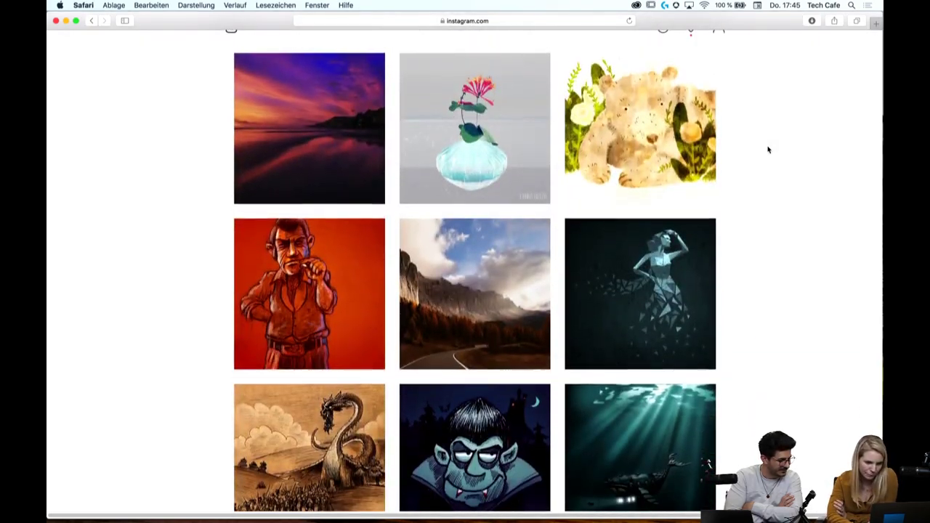
pyautogui.scroll(-3, 768, 149)
pyautogui.scroll(-1, 768, 149)
pyautogui.scroll(-5, 768, 149)
pyautogui.scroll(-3, 769, 148)
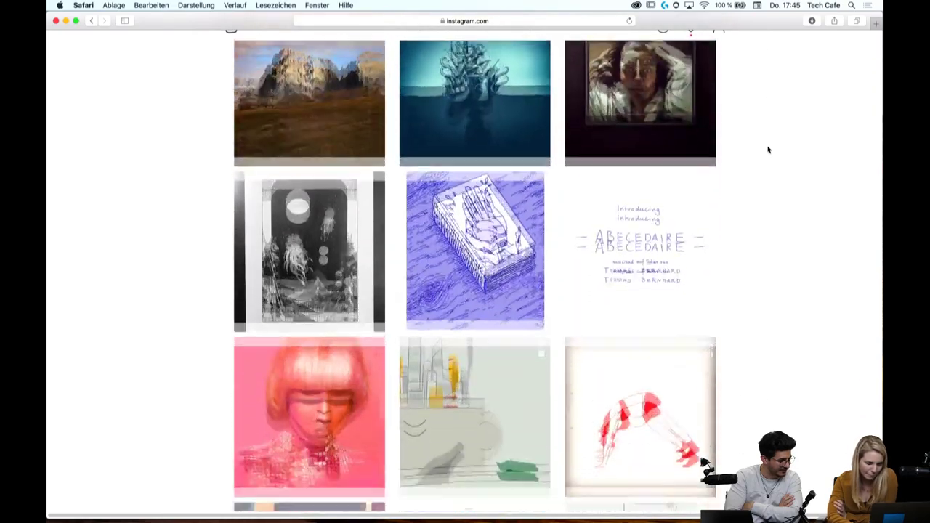
pyautogui.scroll(-3, 768, 149)
pyautogui.scroll(-3, 768, 149)
pyautogui.scroll(-4, 768, 149)
pyautogui.scroll(-4, 768, 149)
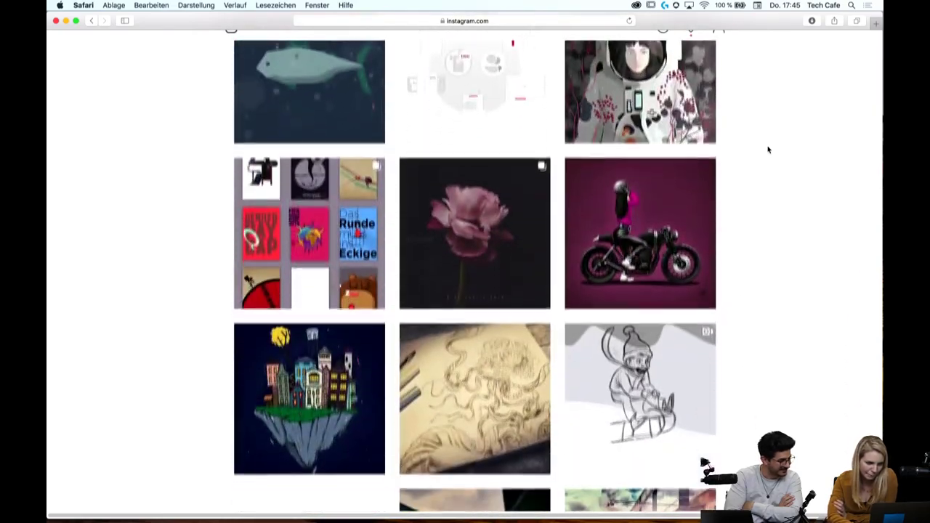
pyautogui.scroll(-4, 768, 148)
pyautogui.scroll(-5, 769, 149)
pyautogui.scroll(-1, 768, 149)
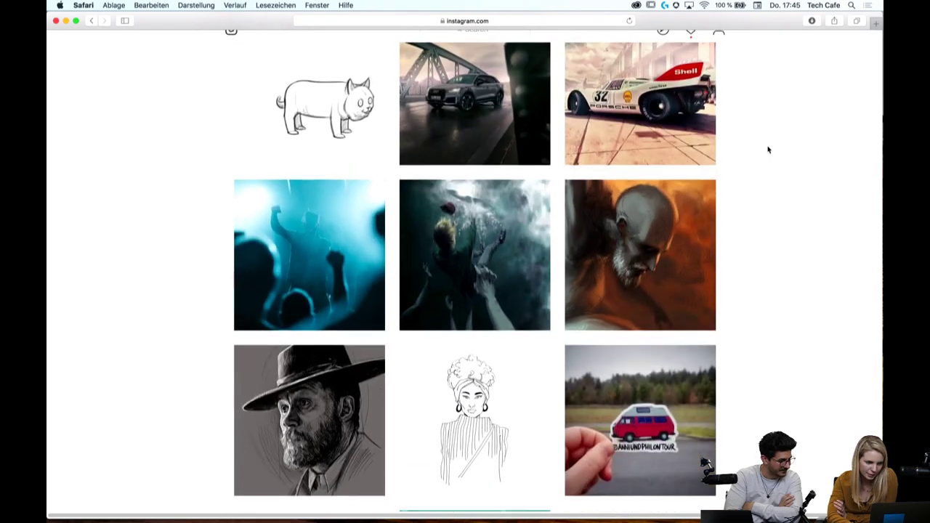
pyautogui.scroll(-1, 768, 149)
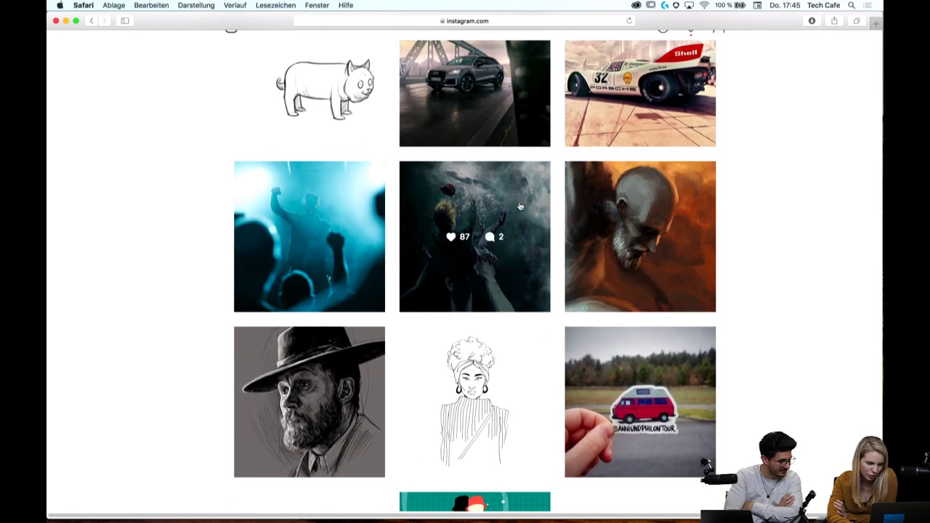
pyautogui.scroll(-2, 768, 258)
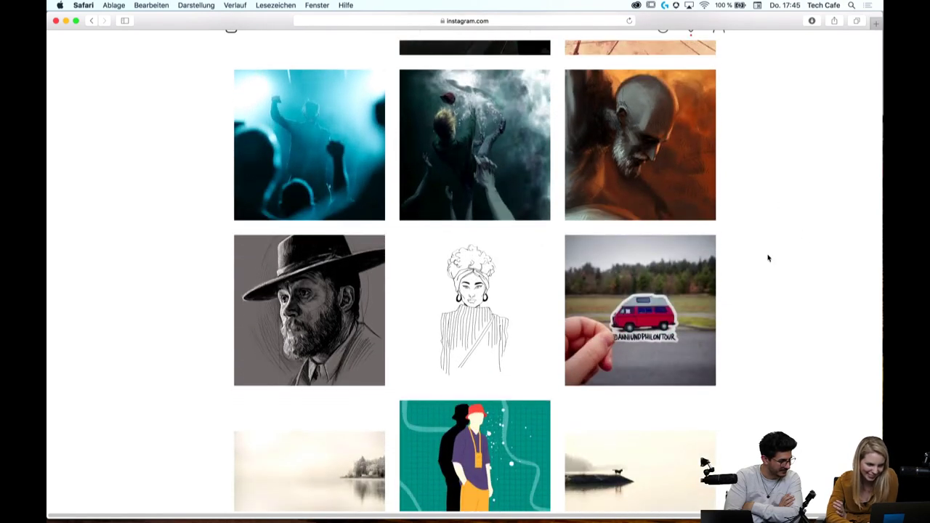
# View the underwater illustration post and close it
pyautogui.click(506, 177)
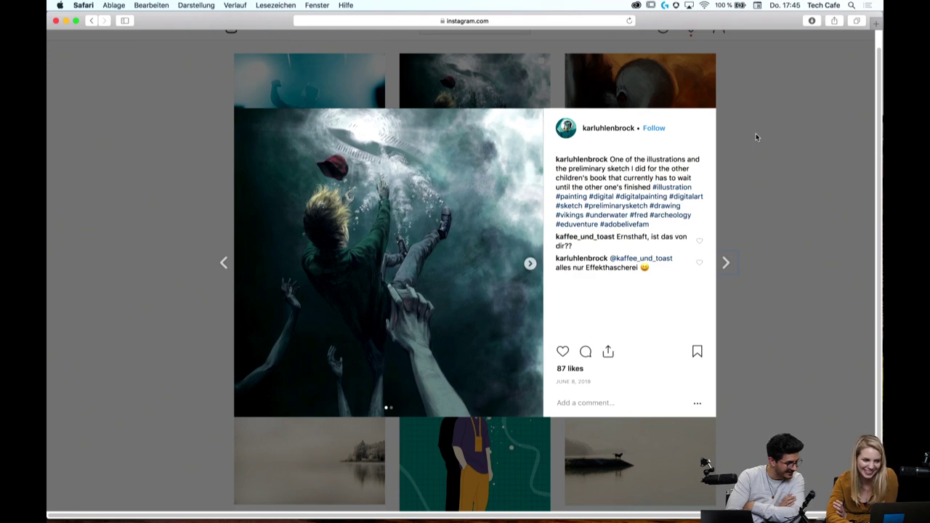
pyautogui.click(756, 133)
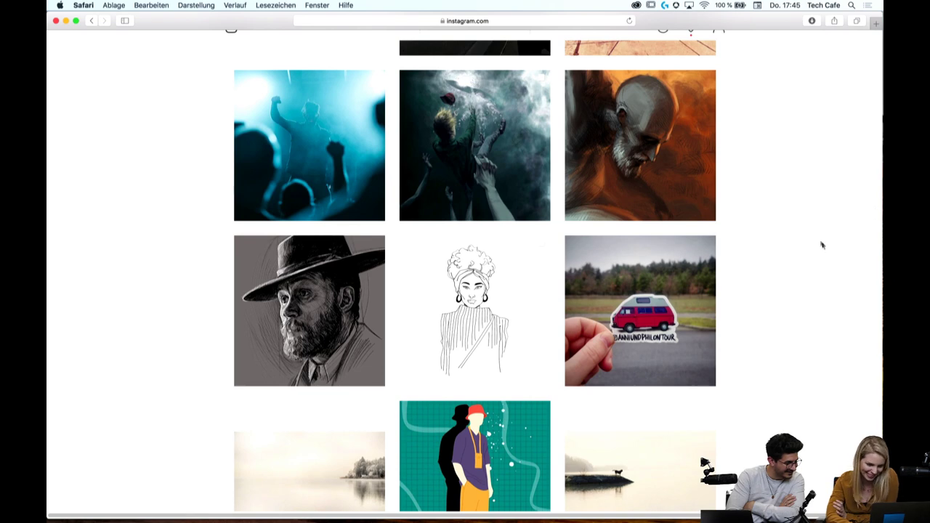
pyautogui.scroll(-2, 819, 240)
pyautogui.scroll(3, 819, 240)
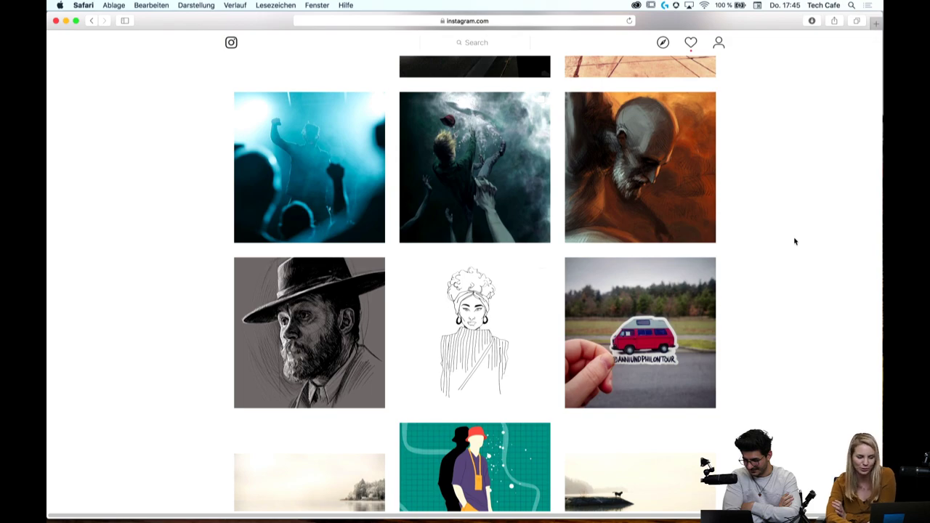
# Scroll through the feed until back at Top Posts with the wizard-bear and field-portrait artworks
pyautogui.scroll(-5, 774, 259)
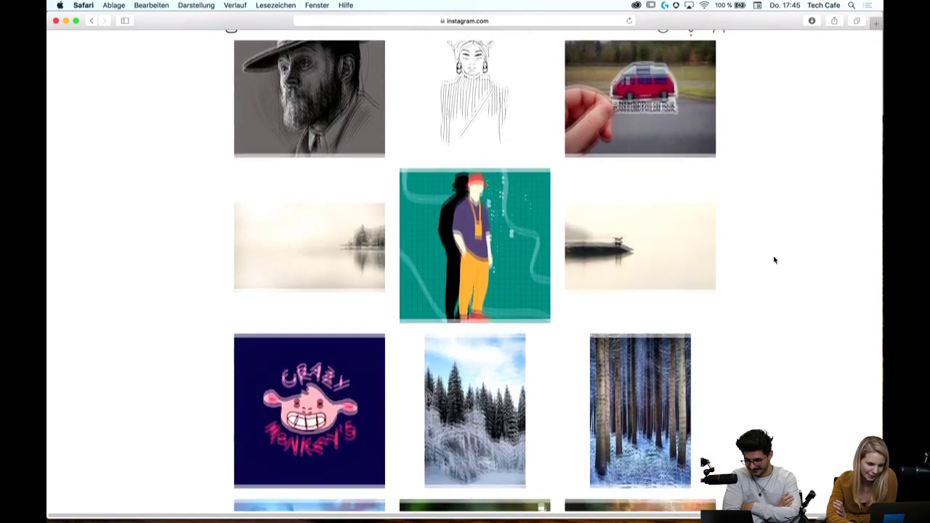
pyautogui.scroll(-4, 775, 260)
pyautogui.scroll(-4, 775, 260)
pyautogui.scroll(-1, 774, 260)
pyautogui.scroll(-4, 775, 260)
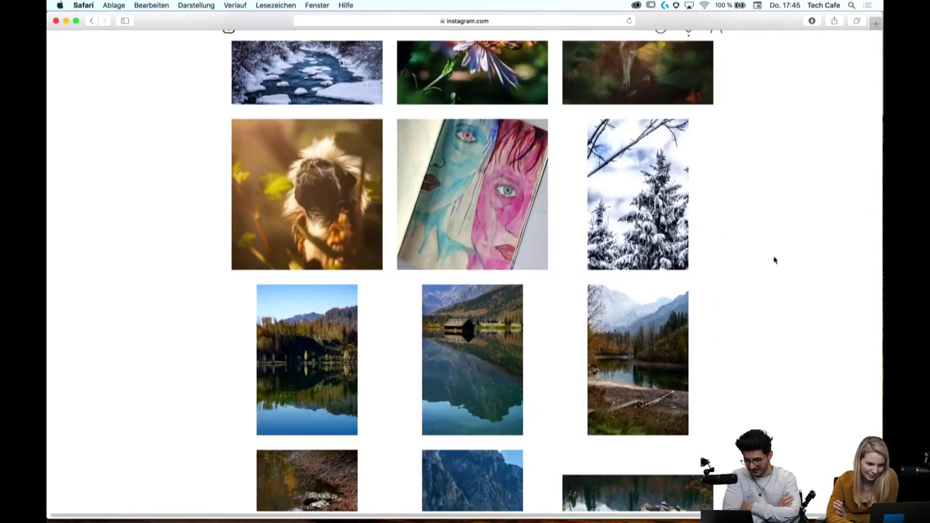
pyautogui.scroll(-3, 775, 260)
pyautogui.scroll(-2, 775, 260)
pyautogui.scroll(-2, 775, 260)
pyautogui.scroll(-1, 775, 260)
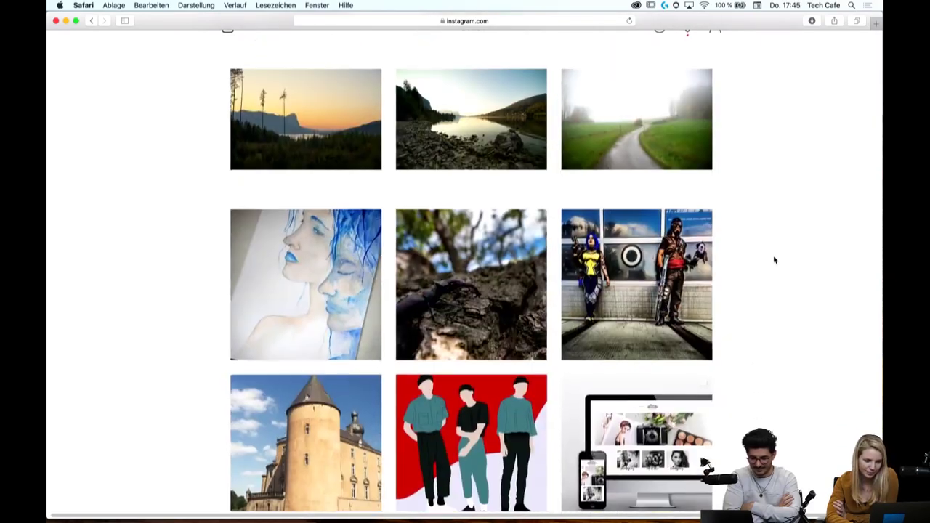
pyautogui.scroll(-2, 775, 260)
pyautogui.scroll(-3, 775, 260)
pyautogui.scroll(-3, 775, 260)
pyautogui.scroll(-1, 774, 260)
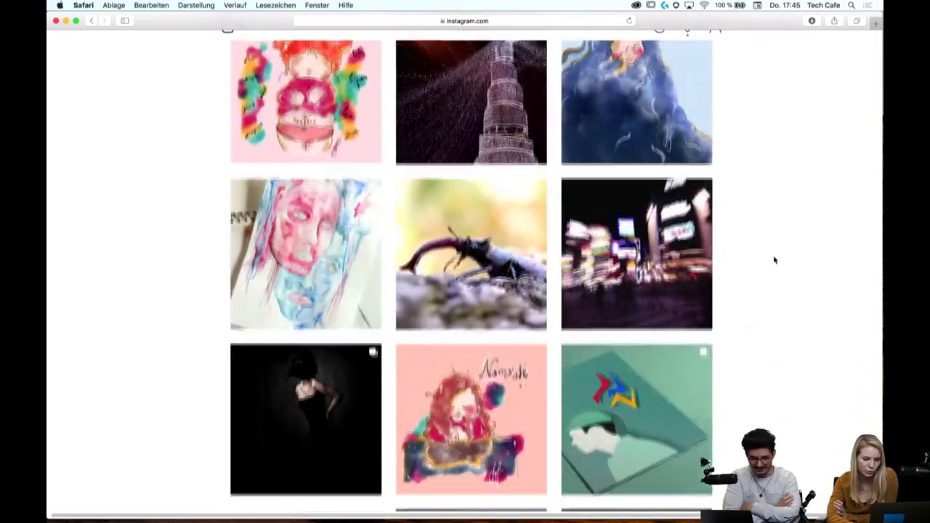
pyautogui.scroll(-2, 775, 260)
pyautogui.scroll(-1, 775, 260)
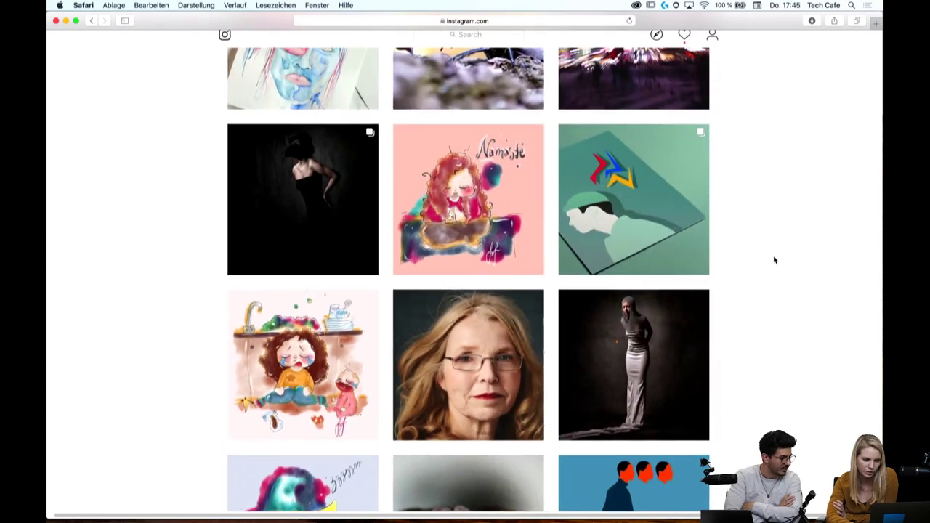
pyautogui.scroll(-2, 774, 260)
pyautogui.scroll(-1, 775, 260)
pyautogui.scroll(-2, 775, 260)
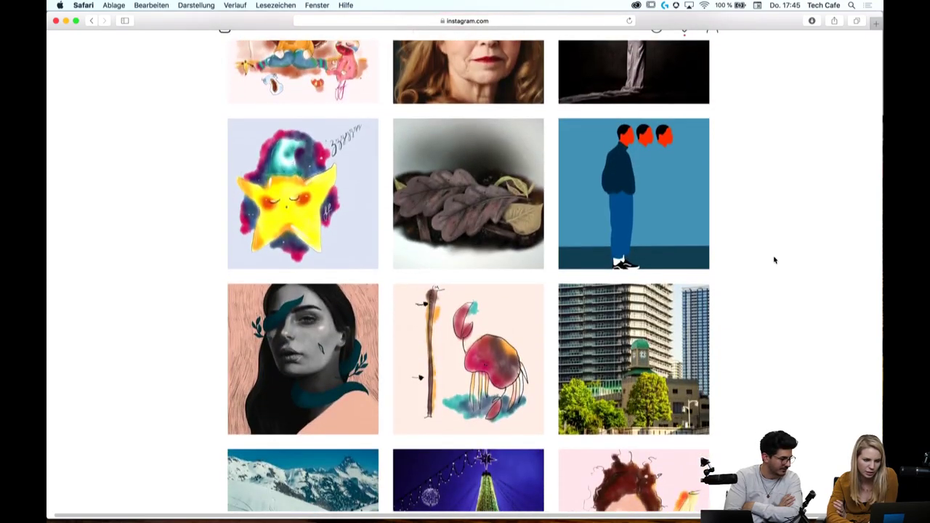
pyautogui.scroll(-1, 775, 260)
pyautogui.scroll(-2, 775, 261)
pyautogui.scroll(-1, 775, 260)
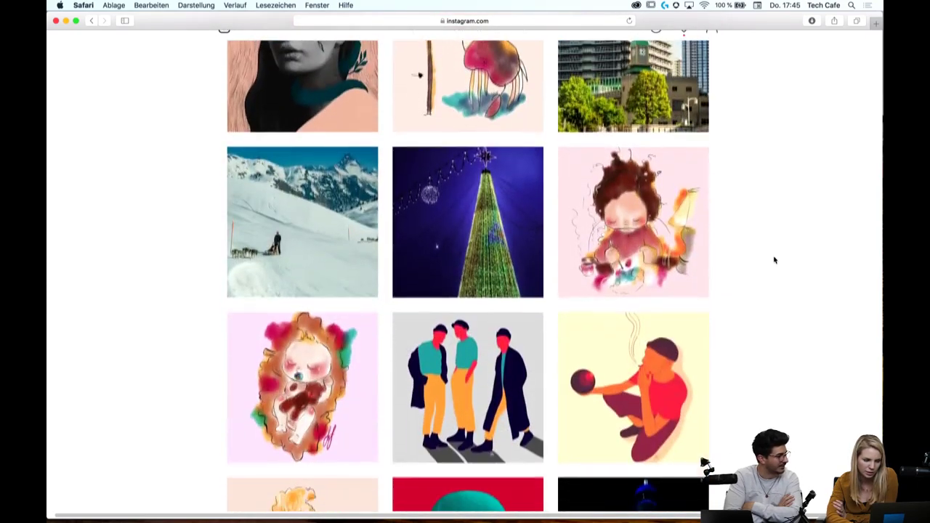
pyautogui.scroll(-3, 774, 260)
pyautogui.scroll(-3, 774, 260)
pyautogui.scroll(-2, 774, 260)
pyautogui.scroll(-3, 774, 260)
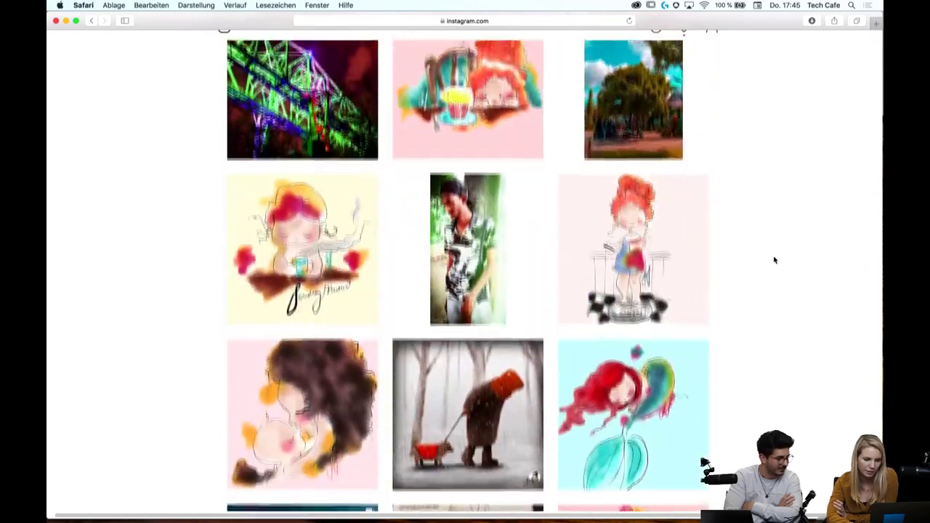
pyautogui.scroll(-3, 774, 260)
pyautogui.scroll(-3, 774, 260)
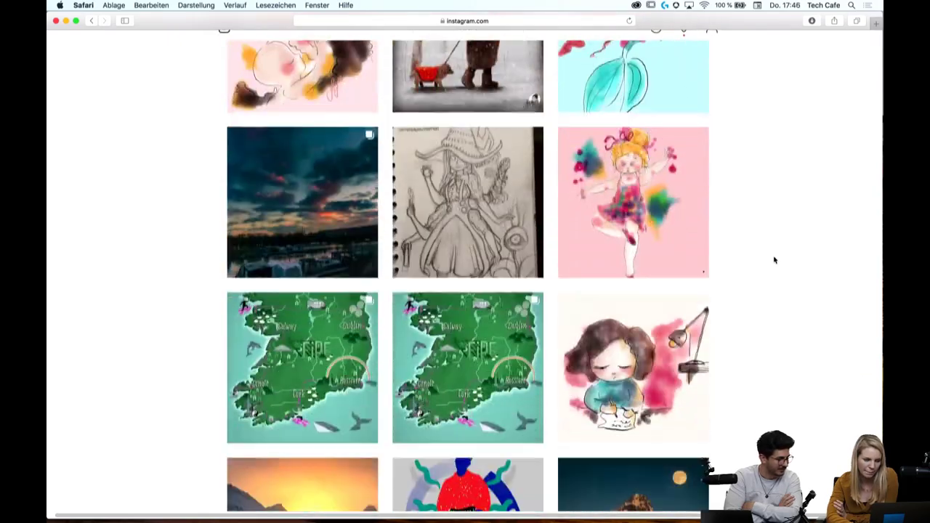
pyautogui.scroll(-5, 775, 261)
pyautogui.scroll(4, 775, 260)
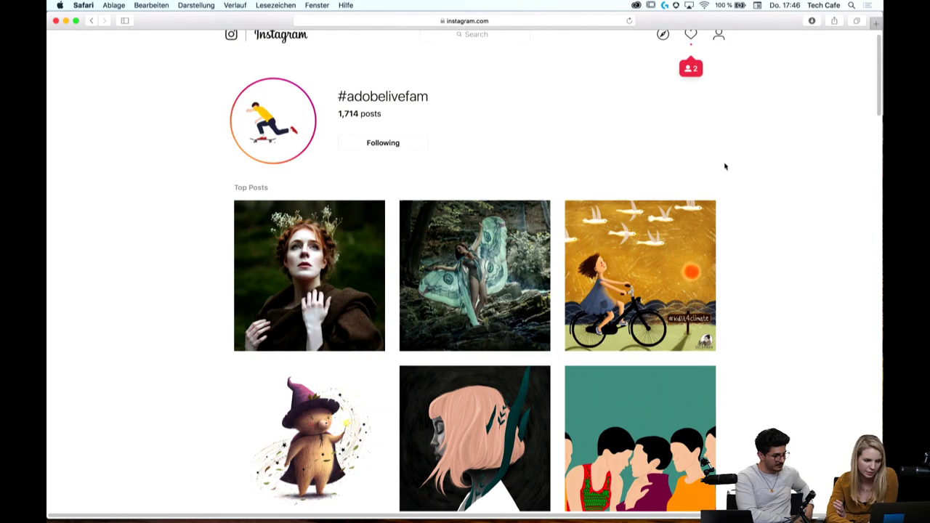
pyautogui.scroll(-7, 725, 167)
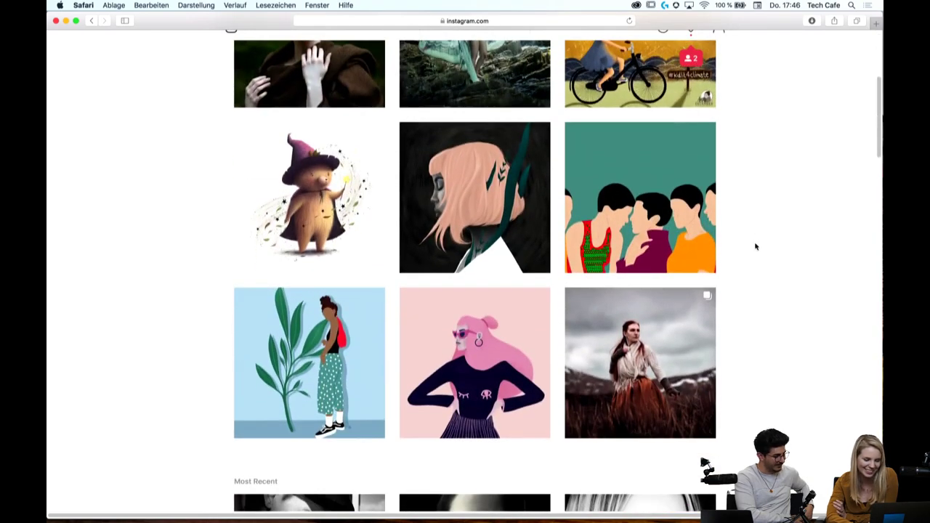
pyautogui.scroll(4, 756, 247)
pyautogui.scroll(-1, 756, 247)
# Scroll down to the Most Recent section of #adobelivefam
pyautogui.scroll(-3, 755, 247)
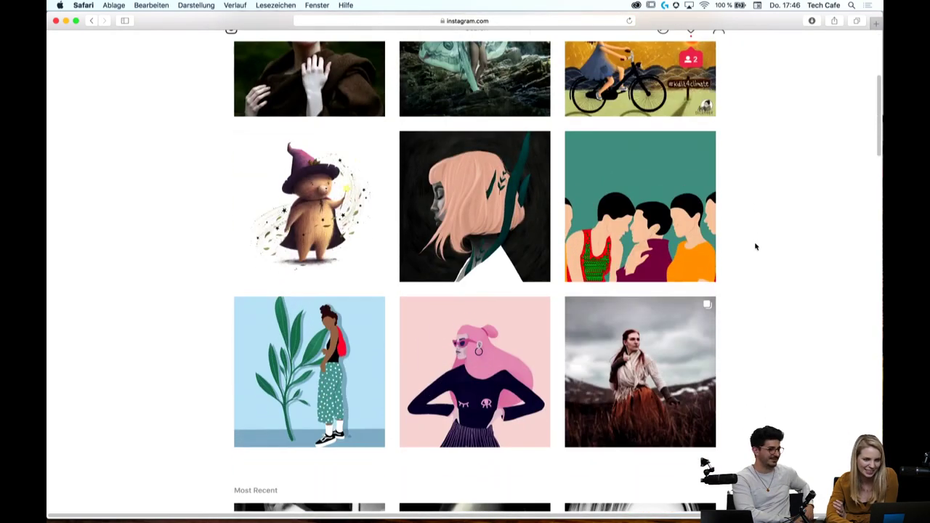
pyautogui.scroll(-3, 756, 247)
pyautogui.scroll(-3, 756, 247)
pyautogui.scroll(-3, 756, 247)
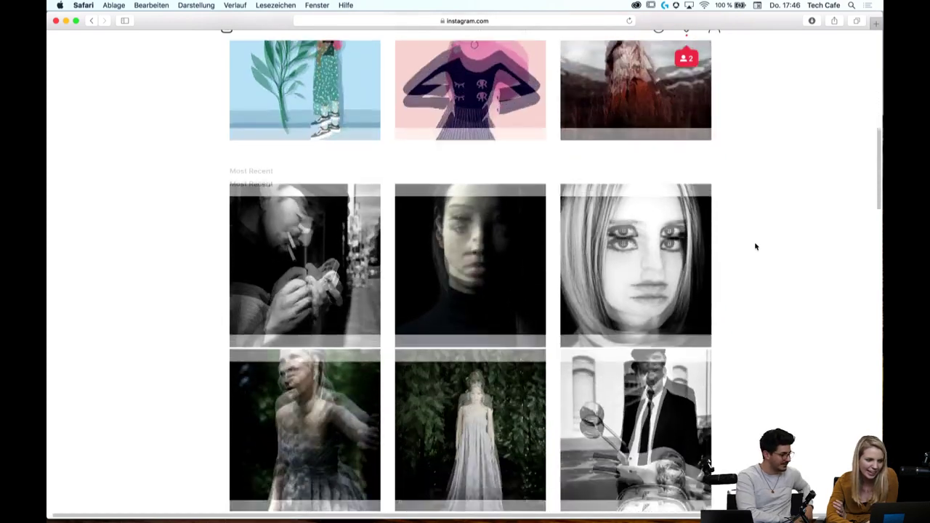
pyautogui.scroll(-2, 756, 247)
pyautogui.scroll(-1, 780, 282)
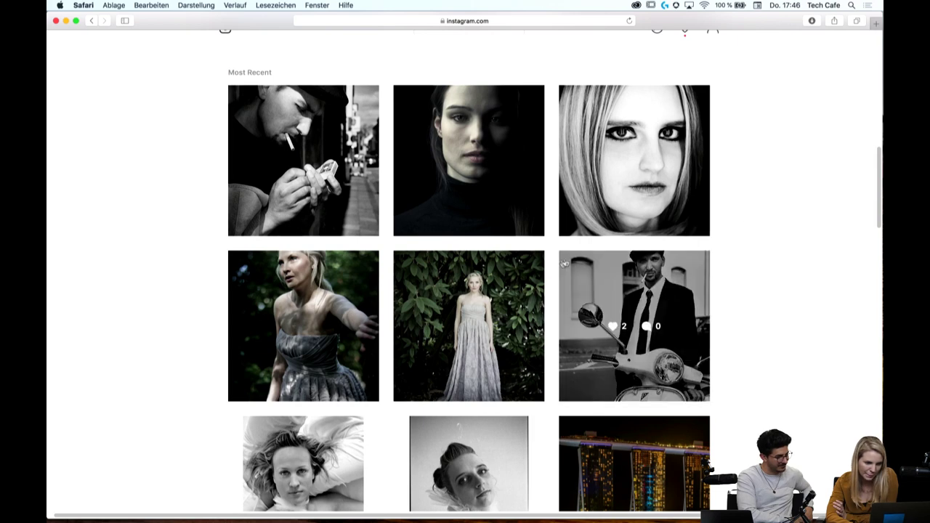
# View the woman-in-dress photo and the next Portrait post, close it, and scroll further down
pyautogui.click(531, 285)
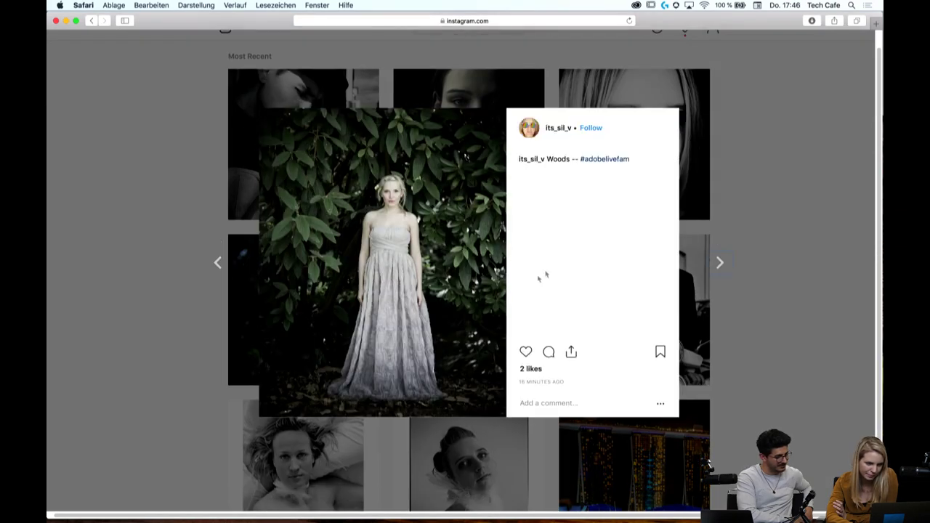
pyautogui.click(745, 209)
pyautogui.click(440, 158)
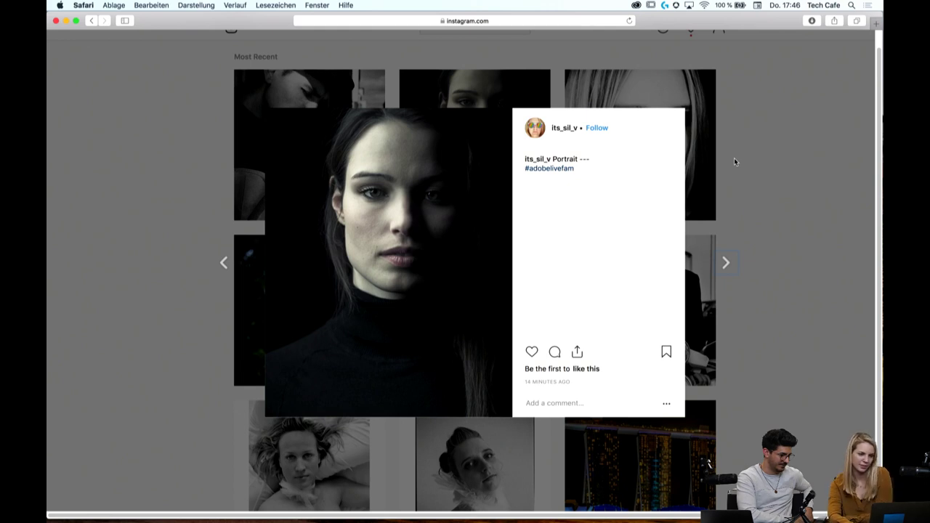
pyautogui.click(772, 225)
pyautogui.scroll(-4, 772, 225)
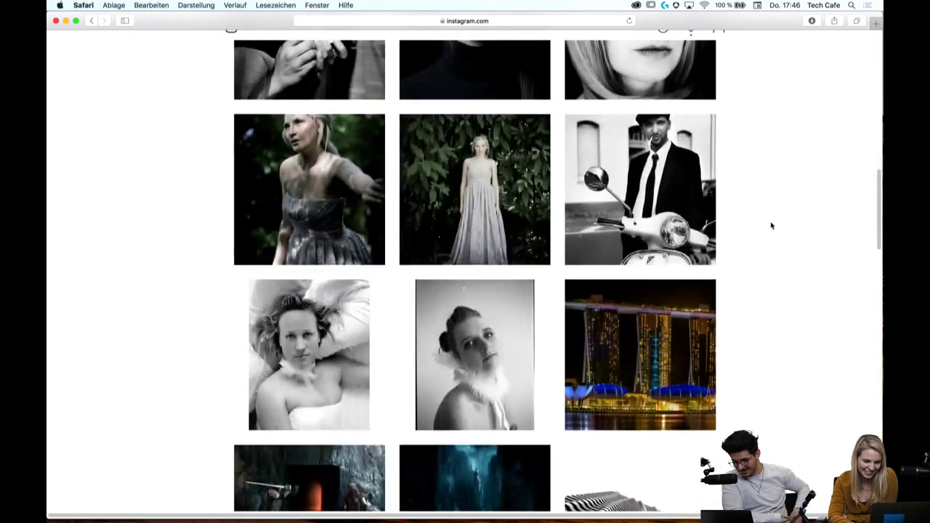
pyautogui.scroll(-3, 772, 226)
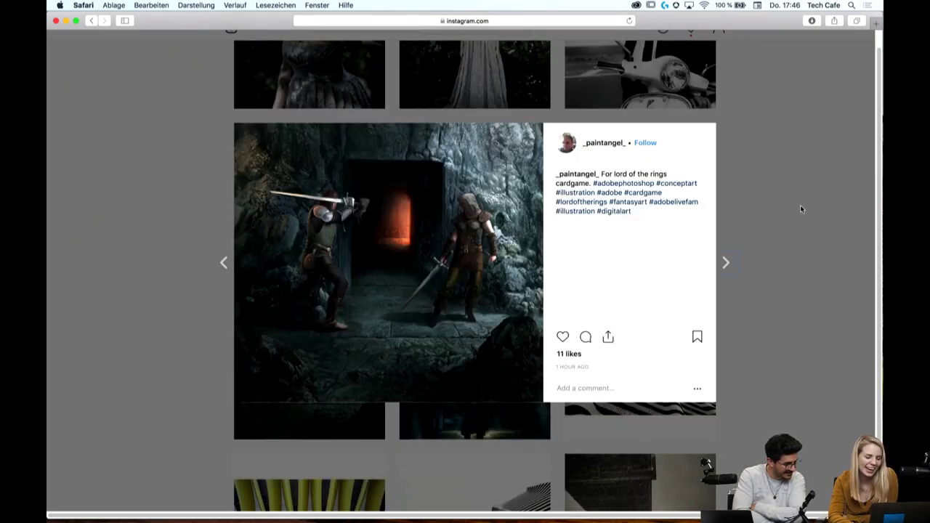
# Close the card-game painting post, then view and close the dark-blue archangel illustration post
pyautogui.click(759, 194)
pyautogui.scroll(-3, 760, 196)
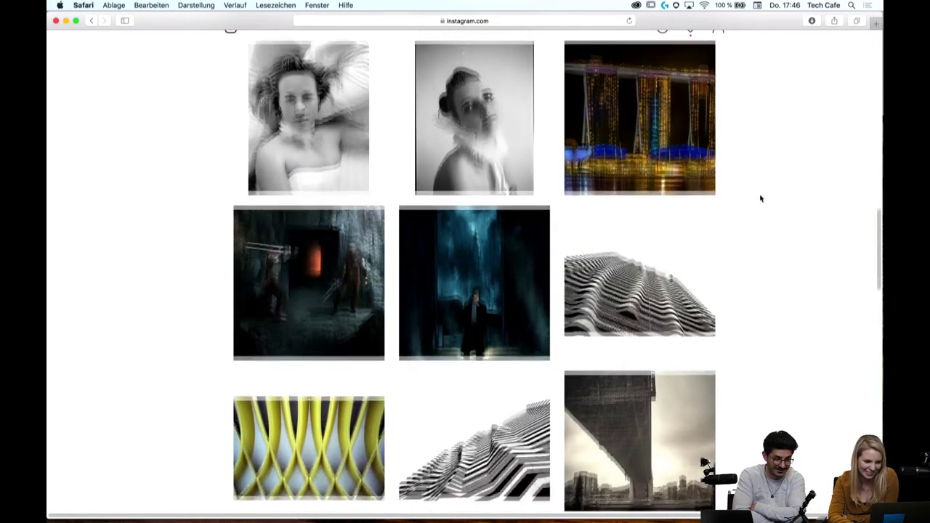
pyautogui.click(506, 238)
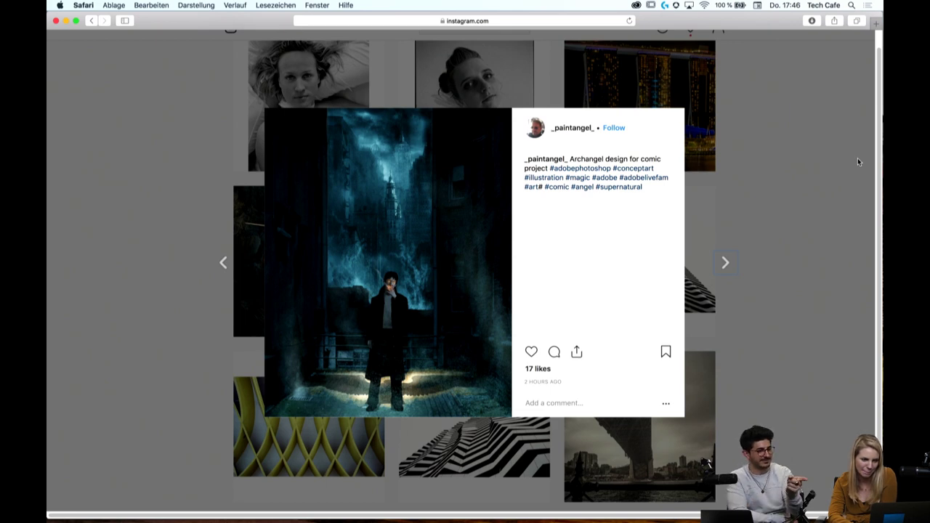
pyautogui.click(824, 178)
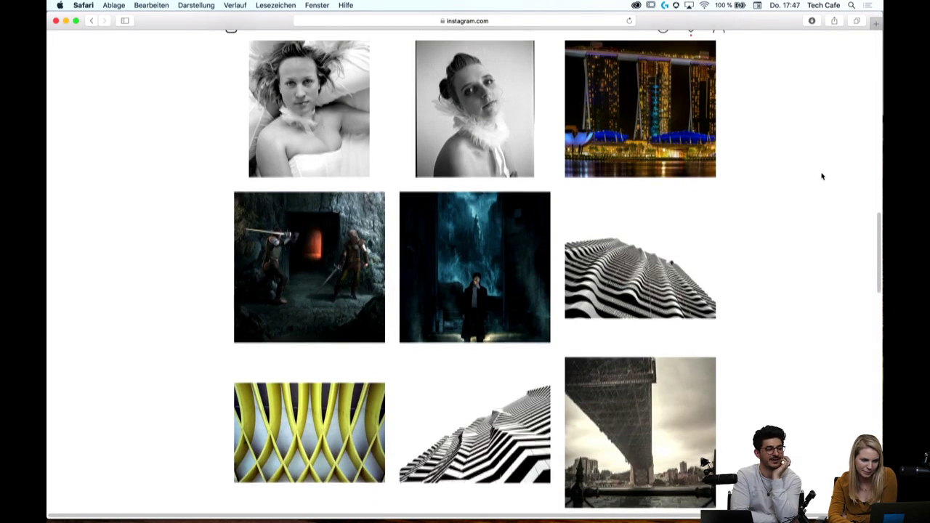
# Browse from the wavy striped skyscraper post past the yellow arches, then open the Sydney Harbour Bridge post
pyautogui.click(650, 228)
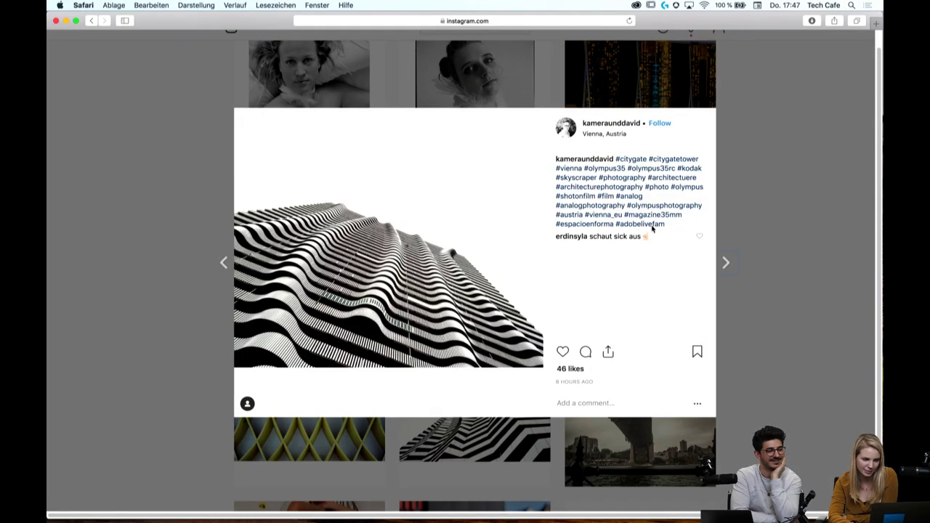
pyautogui.click(726, 263)
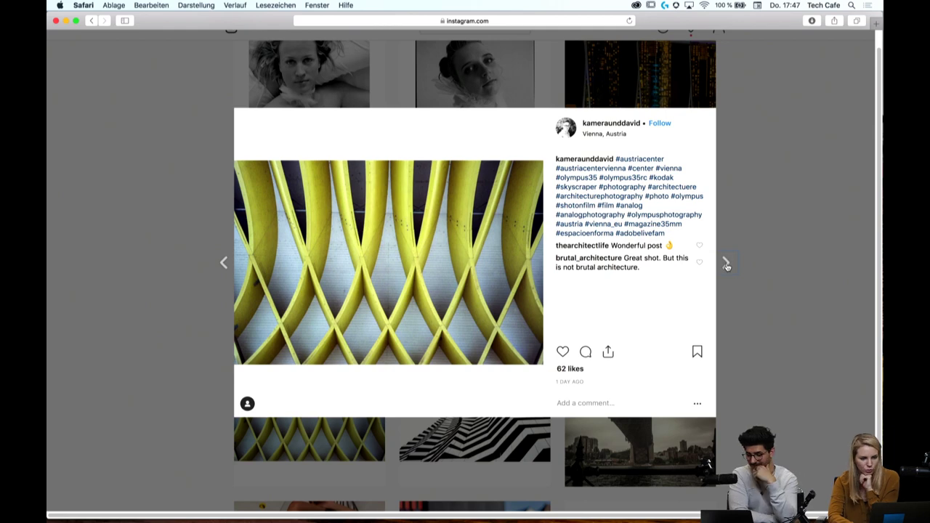
pyautogui.click(726, 263)
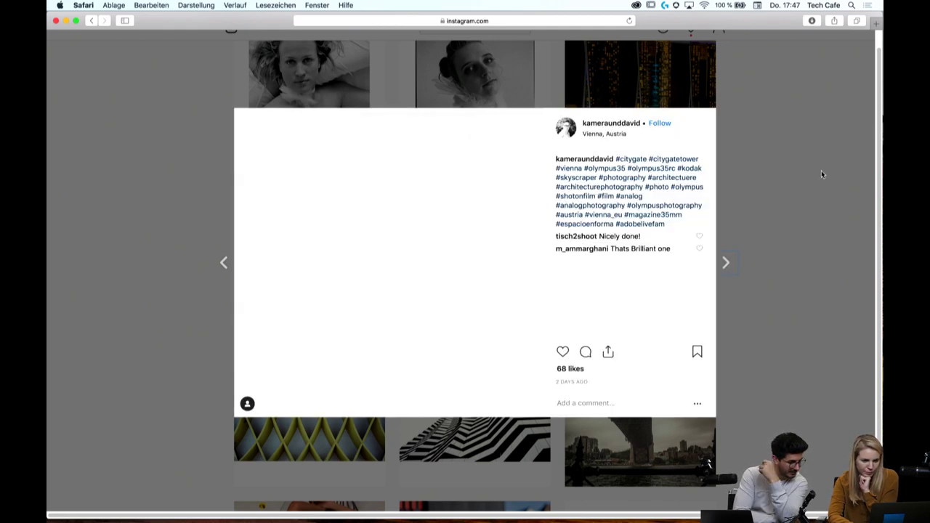
pyautogui.click(821, 170)
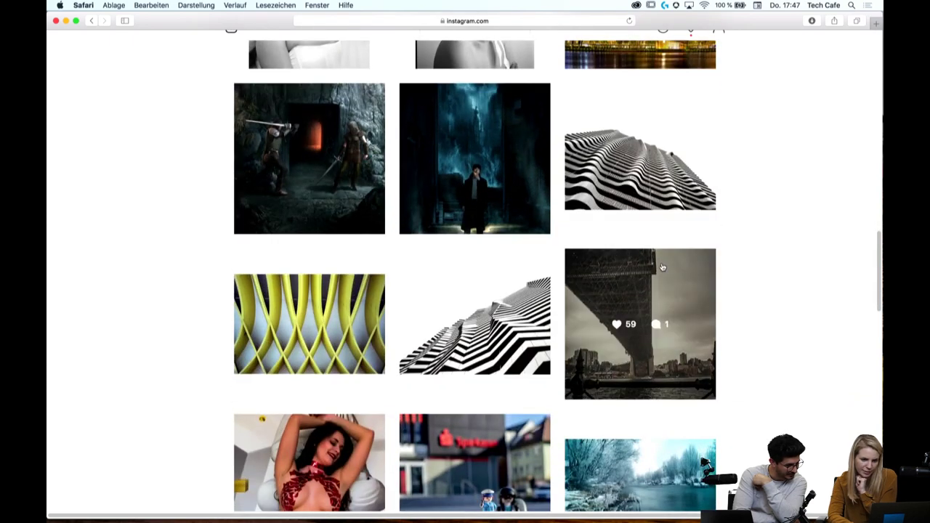
pyautogui.click(662, 263)
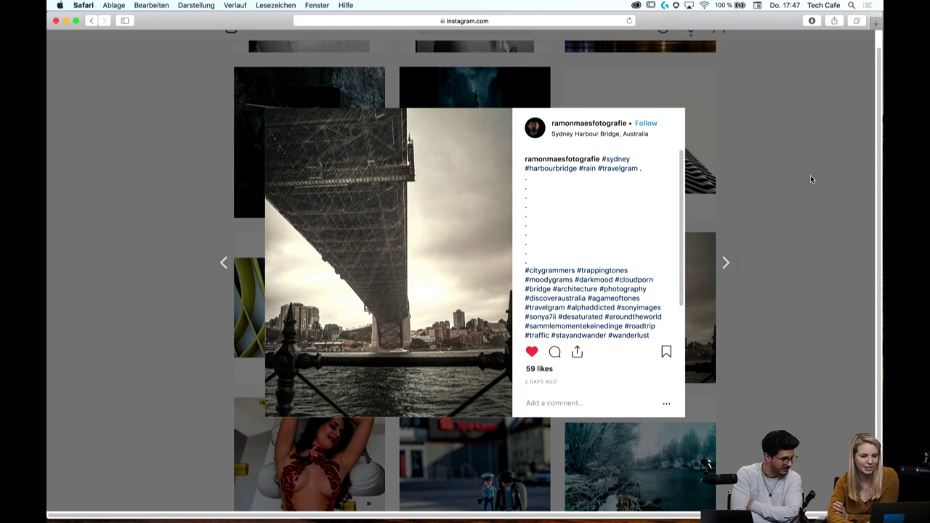
# Close the bridge post, then view and close the Playmobil figures photo post
pyautogui.click(774, 170)
pyautogui.scroll(-5, 774, 170)
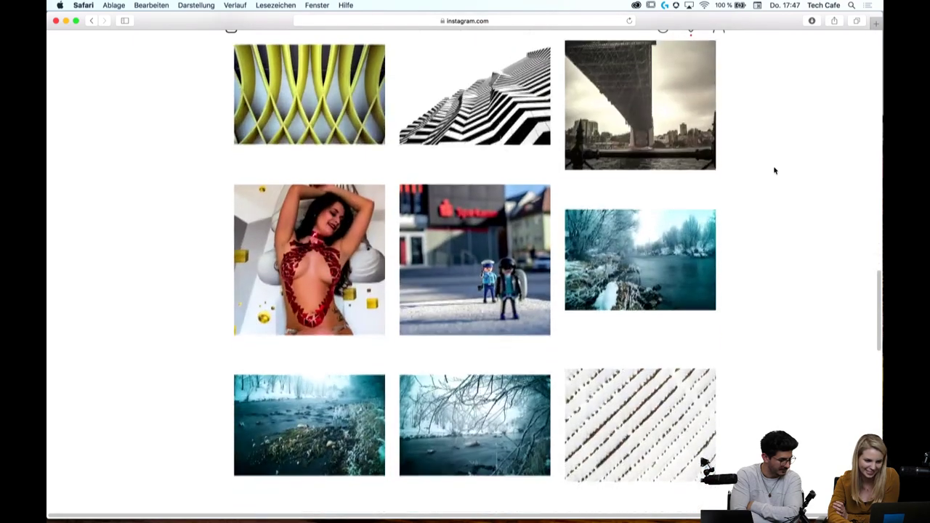
pyautogui.click(535, 225)
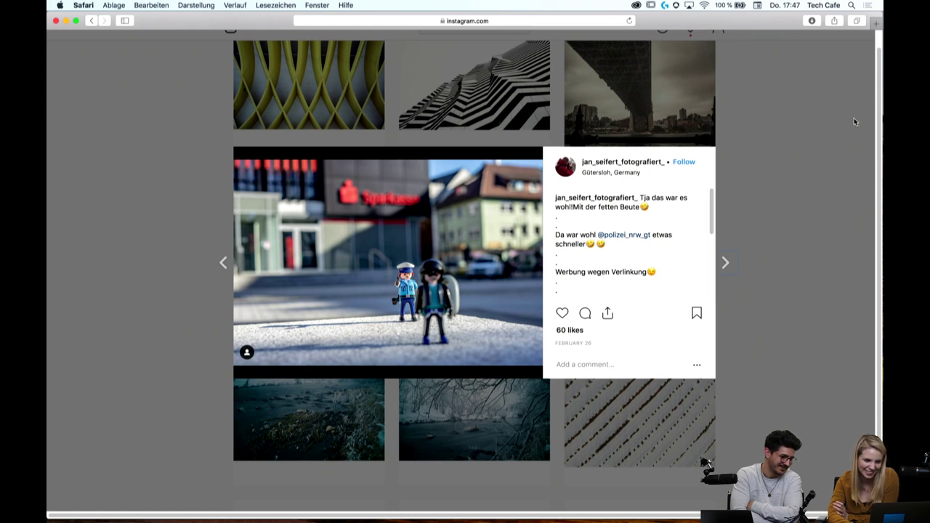
pyautogui.click(793, 185)
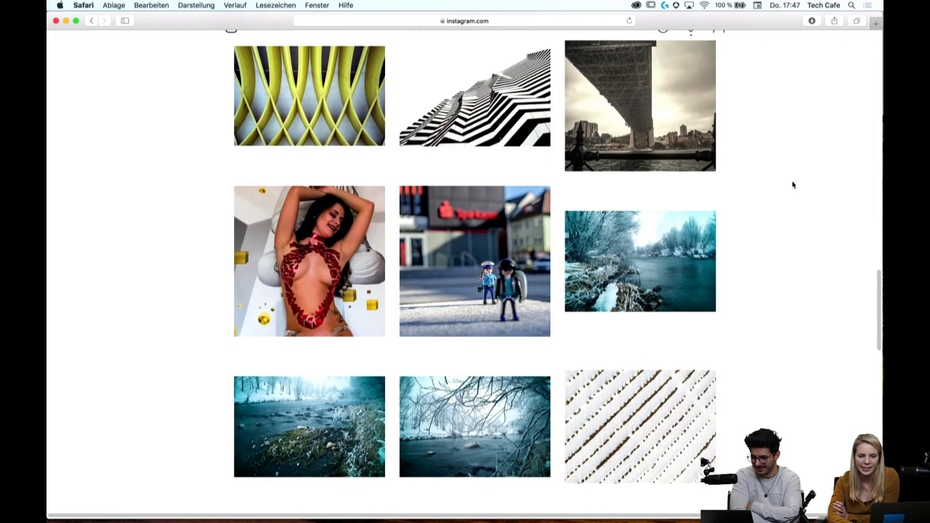
# Scroll further down the grid, then view and close the snowy winding road photo post
pyautogui.scroll(-3, 793, 184)
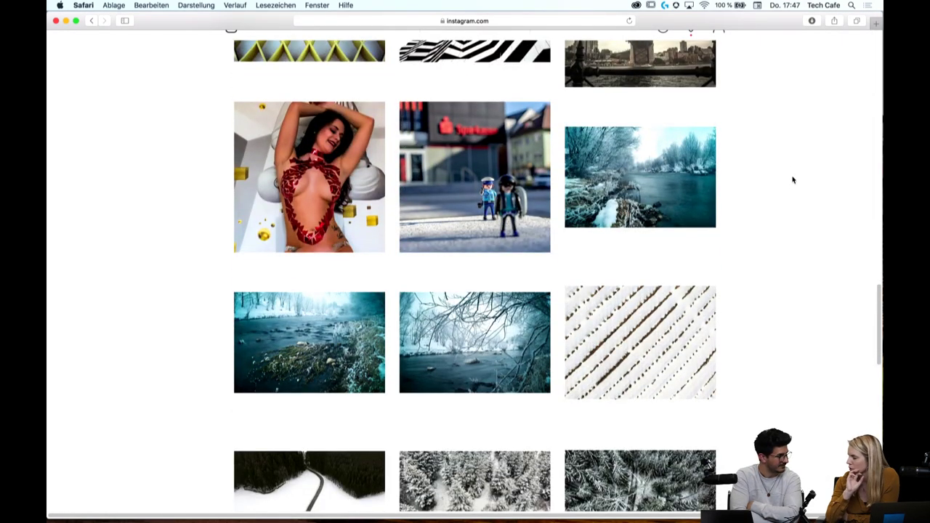
pyautogui.scroll(-2, 793, 179)
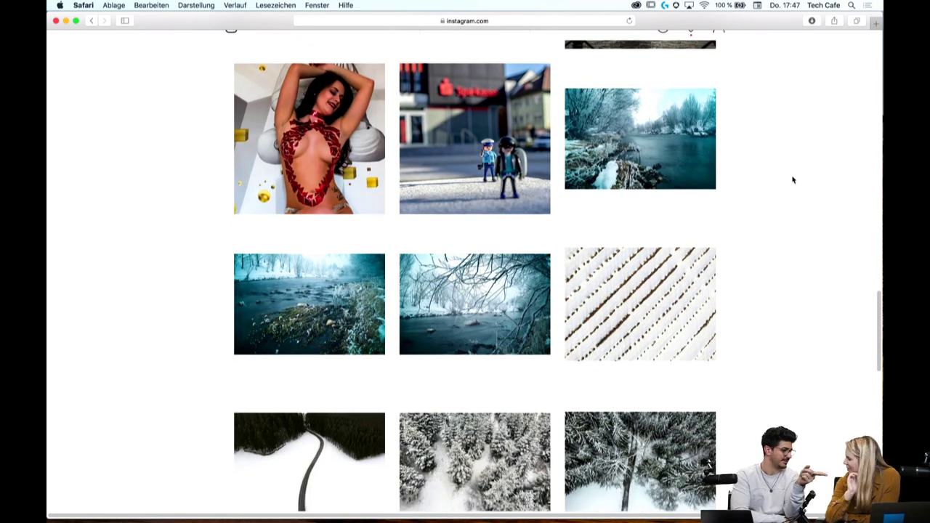
pyautogui.scroll(-1, 792, 180)
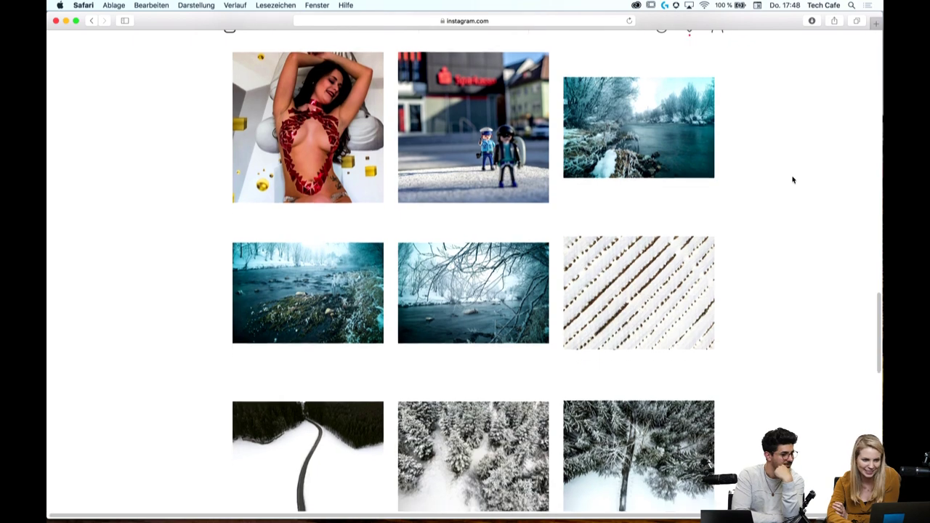
pyautogui.moveTo(309, 304)
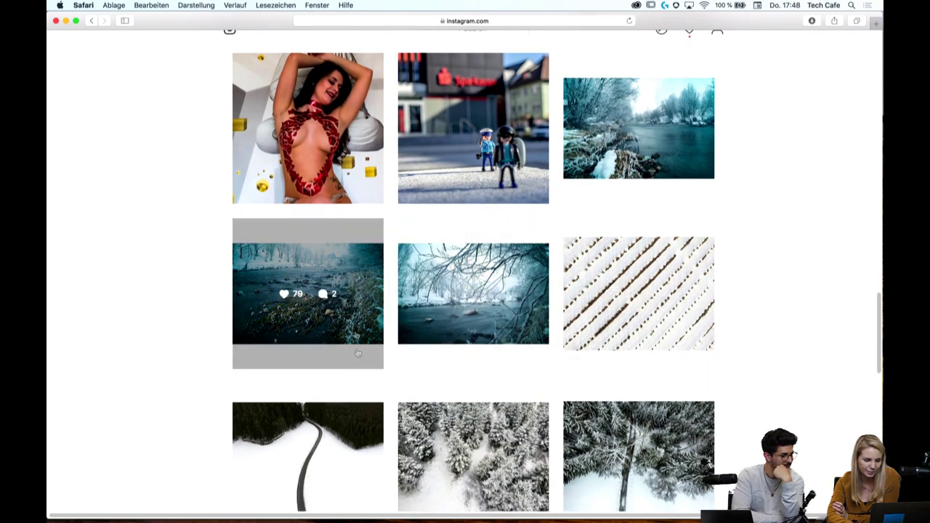
pyautogui.scroll(-5, 357, 354)
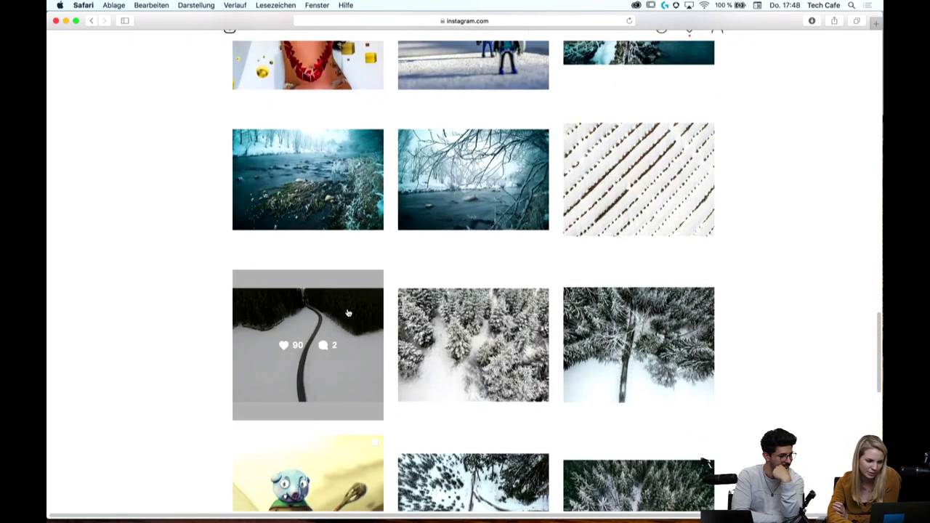
pyautogui.click(348, 313)
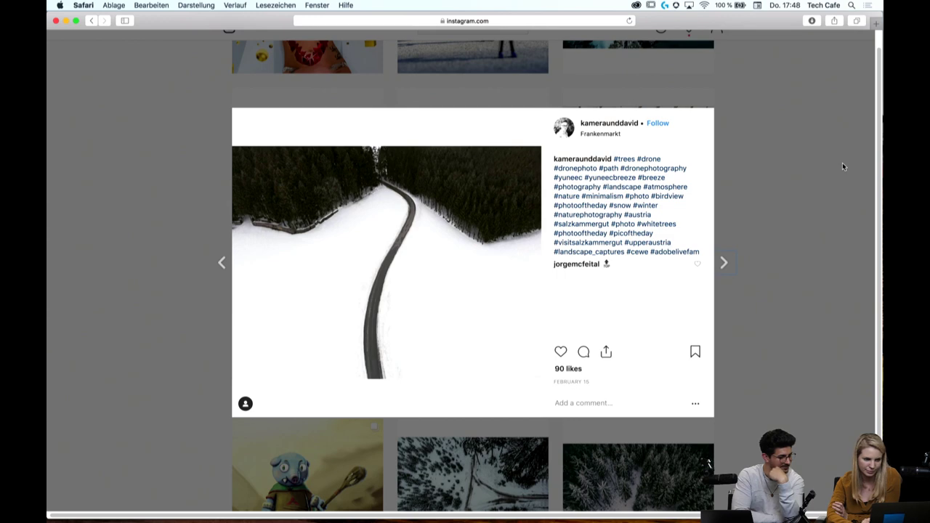
pyautogui.click(795, 166)
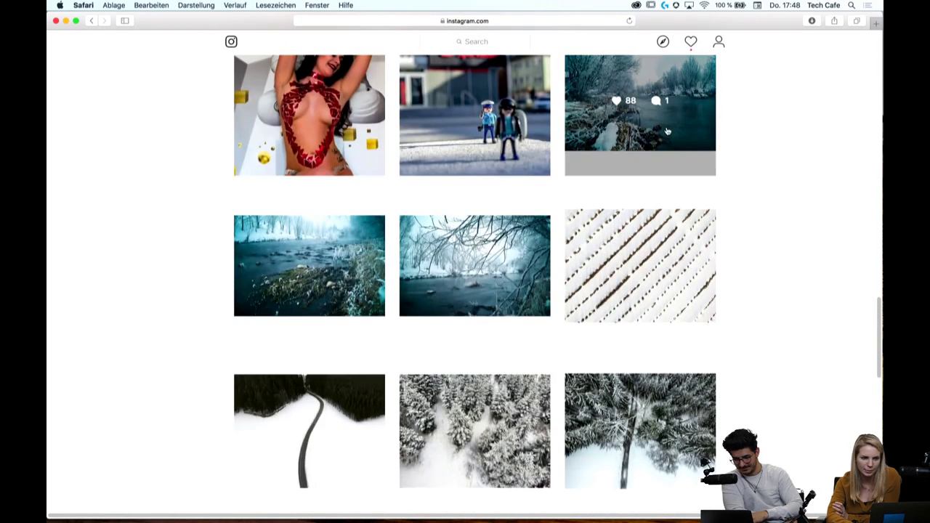
# Open the Frankenmarkt frozen river post, step through two more posts, then return to the grid
pyautogui.click(668, 132)
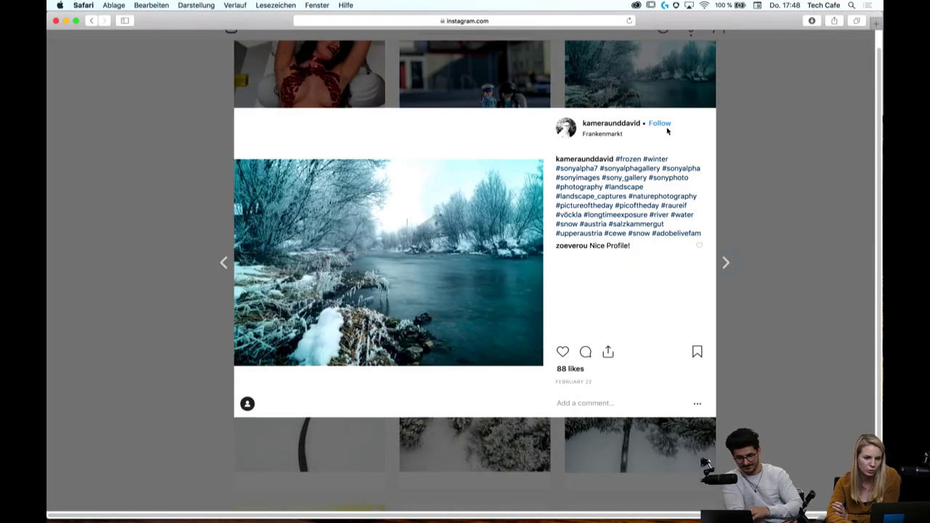
pyautogui.click(725, 264)
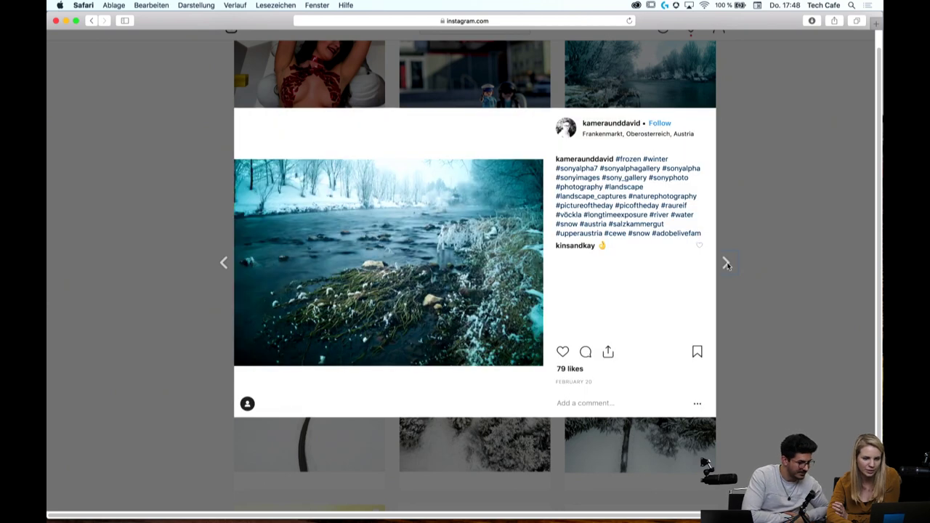
pyautogui.click(726, 264)
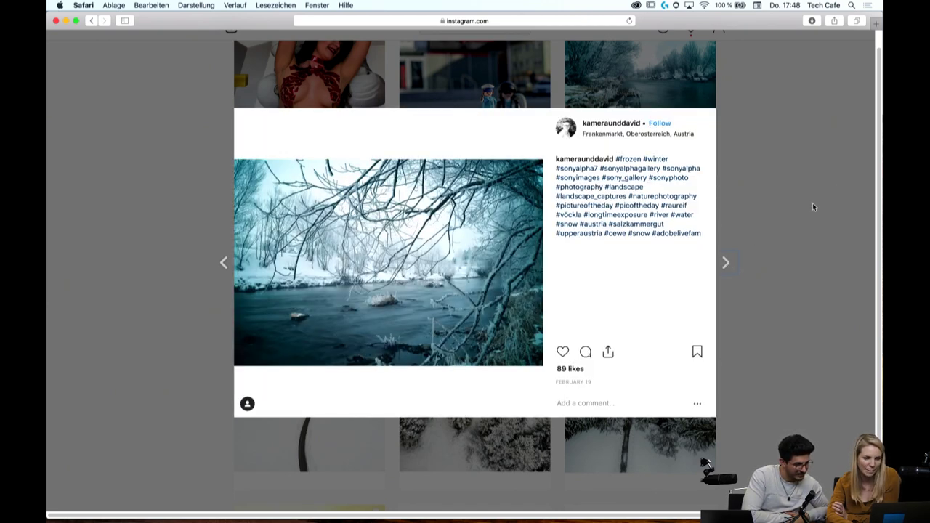
pyautogui.click(814, 207)
# Scroll down the hashtag grid, then view and close the misty lake photo post
pyautogui.scroll(-5, 814, 207)
pyautogui.scroll(-3, 813, 207)
pyautogui.scroll(-2, 813, 207)
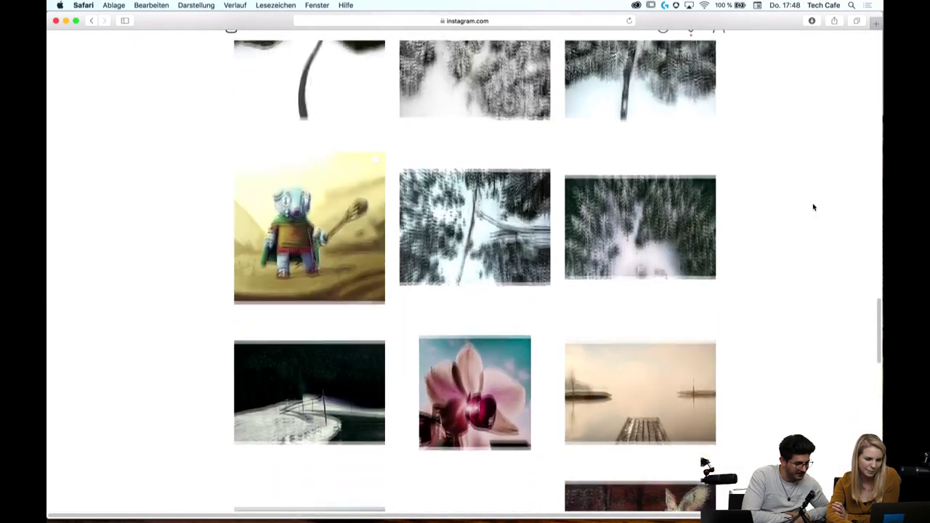
pyautogui.scroll(-4, 813, 208)
pyautogui.scroll(-2, 813, 207)
pyautogui.scroll(-3, 813, 207)
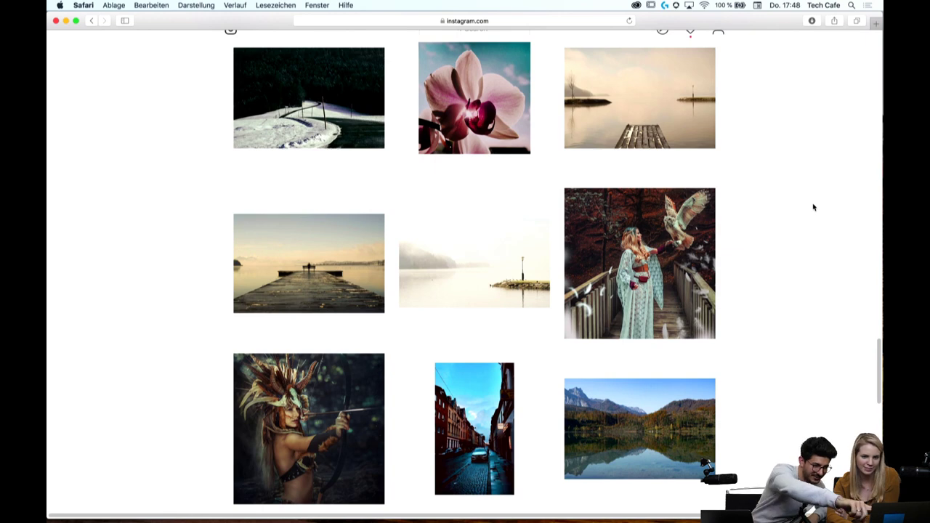
pyautogui.rightClick(813, 208)
pyautogui.click(685, 112)
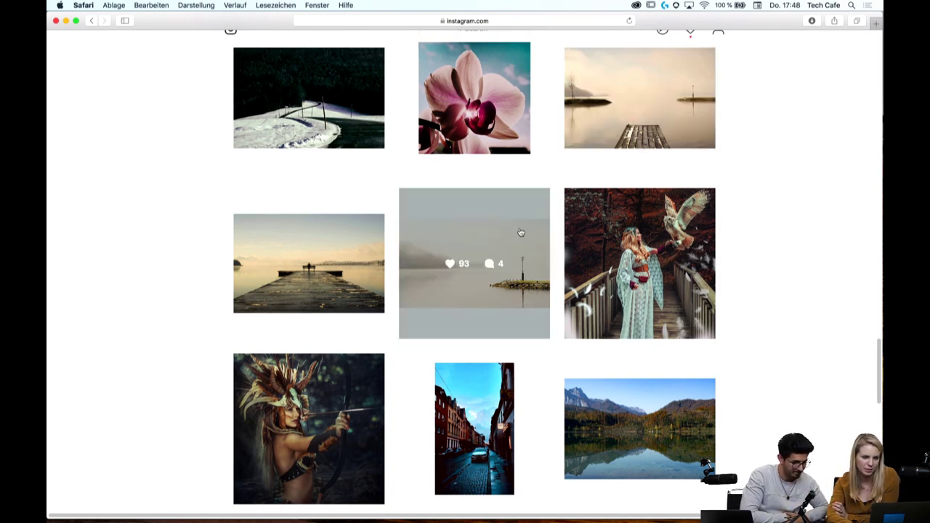
pyautogui.click(520, 231)
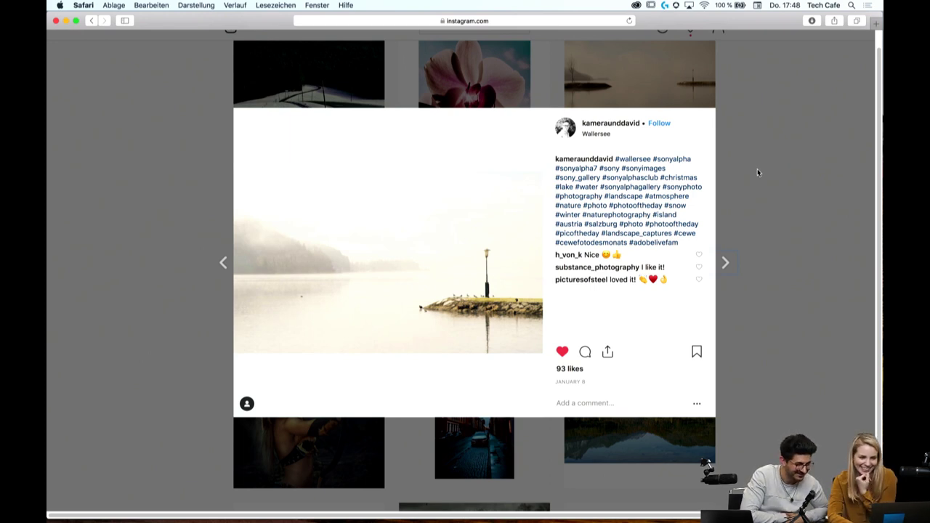
pyautogui.click(795, 197)
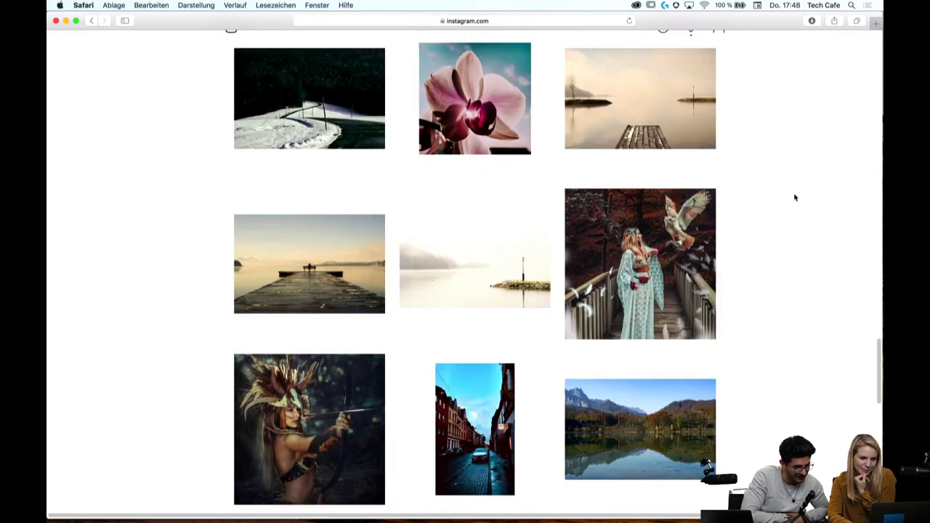
# Scroll further, then view and close the Burg Hohenzollern sunset post with 19 likes
pyautogui.scroll(-3, 795, 197)
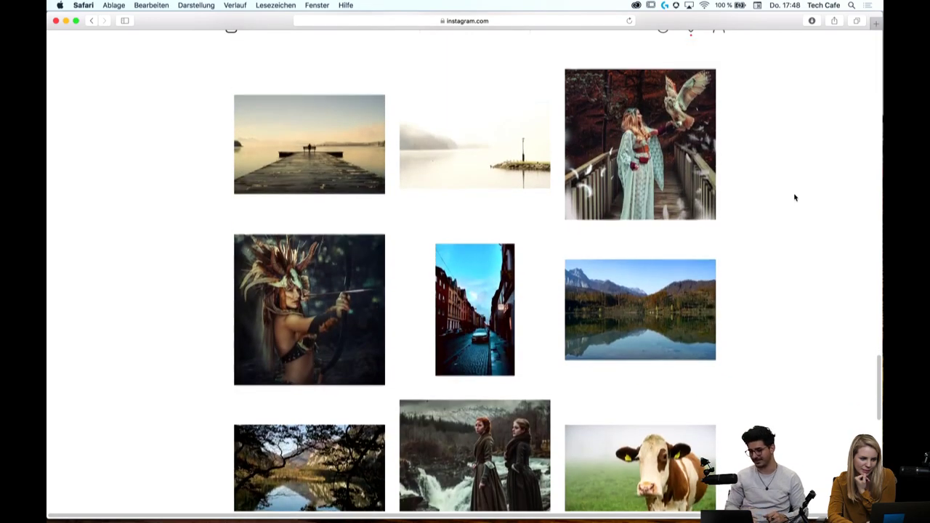
pyautogui.scroll(-2, 795, 197)
pyautogui.scroll(-1, 795, 197)
pyautogui.scroll(-4, 795, 197)
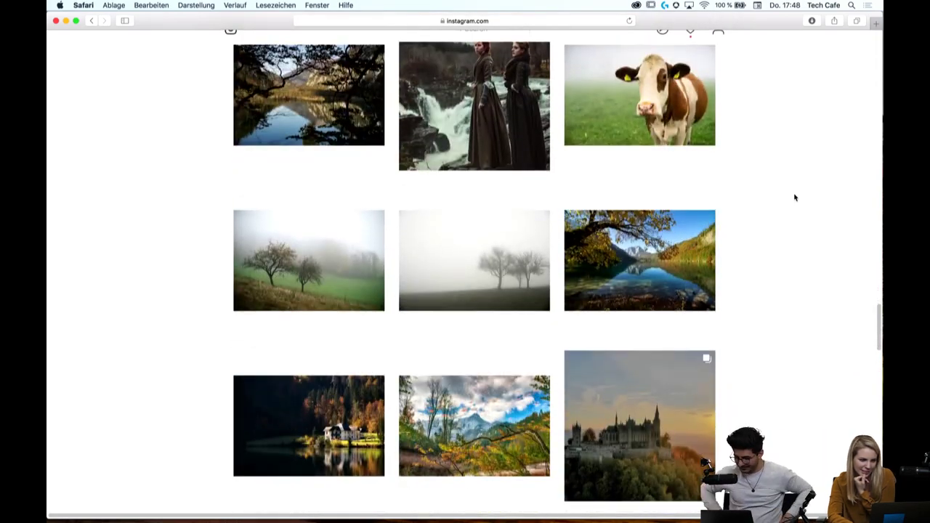
pyautogui.scroll(-2, 796, 197)
pyautogui.click(628, 258)
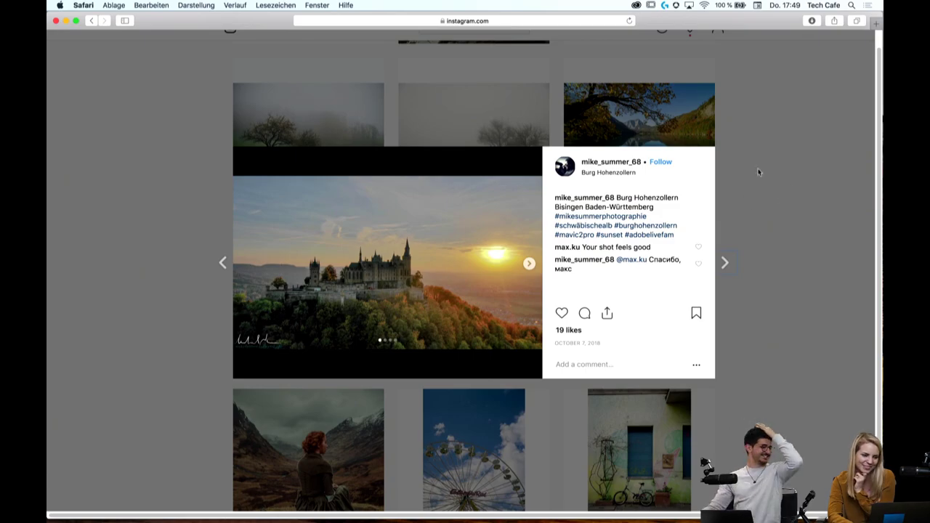
pyautogui.click(757, 171)
# Scroll back up to the #adobelivefam header showing 1,714 posts
pyautogui.scroll(-10, 758, 171)
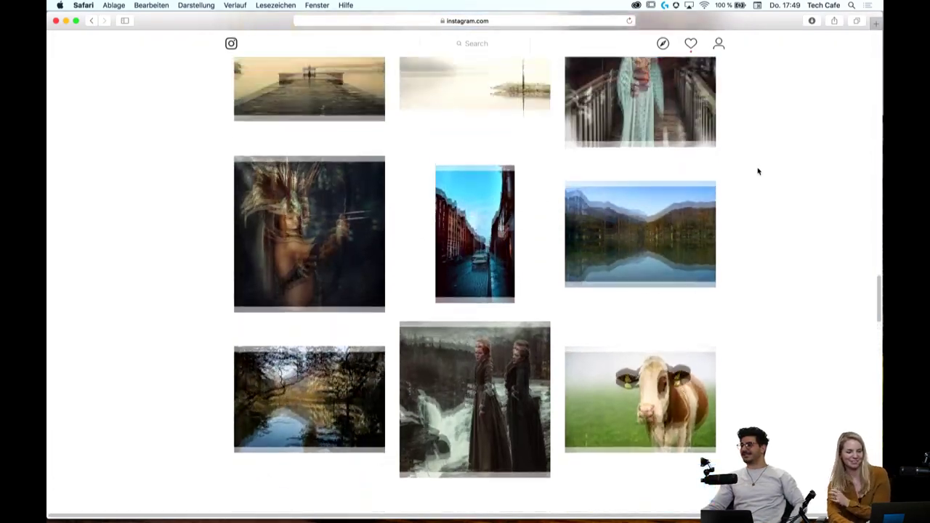
pyautogui.scroll(15, 758, 171)
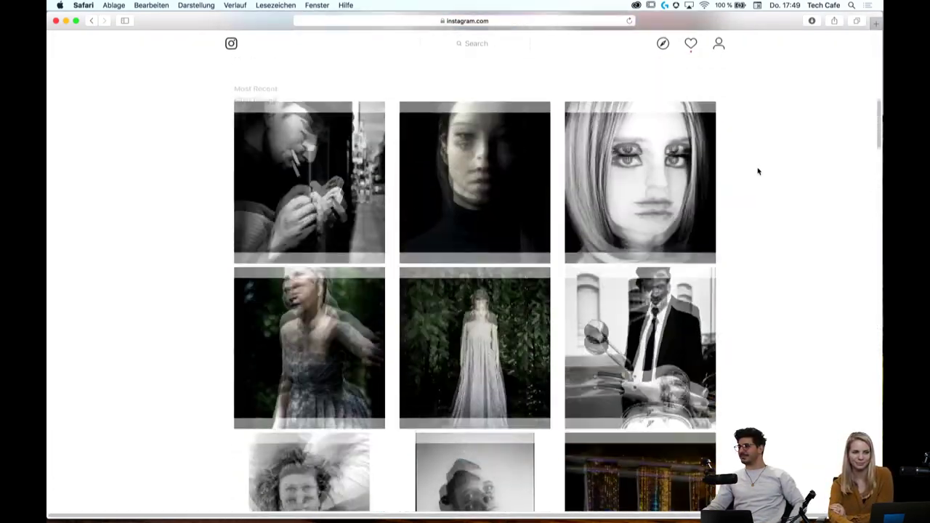
pyautogui.scroll(5, 758, 171)
pyautogui.scroll(4, 758, 171)
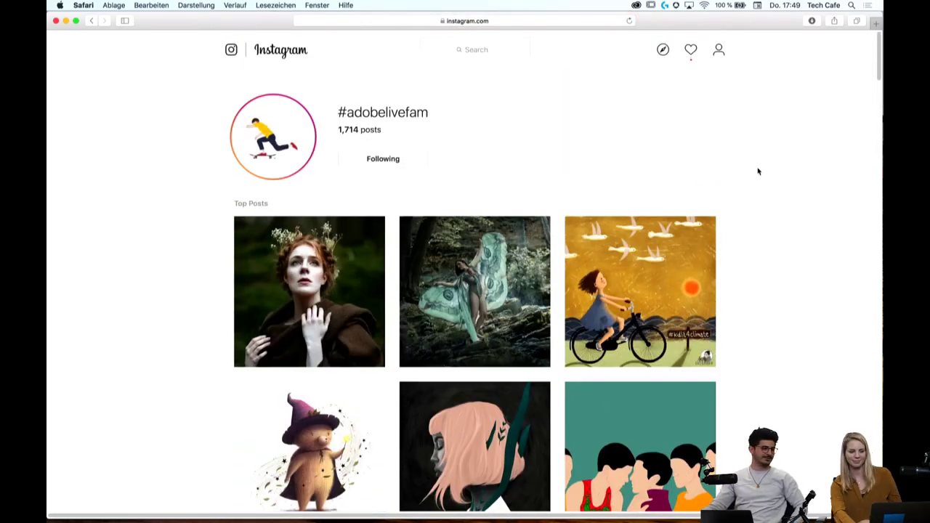